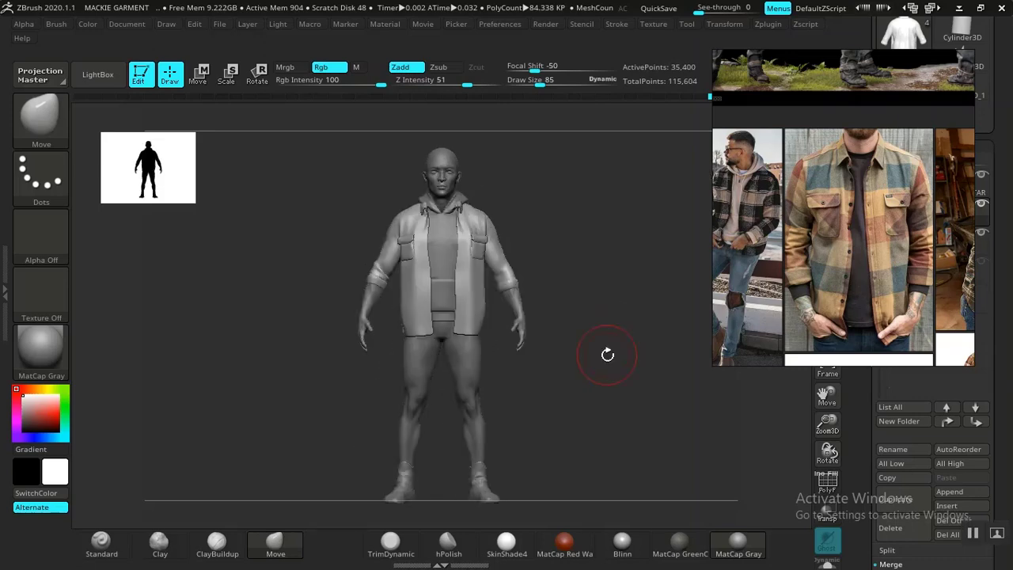
Set the Move brush's draw size to 26 for working around the jacket collar and hood.
left_click_drag(587, 345, 674, 398, "alt")
left_click_drag(647, 208, 666, 344, "alt")
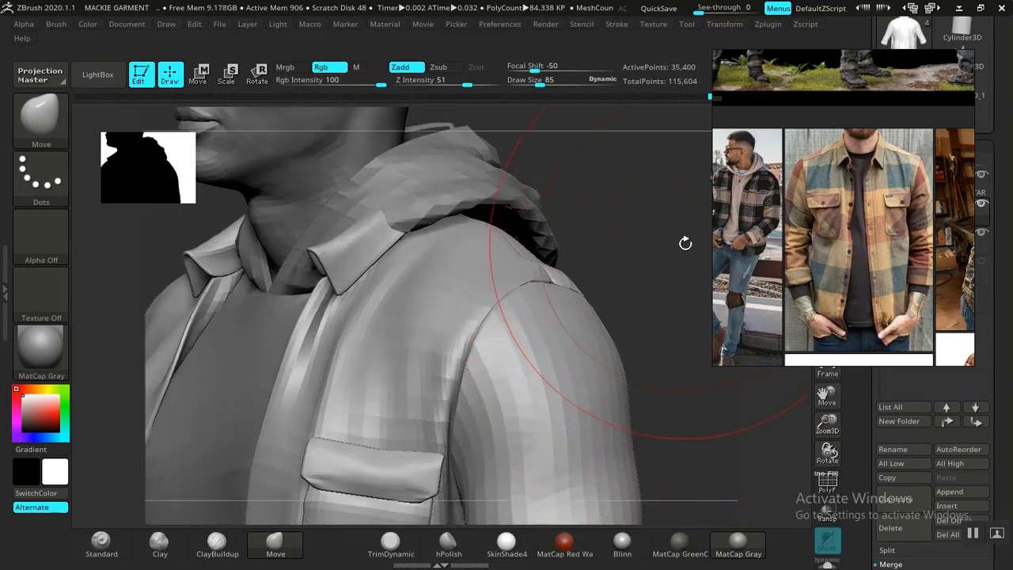
left_click_drag(647, 240, 630, 275)
key("s")
Examine the reference photo of the man wearing a hoodie under a plaid jacket, focusing on the hood and collar.
middle_click_drag(785, 225, 922, 268)
scroll(826, 299, "up", 4)
double_click(844, 229)
scroll(862, 213, "up", 4)
middle_click_drag(861, 212, 844, 349)
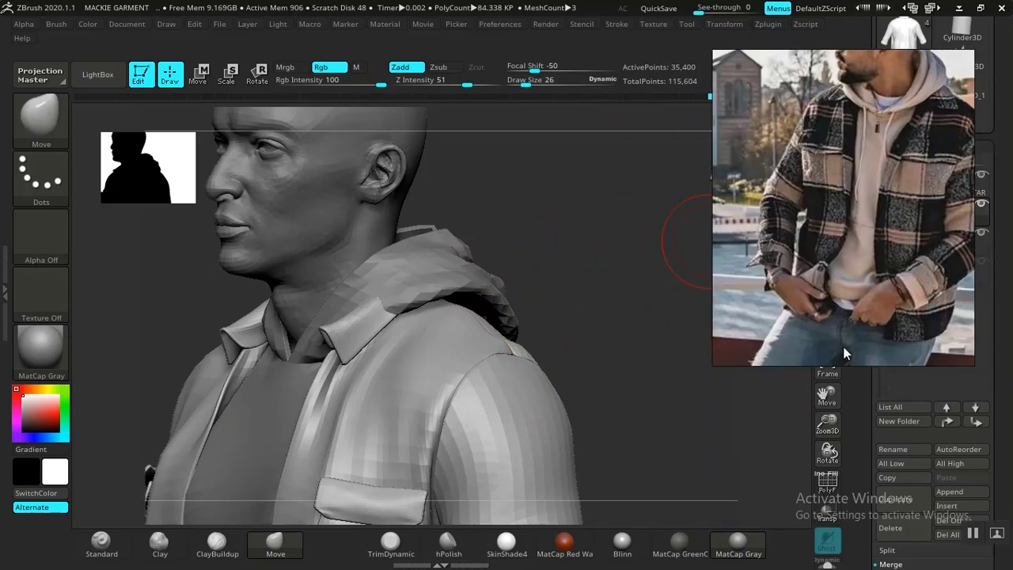
middle_click_drag(855, 192, 806, 280)
middle_click_drag(836, 227, 837, 242)
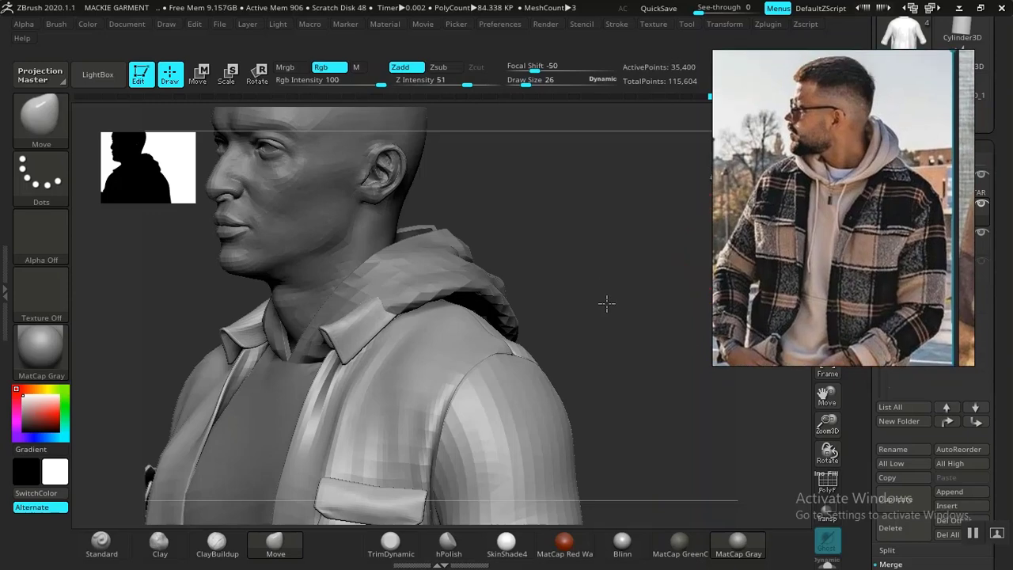
Set the Move brush's draw size to 39 for shaping the garments around the neck.
mouse_move(607, 304)
left_mouse_down("shift")
mouse_move(570, 310)
mouse_move(588, 269)
mouse_move(525, 278)
mouse_move(570, 262)
mouse_move(547, 235)
mouse_move(586, 290)
mouse_move(600, 299)
mouse_move(607, 280)
left_mouse_up("shift")
left_click_drag(549, 249, 510, 233)
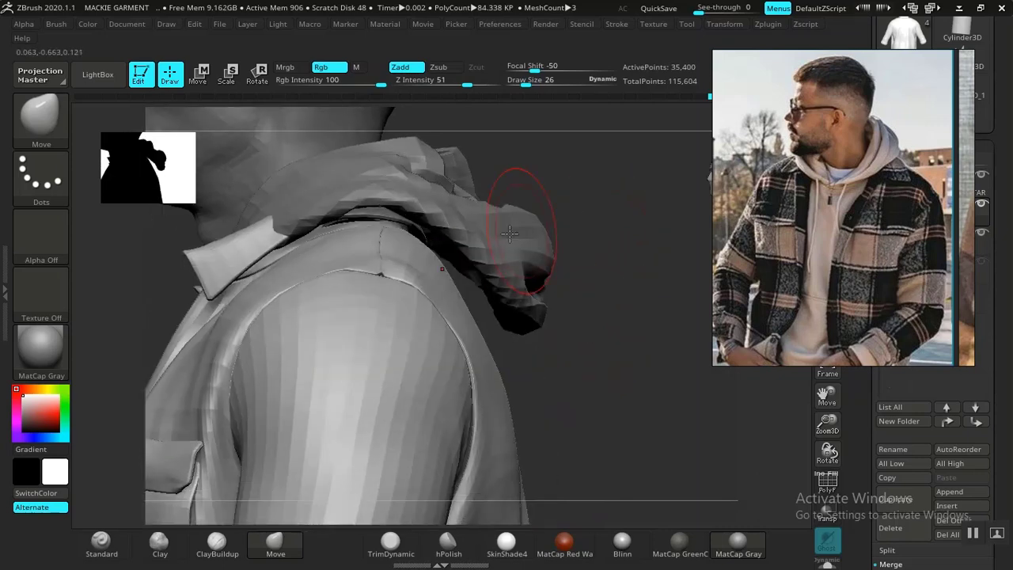
key("space")
left_click_drag(378, 222, 383, 222)
left_click_drag(567, 335, 536, 370, "alt")
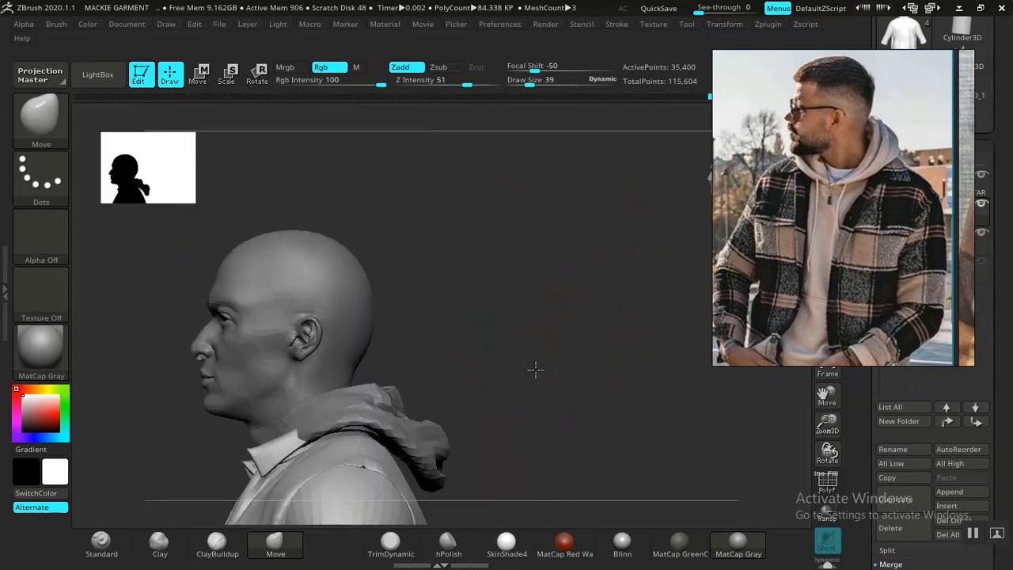
left_click_drag(534, 304, 546, 328, "alt")
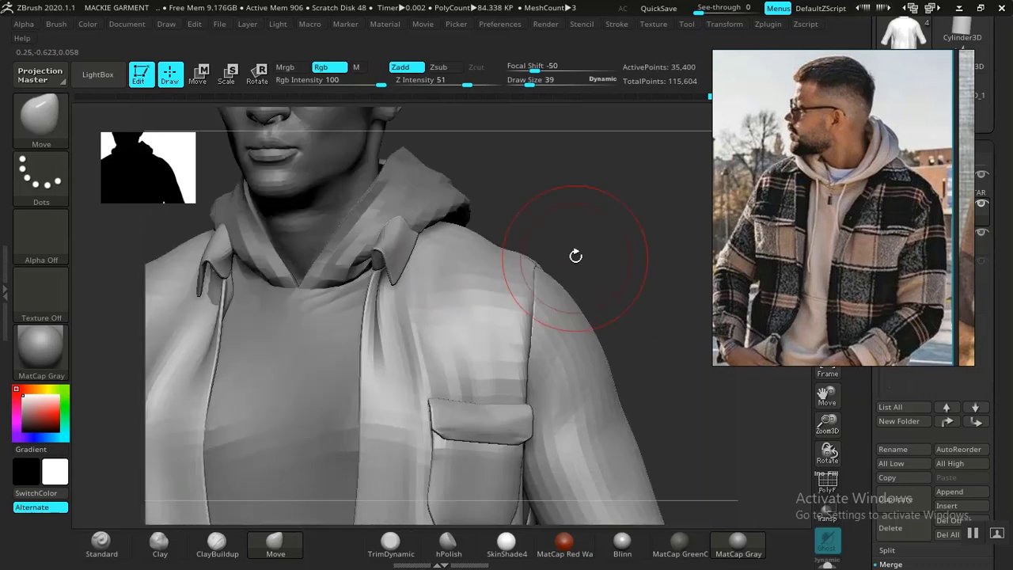
Undo the last jacket edit and check how the hood sits over the collar from the side and front.
left_click_drag(575, 256, 522, 255)
mouse_move(542, 254)
left_mouse_down("alt")
mouse_move(552, 277)
mouse_move(558, 255)
left_mouse_up("alt")
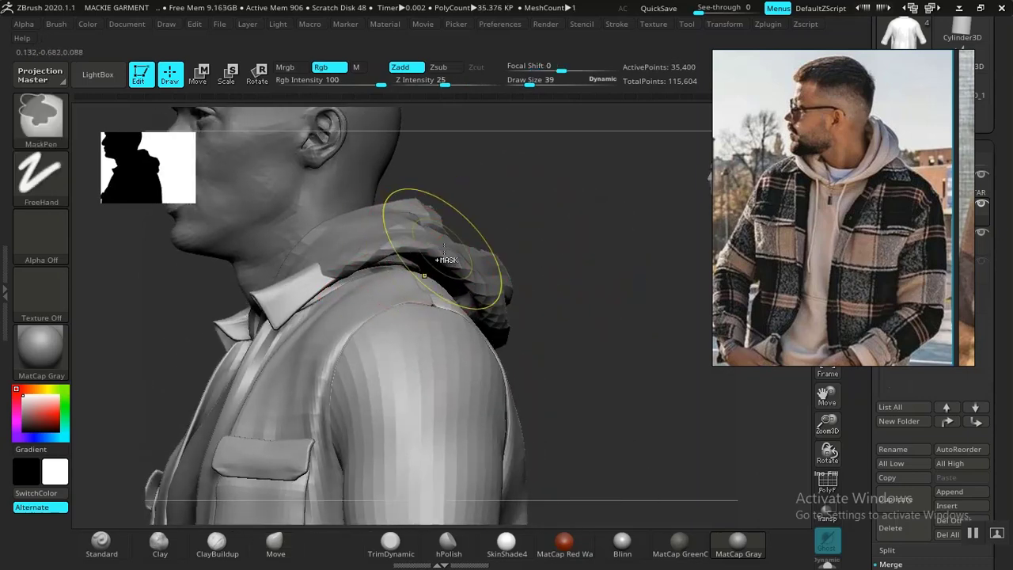
key("ctrl+z")
left_click_drag(579, 242, 589, 260, "alt")
mouse_move(599, 178)
left_mouse_down("alt")
mouse_move(605, 223)
mouse_move(539, 276)
left_mouse_up("alt")
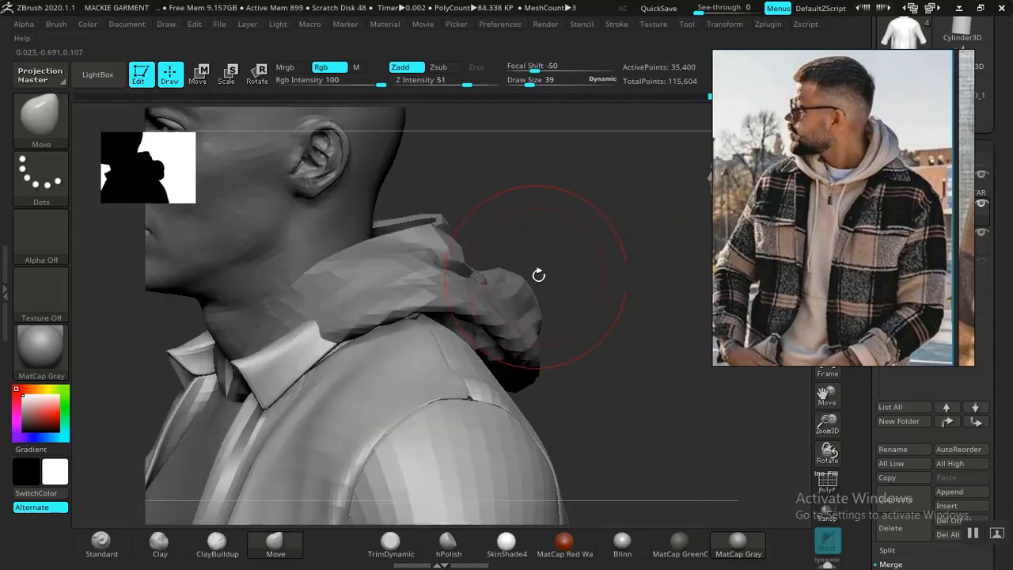
mouse_move(573, 234)
left_mouse_down()
mouse_move(555, 207)
mouse_move(600, 229)
mouse_move(554, 301)
mouse_move(606, 283)
mouse_move(563, 276)
mouse_move(601, 298)
mouse_move(518, 296)
mouse_move(565, 278)
mouse_move(557, 276)
mouse_move(584, 280)
mouse_move(576, 268)
mouse_move(496, 276)
left_mouse_up()
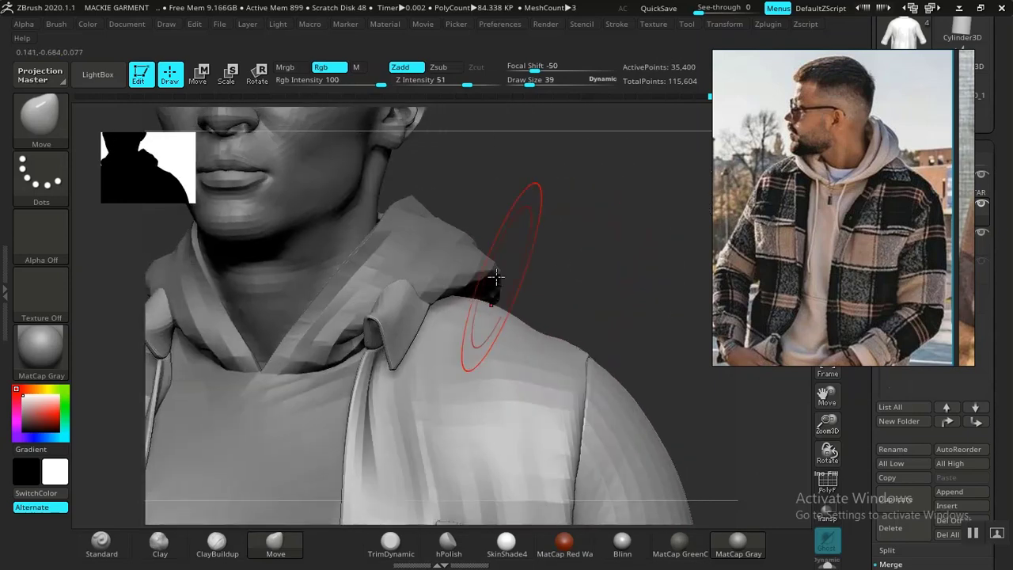
Make the ZHOODIE subtool active and try to shift its fabric around the jacket collar.
left_click(441, 251, "alt")
mouse_move(581, 272)
left_mouse_down()
mouse_move(526, 266)
mouse_move(593, 264)
mouse_move(604, 251)
mouse_move(613, 271)
mouse_move(550, 259)
left_mouse_up()
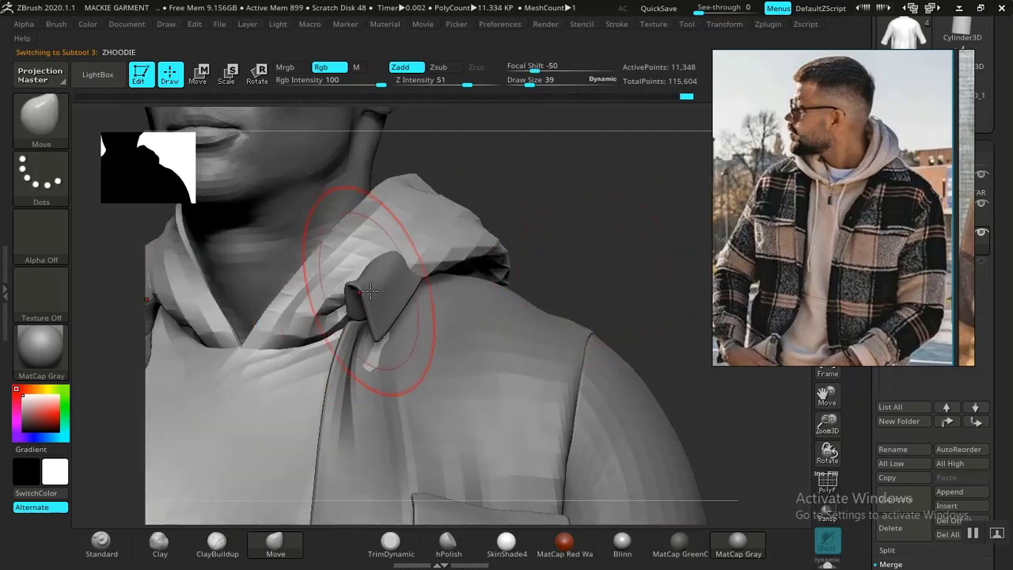
left_click_drag(371, 291, 395, 294)
mouse_move(617, 260)
left_mouse_down()
mouse_move(605, 261)
mouse_move(629, 263)
mouse_move(636, 279)
mouse_move(615, 258)
mouse_move(622, 224)
left_mouse_up()
key("ctrl+z")
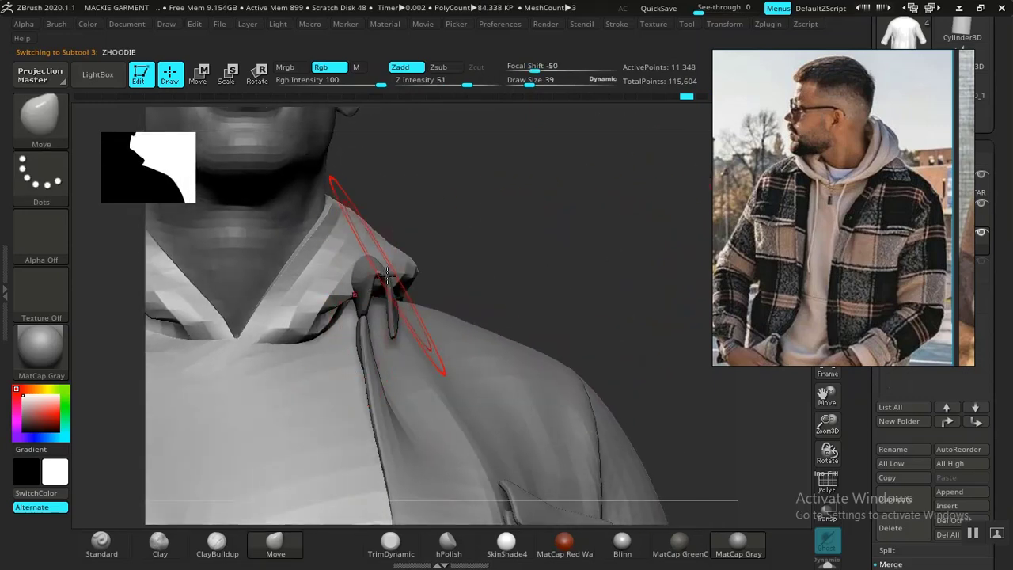
Set the Move brush's draw size to 31 and tuck in the hoodie fabric poking through the jacket below the collar.
key("space")
left_click_drag(386, 275, 390, 277)
key("space")
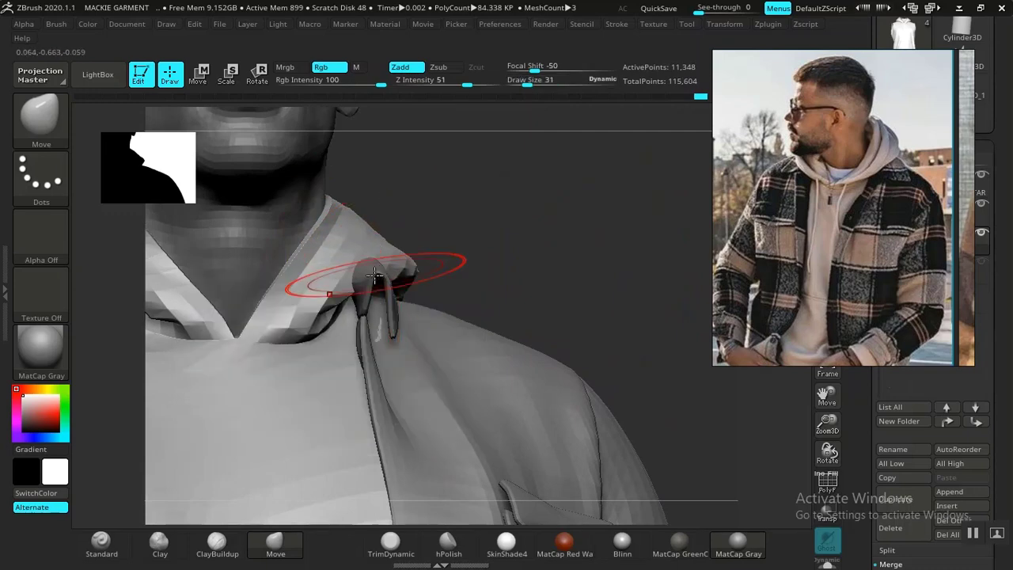
key("ctrl+z")
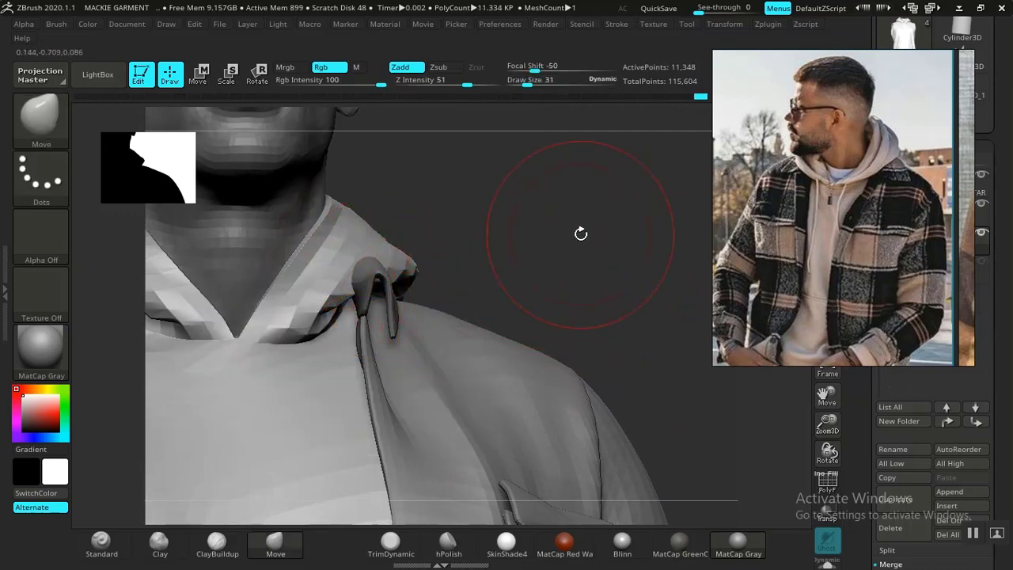
left_click_drag(581, 233, 572, 273)
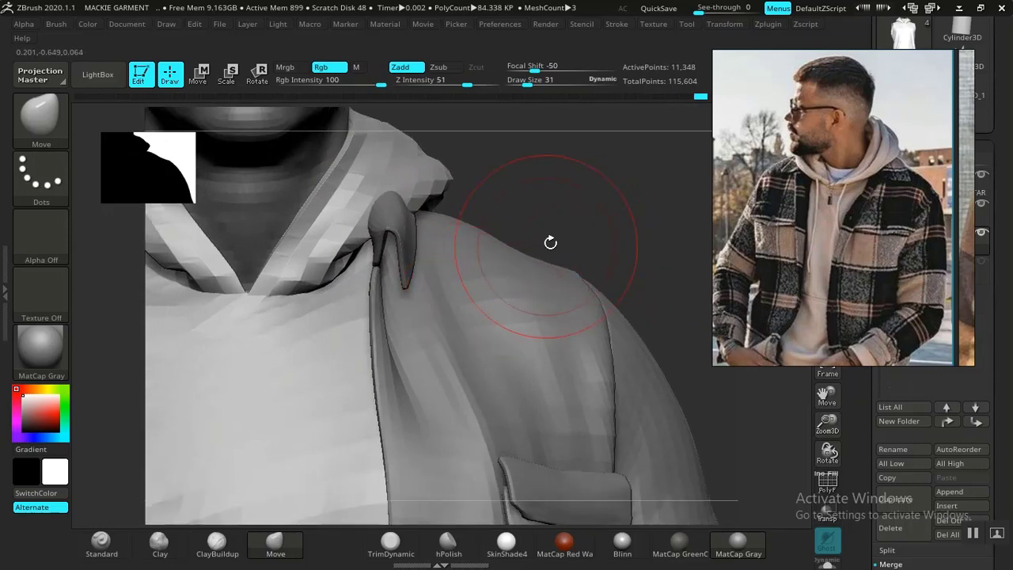
Isolate the hoodie and mask its shoulder and torso below the hood with the MaskLasso brush.
key("ctrl")
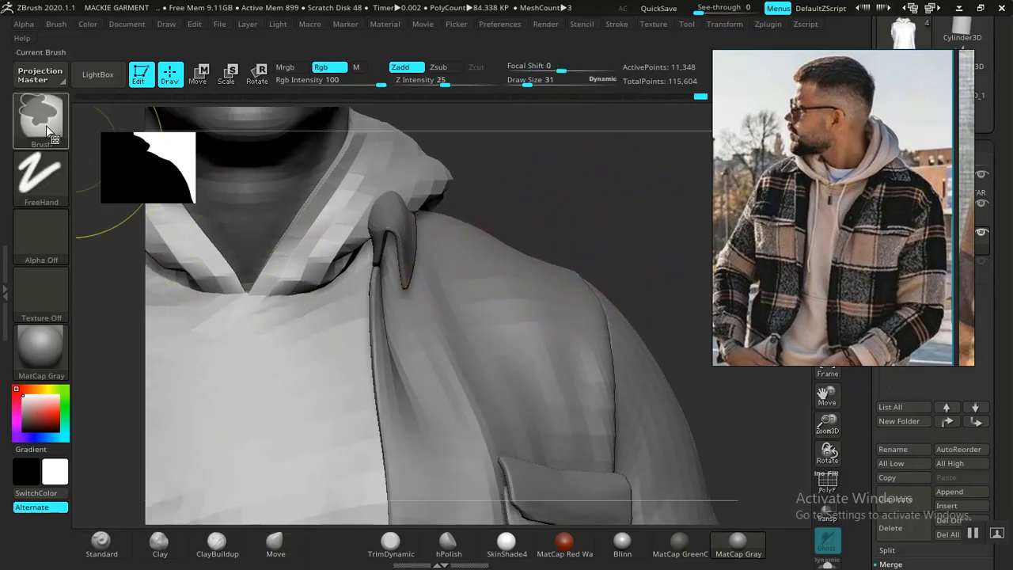
left_click(48, 130)
left_click(288, 204)
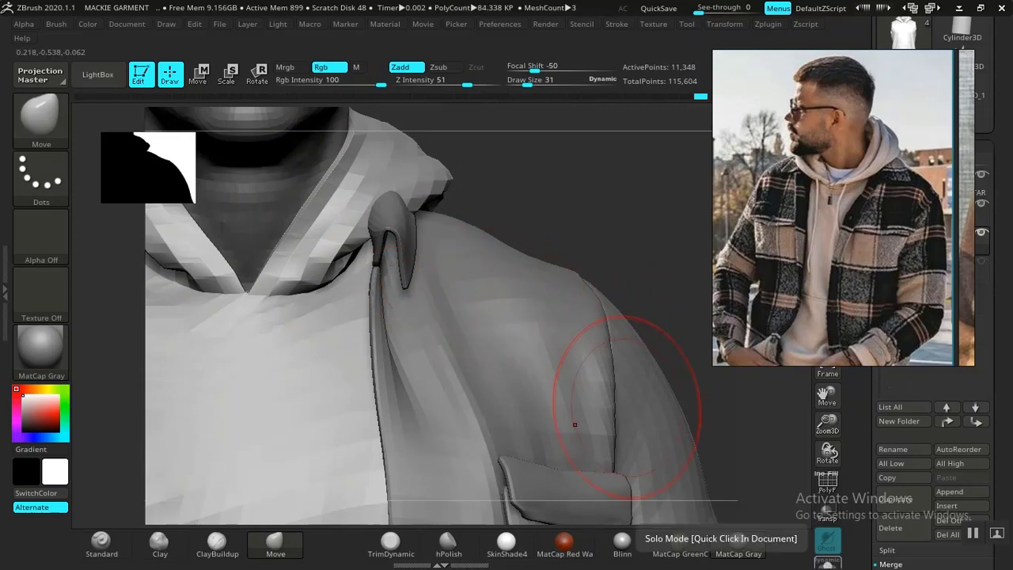
left_click(829, 564)
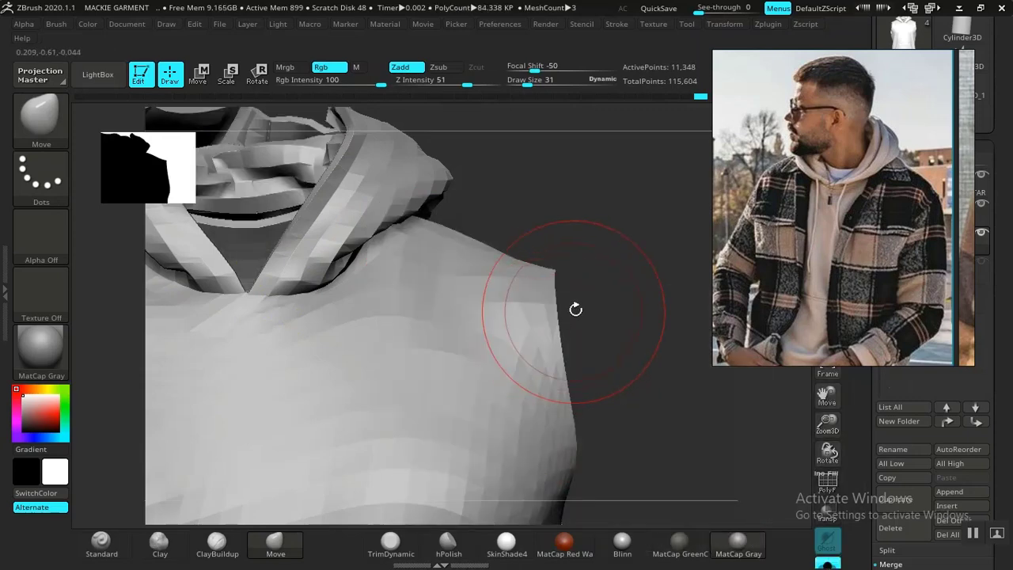
left_click_drag(575, 310, 584, 290)
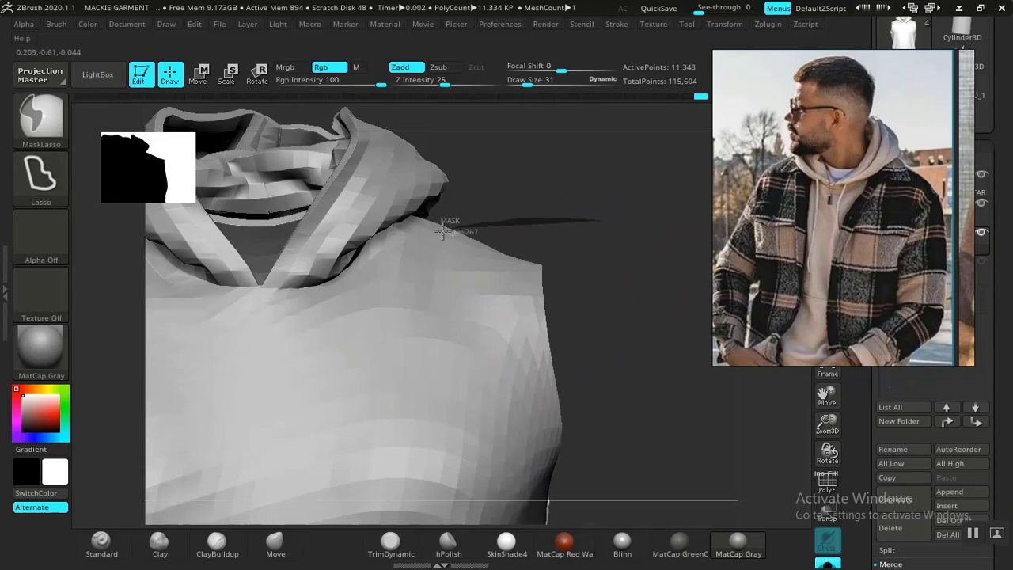
mouse_move(403, 246)
left_mouse_down("ctrl")
mouse_move(342, 299)
mouse_move(301, 385)
mouse_move(448, 565)
mouse_move(771, 308)
left_mouse_up("ctrl")
left_click_drag(611, 243, 634, 339, "alt")
left_click_drag(654, 267, 597, 238)
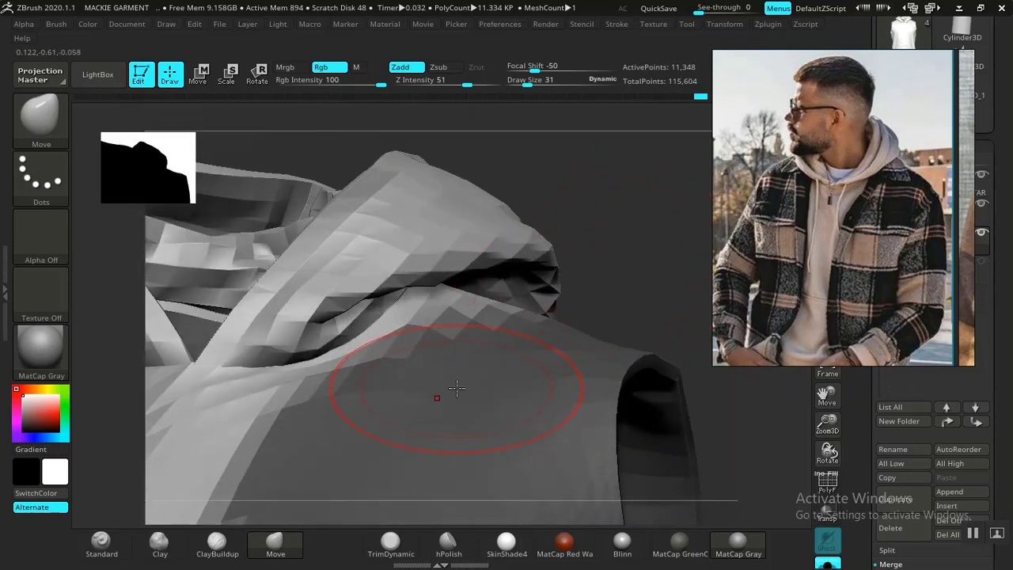
Show all subtools again and blur the edge of the hoodie mask.
left_click(827, 563)
mouse_move(616, 229)
left_mouse_down()
mouse_move(625, 247)
mouse_move(586, 259)
mouse_move(574, 231)
mouse_move(588, 227)
left_mouse_up()
left_click(381, 301, "ctrl")
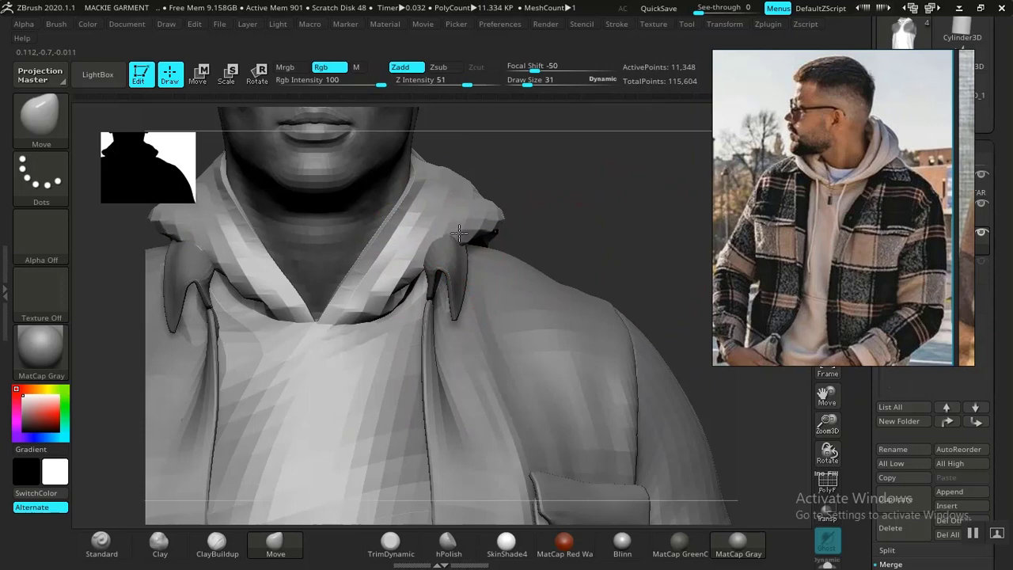
Reshape the unmasked hood around the jacket collar with the Move brush so it follows the collar and neckline.
key("ctrl")
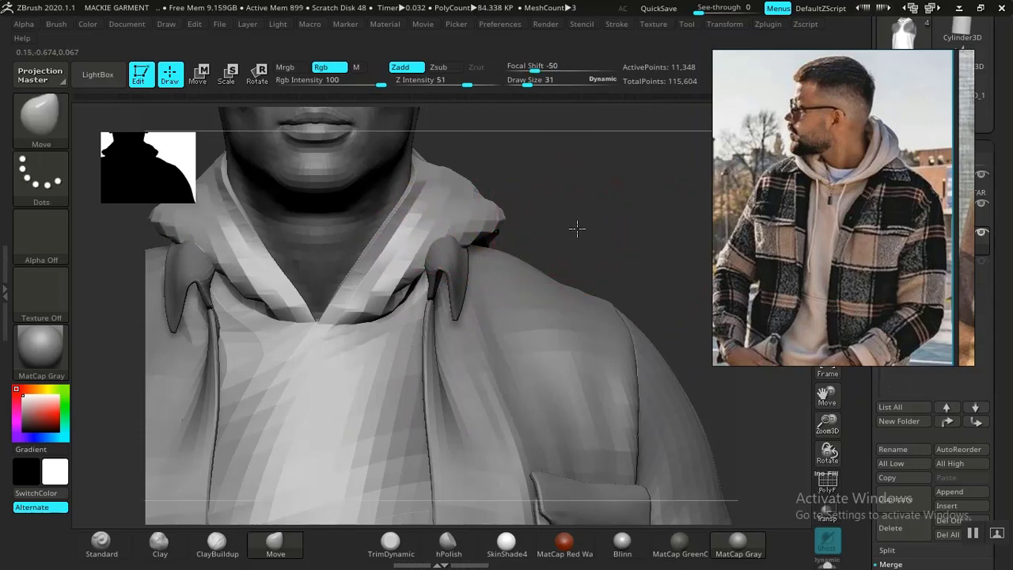
left_click_drag(577, 228, 548, 236)
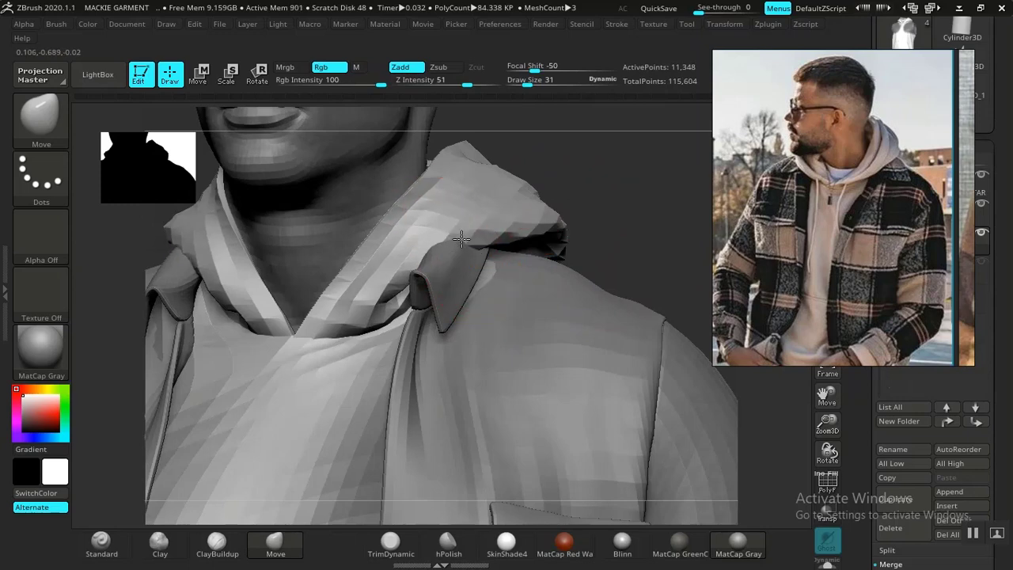
left_click_drag(414, 267, 417, 262)
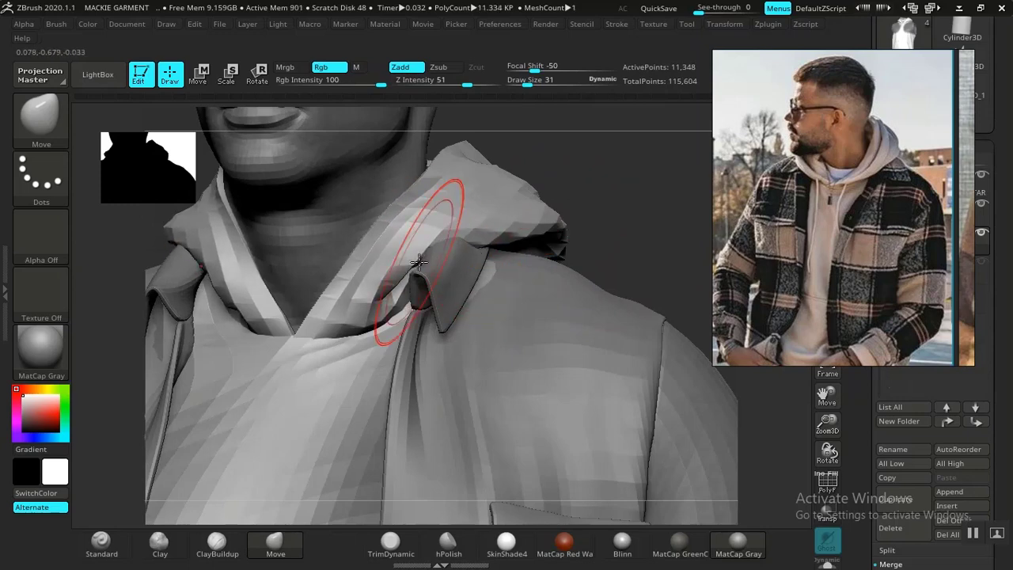
left_click_drag(633, 230, 445, 249)
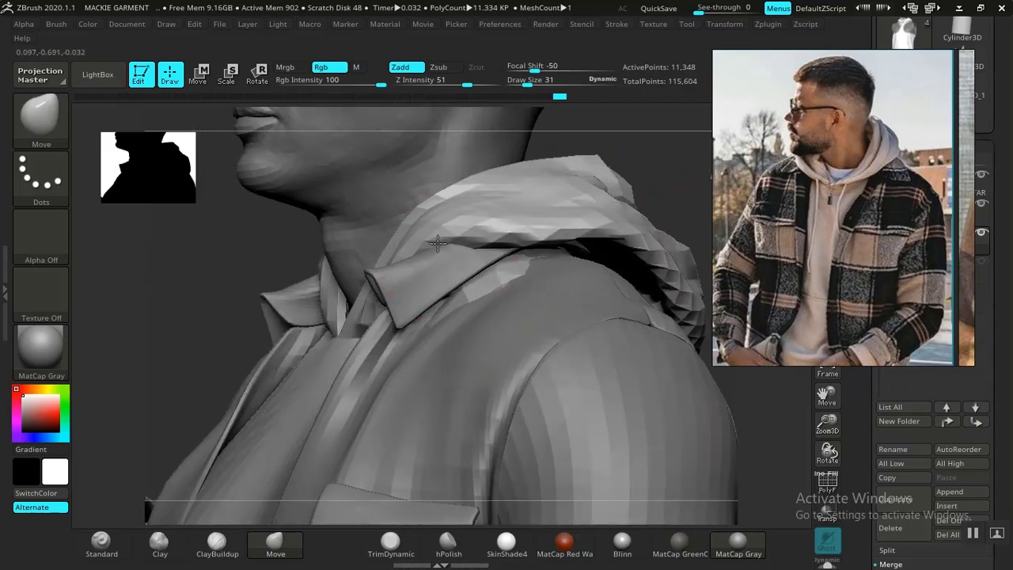
left_click_drag(656, 175, 654, 216, "alt")
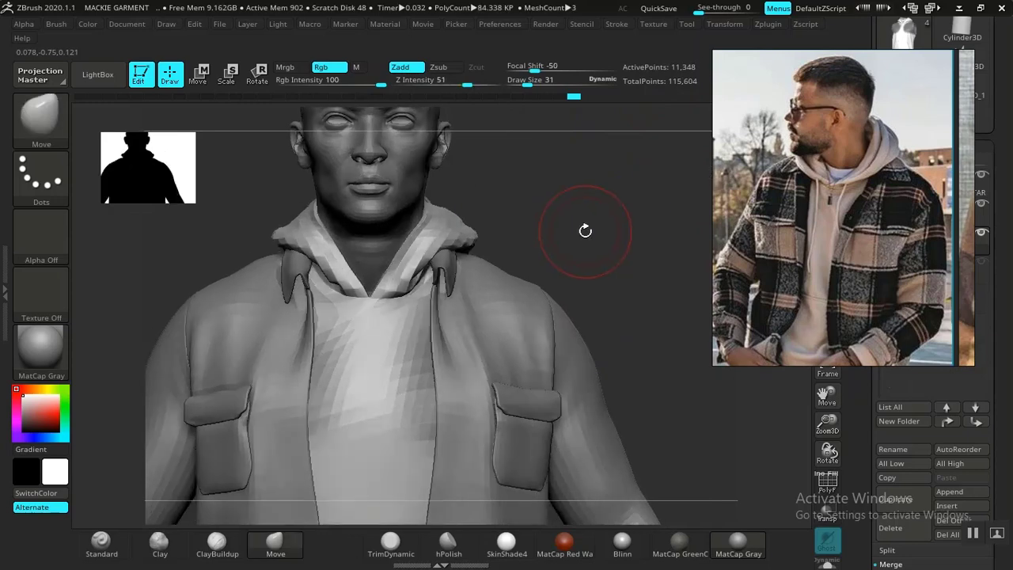
mouse_move(571, 230)
left_mouse_down("alt")
mouse_move(663, 217)
mouse_move(608, 208)
left_mouse_up("alt")
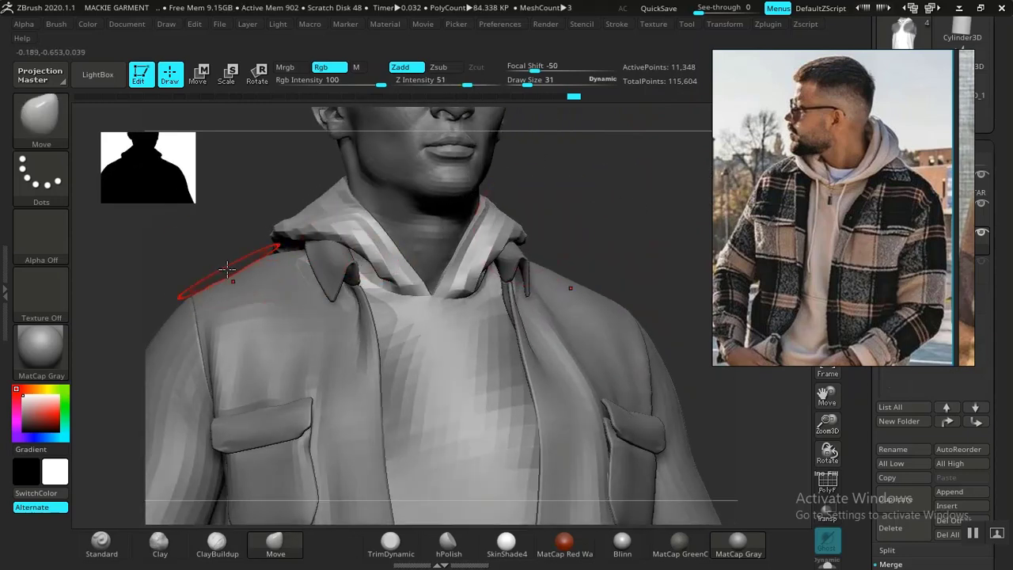
left_click_drag(202, 244, 317, 262)
Set the Move brush's draw size to 39 and refine the hood's sides and back over the collar and shoulders.
key("space")
left_click(568, 243)
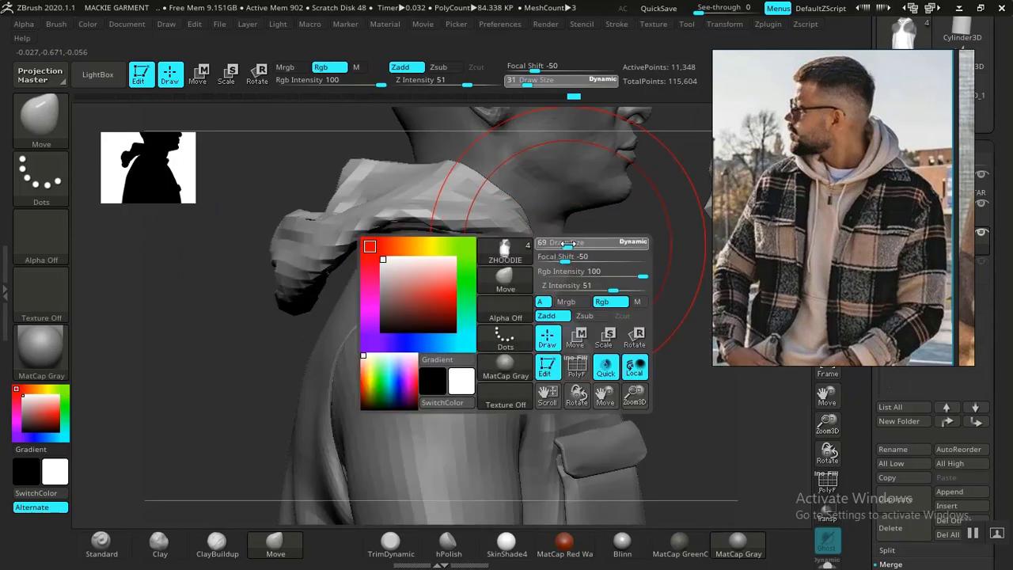
mouse_move(568, 244)
left_mouse_down()
mouse_move(612, 245)
mouse_move(576, 243)
left_mouse_up()
key("space")
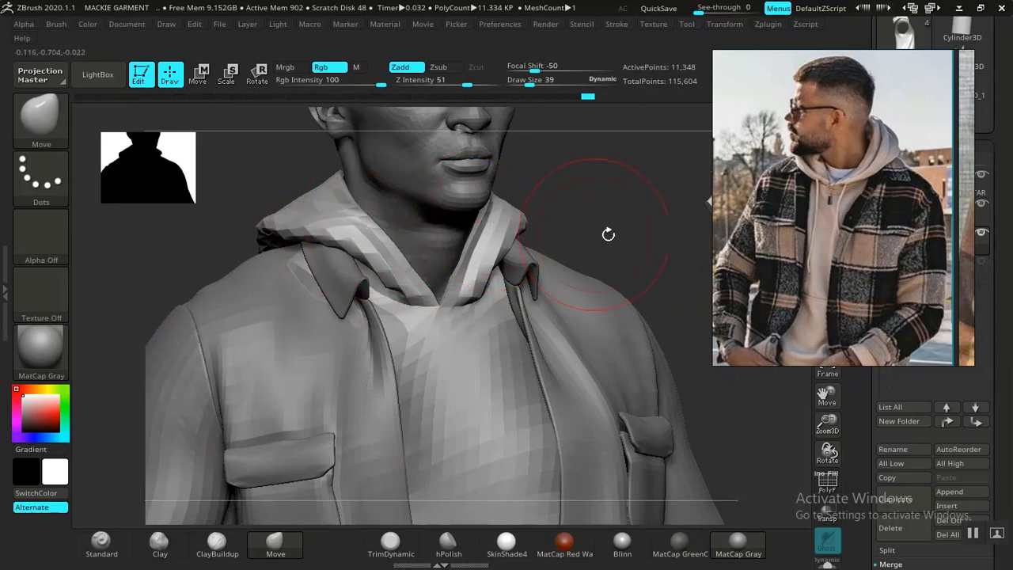
left_click_drag(608, 234, 587, 241, "alt")
left_click_drag(604, 279, 603, 304, "alt")
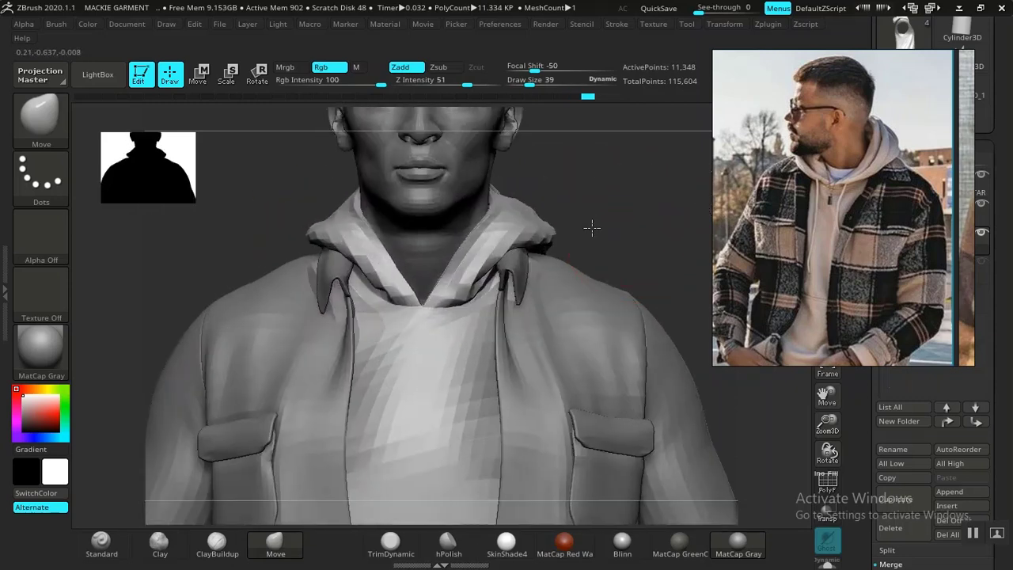
mouse_move(593, 226)
left_mouse_down()
mouse_move(579, 227)
mouse_move(622, 238)
left_mouse_up()
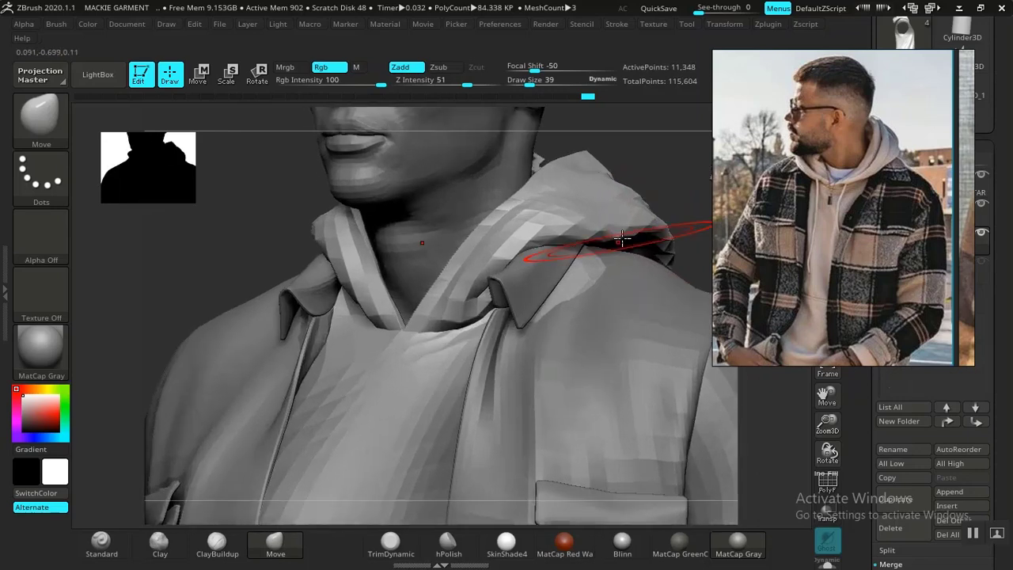
left_click_drag(650, 185, 692, 194)
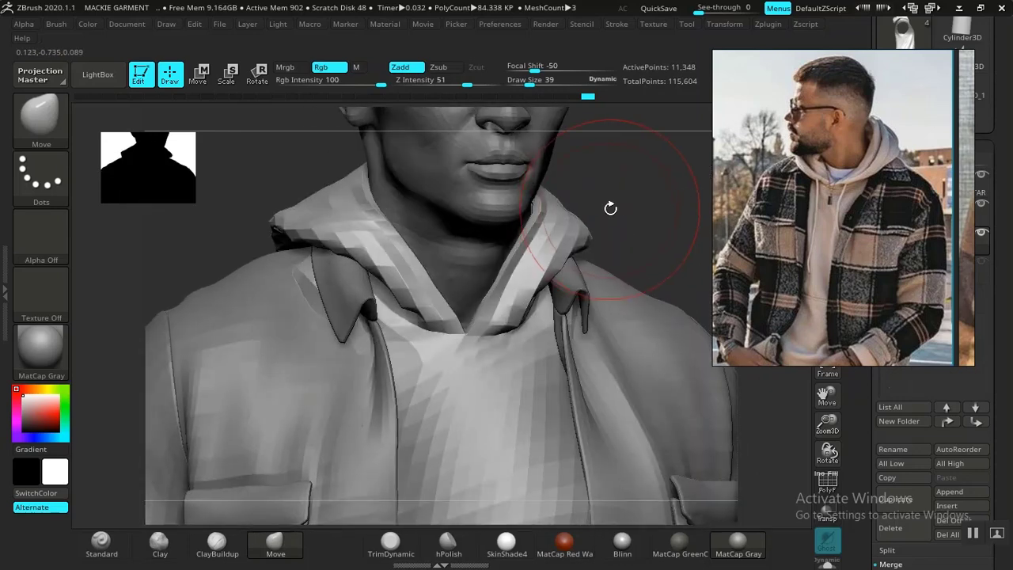
mouse_move(611, 208)
left_mouse_down()
mouse_move(624, 212)
mouse_move(600, 210)
mouse_move(661, 222)
mouse_move(625, 254)
mouse_move(567, 280)
left_mouse_up()
left_click_drag(581, 330, 552, 315, "alt")
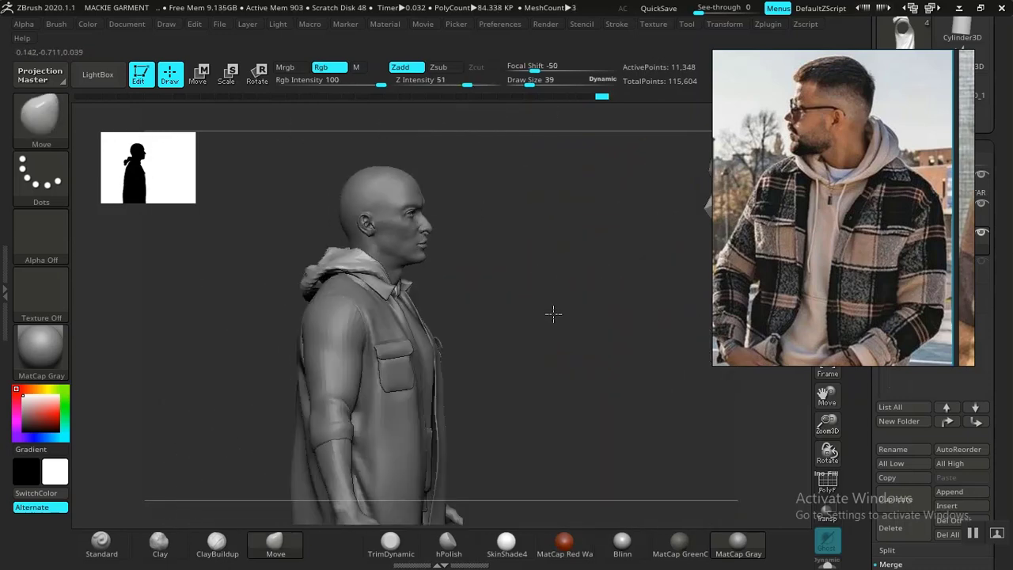
left_click_drag(622, 293, 639, 361)
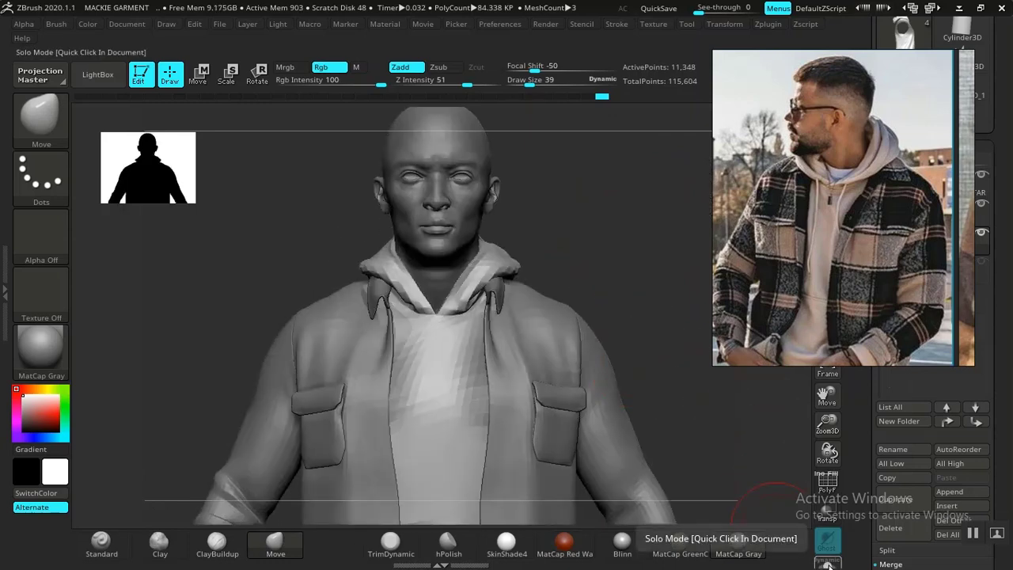
Clear the hoodie mask and hide the polygroup of the hood half on the character's left side.
left_click_drag(638, 218, 664, 268)
left_click_drag(588, 223, 608, 262, "ctrl")
left_click(482, 258, "ctrl+shift")
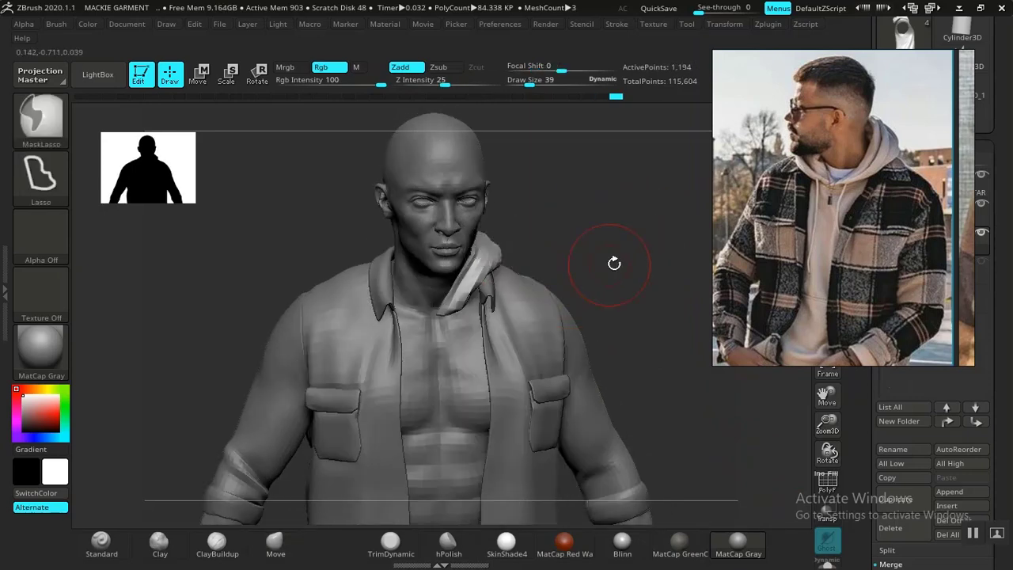
left_click(489, 257, "ctrl+shift")
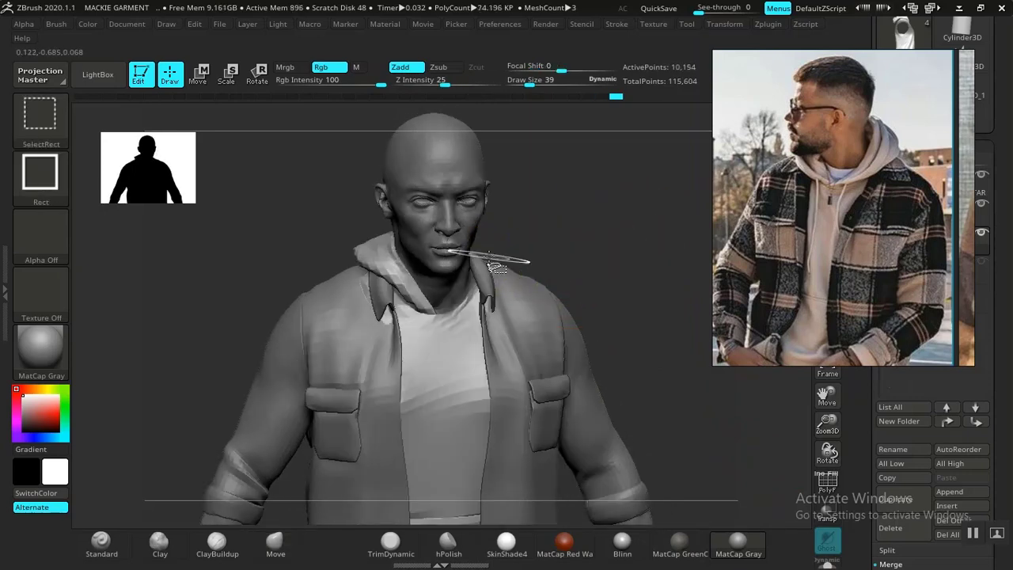
Group the hoodie body as one polygroup separate from the hood, and mask only the hood on the fully shown hoodie.
left_click(406, 271, "ctrl+shift")
key("ctrl+w")
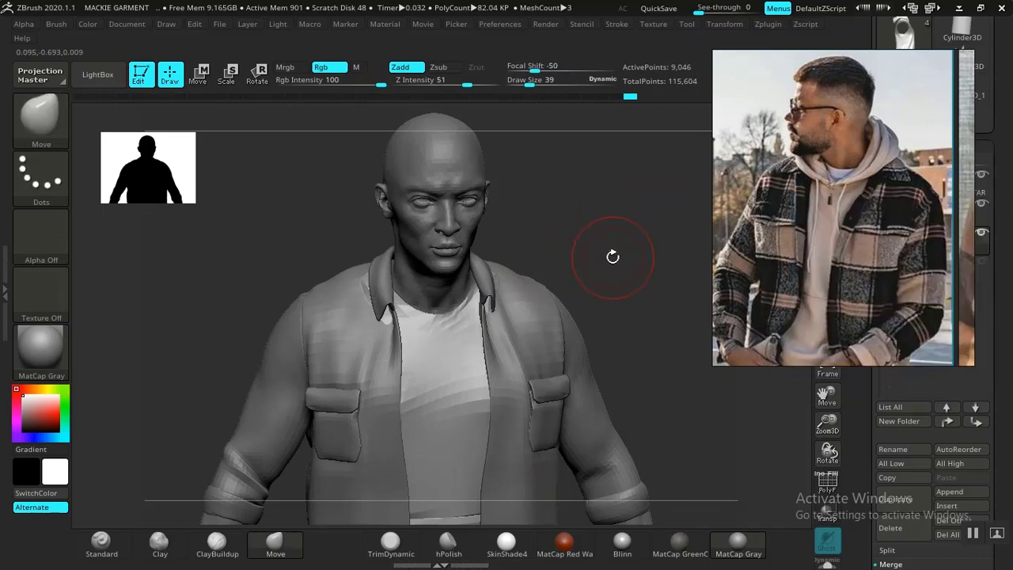
left_click(613, 243, "ctrl")
mouse_move(621, 240)
left_mouse_down("alt")
mouse_move(638, 275)
mouse_move(599, 226)
mouse_move(611, 244)
mouse_move(620, 227)
mouse_move(647, 276)
mouse_move(630, 225)
left_mouse_up("alt")
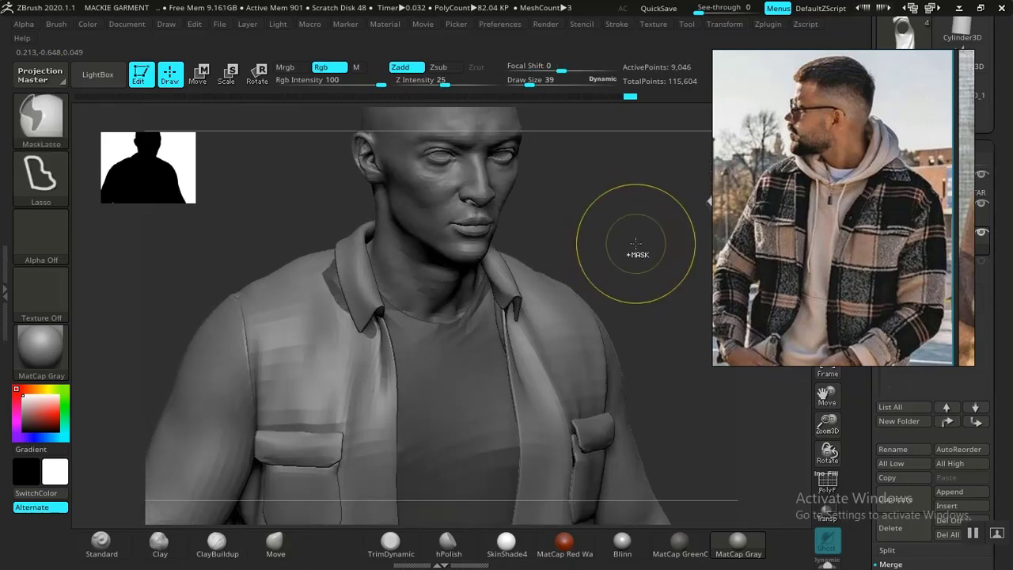
left_click(643, 254, "ctrl+shift")
mouse_move(639, 266)
left_mouse_down()
mouse_move(642, 258)
mouse_move(647, 281)
mouse_move(618, 245)
mouse_move(636, 250)
mouse_move(616, 298)
left_mouse_up()
left_click(657, 201, "ctrl")
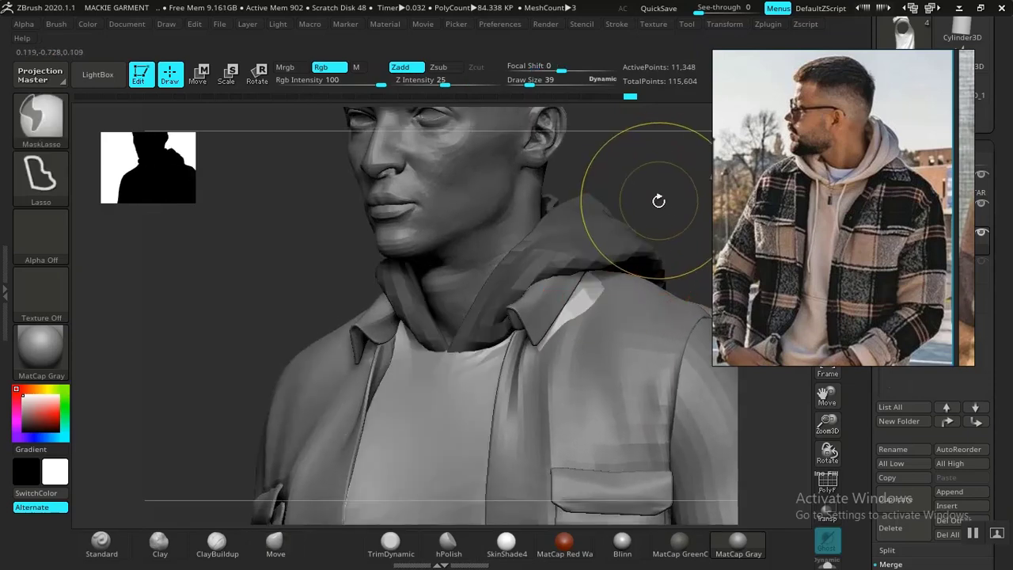
Set the Move brush's draw size to 48 and push the hoodie body under the jacket's collar and shoulders.
left_click_drag(613, 203, 508, 209, "alt")
key("space")
key("space")
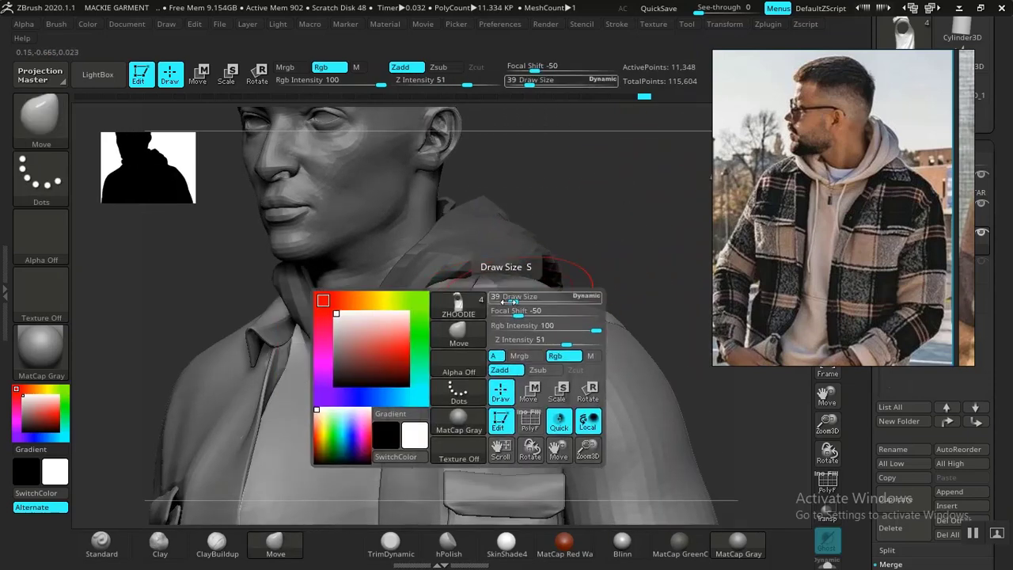
left_click_drag(516, 302, 518, 302)
left_click_drag(597, 260, 614, 233)
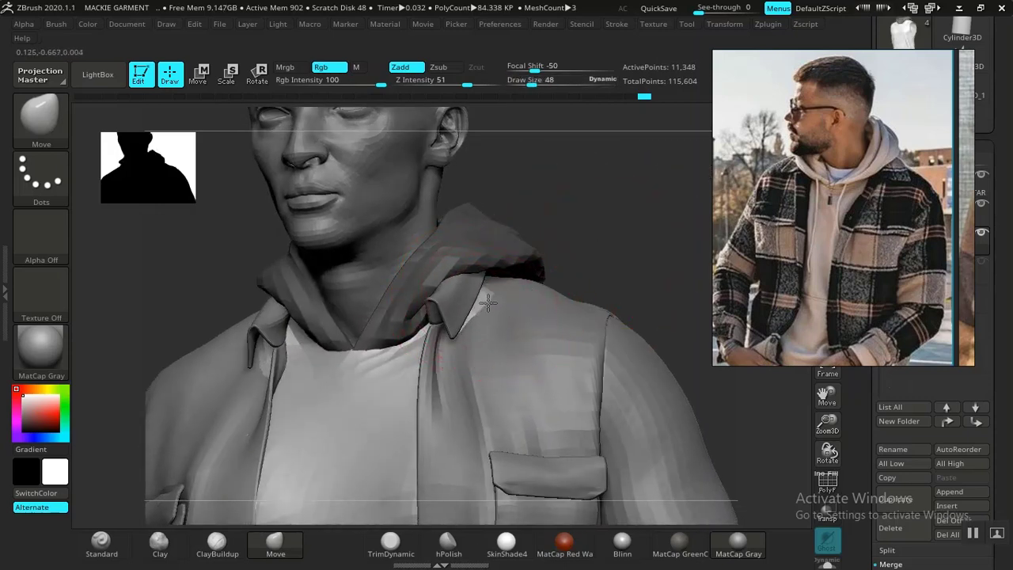
left_click_drag(488, 303, 479, 302)
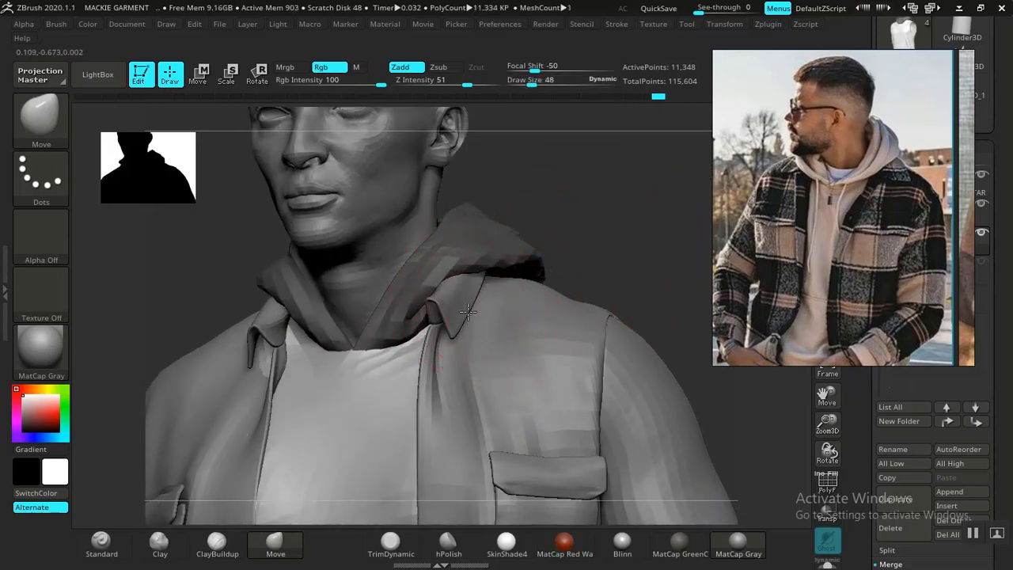
left_click_drag(630, 244, 506, 247)
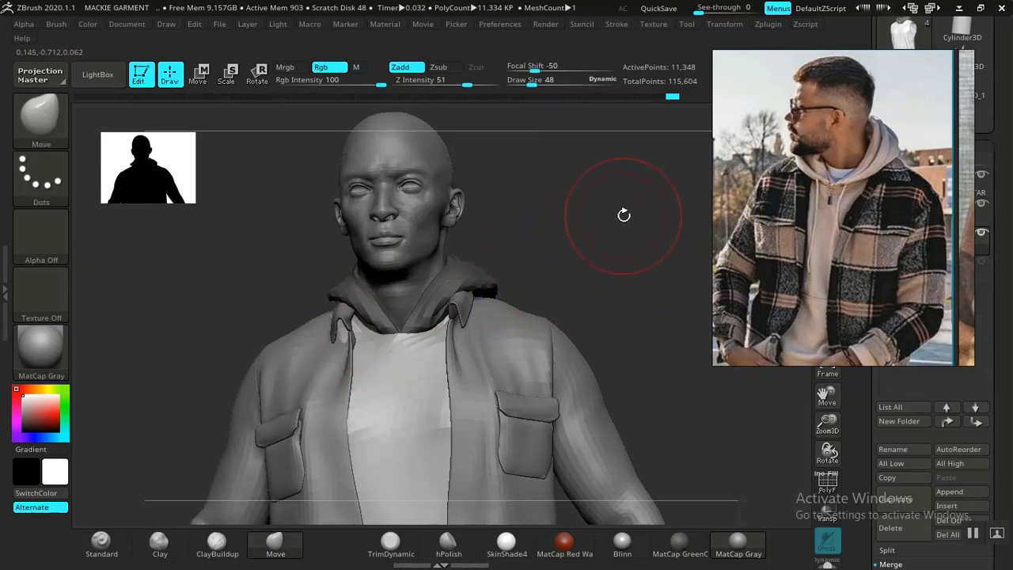
left_click_drag(624, 214, 586, 230, "alt")
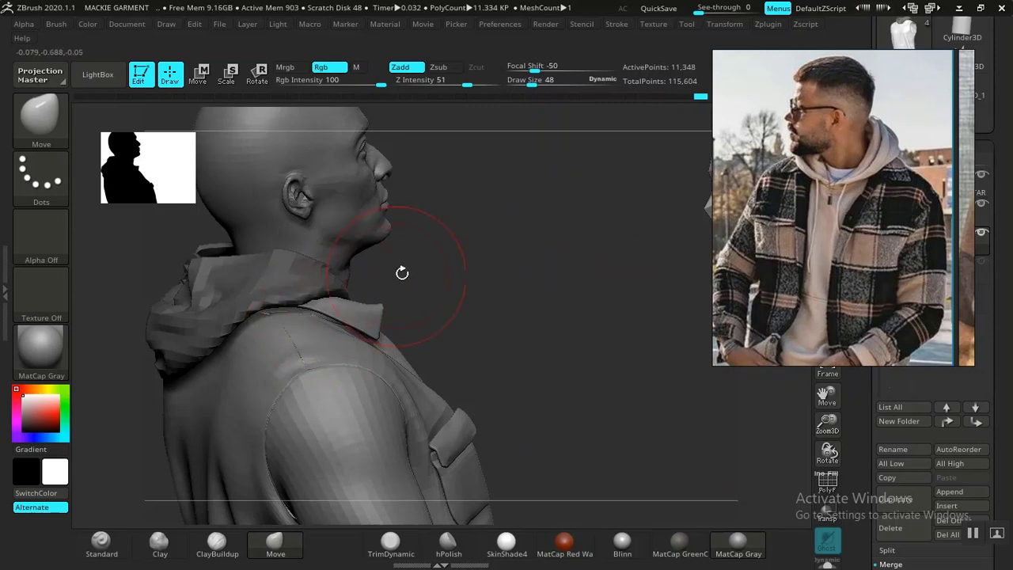
left_click_drag(402, 273, 334, 278)
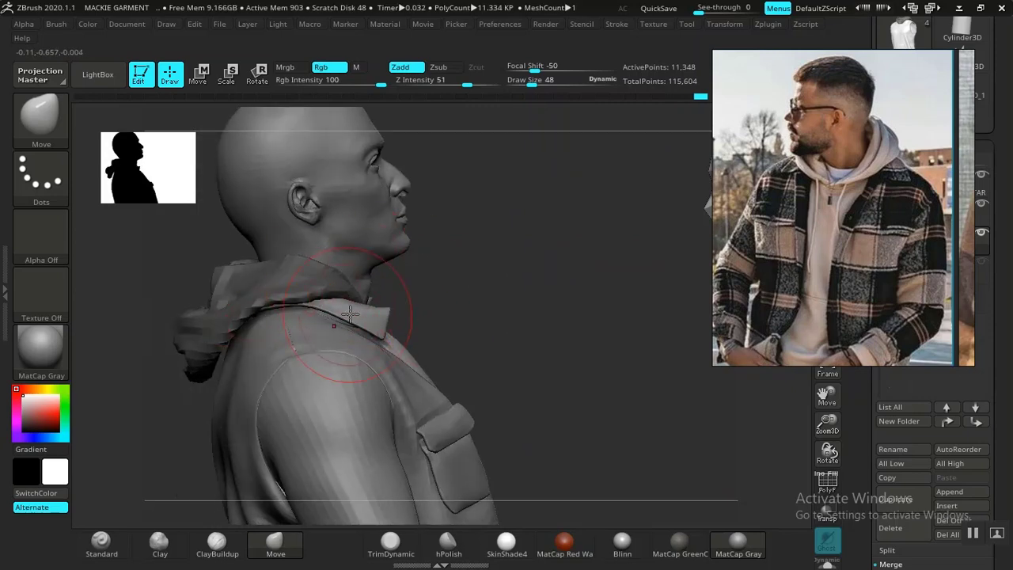
left_click_drag(565, 325, 474, 324)
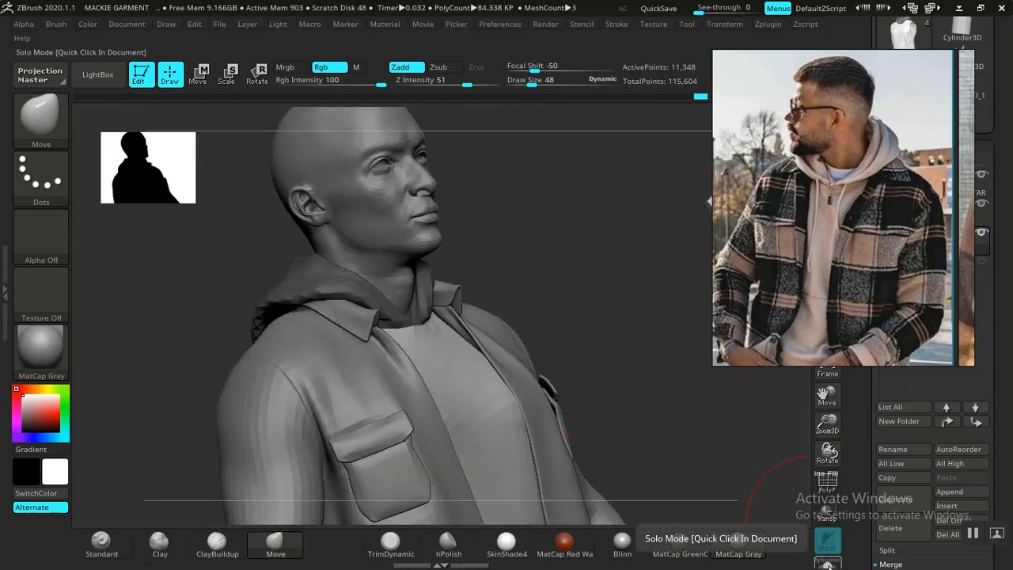
Inspect the hoodie by itself in Solo mode and bring the other subtools back into view.
left_click(828, 566)
left_click_drag(645, 325, 620, 338)
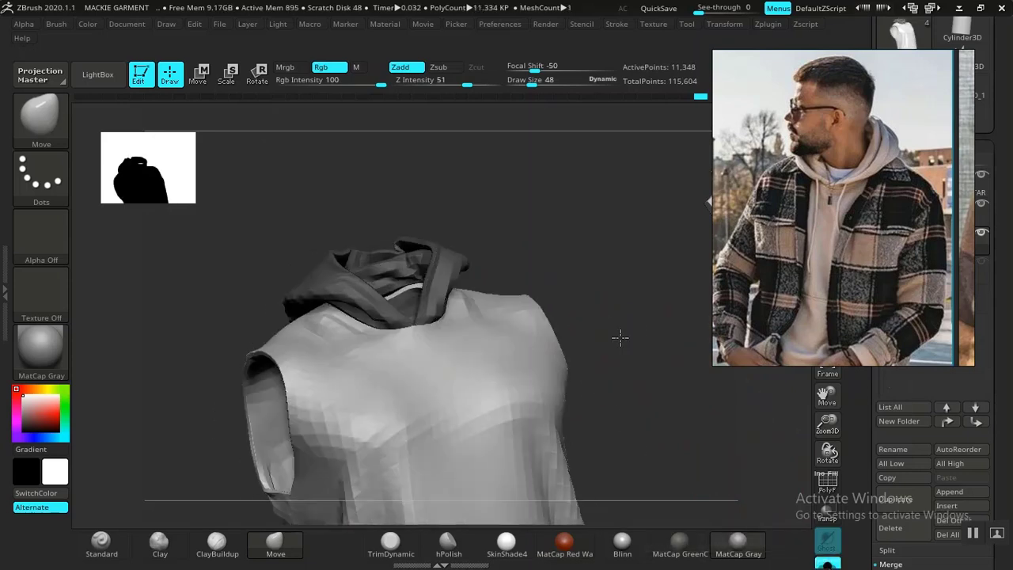
left_click(828, 565)
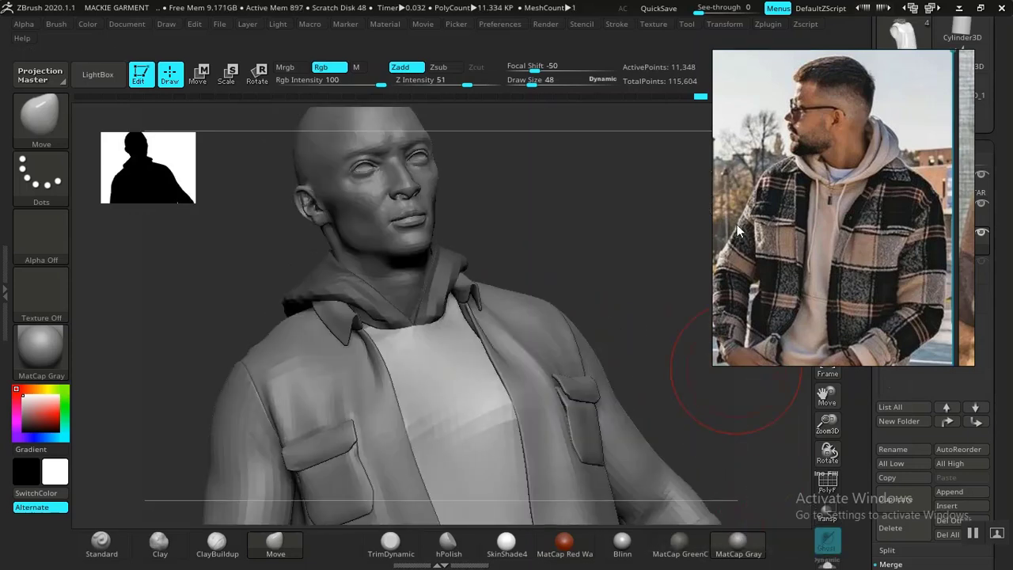
Hide the ZENGLISH SHIRT subtool and reshape the hoodie's shoulders with the Move brush so they cover the avatar's shoulders.
right_click_drag(796, 226, 133, 274)
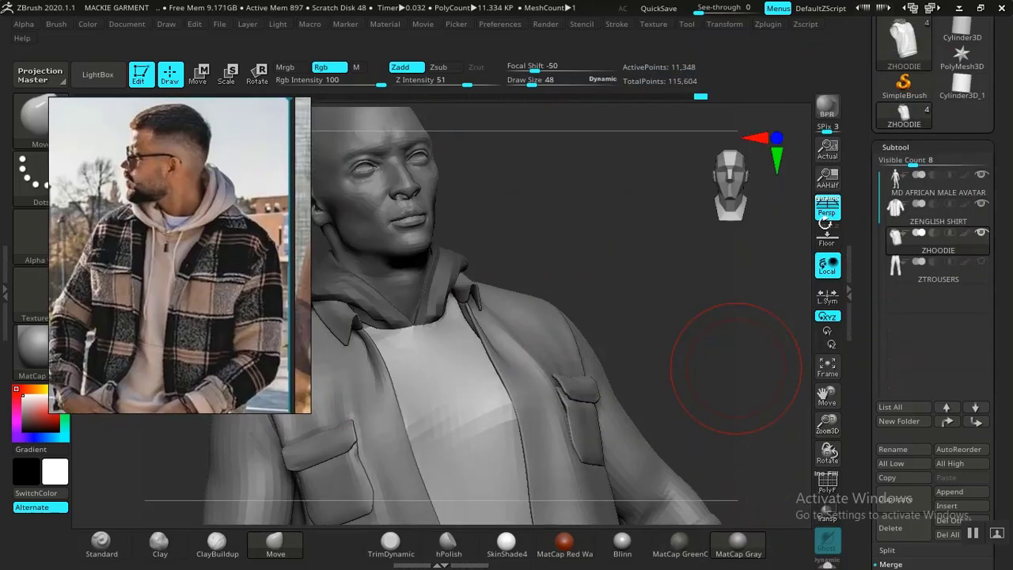
left_click(983, 205)
left_click_drag(711, 325, 673, 339, "shift")
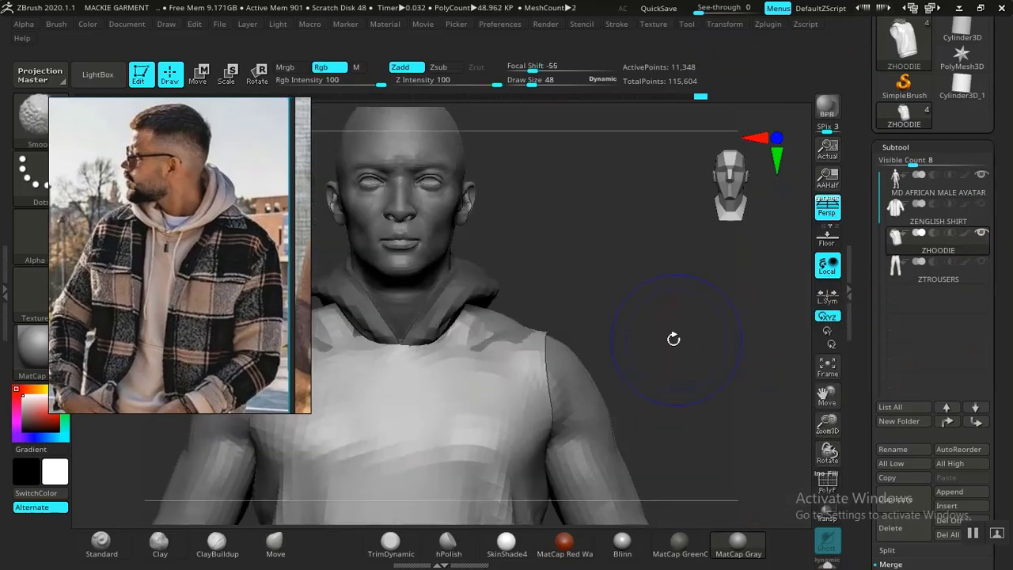
mouse_move(677, 279)
left_mouse_down()
mouse_move(690, 293)
mouse_move(633, 317)
mouse_move(677, 308)
mouse_move(703, 383)
left_mouse_up()
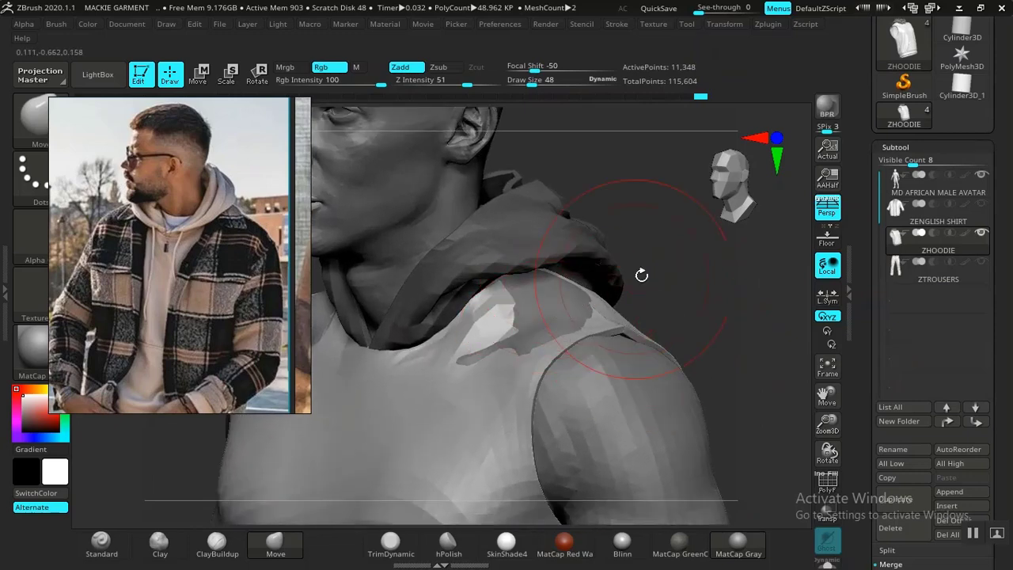
left_click_drag(674, 257, 665, 265, "shift")
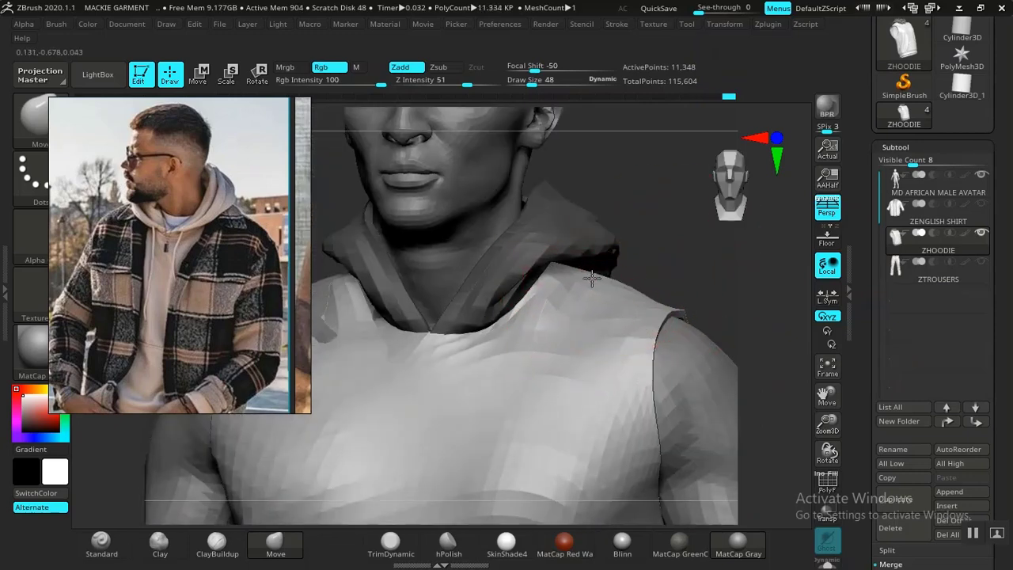
left_click_drag(687, 270, 725, 268)
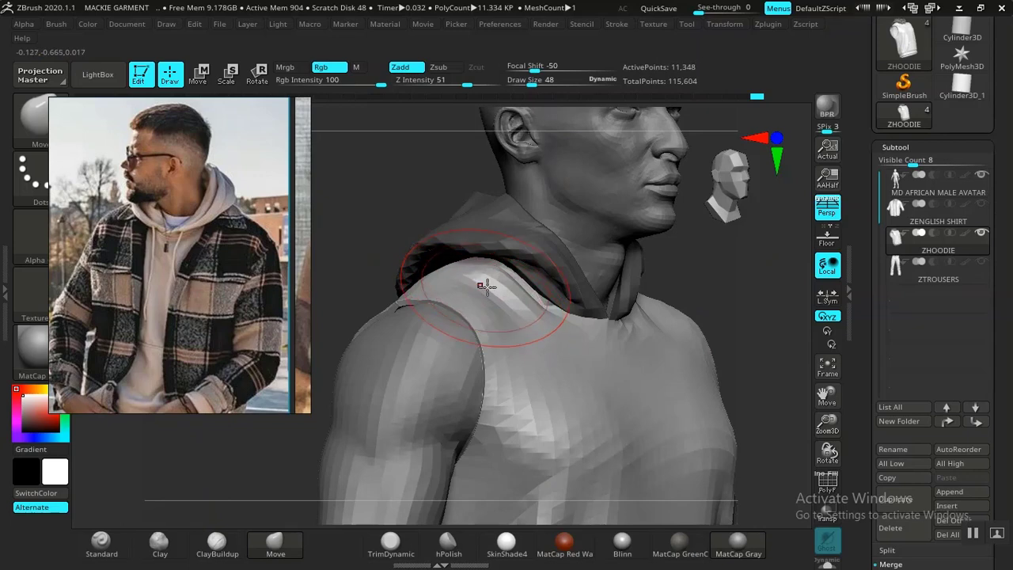
left_click_drag(730, 268, 722, 282, "alt")
left_click_drag(722, 282, 700, 280)
Show and select the ZENGLISH SHIRT subtool, and move its shoulders and collar so they cover the hoodie poking through.
left_click(982, 207)
left_click_drag(681, 319, 678, 309, "shift")
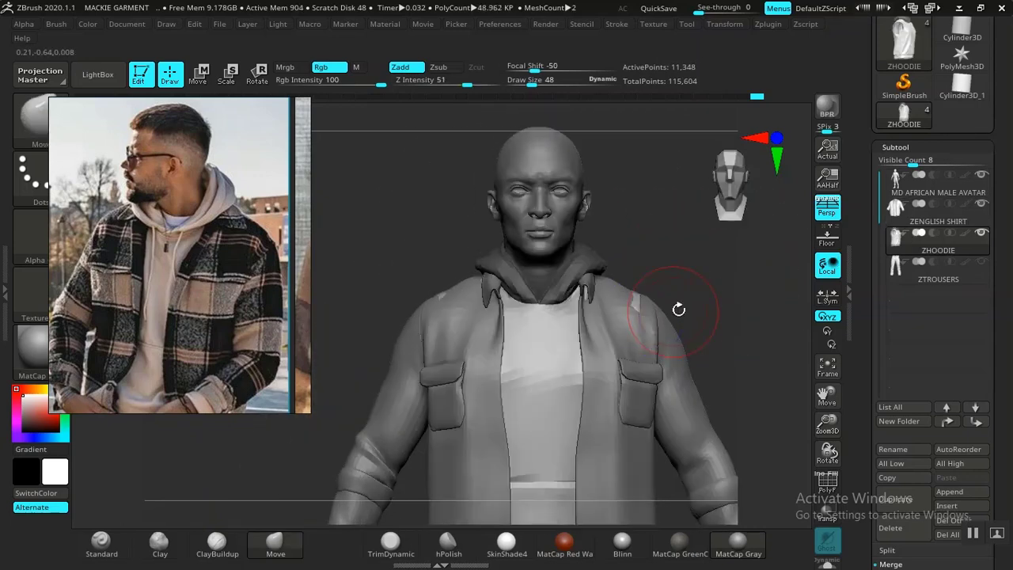
mouse_move(739, 288)
left_mouse_down("alt")
mouse_move(601, 278)
mouse_move(647, 329)
left_mouse_up("alt")
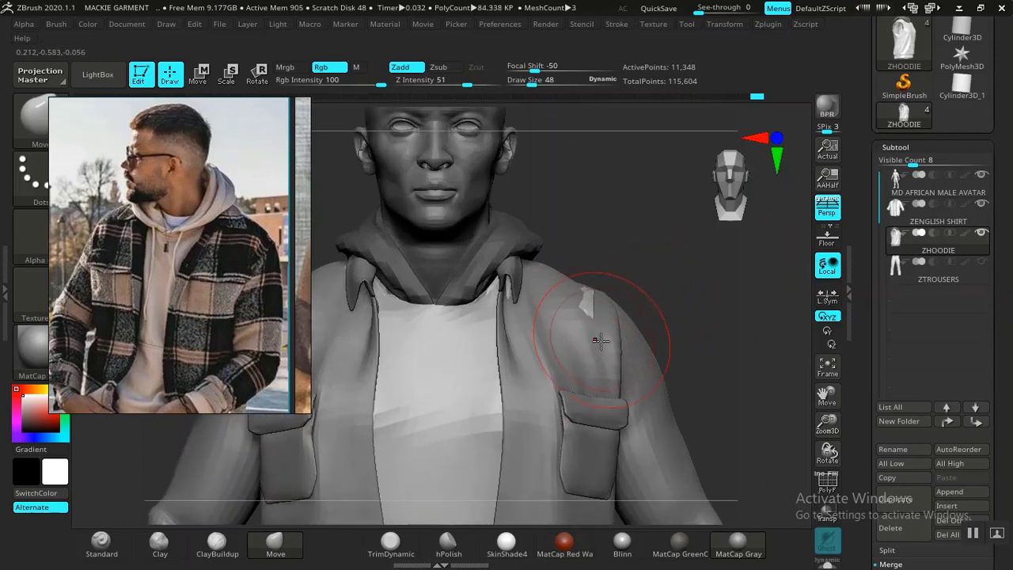
left_click(600, 342, "alt")
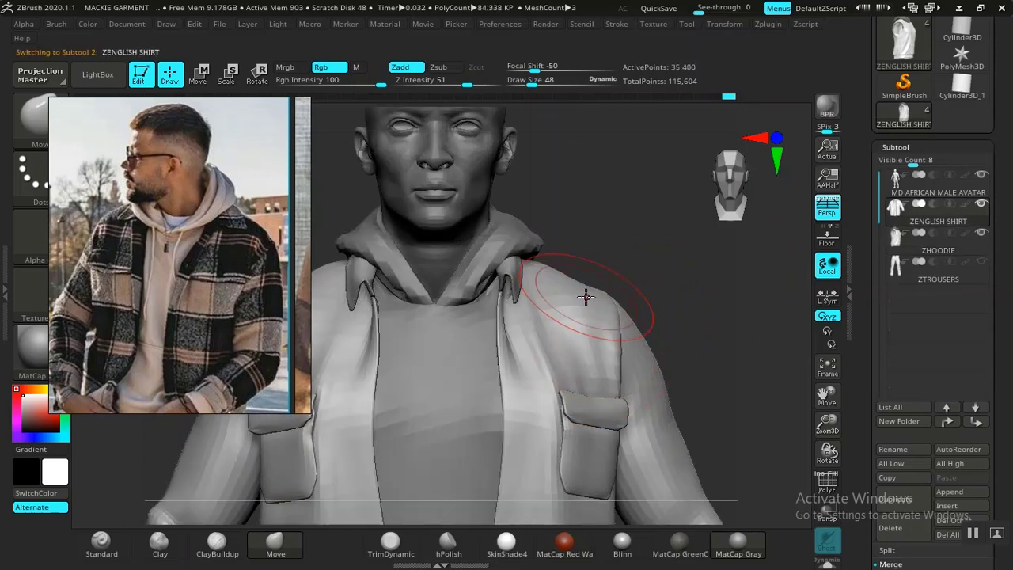
mouse_move(686, 259)
left_mouse_down("alt")
mouse_move(712, 240)
mouse_move(776, 245)
left_mouse_up("alt")
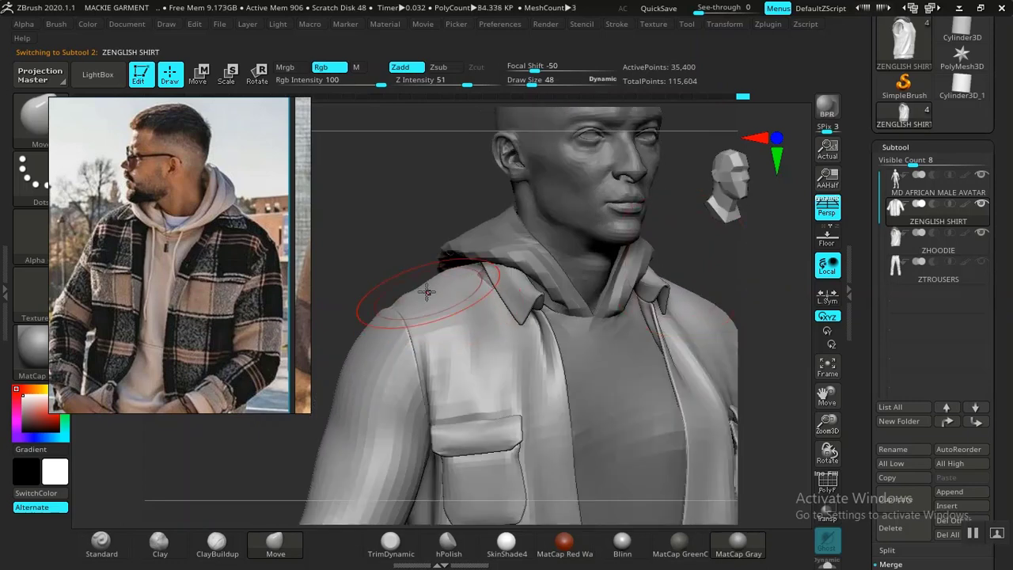
left_click_drag(407, 269, 463, 273)
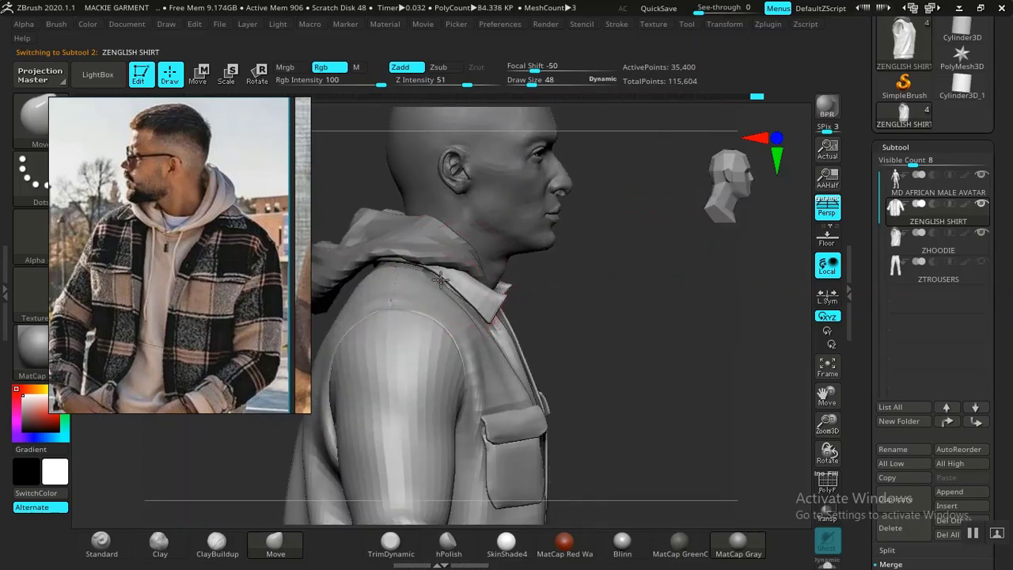
left_click_drag(639, 278, 640, 245, "alt")
left_click_drag(639, 269, 705, 403)
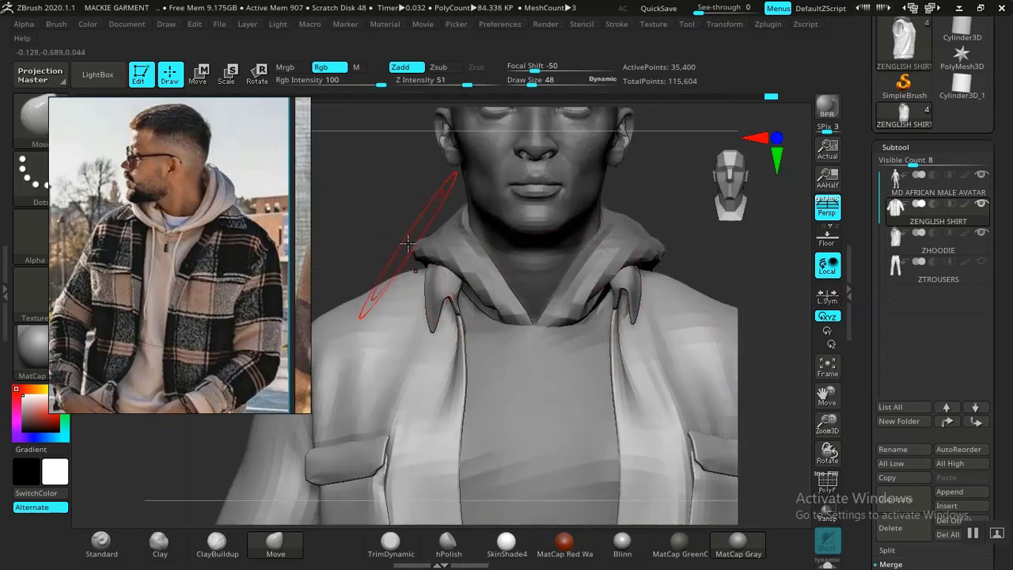
left_click_drag(405, 208, 435, 207)
left_click_drag(672, 266, 650, 273, "alt")
mouse_move(697, 328)
left_mouse_down("alt")
mouse_move(681, 283)
mouse_move(661, 301)
mouse_move(640, 301)
mouse_move(642, 321)
mouse_move(711, 306)
mouse_move(691, 310)
mouse_move(661, 260)
mouse_move(680, 290)
mouse_move(608, 299)
mouse_move(665, 278)
mouse_move(675, 310)
left_mouse_up("alt")
Set the Move brush's draw size to 69 and reshape the jacket's side below the armpit from the back.
key("space")
left_click_drag(500, 332, 501, 332)
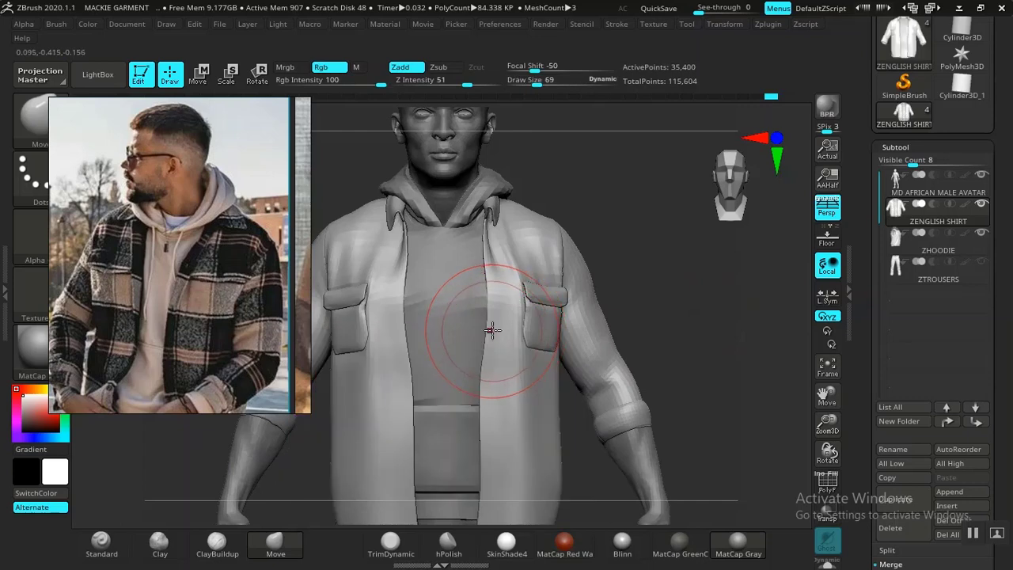
left_click_drag(655, 265, 609, 264)
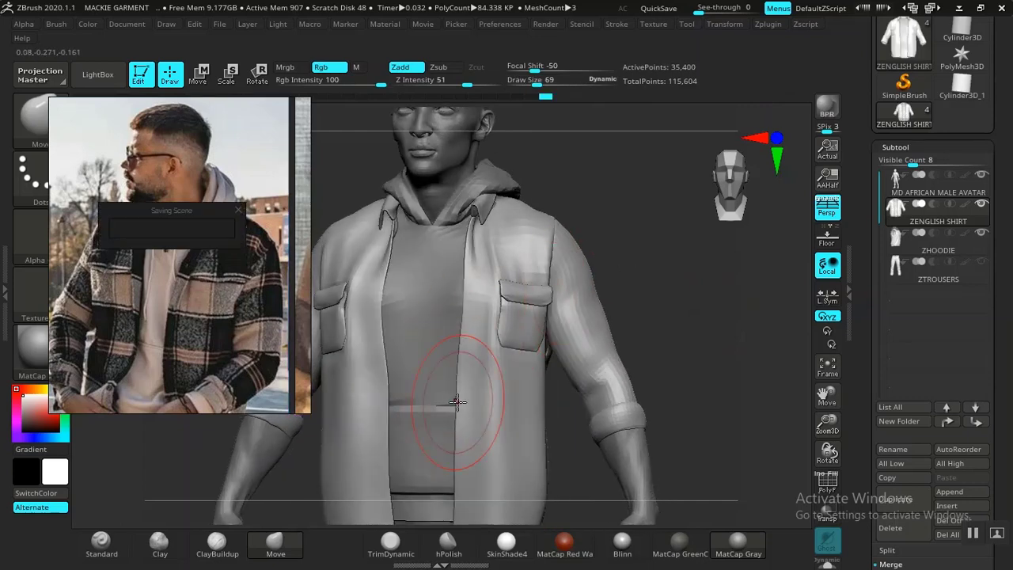
left_click_drag(662, 289, 553, 323, "alt")
left_click_drag(666, 255, 714, 299, "alt")
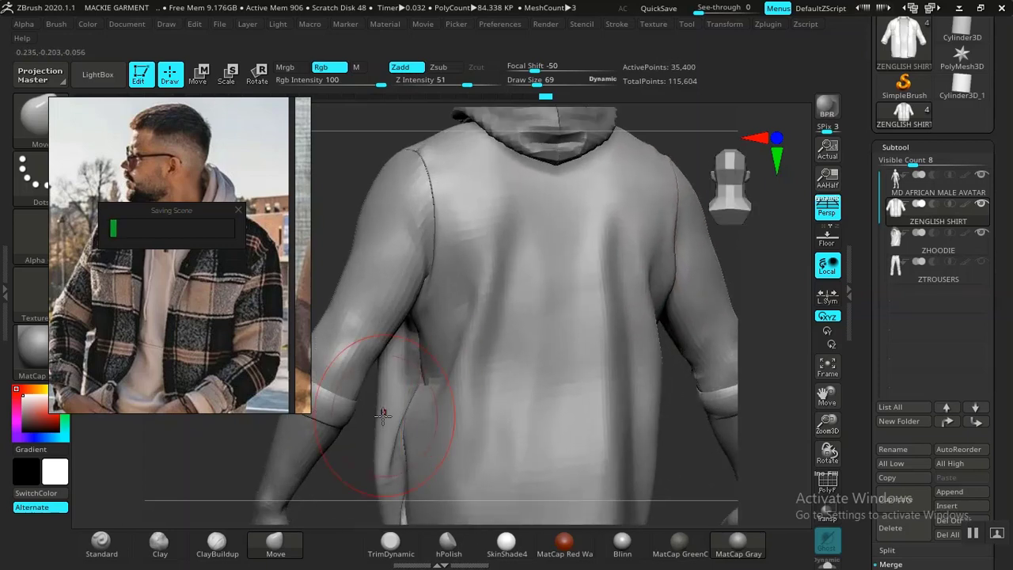
left_click_drag(360, 449, 364, 417)
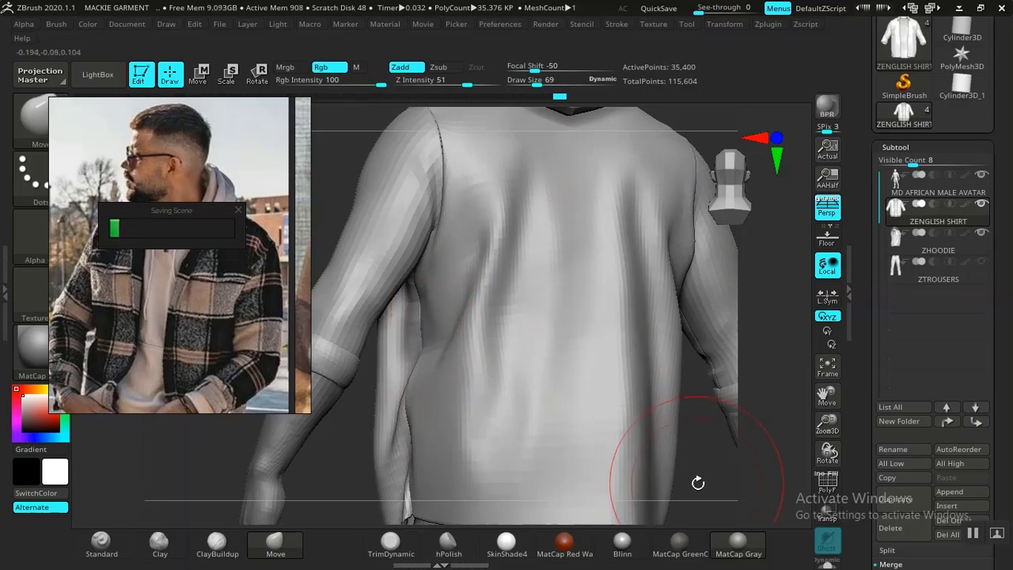
Refine the jacket's side edge beside the rolled sleeve with the Move brush, checking the fit from several angles.
left_click_drag(698, 483, 740, 380, "alt")
mouse_move(763, 319)
left_mouse_down()
mouse_move(692, 312)
mouse_move(692, 284)
left_mouse_up()
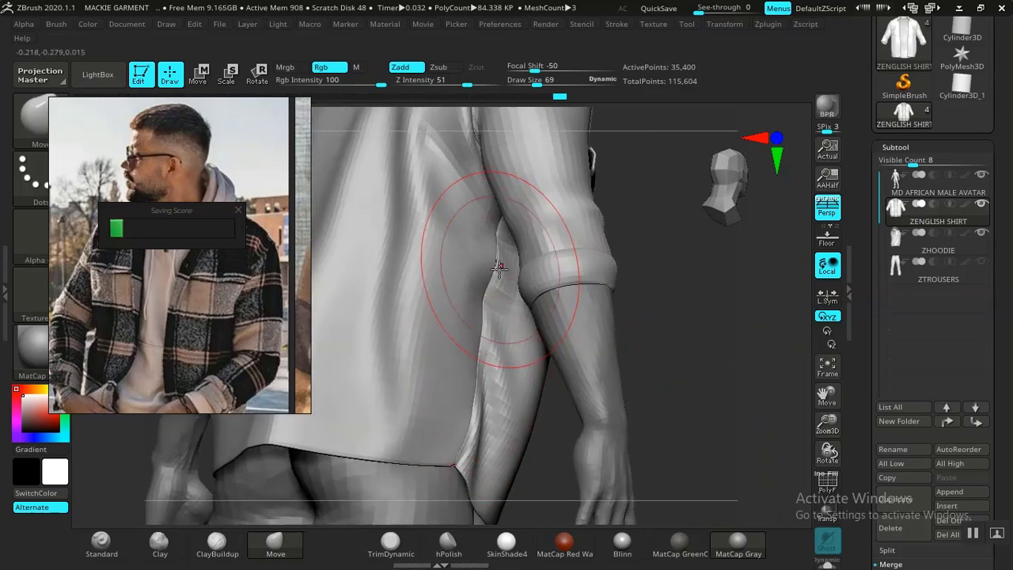
left_click_drag(703, 315, 671, 316, "alt")
mouse_move(746, 273)
left_mouse_down("alt")
mouse_move(626, 346)
mouse_move(687, 395)
left_mouse_up("alt")
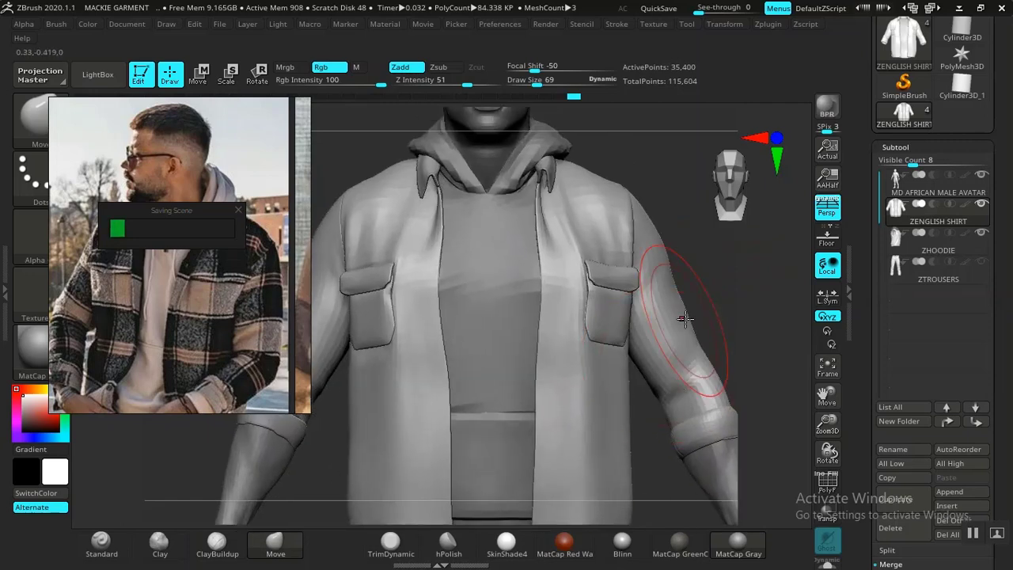
left_click_drag(700, 311, 545, 330, "alt")
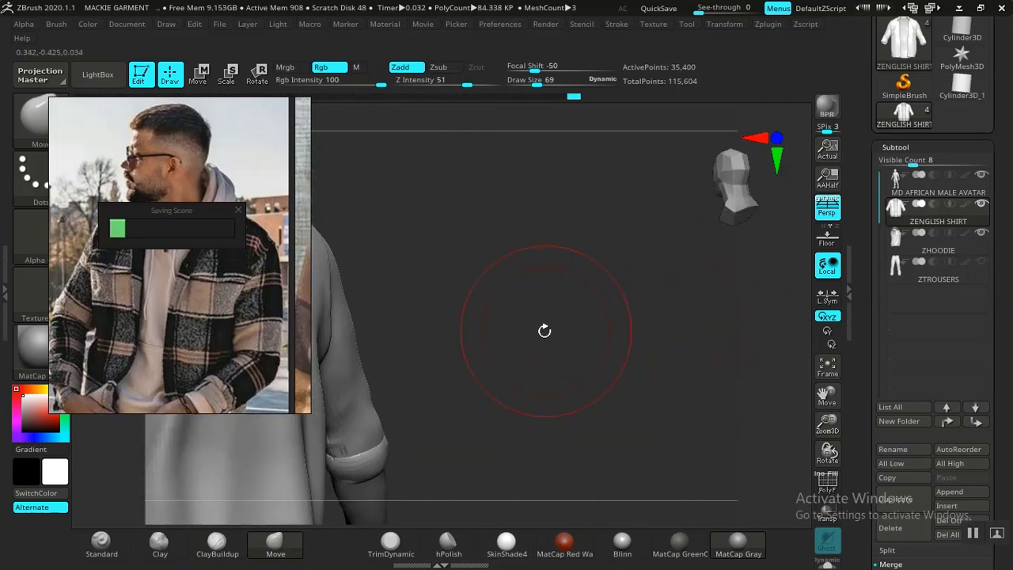
mouse_move(680, 340)
left_mouse_down("alt")
mouse_move(738, 356)
mouse_move(654, 301)
mouse_move(665, 319)
mouse_move(708, 325)
mouse_move(705, 355)
mouse_move(721, 341)
mouse_move(744, 342)
mouse_move(719, 339)
mouse_move(735, 271)
mouse_move(657, 359)
mouse_move(694, 378)
mouse_move(690, 341)
left_mouse_up("alt")
left_click_drag(751, 373, 712, 420)
Set the Move brush's draw size to 24 and adjust the jacket's shoulder and collar edge beneath the hood.
key("space")
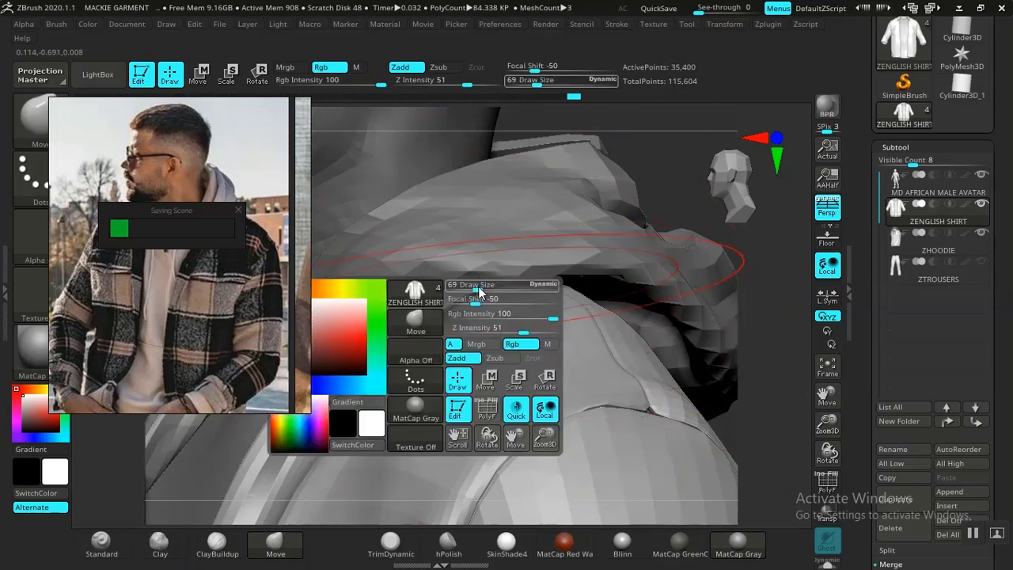
left_click_drag(477, 291, 467, 288)
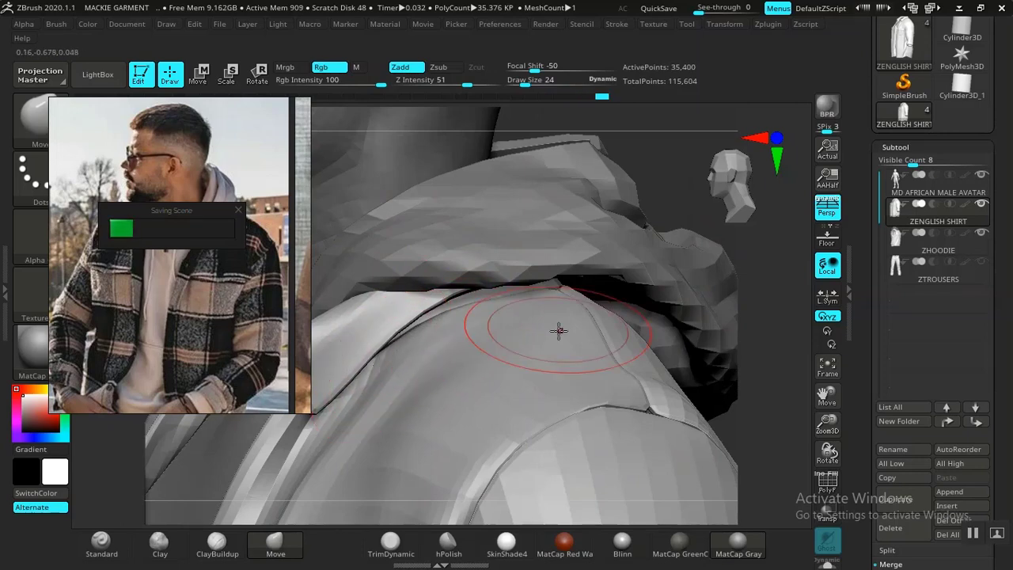
left_click_drag(756, 408, 597, 338)
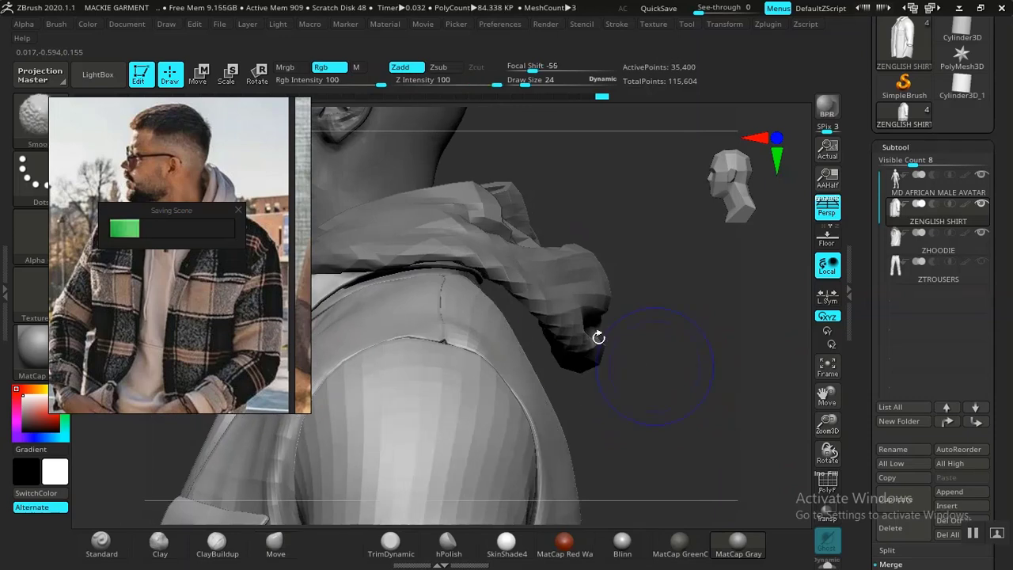
Select the ZHOODIE subtool, set the Move brush's draw size to 55 and reshape the back of the hood over the jacket.
left_click(554, 285, "alt")
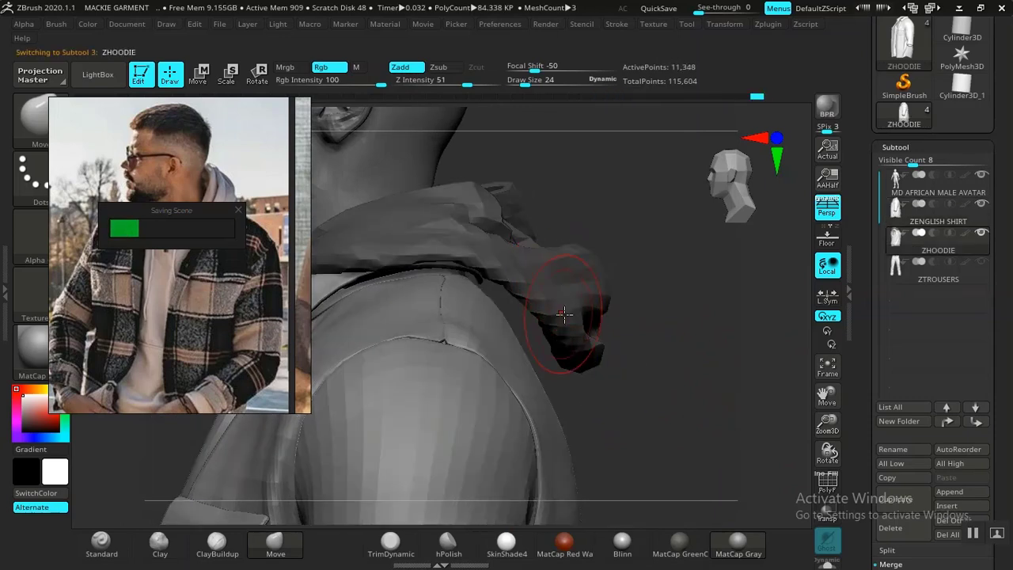
mouse_move(652, 365)
left_mouse_down("ctrl")
mouse_move(652, 376)
mouse_move(585, 372)
mouse_move(644, 368)
left_mouse_up("ctrl")
key("space")
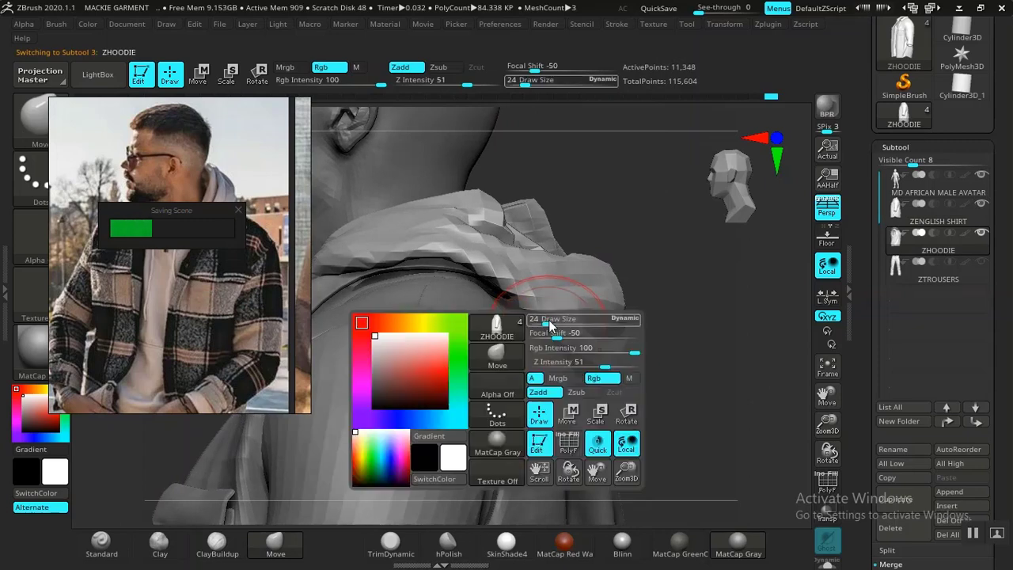
mouse_move(651, 333)
left_mouse_down()
mouse_move(699, 338)
mouse_move(606, 301)
mouse_move(592, 309)
left_mouse_up()
left_click_drag(641, 340, 639, 346)
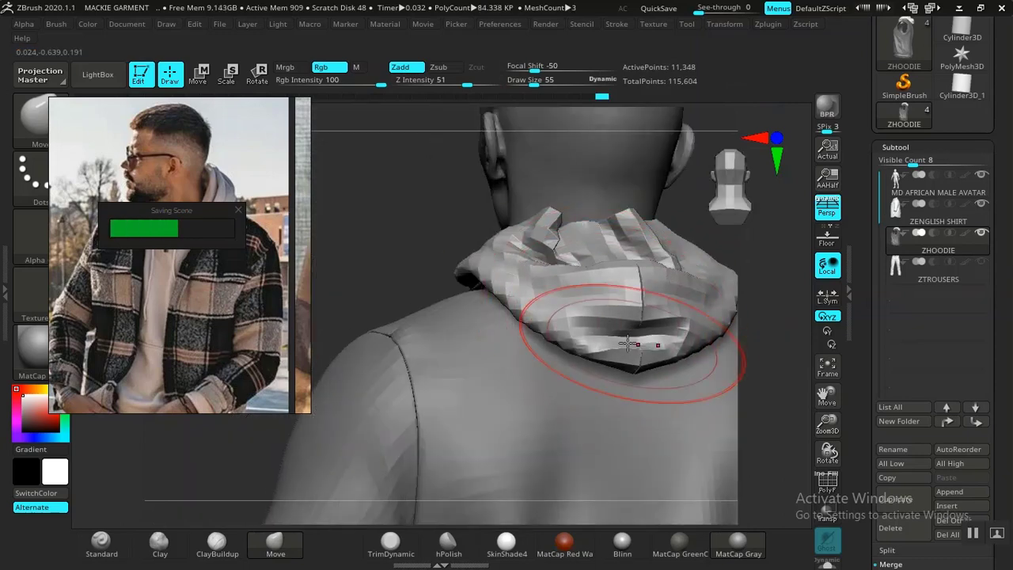
left_click_drag(430, 249, 533, 270, "shift")
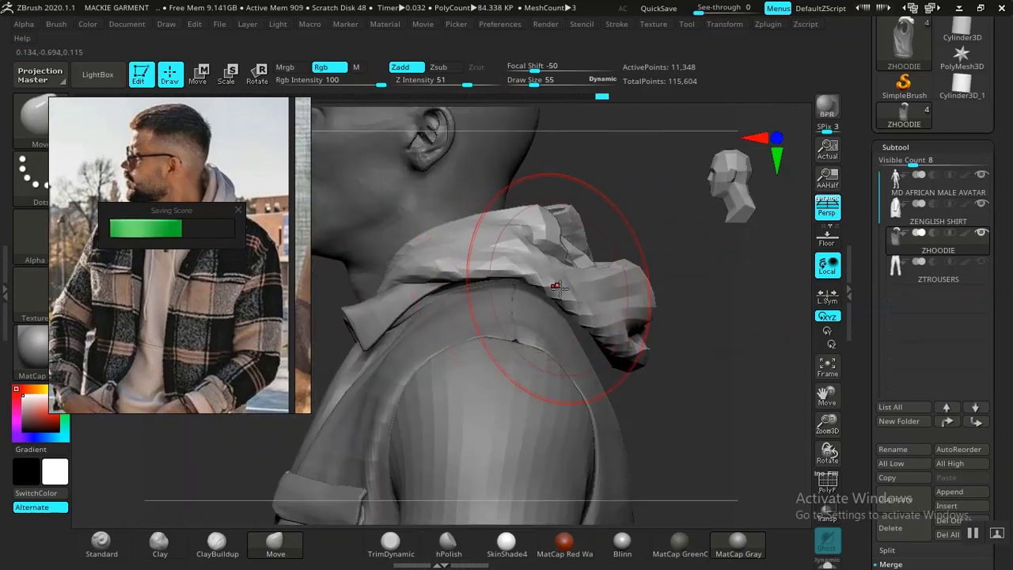
left_click_drag(724, 358, 571, 328)
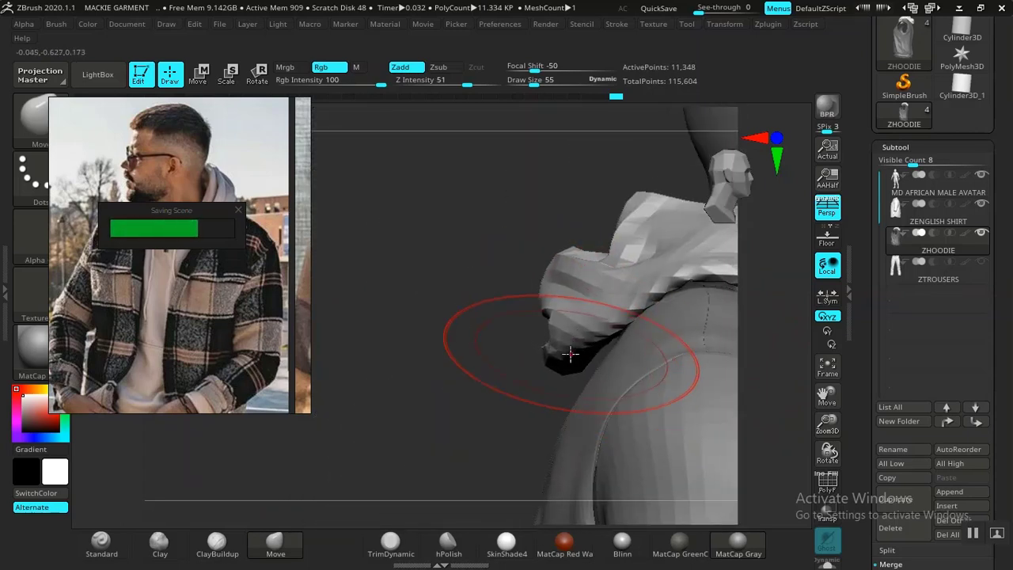
left_click_drag(525, 355, 670, 345)
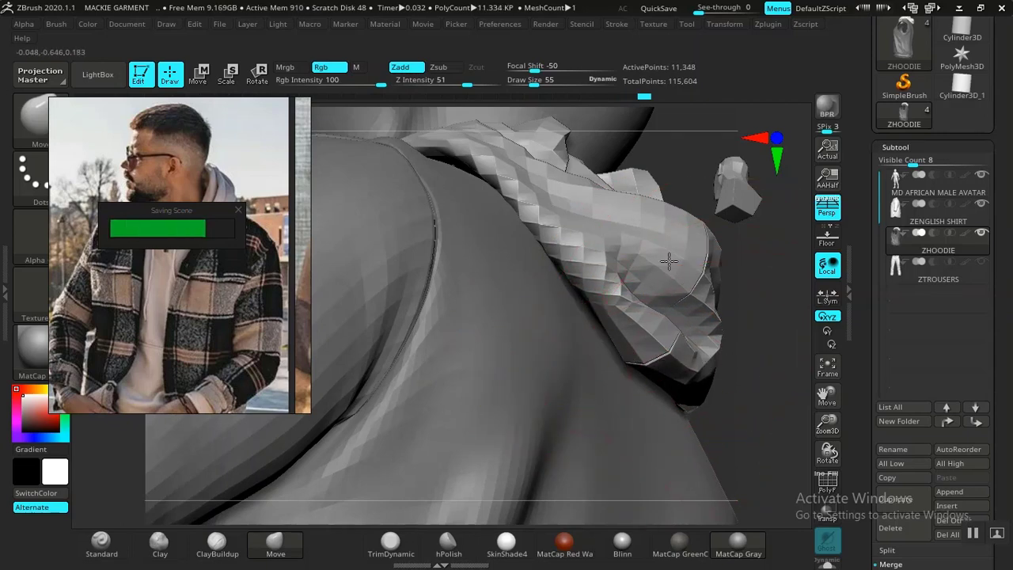
Refine the hood's lower back edge against the jacket, checking the fit from below, the side and behind.
left_click_drag(669, 261, 634, 218, "alt")
left_click_drag(731, 330, 662, 385)
left_click_drag(652, 326, 677, 349, "alt")
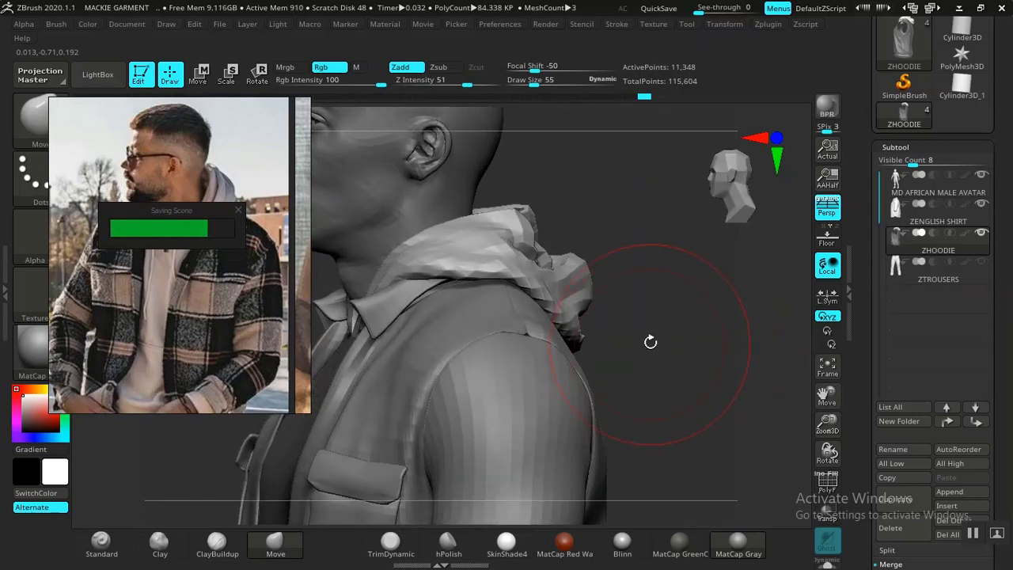
mouse_move(651, 341)
right_mouse_down()
mouse_move(667, 373)
mouse_move(670, 328)
mouse_move(686, 377)
mouse_move(706, 380)
mouse_move(665, 344)
right_mouse_up()
left_click_drag(665, 344, 615, 341)
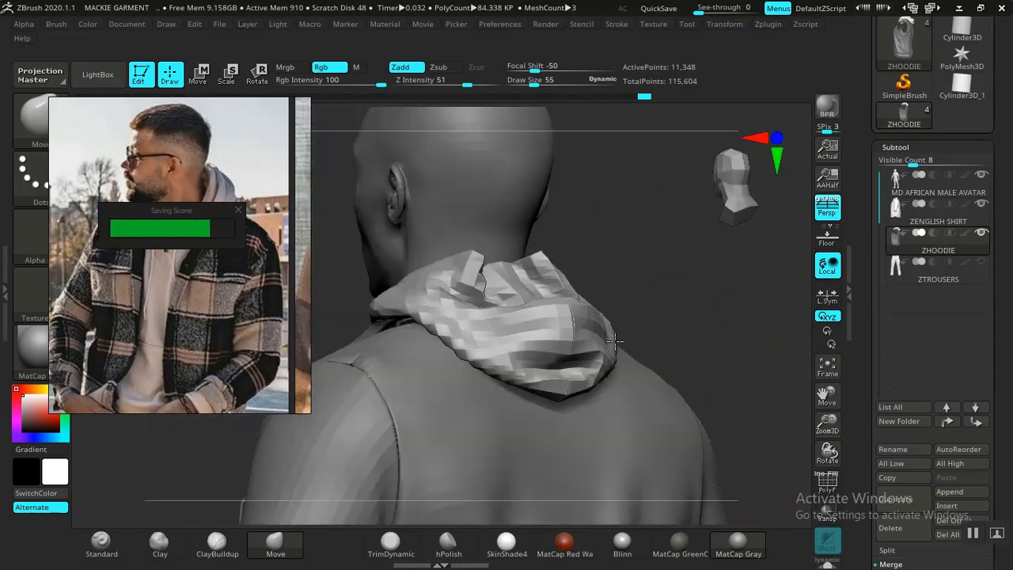
mouse_move(615, 341)
right_mouse_down()
mouse_move(667, 350)
mouse_move(642, 360)
mouse_move(651, 402)
mouse_move(604, 385)
right_mouse_up()
Set the Move brush's draw size to 26 and adjust the drooping tip at the back of the hood.
right_click(605, 384)
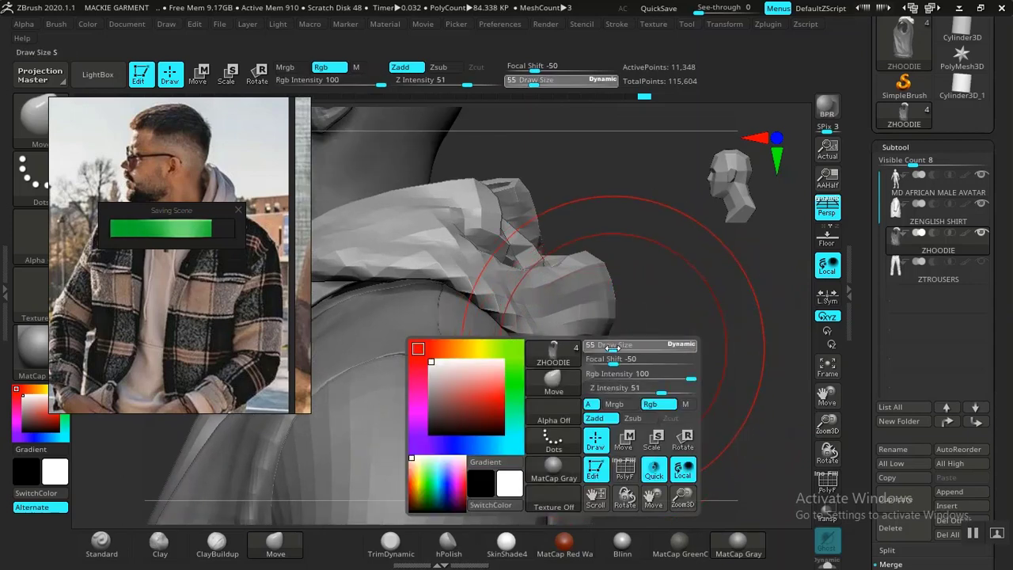
left_click_drag(613, 348, 604, 348)
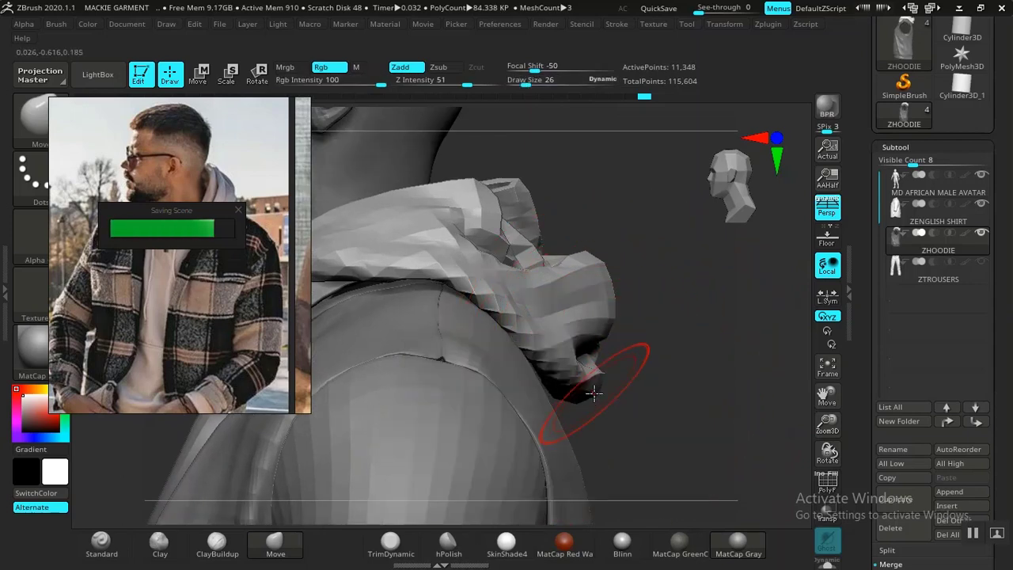
right_click_drag(685, 413, 690, 342)
mouse_move(683, 389)
right_mouse_down("ctrl")
mouse_move(624, 361)
mouse_move(702, 380)
mouse_move(629, 314)
mouse_move(634, 258)
mouse_move(686, 352)
mouse_move(688, 299)
mouse_move(708, 357)
mouse_move(645, 267)
mouse_move(640, 377)
mouse_move(500, 364)
right_mouse_up("ctrl")
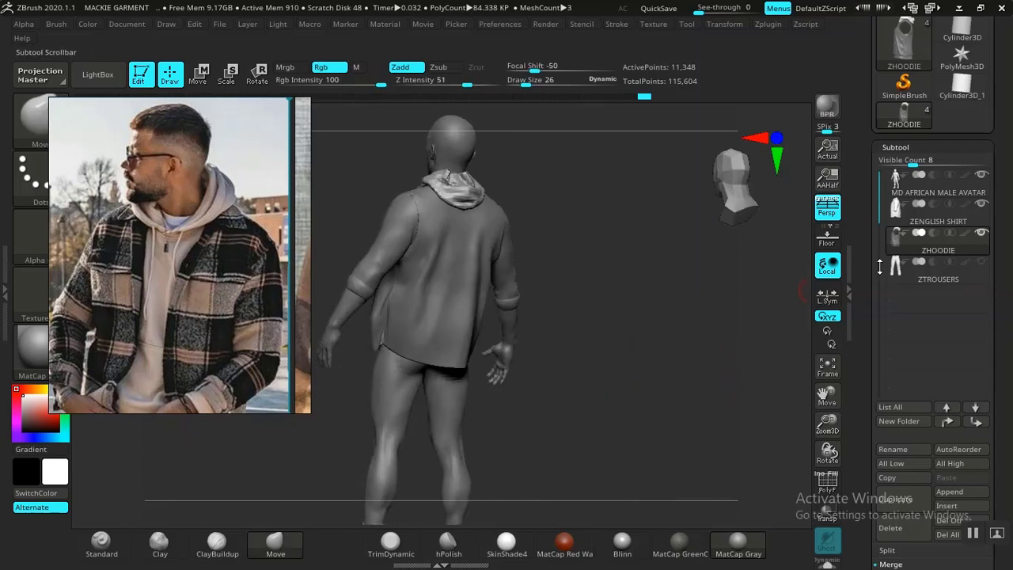
Show the ZTROUSERS subtool and view the full outfit from the front.
left_click(981, 263)
right_click_drag(557, 396, 611, 403)
right_click_drag(607, 349, 655, 414, "ctrl")
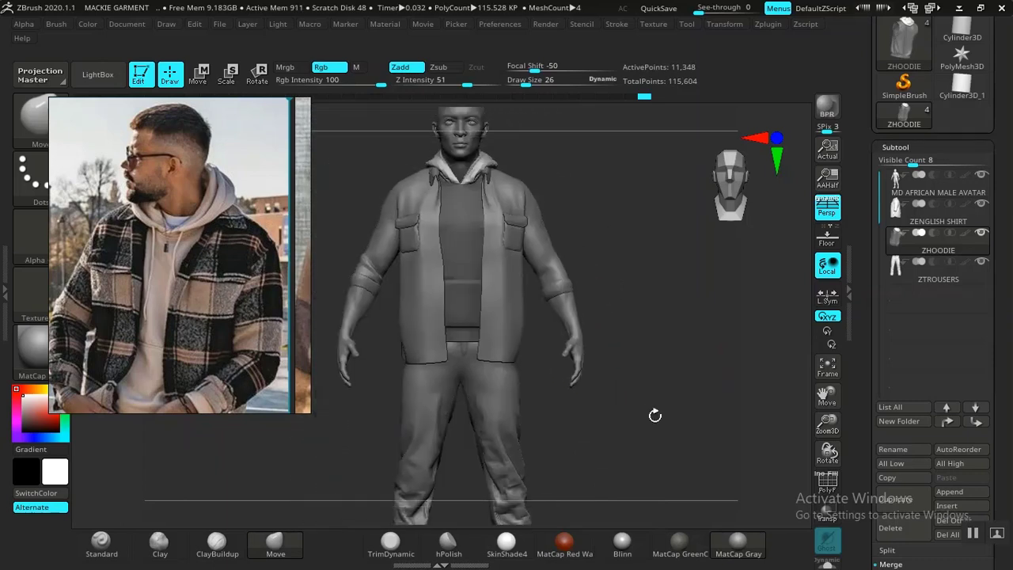
Select the ZENGLISH SHIRT subtool, set the draw size to 81 and move the jacket's back hem over the trouser pockets.
right_click_drag(658, 341, 592, 351, "ctrl")
mouse_move(550, 377)
right_mouse_down("alt")
mouse_move(593, 311)
mouse_move(599, 391)
right_mouse_up("alt")
key("space")
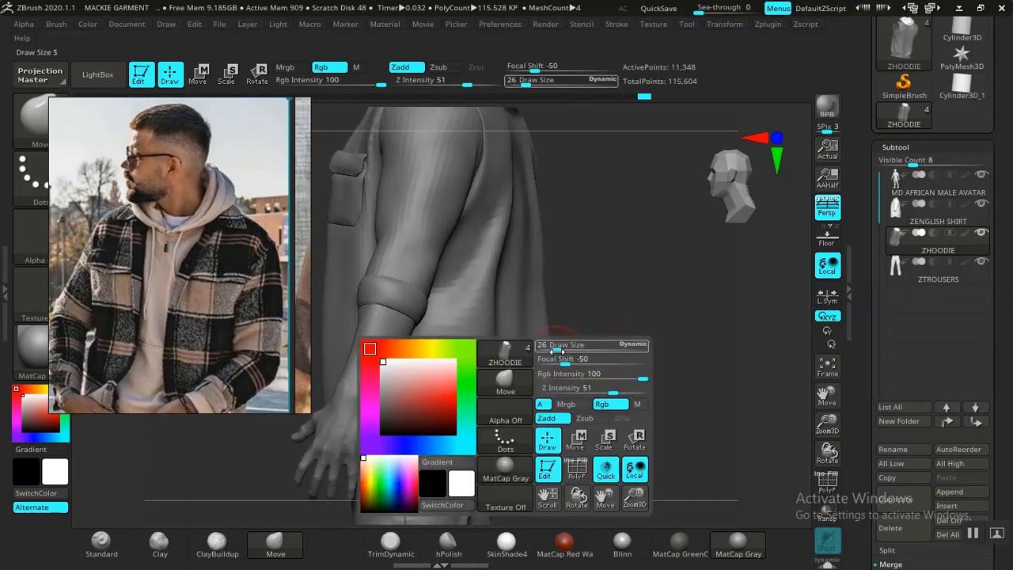
left_click_drag(556, 349, 565, 349)
left_click(496, 315, "alt")
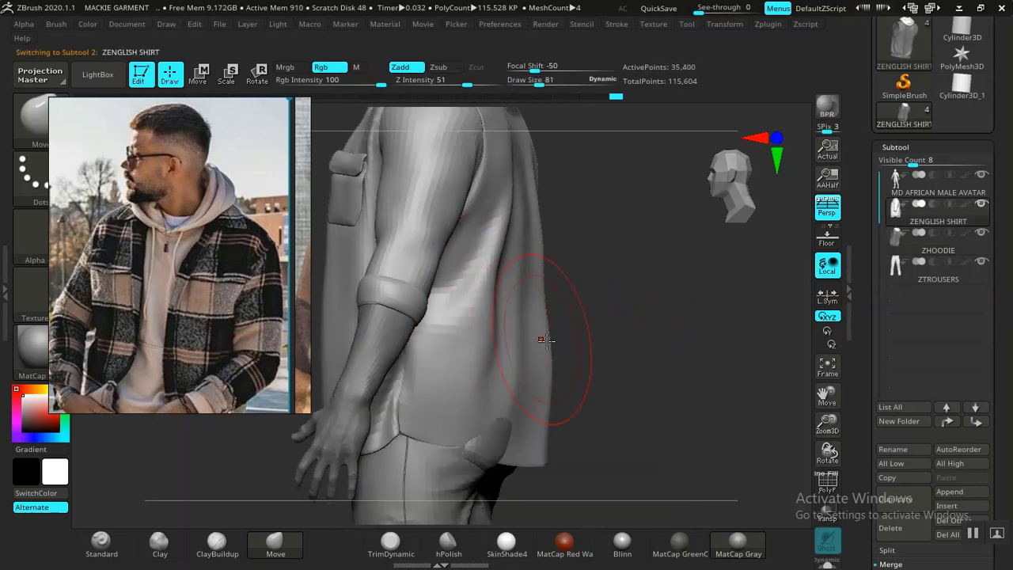
right_click_drag(643, 381, 654, 317, "alt")
right_click_drag(661, 357, 539, 368)
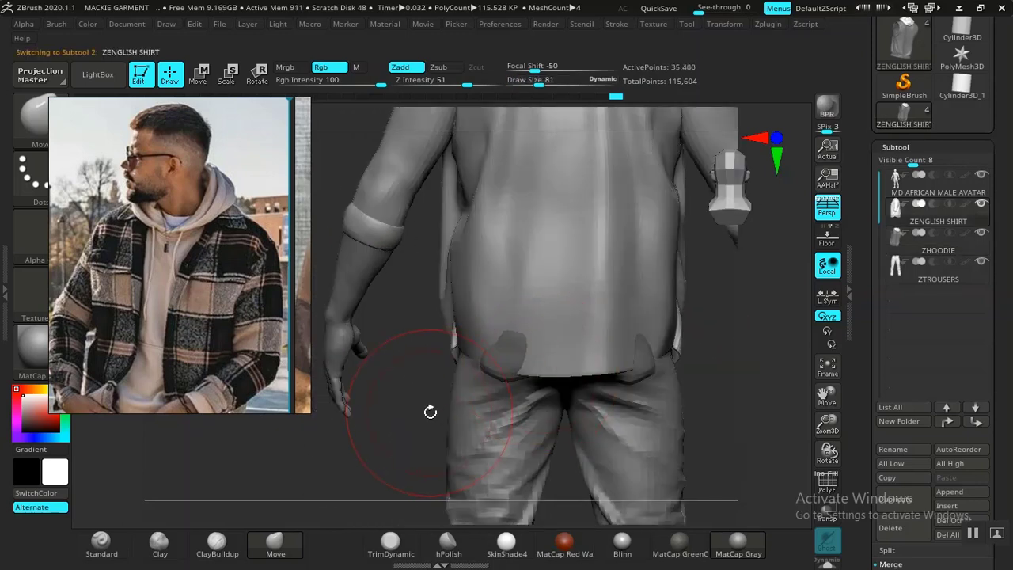
right_click_drag(407, 423, 394, 419)
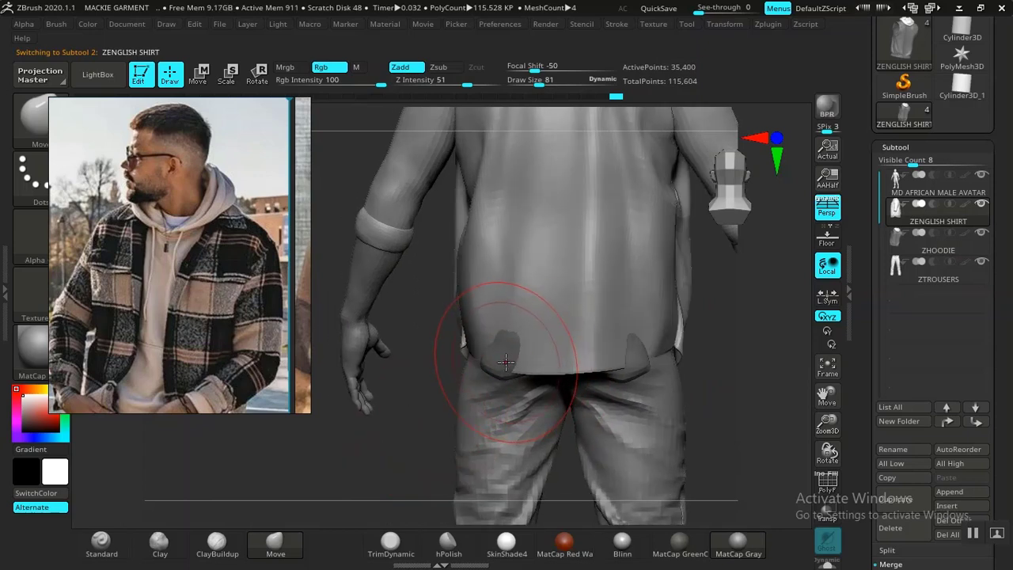
left_click_drag(506, 363, 503, 363)
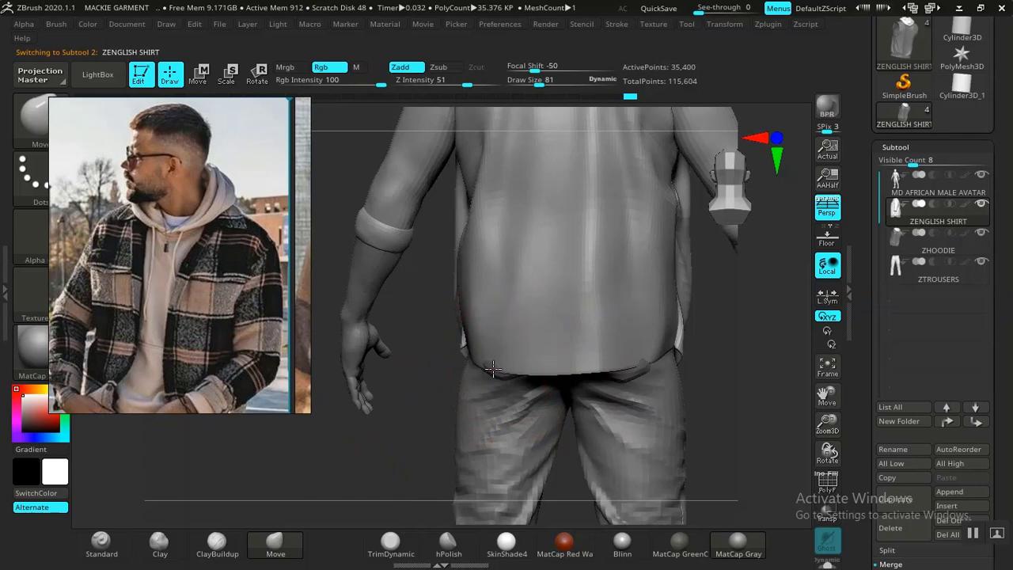
left_click_drag(385, 450, 486, 365)
Set the draw size to 51 and refine the jacket's lower back and side hem so it clears the trousers.
key("s")
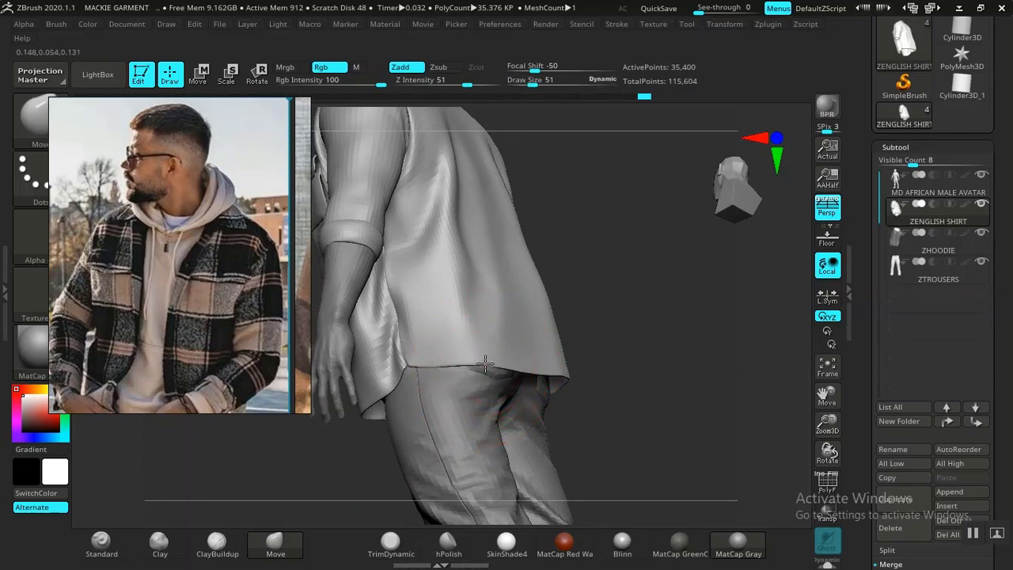
left_click_drag(746, 373, 454, 262)
left_click_drag(480, 228, 590, 218)
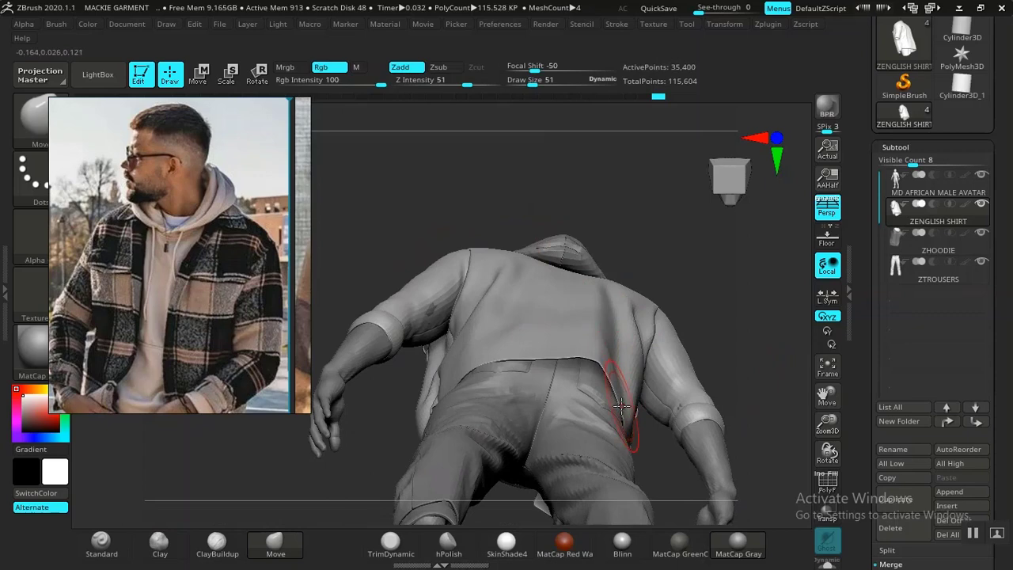
left_click_drag(728, 298, 684, 349)
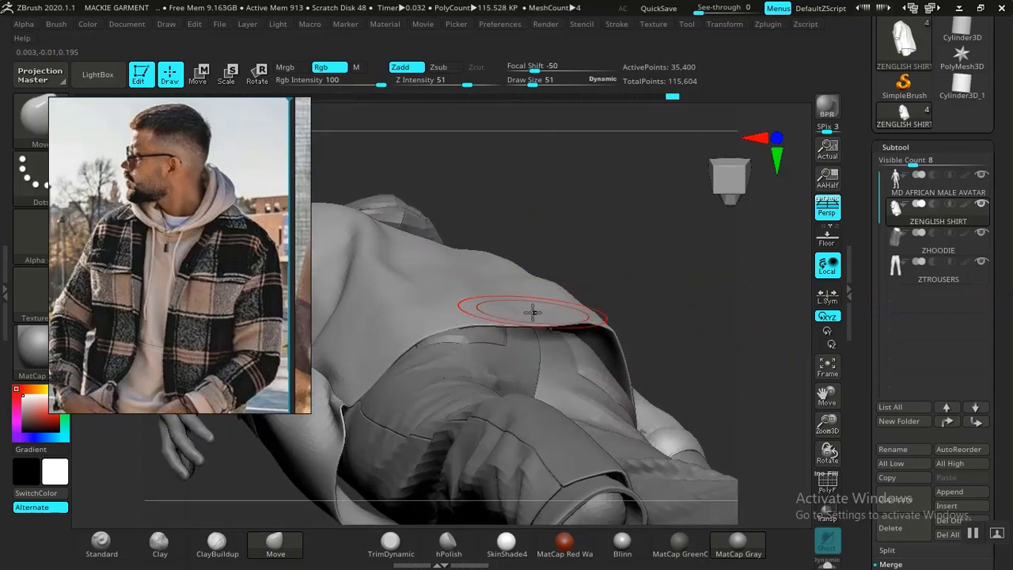
left_click_drag(701, 295, 574, 336, "alt")
left_click_drag(553, 339, 655, 340)
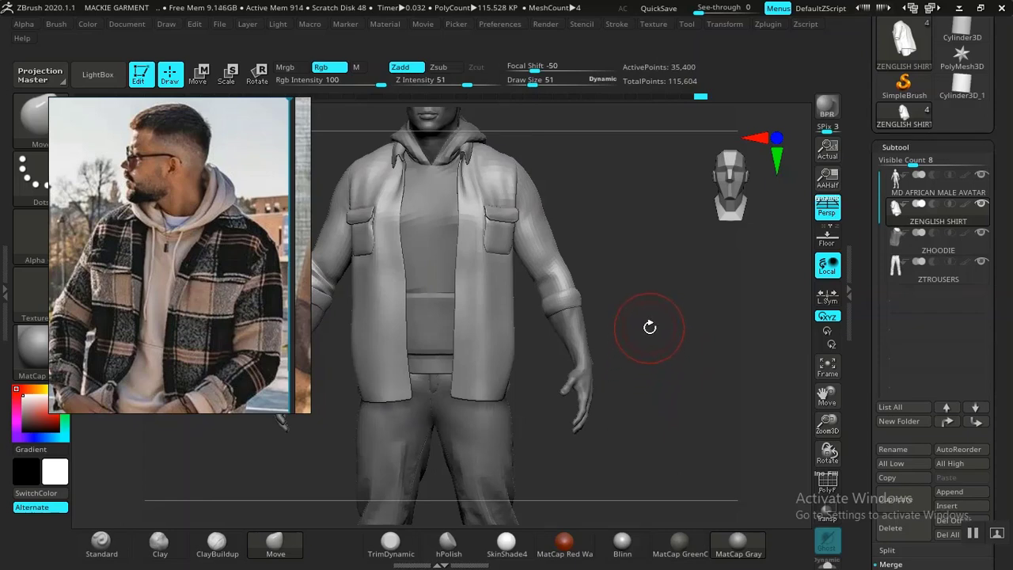
Examine the layered hoodie, jacket and trousers from the front and back for remaining intersections.
left_click_drag(664, 282, 686, 407, "alt")
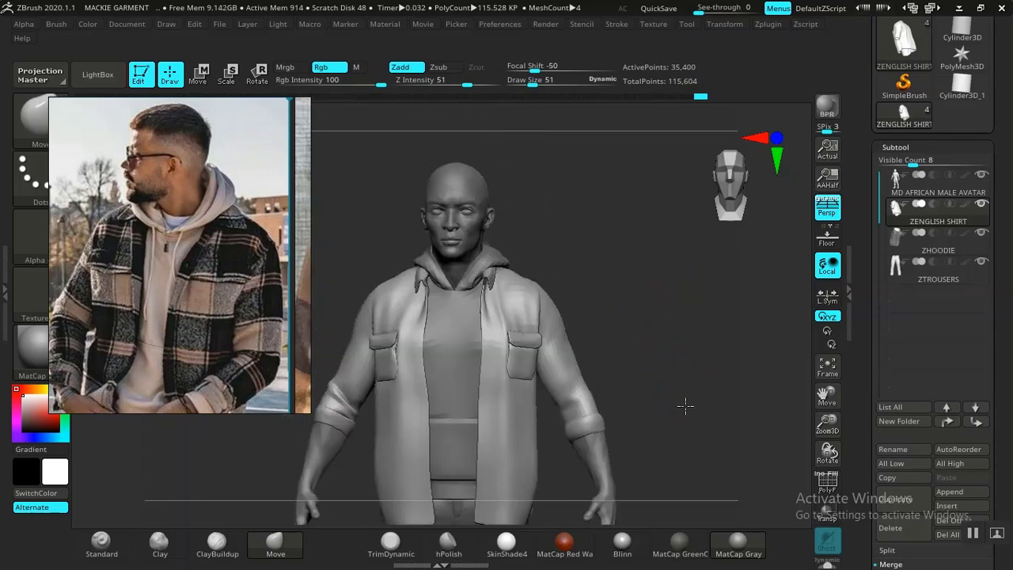
left_click_drag(666, 352, 676, 203, "alt")
left_click_drag(688, 374, 700, 250, "alt")
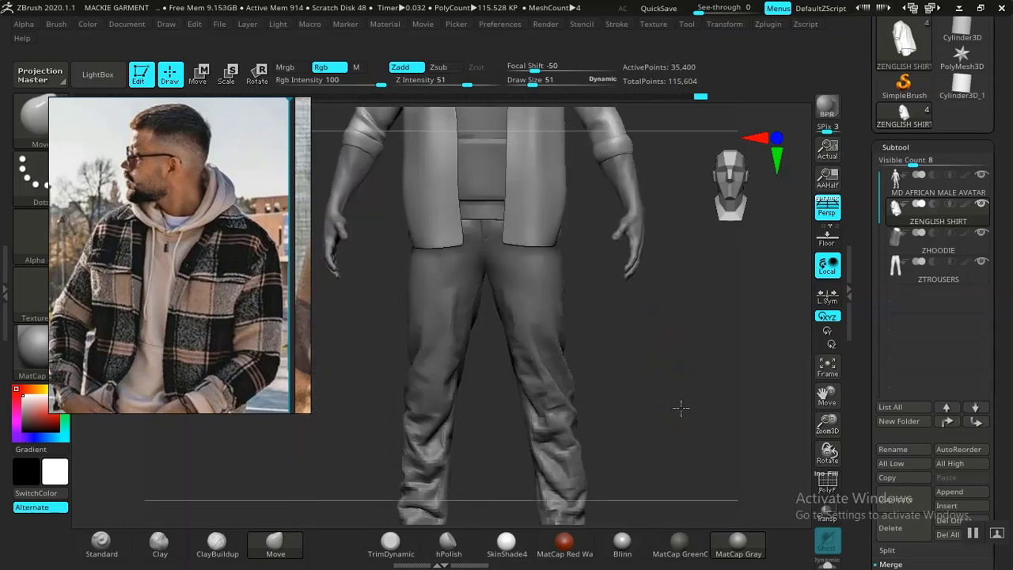
left_click_drag(681, 407, 681, 287, "alt")
left_click_drag(664, 346, 657, 320)
left_click_drag(678, 279, 657, 465, "alt")
left_click_drag(671, 378, 642, 460, "alt")
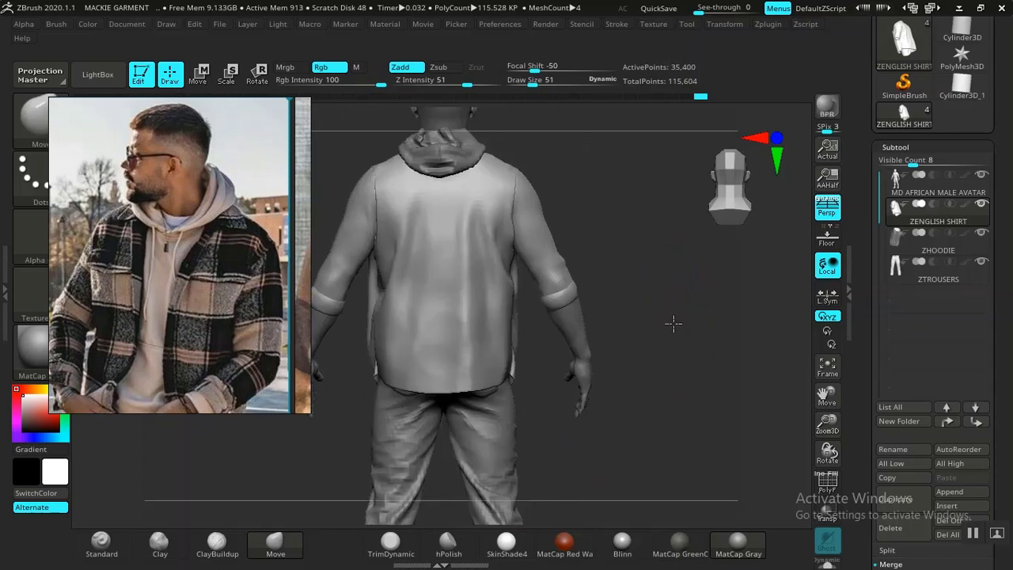
mouse_move(674, 324)
left_mouse_down("alt")
mouse_move(722, 445)
mouse_move(662, 407)
mouse_move(695, 406)
mouse_move(656, 330)
mouse_move(694, 364)
mouse_move(757, 364)
mouse_move(688, 364)
mouse_move(753, 378)
mouse_move(706, 360)
mouse_move(727, 389)
mouse_move(388, 388)
left_mouse_up("alt")
Set the Move brush's draw size to 24 and adjust the jacket sleeve around the elbow and rolled cuff.
left_click_drag(614, 395, 616, 373)
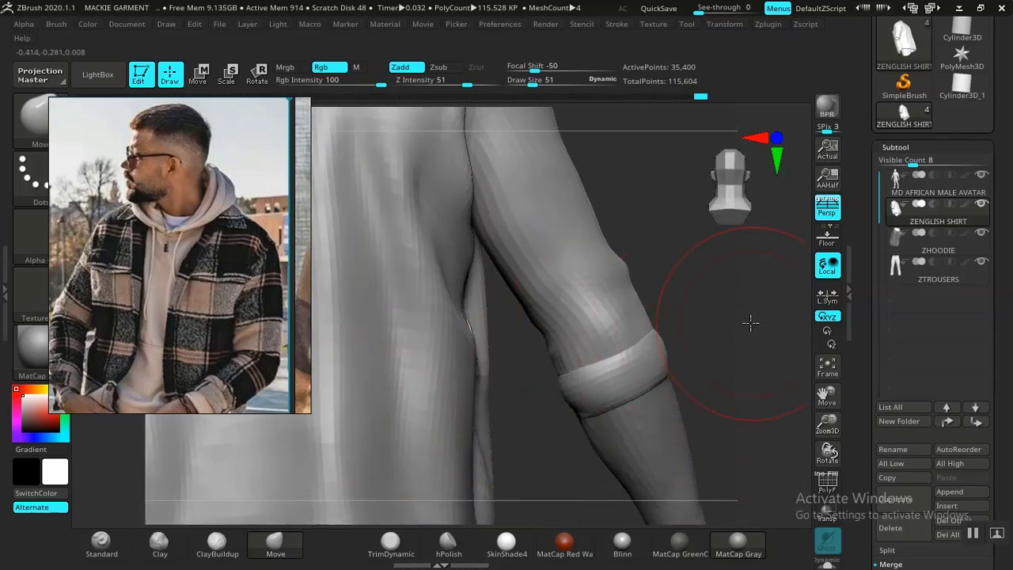
left_click_drag(750, 323, 733, 455, "alt")
mouse_move(760, 396)
left_mouse_down("alt")
mouse_move(526, 357)
mouse_move(560, 351)
left_mouse_up("alt")
key("space")
mouse_move(719, 334)
left_mouse_down()
mouse_move(737, 322)
mouse_move(736, 299)
left_mouse_up()
left_click_drag(491, 409, 495, 408)
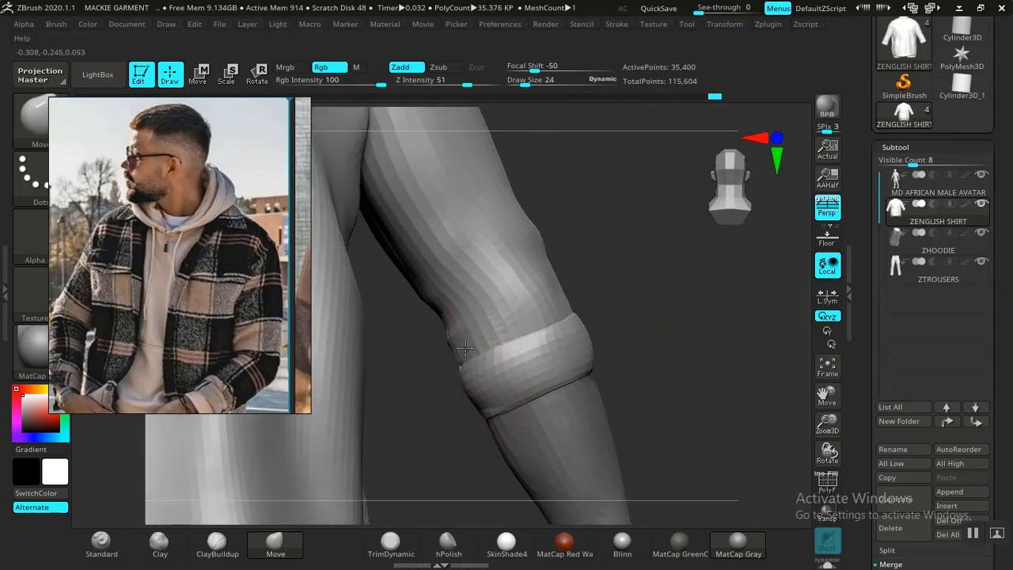
left_click_drag(719, 333, 595, 337)
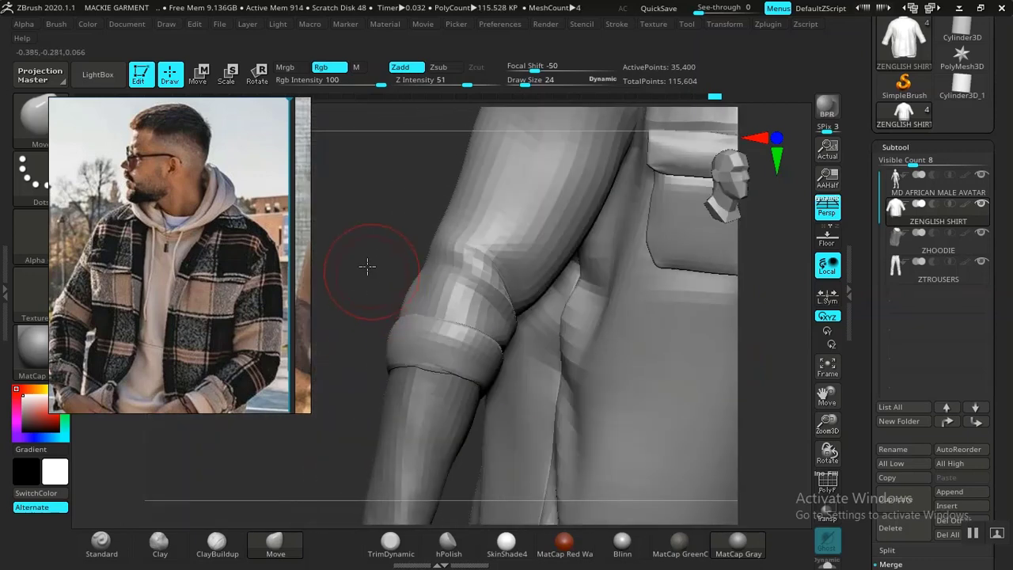
left_click_drag(367, 267, 417, 164, "alt")
left_click_drag(724, 319, 702, 314)
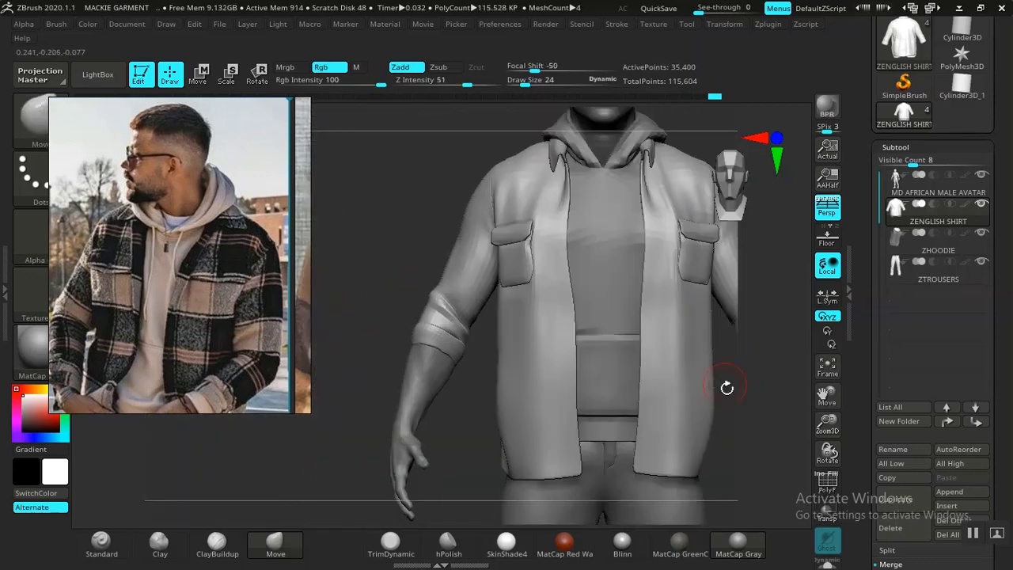
Isolate the rolled sleeve cuff by its polygroup and mask the rest of the jacket so only the cuff stays editable.
left_click_drag(753, 423, 262, 405, "shift")
left_click_drag(662, 336, 469, 440, "alt")
left_click_drag(684, 394, 838, 358)
left_click_drag(456, 320, 626, 324)
key("shift+f")
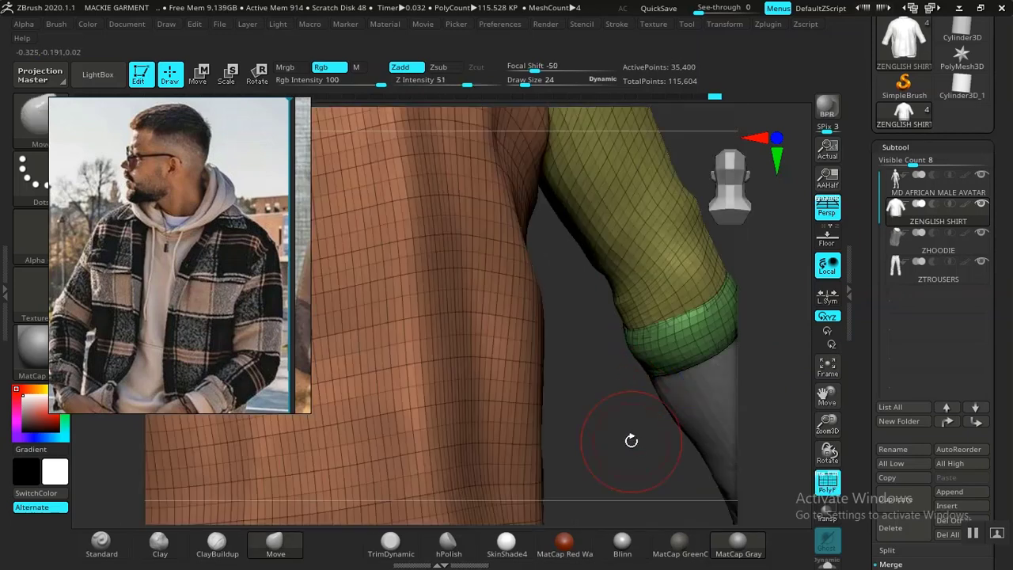
left_click_drag(631, 436, 710, 334)
left_click(558, 376, "ctrl+shift")
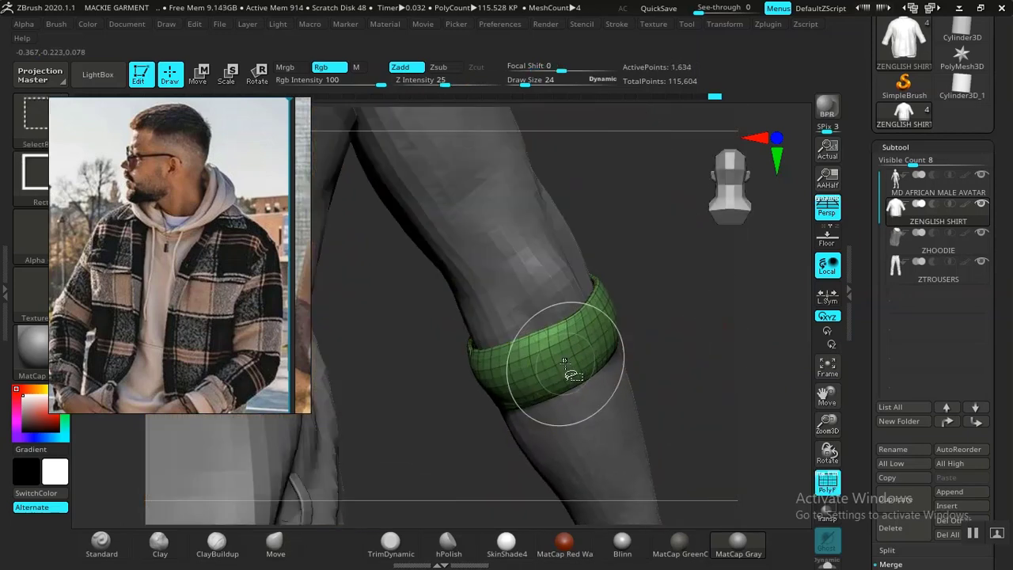
left_click(694, 320, "ctrl+shift")
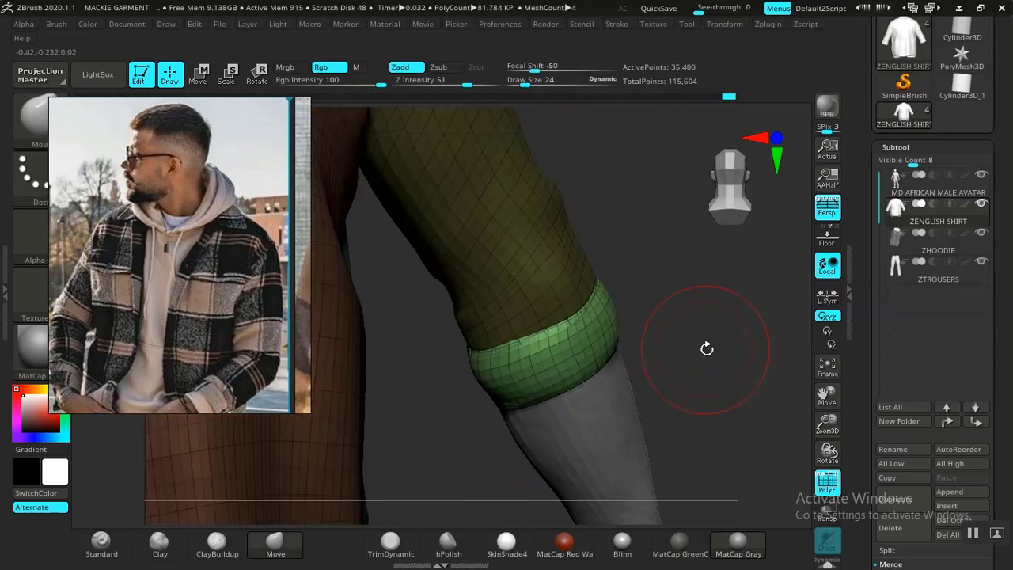
left_click_drag(691, 339, 675, 331, "alt")
key("shift+f")
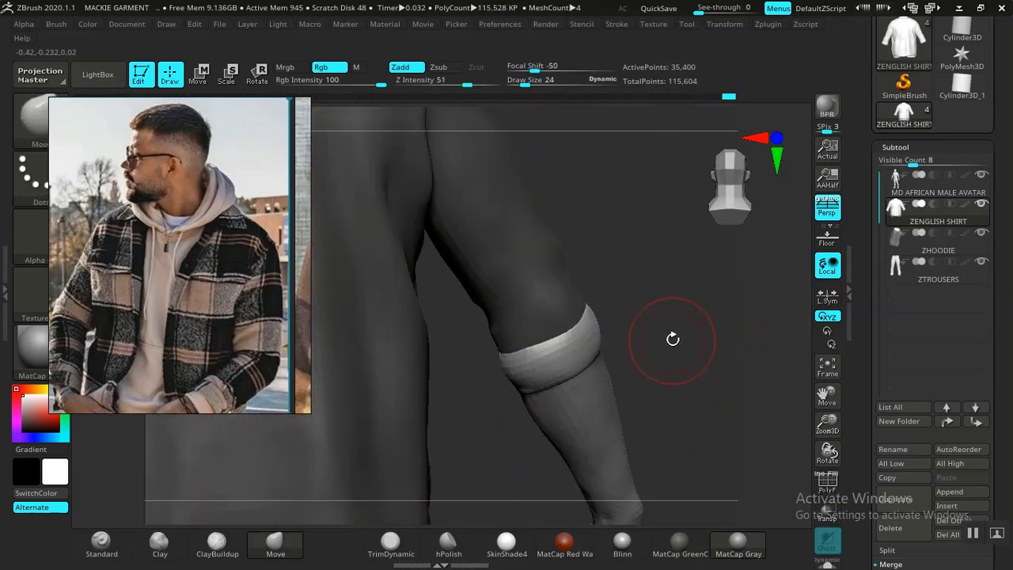
Examine the rolled cuff's lower edge and crumpled inner corner up close, with and without the wireframe.
left_click_drag(688, 369, 697, 396, "alt")
left_click_drag(454, 471, 445, 389)
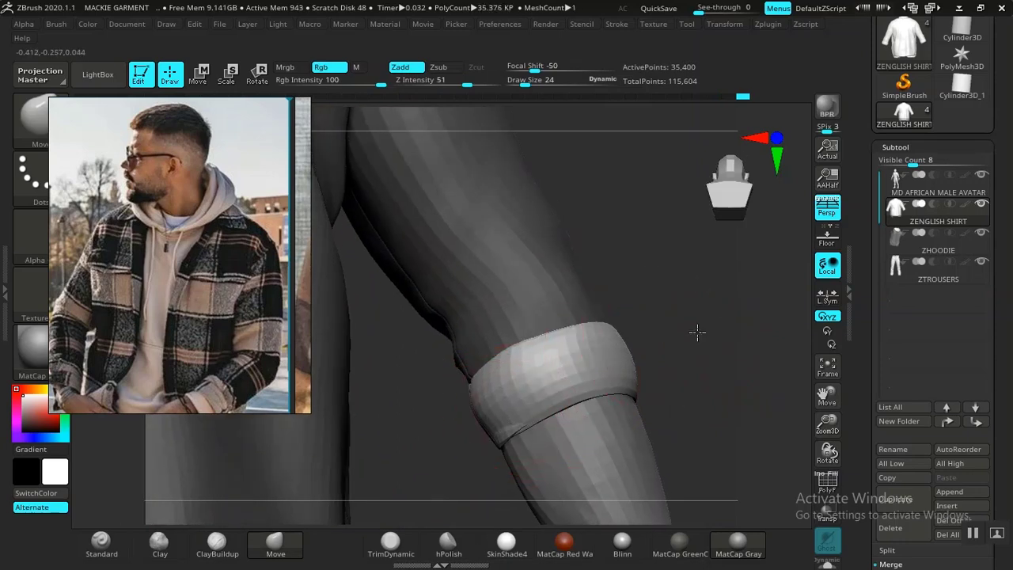
left_click_drag(697, 333, 730, 395, "alt")
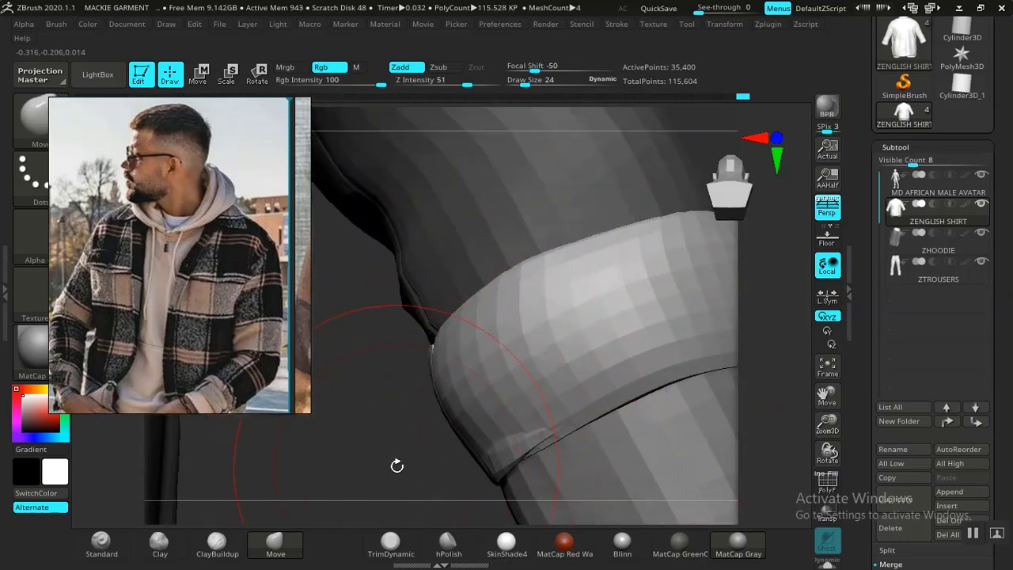
left_click_drag(397, 466, 396, 433)
key("shift+f")
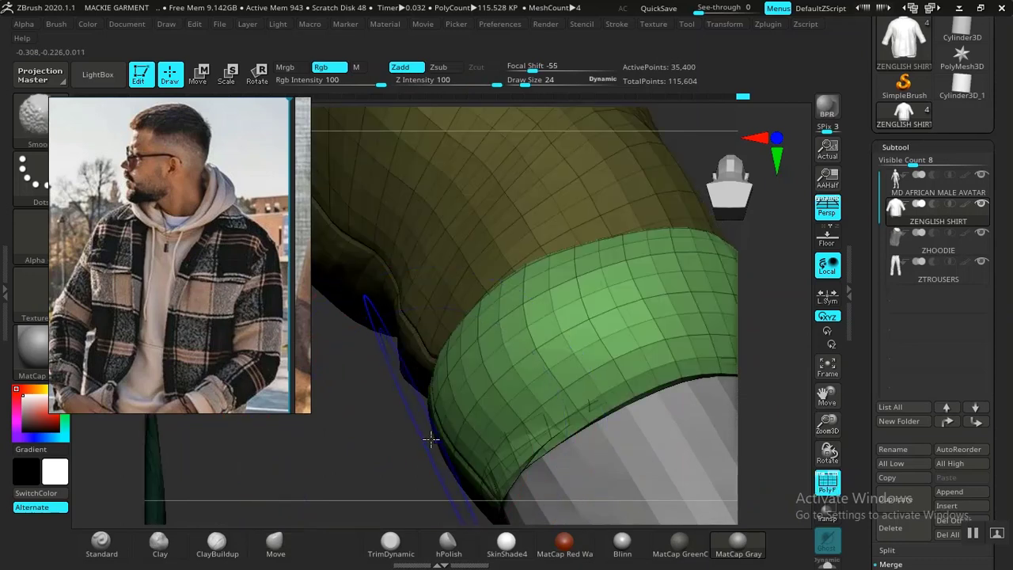
key("shift+f")
mouse_move(398, 459)
left_mouse_down()
mouse_move(385, 423)
mouse_move(393, 376)
mouse_move(369, 337)
mouse_move(378, 309)
mouse_move(387, 367)
mouse_move(376, 499)
mouse_move(405, 398)
mouse_move(435, 439)
mouse_move(414, 398)
left_mouse_up()
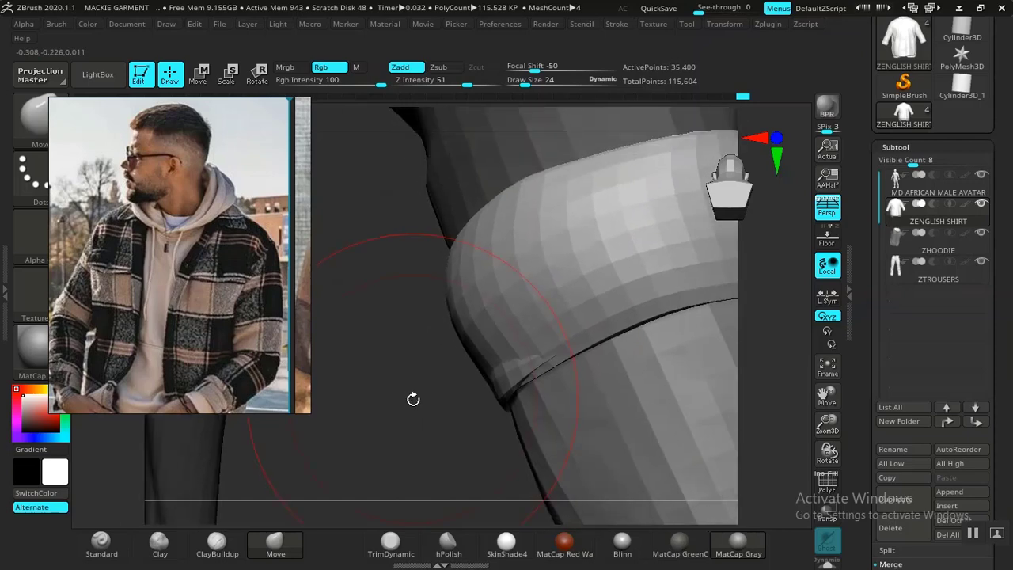
key("shift+f")
key("shift+f")
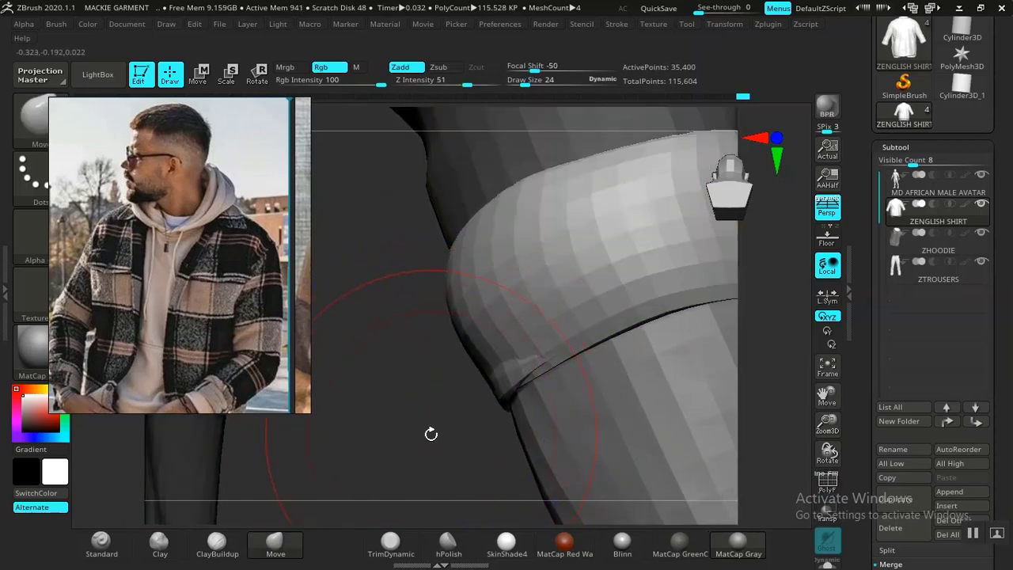
left_click_drag(430, 430, 352, 483)
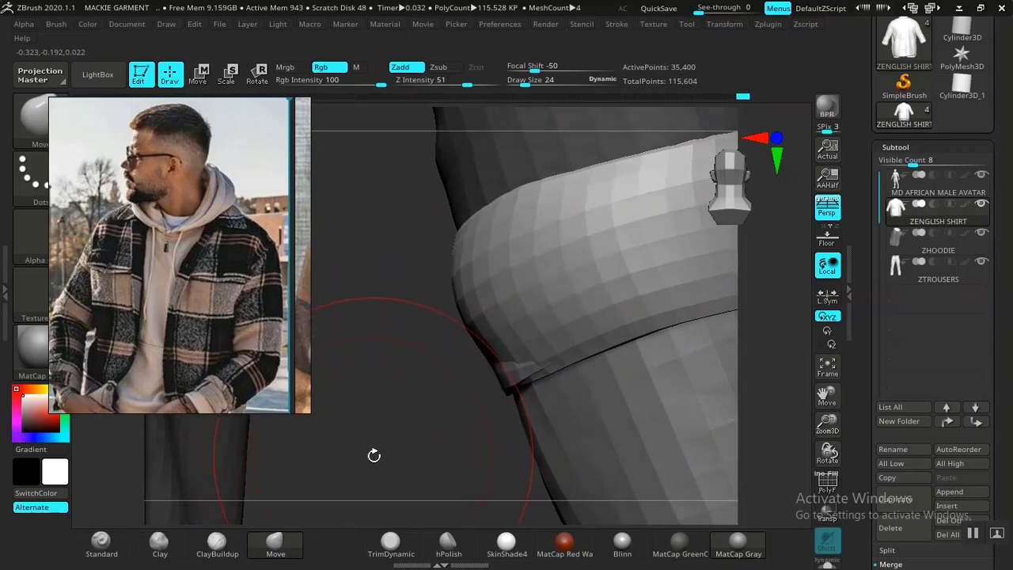
Set the draw size to 9 and use the Move Topological brush to straighten the crumpled corner of the cuff's lower edge.
key("space")
left_click_drag(384, 349, 373, 349)
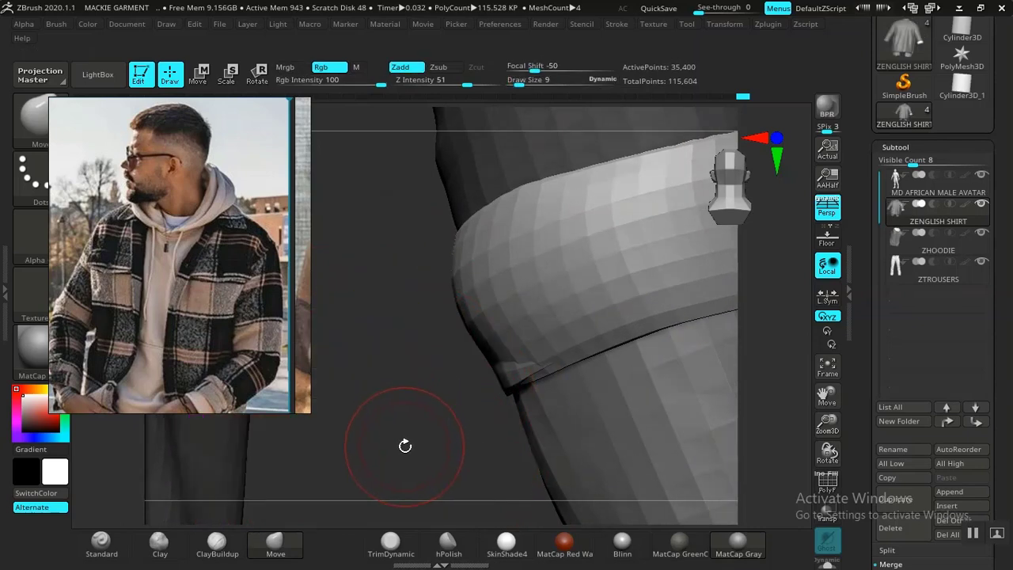
mouse_move(407, 422)
left_mouse_down()
mouse_move(411, 407)
mouse_move(417, 424)
left_mouse_up()
key("b")
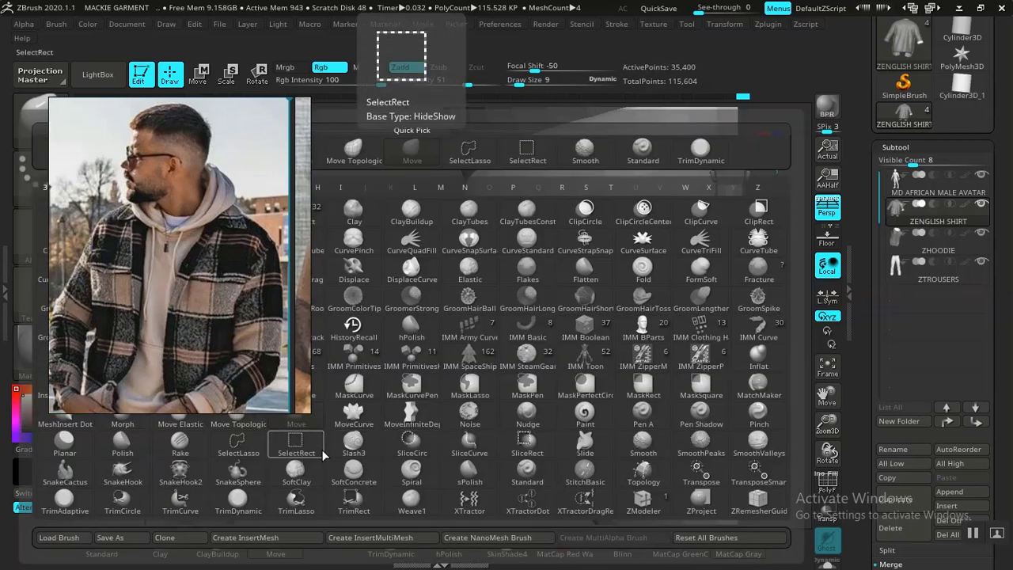
key("m")
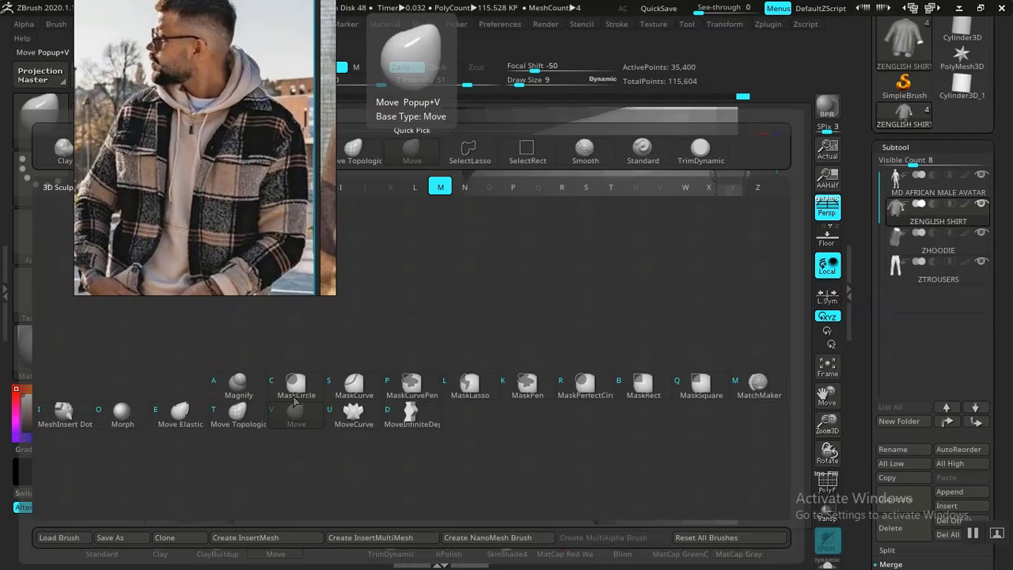
left_click(237, 415)
left_click_drag(442, 406, 434, 425, "alt")
mouse_move(494, 386)
left_mouse_down()
mouse_move(464, 385)
mouse_move(559, 342)
left_mouse_up()
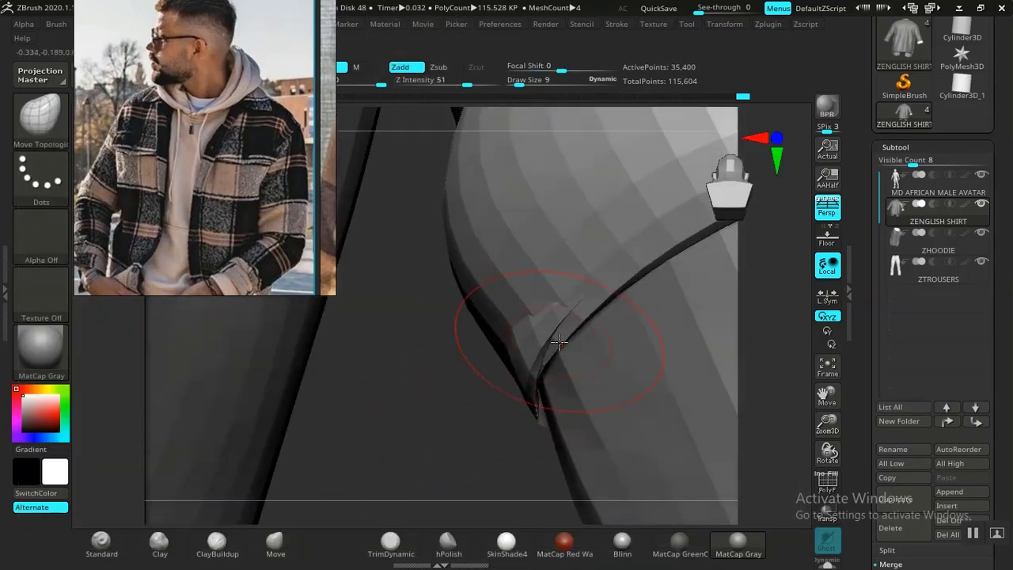
mouse_move(485, 417)
left_mouse_down()
mouse_move(468, 361)
mouse_move(486, 443)
left_mouse_up()
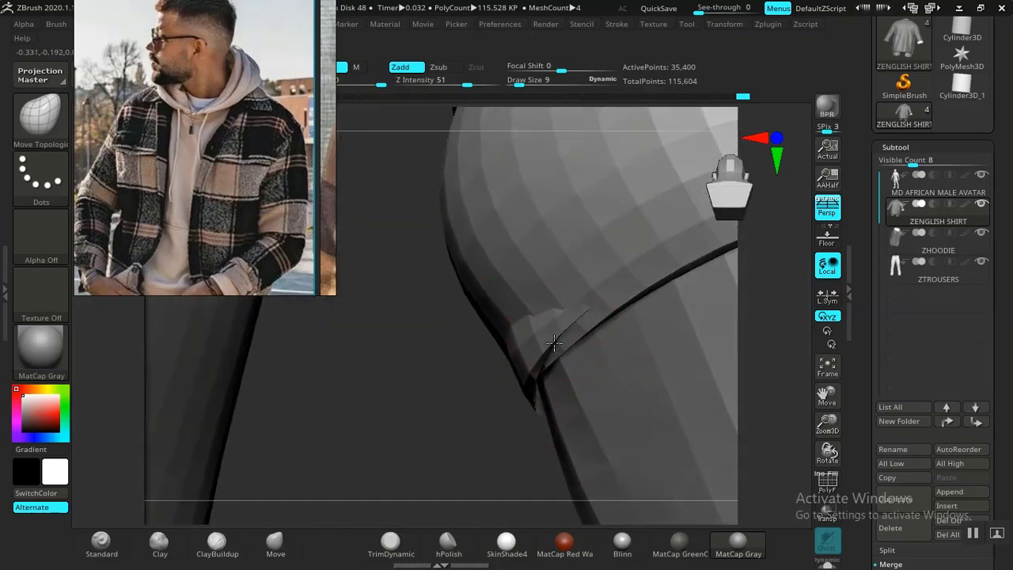
left_click_drag(554, 342, 536, 354)
Refine the pointed inner corner where the cuff's folded layers meet against the forearm.
left_click_drag(432, 424, 492, 371)
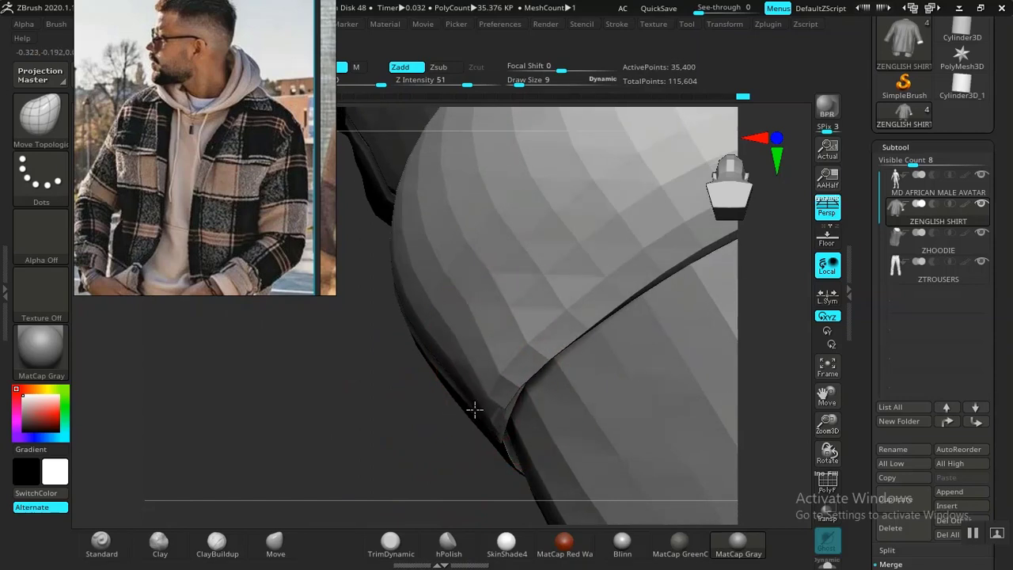
left_click_drag(456, 452, 457, 444)
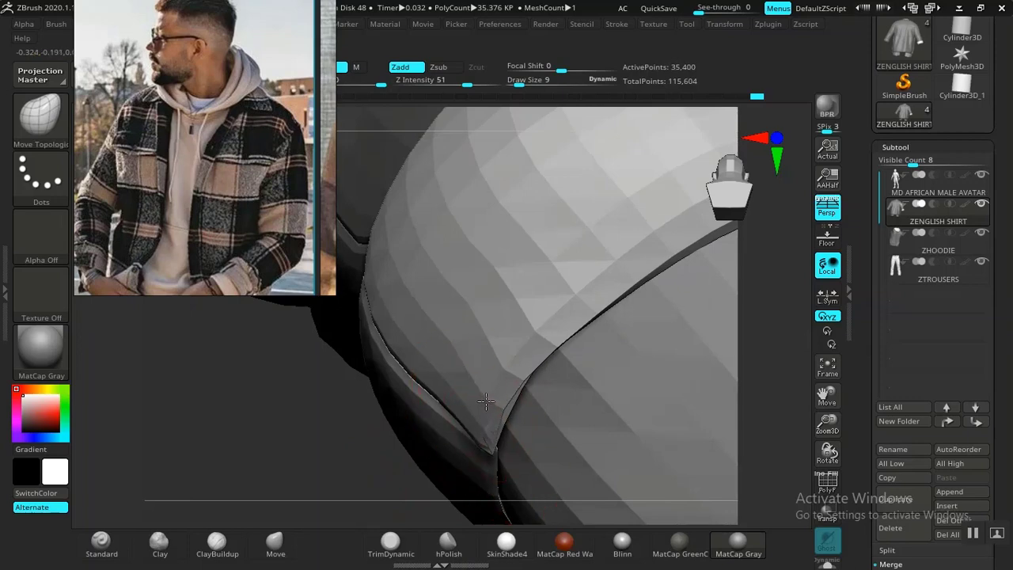
left_click_drag(342, 488, 364, 503)
left_click_drag(397, 463, 414, 372)
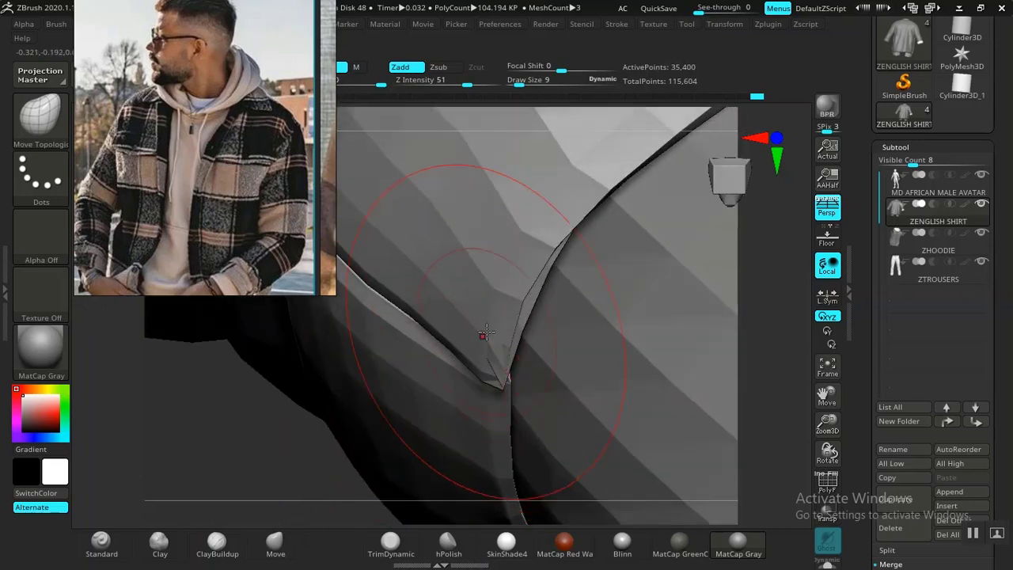
Isolate the rolled cuff's polygroup in Solo mode and turn on its wireframe around the overlapping corner.
left_click(498, 261, "ctrl+shift")
mouse_move(314, 423)
left_mouse_down()
mouse_move(356, 397)
mouse_move(262, 480)
mouse_move(284, 478)
left_mouse_up()
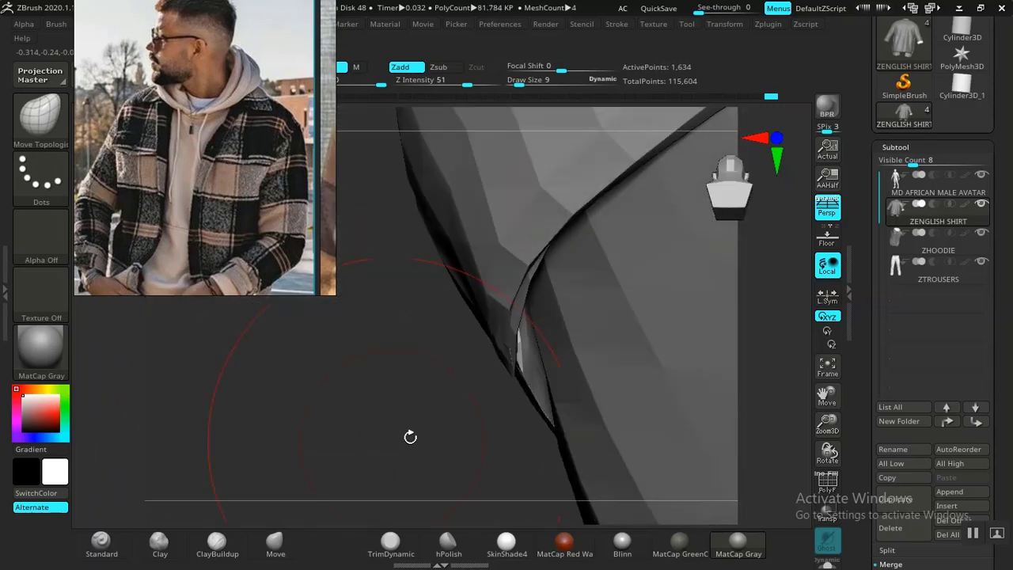
left_click(827, 565)
mouse_move(429, 414)
left_mouse_down()
mouse_move(382, 414)
mouse_move(369, 430)
mouse_move(411, 396)
mouse_move(529, 377)
mouse_move(477, 297)
left_mouse_up()
key("shift+f")
right_click_drag(477, 297, 572, 343)
left_click_drag(572, 343, 568, 357)
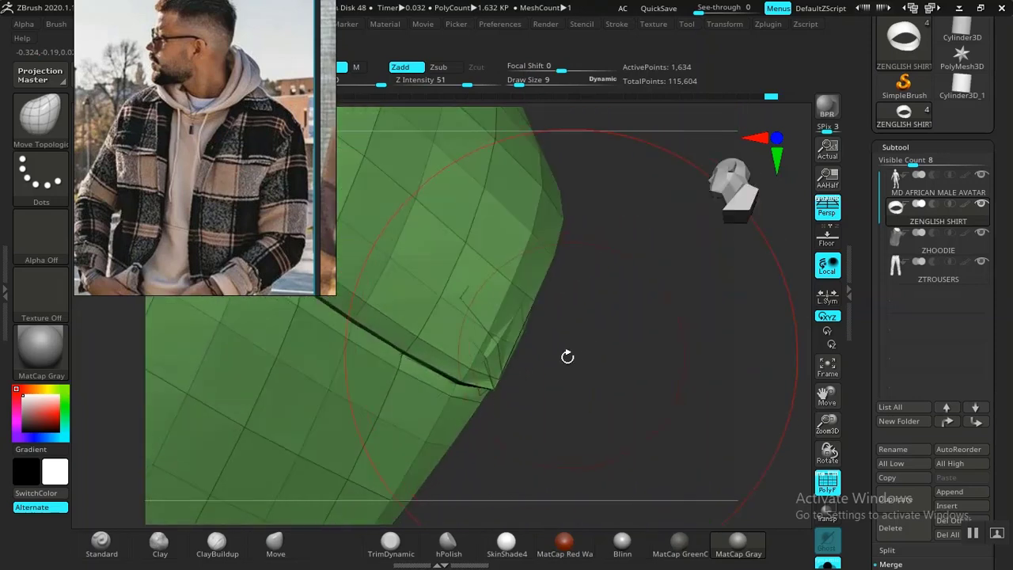
Set the draw size to 3 and nudge the cuff's overlapping corner vertices along the seam into place.
key("space")
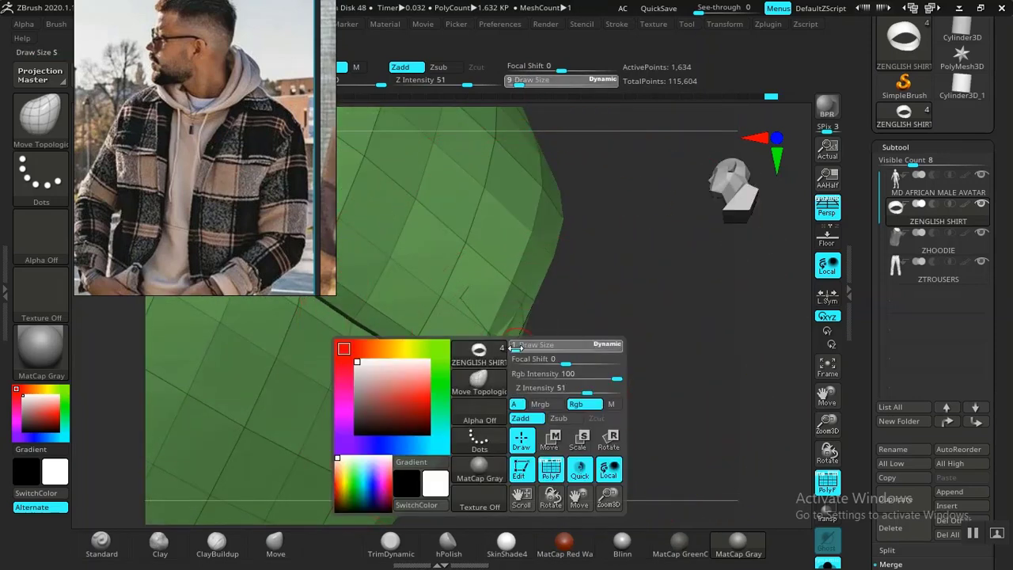
left_click_drag(518, 350, 520, 350)
mouse_move(622, 354)
right_mouse_down("ctrl")
mouse_move(652, 407)
mouse_move(609, 398)
right_mouse_up("ctrl")
left_click_drag(505, 408, 487, 425)
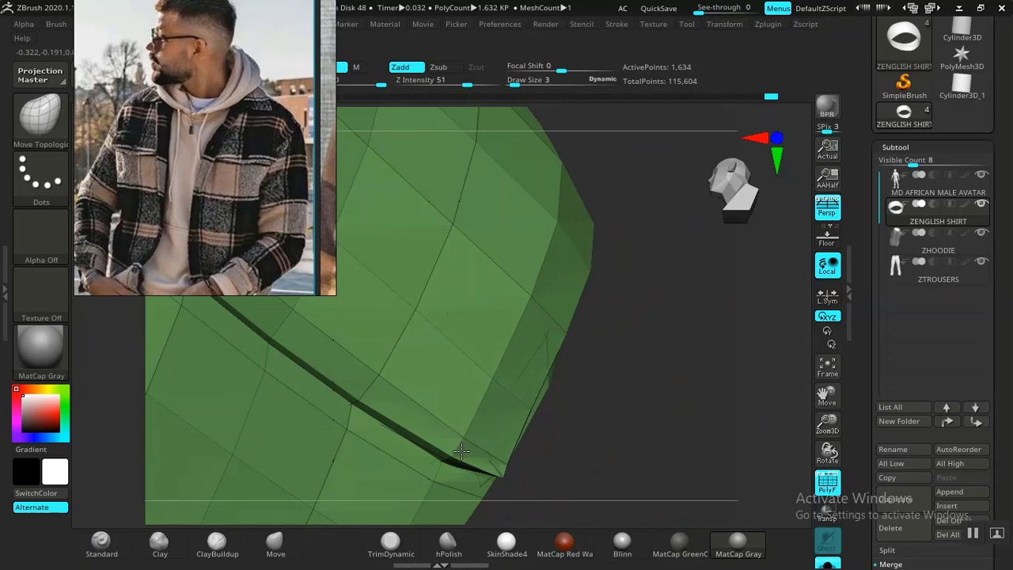
mouse_move(635, 399)
left_mouse_down()
mouse_move(587, 364)
mouse_move(598, 360)
left_mouse_up()
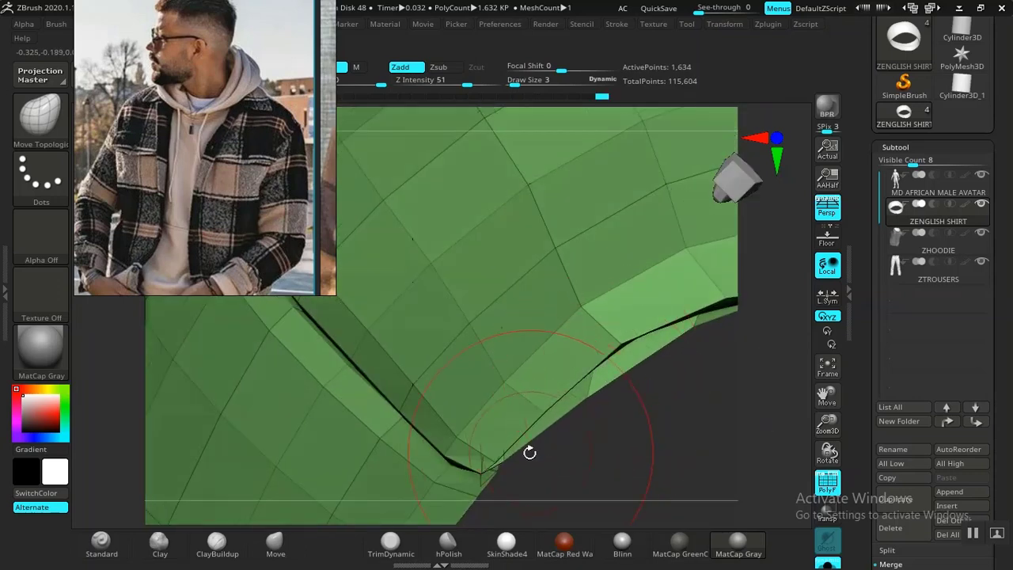
left_click_drag(623, 464, 500, 348, "alt")
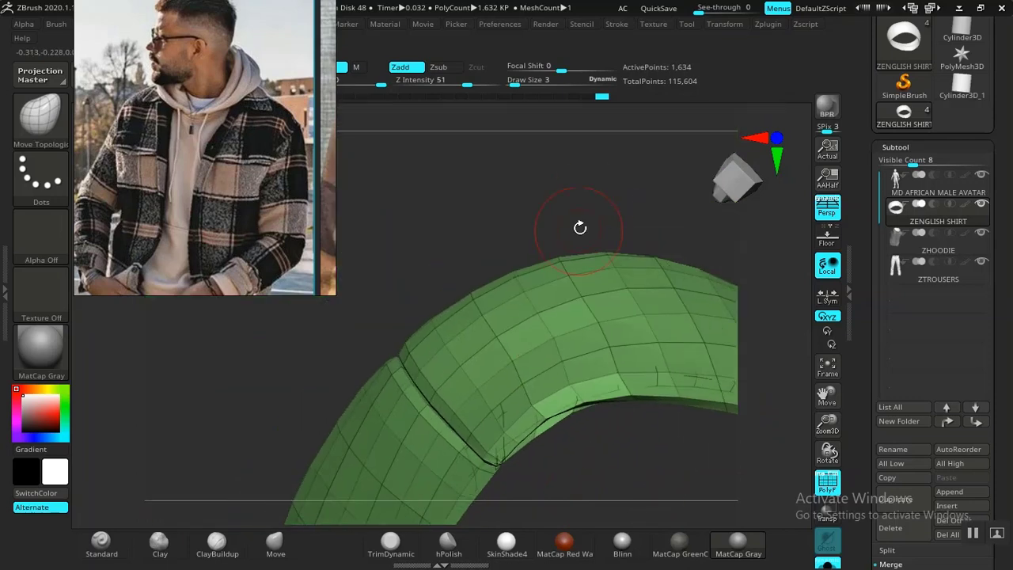
Set the draw size to 9 and reshape the folded layers on the inside of the cuff.
left_click_drag(584, 205, 556, 346)
left_click_drag(389, 491, 209, 457, "alt")
mouse_move(430, 513)
left_mouse_down()
mouse_move(448, 464)
mouse_move(390, 382)
mouse_move(393, 334)
mouse_move(413, 326)
mouse_move(396, 339)
left_mouse_up()
key("space")
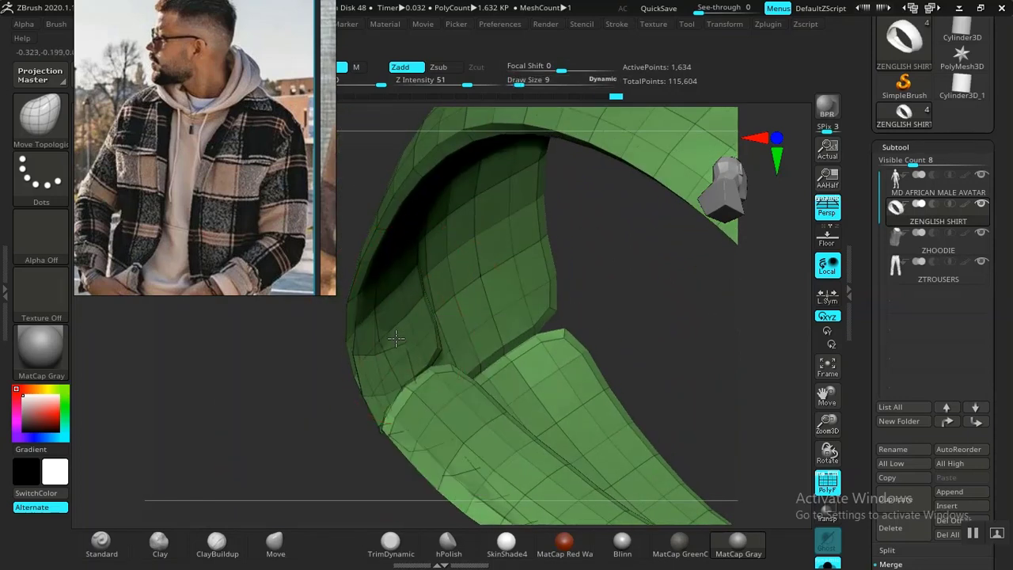
left_click_drag(644, 311, 638, 213)
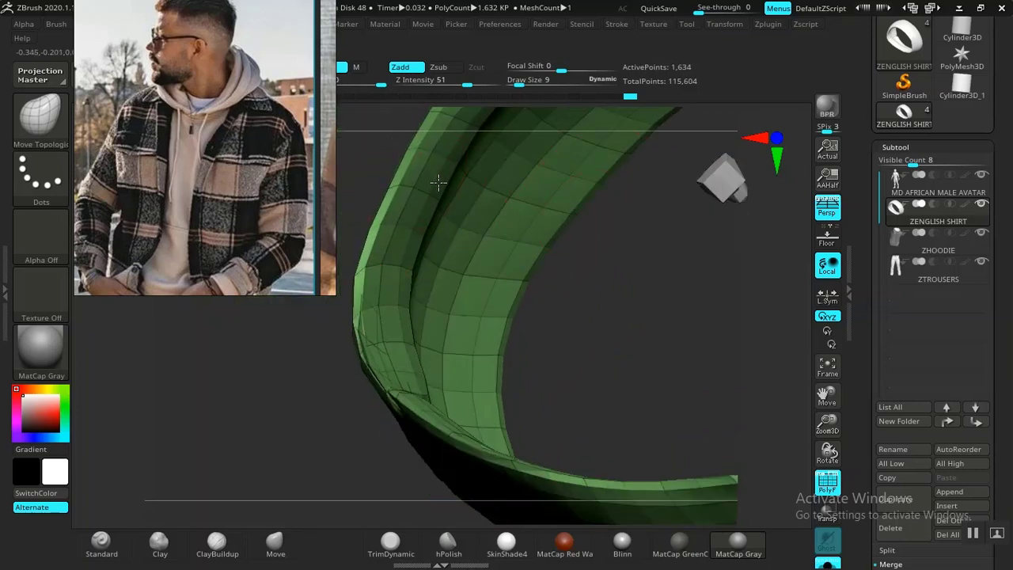
left_click_drag(634, 283, 594, 475, "alt")
mouse_move(646, 436)
left_mouse_down("alt")
mouse_move(551, 384)
mouse_move(537, 407)
mouse_move(496, 408)
left_mouse_up("alt")
mouse_move(618, 405)
left_mouse_down("alt")
mouse_move(612, 375)
mouse_move(647, 443)
mouse_move(647, 298)
mouse_move(679, 346)
mouse_move(650, 373)
mouse_move(631, 356)
left_mouse_up("alt")
Turn off the wireframe and adjust the cuff's thin rim so its inner and outer layers stop overlapping.
key("shift+f")
left_click_drag(546, 370, 568, 366)
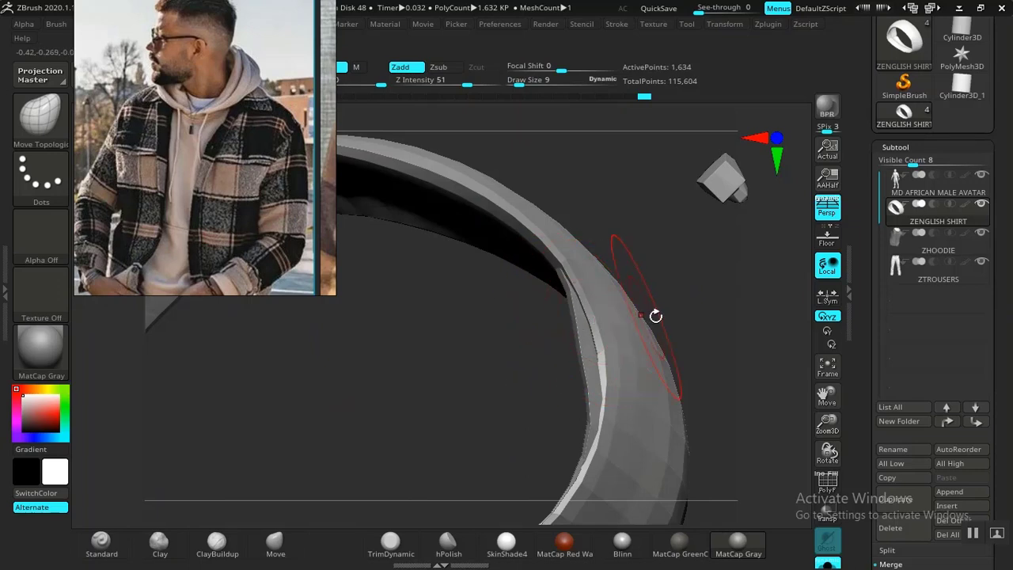
left_click_drag(717, 305, 704, 310)
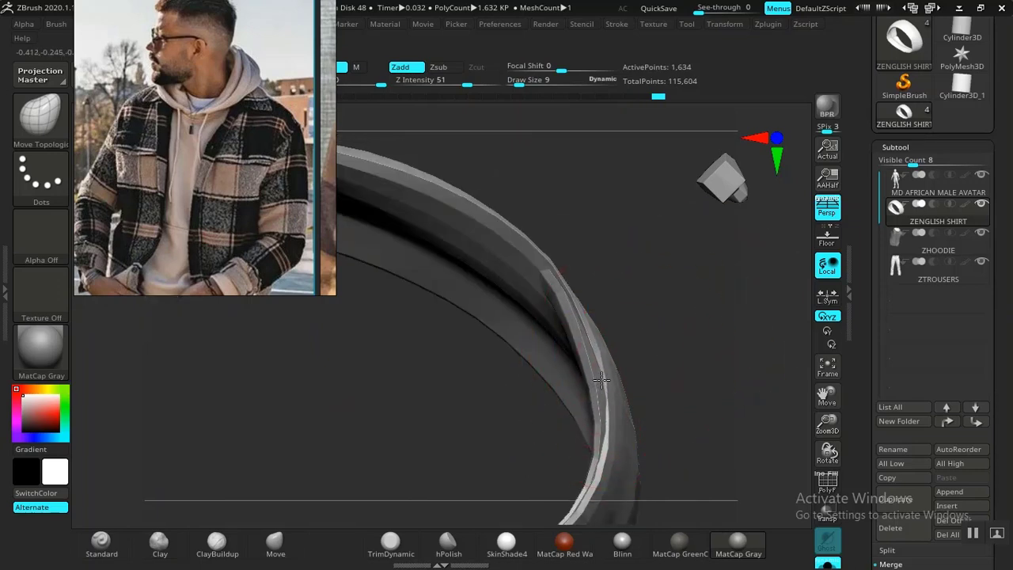
left_click_drag(566, 314, 560, 314)
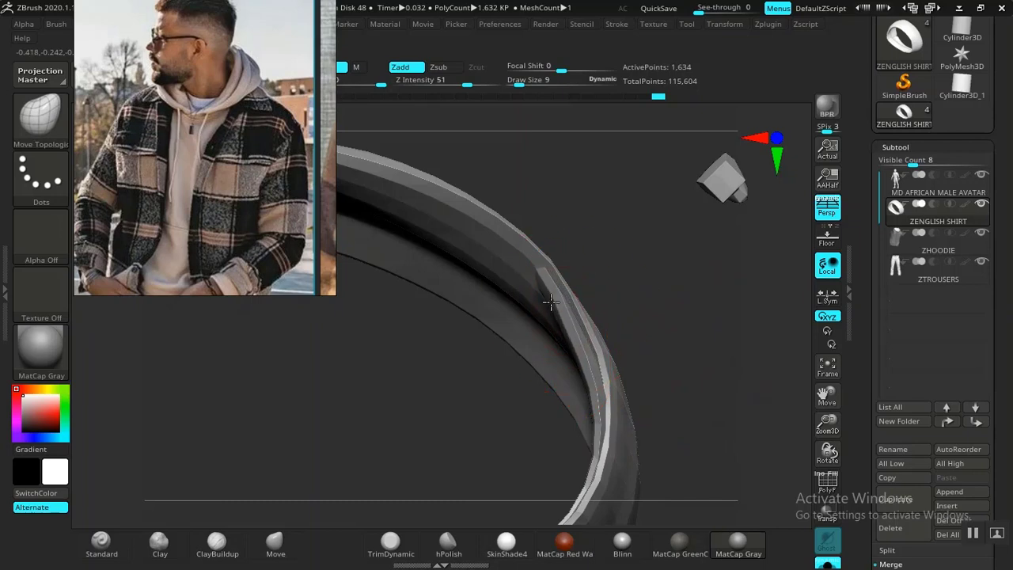
left_click_drag(657, 313, 644, 221)
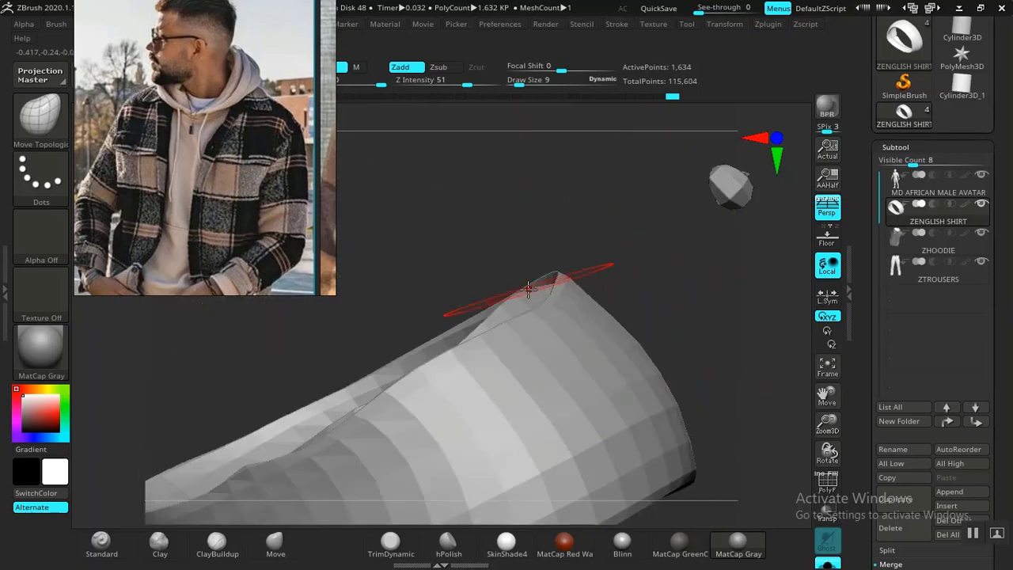
Pull the cuff's upper fold edge down over the inner layer at the outer corner.
left_click_drag(733, 362, 687, 353)
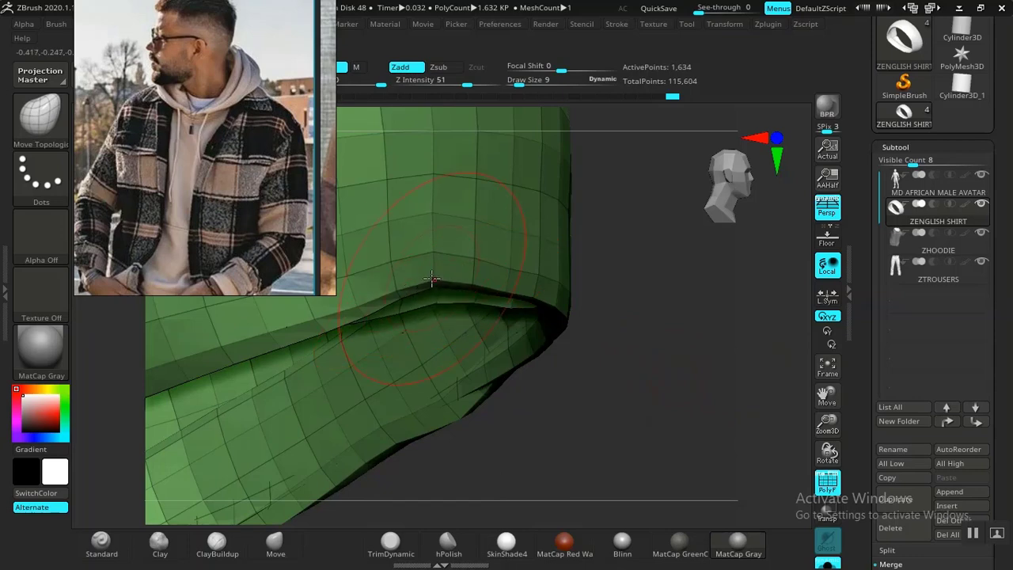
mouse_move(431, 278)
left_mouse_down()
mouse_move(441, 296)
mouse_move(497, 293)
mouse_move(501, 318)
left_mouse_up()
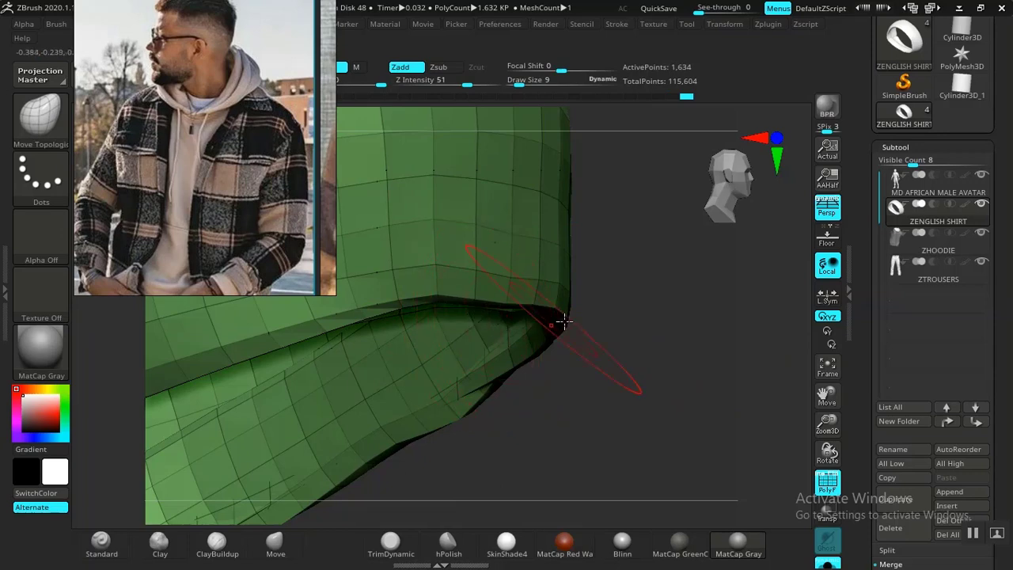
left_click_drag(633, 334, 525, 235, "alt")
left_click_drag(596, 367, 604, 396, "alt")
key("shift+f")
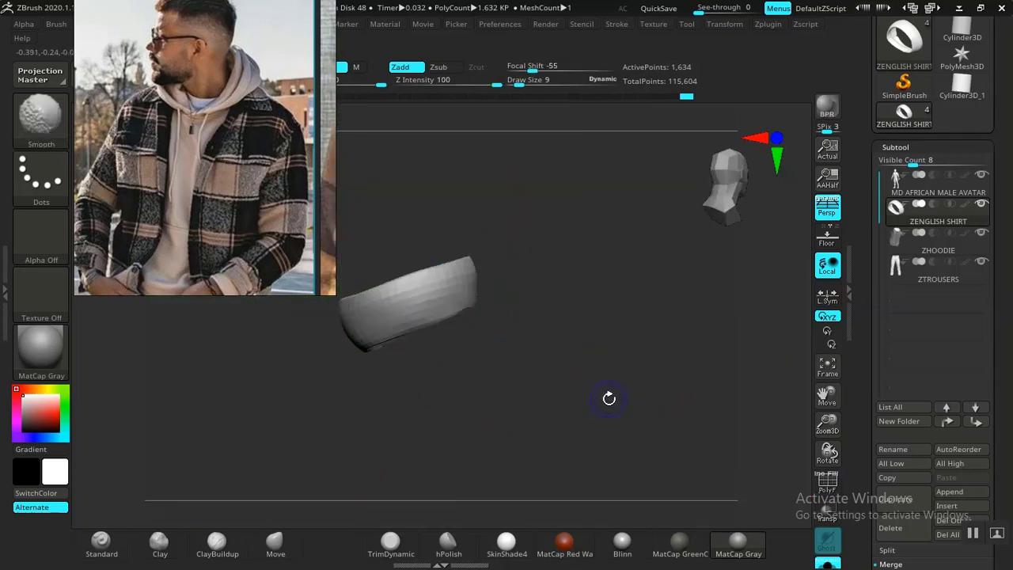
Leave Solo mode and unhide the whole jacket on the dressed character.
left_click(831, 565)
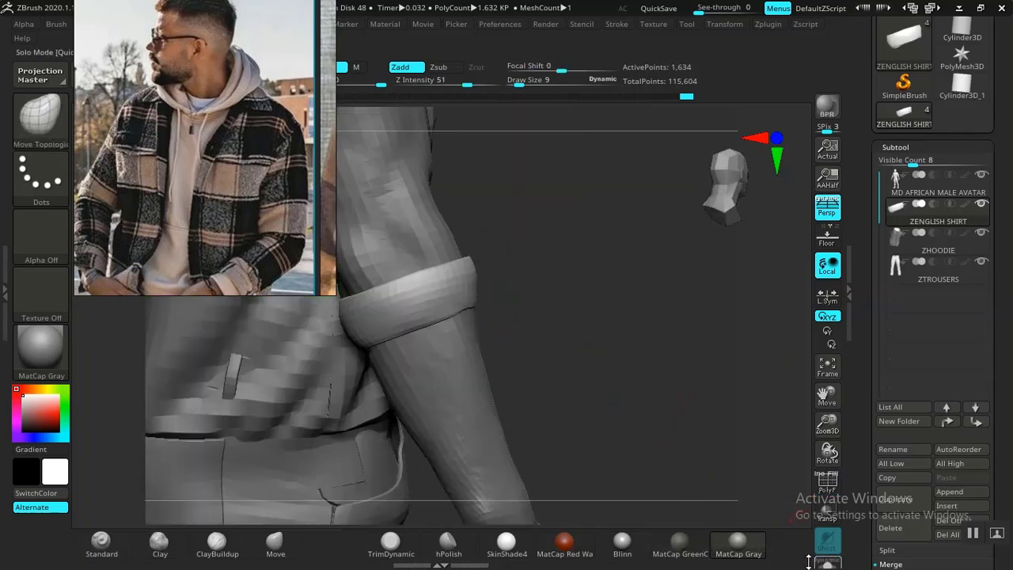
left_click_drag(567, 381, 550, 325, "alt")
left_click_drag(638, 325, 608, 364)
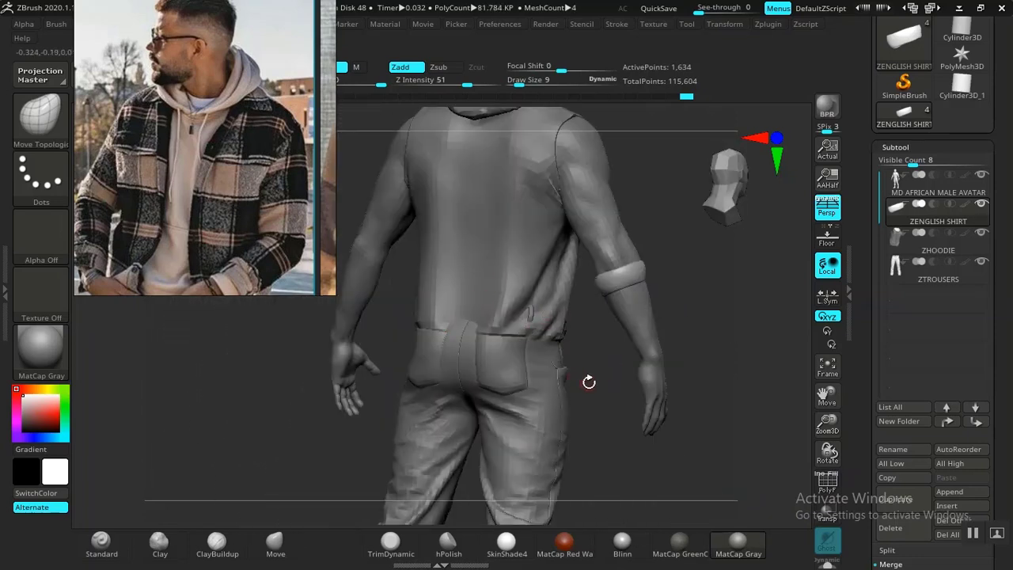
left_click_drag(589, 382, 617, 400)
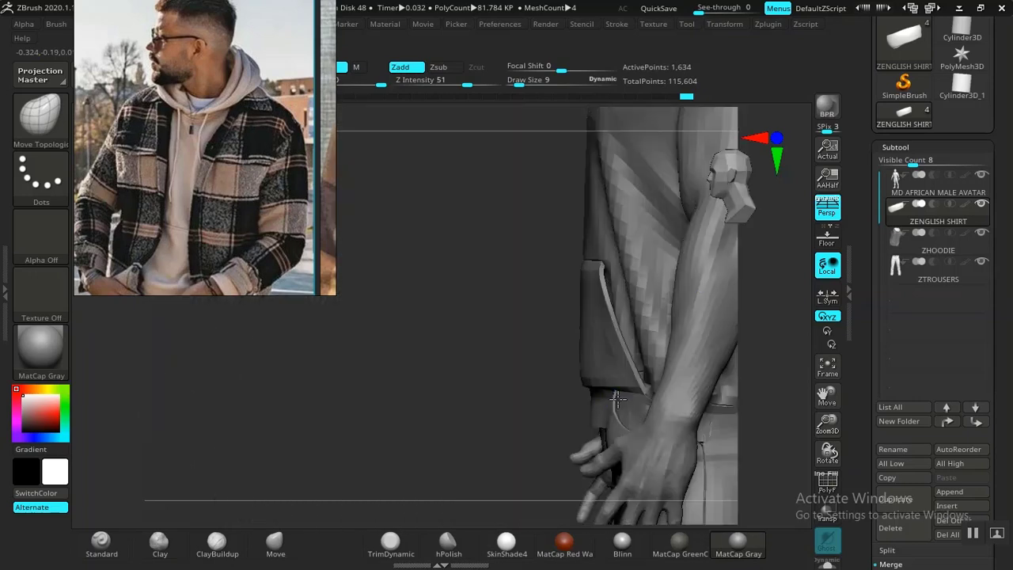
left_click_drag(512, 387, 649, 341)
left_click(617, 333, "ctrl+shift")
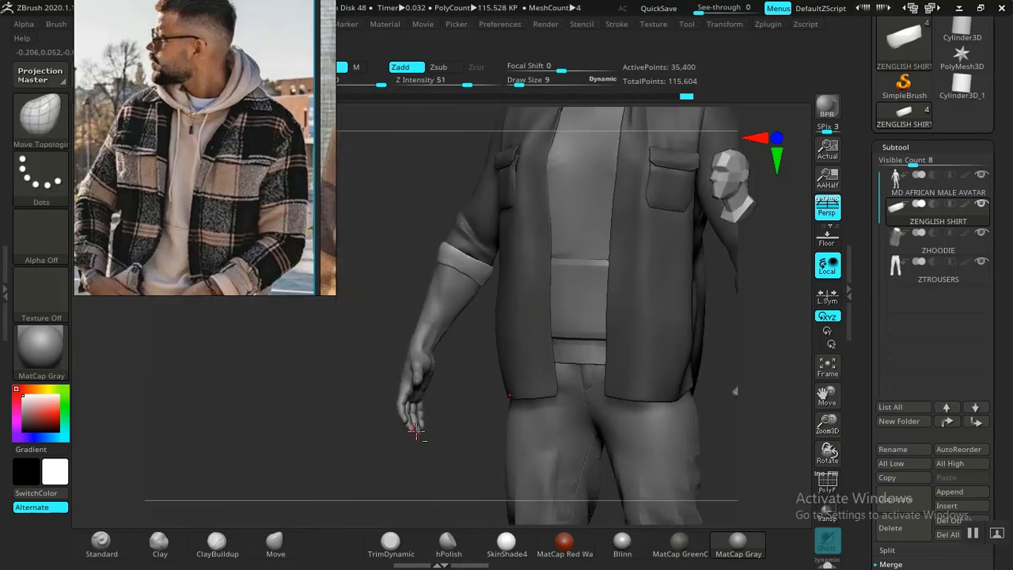
Isolate the rolled cuff on the opposite sleeve by its polygroup.
mouse_move(453, 459)
left_mouse_down()
mouse_move(591, 357)
mouse_move(586, 340)
mouse_move(589, 399)
mouse_move(468, 435)
left_mouse_up()
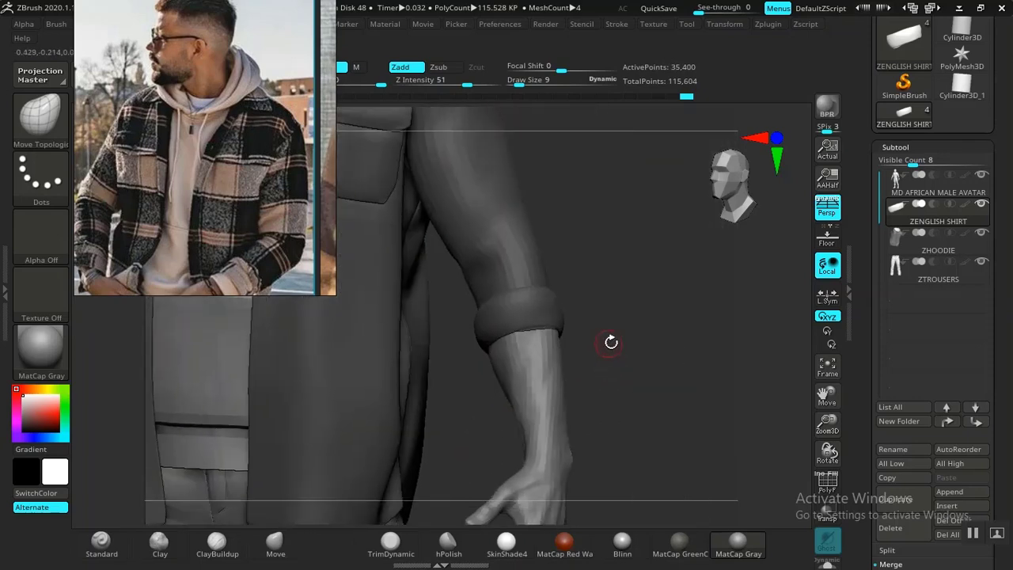
left_click_drag(610, 341, 604, 351, "alt")
left_click(609, 282, "ctrl+shift")
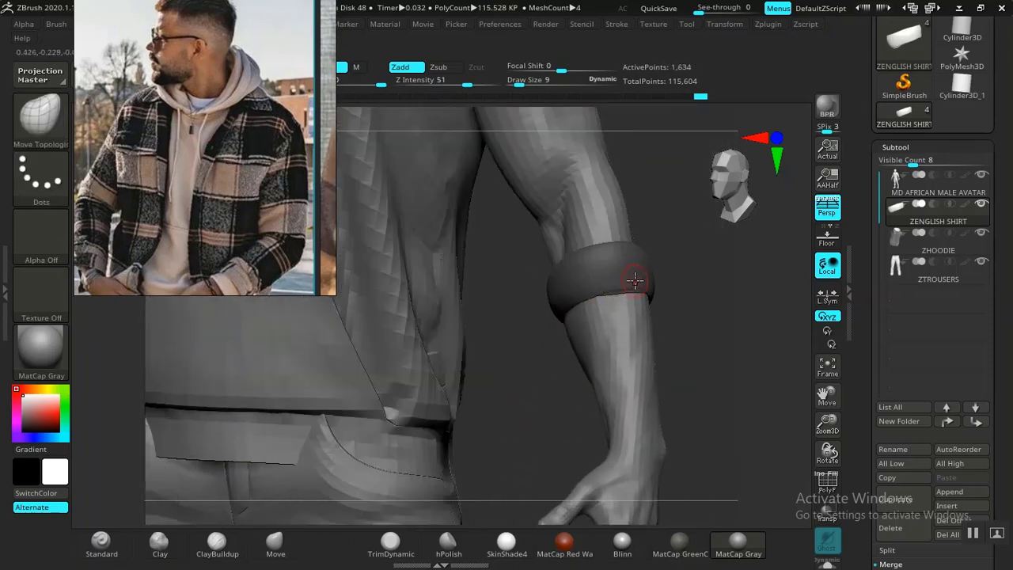
Solo the jacket and pull the rolled cuff's fold edge over its inner layer at the outer corner.
mouse_move(705, 305)
left_mouse_down("ctrl")
mouse_move(713, 329)
mouse_move(694, 308)
mouse_move(644, 317)
mouse_move(733, 342)
mouse_move(710, 337)
mouse_move(774, 500)
left_mouse_up("ctrl")
mouse_move(733, 349)
left_mouse_down()
mouse_move(730, 358)
mouse_move(749, 328)
mouse_move(742, 313)
left_mouse_up()
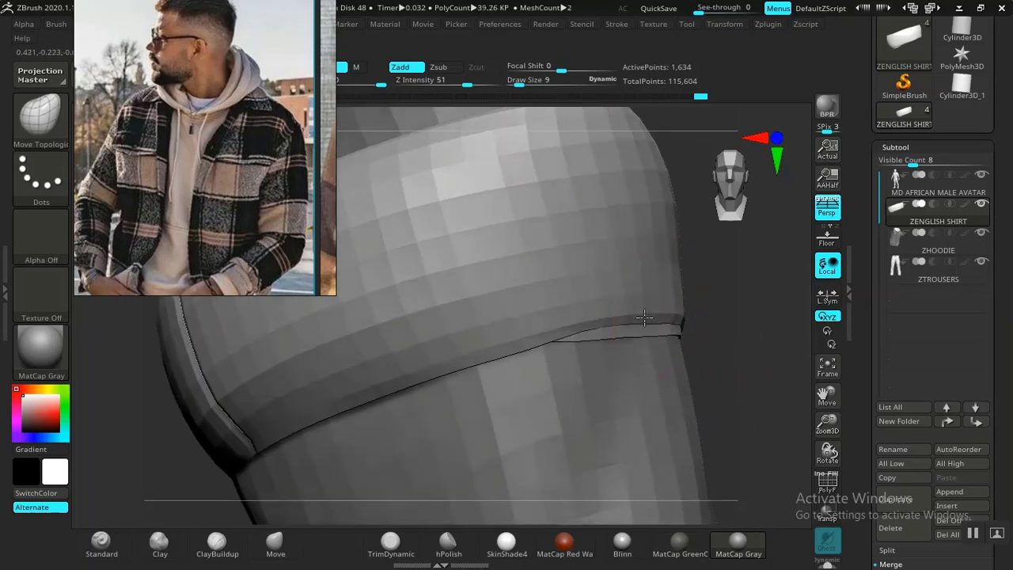
left_click_drag(746, 332, 768, 377)
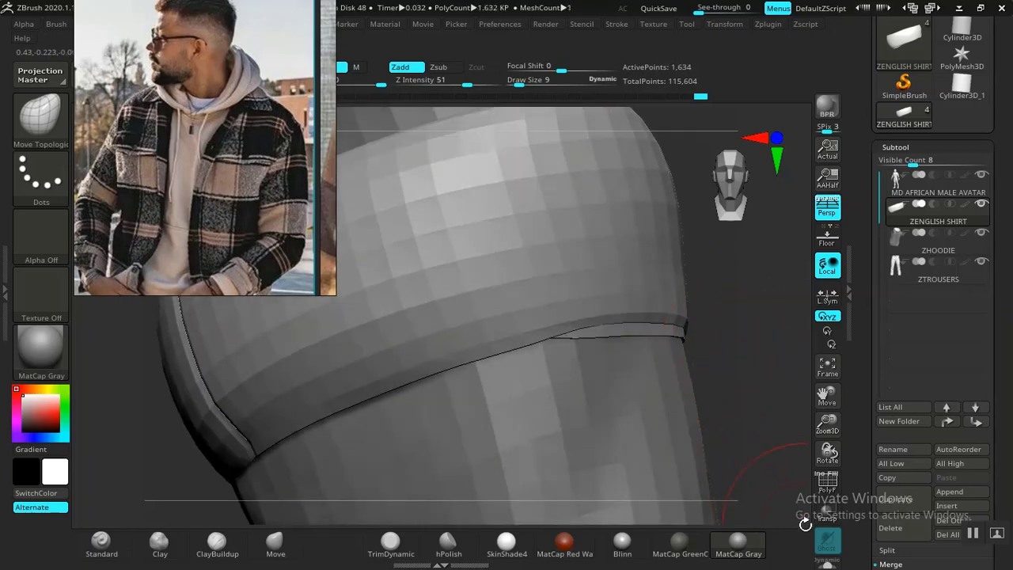
left_click(829, 565)
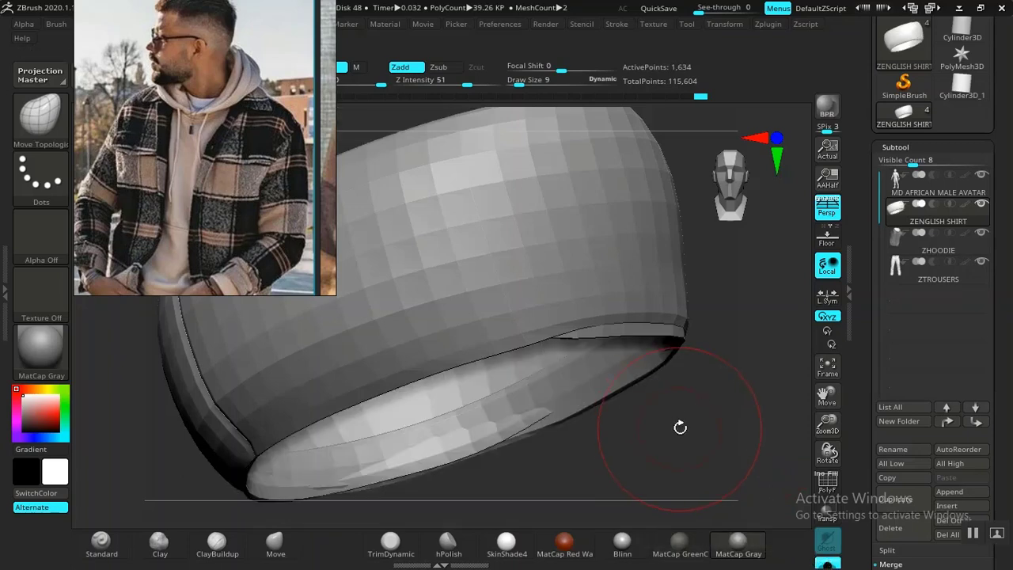
left_click_drag(680, 427, 716, 388)
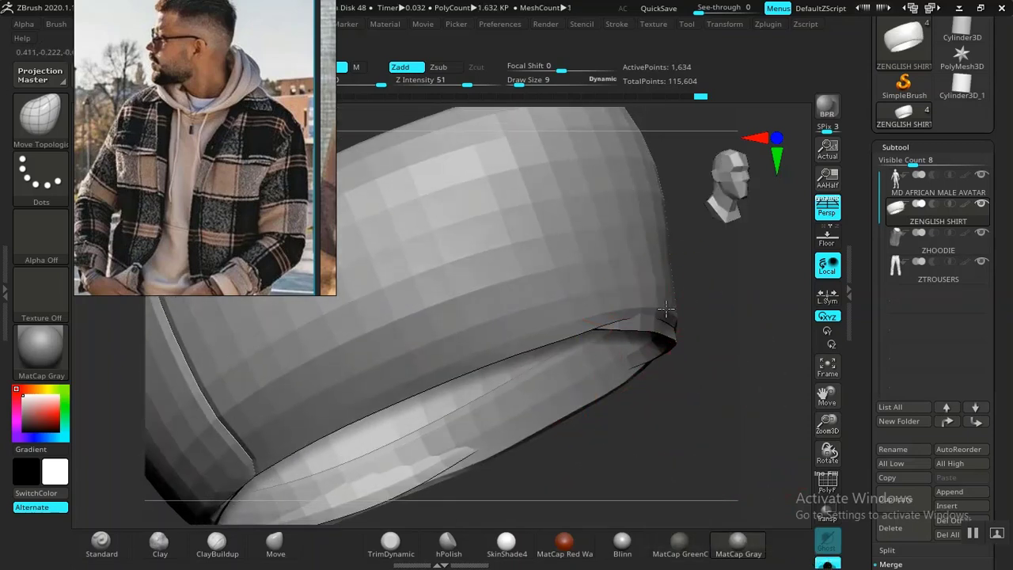
left_click_drag(640, 309, 639, 309)
mouse_move(700, 358)
left_mouse_down()
mouse_move(703, 270)
mouse_move(722, 257)
left_mouse_up()
mouse_move(642, 316)
left_mouse_down()
mouse_move(580, 318)
mouse_move(629, 304)
left_mouse_up()
Reshape the cuff's rim around its opening so the inner and outer layers stop crossing.
mouse_move(722, 308)
left_mouse_down()
mouse_move(680, 240)
mouse_move(647, 235)
mouse_move(614, 275)
left_mouse_up()
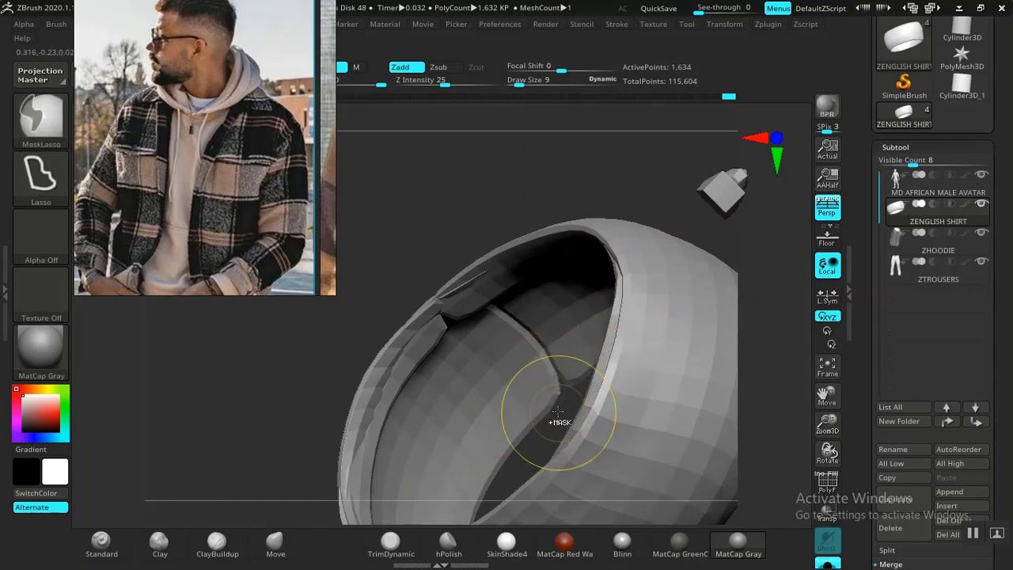
mouse_move(509, 220)
left_mouse_down()
mouse_move(543, 197)
mouse_move(568, 213)
mouse_move(563, 276)
mouse_move(499, 231)
mouse_move(489, 215)
mouse_move(502, 190)
mouse_move(633, 226)
left_mouse_up()
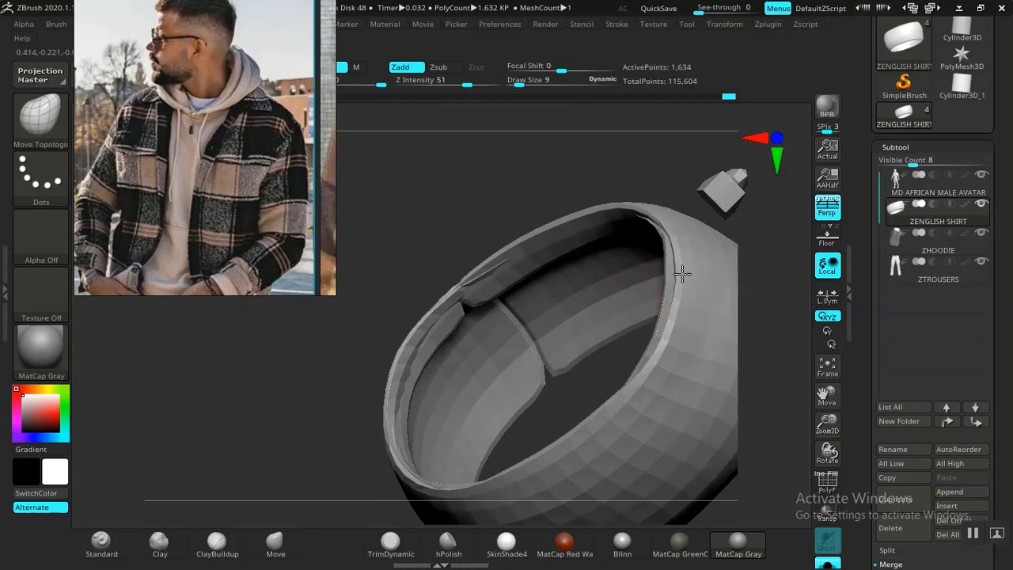
left_click_drag(743, 300, 782, 284)
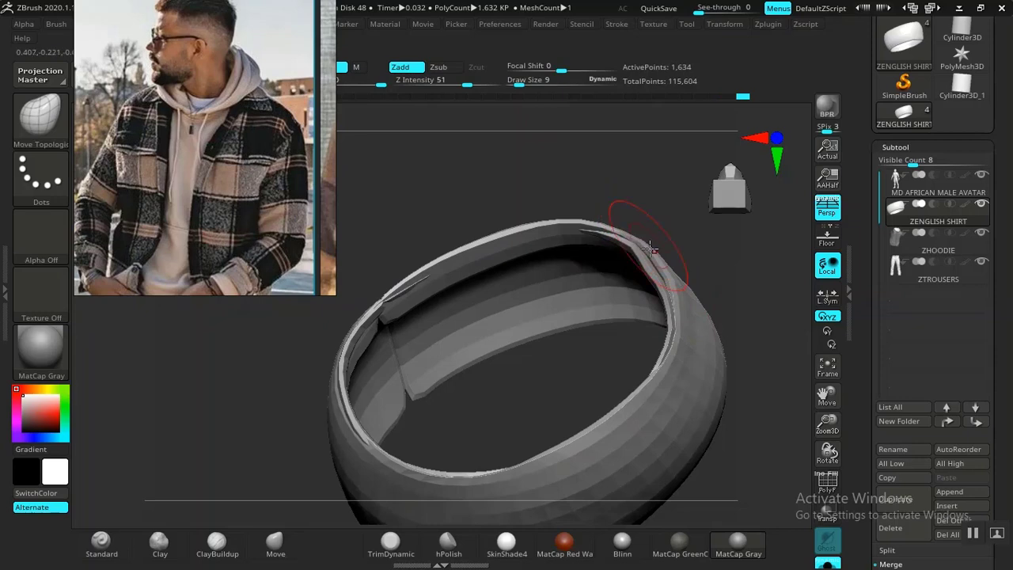
left_click_drag(748, 323, 738, 251)
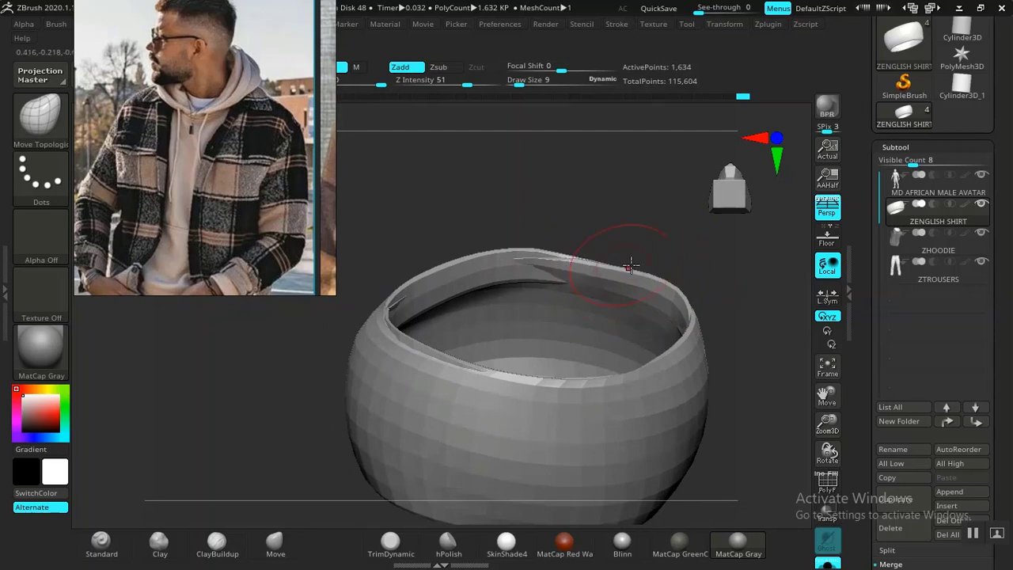
left_click_drag(713, 353, 689, 443)
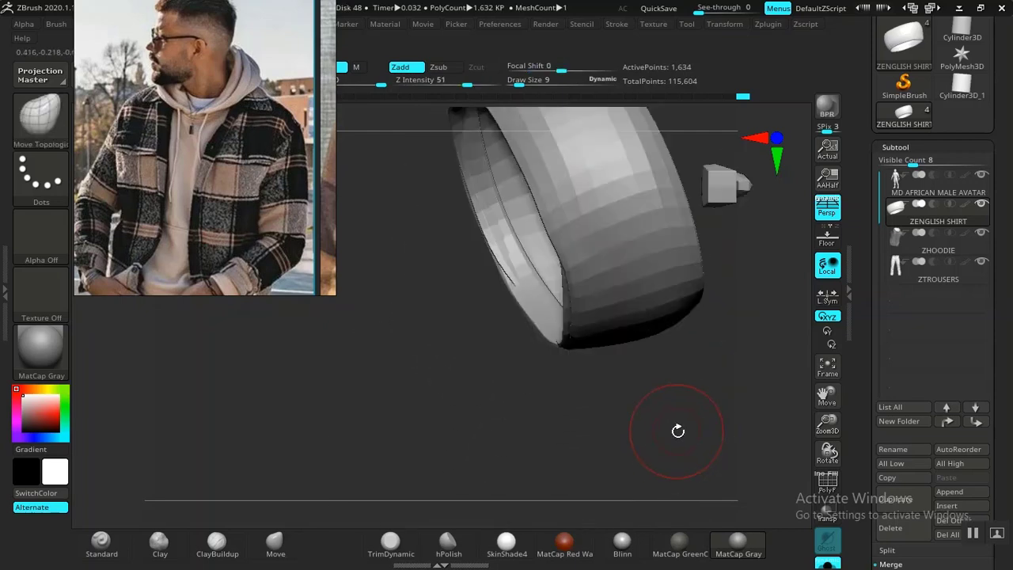
Exit Solo mode, reset the view to the whole character and unhide the rest of the jacket.
left_click(828, 562)
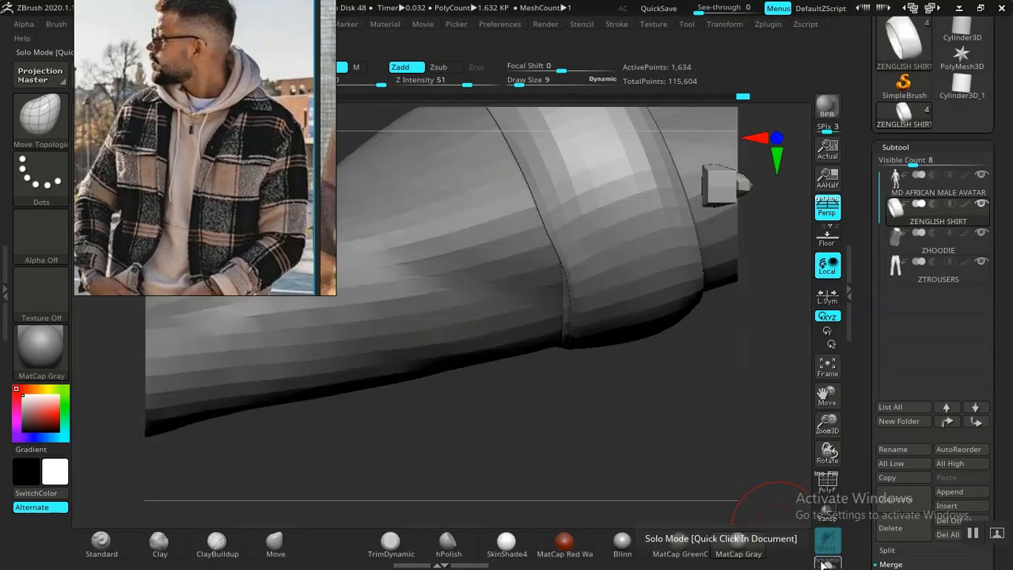
left_click_drag(652, 451, 700, 415)
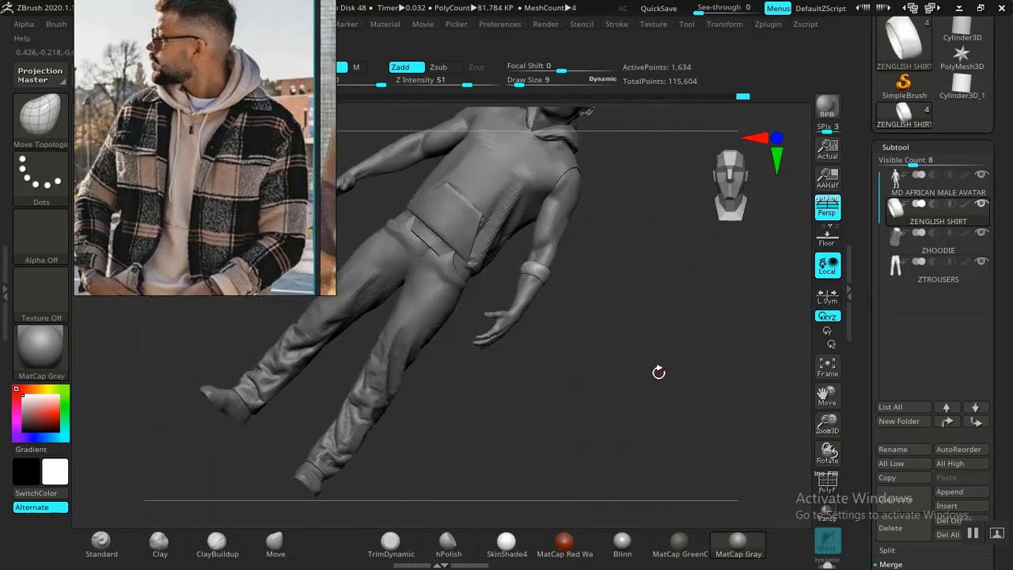
left_click_drag(658, 373, 658, 378, "shift")
left_click_drag(633, 343, 681, 397, "alt")
left_click(642, 318, "ctrl+shift")
Shape the jacket's lower back from the side with the Move brush, using a draw size of 132.
left_click_drag(670, 323, 729, 411, "alt")
left_click_drag(731, 342, 645, 345)
mouse_move(430, 340)
left_mouse_down("alt")
mouse_move(237, 397)
mouse_move(604, 283)
mouse_move(588, 385)
mouse_move(610, 309)
mouse_move(584, 412)
mouse_move(566, 406)
left_mouse_up("alt")
key("space")
left_click_drag(530, 346, 558, 329)
left_click_drag(534, 381, 548, 381)
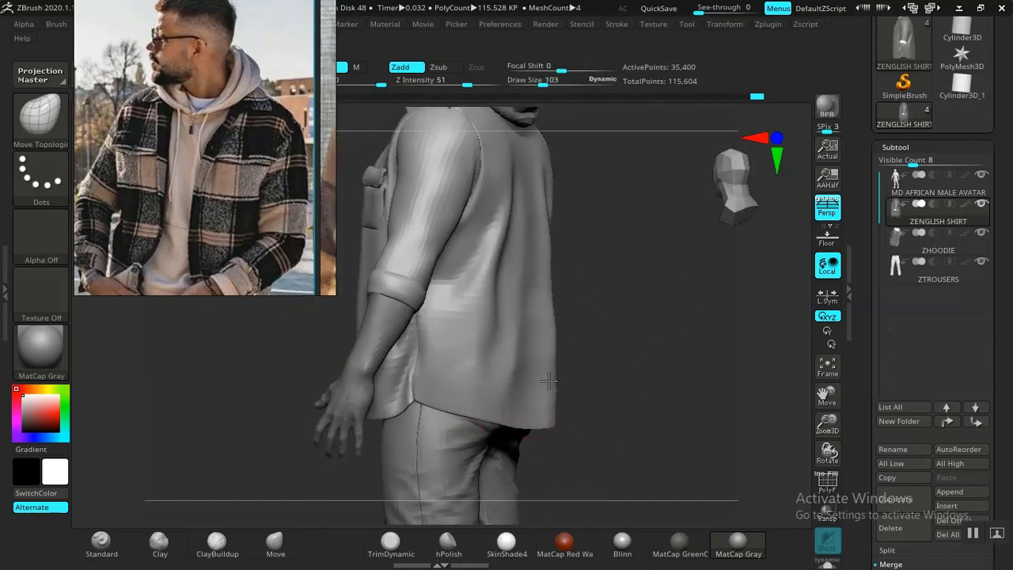
left_click(276, 549)
mouse_move(624, 400)
left_mouse_down()
mouse_move(636, 407)
mouse_move(592, 405)
left_mouse_up()
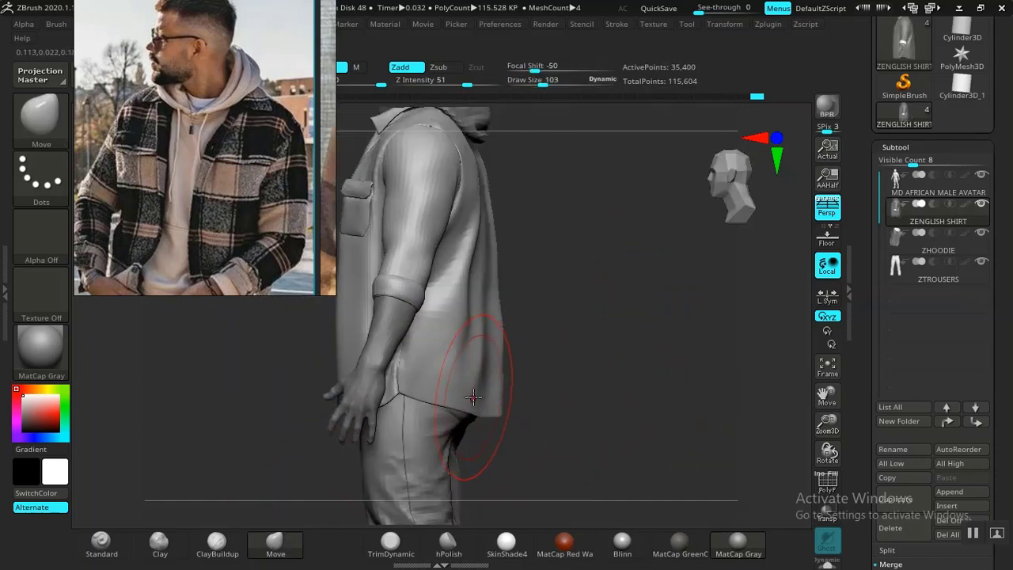
key("space")
left_click_drag(471, 346, 477, 342)
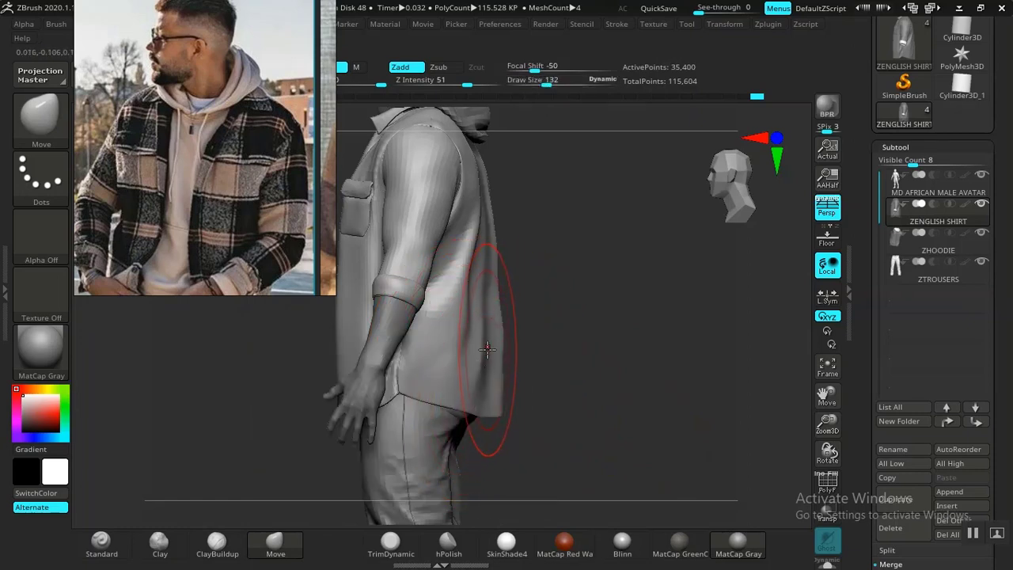
Adjust the back hem near the side slit, bring the reference photo fully into view, and undo the last stroke.
left_click_drag(635, 329, 570, 349)
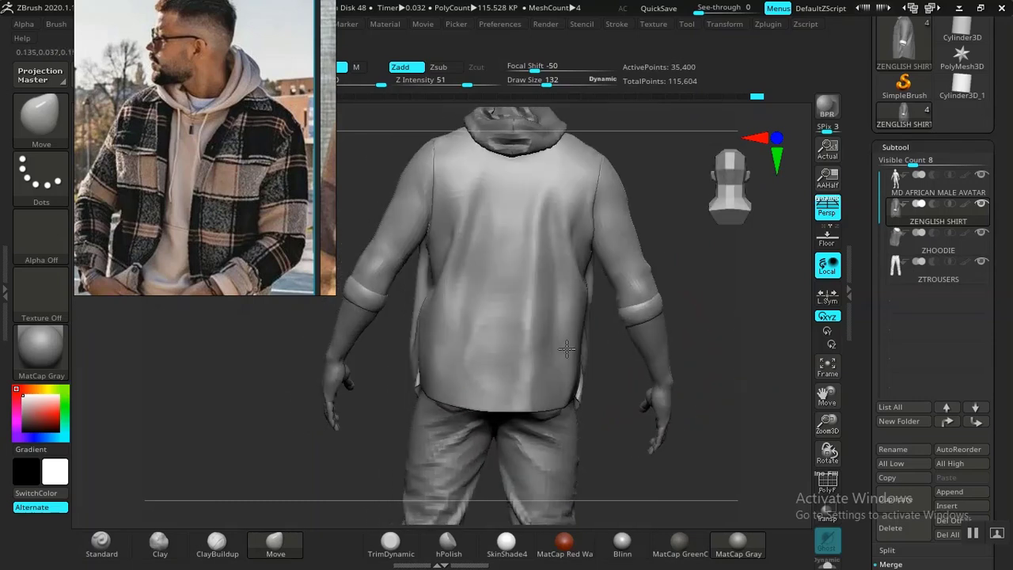
right_click_drag(737, 323, 735, 326, "ctrl")
left_click_drag(740, 316, 654, 319)
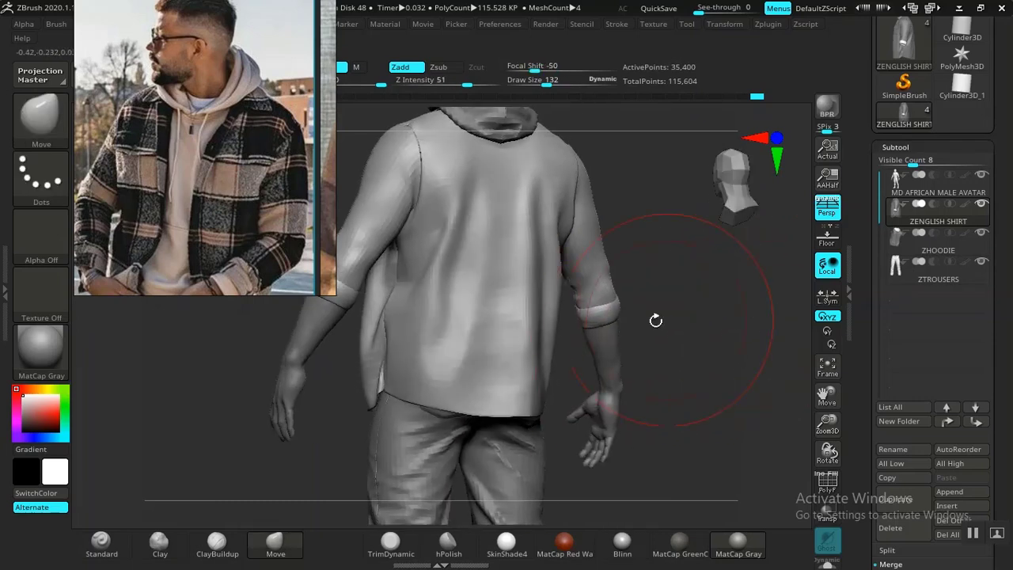
left_click_drag(536, 355, 538, 359)
left_click_drag(210, 253, 200, 361)
left_click_drag(697, 345, 693, 355)
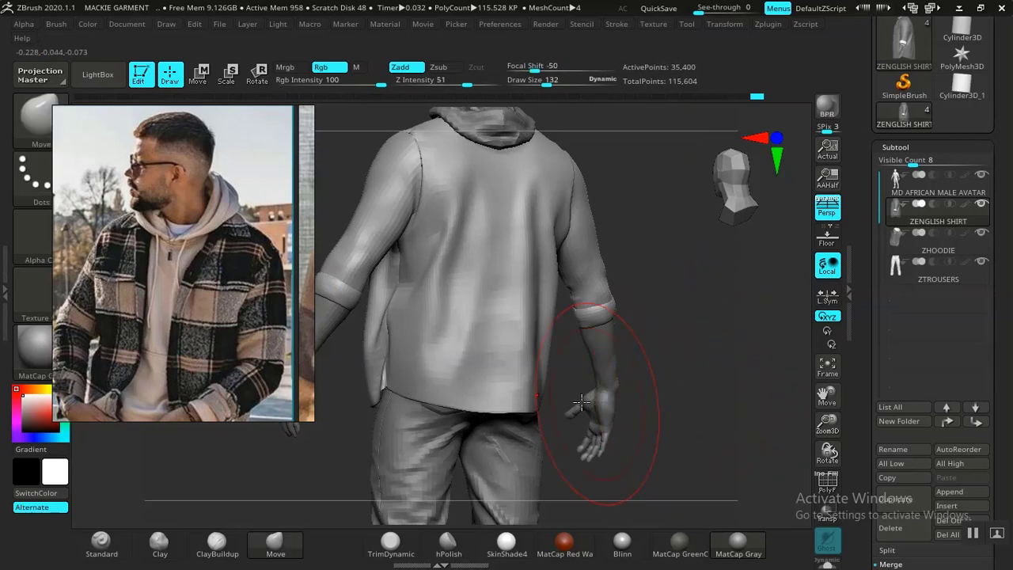
left_click_drag(476, 383, 471, 393)
key("ctrl+z")
Refine the jacket's lower back panel and hem corners at both side slits with the Move brush.
left_click_drag(654, 353, 741, 349)
left_click_drag(492, 334, 495, 332)
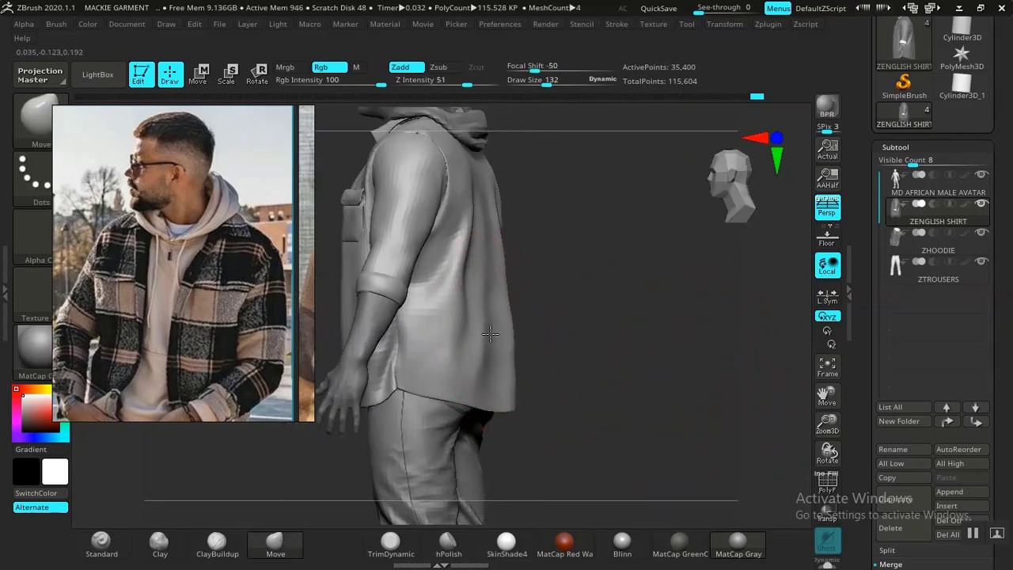
left_click_drag(622, 355, 544, 357)
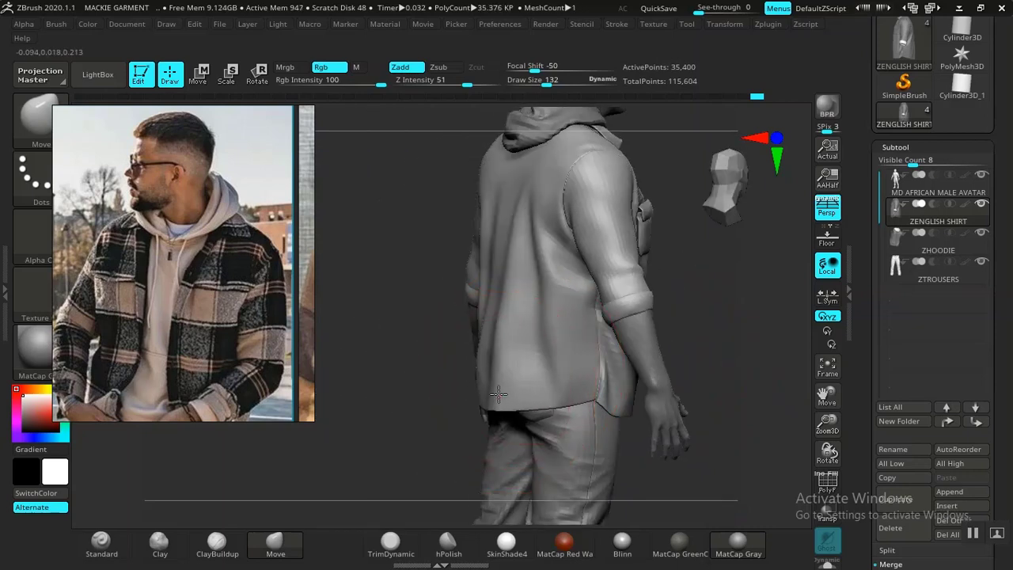
left_click_drag(726, 349, 583, 386)
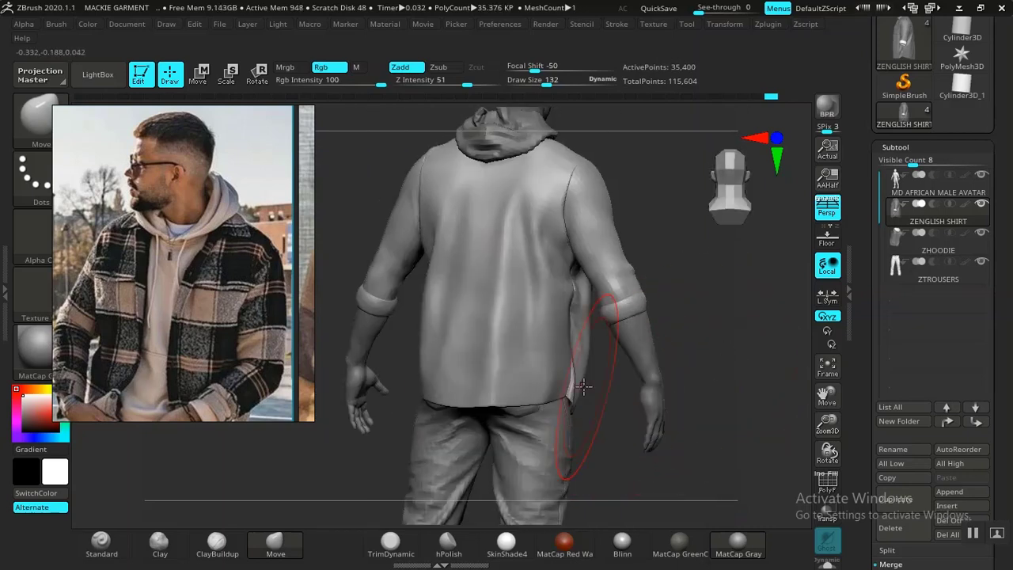
left_click_drag(690, 323, 777, 324)
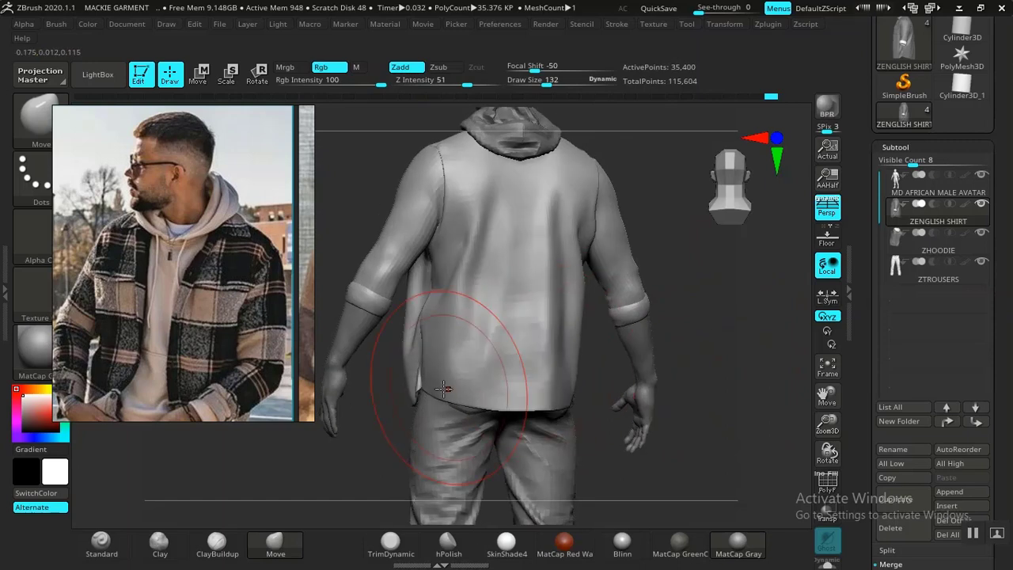
left_click_drag(422, 385, 417, 384)
left_click_drag(699, 346, 784, 338)
Hide the jacket, select the hoodie and pull its waistband outward over the trousers at the front.
left_click(982, 206)
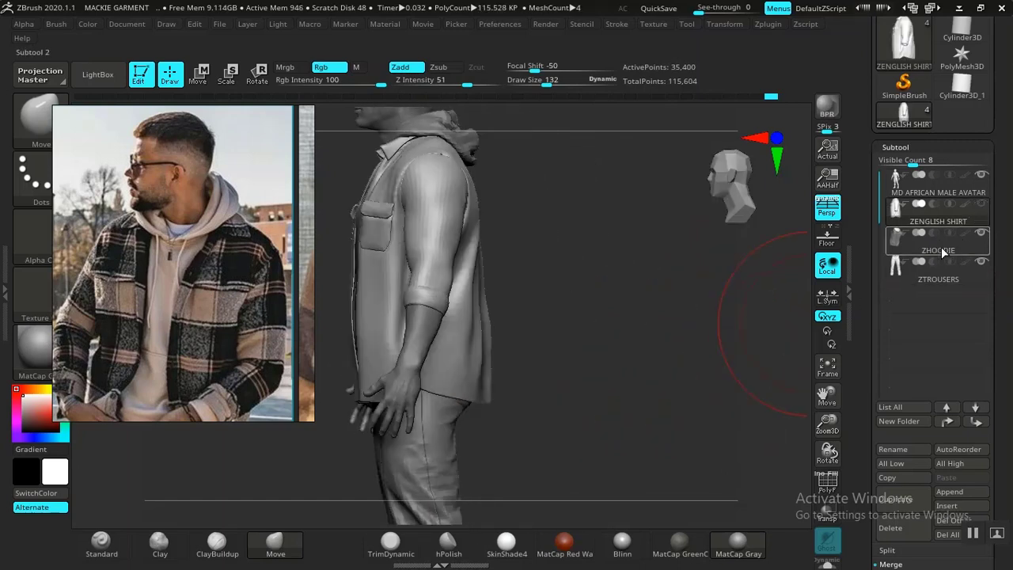
left_click(930, 244)
left_click_drag(553, 370, 641, 380)
left_click_drag(562, 348, 582, 360)
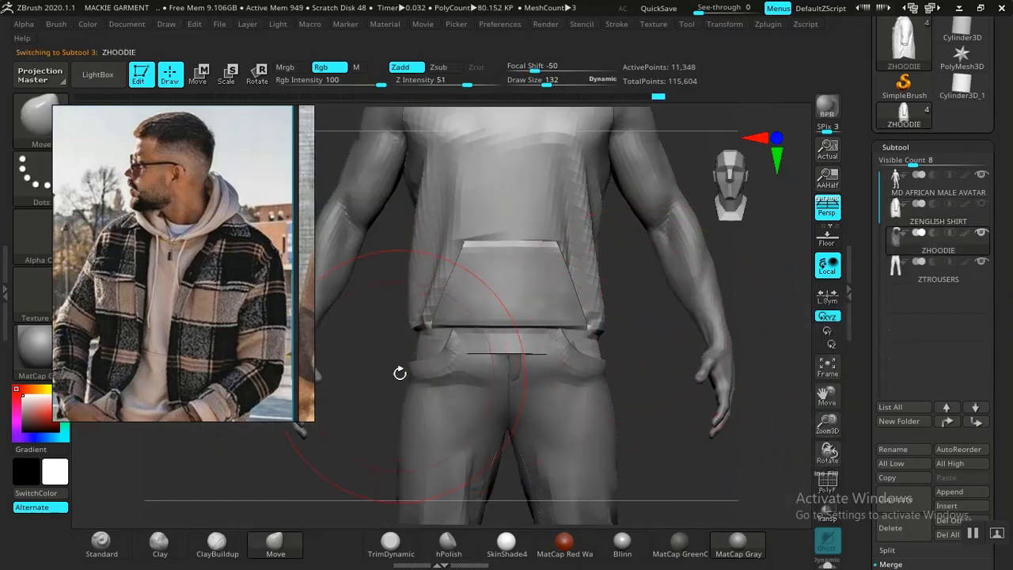
mouse_move(379, 383)
left_mouse_down("alt")
mouse_move(414, 362)
mouse_move(415, 374)
left_mouse_up("alt")
left_click_drag(456, 329, 456, 324)
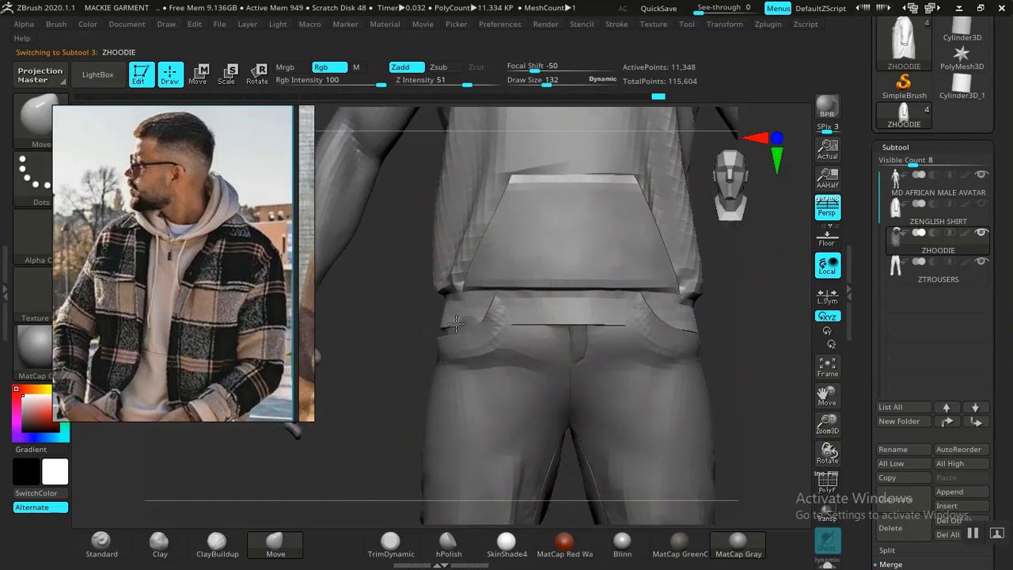
mouse_move(405, 357)
left_mouse_down()
mouse_move(488, 351)
mouse_move(411, 345)
left_mouse_up()
Set the brush size to 65 and push the hoodie's waistband out over the trousers around the front hip.
left_click_drag(569, 352, 518, 365)
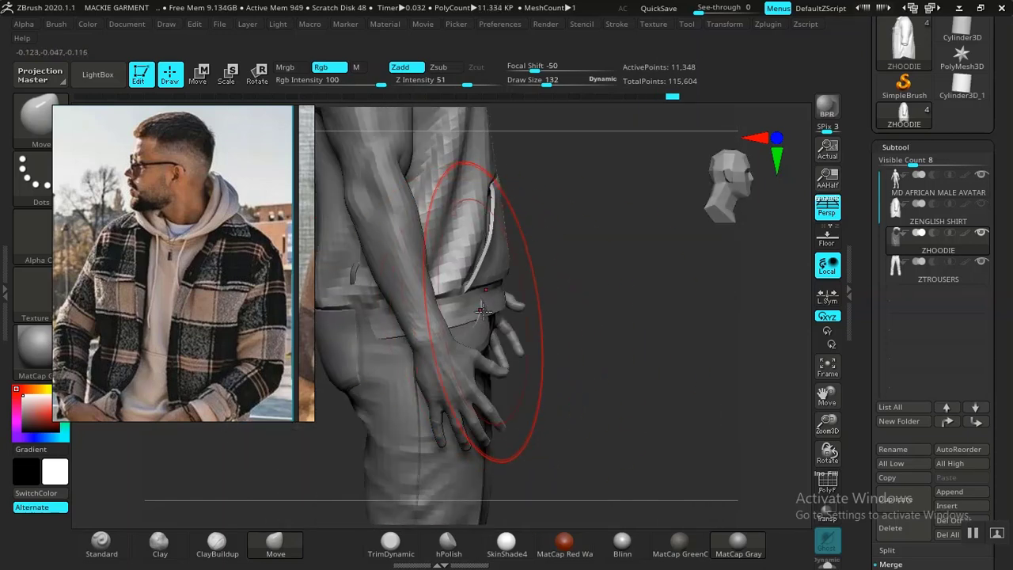
mouse_move(603, 337)
left_mouse_down()
mouse_move(567, 251)
mouse_move(551, 244)
left_mouse_up()
key("space")
left_click_drag(525, 299, 510, 300)
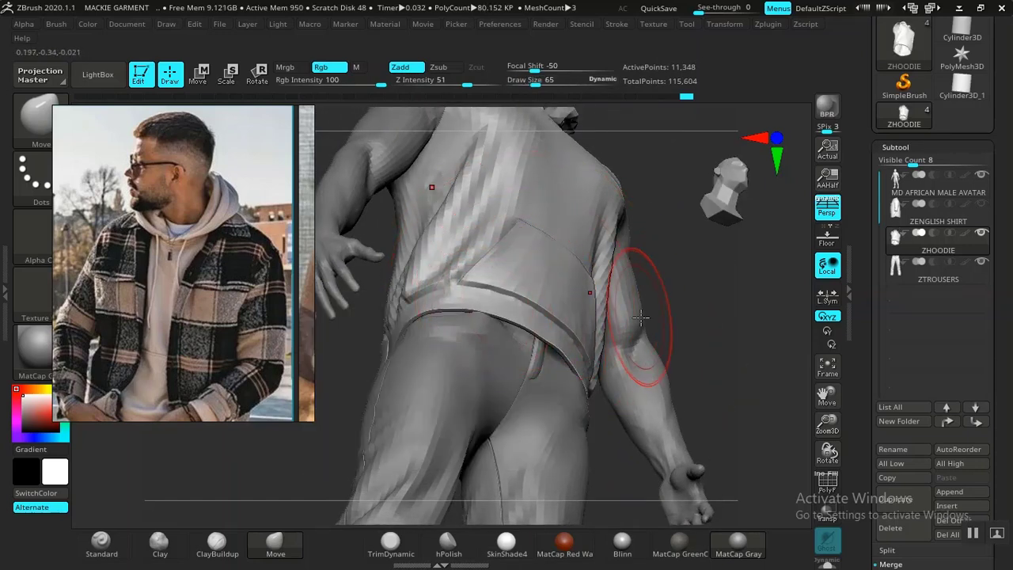
left_click_drag(721, 293, 693, 331)
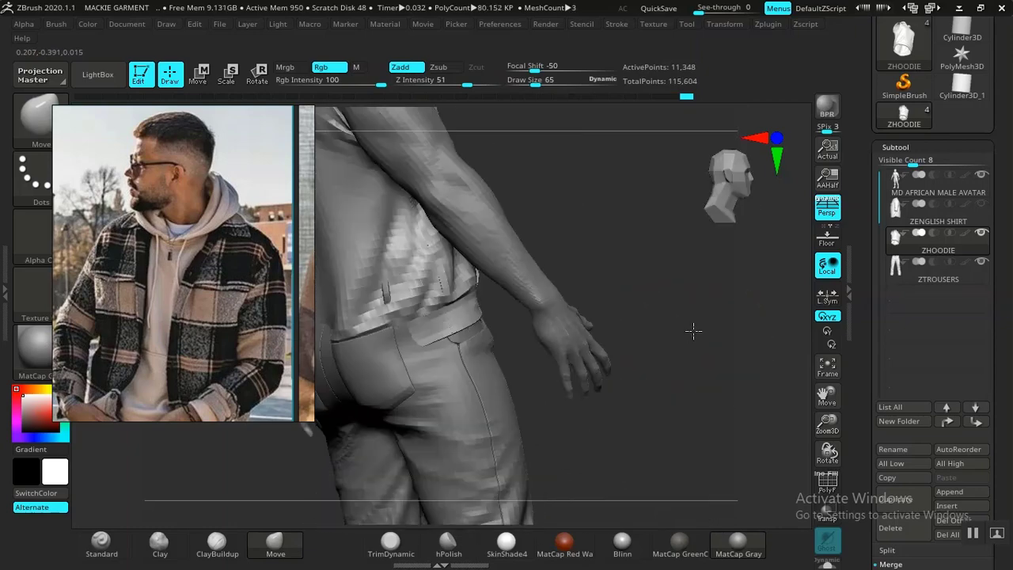
Pull the hoodie's waistband out around the sides and back so it covers the top of the trousers.
right_click_drag(694, 331, 638, 340)
right_click_drag(562, 311, 428, 338)
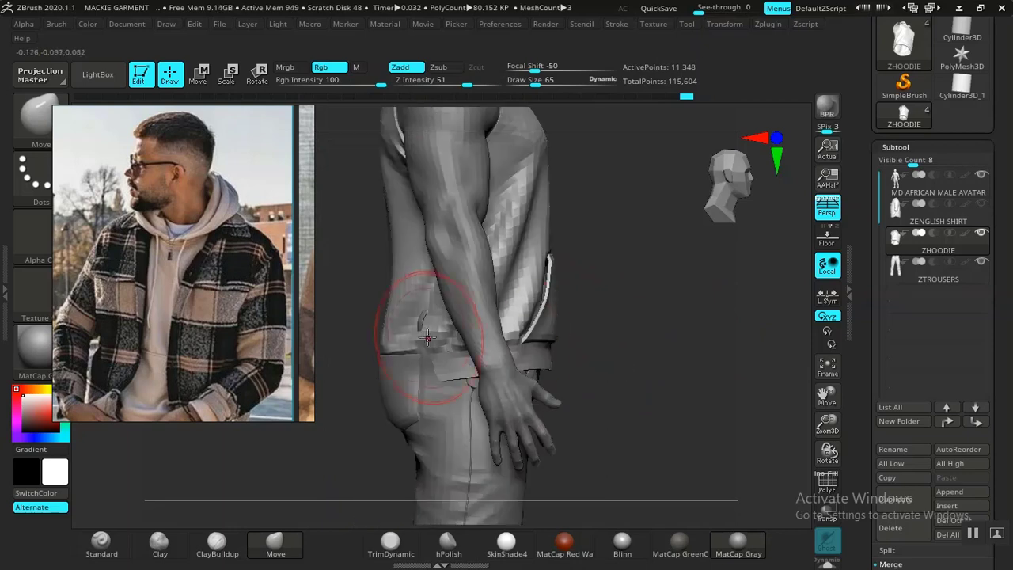
left_click_drag(417, 325, 414, 326)
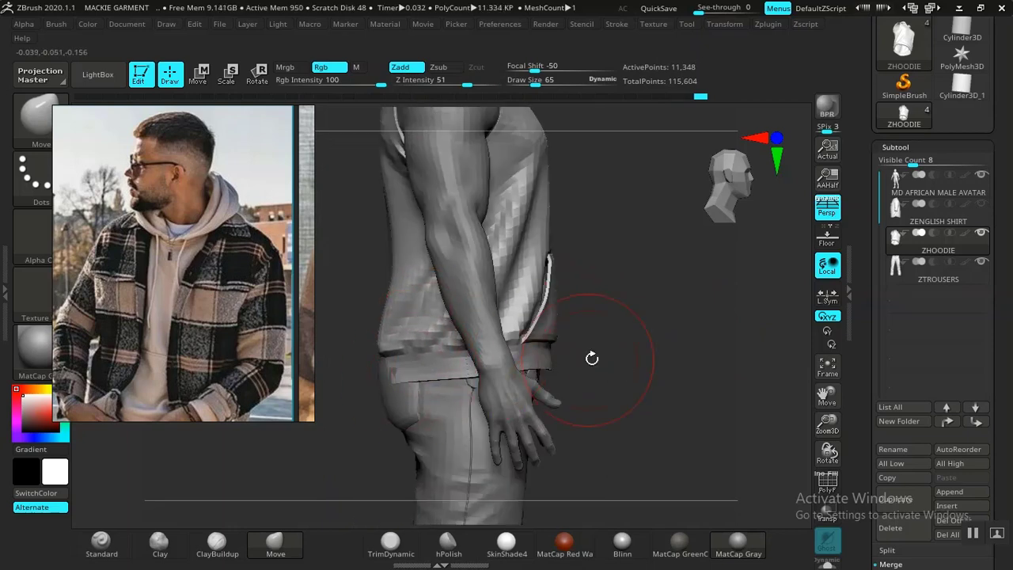
left_click_drag(592, 358, 646, 384)
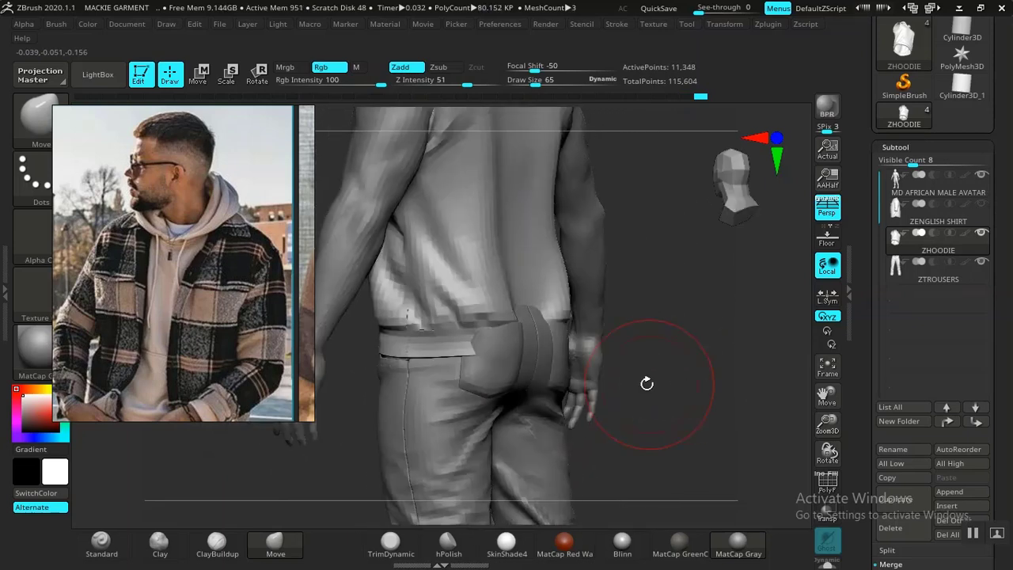
right_click_drag(648, 384, 571, 333)
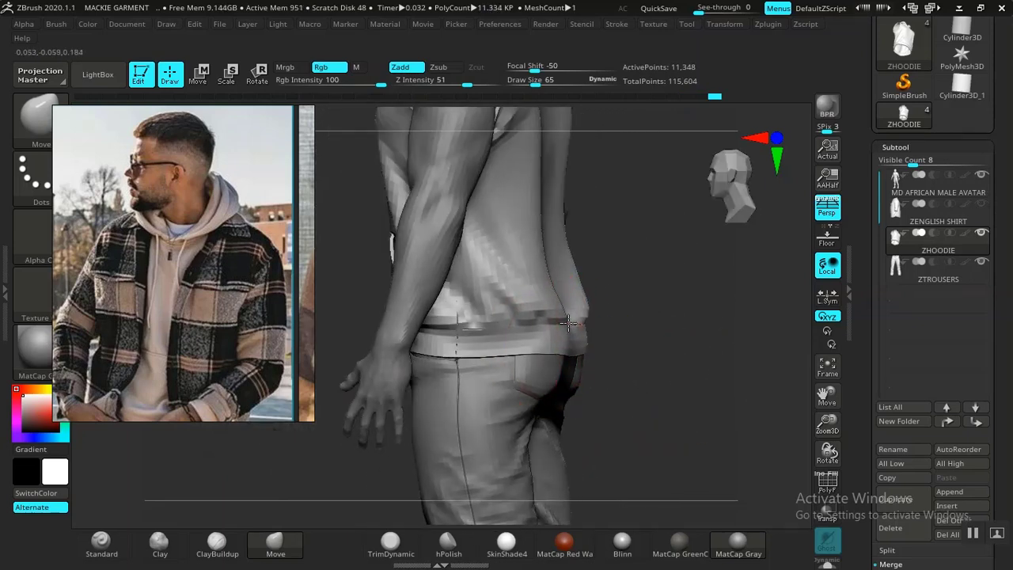
left_click_drag(649, 331, 544, 329)
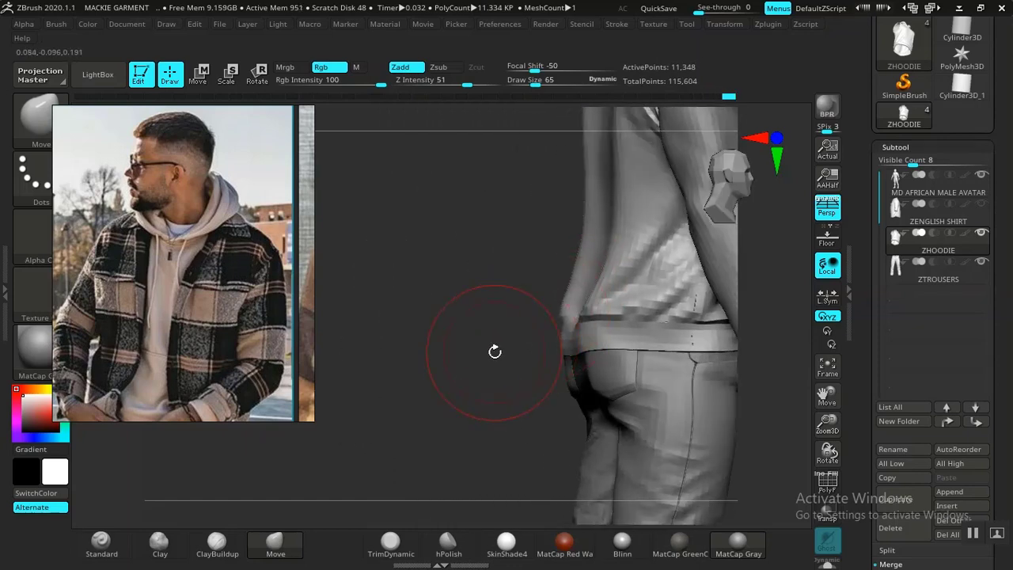
left_click_drag(495, 351, 549, 290)
left_click_drag(674, 367, 615, 385, "alt")
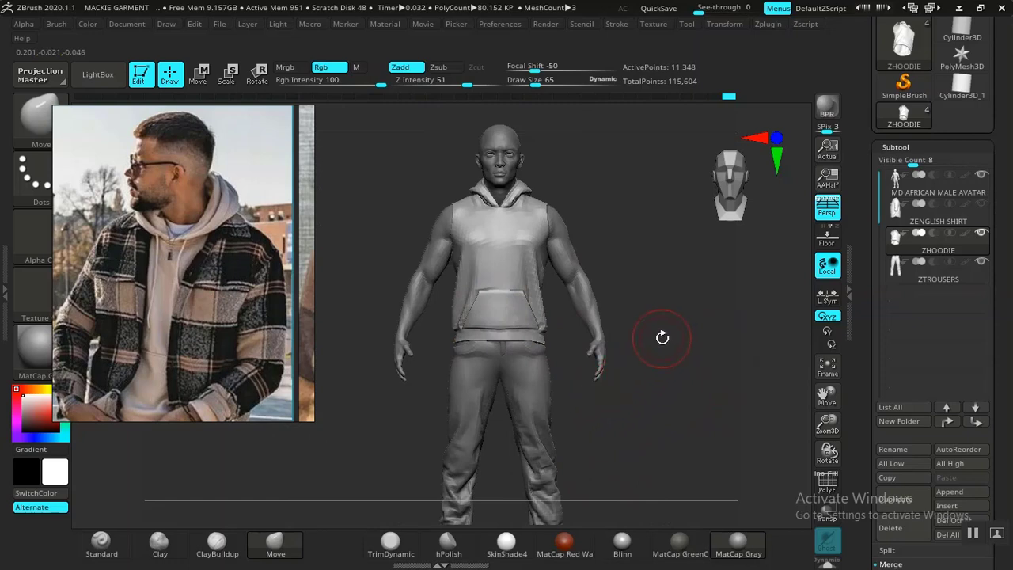
left_click_drag(663, 312, 685, 420, "alt")
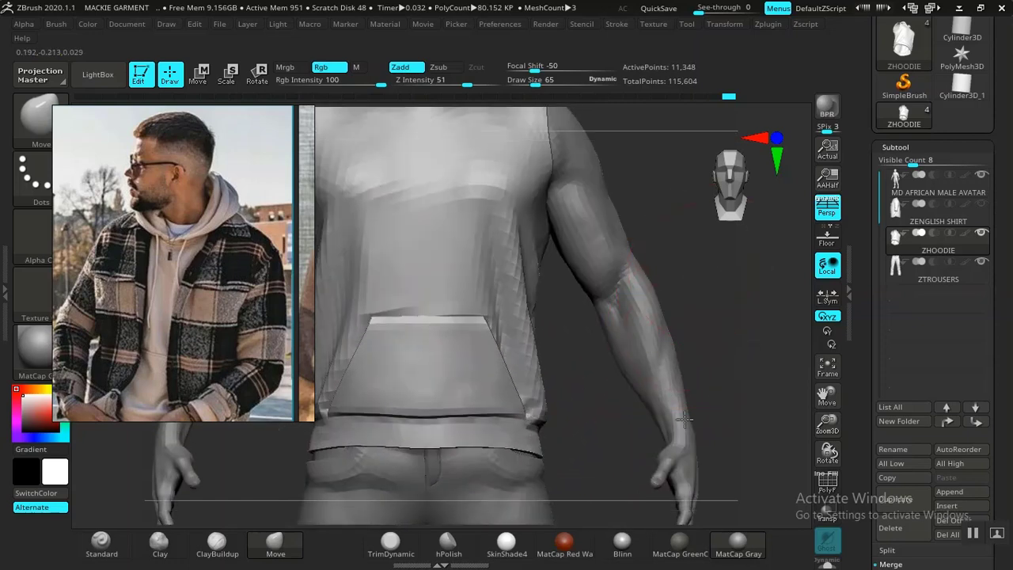
right_click_drag(684, 420, 683, 364)
left_click_drag(684, 380, 659, 174, "alt")
left_click_drag(615, 433, 611, 314, "alt")
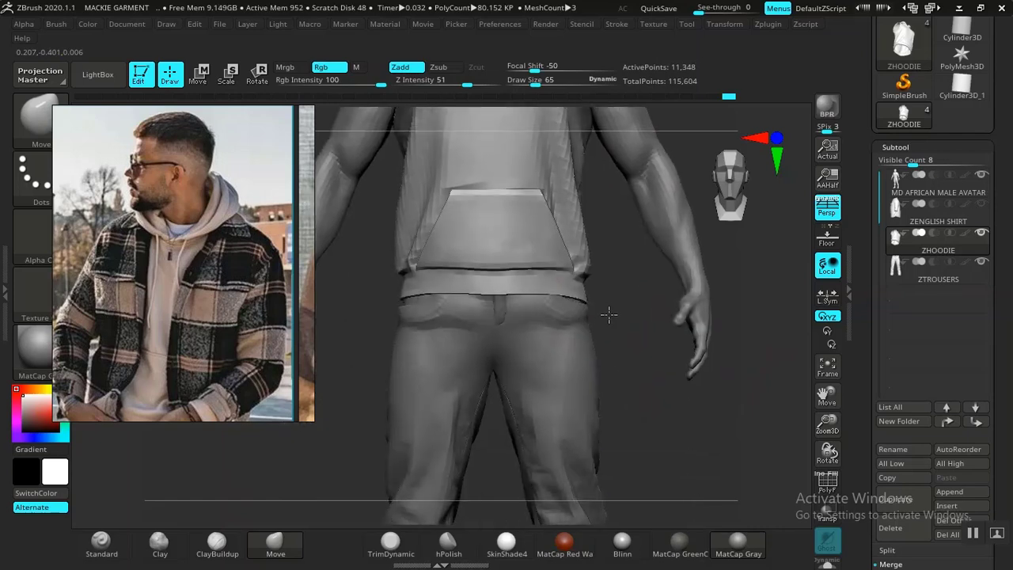
Check the hoodie against the jacket's back, then ease the hoodie's lower back inward with the jacket hidden and show the jacket again.
left_click_drag(625, 353, 742, 377)
mouse_move(742, 376)
right_mouse_down()
mouse_move(776, 369)
mouse_move(728, 377)
right_mouse_up()
left_click(981, 205)
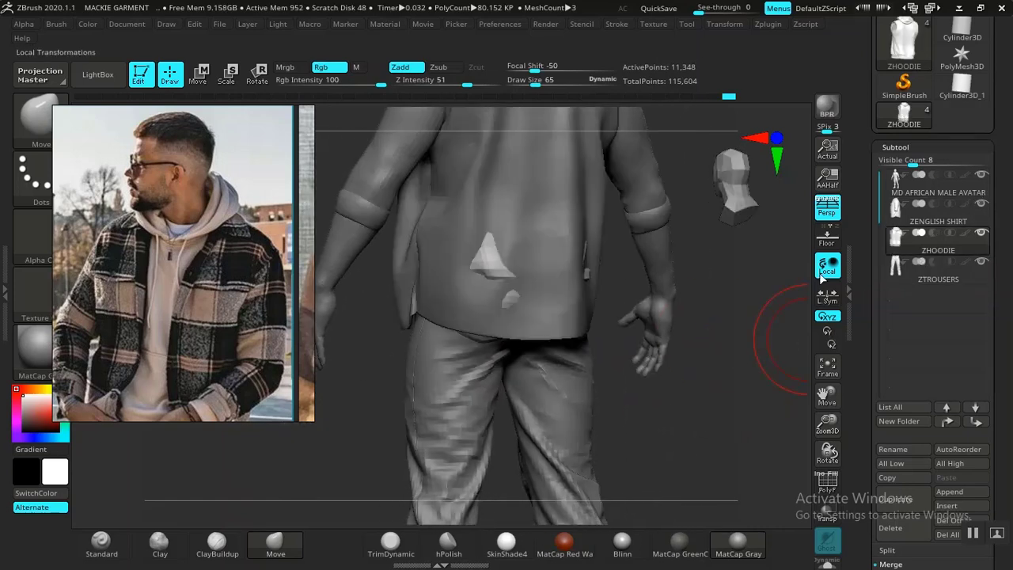
left_click_drag(661, 386, 702, 390)
right_click_drag(701, 390, 618, 380)
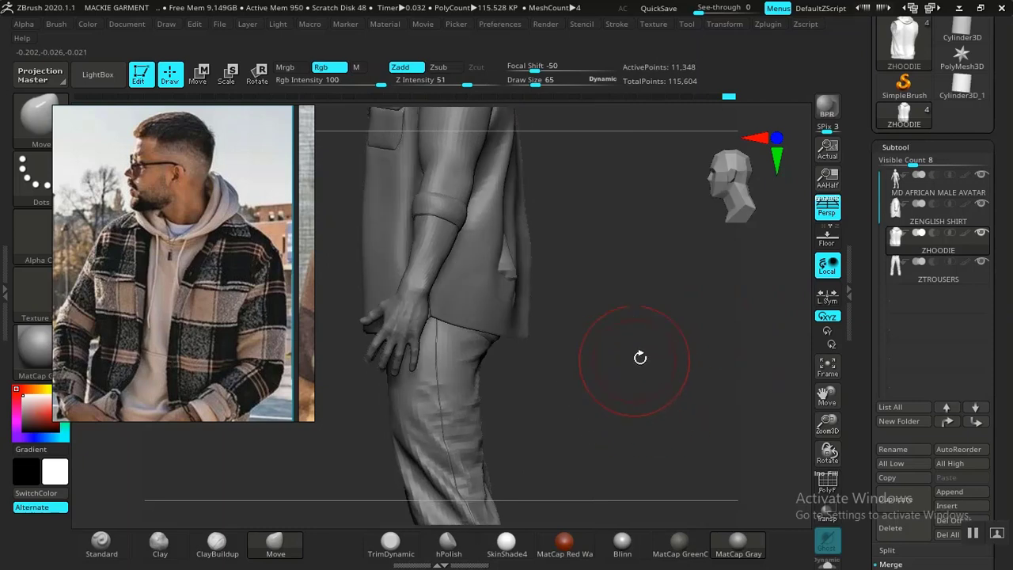
left_click(981, 204)
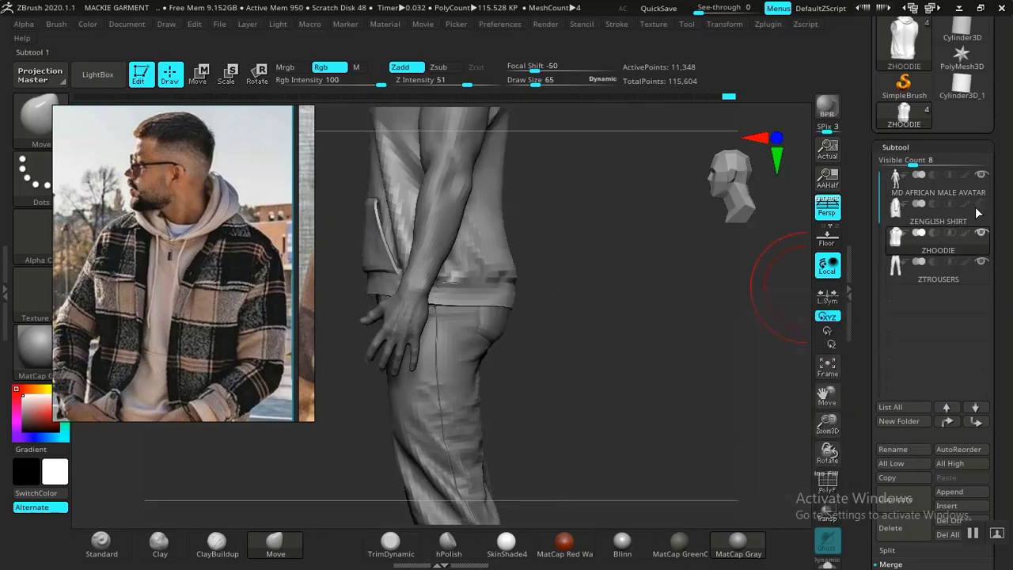
mouse_move(563, 380)
left_mouse_down("alt")
mouse_move(609, 393)
mouse_move(564, 376)
left_mouse_up("alt")
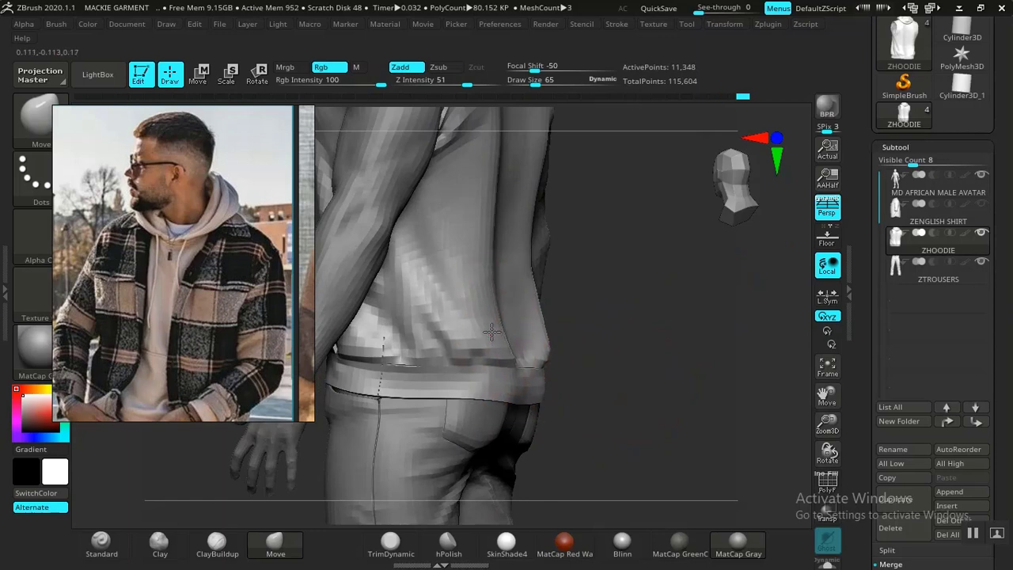
left_click_drag(642, 347, 541, 343)
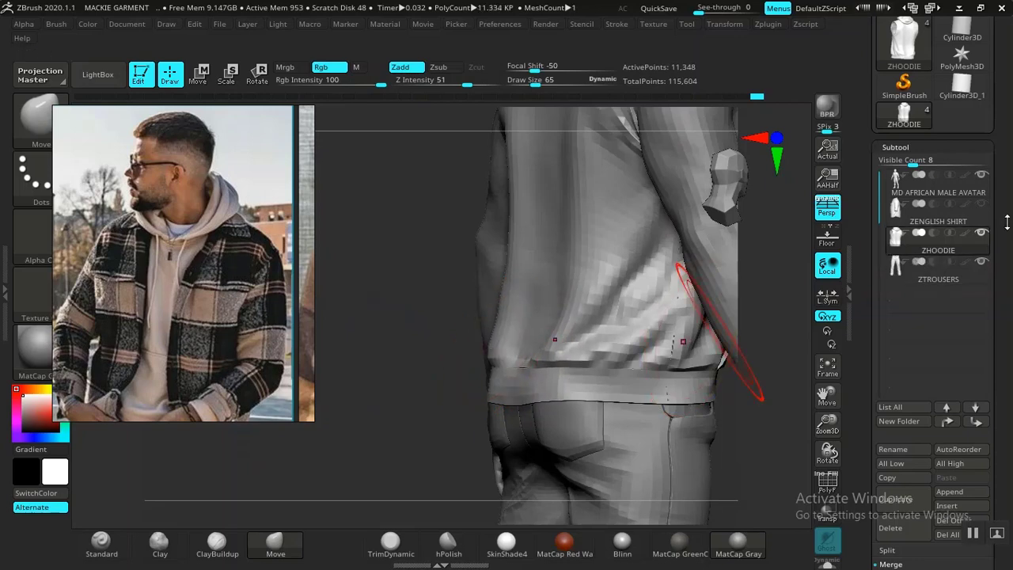
left_click(981, 207)
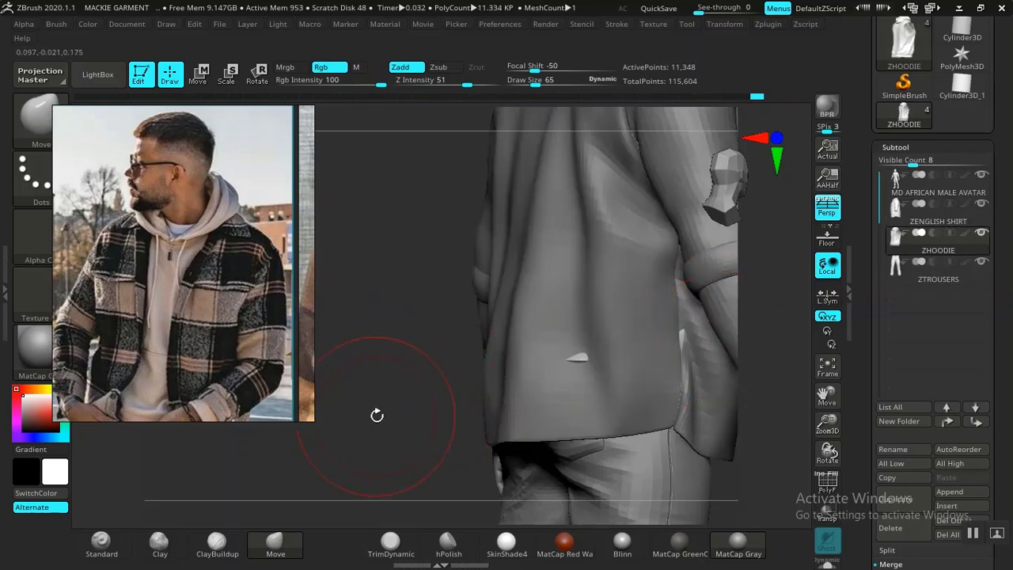
left_click_drag(377, 416, 432, 413, "shift")
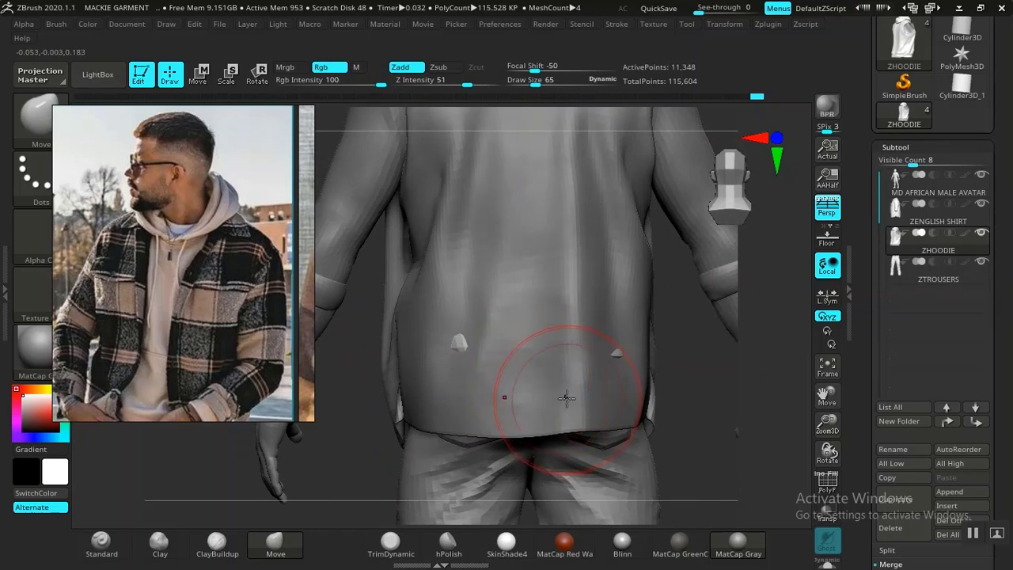
Select the jacket and pull its lower back panel outward with the Move brush to cover the hoodie.
left_click(907, 250)
left_click(937, 224)
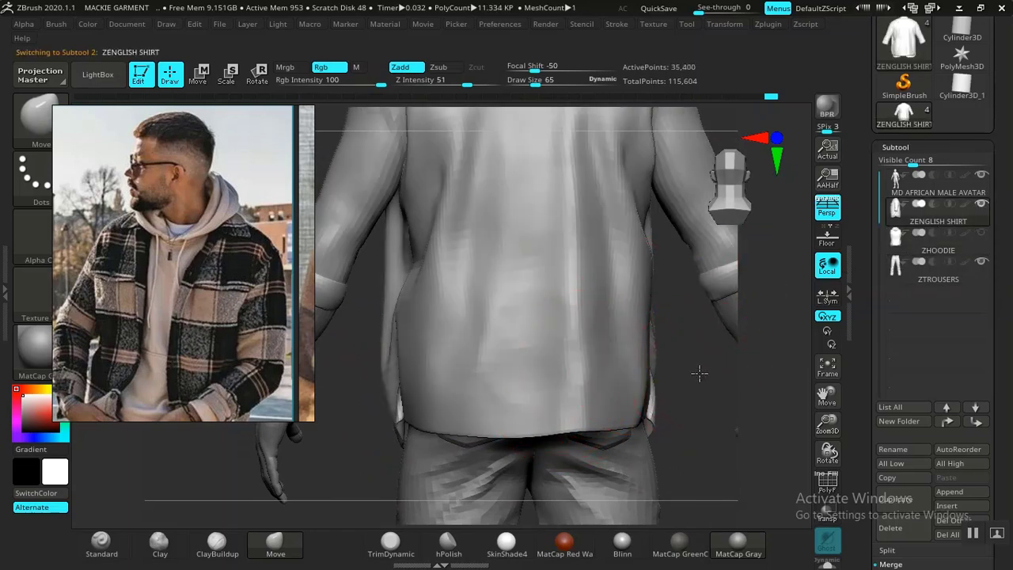
left_click_drag(700, 372, 811, 292)
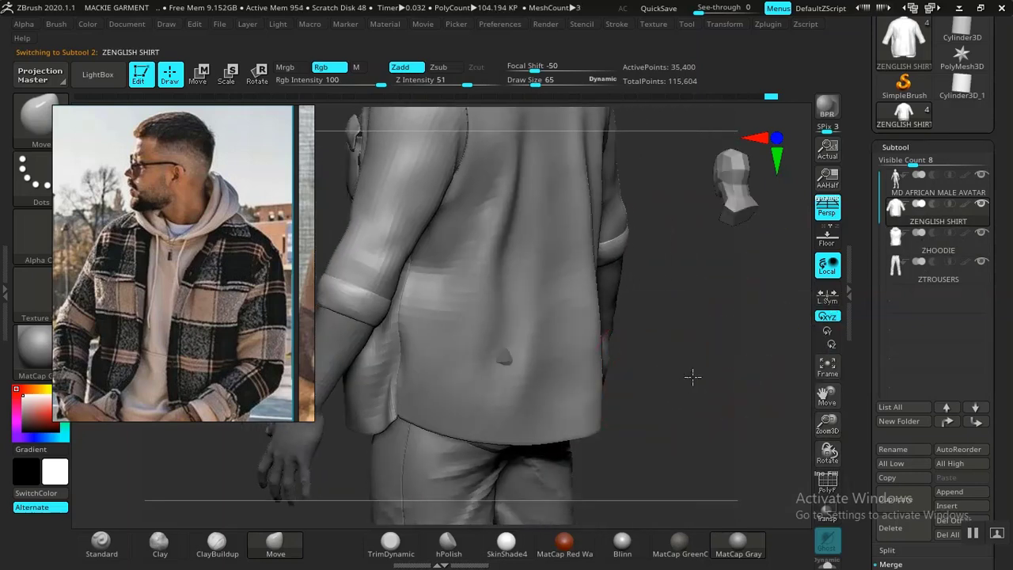
left_click_drag(693, 376, 561, 364)
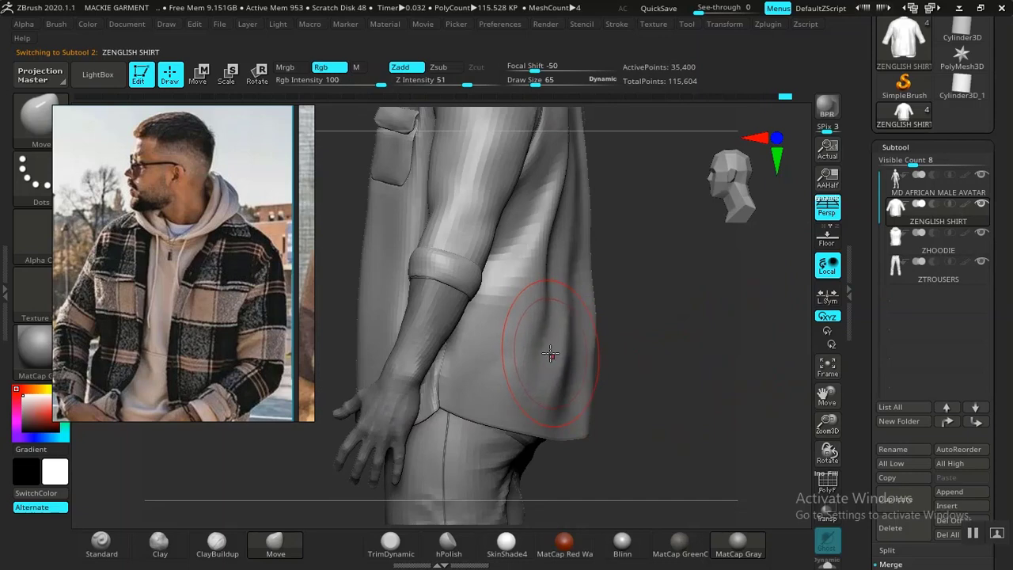
left_click_drag(700, 374, 577, 370)
mouse_move(507, 455)
left_mouse_down()
mouse_move(454, 469)
mouse_move(458, 492)
left_mouse_up()
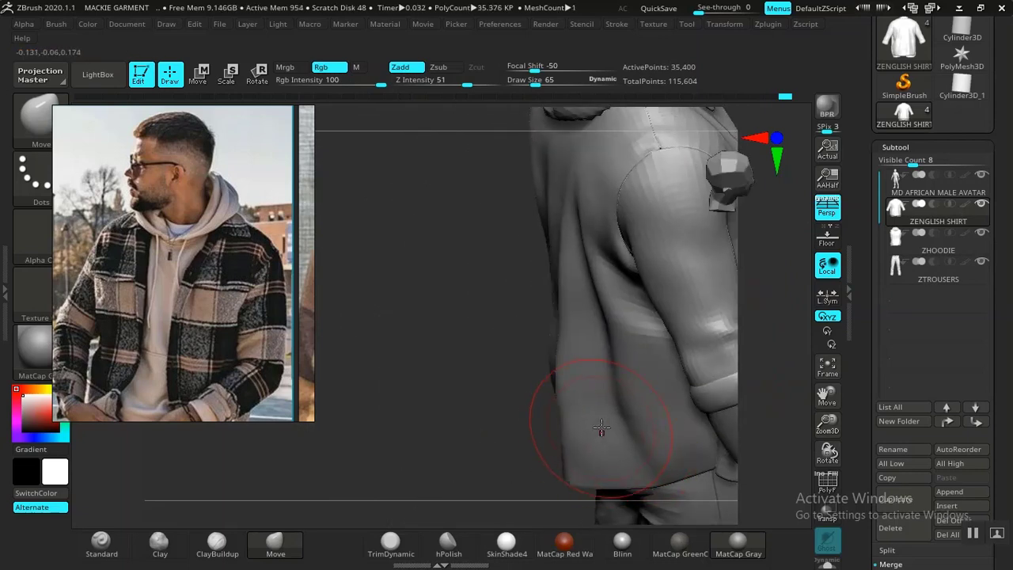
Set the brush size to 112 and focal shift to -49, and reshape the jacket's back and rear hem in profile.
left_click_drag(476, 457, 532, 419, "alt")
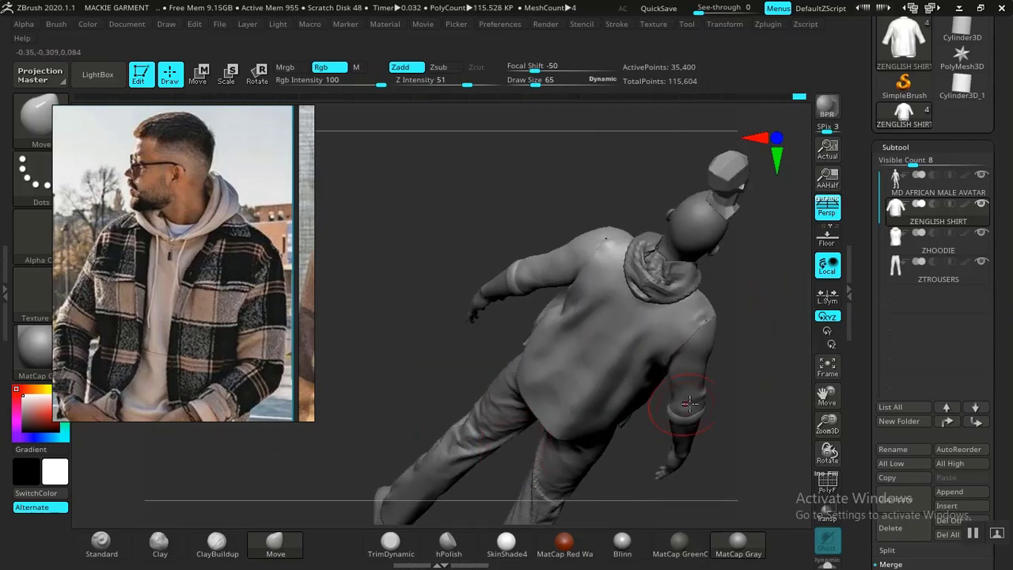
left_click_drag(755, 351, 706, 423)
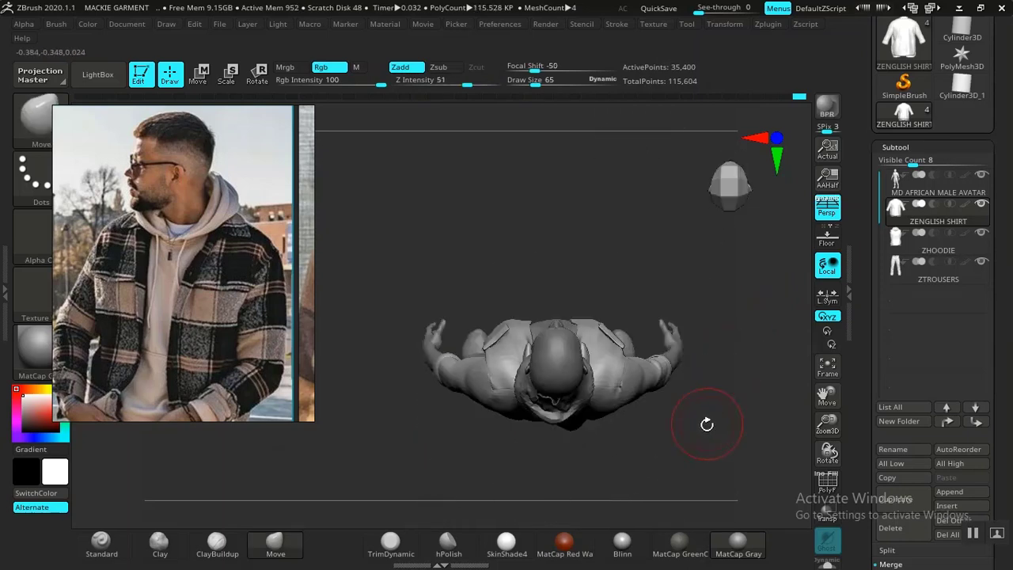
left_click_drag(699, 384, 692, 332)
left_click_drag(666, 373, 665, 419, "alt")
key("space")
left_click(628, 360)
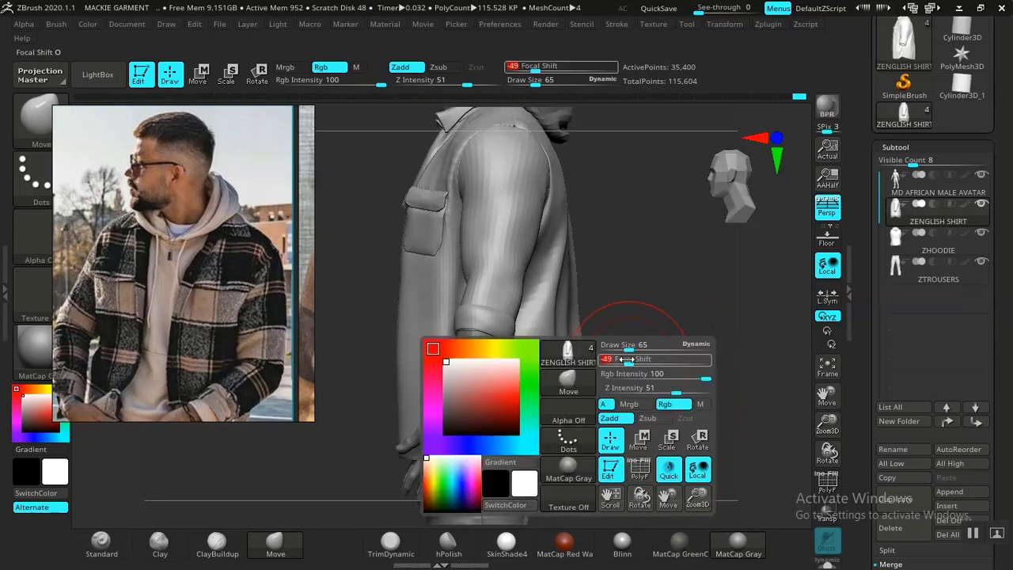
left_click_drag(628, 346, 636, 346)
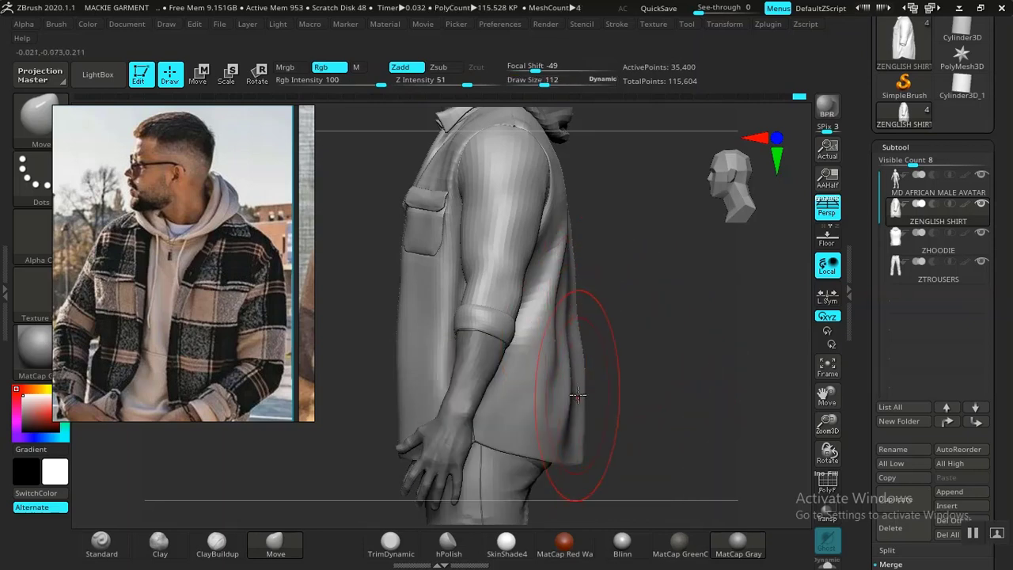
left_click_drag(671, 403, 575, 407)
mouse_move(426, 457)
left_mouse_down()
mouse_move(464, 414)
mouse_move(240, 435)
left_mouse_up()
Adjust the jacket's shoulders and upper front around the collar with the large Move brush.
mouse_move(640, 324)
left_mouse_down("alt")
mouse_move(608, 393)
mouse_move(566, 427)
mouse_move(538, 425)
mouse_move(476, 372)
mouse_move(316, 355)
mouse_move(214, 360)
left_mouse_up("alt")
left_click_drag(625, 329, 649, 252)
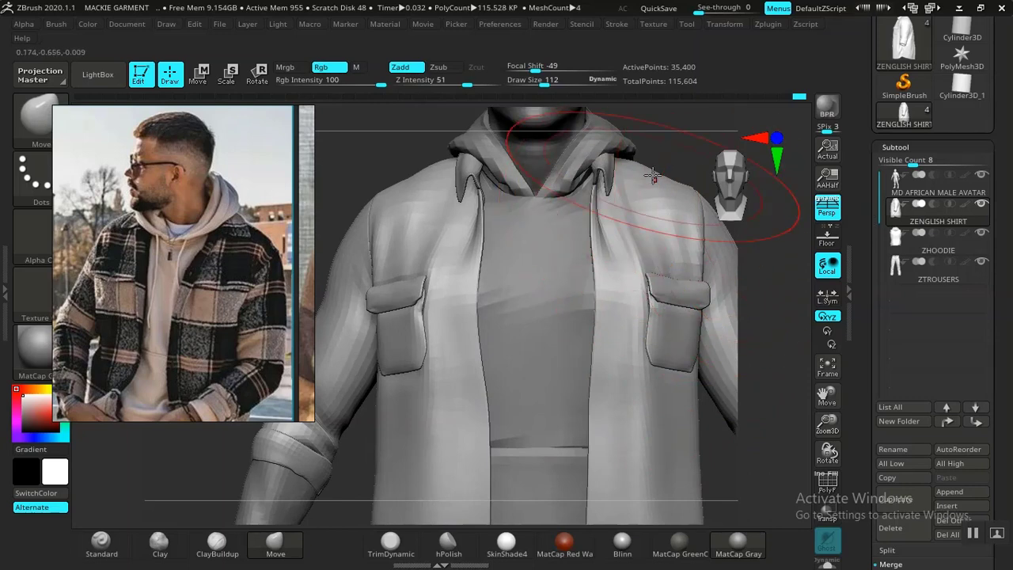
mouse_move(676, 141)
left_mouse_down()
mouse_move(654, 201)
mouse_move(618, 201)
mouse_move(678, 217)
mouse_move(722, 257)
mouse_move(699, 256)
mouse_move(703, 300)
mouse_move(667, 285)
mouse_move(681, 306)
left_mouse_up()
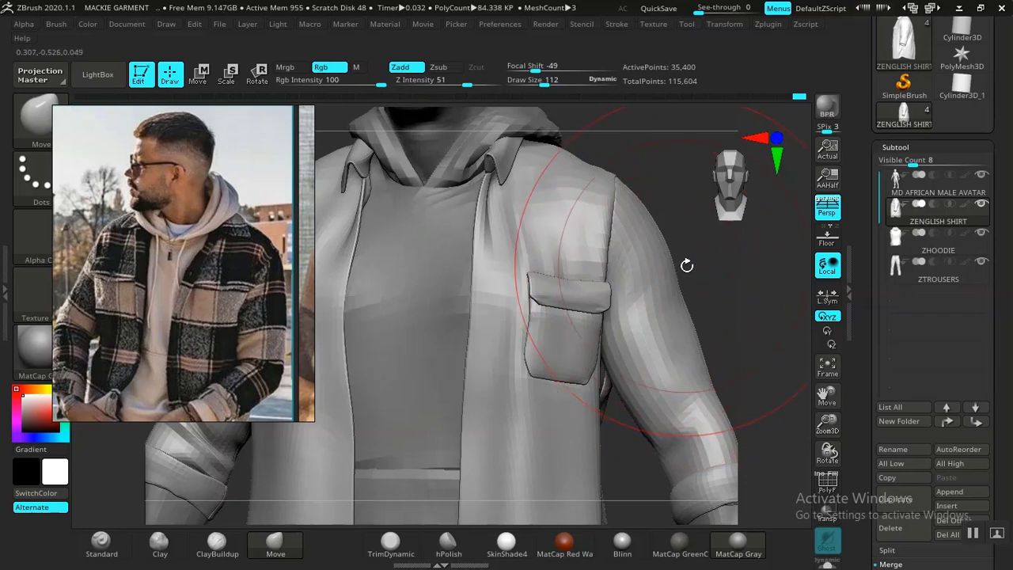
mouse_move(727, 267)
left_mouse_down()
mouse_move(786, 277)
mouse_move(685, 281)
mouse_move(674, 271)
mouse_move(684, 357)
mouse_move(724, 321)
left_mouse_up()
Select the hoodie and examine the hood, neckline and drawstrings in the reference photo.
left_click(454, 376, "alt")
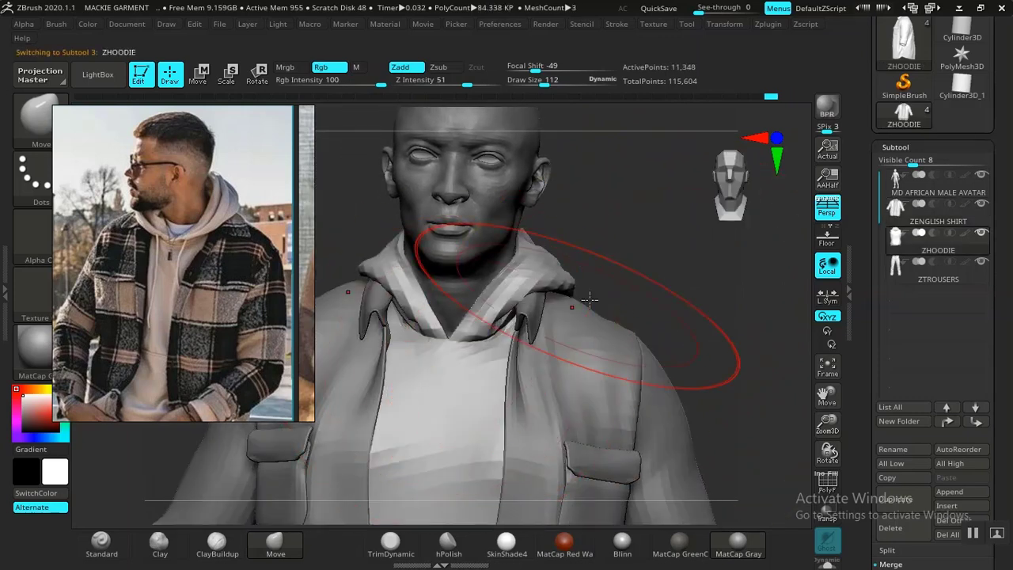
left_click_drag(722, 277, 696, 318)
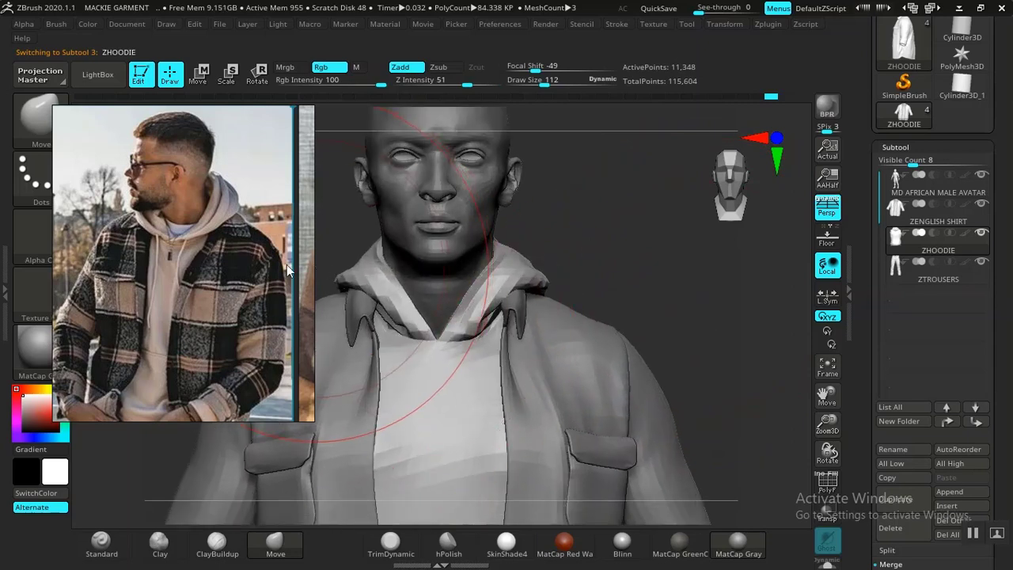
scroll(232, 255, "up", 8)
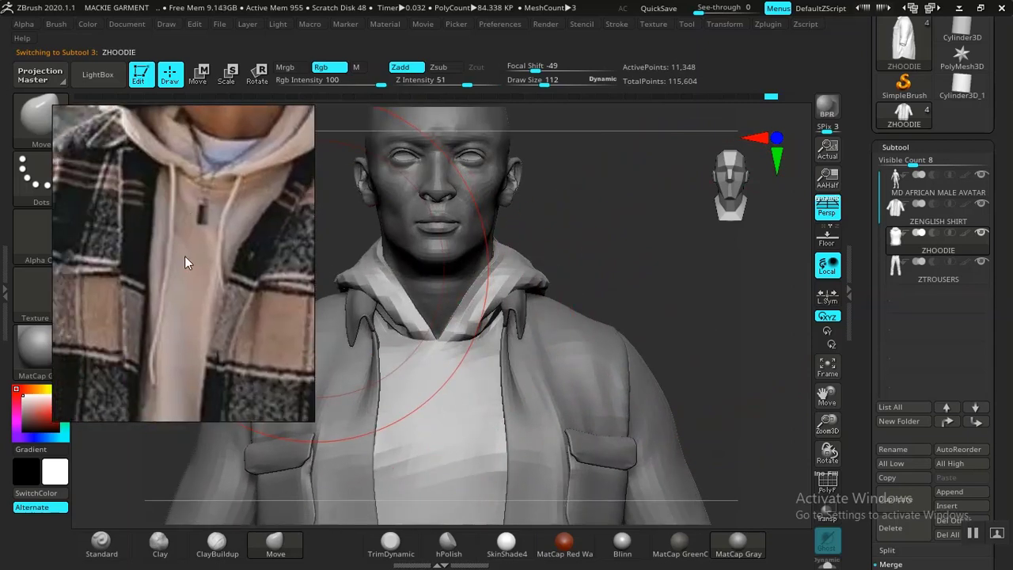
scroll(184, 258, "up", 1)
left_click_drag(187, 226, 138, 257)
scroll(140, 256, "up", 2)
left_click_drag(179, 220, 179, 238)
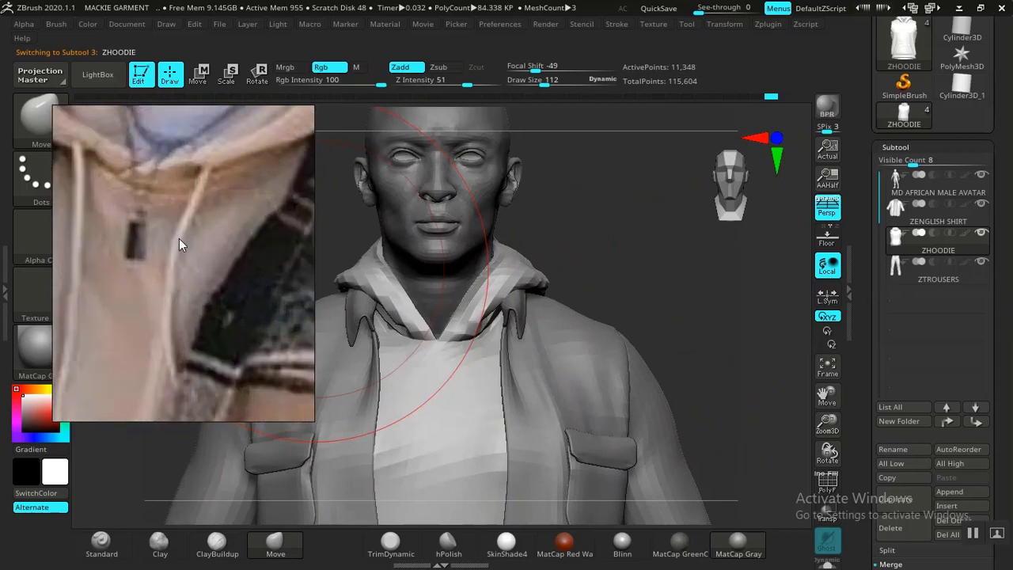
scroll(205, 161, "down", 12)
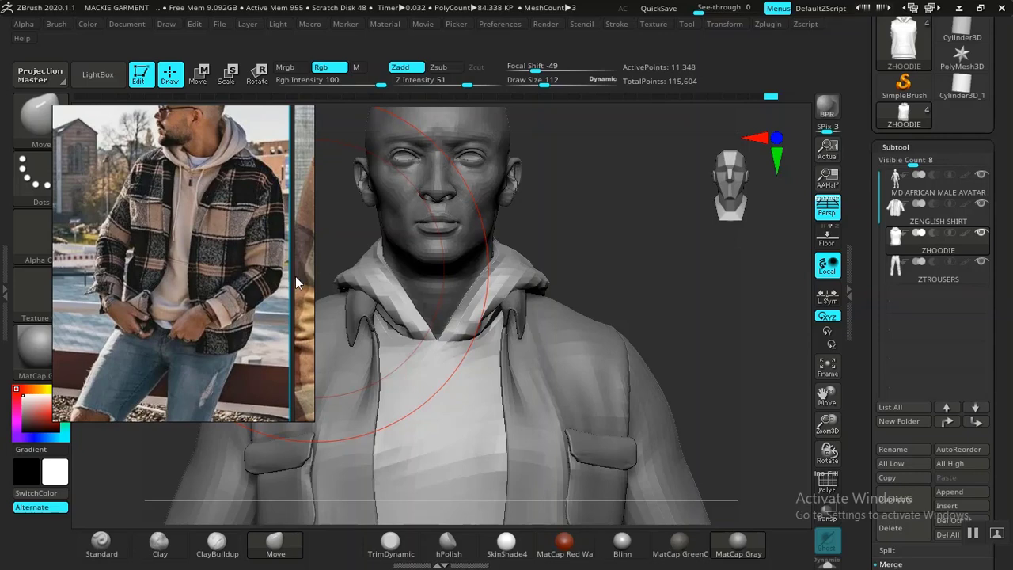
Set the brush size to 18 and isolate the hoodie to bring its hood, shoulder seam and armhole into view.
mouse_move(654, 279)
left_mouse_down()
mouse_move(665, 296)
mouse_move(645, 249)
mouse_move(624, 339)
mouse_move(554, 314)
mouse_move(491, 315)
mouse_move(642, 317)
mouse_move(645, 335)
mouse_move(655, 334)
mouse_move(635, 339)
left_mouse_up()
key("space")
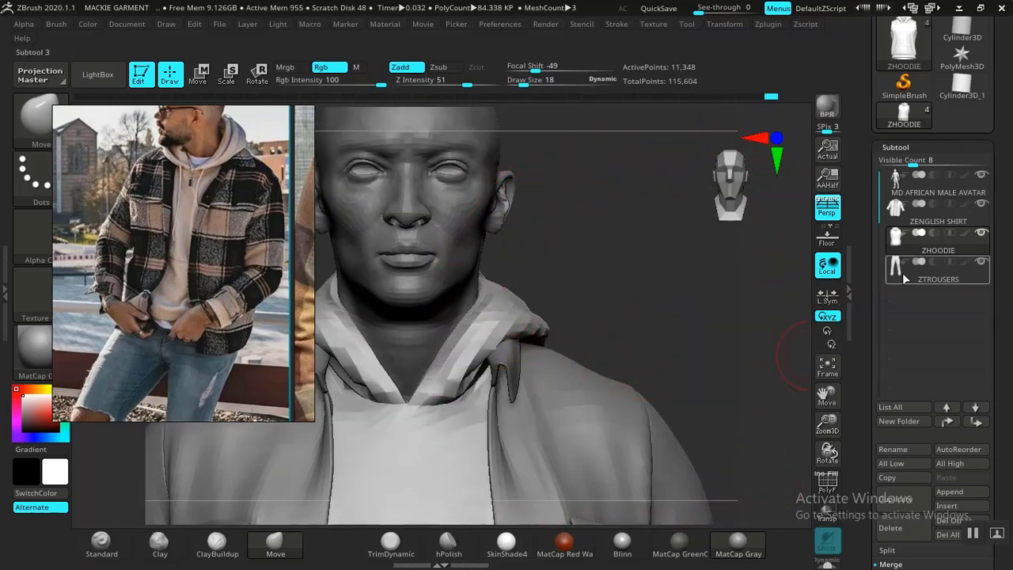
left_click(826, 565)
left_click_drag(645, 317, 651, 263)
right_click_drag(651, 263, 696, 315)
left_click_drag(774, 299, 706, 293)
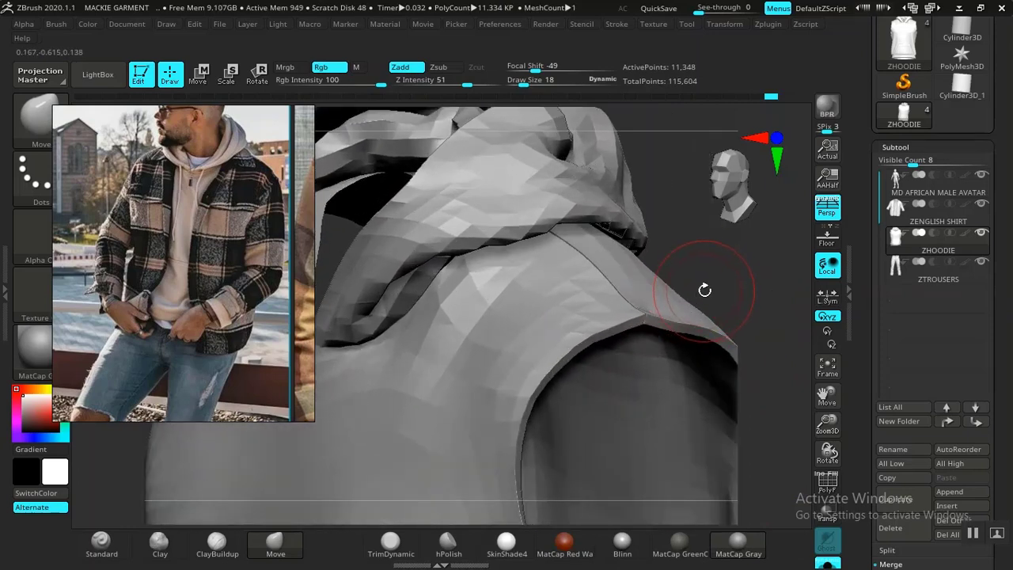
left_click_drag(725, 252, 711, 303)
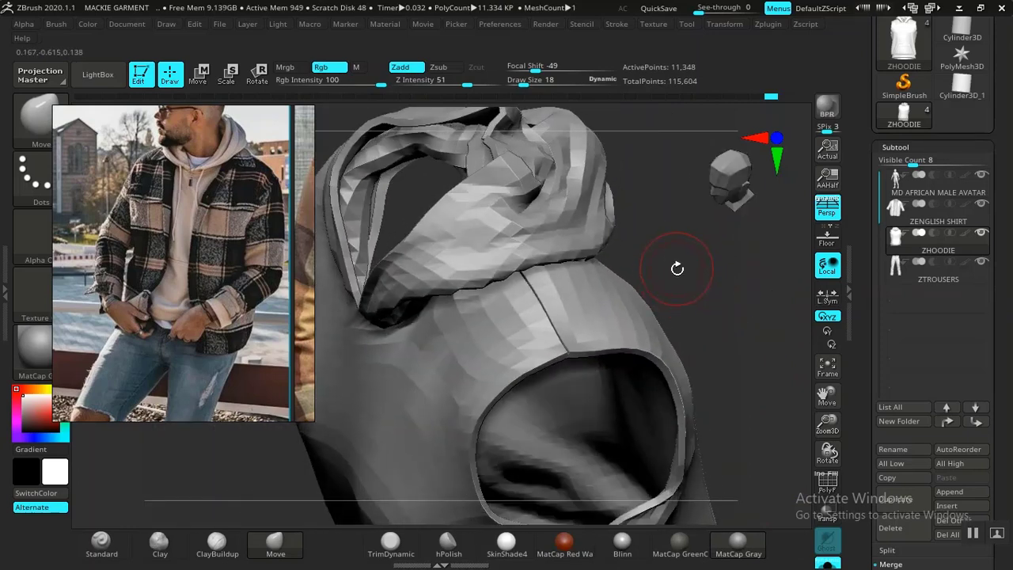
Subdivide the hoodie's geometry twice, up to subdivision level 3.
left_click(897, 147)
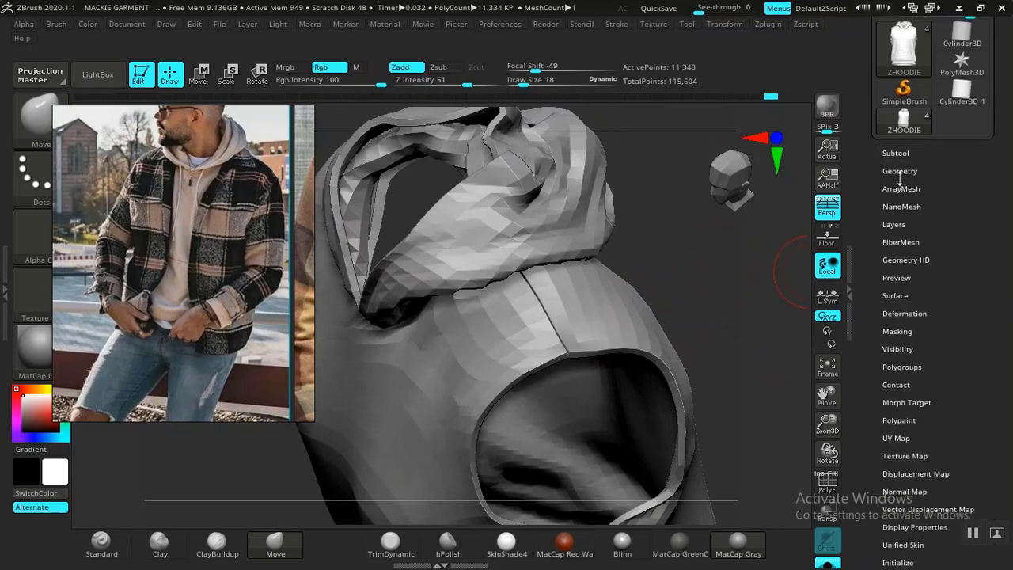
left_click(901, 177)
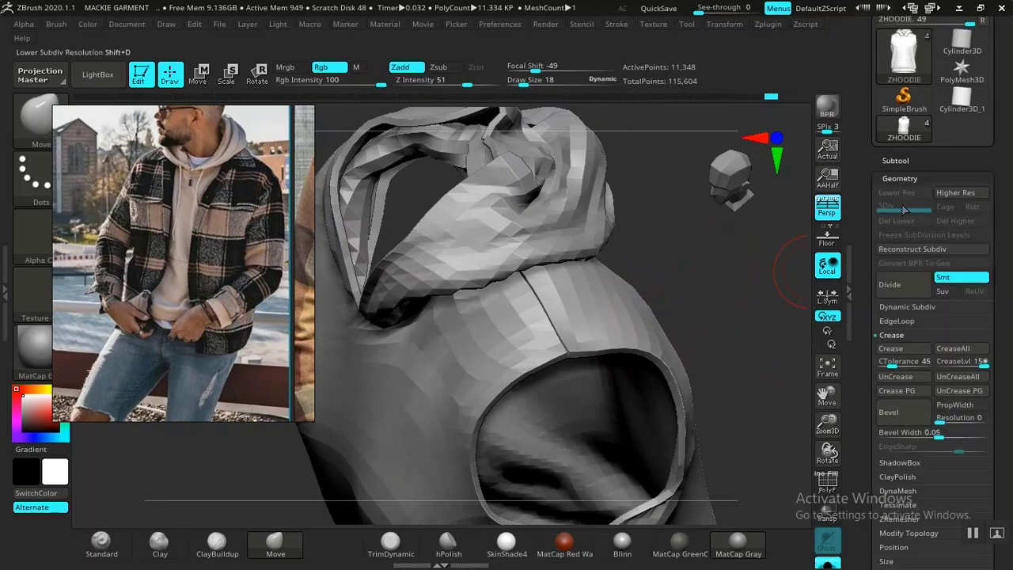
left_click(894, 289)
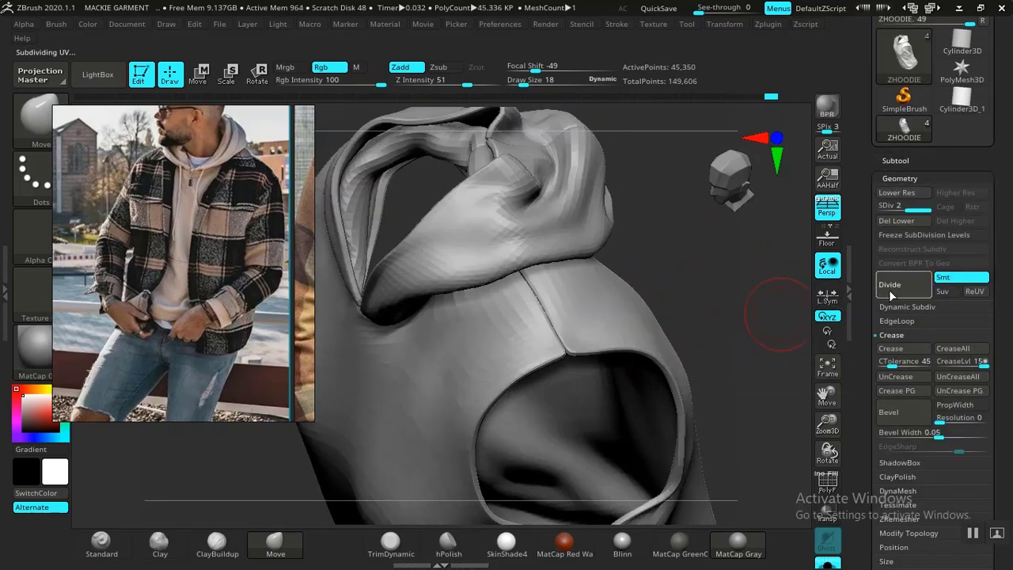
left_click(889, 290)
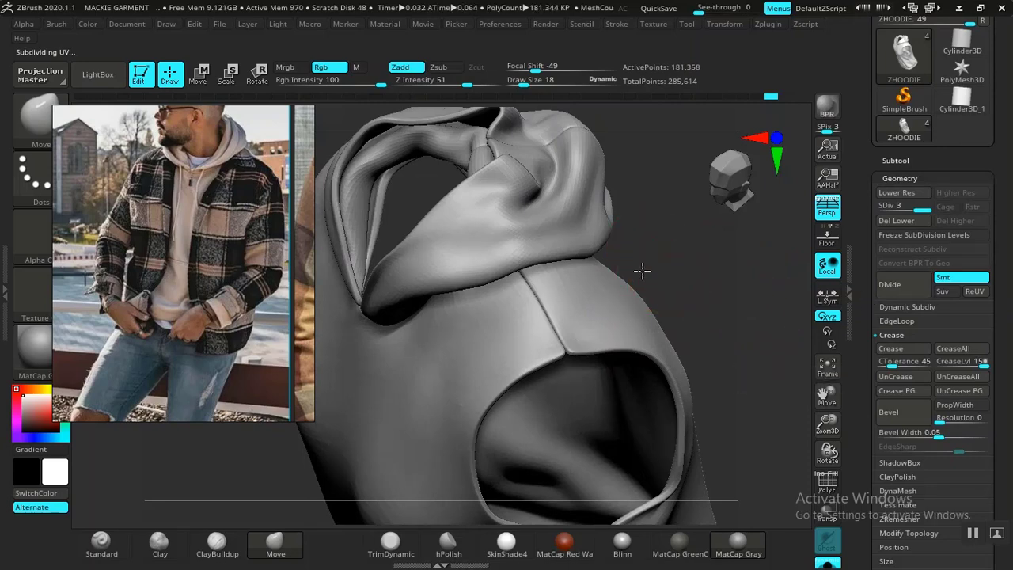
Inspect the subdivided hoodie's hood folds, shoulder seams and armhole edges up close, and frame the whole garment.
left_click_drag(642, 271, 578, 269, "alt")
left_click_drag(654, 251, 711, 319, "alt")
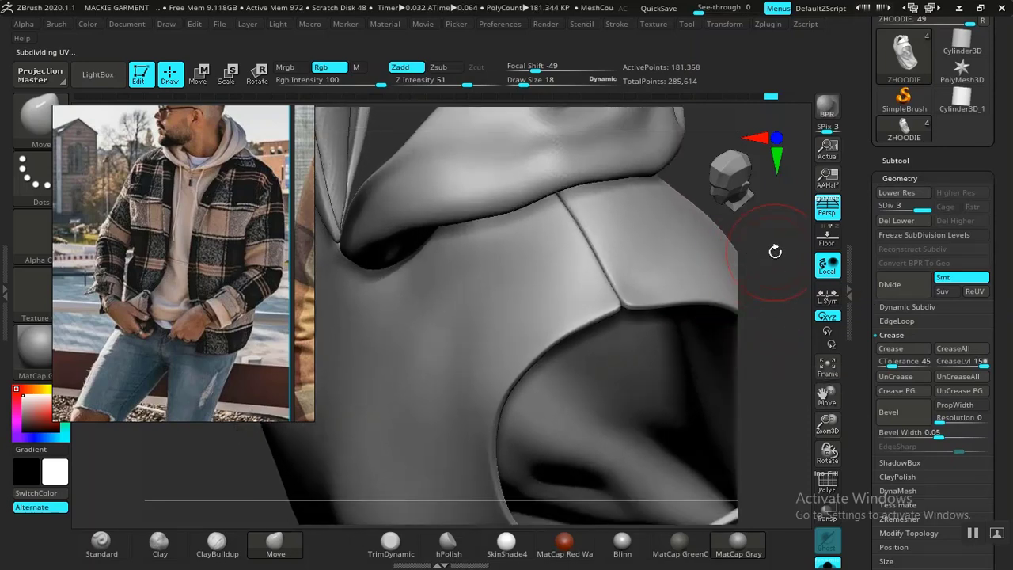
left_click_drag(775, 251, 620, 290, "alt")
left_click_drag(656, 235, 648, 204, "alt")
left_click_drag(648, 222, 714, 350)
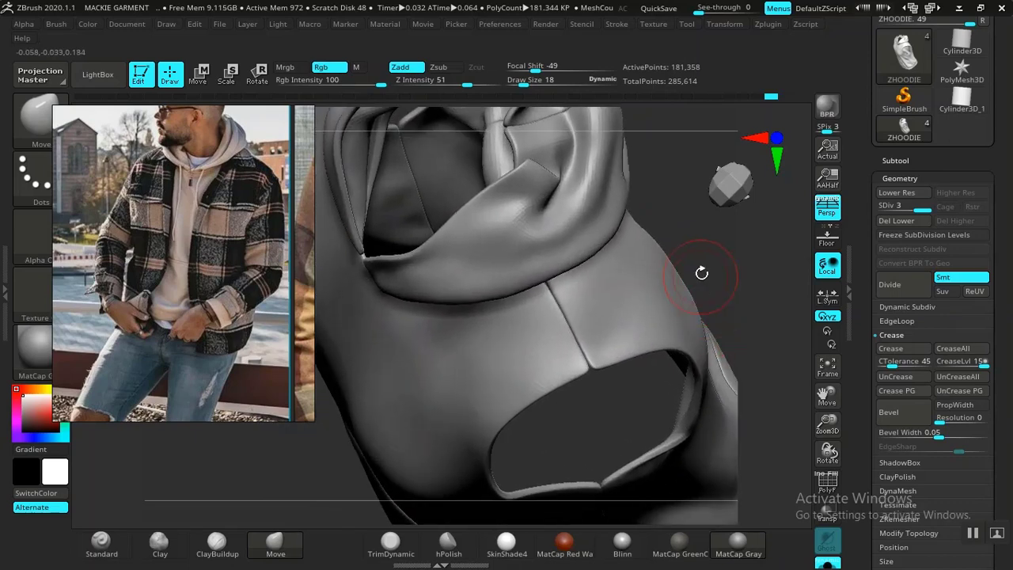
left_click_drag(725, 249, 677, 270)
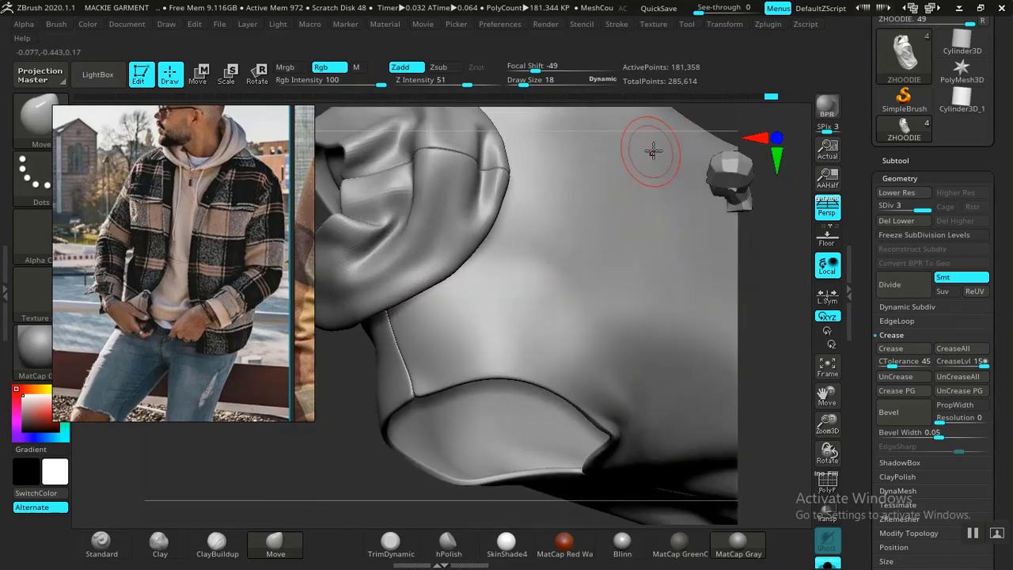
left_click_drag(720, 123, 656, 285)
left_click_drag(653, 249, 799, 426, "alt")
right_click_drag(798, 427, 685, 404)
left_click_drag(705, 399, 712, 465, "alt")
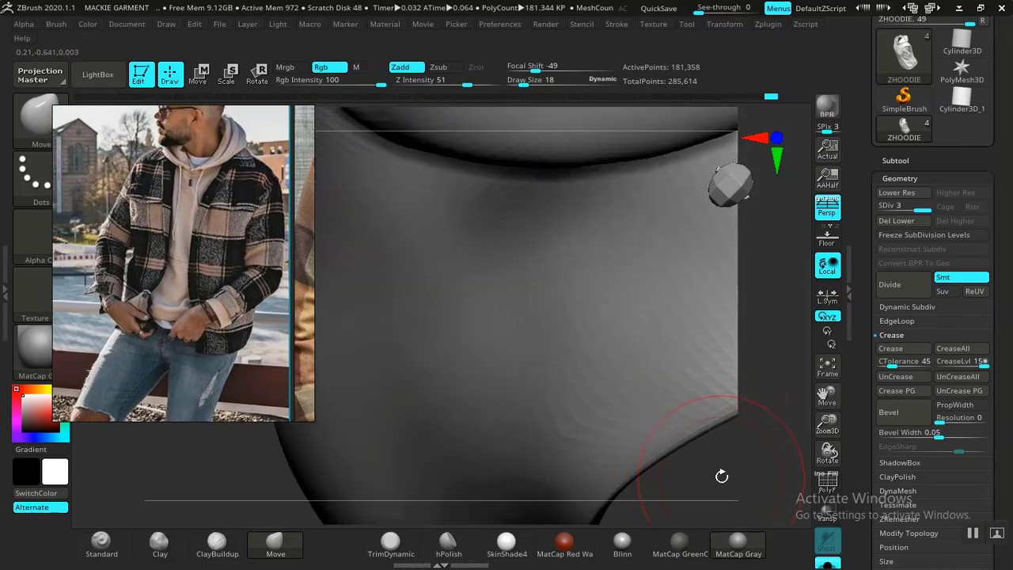
right_click_drag(722, 476, 455, 428)
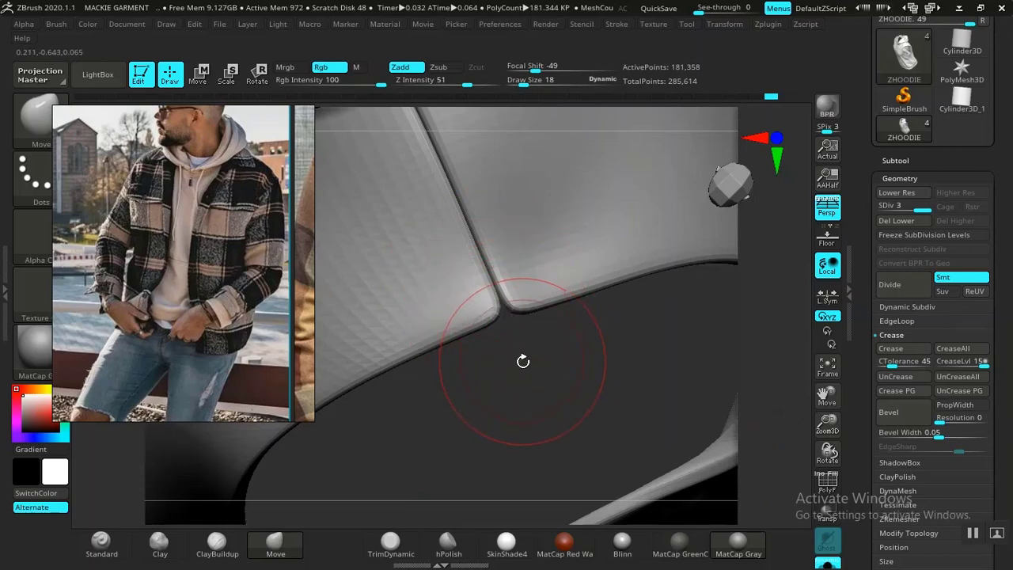
right_click_drag(522, 361, 539, 317, "ctrl")
right_click_drag(538, 317, 597, 315, "ctrl")
right_click_drag(659, 280, 482, 79, "ctrl")
key("f")
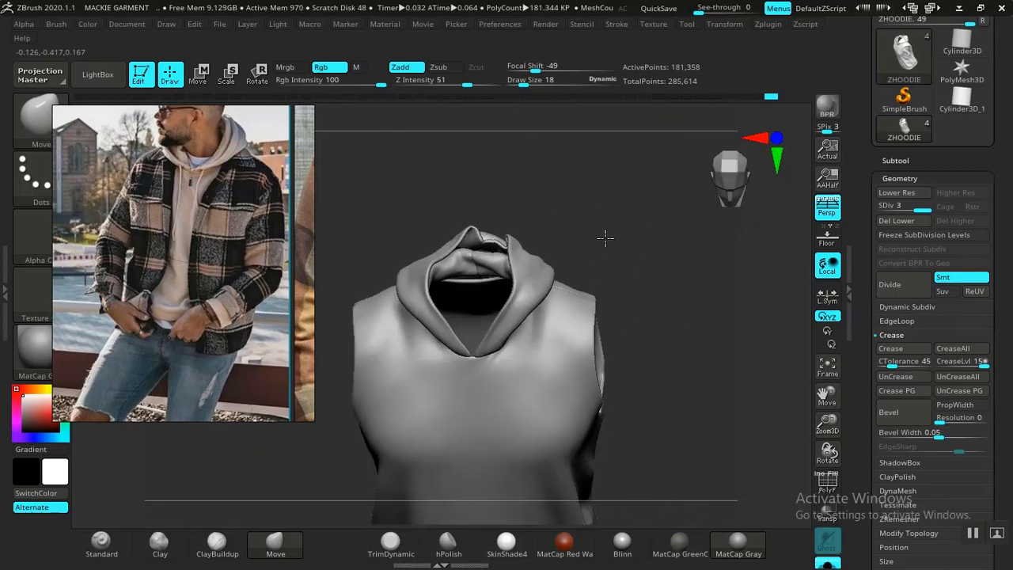
Mask everything on the hoodie except its front body panel by isolating that panel, masking it and inverting the mask on the full garment.
right_click_drag(604, 237, 538, 237, "alt")
right_click_drag(619, 267, 580, 422, "ctrl")
right_click_drag(713, 332, 545, 427)
right_click_drag(584, 114, 567, 168, "alt")
right_click_drag(661, 169, 609, 334, "ctrl")
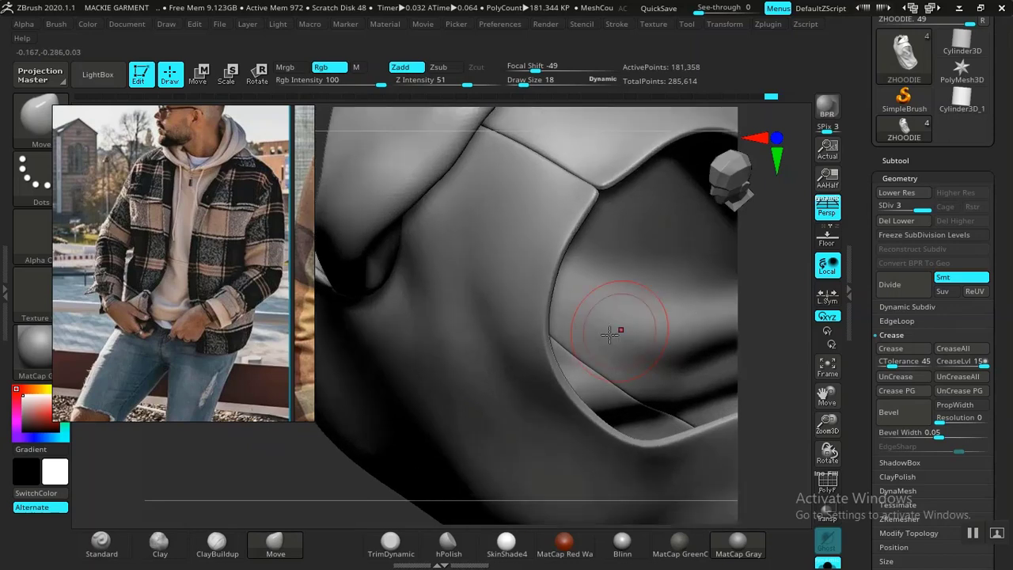
right_click_drag(291, 489, 372, 423, "ctrl")
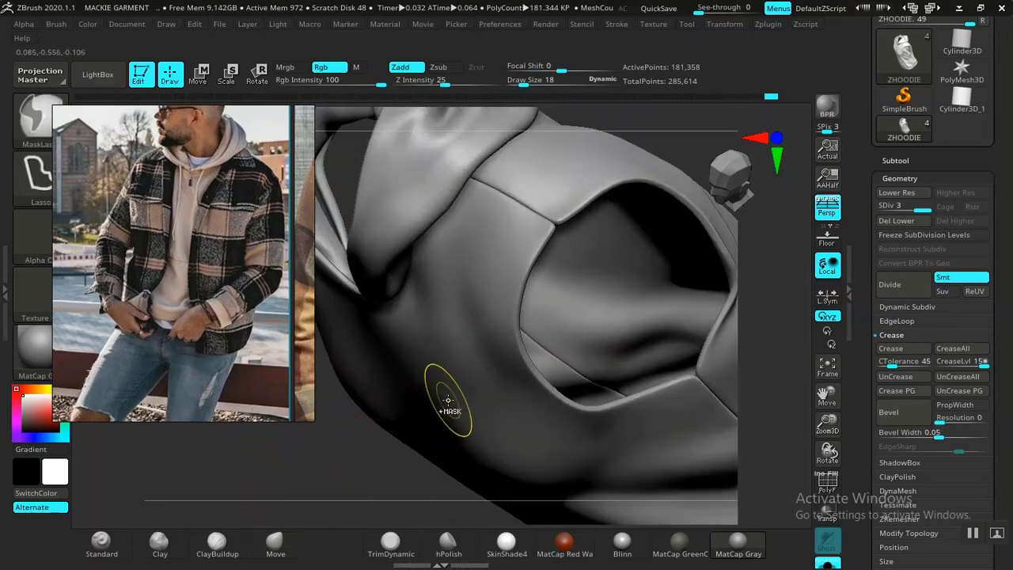
left_click(448, 402, "ctrl+shift")
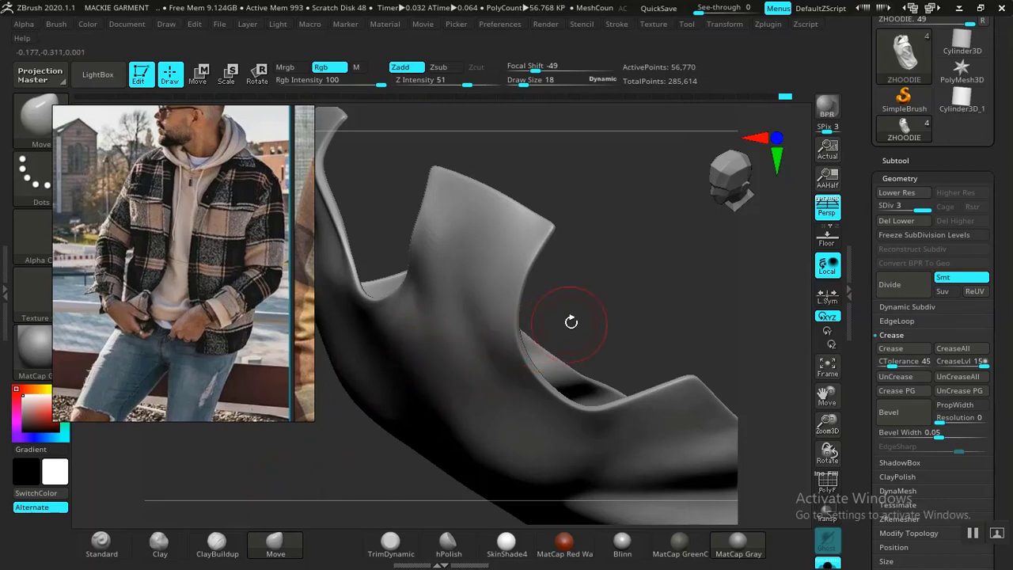
left_click(654, 220, "ctrl")
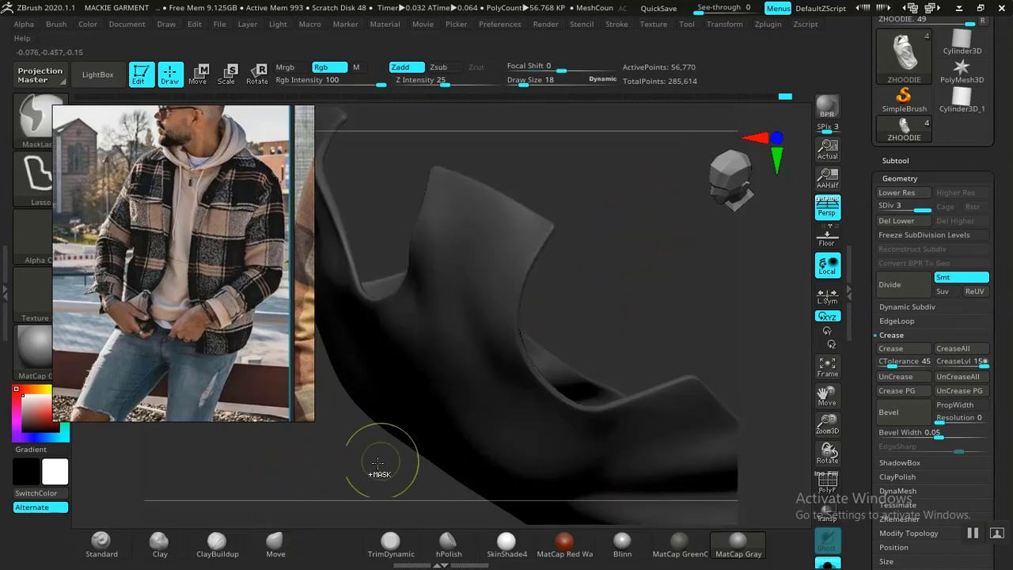
left_click(378, 463, "ctrl+shift")
left_click(354, 461, "ctrl")
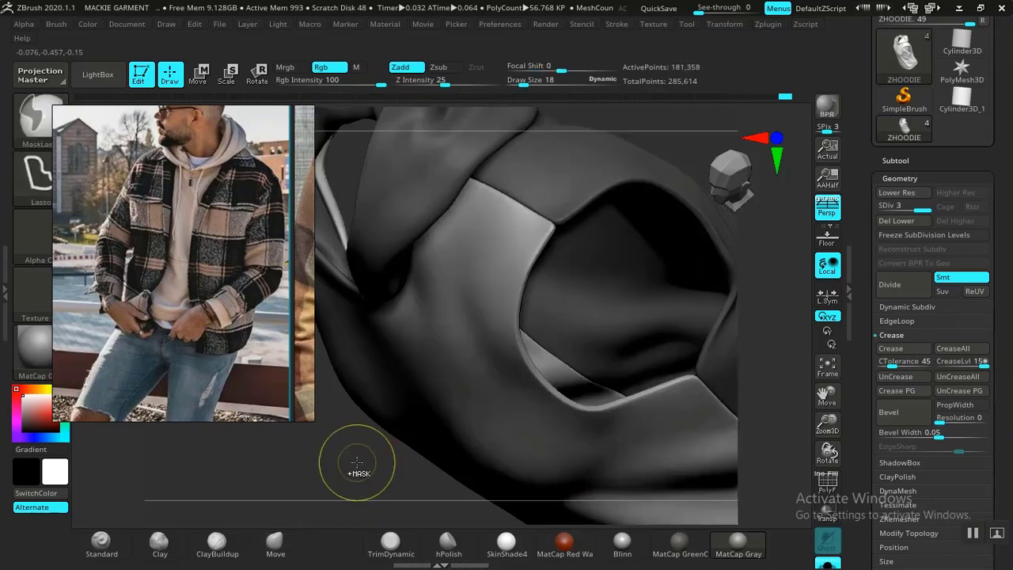
Set the brush size to 6 and nudge the front panel's shoulder corner at the armhole into line with the seam.
left_click_drag(668, 125, 583, 209, "alt")
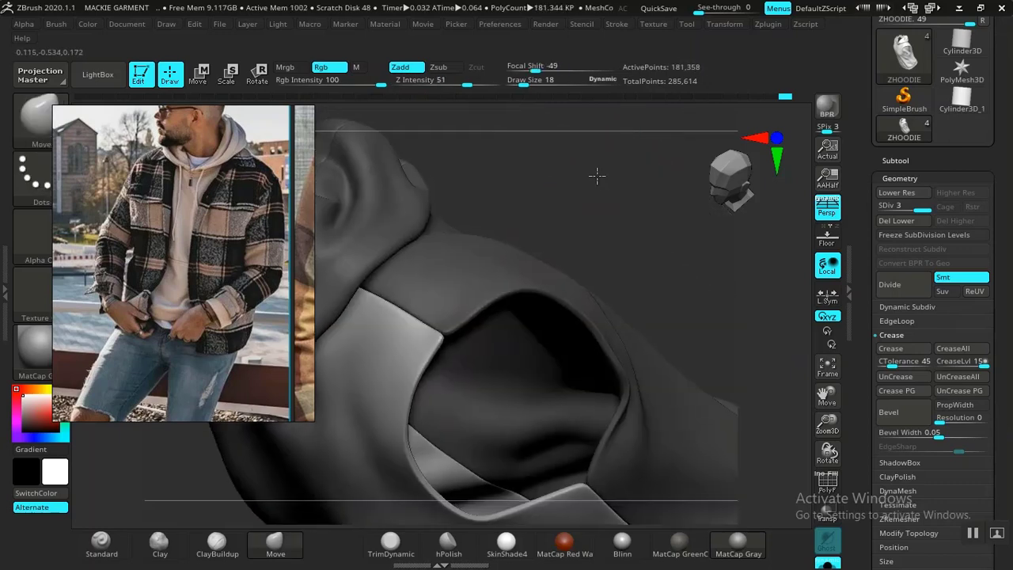
left_click_drag(597, 176, 574, 224, "alt")
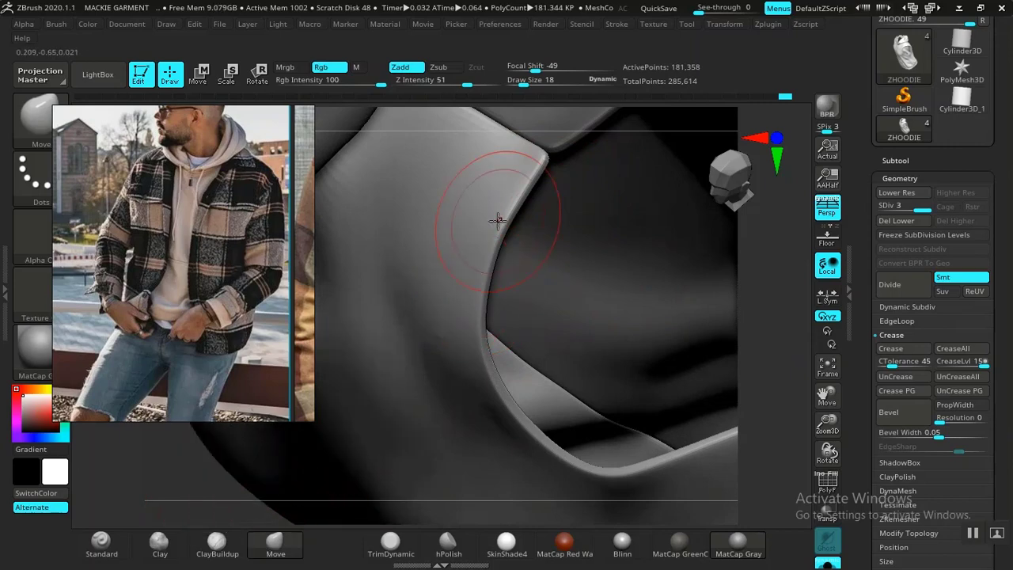
left_click_drag(797, 314, 680, 369)
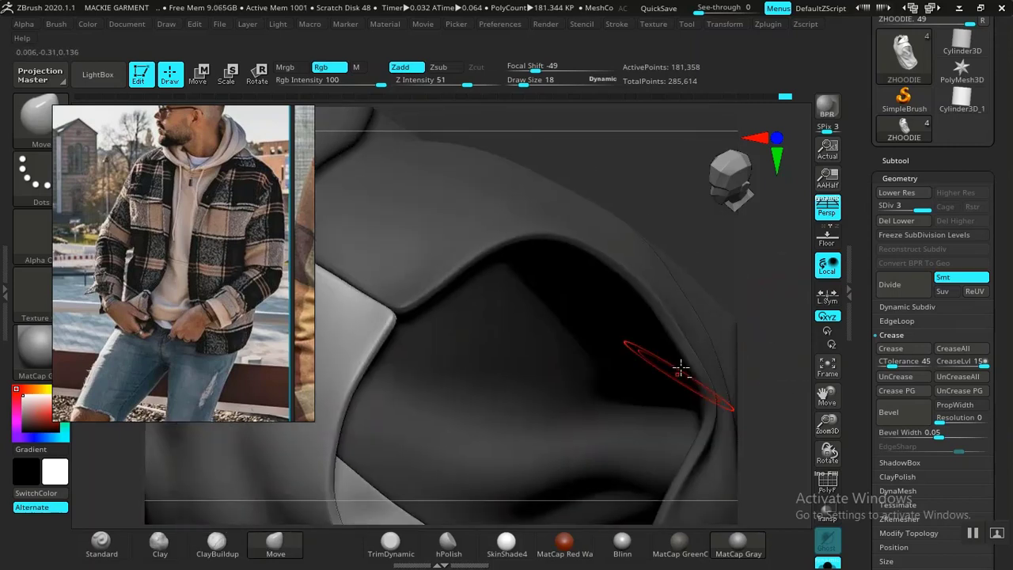
left_click_drag(716, 241, 716, 187, "alt")
left_click_drag(716, 187, 715, 274)
left_click_drag(610, 201, 699, 384, "alt")
right_click_drag(700, 384, 734, 339)
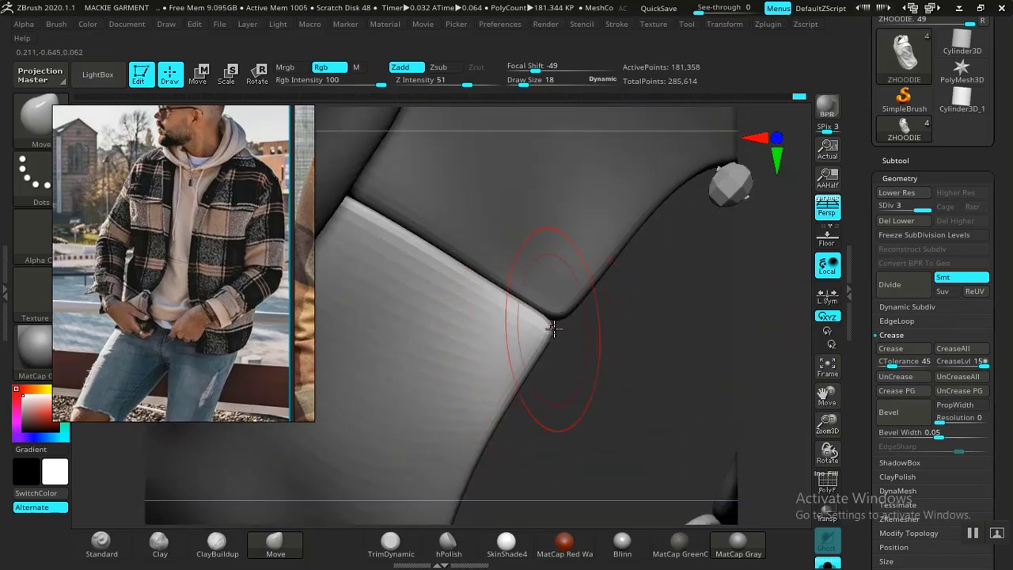
key("space")
left_click(554, 323)
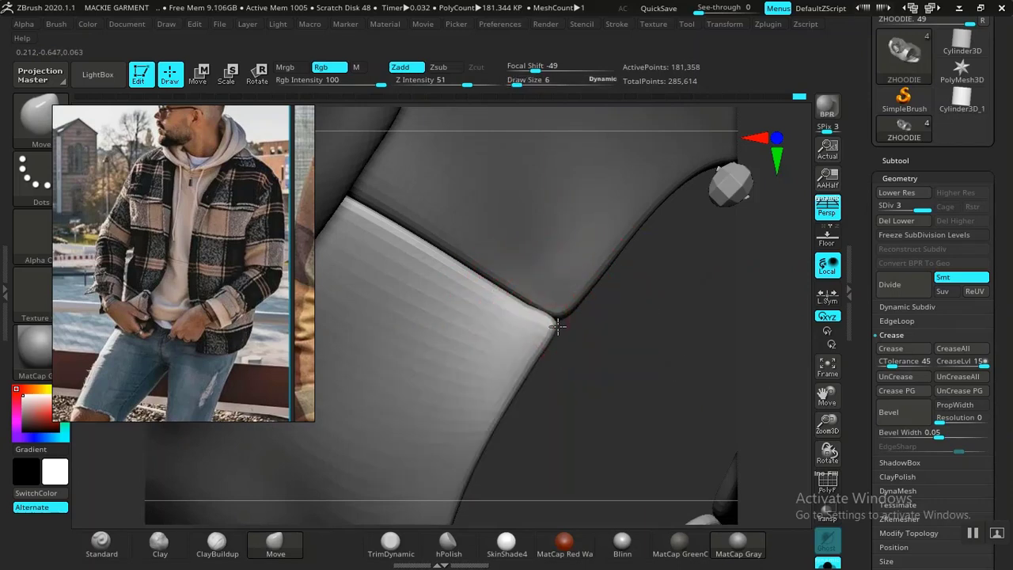
left_click_drag(559, 328, 556, 326)
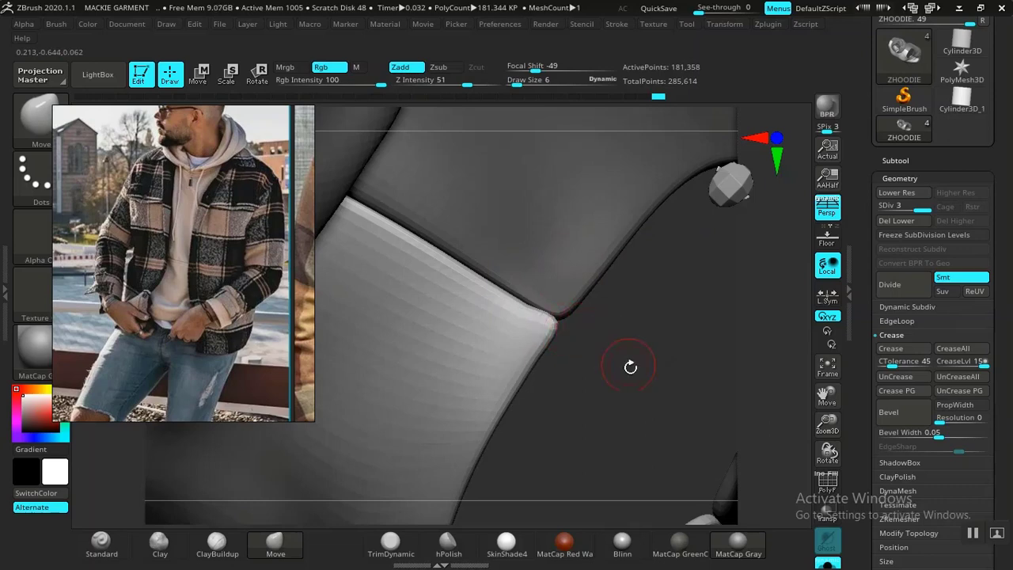
Save the project as MACKIE GARMENT.ZPR.
mouse_move(629, 366)
right_mouse_down("ctrl")
mouse_move(617, 373)
mouse_move(508, 274)
right_mouse_up("ctrl")
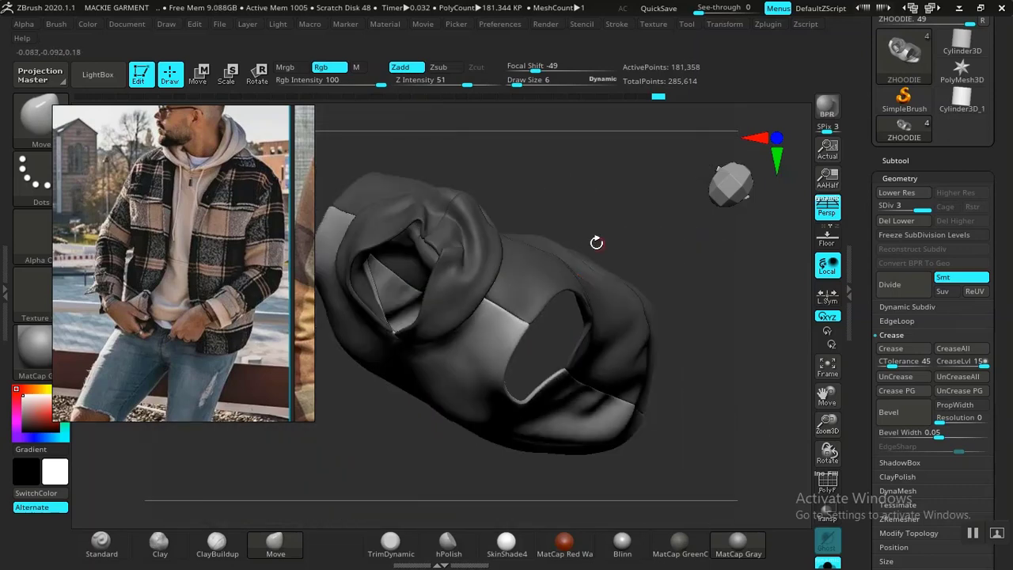
left_click_drag(590, 204, 406, 303)
mouse_move(411, 279)
right_mouse_down("ctrl")
mouse_move(448, 296)
mouse_move(509, 359)
right_mouse_up("ctrl")
key("ctrl+s")
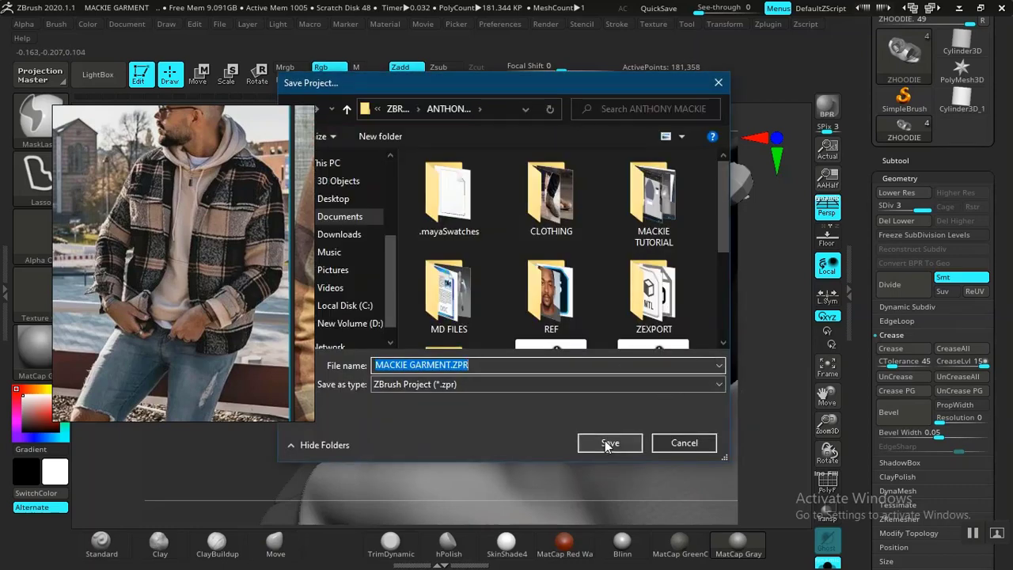
left_click(609, 443)
left_click(551, 286)
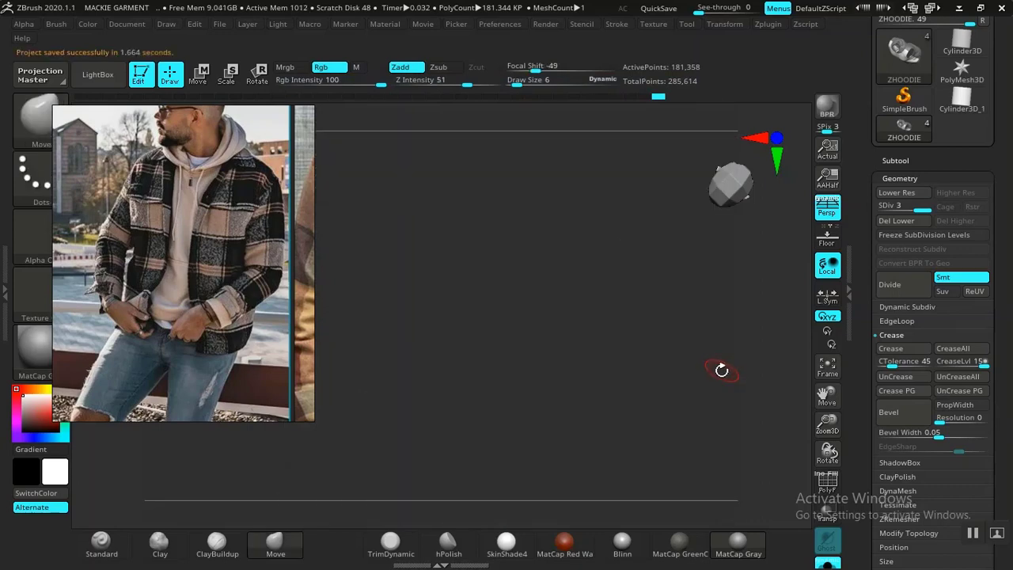
Pull the front panel's corner at the opposite armhole up to meet the shoulder seam using the Move brush.
left_click_drag(684, 306, 666, 305)
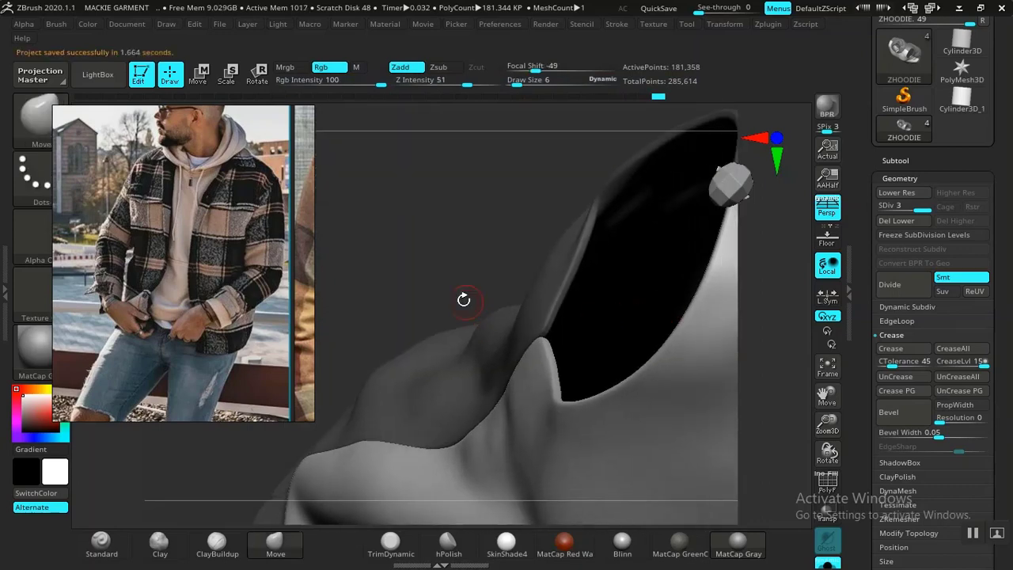
left_click_drag(472, 221, 327, 430, "alt")
left_click_drag(515, 270, 516, 367, "alt")
left_click_drag(439, 288, 253, 475, "alt")
left_click_drag(572, 267, 515, 190, "alt")
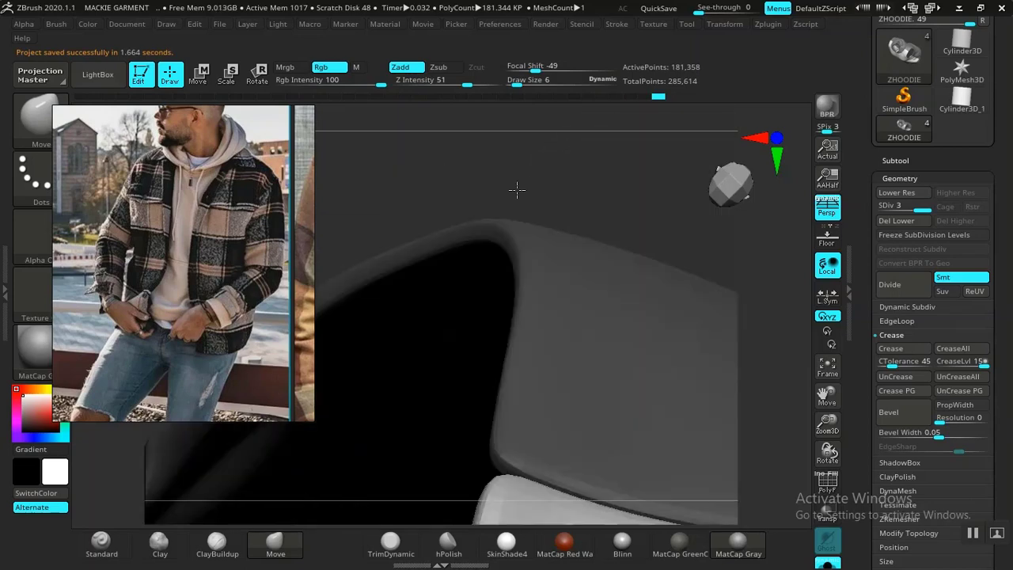
left_click_drag(483, 489, 489, 470)
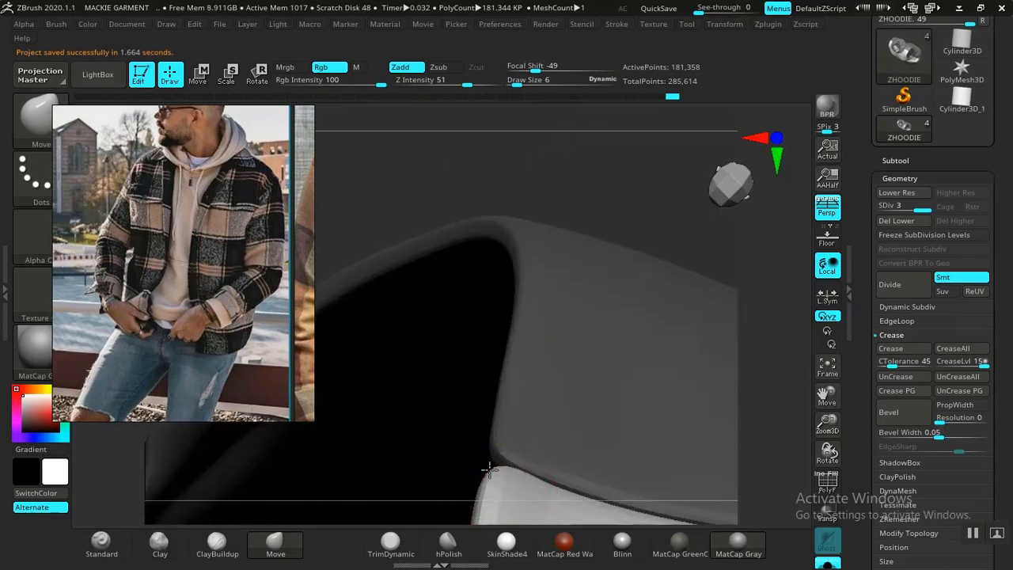
left_click_drag(644, 207, 624, 268)
left_click_drag(648, 146, 847, 32, "alt")
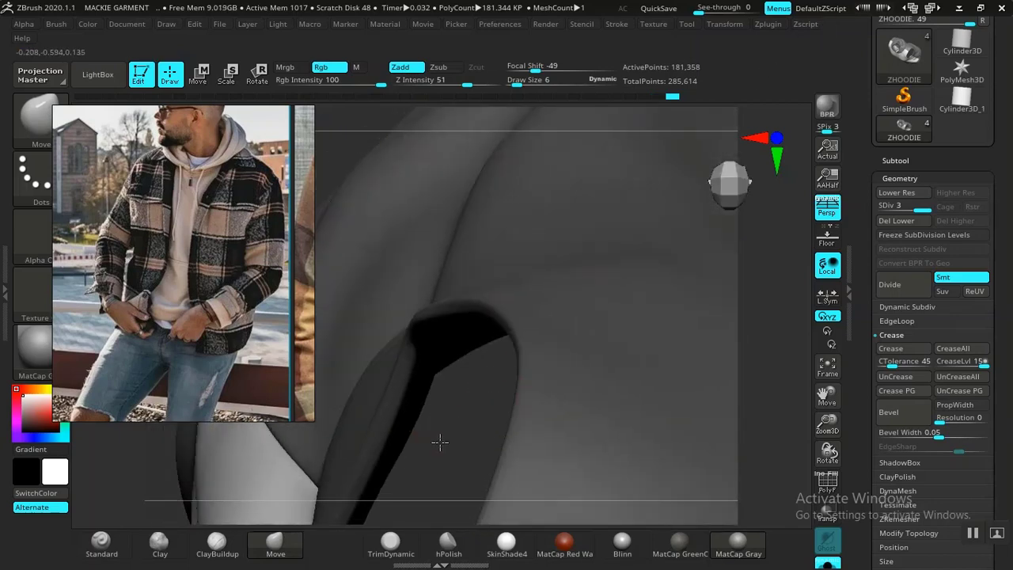
mouse_move(440, 443)
left_mouse_down()
mouse_move(464, 296)
mouse_move(491, 410)
mouse_move(474, 420)
left_mouse_up()
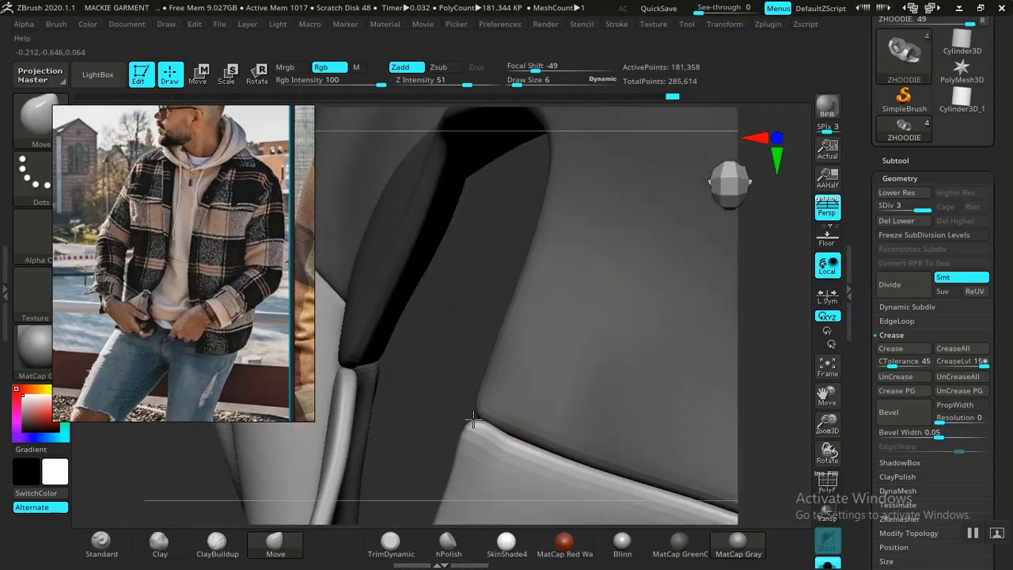
Invert the mask, align the back panel's shoulder corner at the armhole with the seam, and frame the whole hoodie from the front.
left_click(494, 379, "alt")
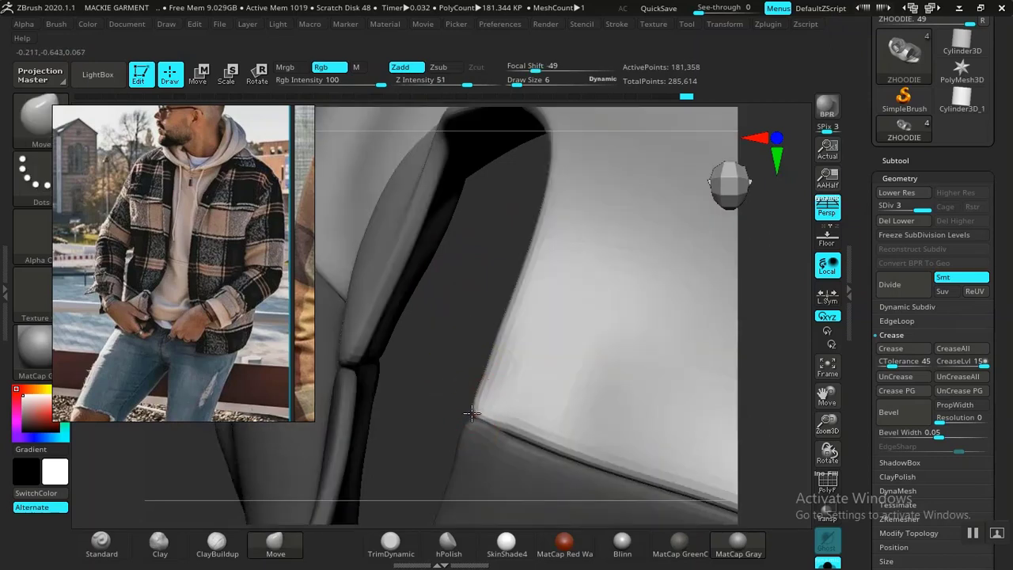
left_click_drag(441, 436, 388, 330, "alt")
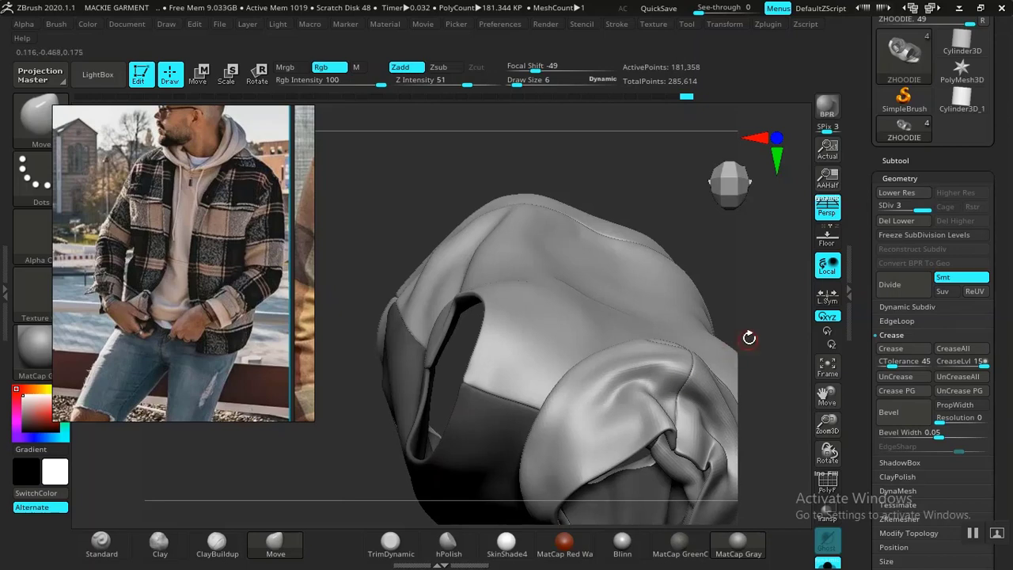
left_click_drag(661, 282, 439, 184, "alt")
left_click_drag(550, 319, 673, 461, "alt")
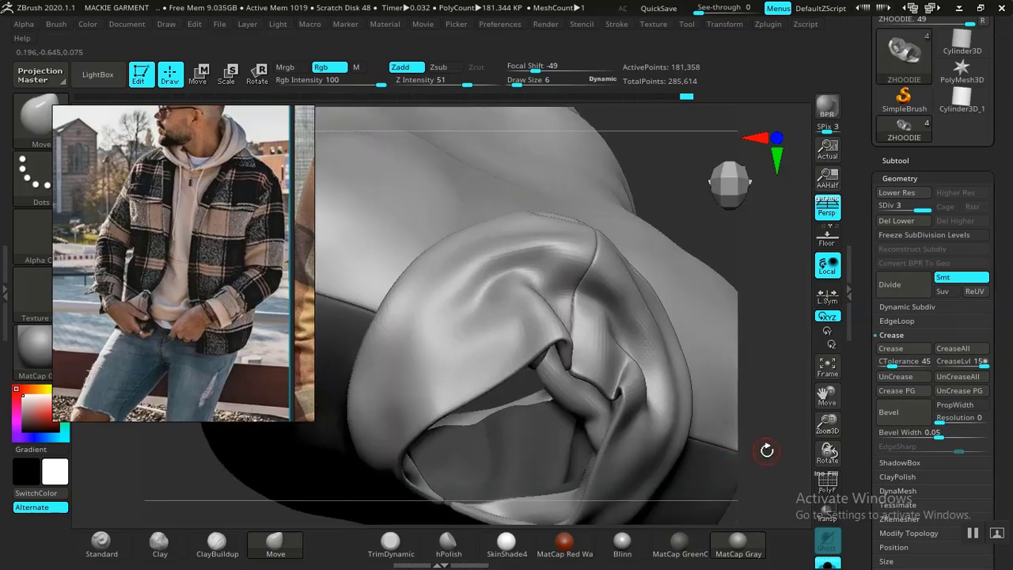
left_click_drag(767, 451, 425, 432, "alt")
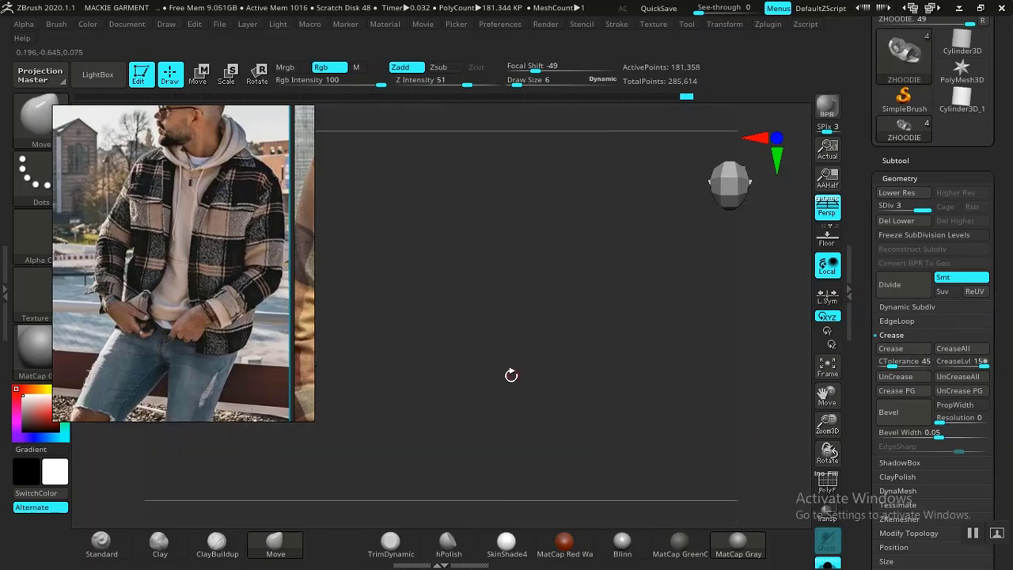
left_click_drag(512, 375, 502, 267)
key("f")
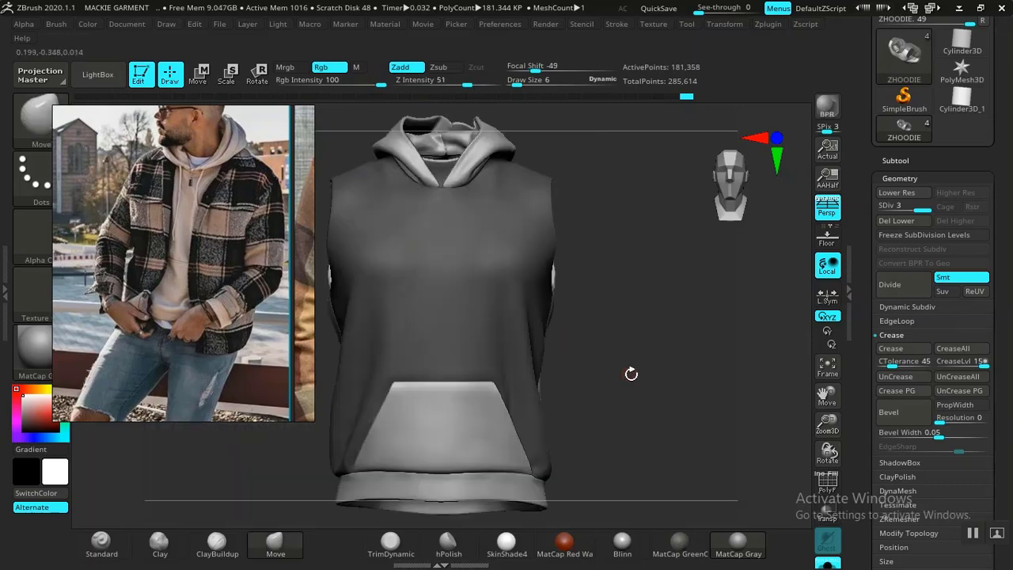
Adjust the hood's lower front corners at the base of the neckline with the Move brush.
left_click_drag(640, 396, 621, 500, "alt")
left_click_drag(669, 307, 705, 183, "alt")
left_click_drag(679, 350, 714, 388, "alt")
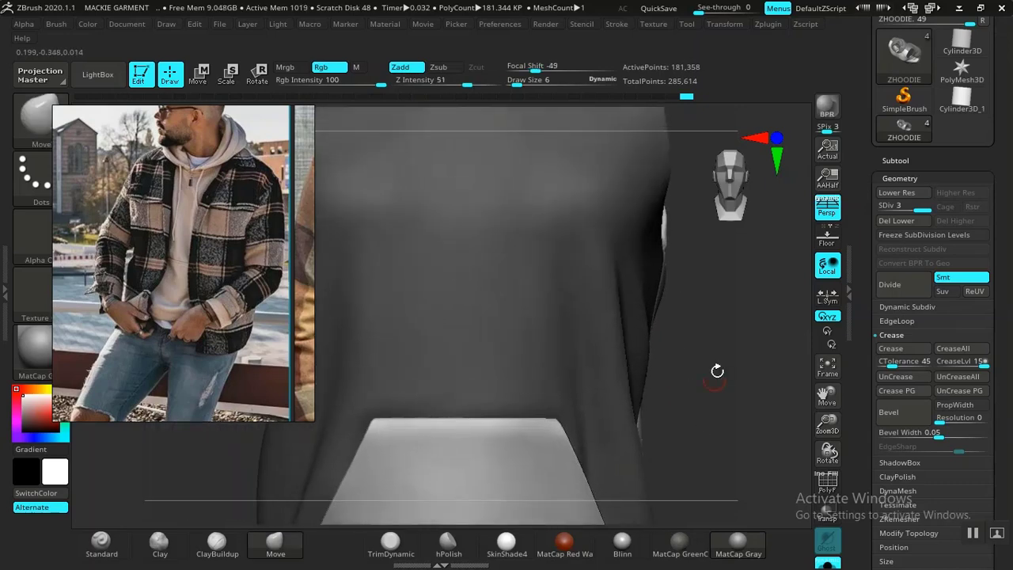
left_click_drag(729, 346, 696, 541, "alt")
left_click_drag(661, 262, 654, 426, "alt")
left_click_drag(654, 303, 679, 357, "alt")
left_click_drag(674, 507, 676, 383, "alt")
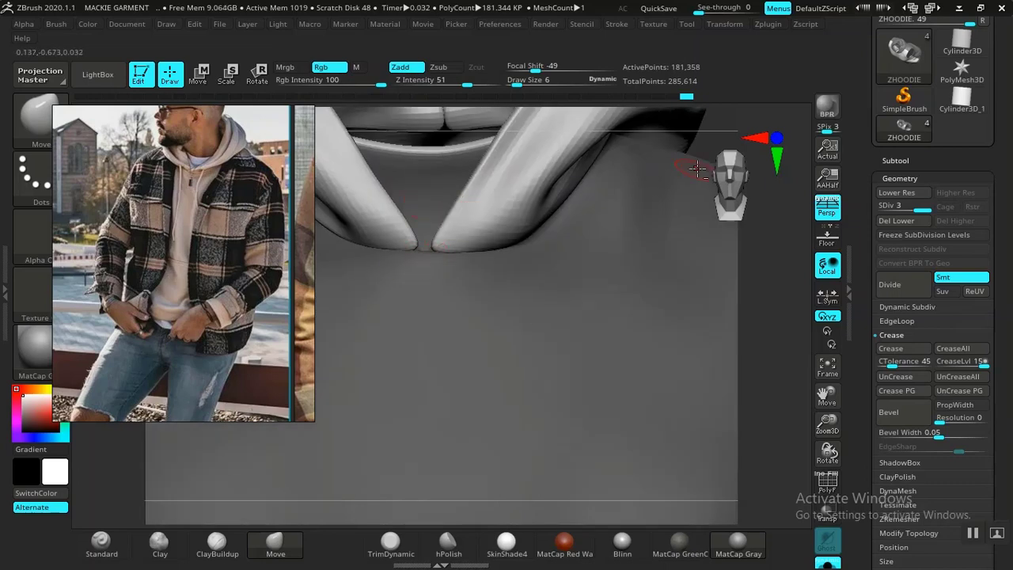
left_click_drag(721, 149, 742, 237, "alt")
left_click_drag(743, 510, 729, 431, "alt")
left_click_drag(794, 267, 780, 507, "alt")
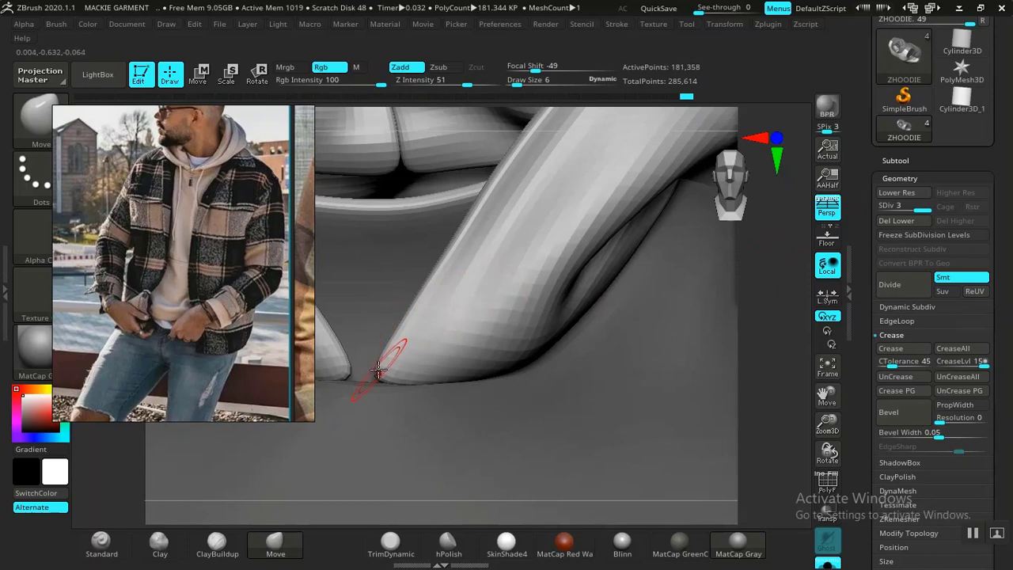
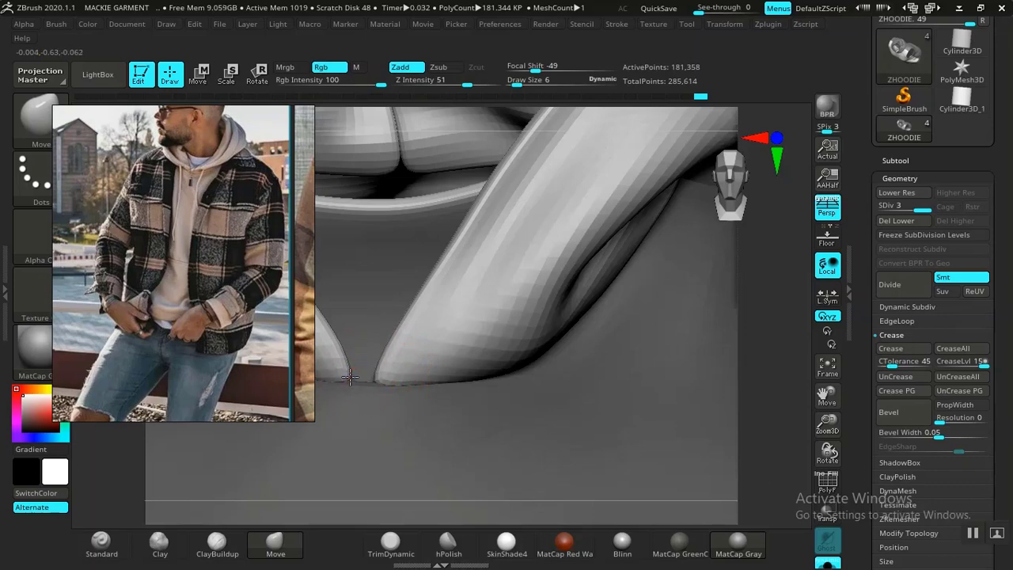
Adjust the corner of the hood's upper rim beside the centre seam with the Move brush.
left_click_drag(801, 369, 613, 312, "alt")
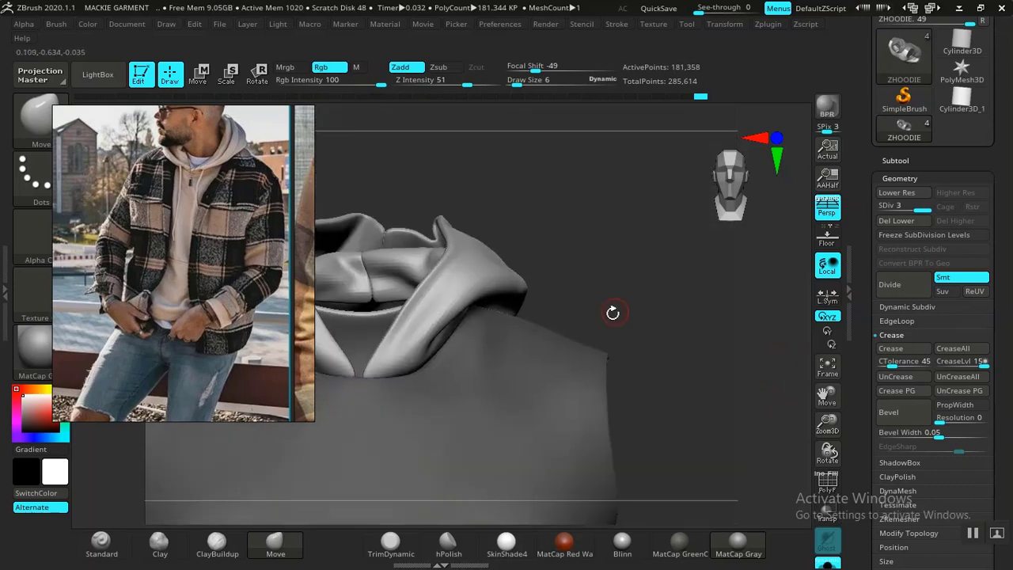
left_click_drag(570, 247, 586, 375, "alt")
left_click_drag(547, 274, 550, 336, "alt")
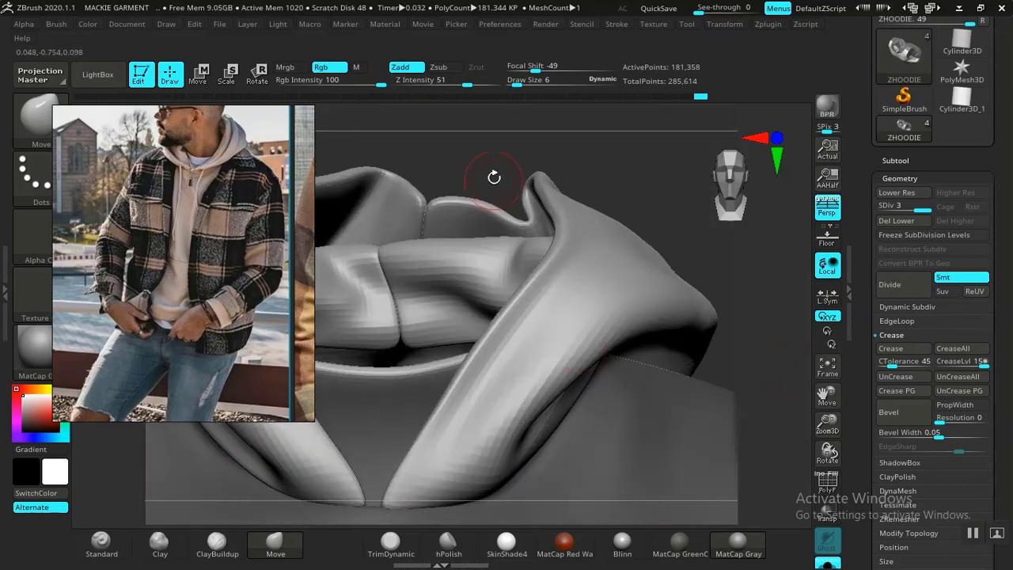
left_click_drag(489, 149, 527, 304, "alt")
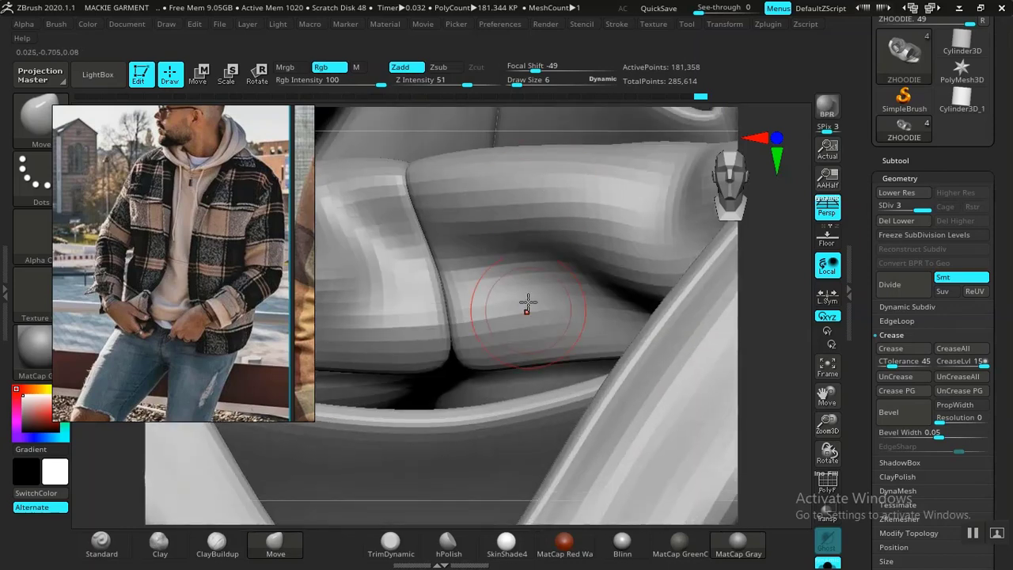
left_click_drag(758, 342, 695, 494, "alt")
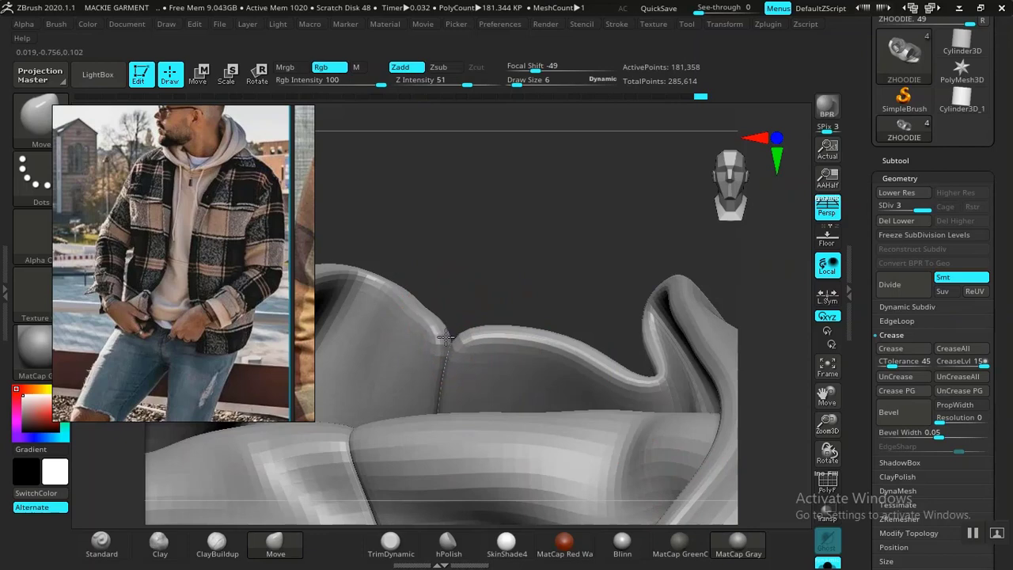
Mask everything except one half of the hood and pull its rim corner toward the centre seam.
key("ctrl")
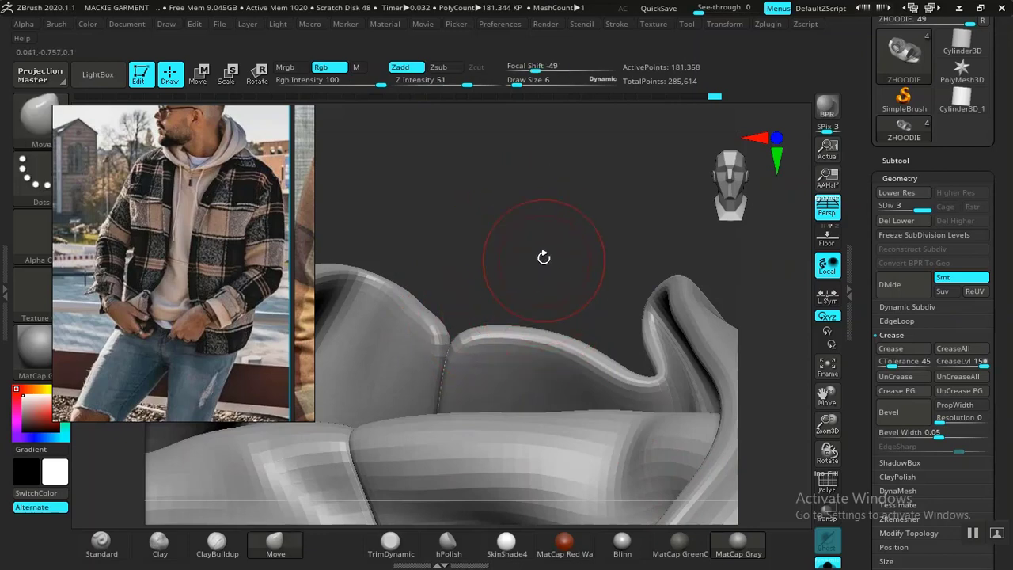
key("ctrl")
left_click(538, 365, "ctrl+shift")
left_click(598, 221, "ctrl")
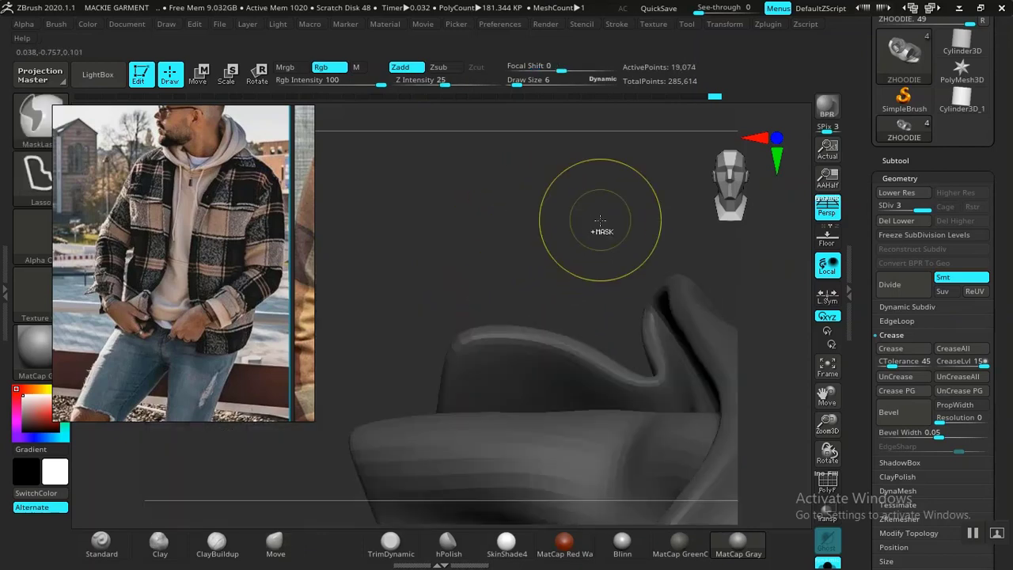
left_click(586, 222, "ctrl+shift")
left_click(588, 220, "ctrl")
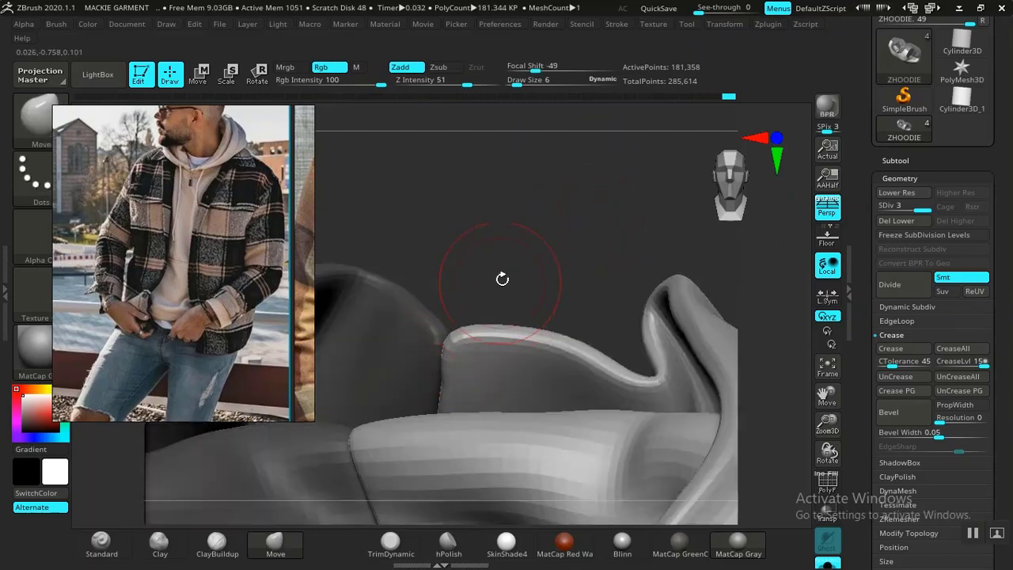
Invert the mask, adjust the other half's rim corner at the hood's centre seam, and clear the mask.
left_click(512, 260, "ctrl")
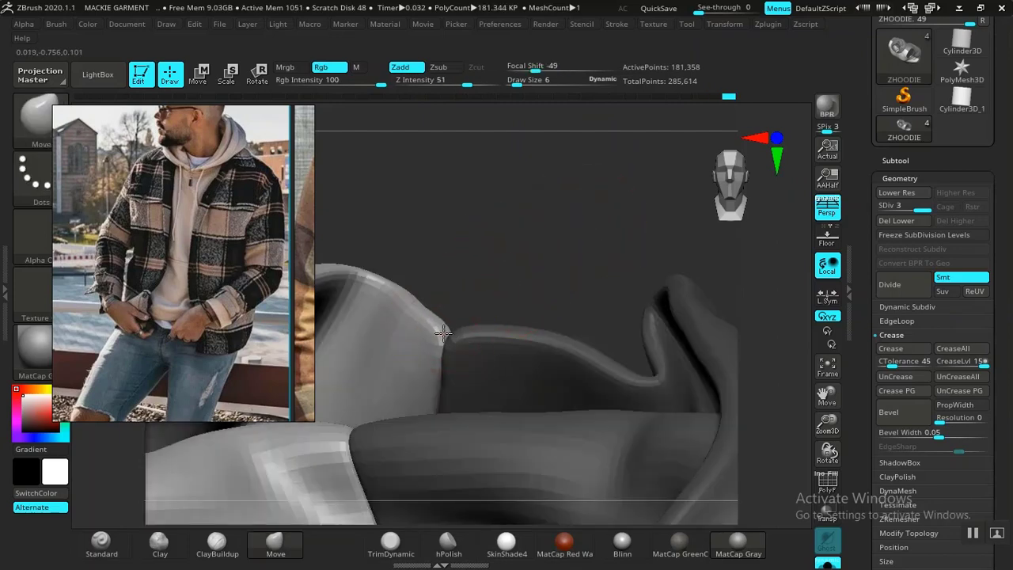
left_click_drag(545, 293, 487, 294)
left_click(597, 277, "ctrl")
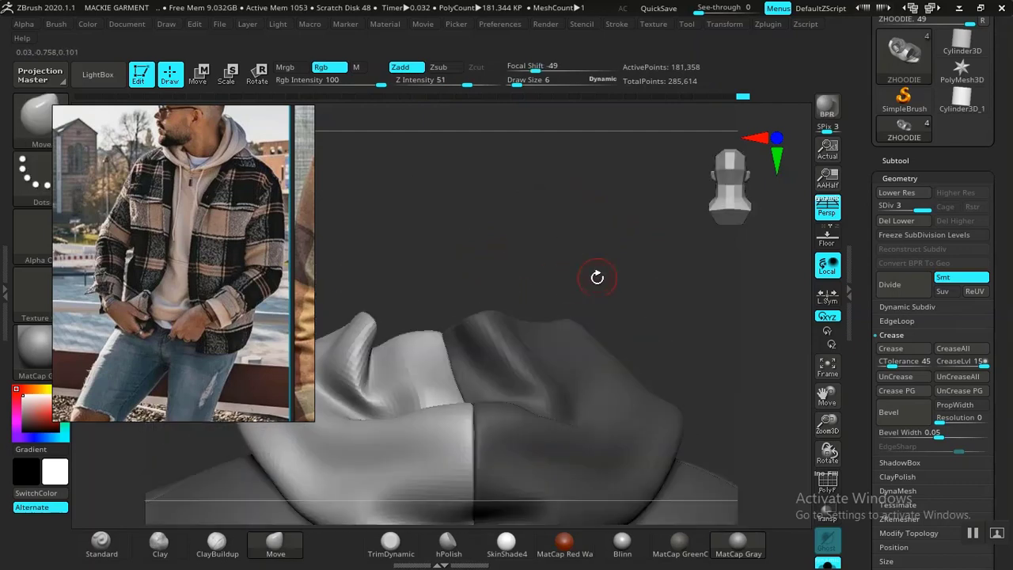
Inspect the hood's centre seam, rim and lower edge, and the hoodie's back for remaining gaps.
left_click_drag(702, 381, 661, 310, "alt")
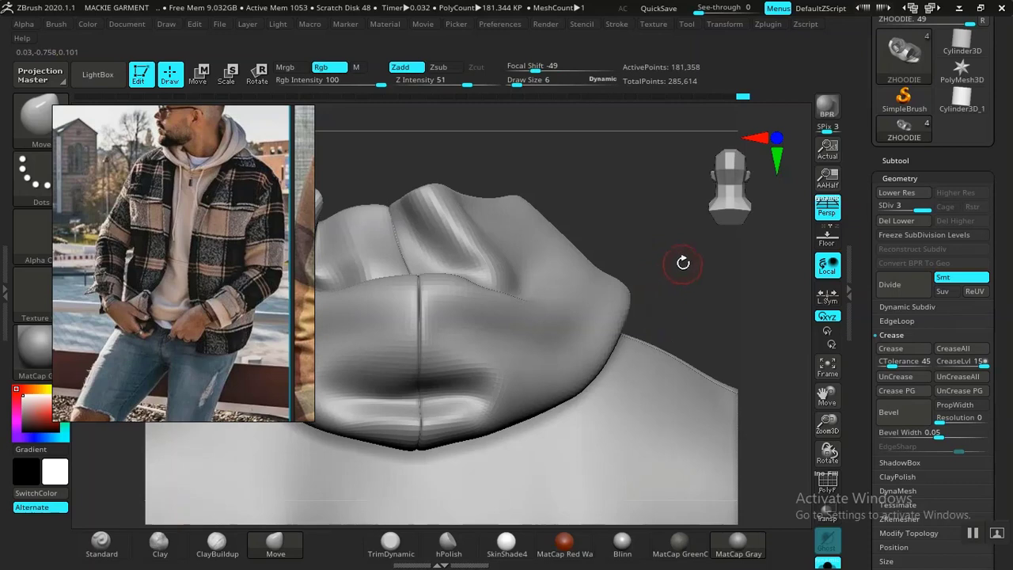
left_click_drag(683, 263, 685, 388, "alt")
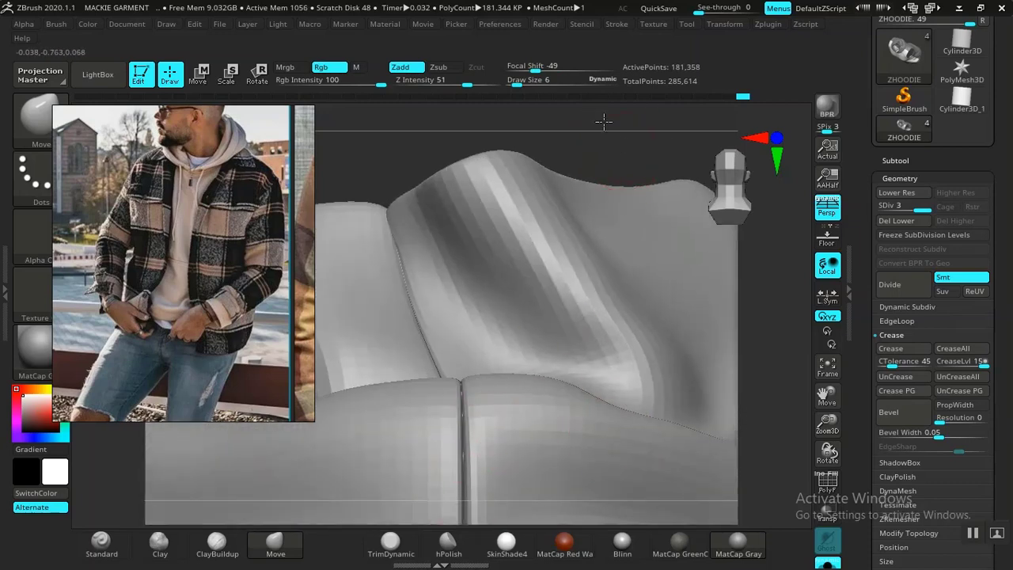
left_click_drag(748, 396, 691, 237, "alt")
left_click_drag(771, 377, 726, 158, "alt")
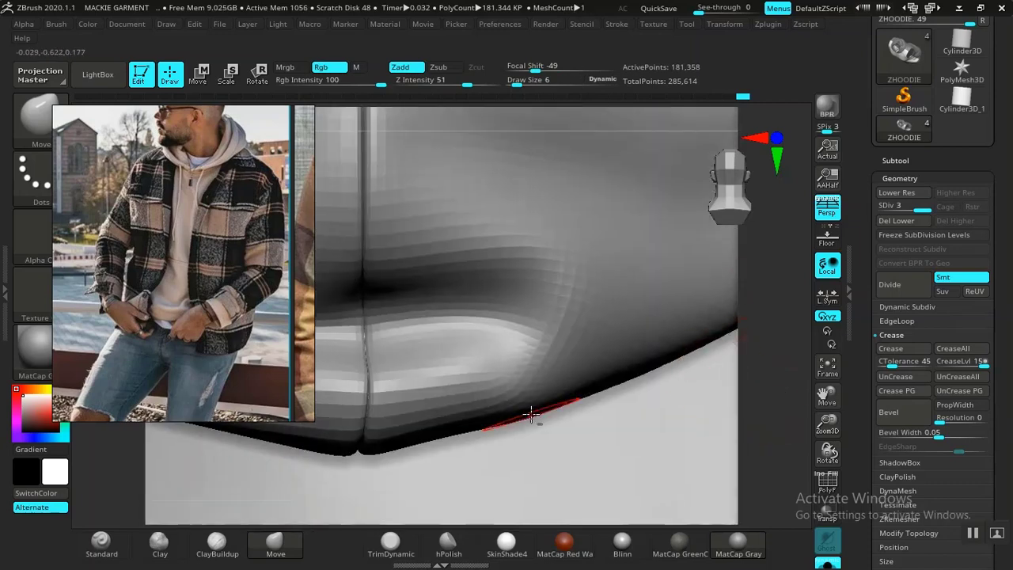
left_click_drag(773, 342, 780, 264)
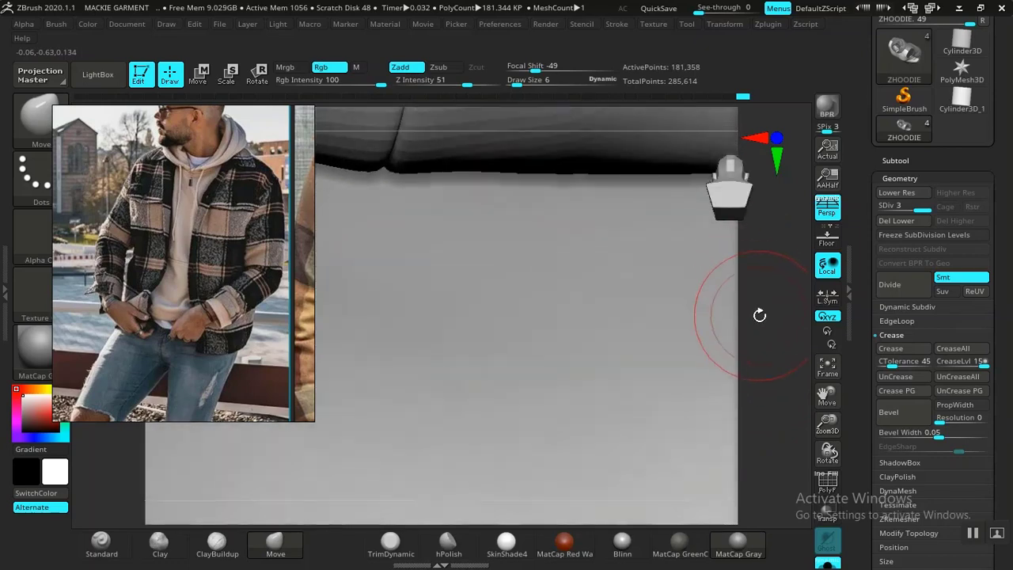
left_click_drag(760, 315, 643, 208, "alt")
key("f")
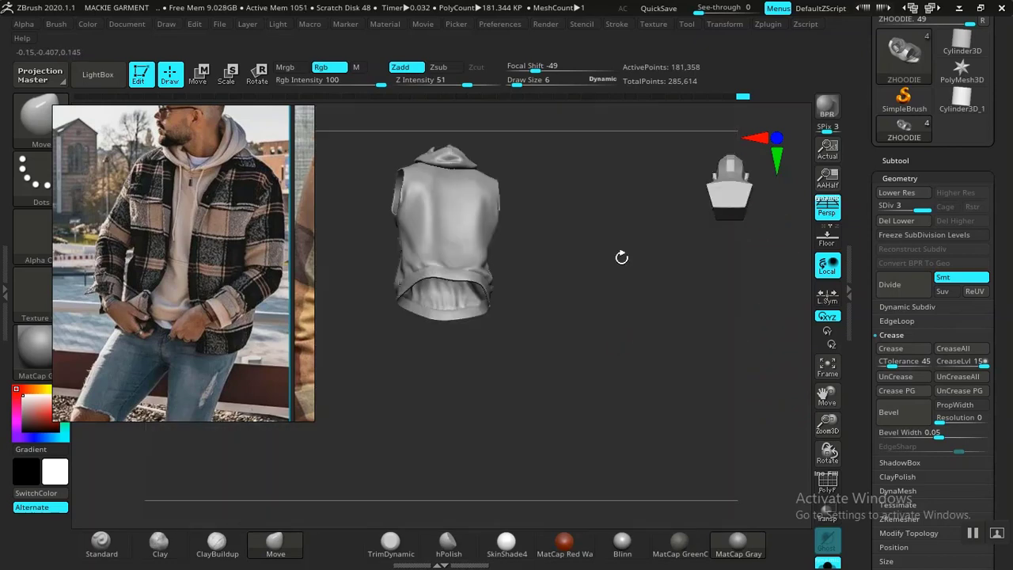
left_click_drag(622, 258, 616, 388, "alt")
left_click_drag(629, 314, 626, 432)
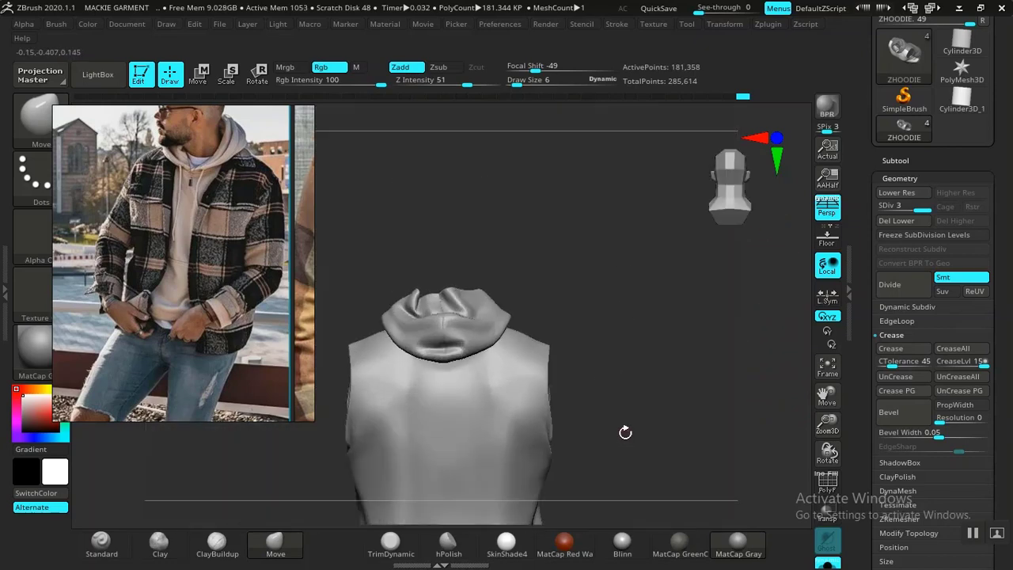
left_click_drag(652, 346, 659, 396, "alt")
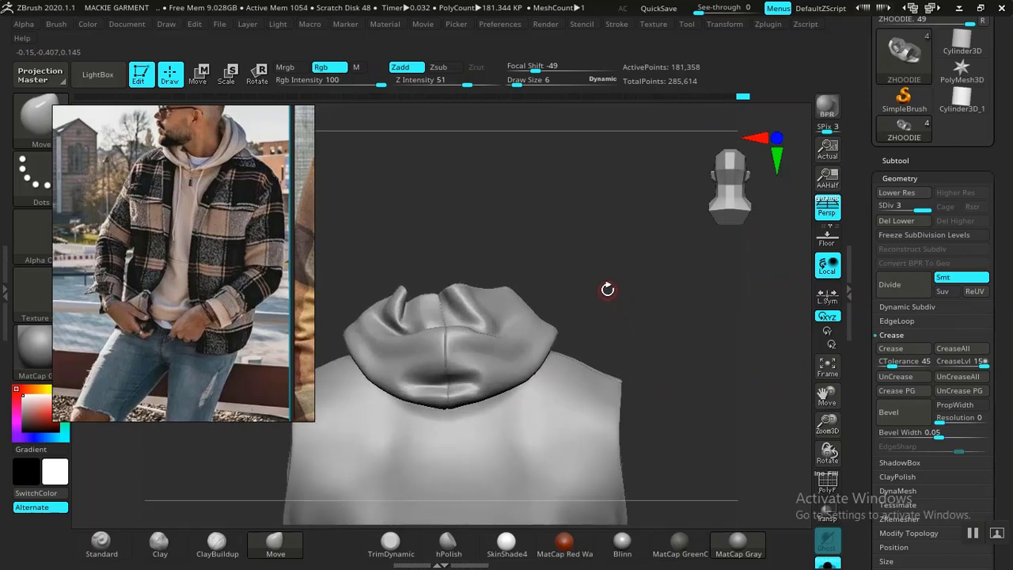
left_click_drag(593, 269, 683, 236)
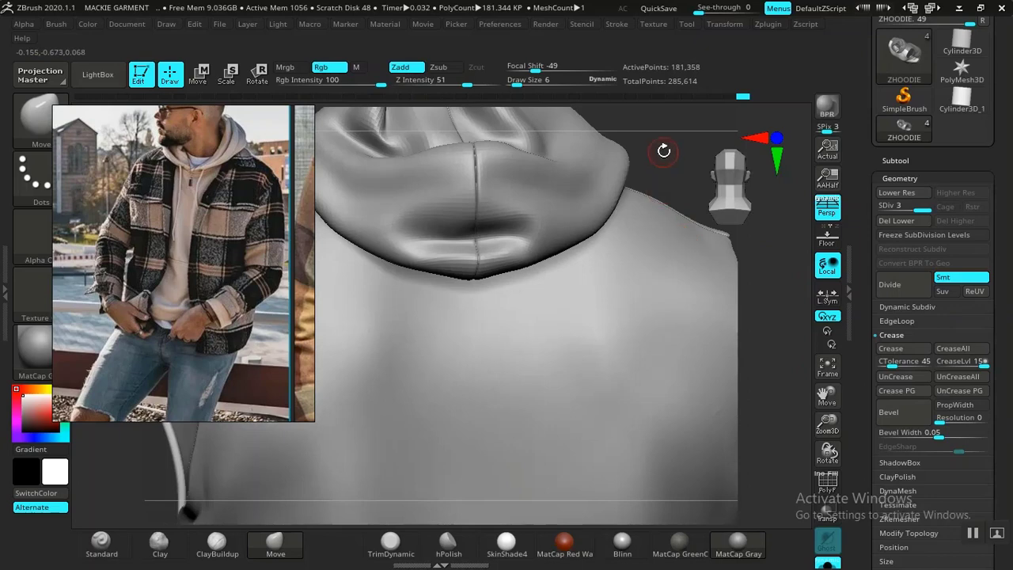
left_click_drag(663, 151, 631, 338, "alt")
left_click_drag(627, 251, 679, 353, "alt")
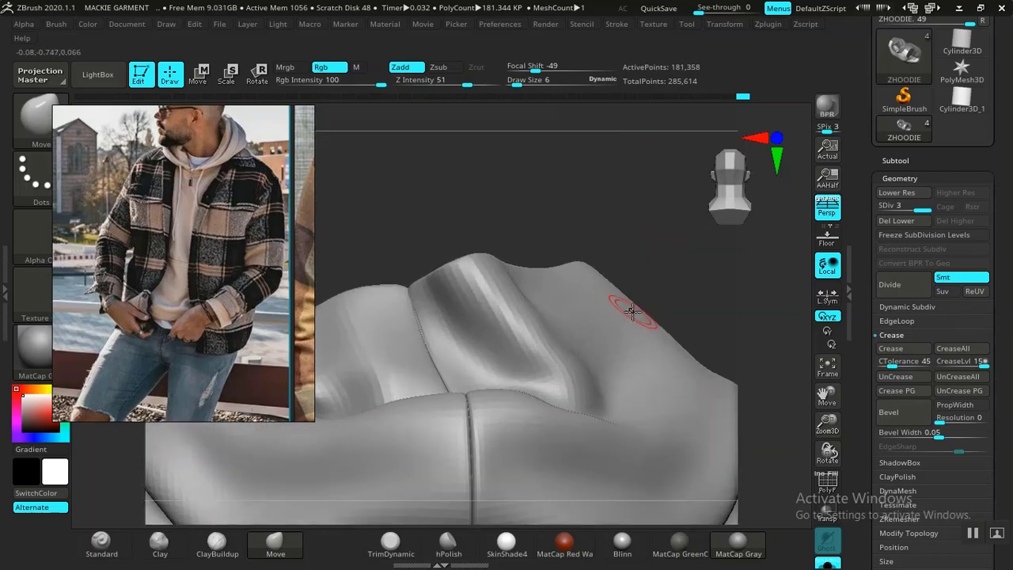
Open the masking options for the hoodie.
left_click_drag(858, 418, 855, 252)
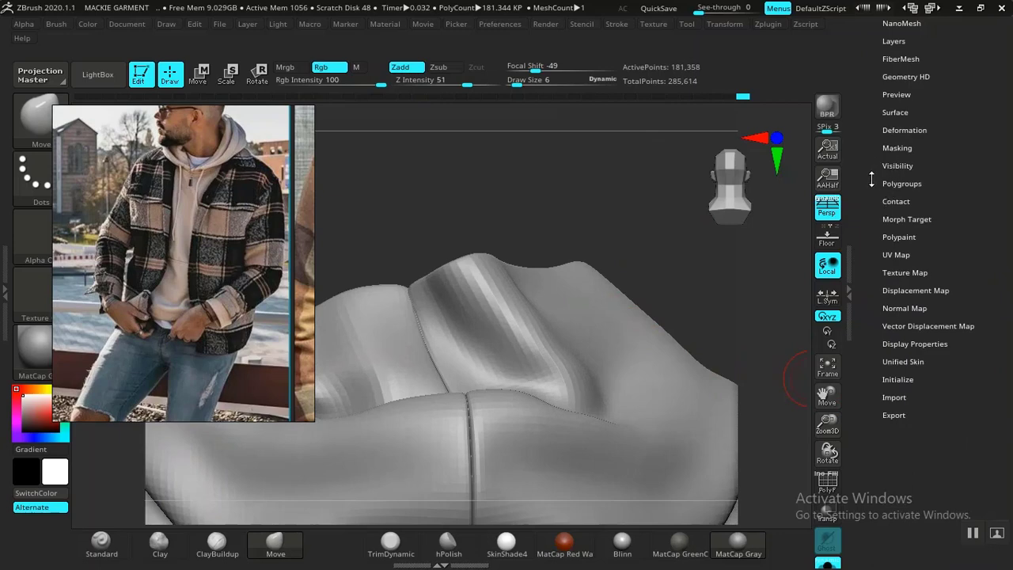
left_click_drag(871, 179, 900, 200)
left_click(897, 192)
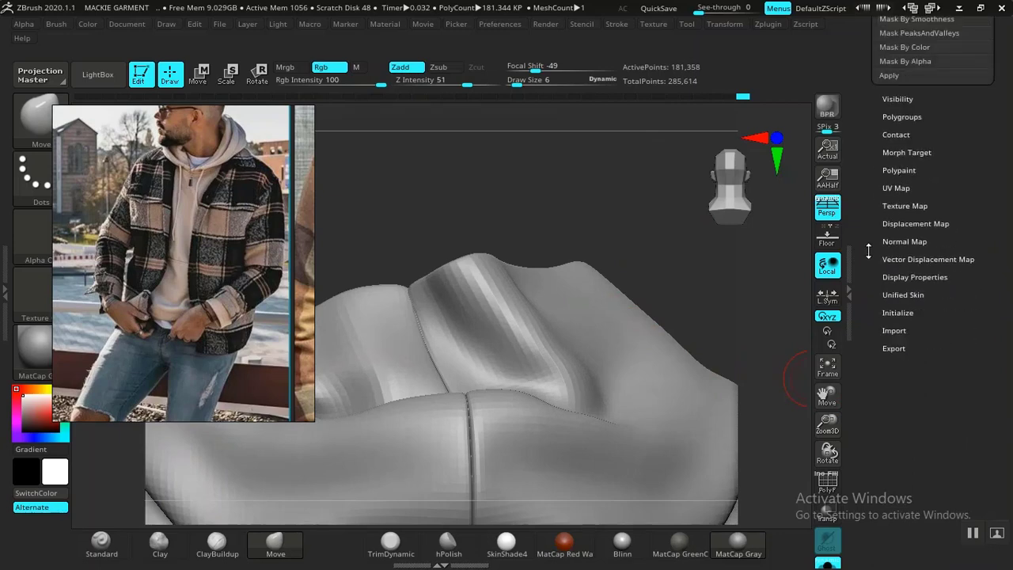
left_click_drag(868, 251, 855, 386)
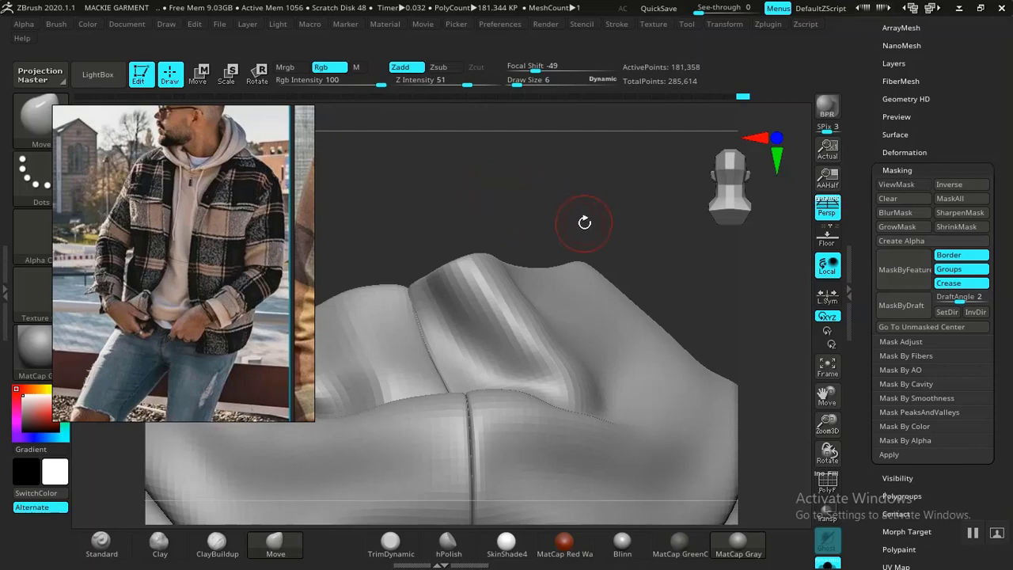
Isolate the front panel at the armhole, mask it, show the whole hoodie again and invert the mask so only that panel is editable.
left_click_drag(585, 223, 553, 63, "alt")
left_click_drag(654, 174, 547, 109, "alt")
left_click_drag(654, 325, 658, 203, "alt")
left_click_drag(665, 295, 531, 278)
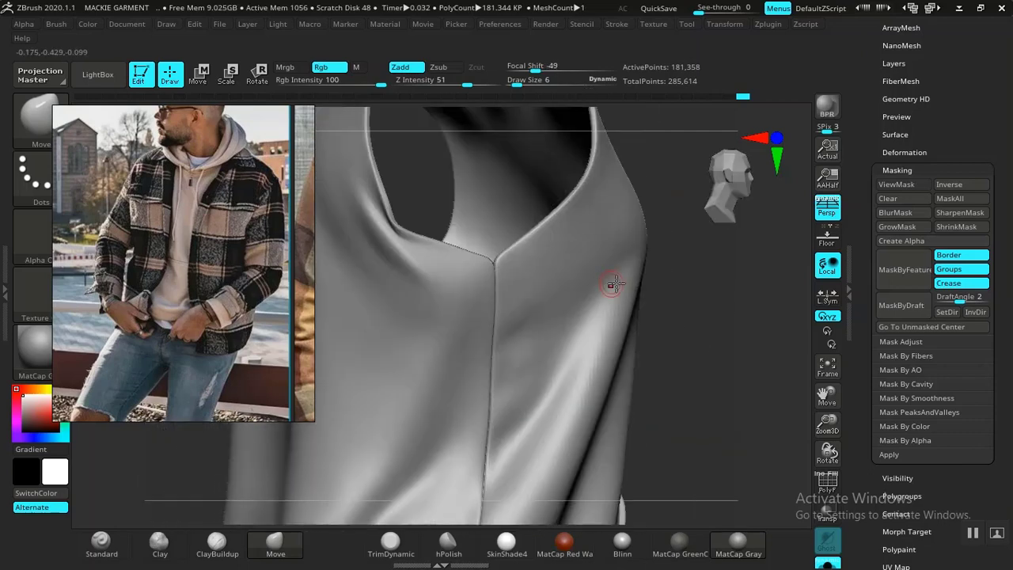
left_click_drag(699, 289, 703, 380, "alt")
left_click(634, 426, "ctrl+shift")
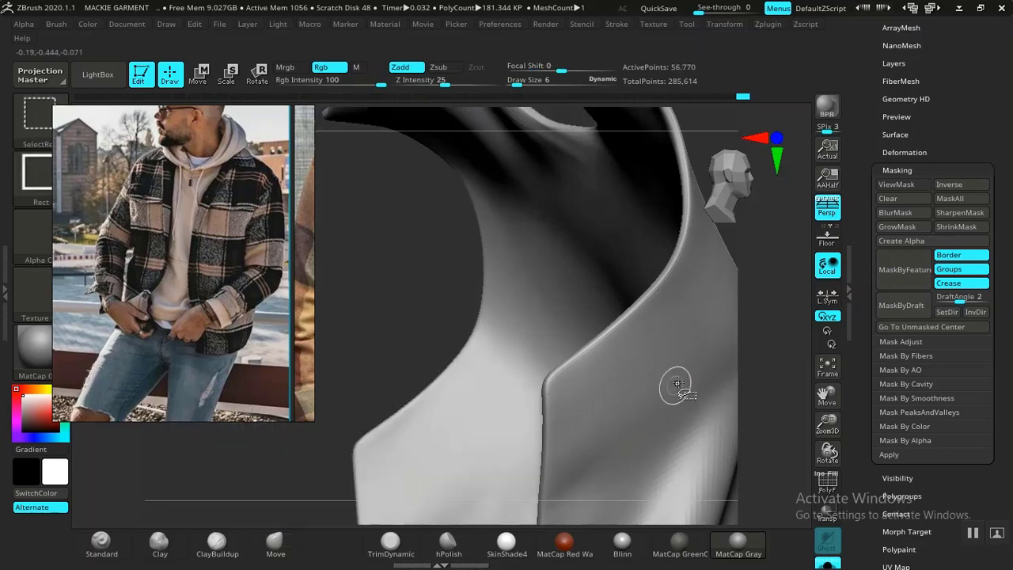
left_click_drag(769, 288, 658, 205)
left_click(730, 261, "ctrl")
left_click(725, 258, "ctrl+shift")
left_click(727, 262, "ctrl")
Set the Move brush's draw size to 9 and adjust the front panel's underarm corner at the side seam.
left_click_drag(702, 335, 717, 432)
left_click_drag(762, 355, 824, 447, "alt")
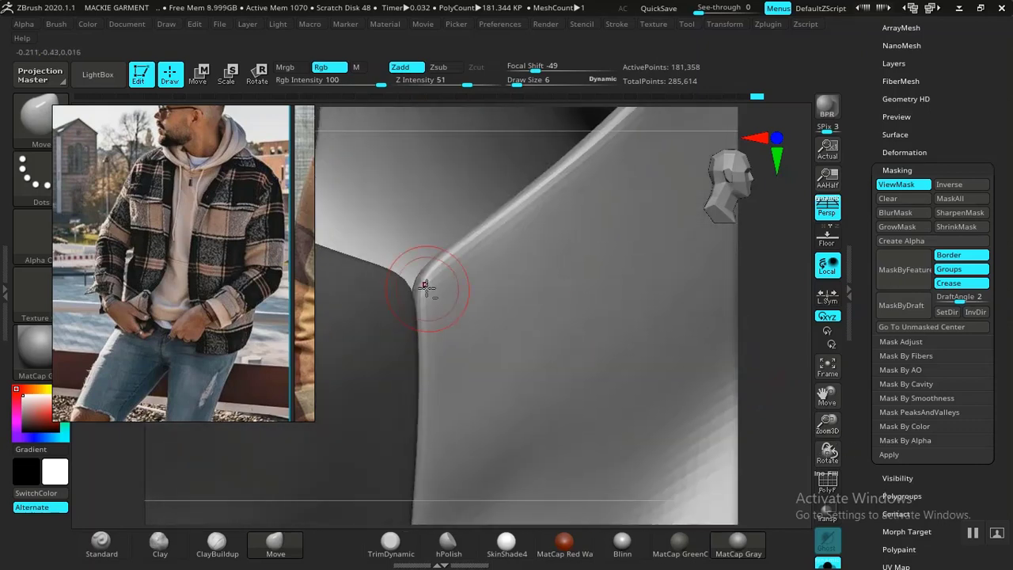
key("space")
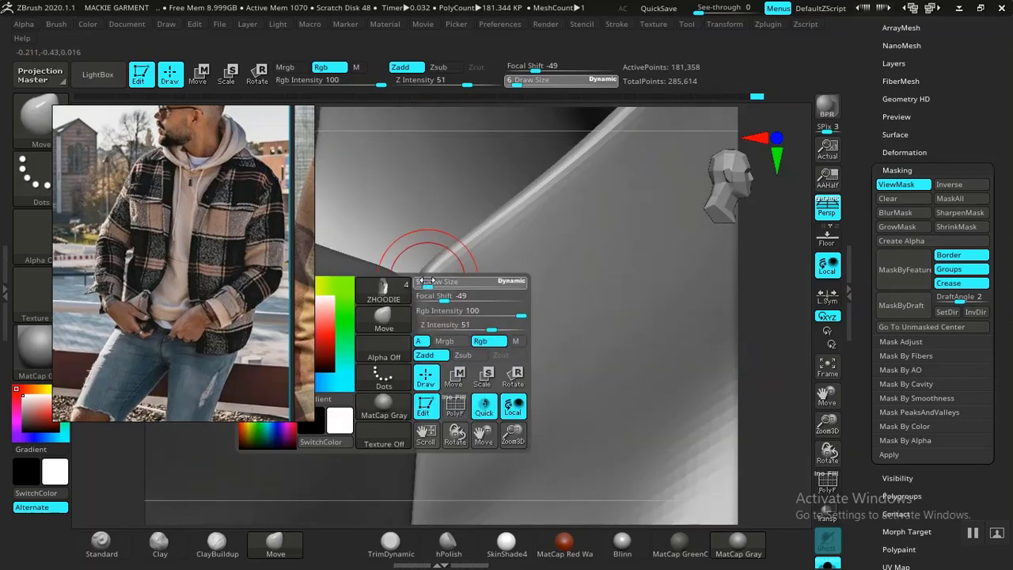
left_click_drag(428, 281, 431, 281)
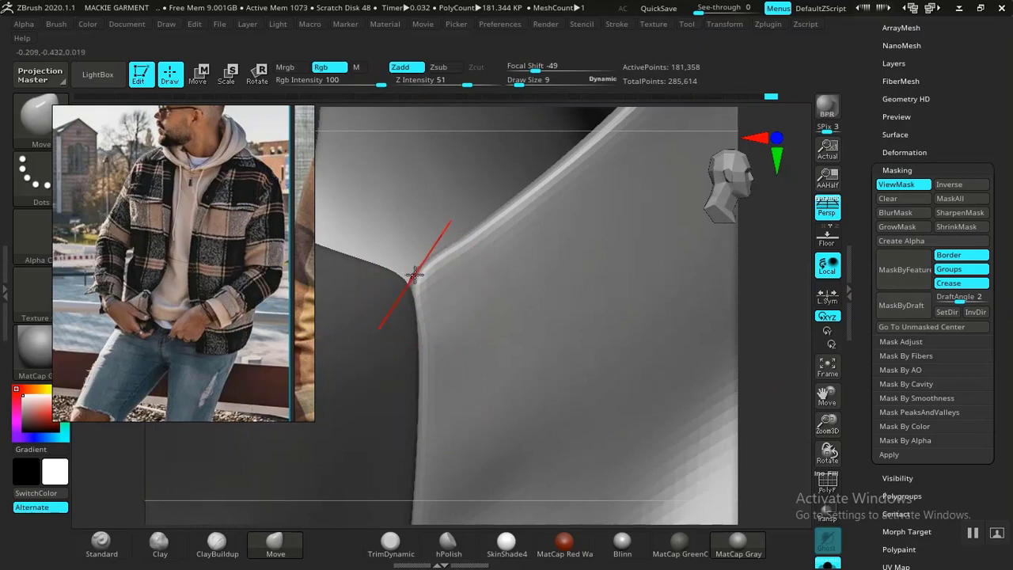
Invert the mask and adjust the back panel's underarm corner to meet the front panel at the side seam.
mouse_move(774, 321)
right_mouse_down("ctrl")
mouse_move(661, 274)
mouse_move(678, 369)
mouse_move(661, 455)
right_mouse_up("ctrl")
key("space")
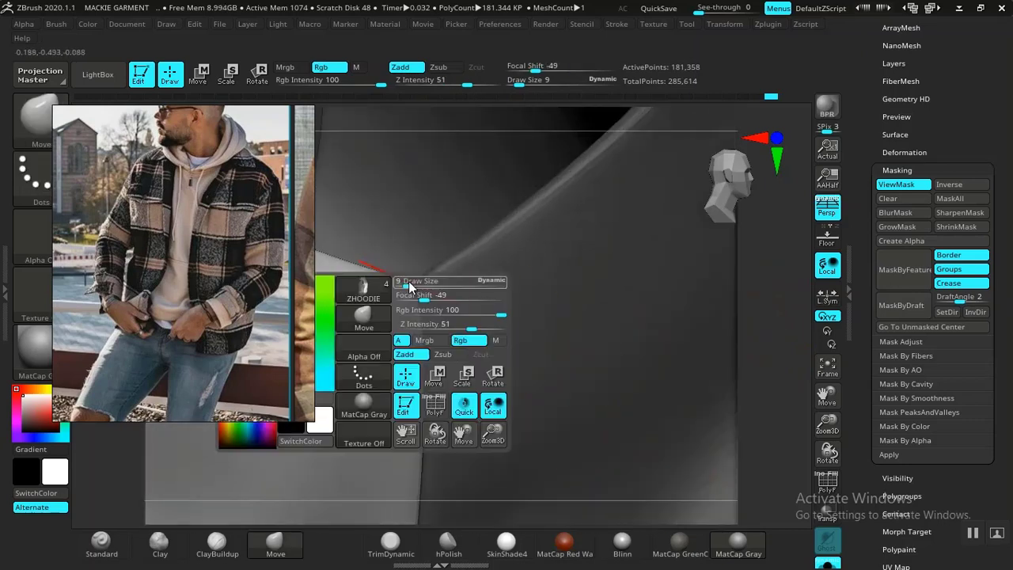
right_click_drag(783, 324, 776, 348)
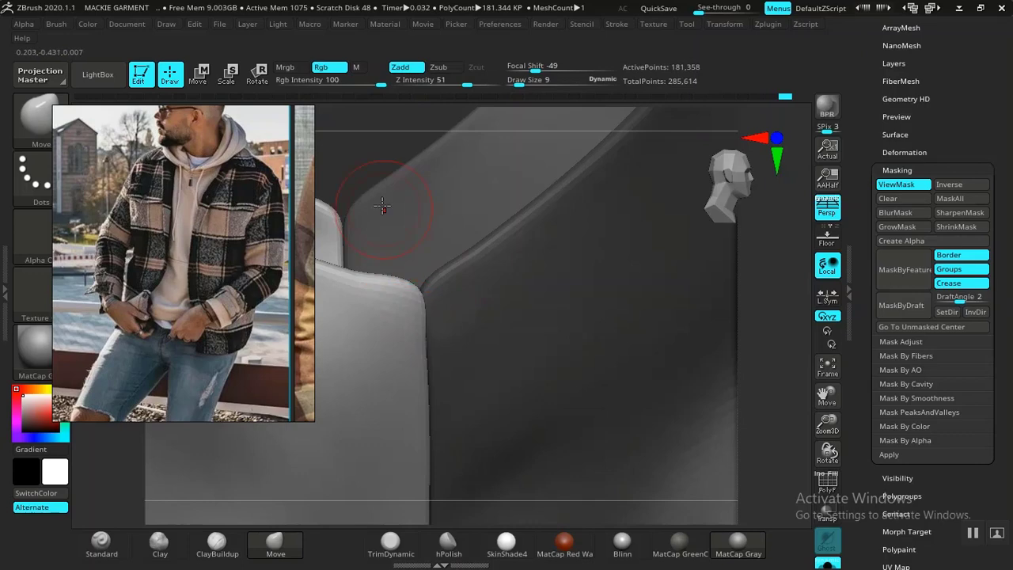
right_click_drag(361, 168, 297, 94, "ctrl")
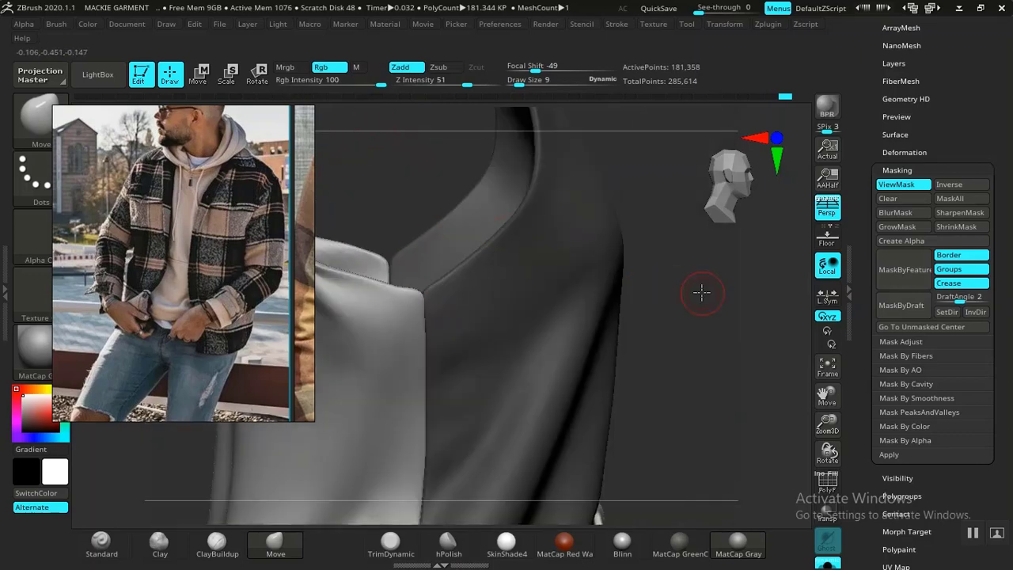
right_click_drag(703, 293, 704, 410, "ctrl")
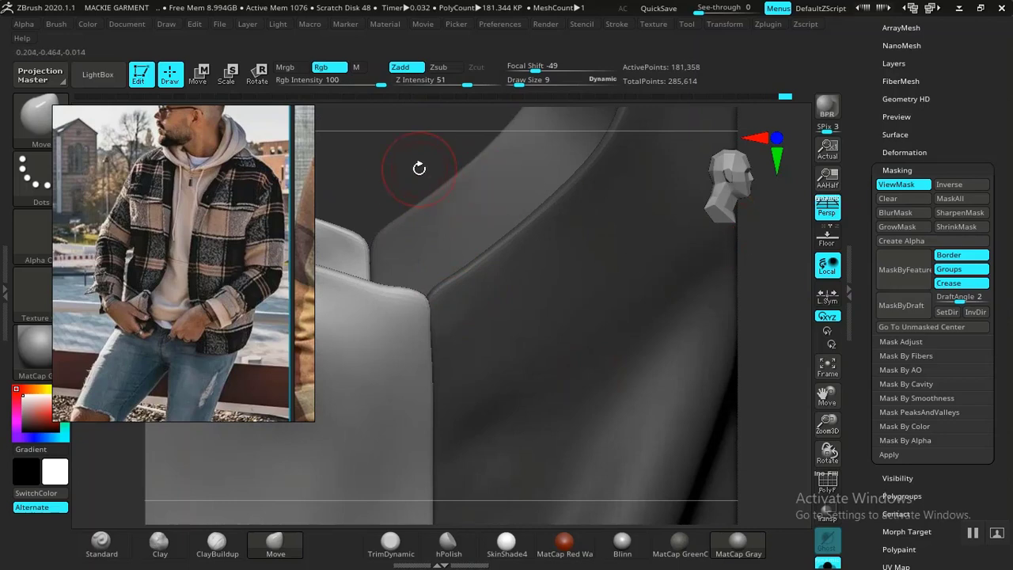
left_click_drag(411, 184, 407, 167)
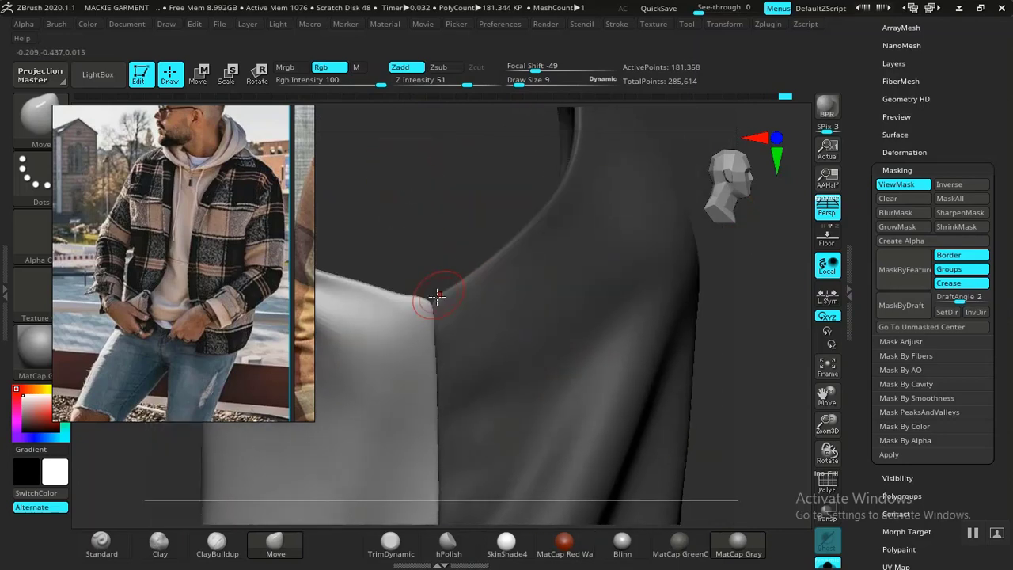
Set the draw size to 3, refine the back panel's underarm corner, and invert the mask.
mouse_move(423, 198)
right_mouse_down("ctrl")
mouse_move(581, 468)
mouse_move(584, 503)
right_mouse_up("ctrl")
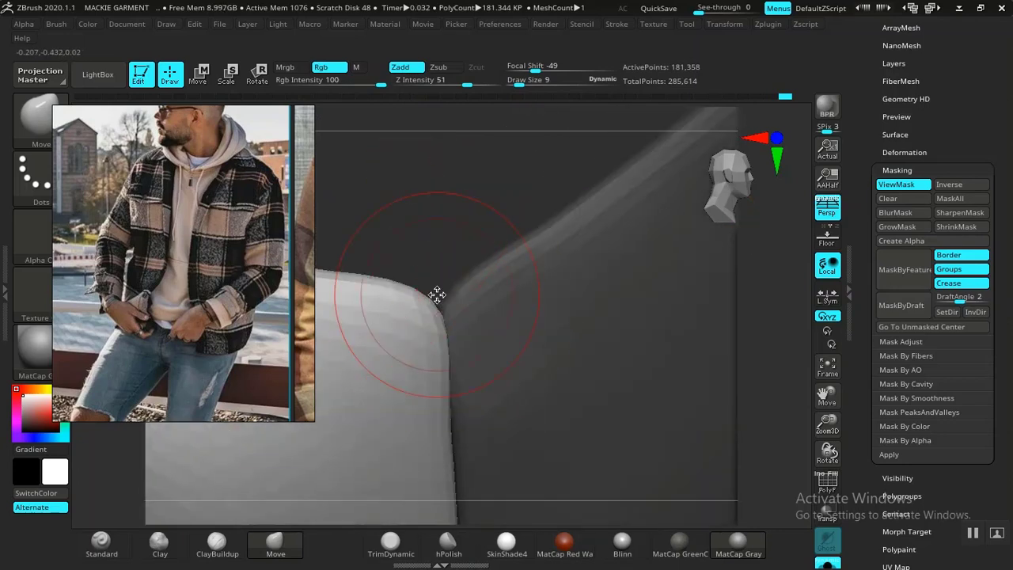
key("space")
left_click_drag(431, 294, 427, 293)
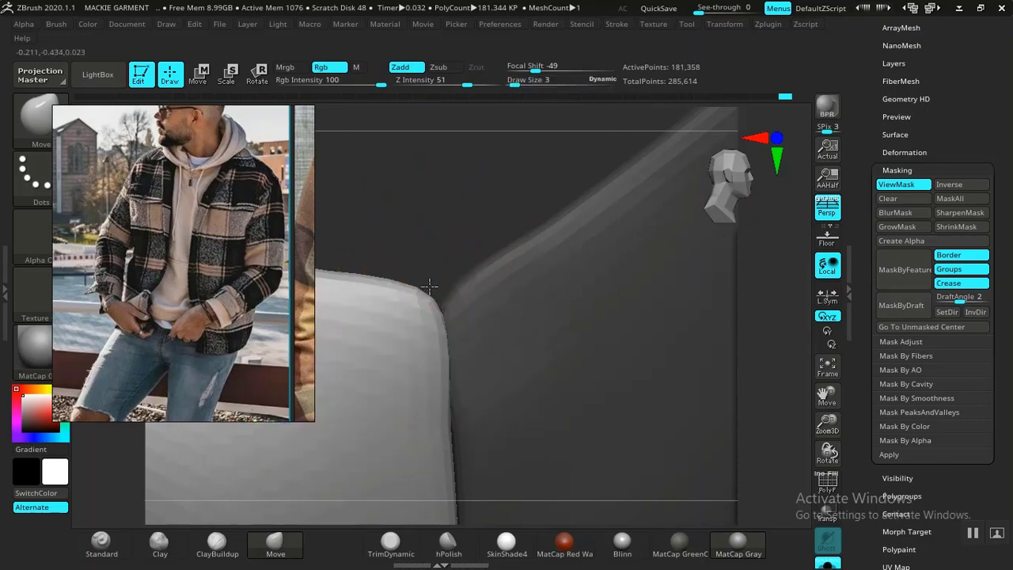
left_click(459, 206, "ctrl")
Set the draw size to 6 and pull the front panel's lower side-seam corner toward the gap above the hem band.
mouse_move(455, 238)
right_mouse_down("ctrl")
mouse_move(475, 166)
mouse_move(507, 126)
right_mouse_up("ctrl")
mouse_move(744, 369)
right_mouse_down("ctrl")
mouse_move(723, 330)
mouse_move(612, 282)
right_mouse_up("ctrl")
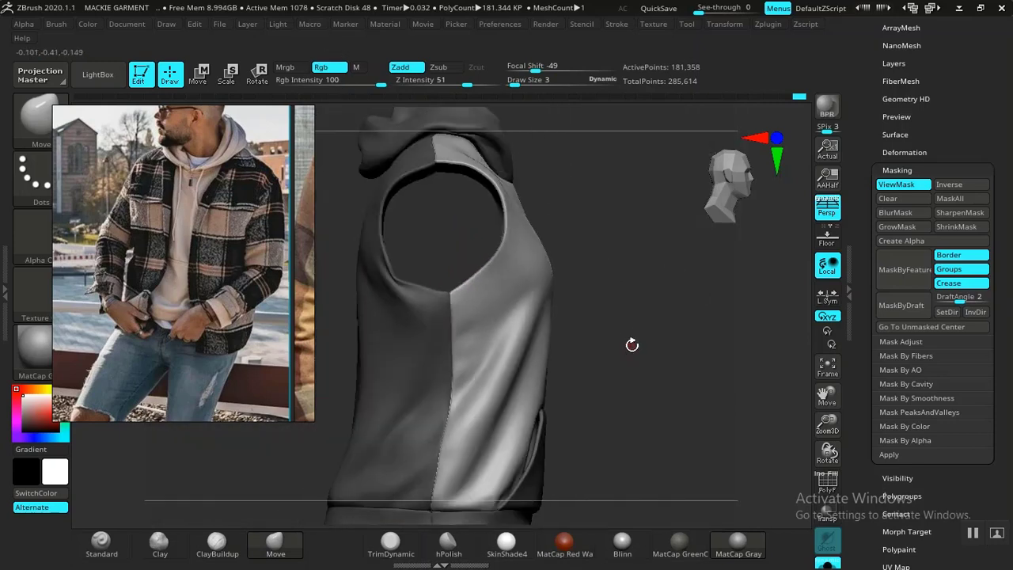
left_click_drag(631, 345, 644, 59, "alt")
left_click_drag(631, 256, 536, 338, "alt")
left_click_drag(475, 452, 595, 447, "alt")
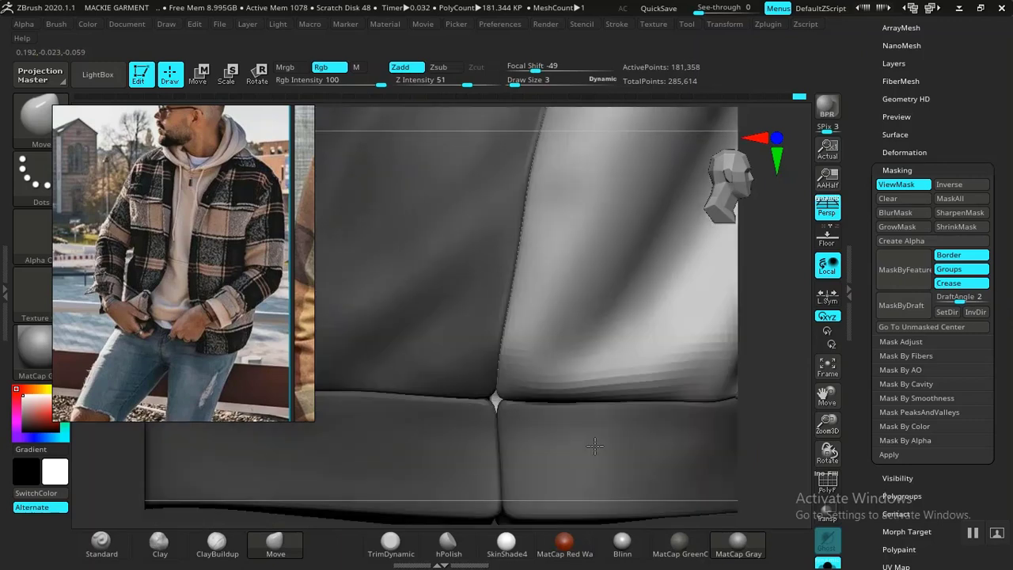
right_click_drag(595, 446, 634, 507, "alt")
left_click_drag(742, 407, 760, 192)
right_click_drag(586, 483, 576, 290, "alt")
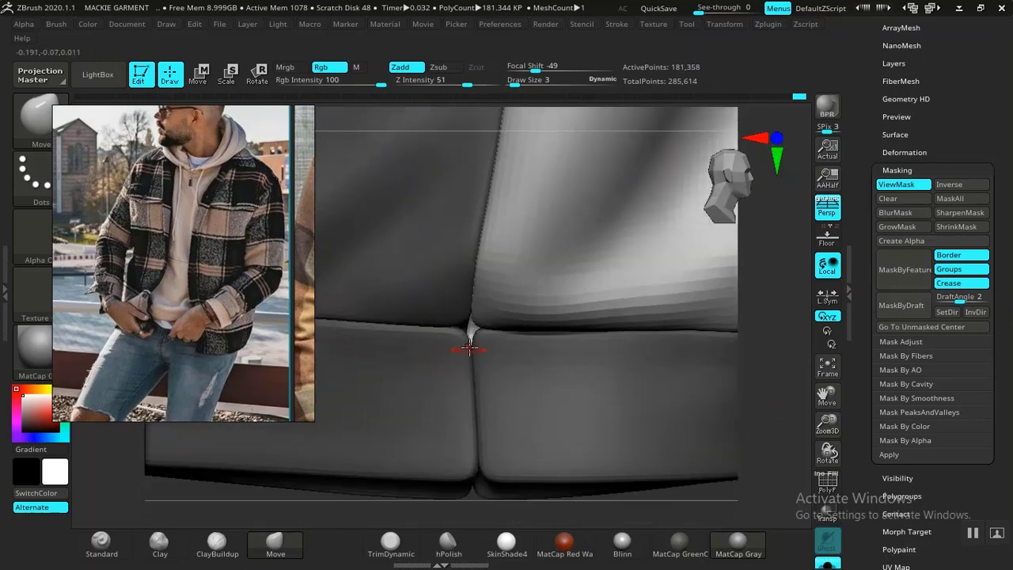
key("space")
left_click_drag(475, 326, 470, 328)
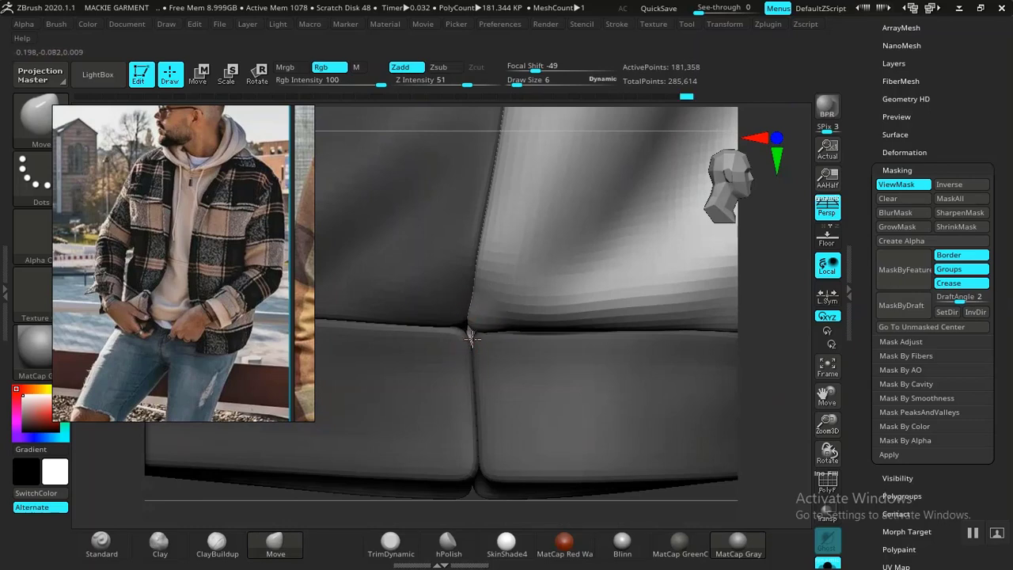
right_click_drag(325, 502, 351, 484, "shift")
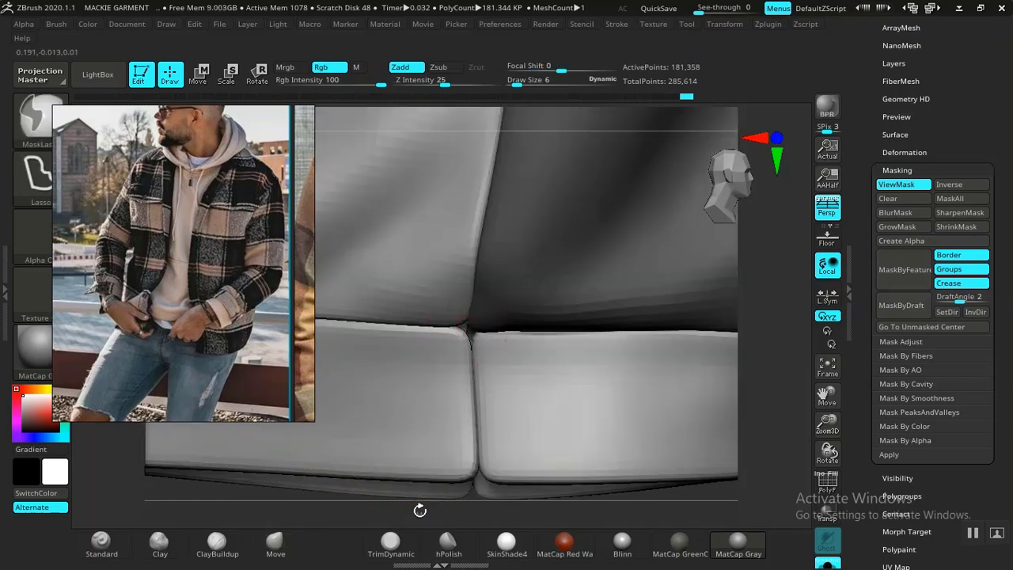
Clear the mask and mask everything except the hoodie's back panel by isolating it, restoring full visibility and inverting the mask.
left_click(420, 510, "ctrl")
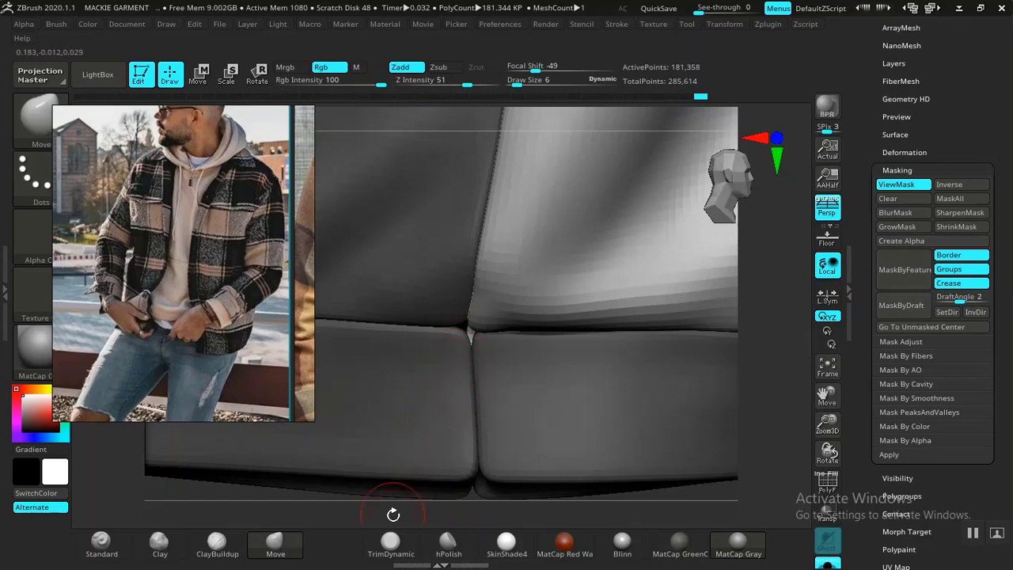
left_click_drag(385, 518, 390, 517, "ctrl")
left_click(420, 245, "ctrl+shift")
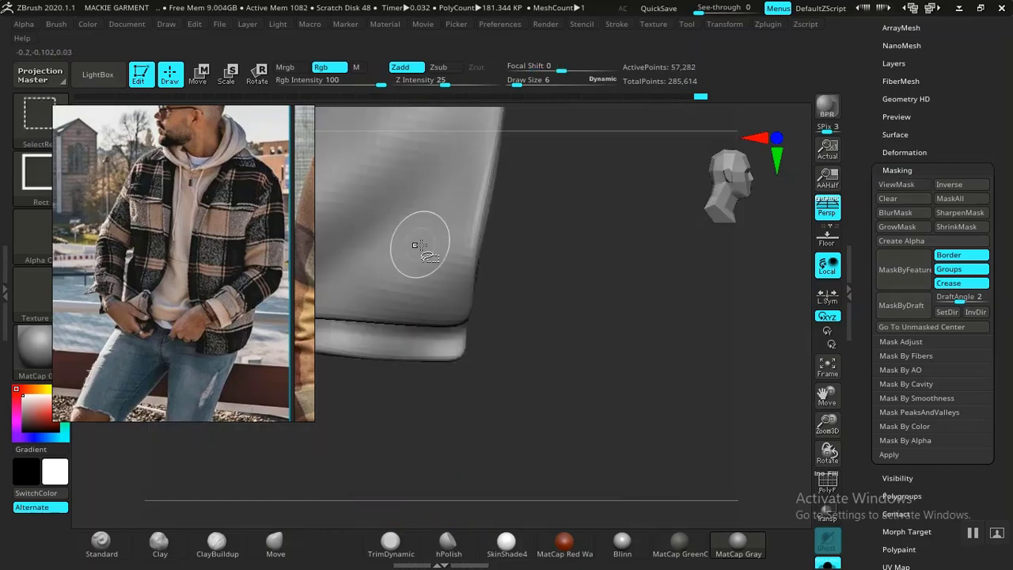
left_click(543, 491, "ctrl+shift")
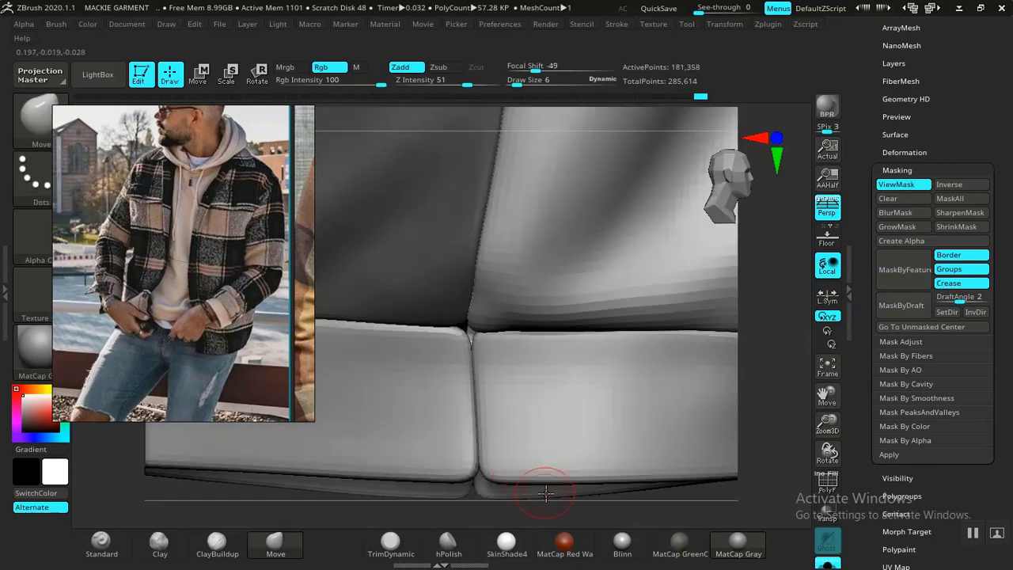
left_click(615, 508, "ctrl")
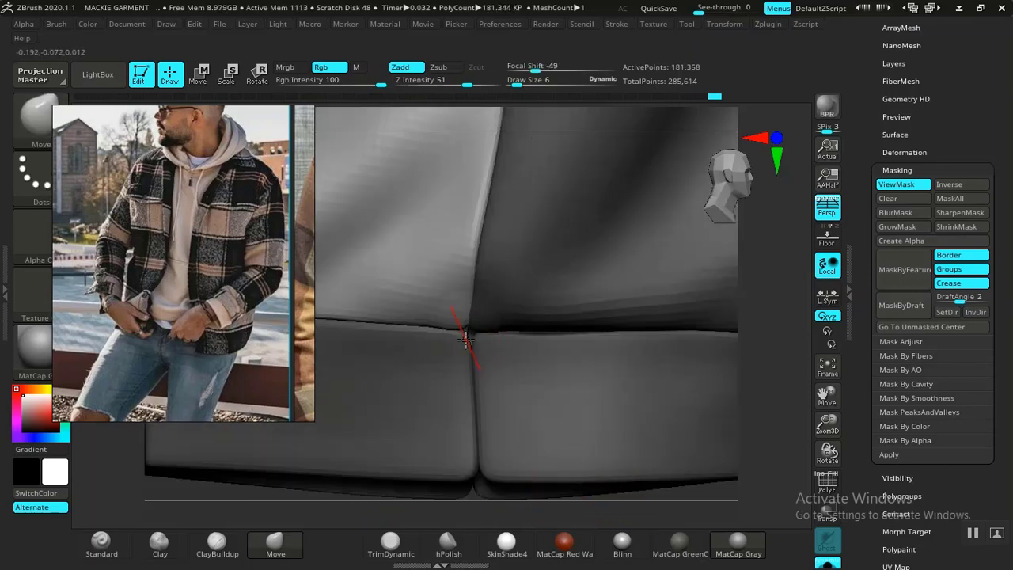
Clear the mask and mask everything except the front hem band by isolating it, masking it, restoring full visibility and inverting the mask.
key("ctrl")
left_click_drag(630, 507, 644, 514, "ctrl")
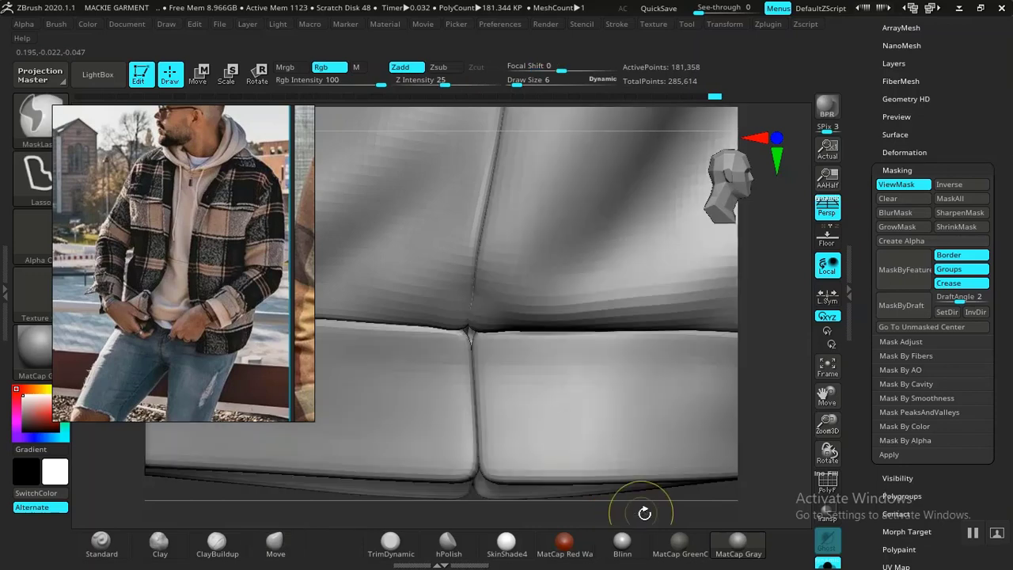
left_click(563, 400, "ctrl+shift")
left_click(352, 472, "ctrl")
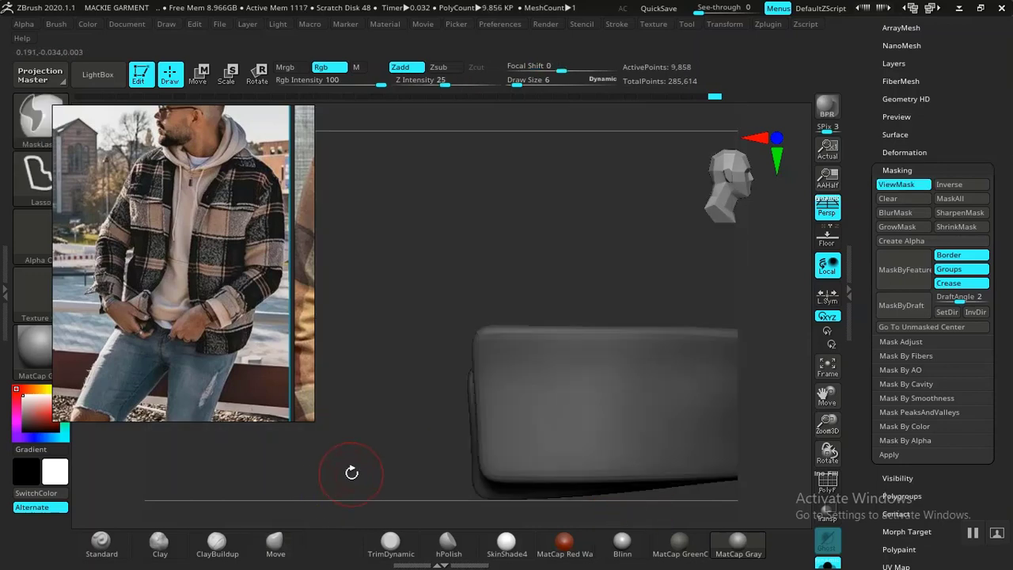
left_click(339, 472, "ctrl+shift")
left_click(309, 491, "ctrl")
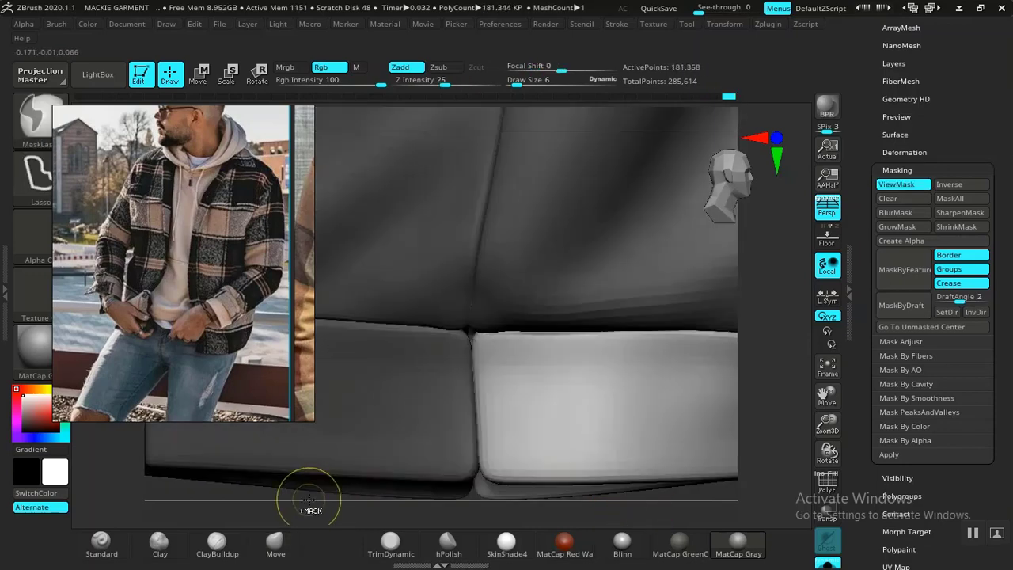
Pull the front hem band's upper side-seam corner toward the seam junction with the Move brush, then invert the mask and refine the adjoining corner.
left_click(275, 544)
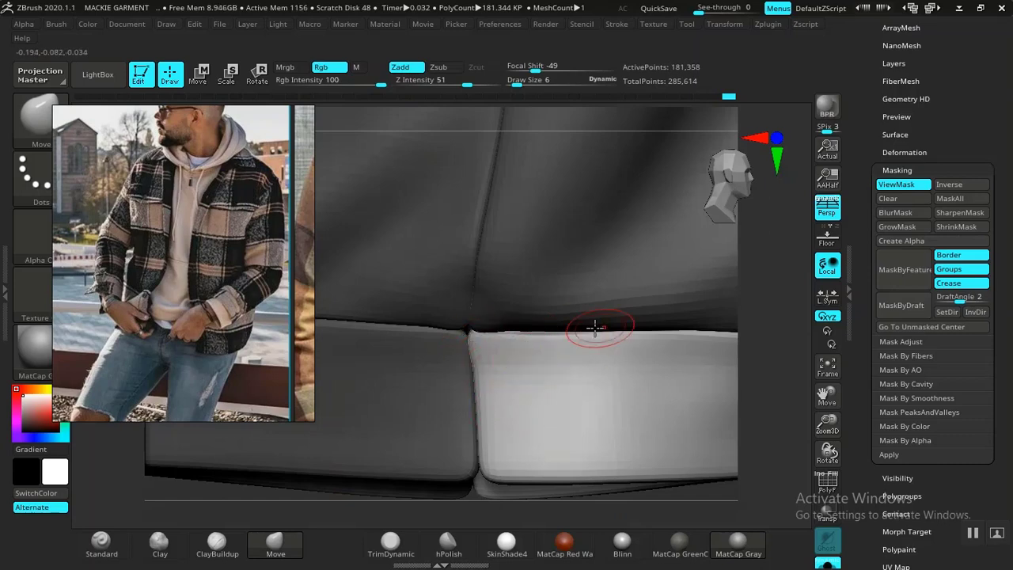
mouse_move(675, 511)
left_mouse_down()
mouse_move(723, 492)
mouse_move(674, 435)
mouse_move(715, 518)
mouse_move(715, 437)
mouse_move(699, 431)
left_mouse_up()
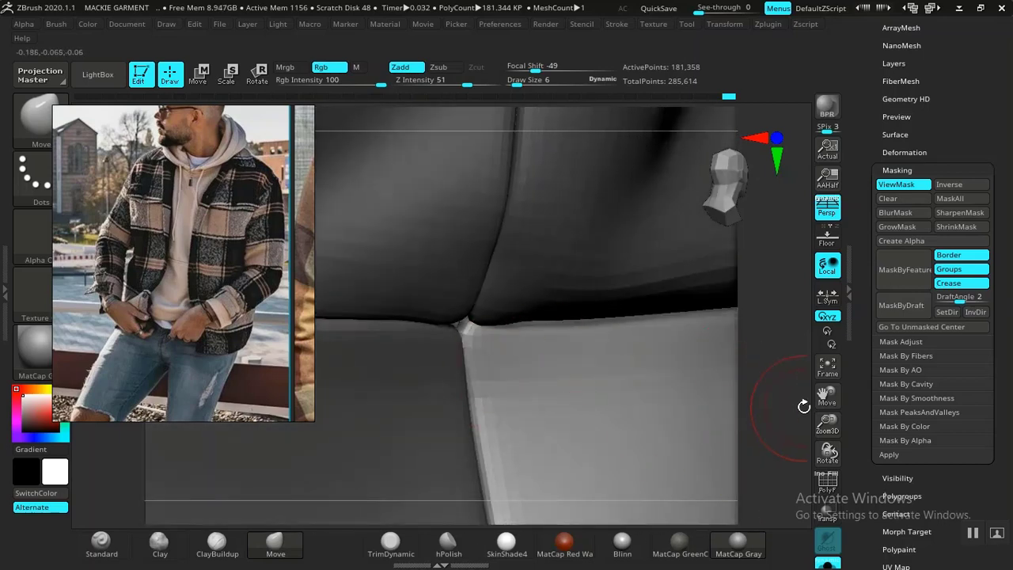
left_click_drag(802, 406, 702, 380, "alt")
left_click(509, 502, "ctrl")
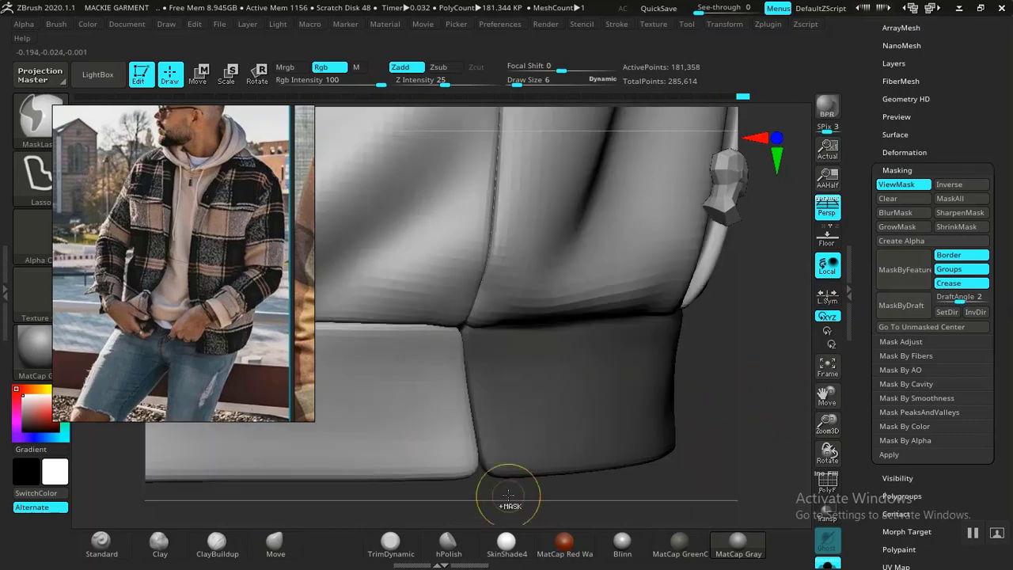
left_click_drag(664, 500, 630, 462)
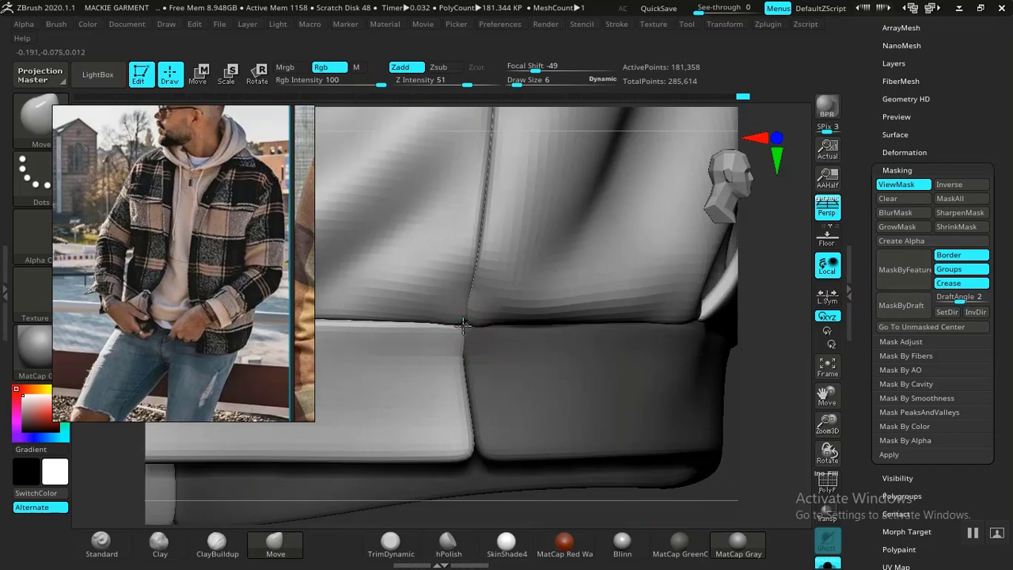
left_click_drag(717, 486, 742, 480)
Clear the mask and isolate the back hem band so that everything except it is masked.
left_click_drag(666, 496, 642, 498, "ctrl")
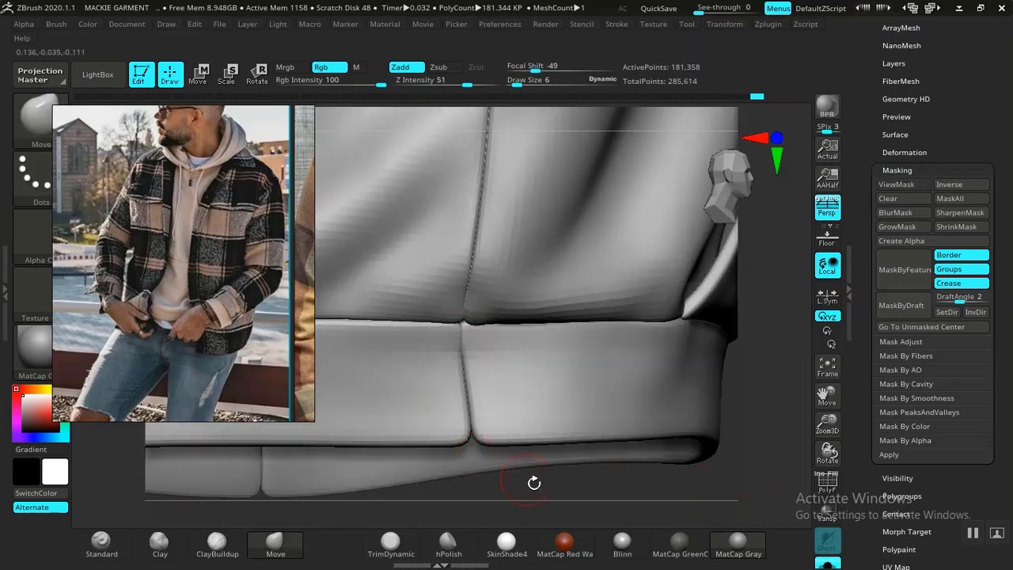
mouse_move(566, 509)
left_mouse_down()
mouse_move(552, 504)
mouse_move(563, 504)
left_mouse_up()
left_click(433, 388, "ctrl+shift")
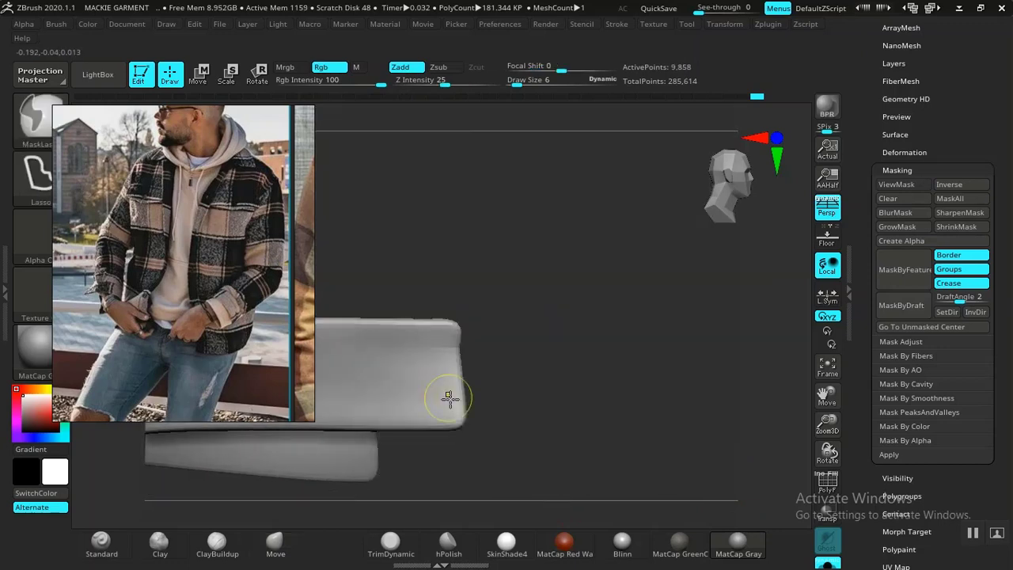
left_click(592, 486, "ctrl")
left_click(704, 476, "ctrl+shift")
left_click(727, 463, "ctrl")
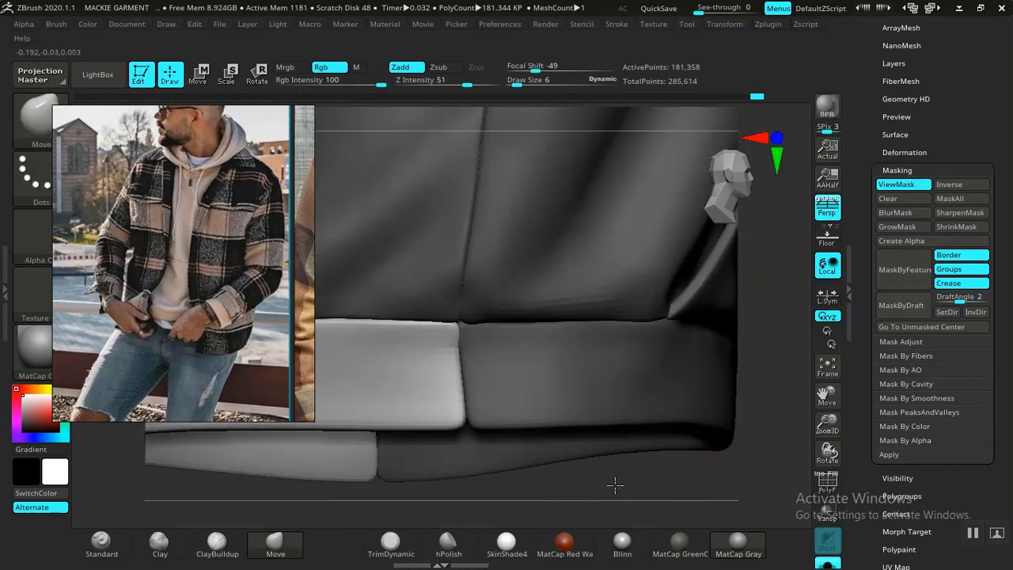
Adjust the back hem band's upper corner, side edge and lower corner to follow the front band along the side seam.
left_click_drag(615, 483, 641, 458, "alt")
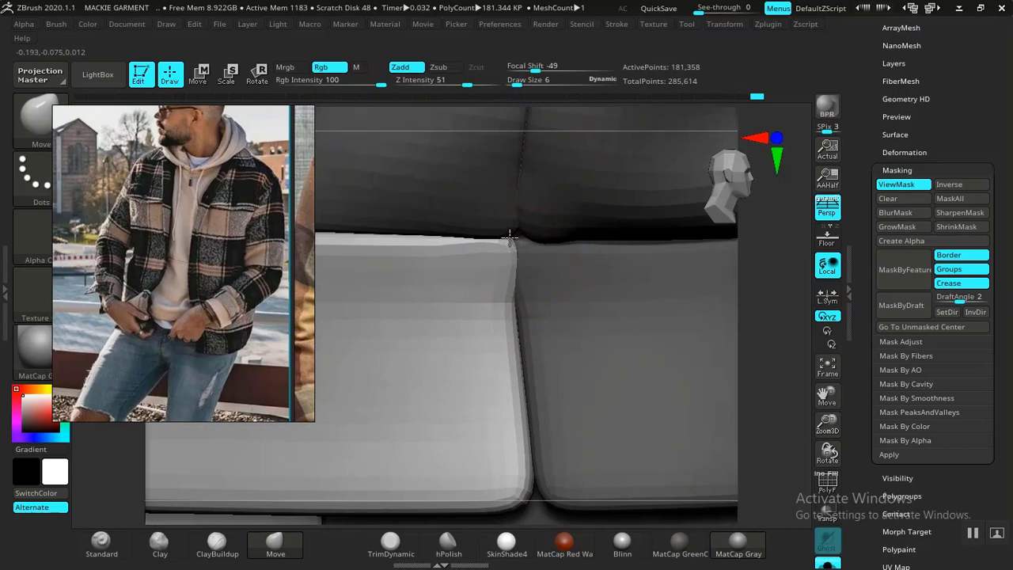
left_click_drag(512, 235, 514, 237)
left_click_drag(519, 394, 515, 395)
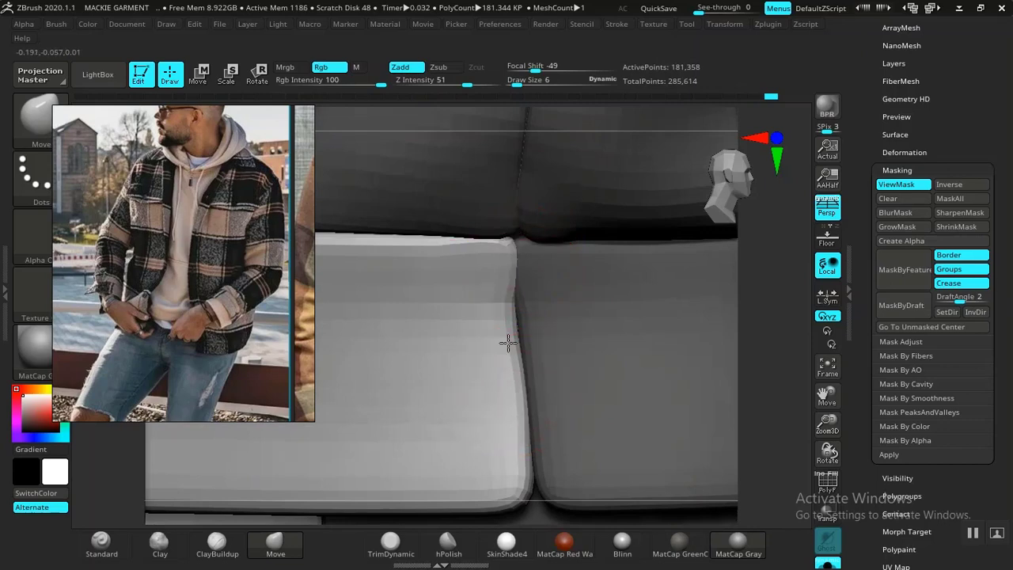
left_click_drag(508, 343, 514, 334)
left_click_drag(758, 468, 727, 326, "alt")
left_click_drag(482, 343, 490, 344)
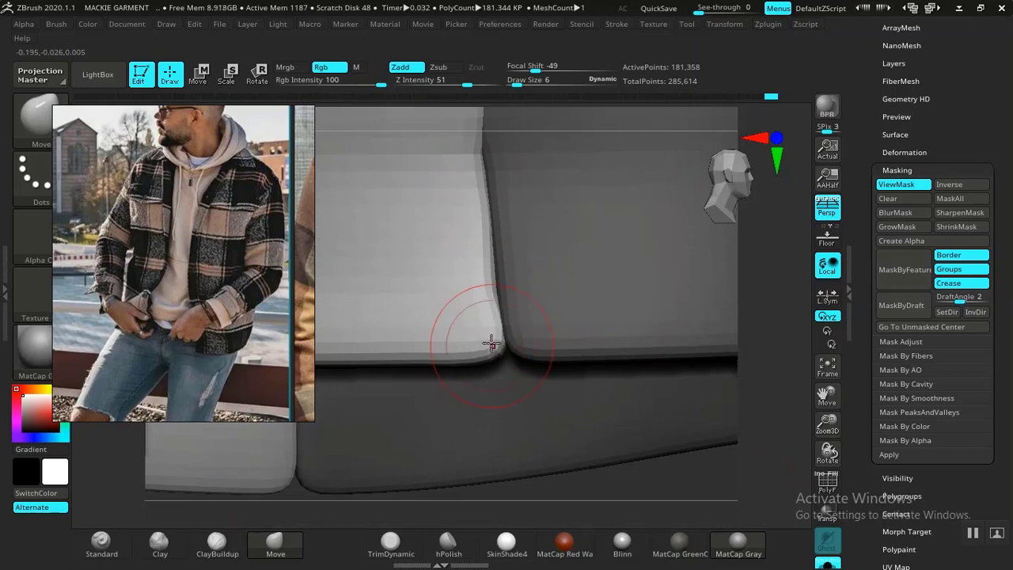
left_click_drag(492, 305, 495, 290)
Invert the mask and pull the front hem band's lower corner and side edge against the back band.
left_click(635, 496, "ctrl")
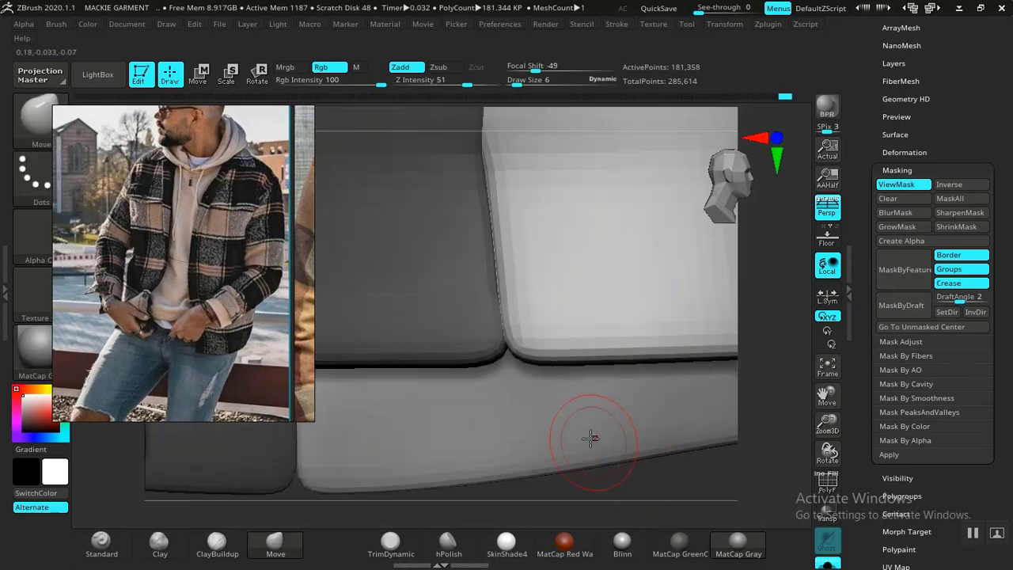
left_click_drag(517, 342, 509, 363)
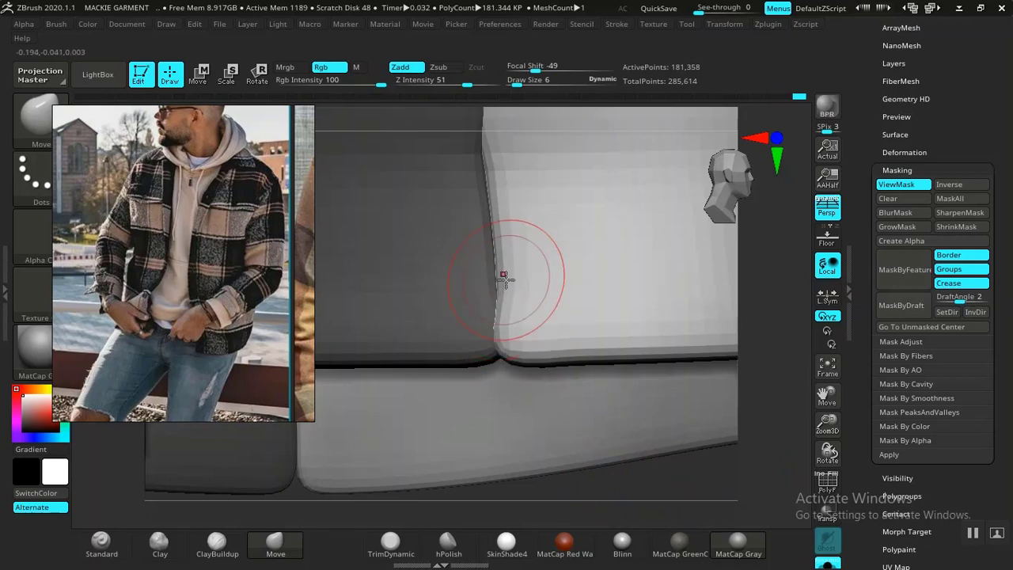
left_click_drag(501, 323, 497, 327)
At the opposite side seam, invert the mask, set the draw size to 9 and pull the back hem band's upper corner into the gap.
left_click_drag(680, 507, 740, 484, "alt")
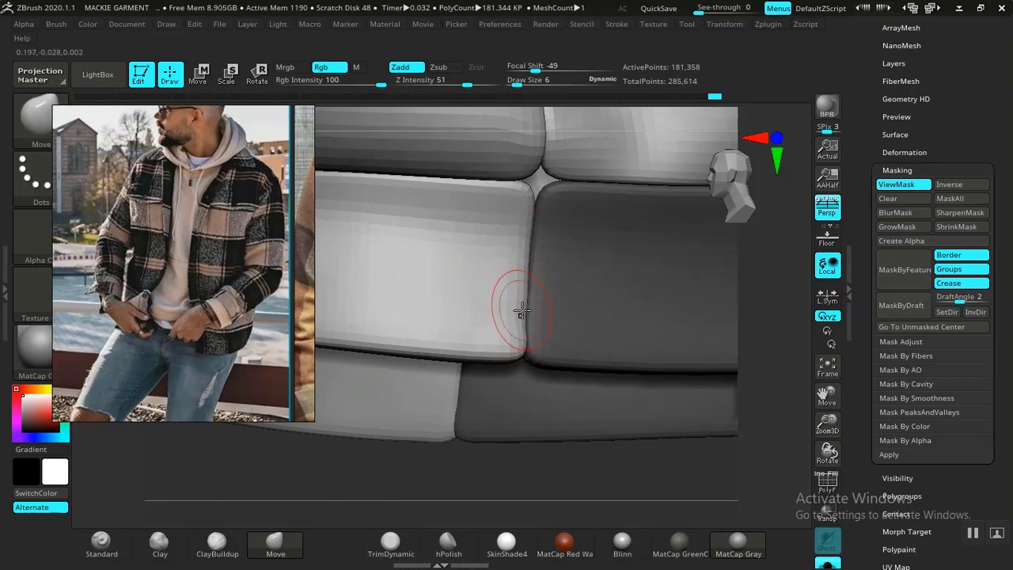
left_click(575, 460, "ctrl")
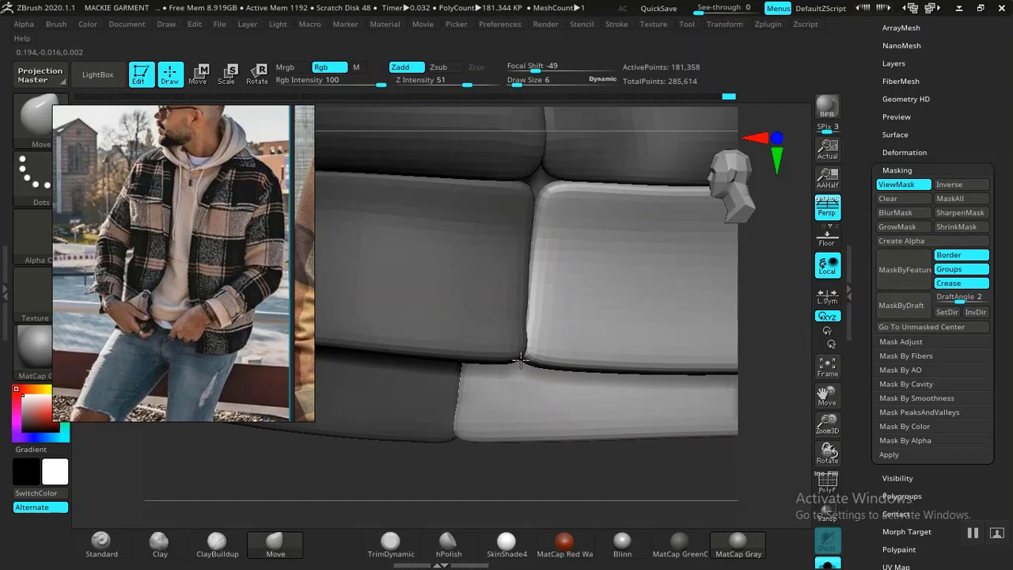
left_click_drag(589, 479, 546, 510)
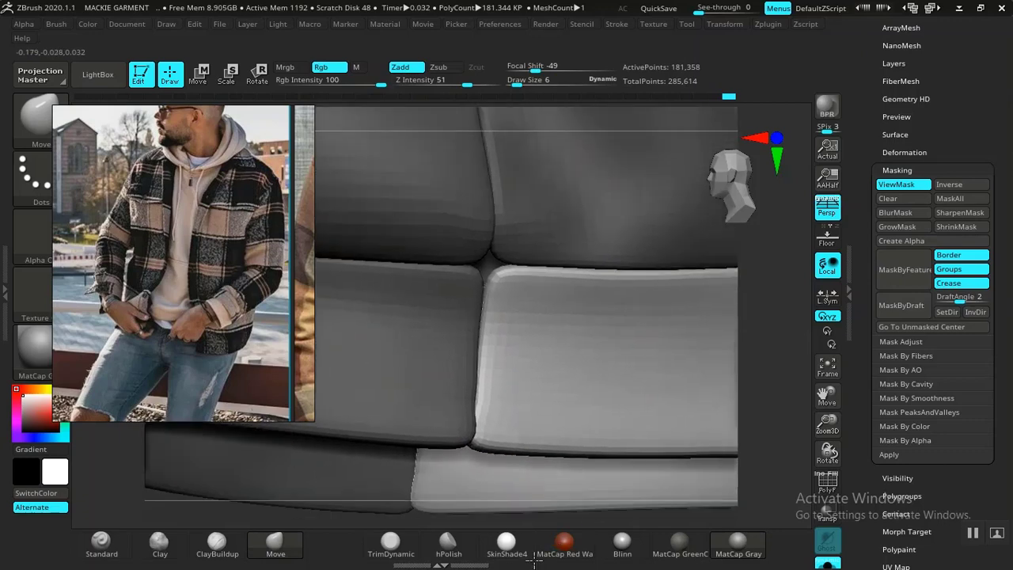
key("space")
left_click(498, 282)
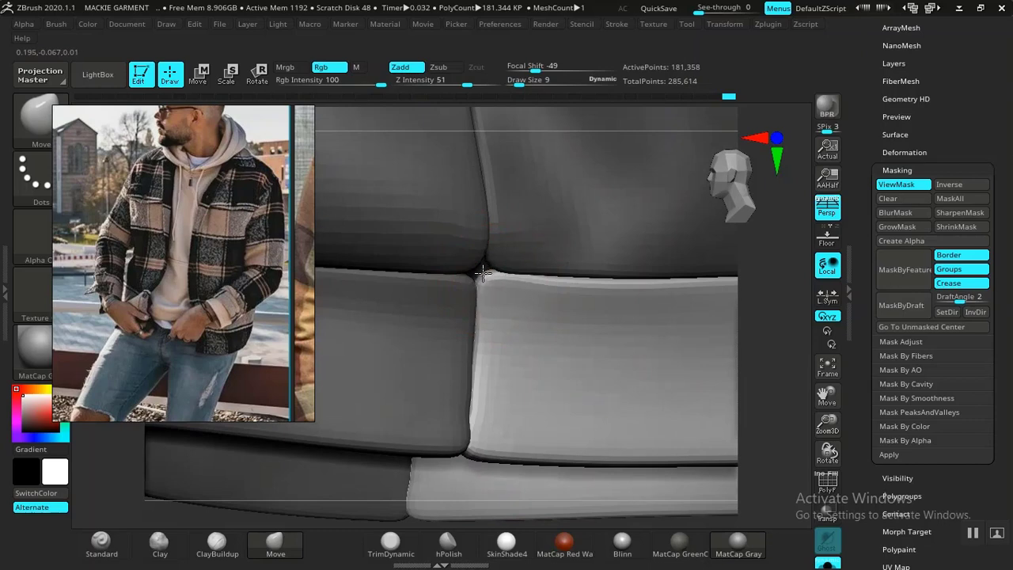
Clear the mask and leave only the front hem band unmasked at this side seam by isolating it and inverting its mask.
left_click(627, 524, "ctrl")
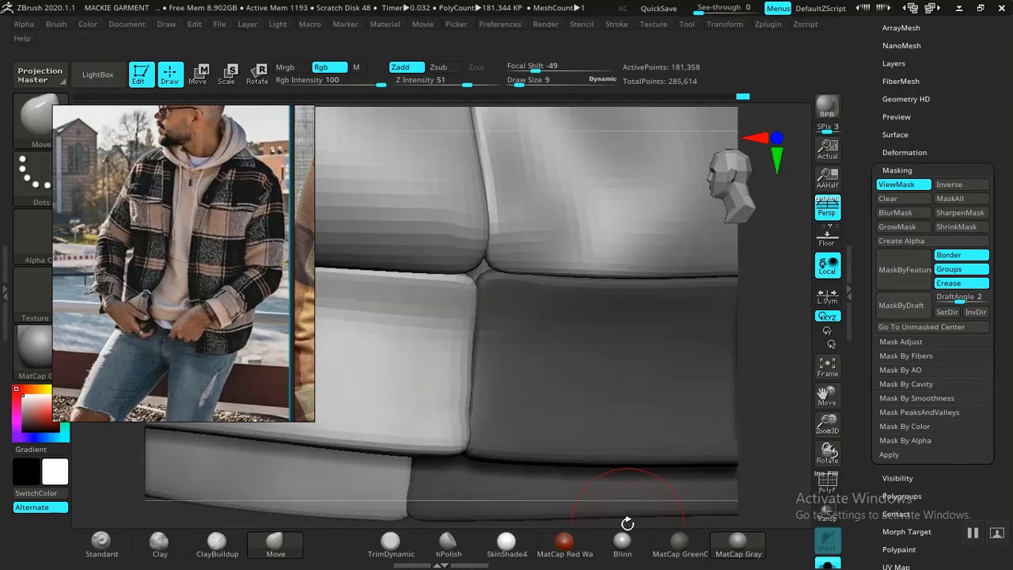
left_click_drag(305, 522, 343, 522, "ctrl")
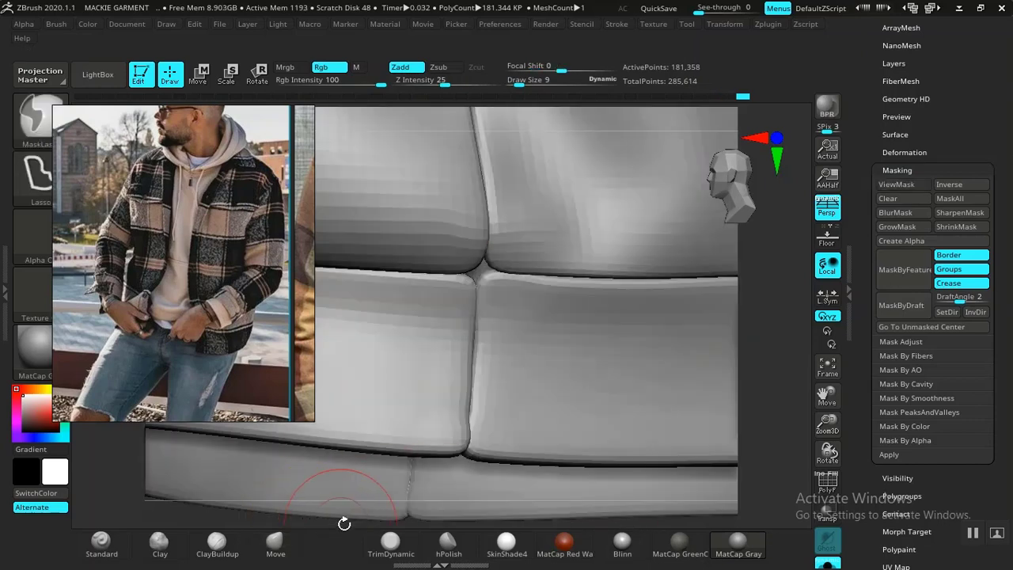
left_click(415, 341, "ctrl+shift")
left_click(598, 452, "ctrl")
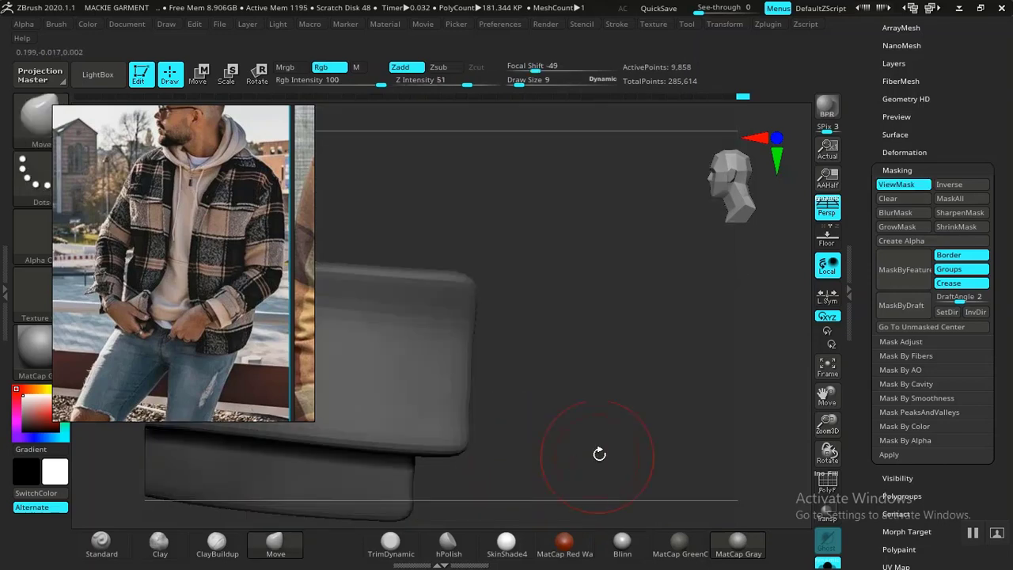
left_click(669, 459, "ctrl+shift")
left_click(384, 520, "ctrl")
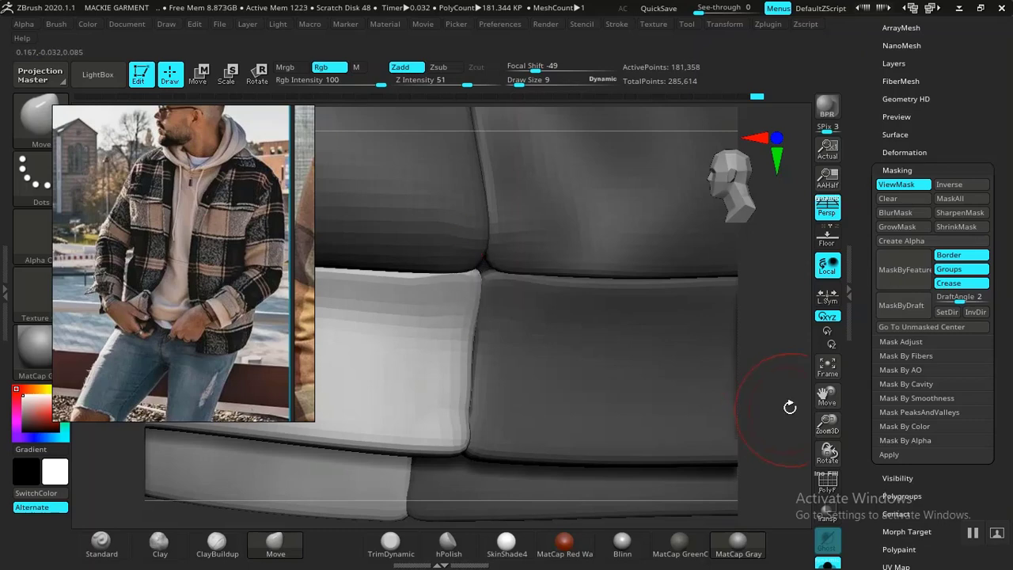
Pull the front hem band's upper corner into the junction, then invert the mask and refine the meeting edge of the back band.
left_click_drag(790, 407, 724, 355, "alt")
left_click(551, 472, "ctrl")
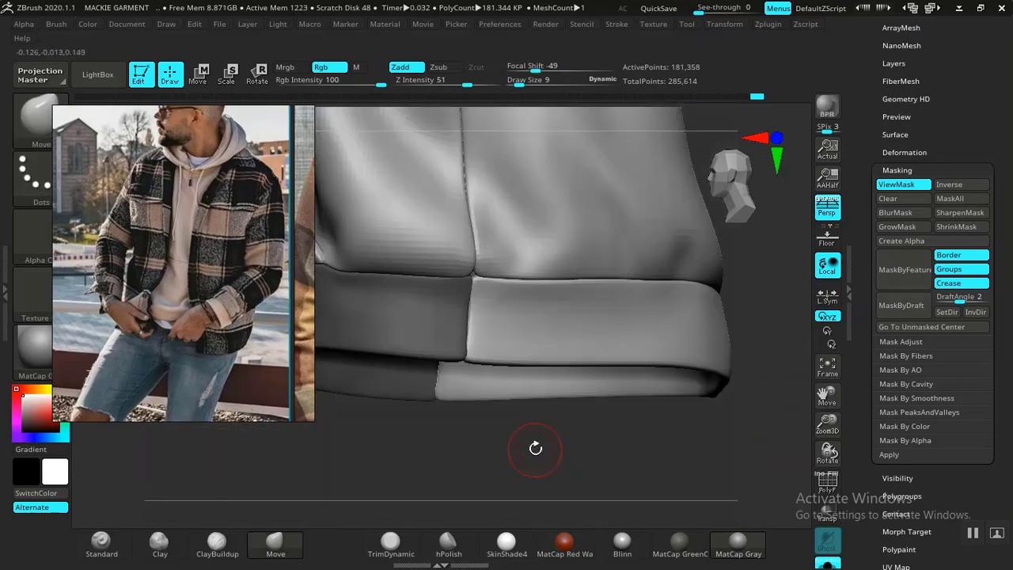
left_click_drag(536, 449, 565, 515, "alt")
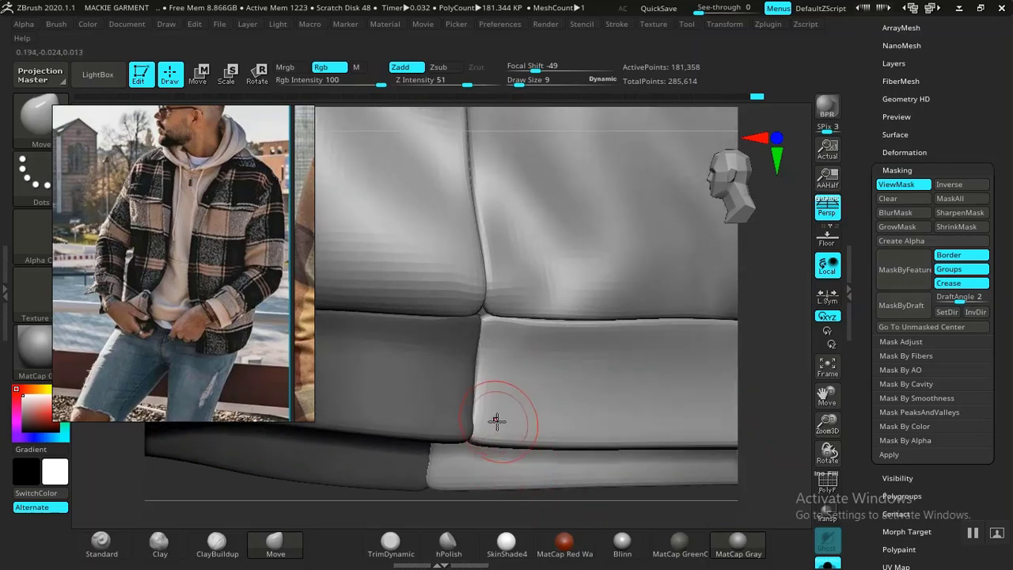
Clear the mask, isolate the hoodie's front panel above the hem band and mask it.
left_click_drag(319, 518, 344, 509, "ctrl")
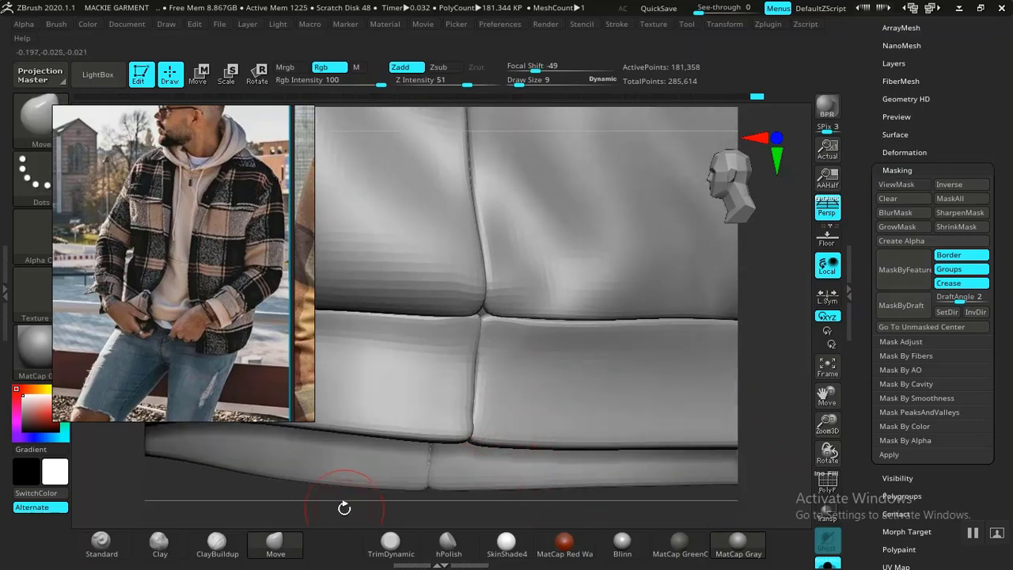
left_click(461, 276, "ctrl+shift")
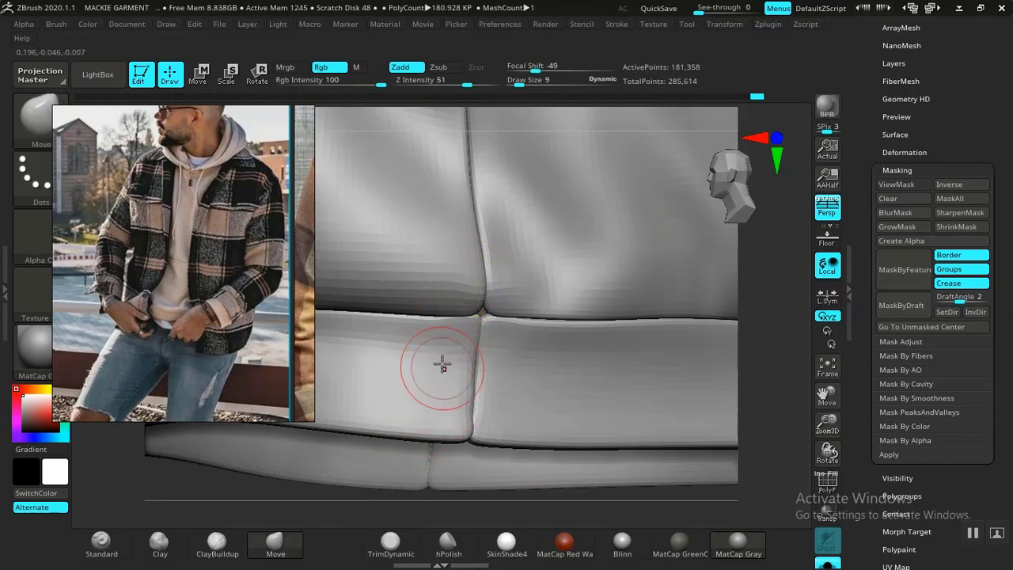
left_click(420, 203, "ctrl+shift")
left_click(419, 476, "ctrl")
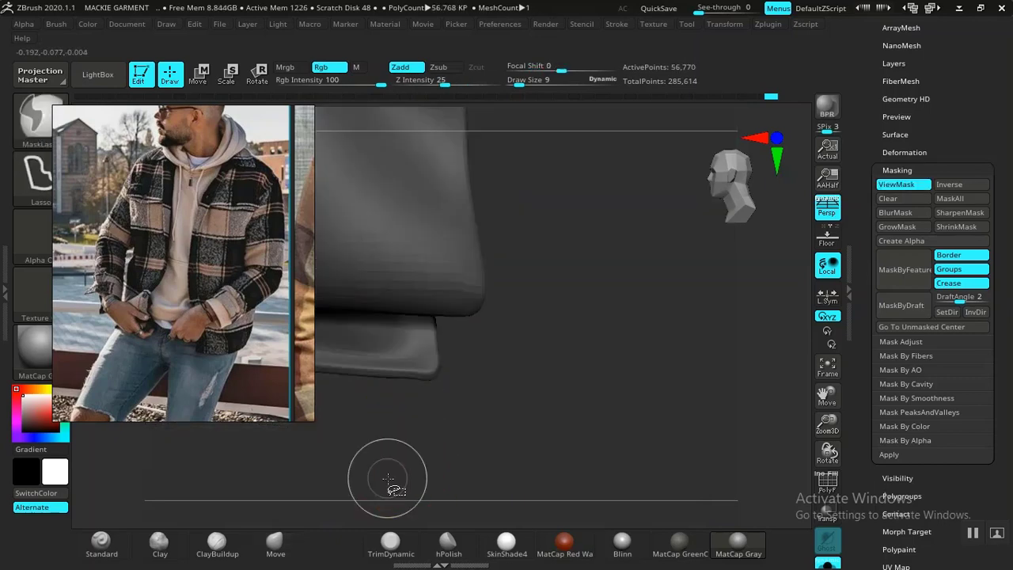
Restore the hidden hoodie parts and invert the mask so that only the front body panel remains unmasked.
left_click(386, 479, "ctrl+shift")
left_click(293, 495, "ctrl")
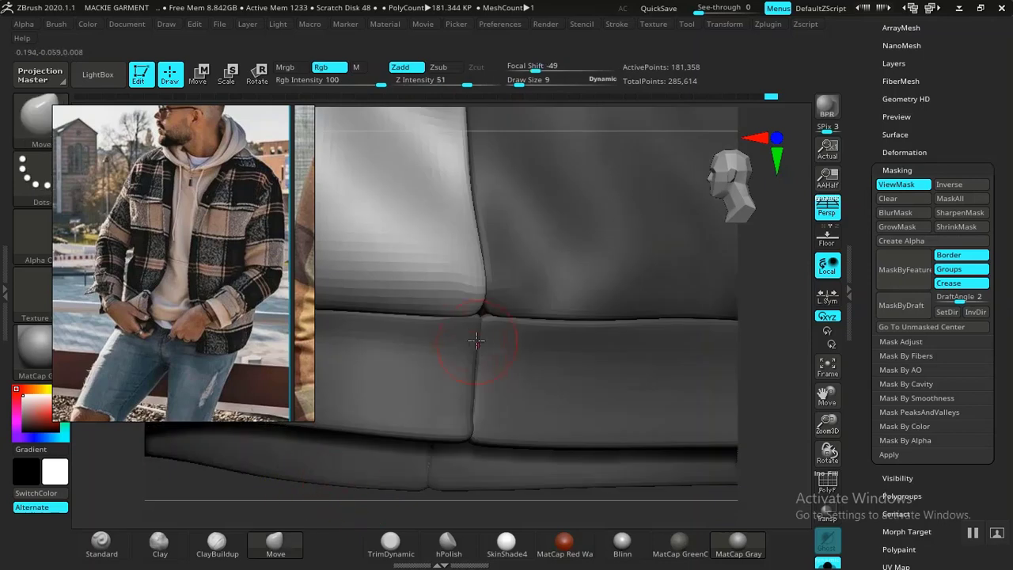
left_click_drag(344, 495, 376, 514, "alt")
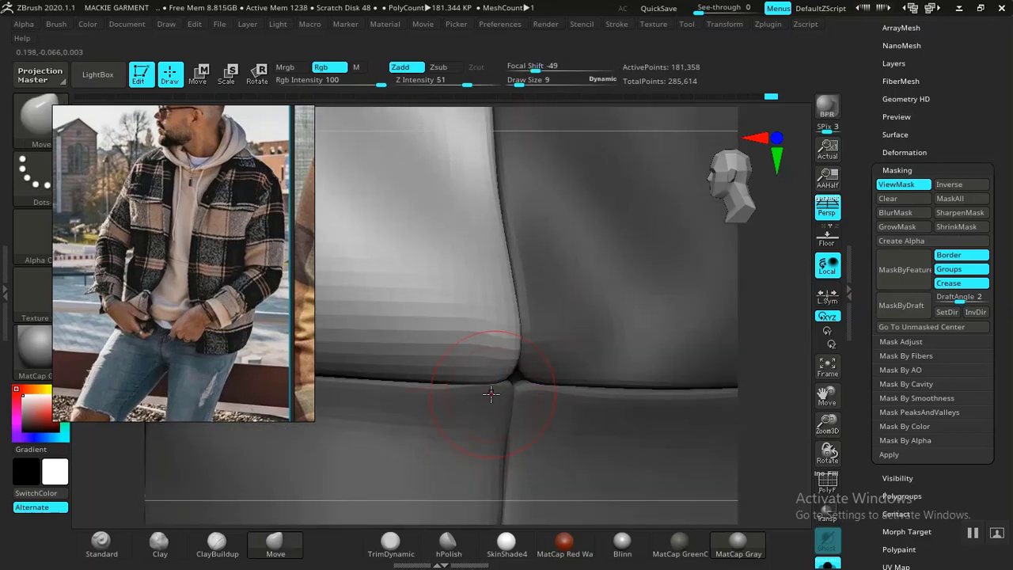
Try to close the gap at the front panel's lower side-seam corner with the Move brush.
left_click_drag(515, 376, 516, 375)
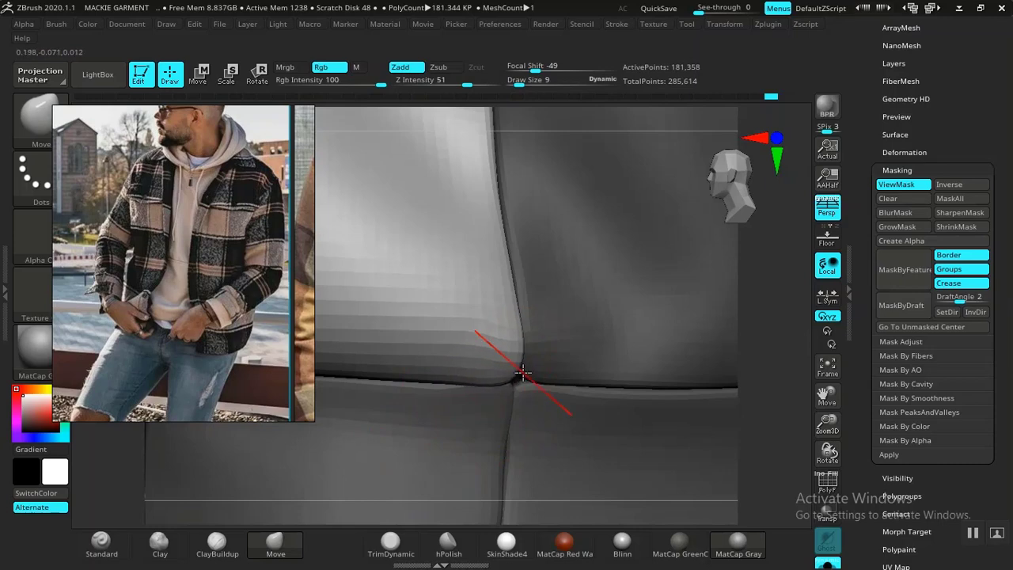
key("ctrl+z")
key("ctrl+z")
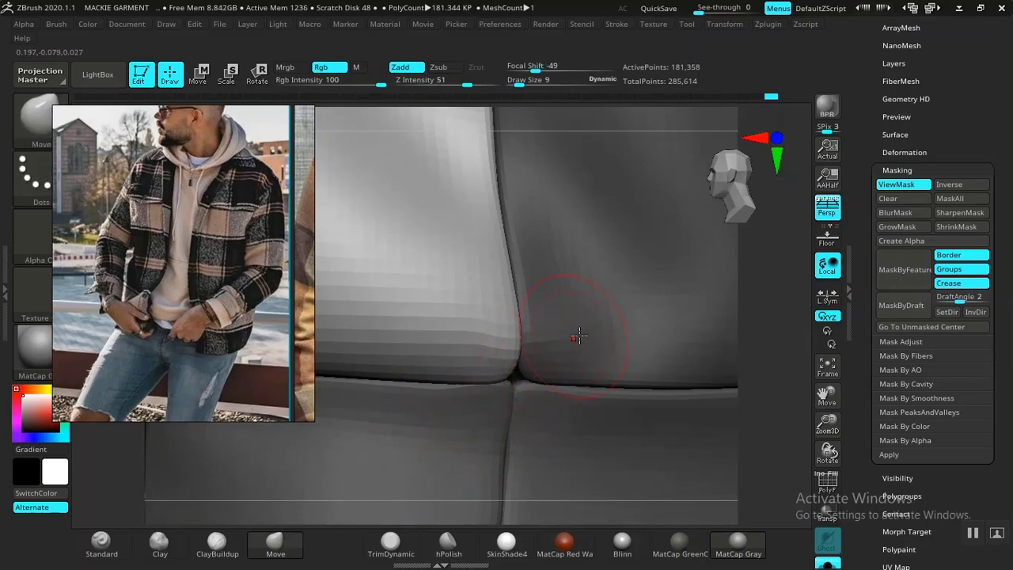
With the Move brush at draw size 7, pull the front panel's lower corner into the seam above the waistband and clear the mask.
left_click_drag(768, 346, 763, 337)
key("space")
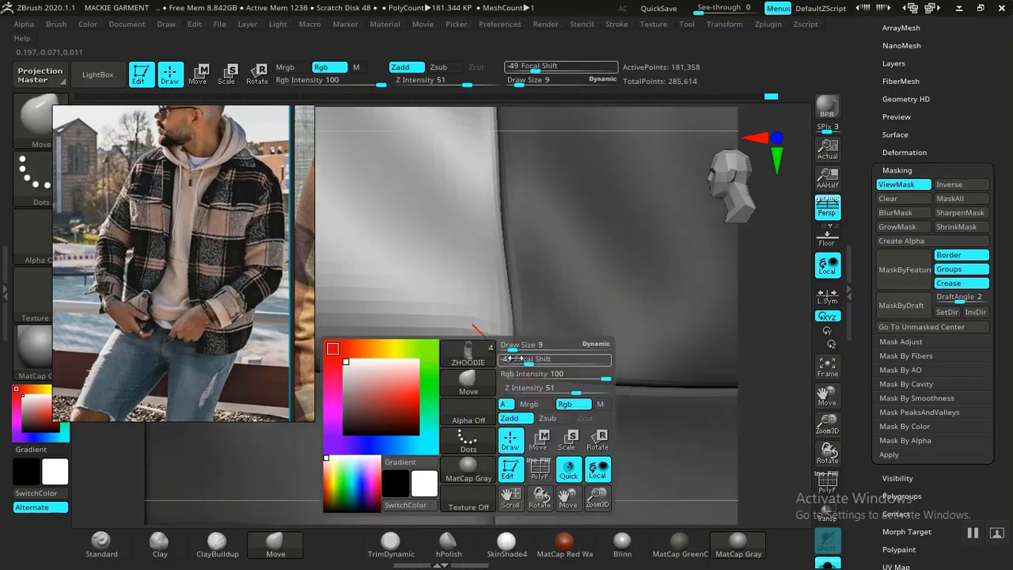
left_click_drag(511, 346, 510, 346)
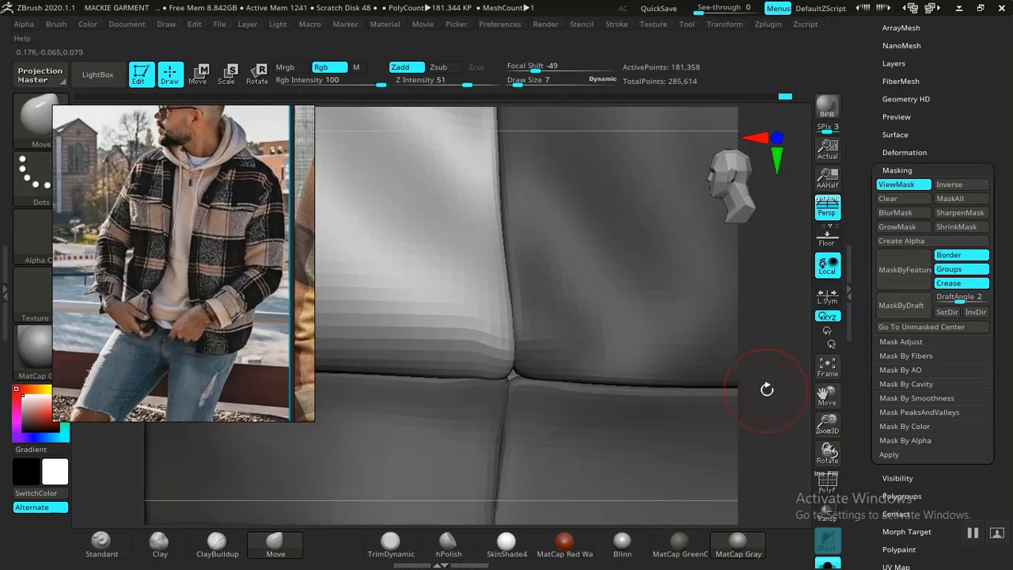
left_click_drag(767, 389, 769, 407)
right_click_drag(787, 401, 770, 385, "ctrl")
mouse_move(155, 485)
left_mouse_down()
mouse_move(118, 489)
mouse_move(136, 471)
mouse_move(215, 491)
left_mouse_up()
left_click_drag(189, 460, 225, 475, "ctrl")
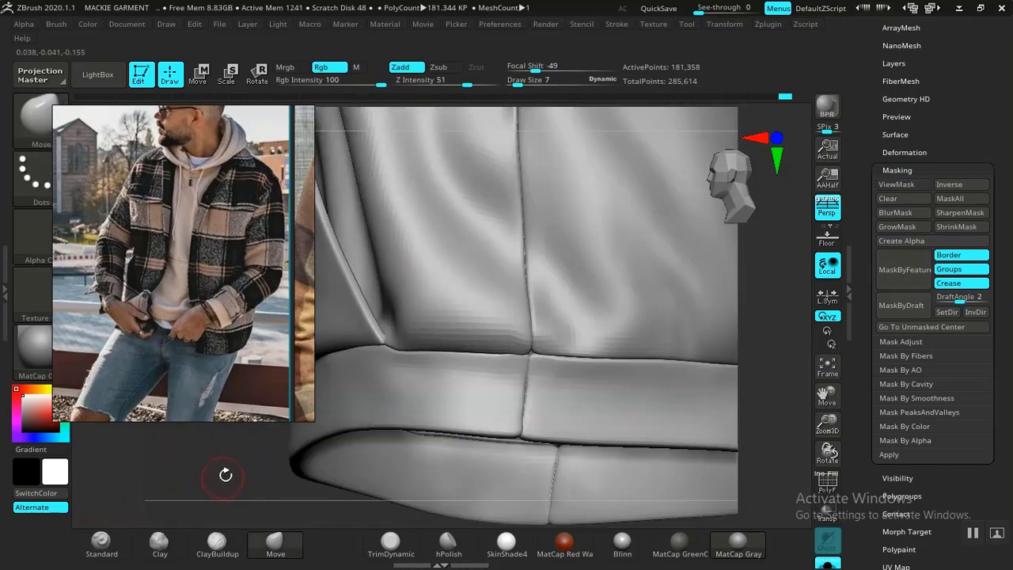
Isolate and mask the hoodie's back body panel, restore the other parts and invert the mask so only that panel is editable.
left_click(631, 287, "ctrl+shift")
key("ctrl+h")
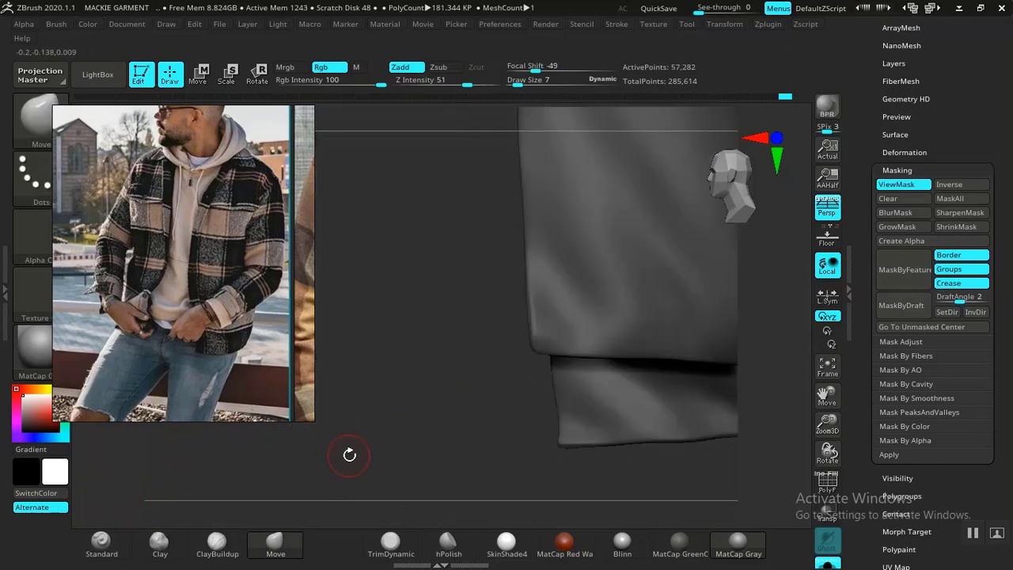
left_click(325, 463, "ctrl+shift")
left_click(232, 489, "ctrl")
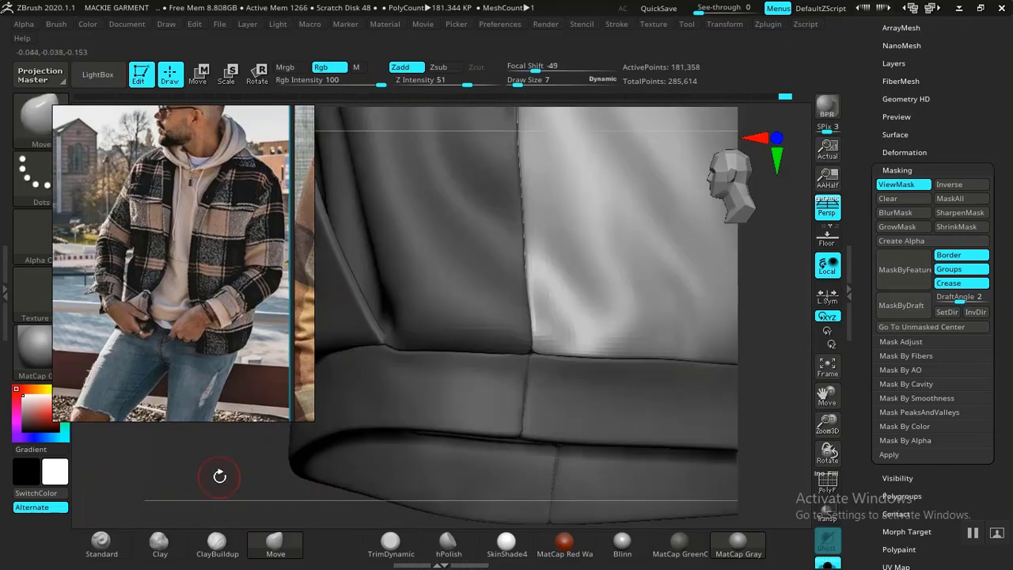
Move the back panel's side-seam corners at the waistband and under the armhole to close the gaps with the neighbouring panels.
left_click_drag(220, 476, 340, 568, "alt")
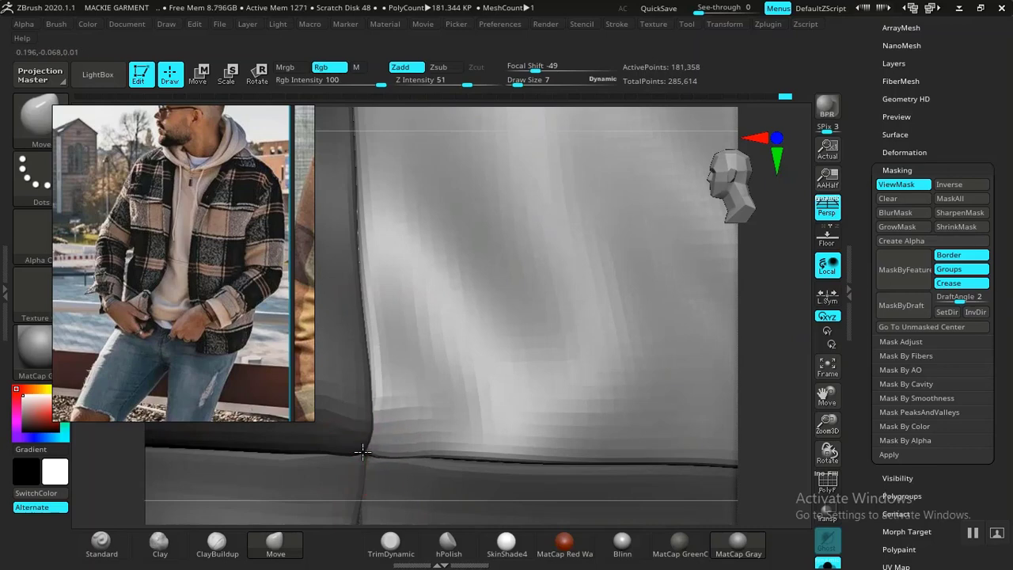
left_click_drag(765, 336, 645, 518, "alt")
left_click_drag(660, 317, 759, 357)
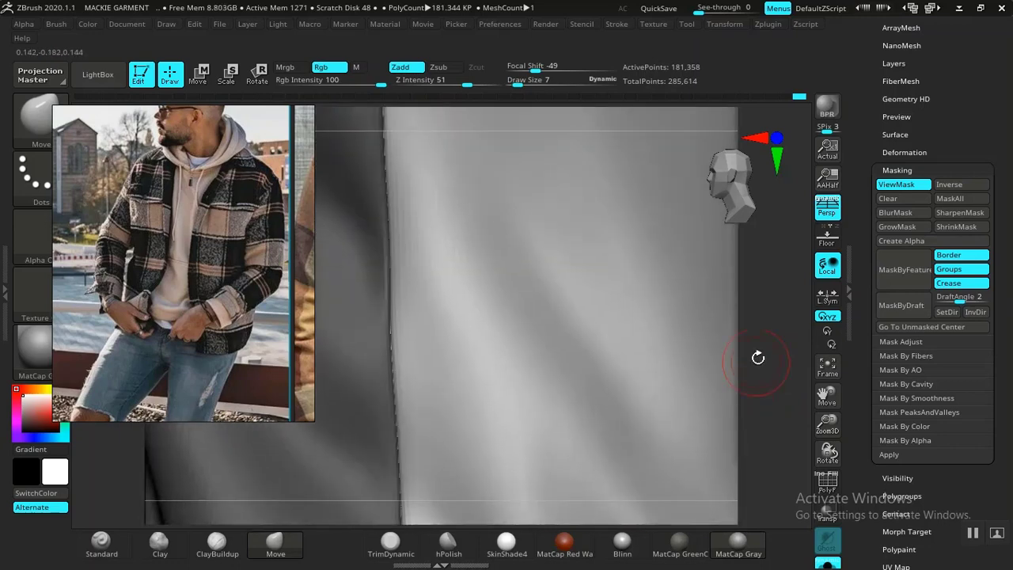
left_click_drag(733, 503, 708, 513, "alt")
left_click_drag(789, 339, 762, 315)
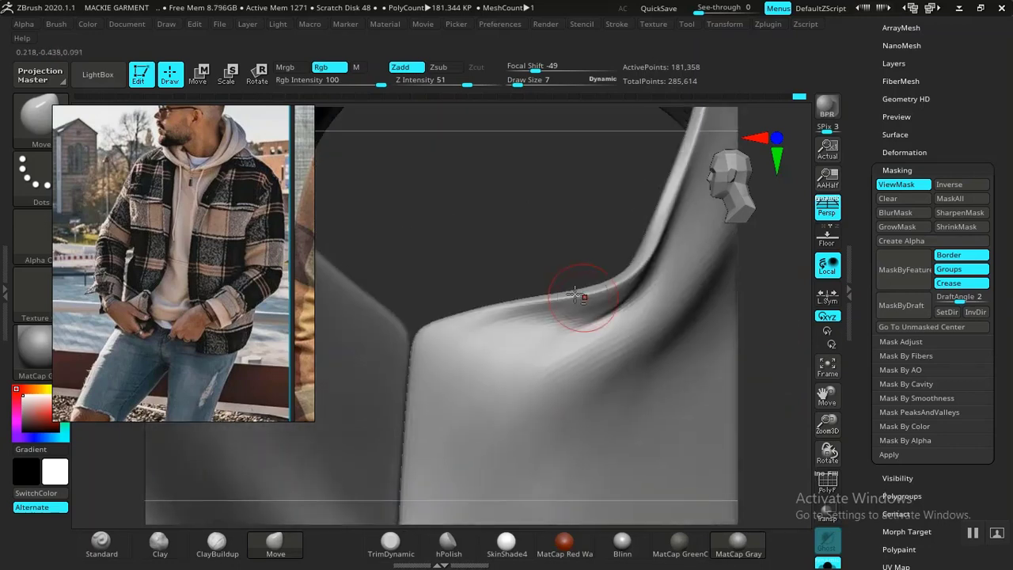
left_click_drag(498, 256, 512, 276)
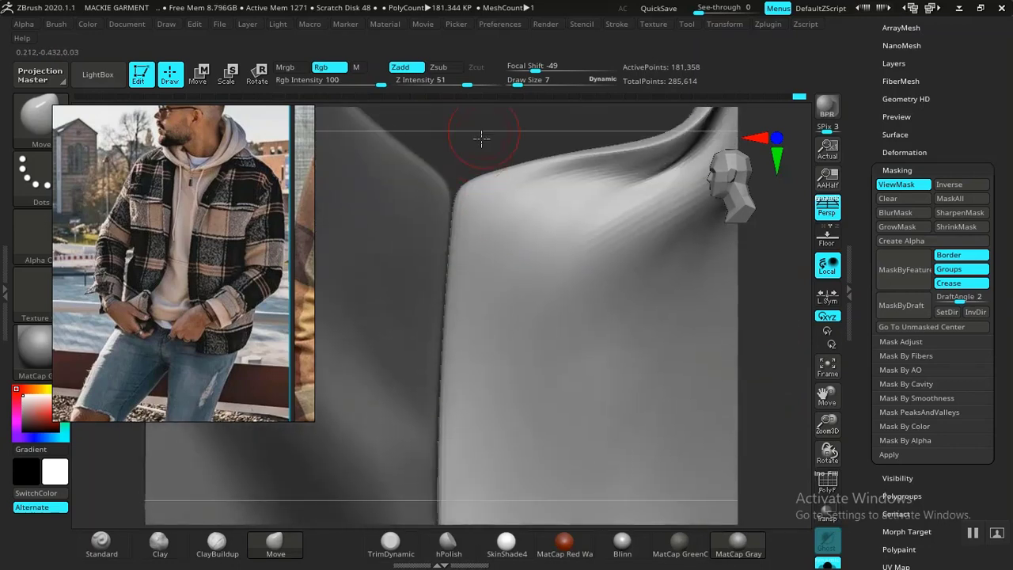
left_click_drag(480, 138, 476, 290, "alt")
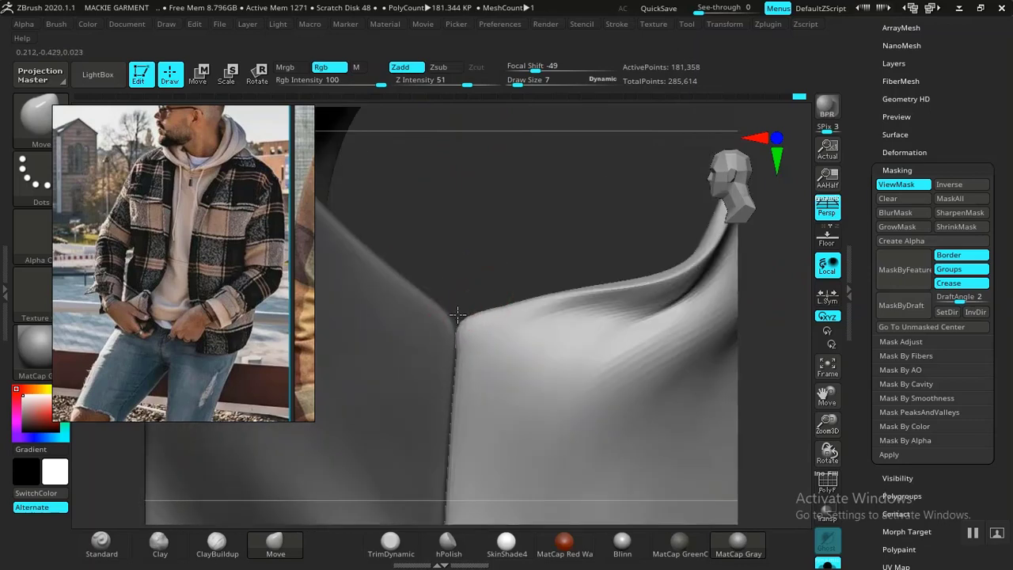
Invert the mask, adjust the front panel's corner under the armhole to meet the seam, and clear the mask.
left_click(500, 244, "ctrl")
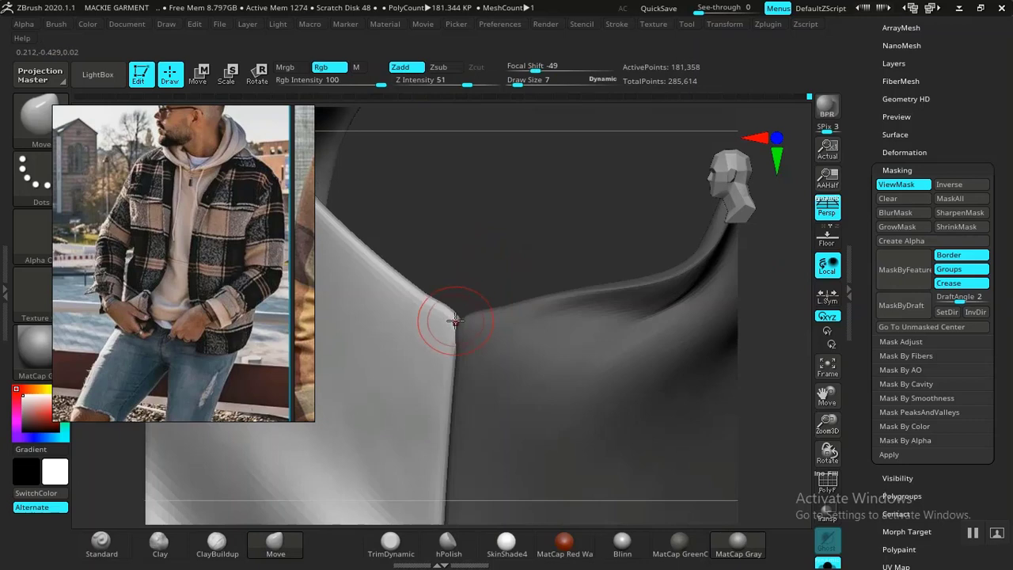
left_click_drag(521, 269, 351, 159, "alt")
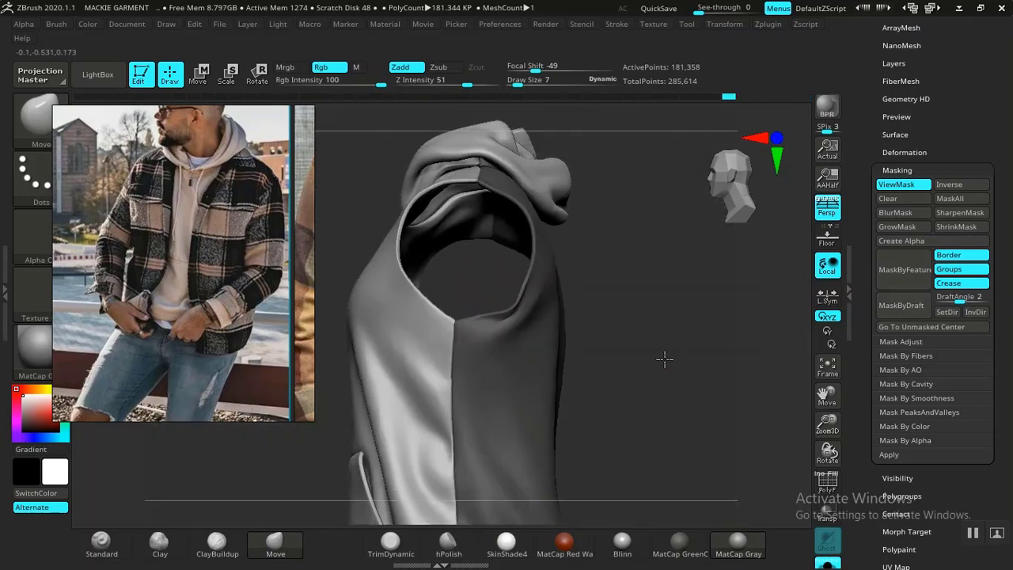
left_click_drag(665, 360, 695, 460, "alt")
left_click_drag(637, 303, 680, 210, "alt")
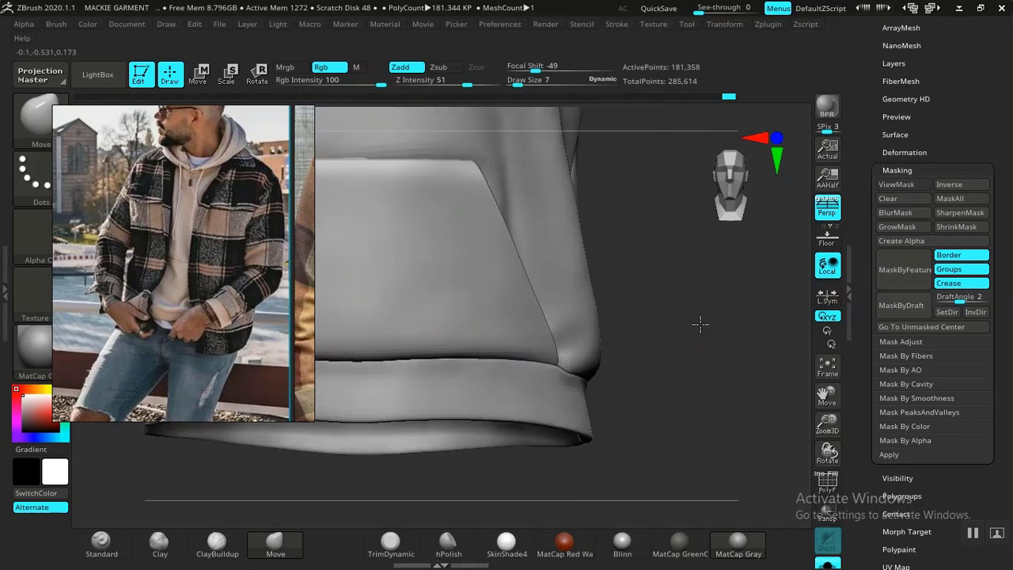
Inspect the hoodie's side seams, waistband, pocket, armholes and hood from the front, side and back.
left_click_drag(700, 327, 625, 328)
right_click_drag(625, 329, 597, 340)
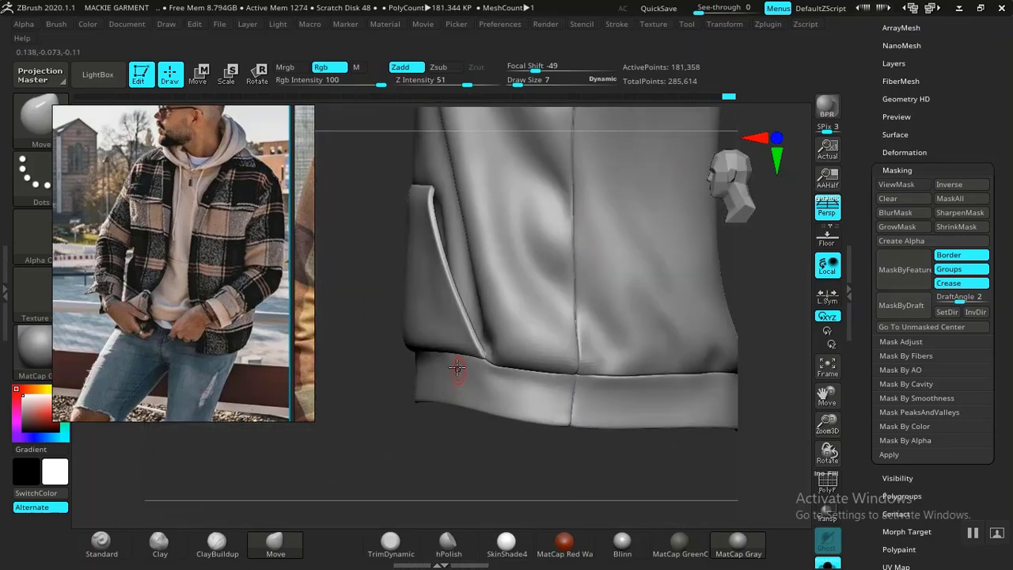
left_click_drag(362, 454, 423, 563, "alt")
left_click_drag(351, 380, 348, 535, "alt")
left_click_drag(357, 394, 330, 529, "alt")
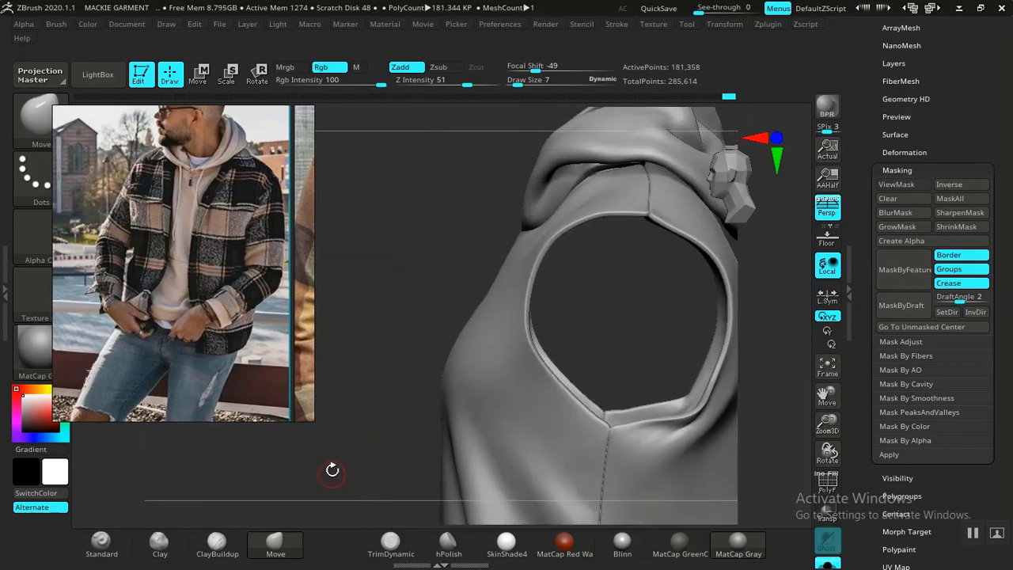
left_click_drag(327, 448, 419, 448)
left_click_drag(710, 395, 693, 433, "alt")
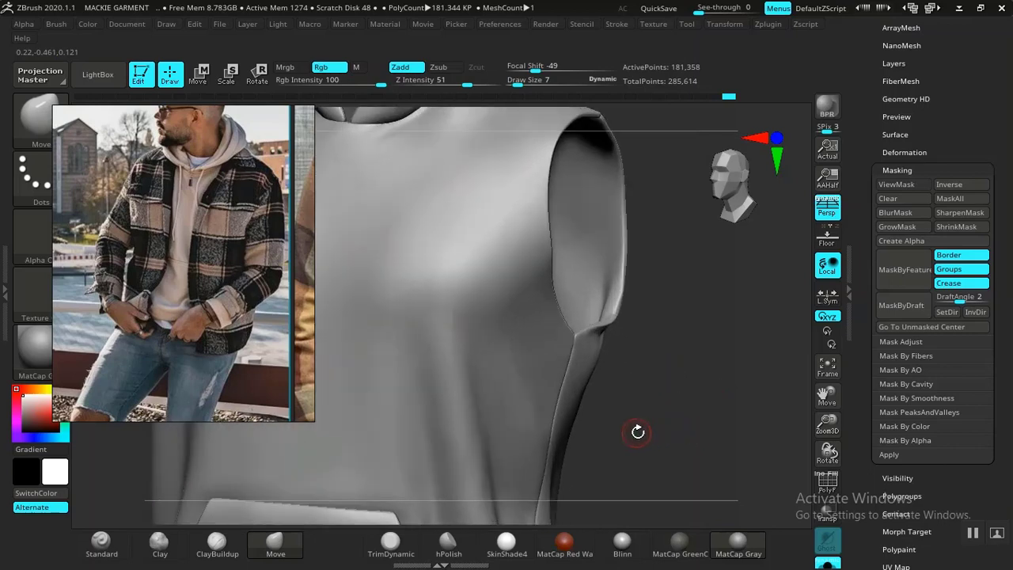
right_click_drag(638, 432, 737, 398)
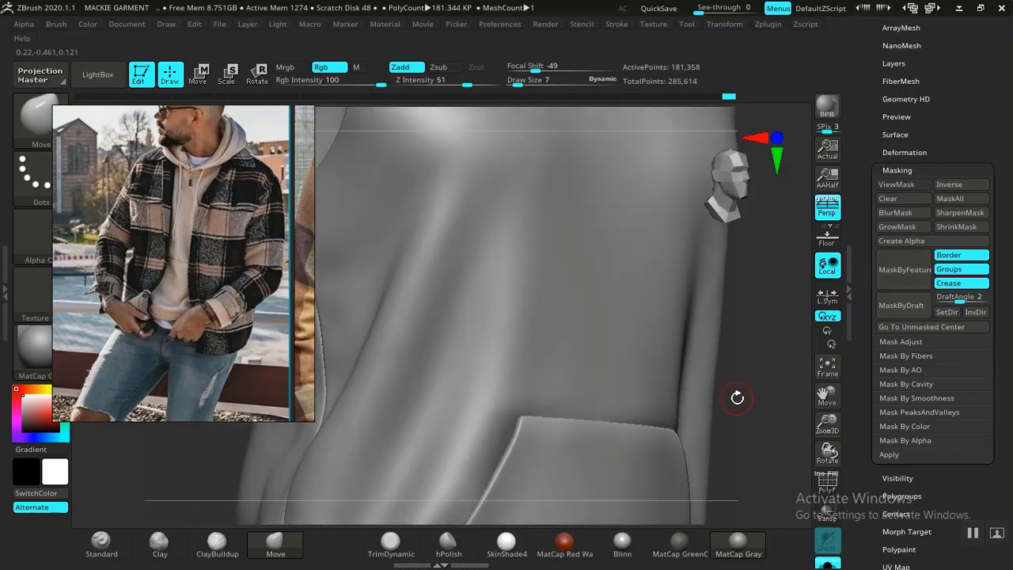
mouse_move(749, 375)
left_mouse_down("alt")
mouse_move(769, 468)
mouse_move(769, 407)
left_mouse_up("alt")
mouse_move(788, 367)
left_mouse_down("alt")
mouse_move(771, 468)
mouse_move(706, 374)
left_mouse_up("alt")
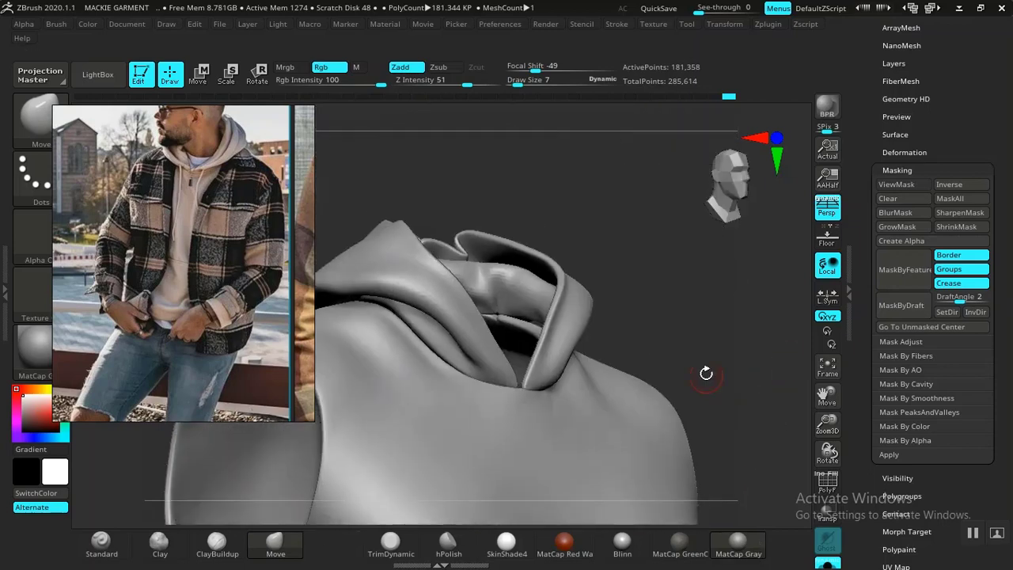
left_click_drag(713, 315, 683, 351)
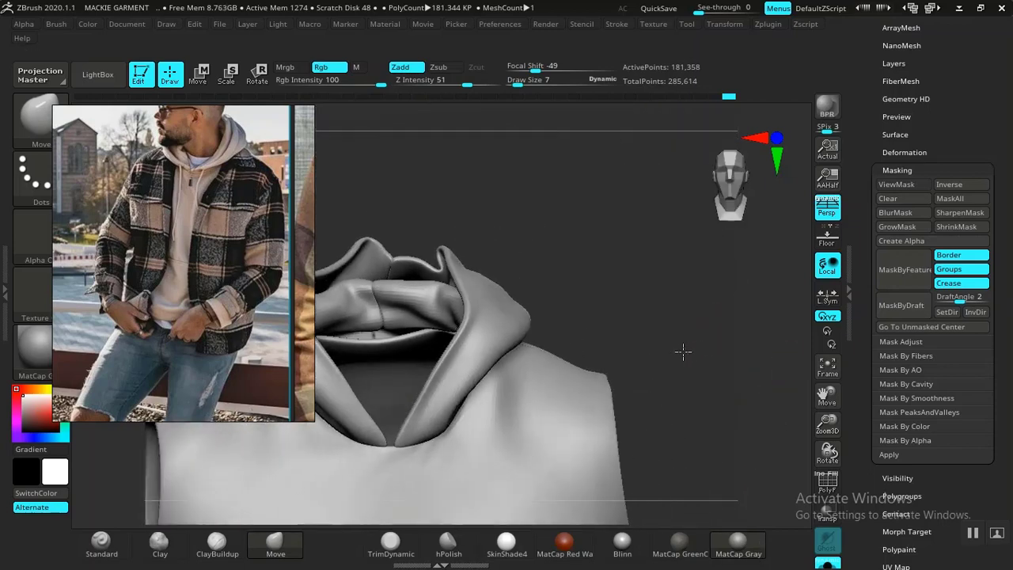
right_click_drag(683, 352, 787, 362)
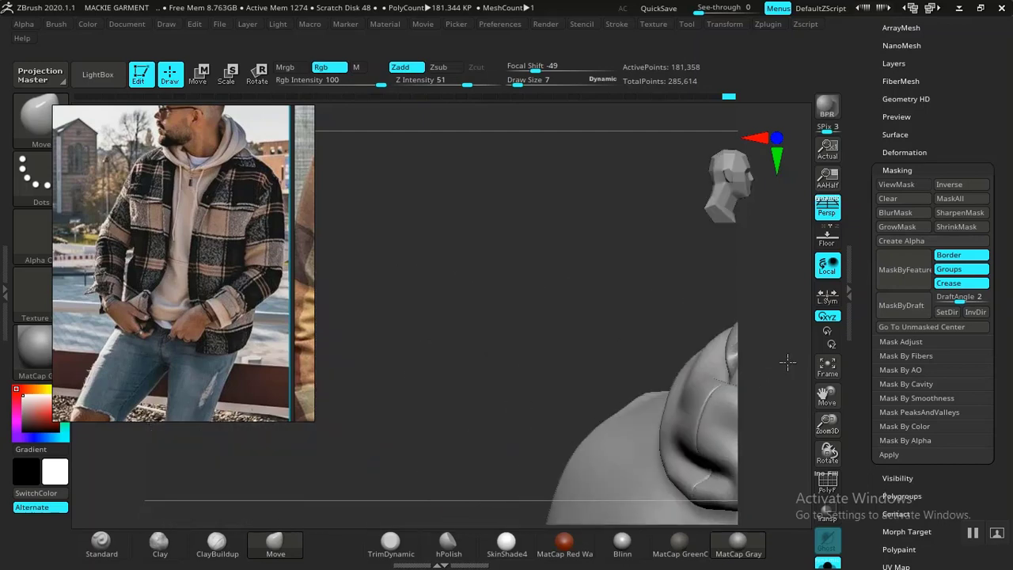
mouse_move(788, 362)
left_mouse_down("shift")
mouse_move(615, 355)
mouse_move(547, 332)
mouse_move(561, 265)
left_mouse_up("shift")
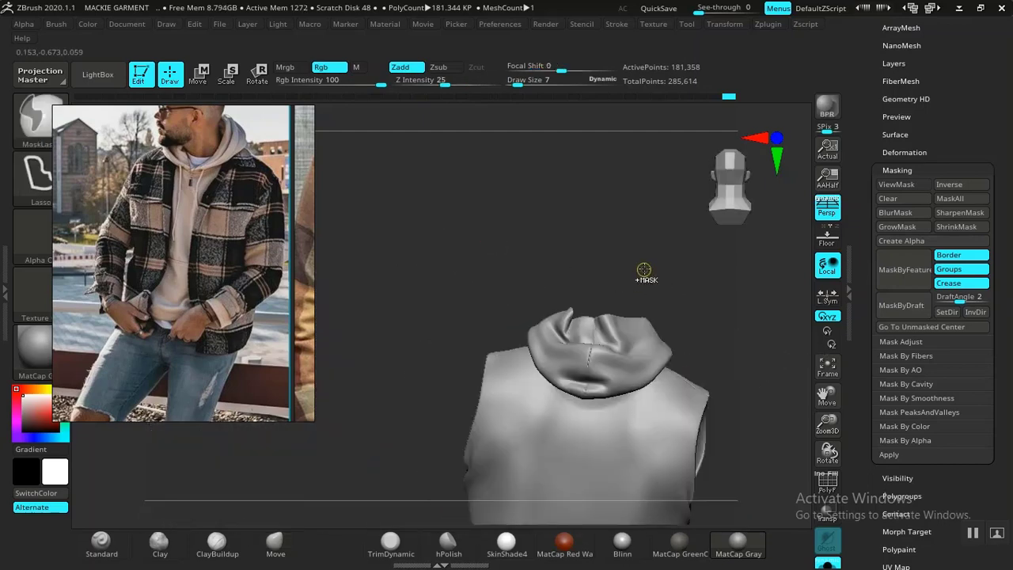
right_click_drag(710, 331, 694, 290)
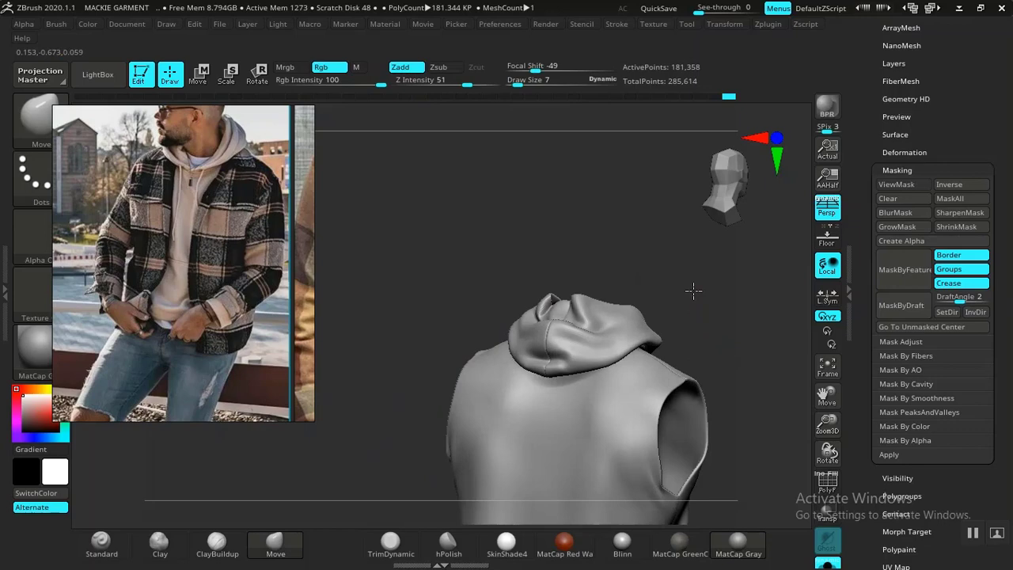
Turn off Solo mode and review the hoodie together with the shirt and the body.
left_click(829, 564)
left_click_drag(712, 355, 562, 216, "alt")
left_click_drag(632, 322, 568, 308)
right_click_drag(582, 343, 645, 416, "alt")
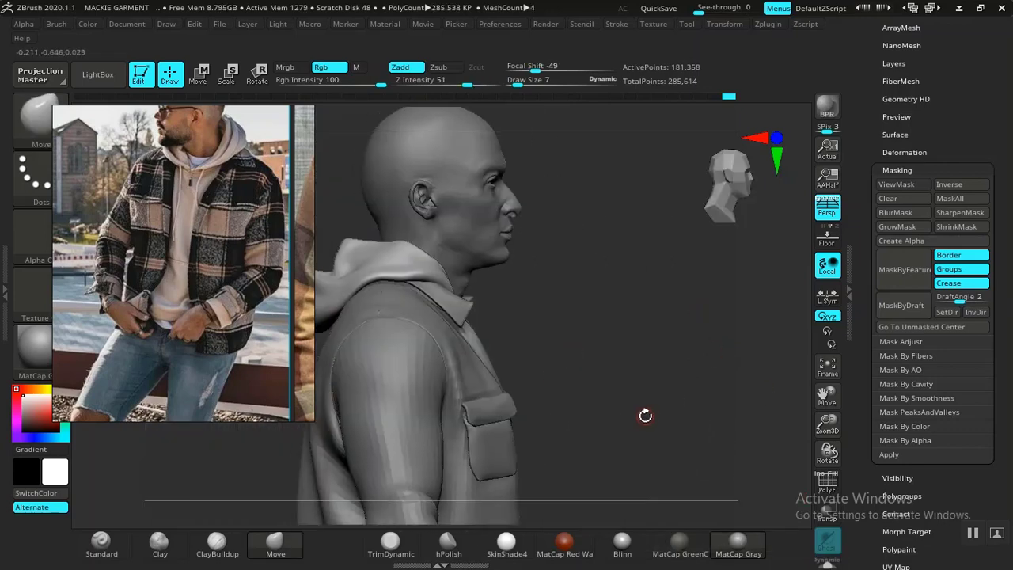
left_click_drag(634, 449, 658, 360, "alt")
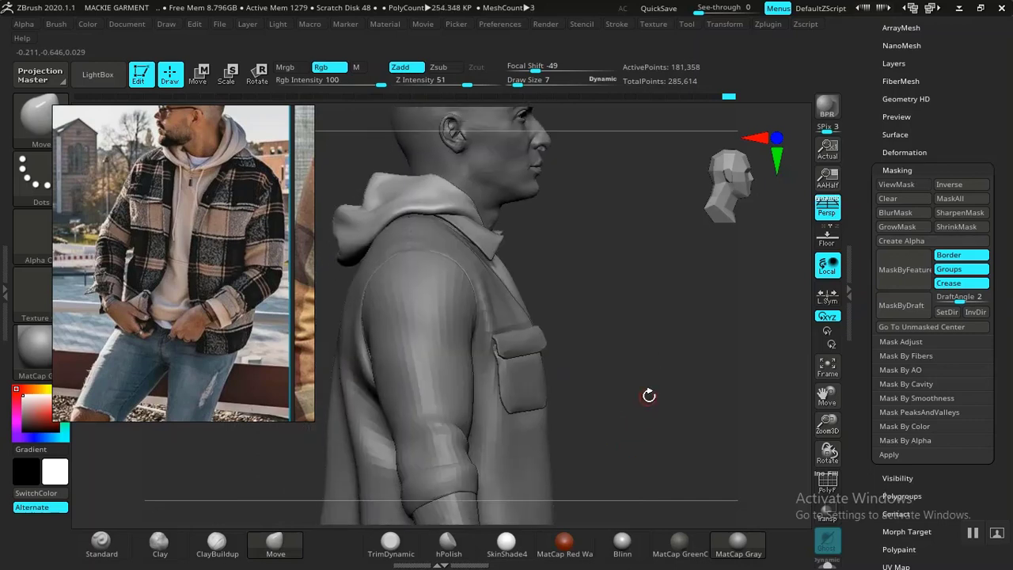
left_click_drag(650, 395, 599, 400)
Switch to the ZENGLISH SHIRT subtool and isolate it in Solo mode.
left_click(428, 432, "alt")
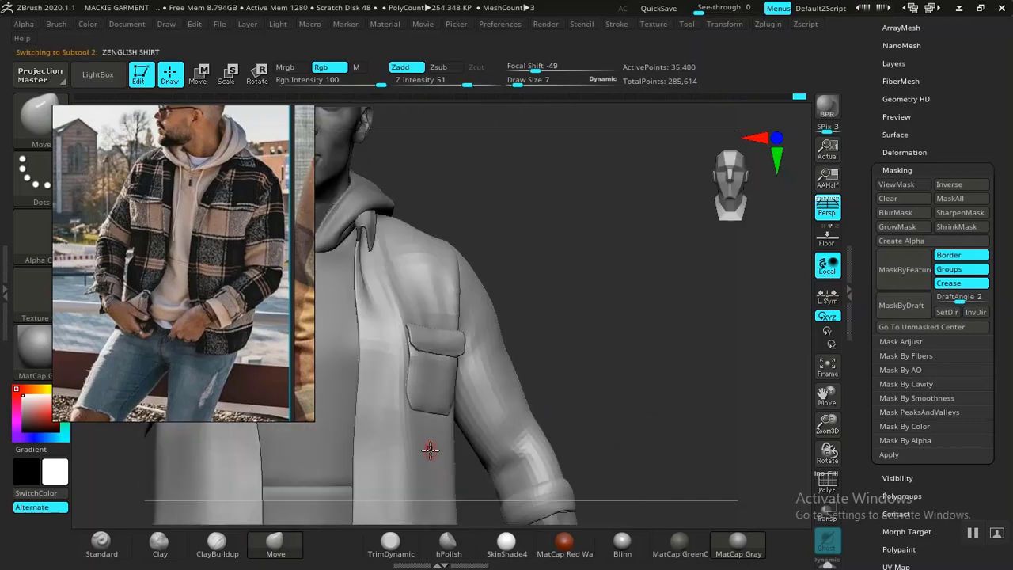
left_click_drag(655, 353, 715, 354, "alt")
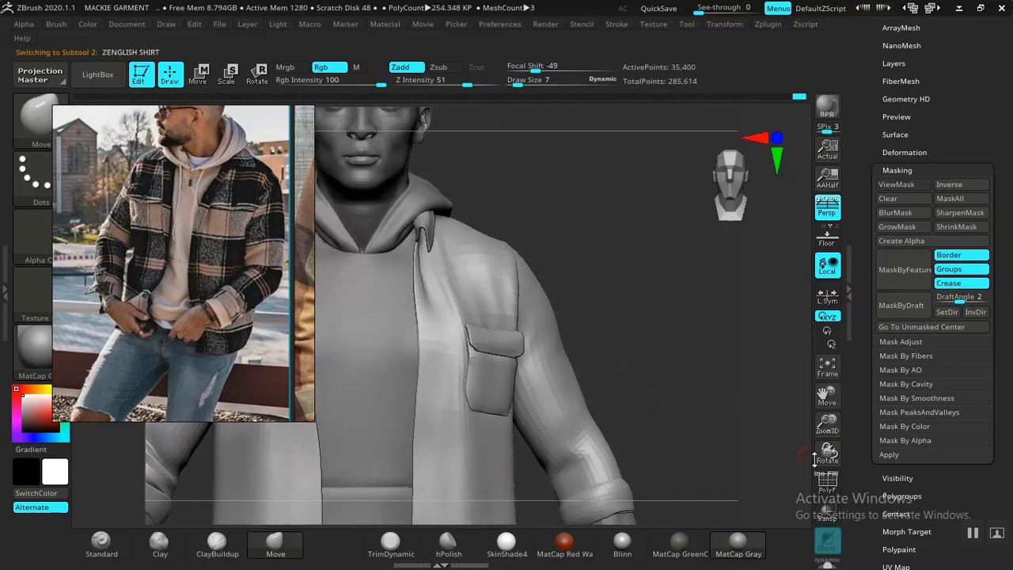
left_click(827, 560)
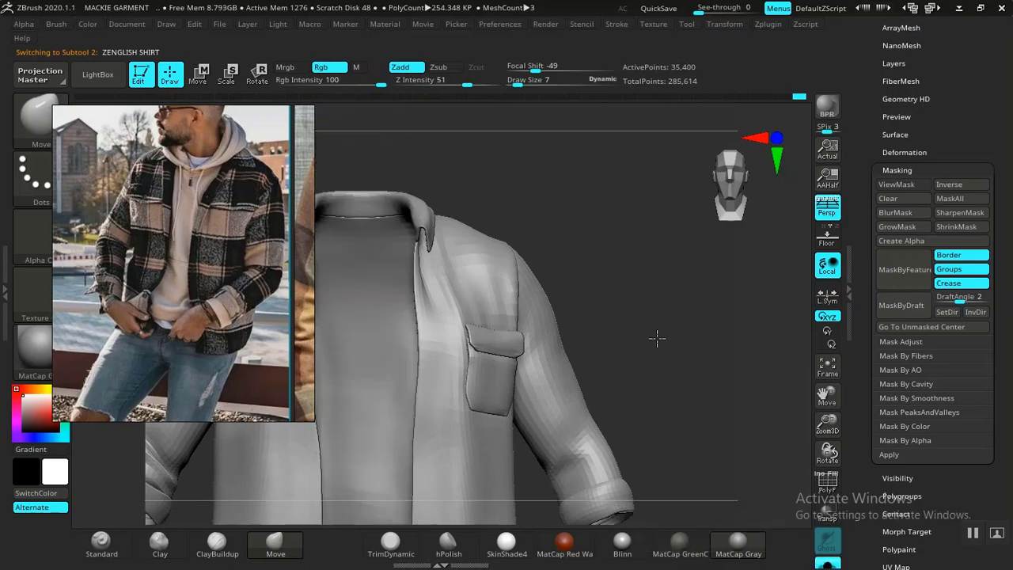
Check the shirt's shoulder and collar surfaces, and divide its mesh once to reach subdivision level 3.
left_click_drag(657, 338, 707, 420, "alt")
left_click_drag(703, 379, 644, 441)
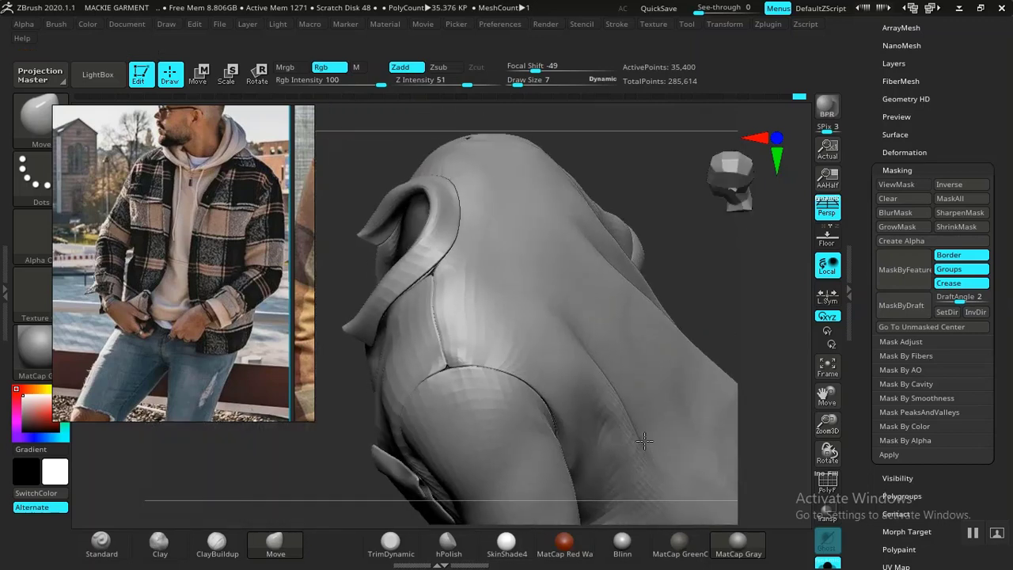
right_click_drag(644, 441, 738, 409)
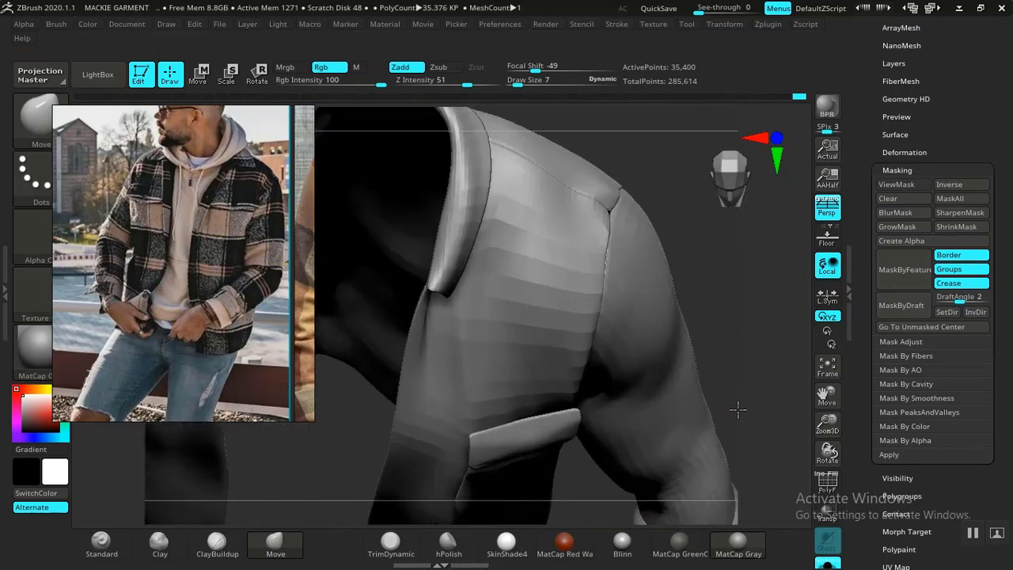
left_click_drag(708, 272, 689, 392, "alt")
left_click_drag(860, 205, 887, 230)
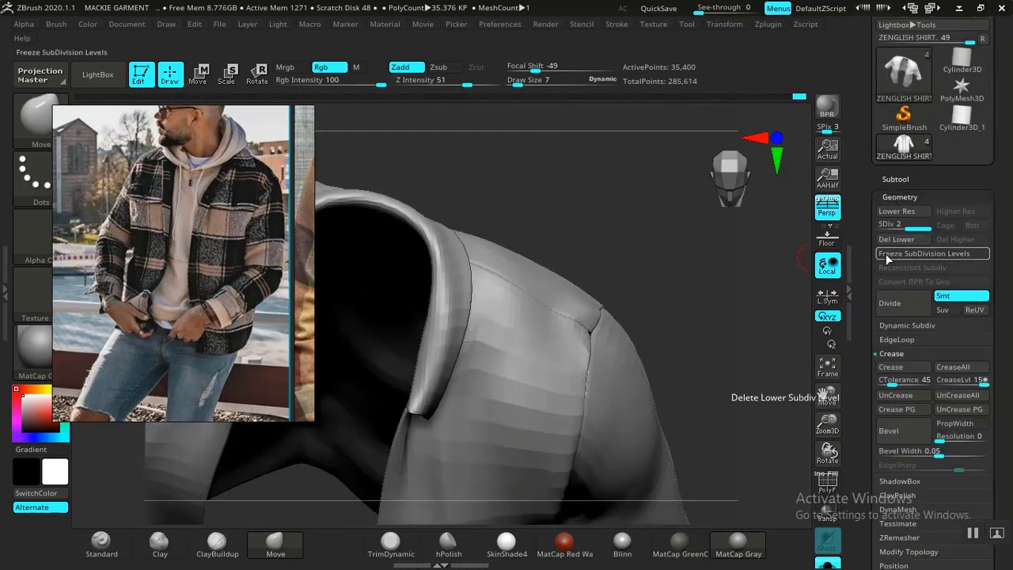
left_click(884, 308)
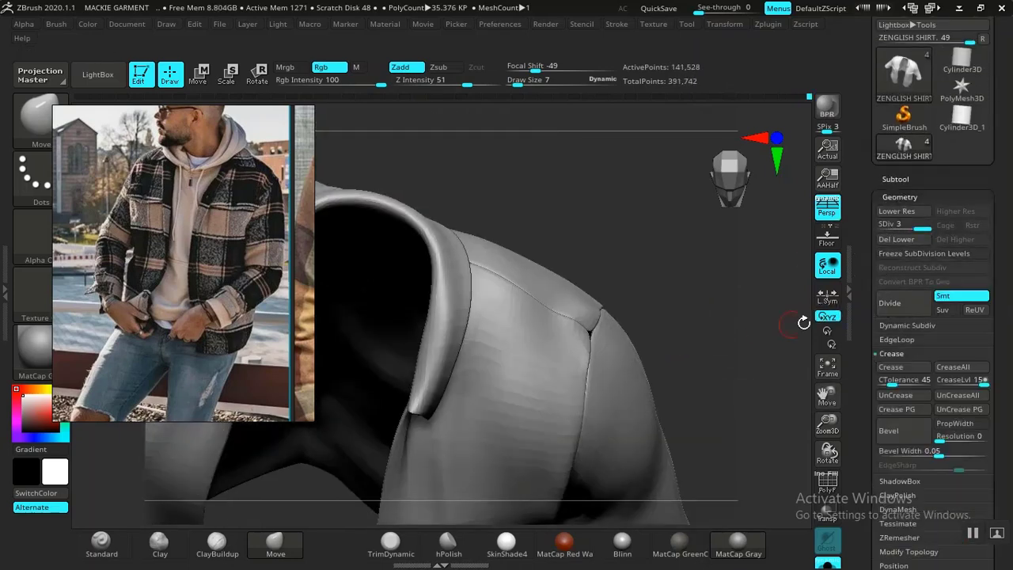
Isolate the sleeve panel, mask it, unhide the rest of the shirt and invert the mask so only the sleeve is editable.
left_click_drag(709, 313, 587, 295)
left_click_drag(520, 230, 673, 198, "alt")
left_click_drag(675, 306, 626, 333, "alt")
left_click_drag(654, 263, 623, 346)
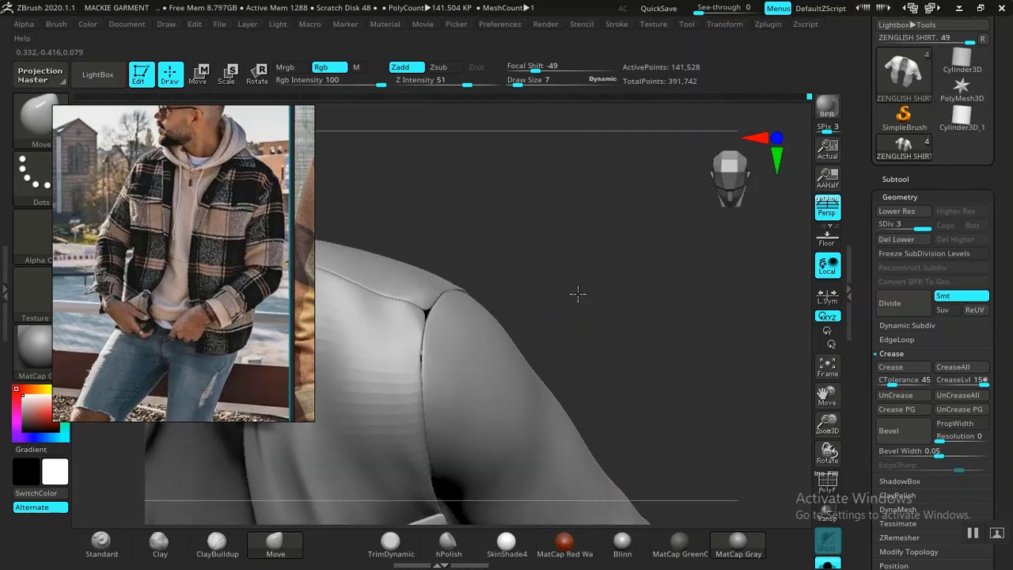
left_click_drag(577, 294, 610, 330, "alt")
key("ctrl")
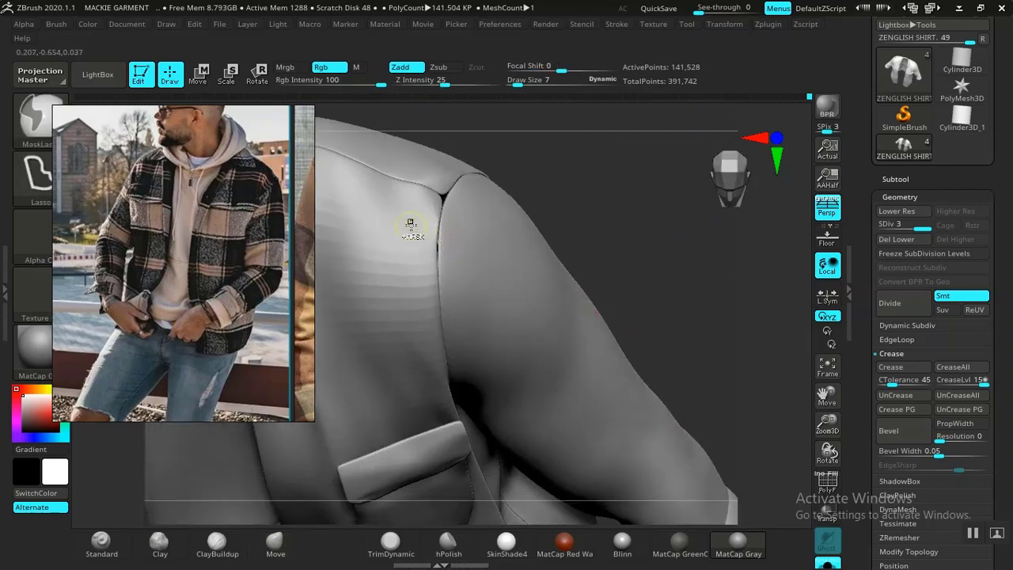
left_click(484, 236, "ctrl+shift")
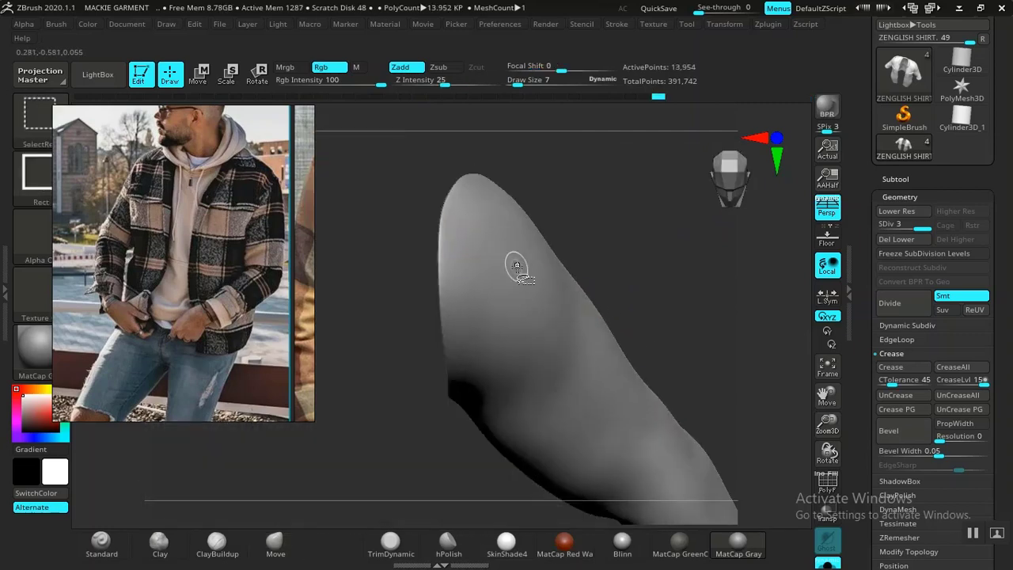
left_click(673, 275, "ctrl")
left_click(661, 278, "ctrl+shift")
left_click(660, 282, "ctrl")
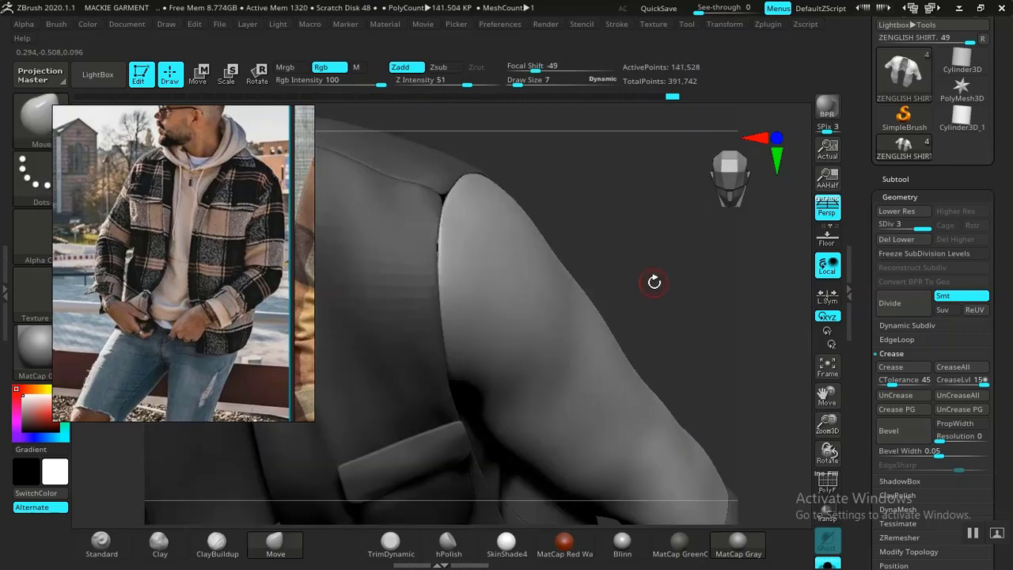
Work on the gap where the sleeve meets the yoke and front panel with the Move brush, and invert the mask onto the sleeve.
left_click_drag(674, 311, 753, 443, "alt")
left_click_drag(652, 256, 620, 231, "alt")
left_click_drag(520, 237, 717, 444, "alt")
left_click_drag(620, 133, 774, 317, "alt")
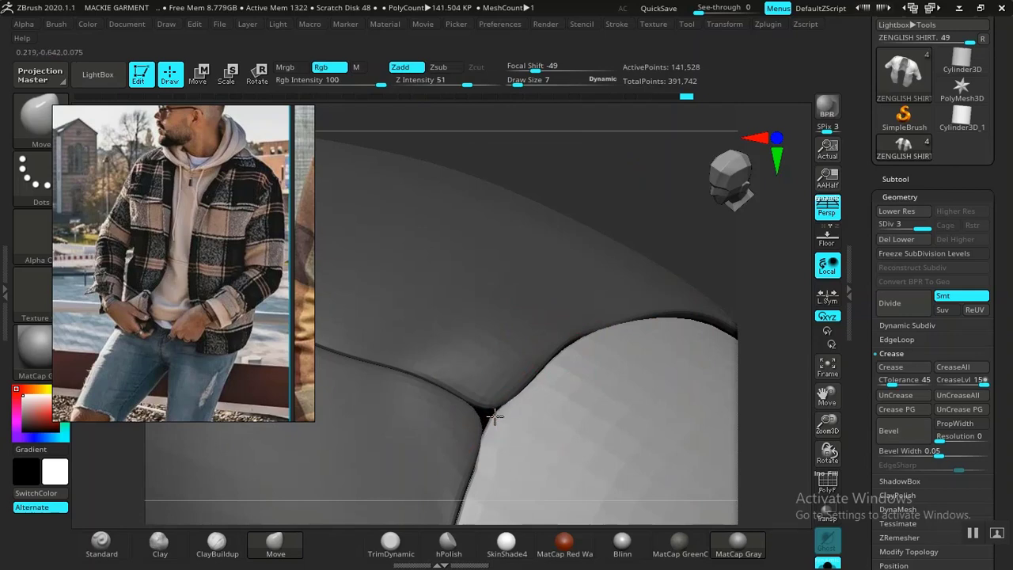
left_click(623, 180, "ctrl")
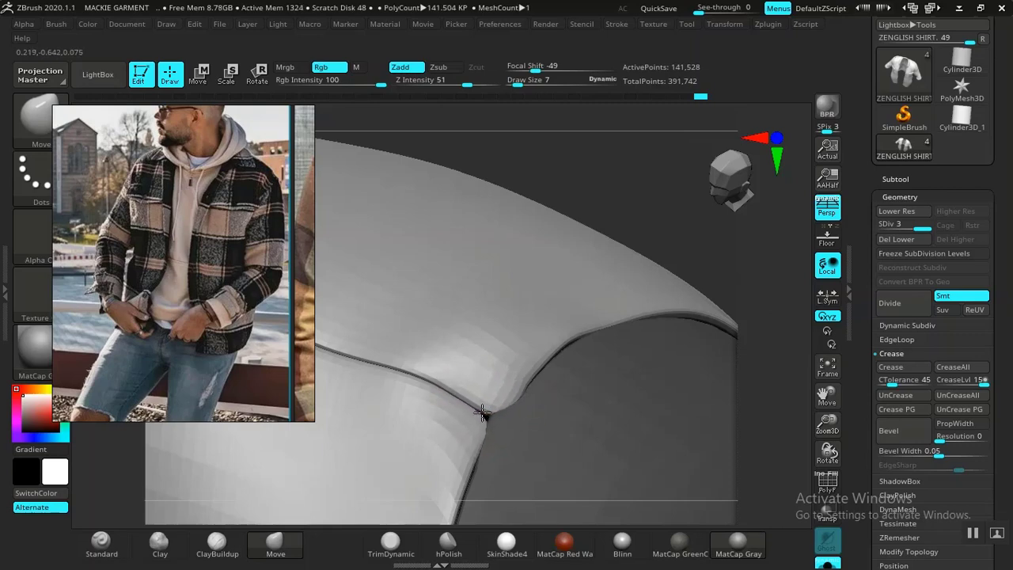
Clear the current mask and mask every panel of the shirt except the shoulder yoke.
left_click_drag(620, 156, 631, 179, "ctrl")
left_click(548, 270, "ctrl+shift")
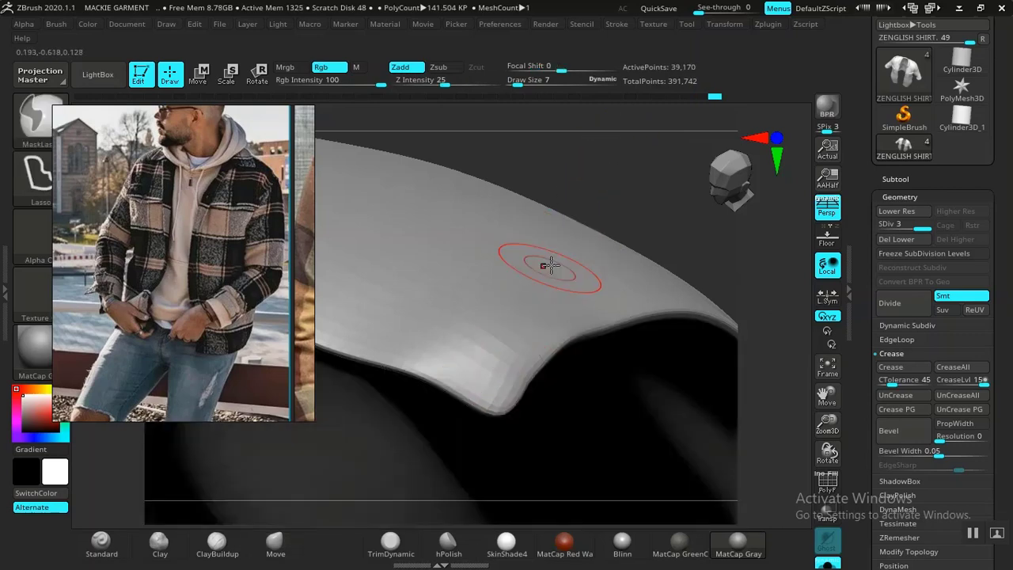
left_click(627, 164, "ctrl")
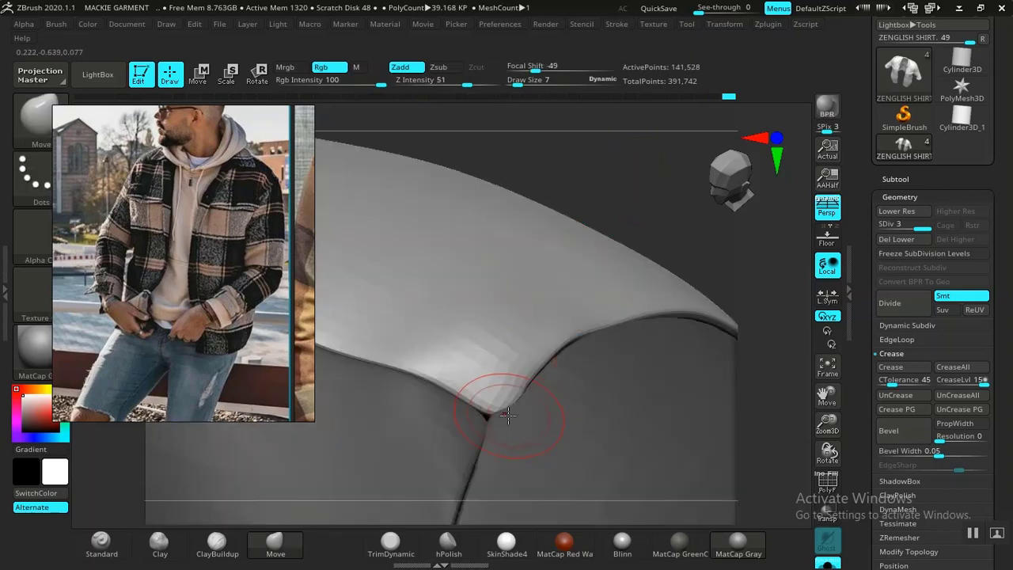
Set the Move brush's draw size to 14 and pull the yoke's edge against the sleeve over the top of the shoulder.
mouse_move(658, 200)
left_mouse_down()
mouse_move(604, 169)
mouse_move(570, 253)
mouse_move(539, 274)
mouse_move(549, 237)
mouse_move(534, 195)
mouse_move(528, 211)
mouse_move(474, 184)
mouse_move(518, 256)
mouse_move(482, 219)
mouse_move(491, 197)
mouse_move(522, 228)
mouse_move(452, 203)
mouse_move(502, 199)
mouse_move(502, 211)
mouse_move(536, 183)
mouse_move(529, 188)
left_mouse_up()
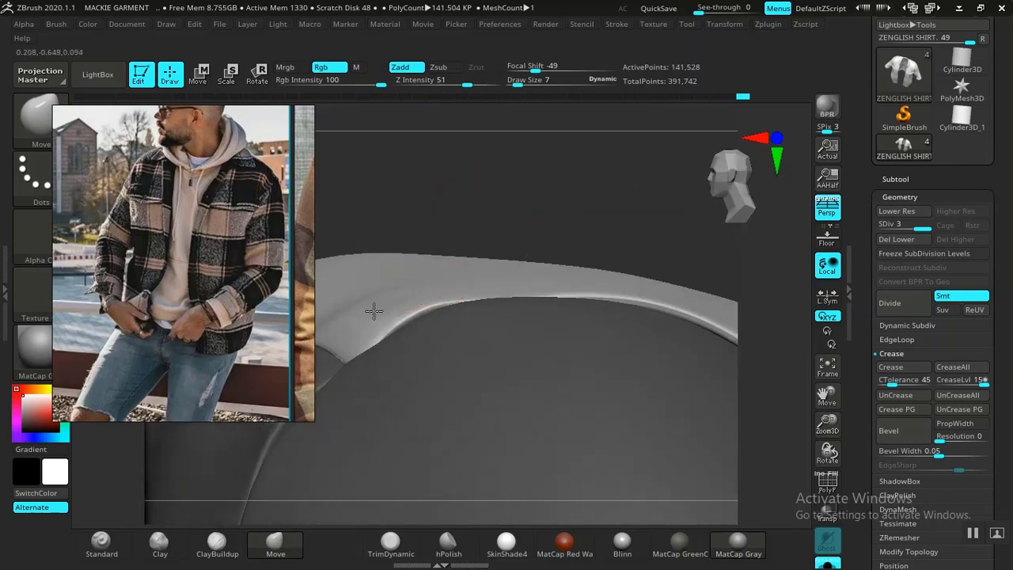
key("space")
left_click_drag(420, 276, 372, 301)
left_click_drag(584, 195, 464, 211)
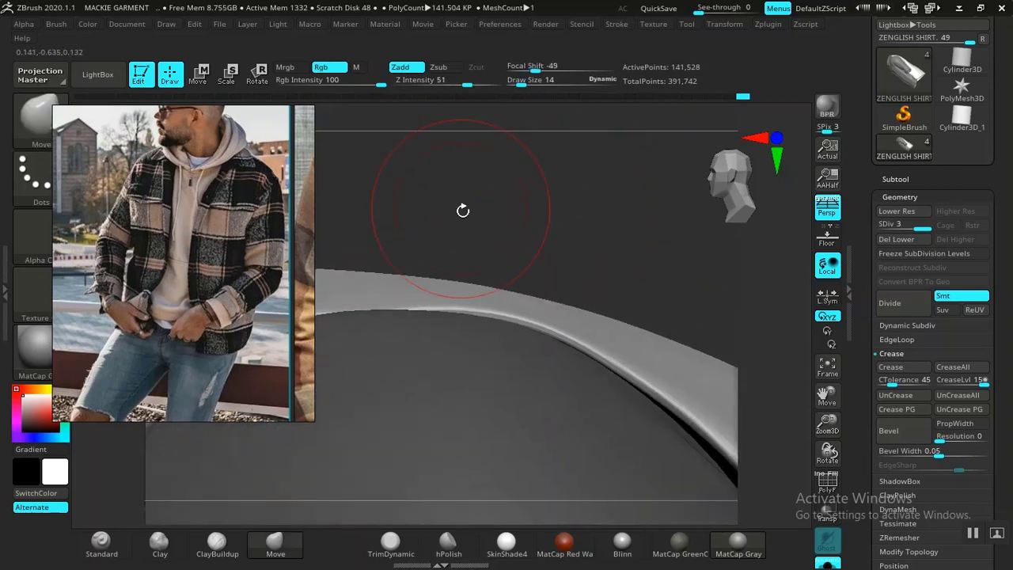
mouse_move(588, 245)
left_mouse_down()
mouse_move(556, 238)
mouse_move(556, 251)
mouse_move(538, 214)
mouse_move(520, 323)
left_mouse_up()
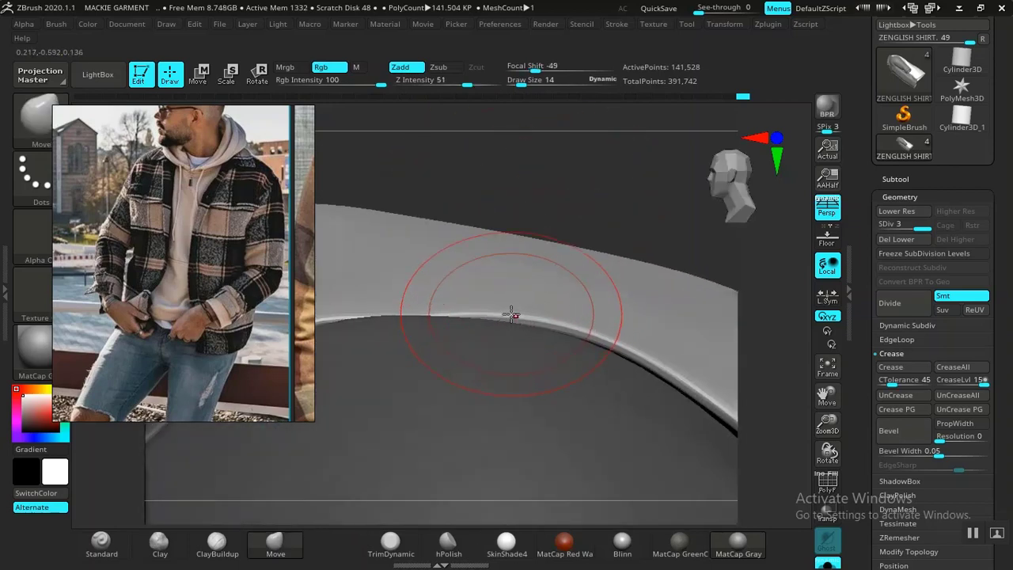
left_click_drag(521, 187, 475, 195)
left_click_drag(498, 351, 495, 361)
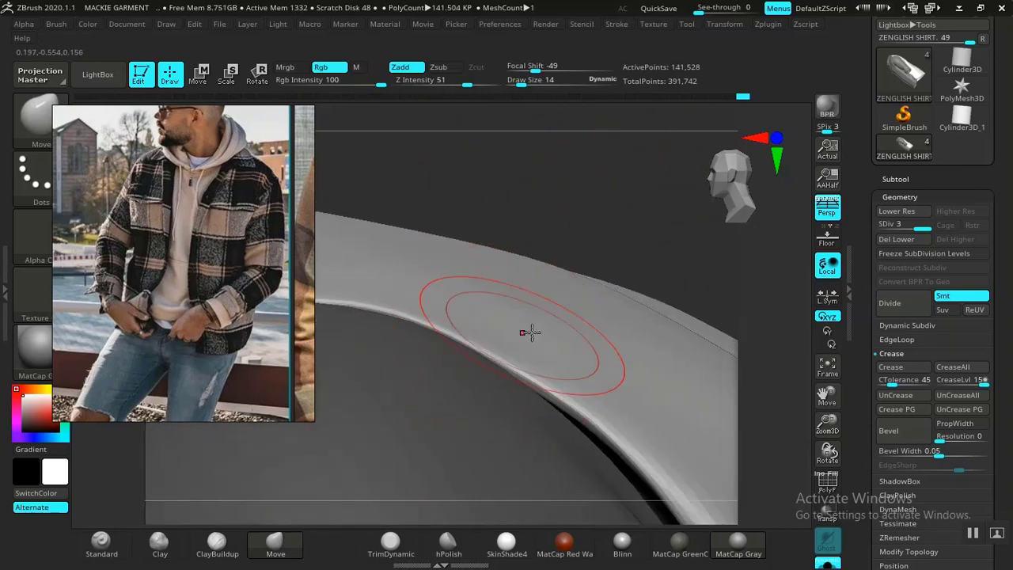
Pull the yoke panel's rear edge onto the sleeve to close the gap down the back of the armhole.
left_click_drag(583, 177, 529, 155)
left_click_drag(511, 339, 498, 354)
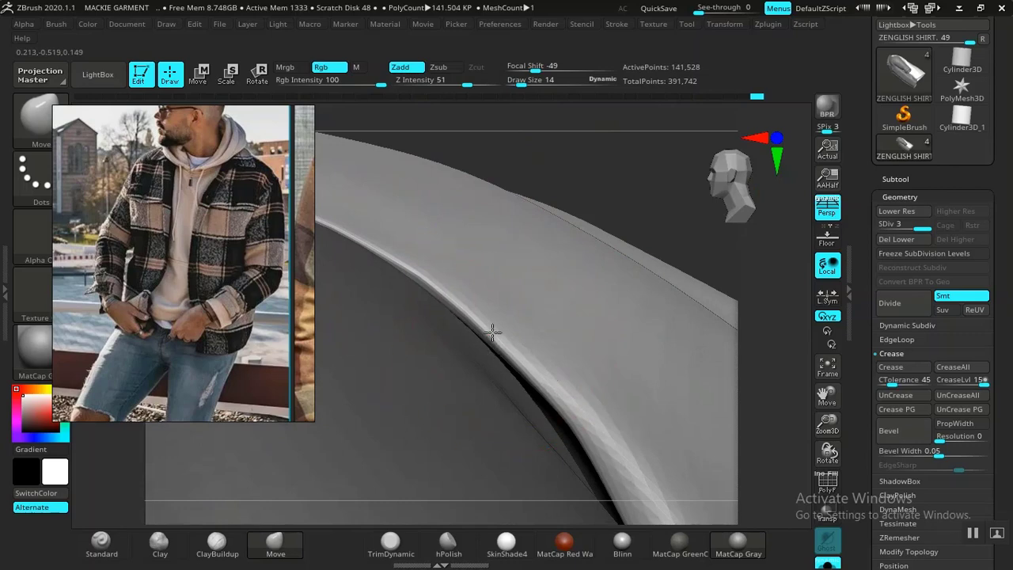
left_click_drag(615, 129, 561, 106)
mouse_move(547, 360)
left_mouse_down()
mouse_move(533, 358)
mouse_move(532, 333)
left_mouse_up()
left_click_drag(643, 127, 651, 63)
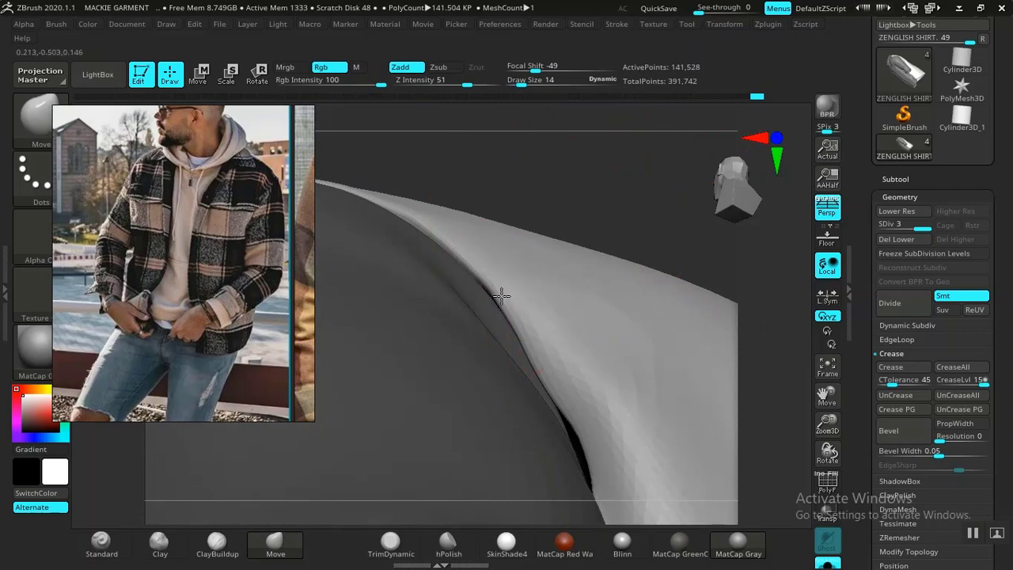
left_click_drag(500, 300, 497, 300)
left_click_drag(642, 158, 640, 225)
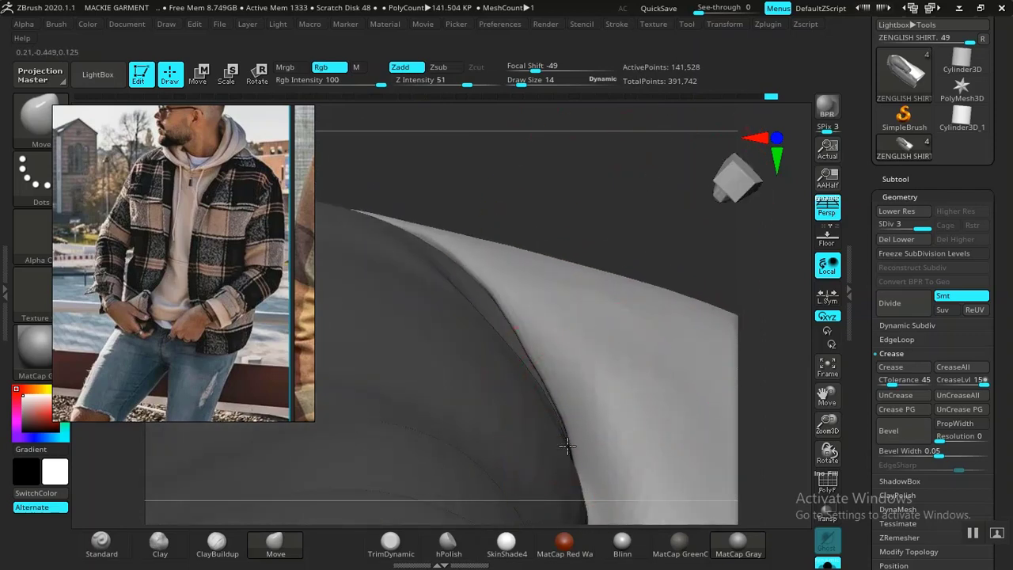
mouse_move(625, 179)
left_mouse_down()
mouse_move(646, 91)
mouse_move(633, 120)
left_mouse_up()
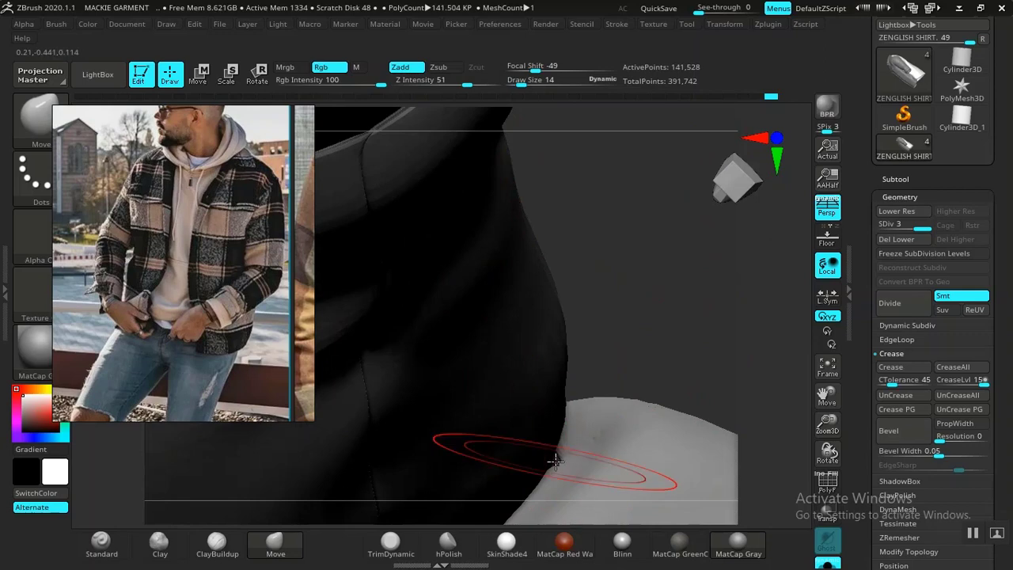
Check the sleeve seam from below and the front, and fit the yoke's inner corner against the collar and front panel.
mouse_move(555, 459)
left_mouse_down()
mouse_move(636, 355)
mouse_move(636, 380)
mouse_move(673, 412)
mouse_move(761, 361)
mouse_move(626, 269)
mouse_move(554, 171)
mouse_move(629, 119)
mouse_move(579, 260)
mouse_move(554, 118)
mouse_move(525, 124)
mouse_move(515, 111)
mouse_move(557, 244)
mouse_move(556, 294)
mouse_move(546, 221)
mouse_move(588, 278)
mouse_move(614, 344)
left_mouse_up()
left_click_drag(541, 305, 543, 497)
left_click_drag(600, 302, 669, 394)
left_click_drag(563, 200, 656, 342)
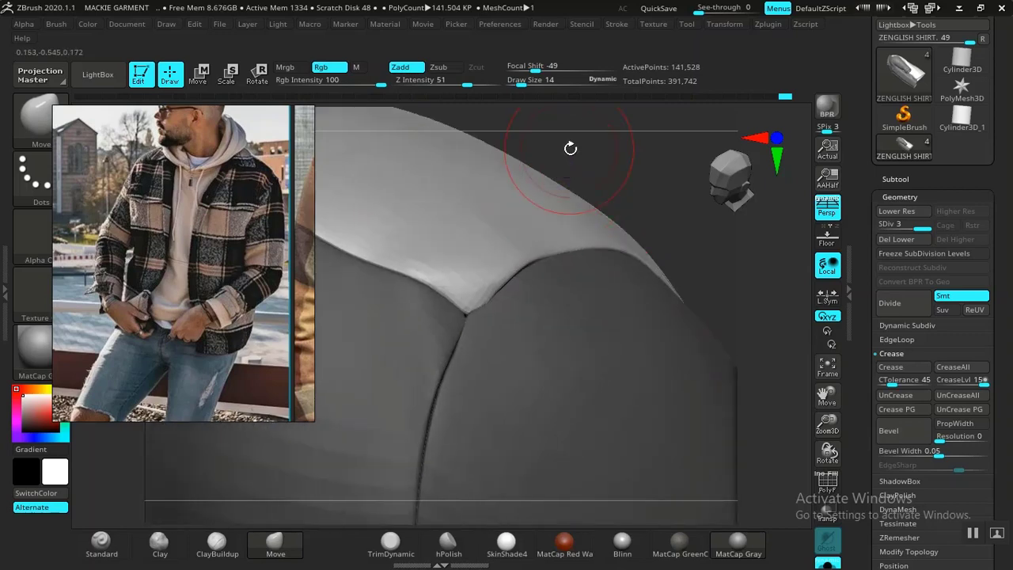
left_click_drag(570, 149, 630, 394)
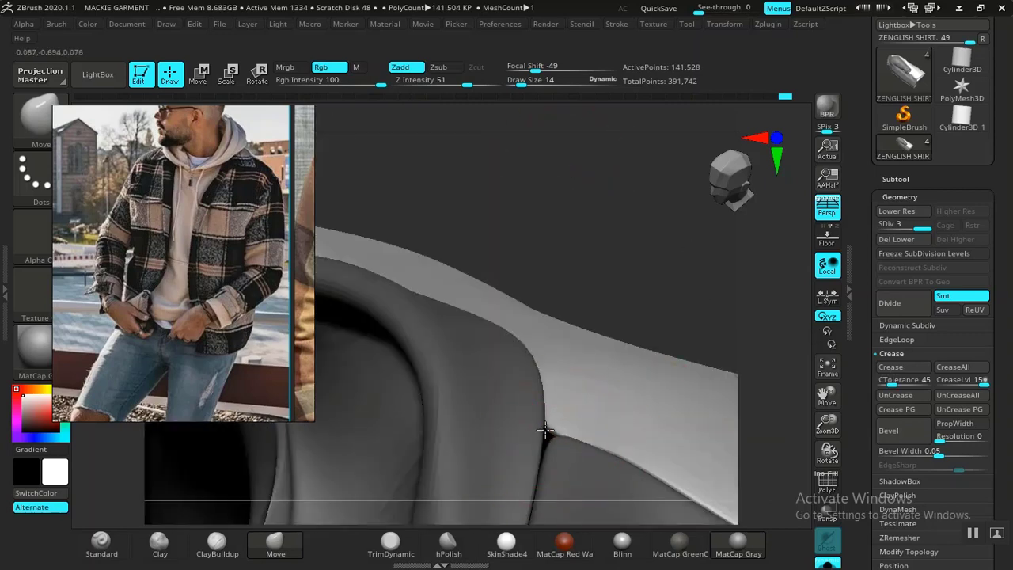
left_click_drag(669, 235, 663, 204)
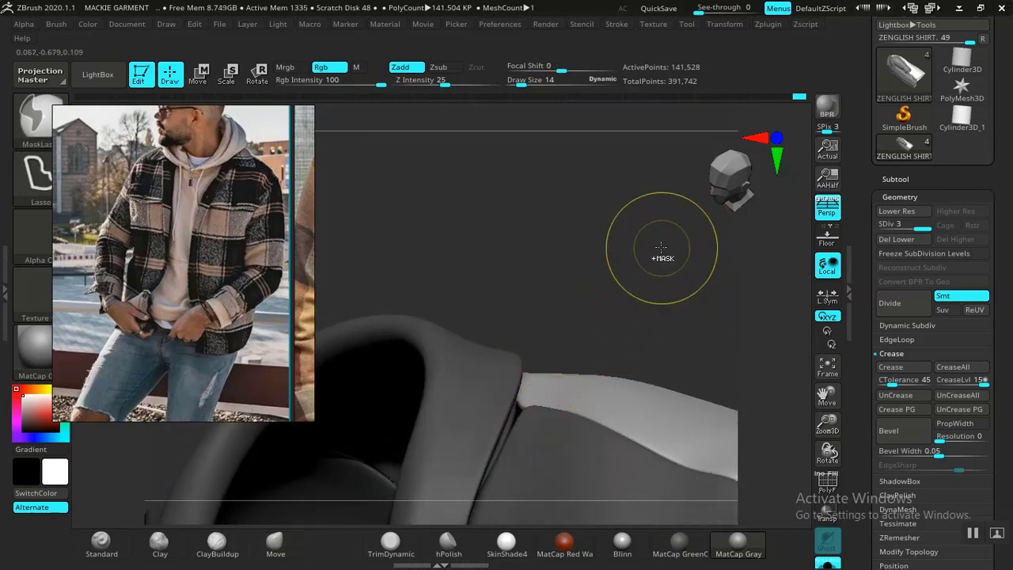
Clear the mask, isolate the front chest panel and mask all the other shirt panels.
left_click_drag(661, 255, 642, 295, "ctrl")
left_click(563, 482, "ctrl+shift")
left_click(644, 286, "ctrl")
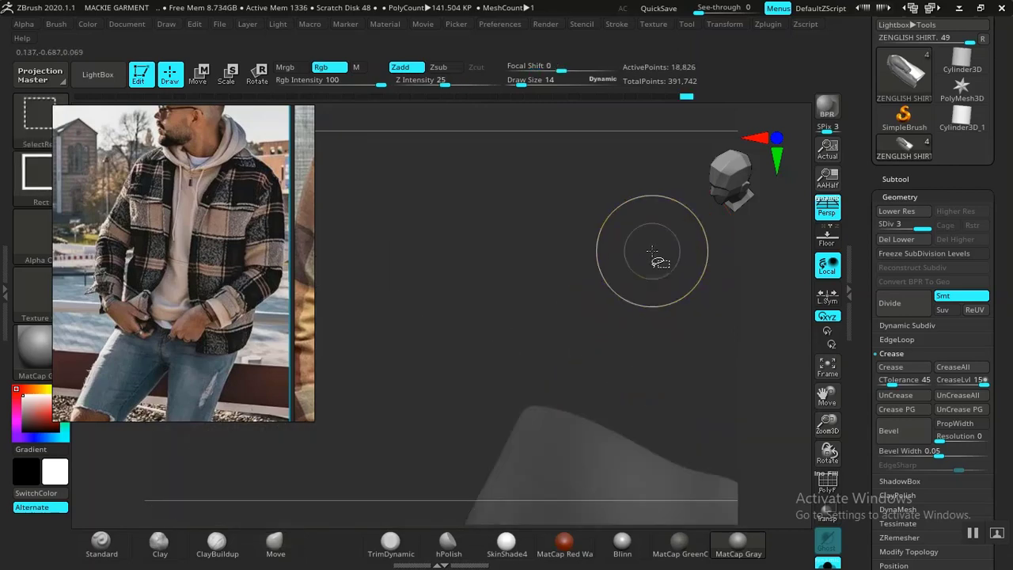
left_click(652, 251, "ctrl+shift")
left_click(647, 247, "ctrl")
left_click_drag(647, 252, 578, 314)
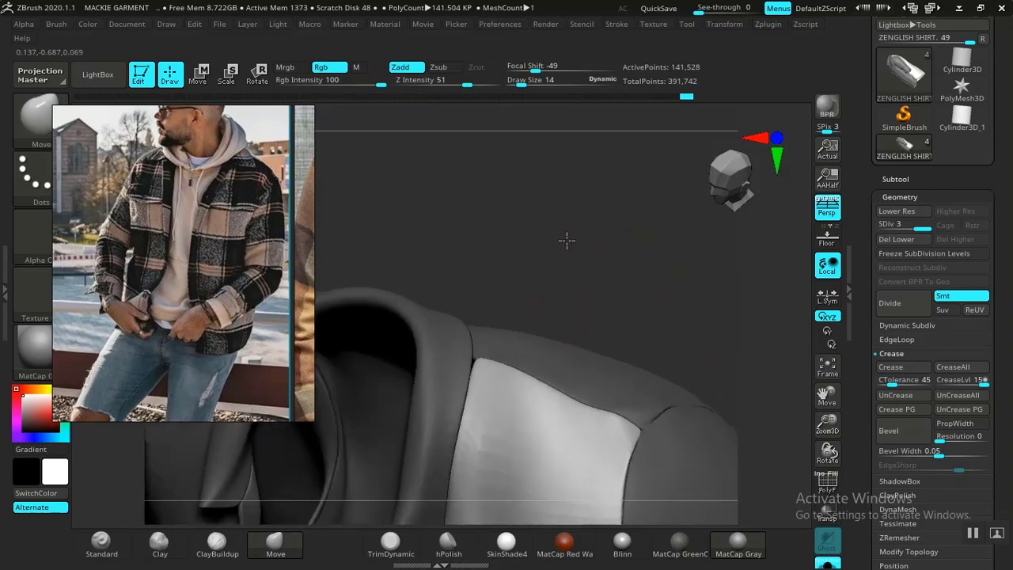
Reduce the draw size to 5, move the front panel's upper corner toward the collar and yoke, and invert the mask.
mouse_move(567, 241)
left_mouse_down("alt")
mouse_move(755, 489)
mouse_move(758, 511)
left_mouse_up("alt")
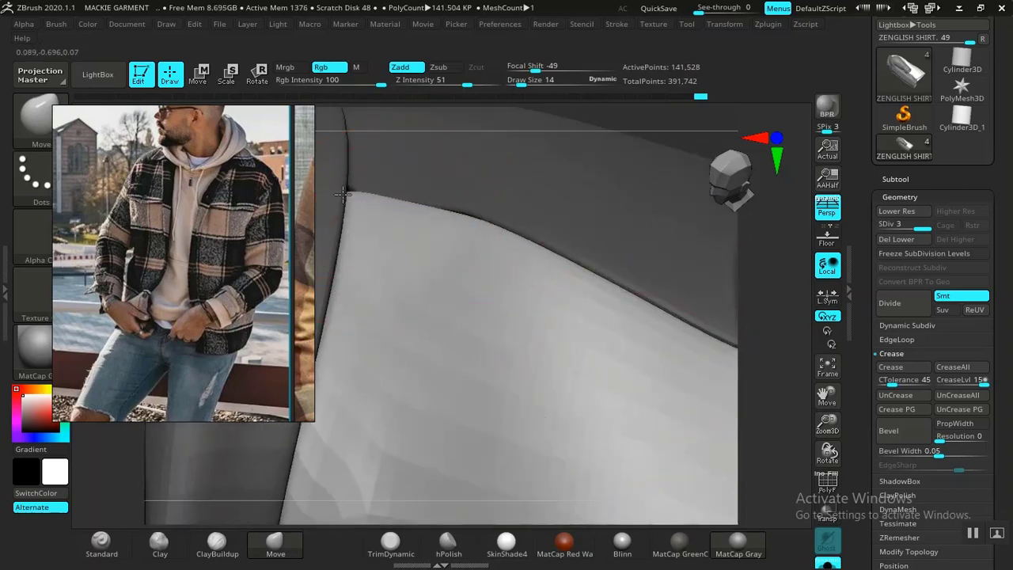
left_click_drag(660, 139, 655, 356, "alt")
mouse_move(599, 225)
left_mouse_down()
mouse_move(572, 208)
mouse_move(690, 396)
left_mouse_up()
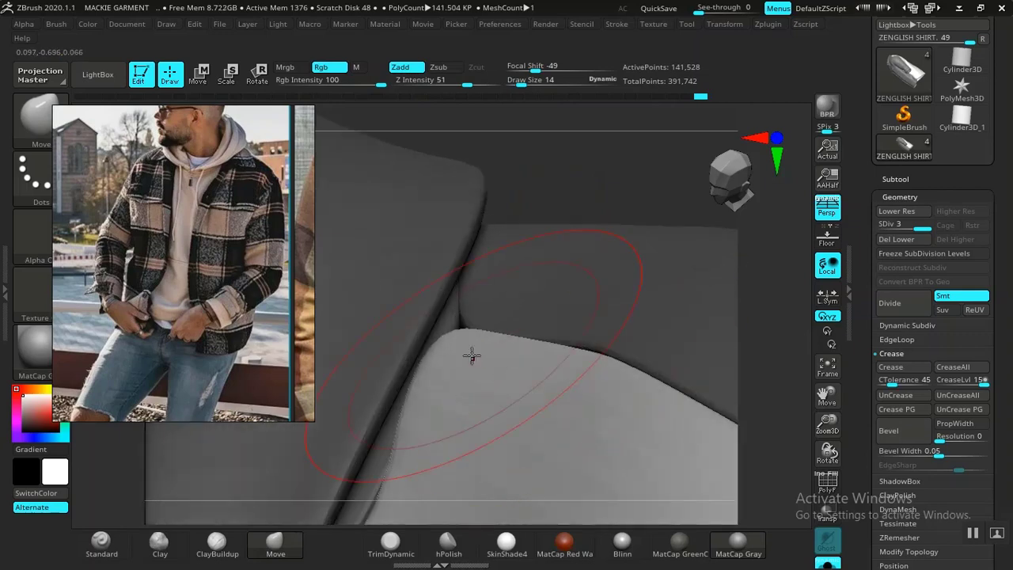
key("space")
left_click_drag(479, 313, 477, 314)
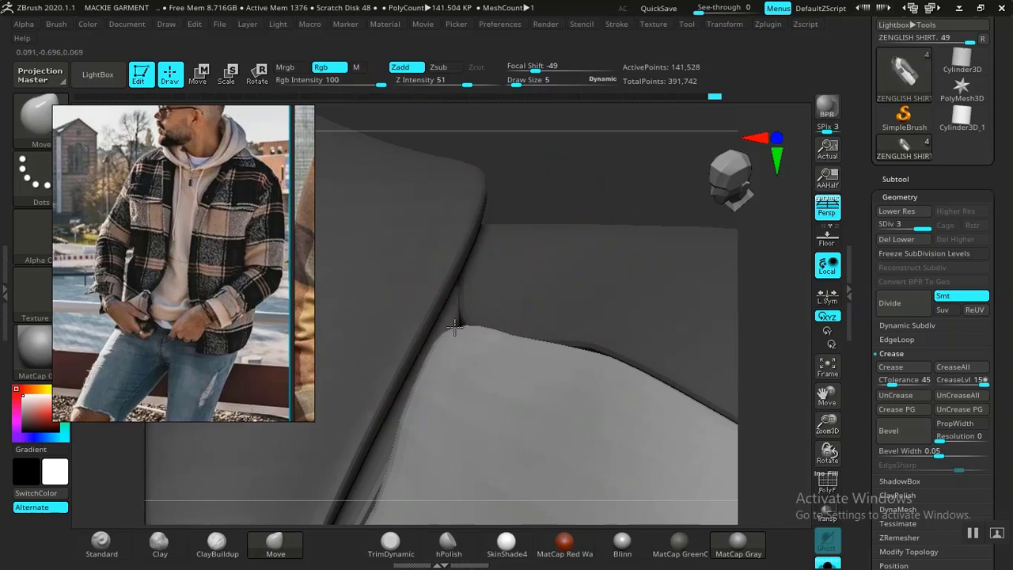
left_click(588, 183, "ctrl")
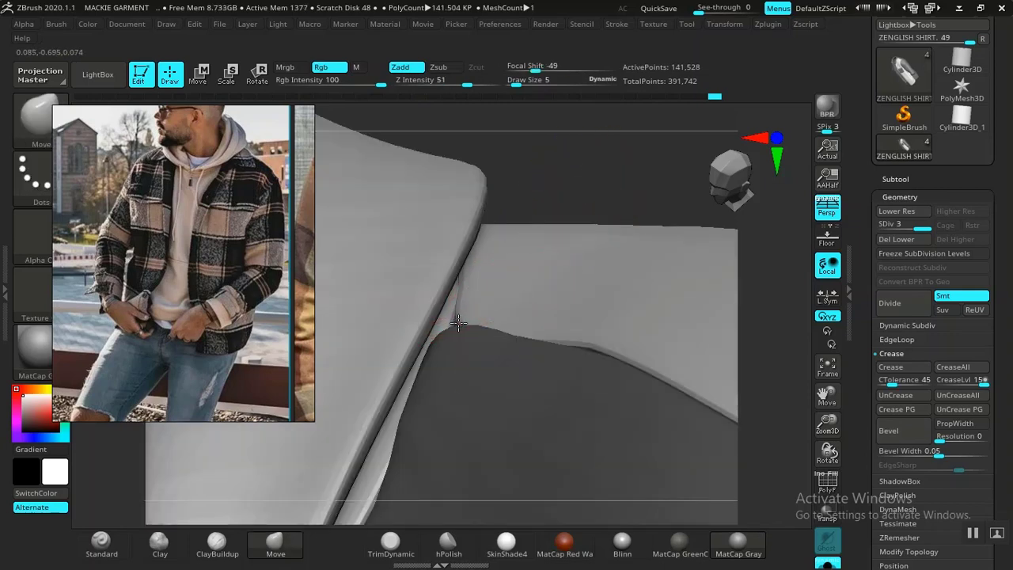
Inspect the shirt's front edges, pocket, cuff, hem and side seams for remaining gaps.
left_click_drag(541, 150, 617, 303, "alt")
left_click_drag(623, 245, 603, 171, "alt")
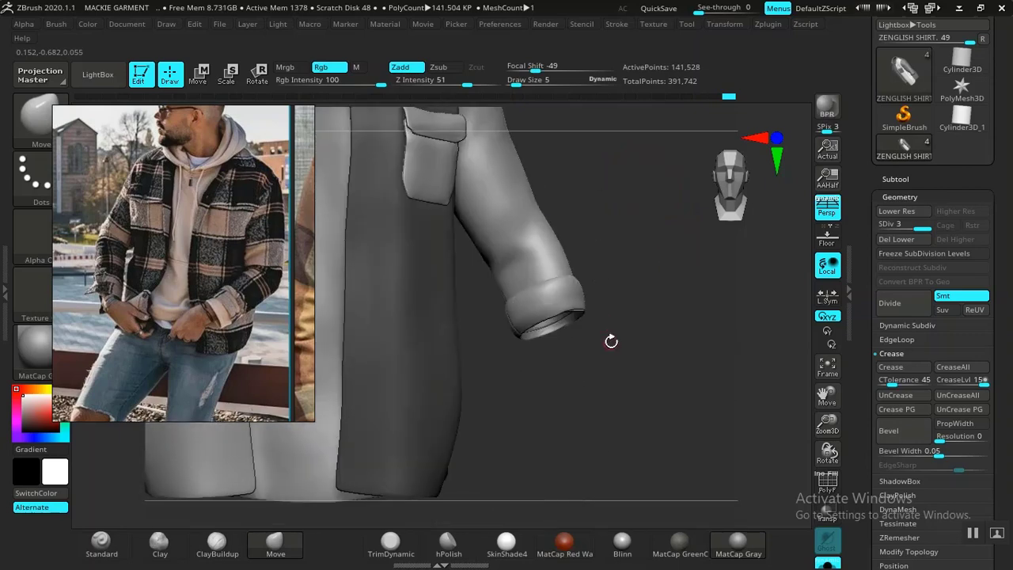
left_click_drag(616, 361, 659, 518, "alt")
left_click_drag(728, 307, 650, 308, "alt")
key("f")
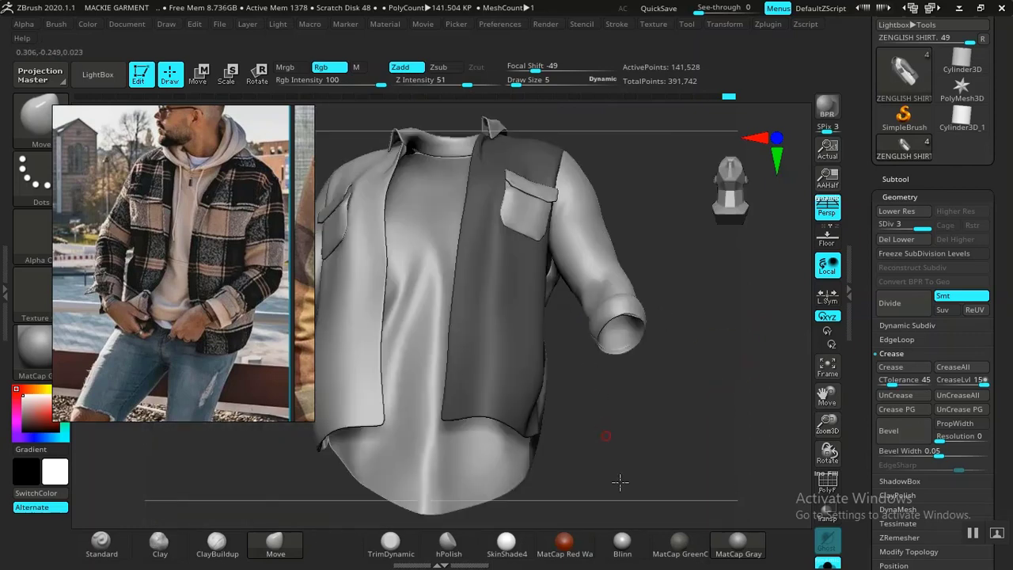
left_click_drag(620, 481, 694, 389)
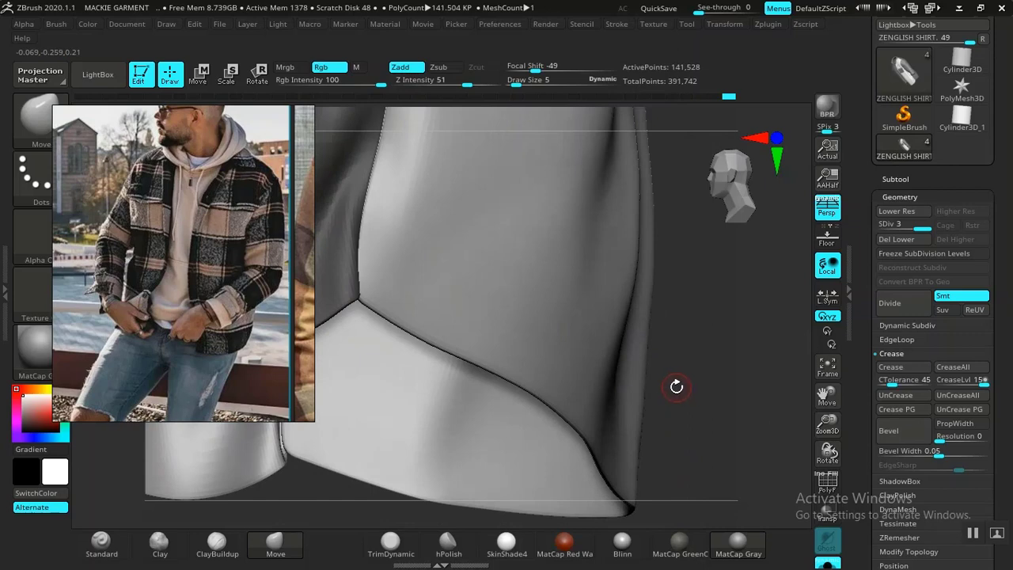
Focus on the armhole seam beside the chest pocket and invert the mask so the front panel is editable and the sleeve protected.
left_click_drag(698, 342, 714, 297, "alt")
right_click_drag(713, 298, 740, 357, "ctrl")
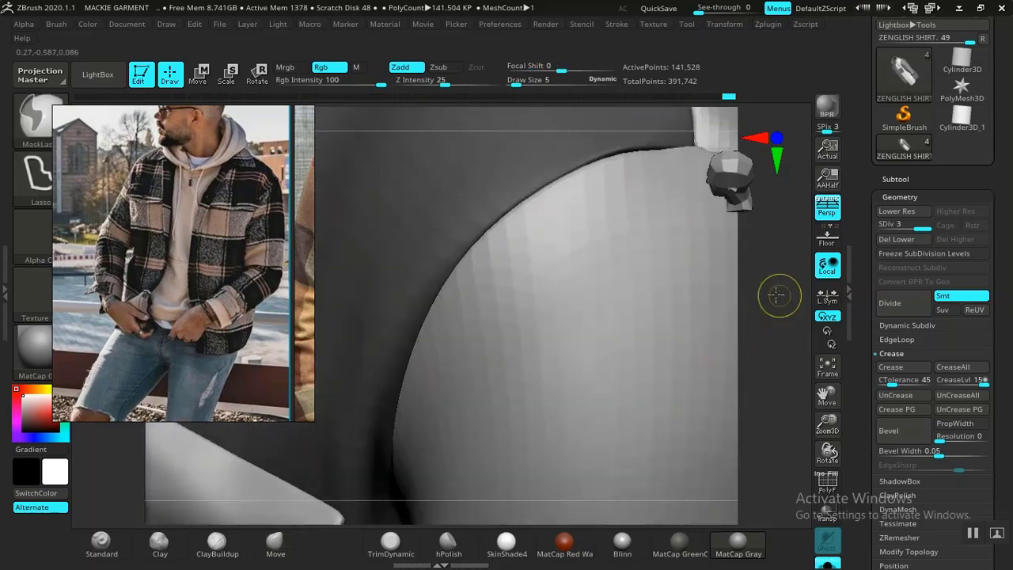
right_click_drag(776, 294, 773, 276, "ctrl")
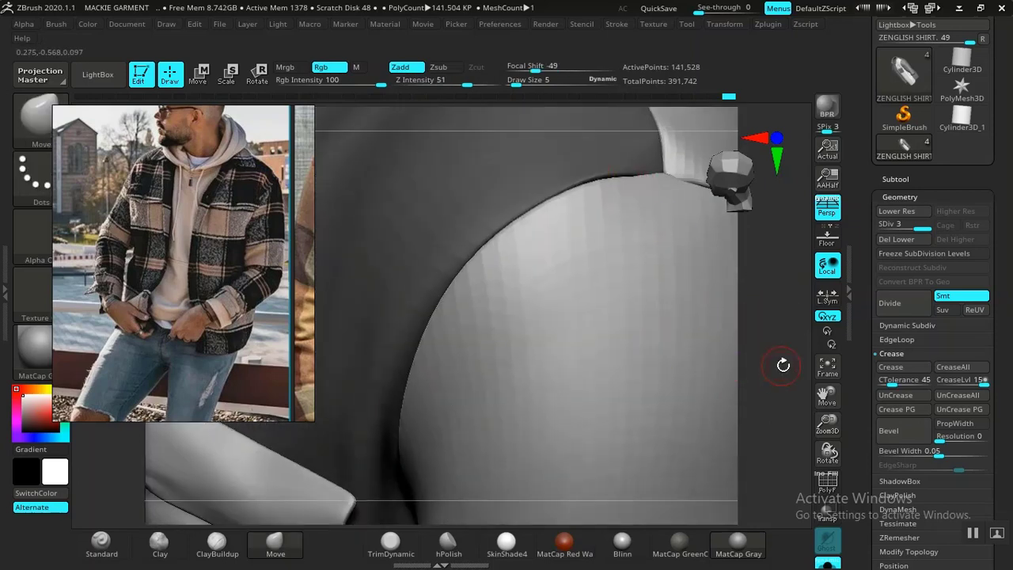
right_click_drag(783, 364, 743, 386, "ctrl")
left_click(644, 269, "ctrl")
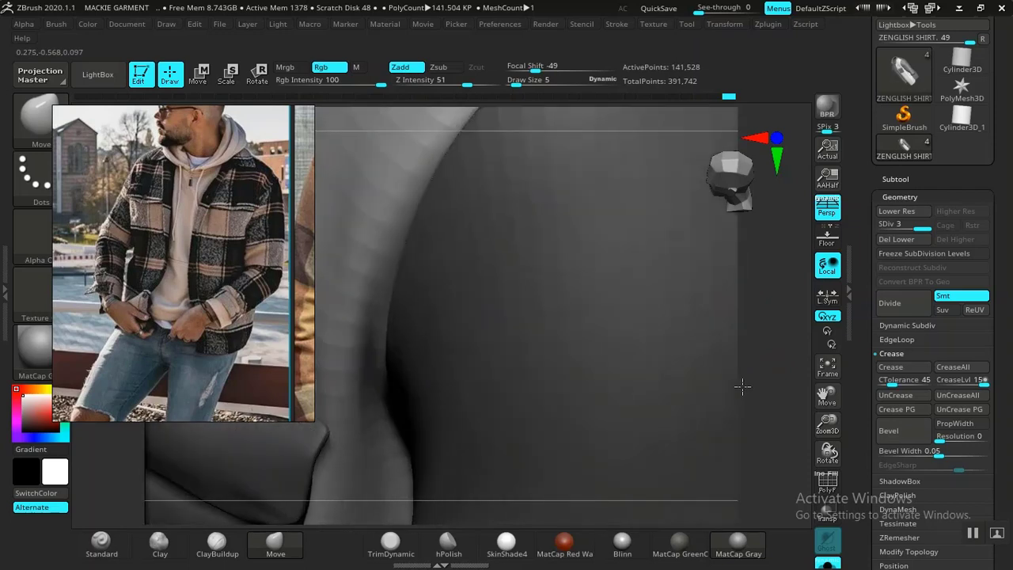
Remove the Transform palette from the tray.
key("shift+d")
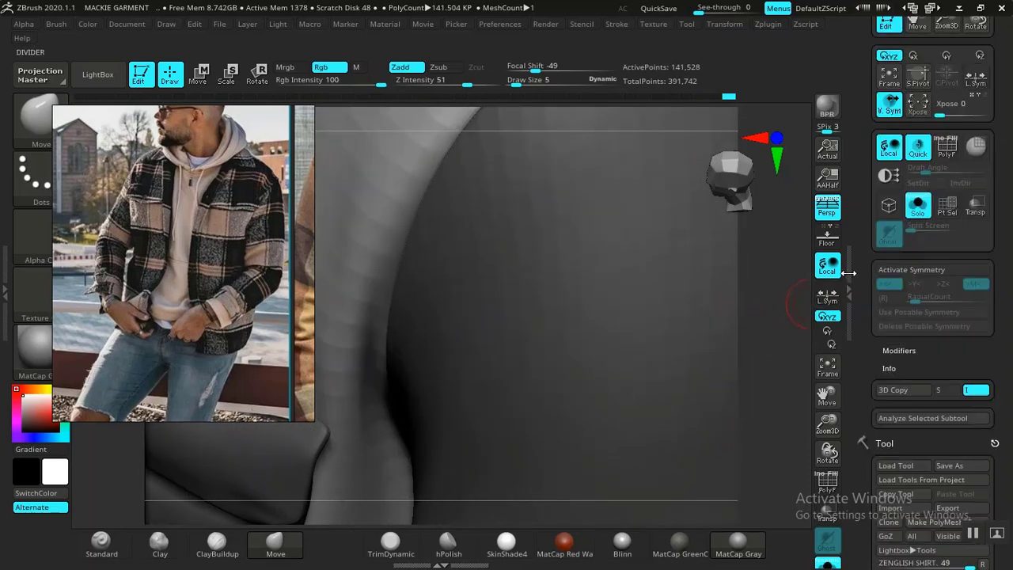
left_click(848, 272)
left_click(891, 353)
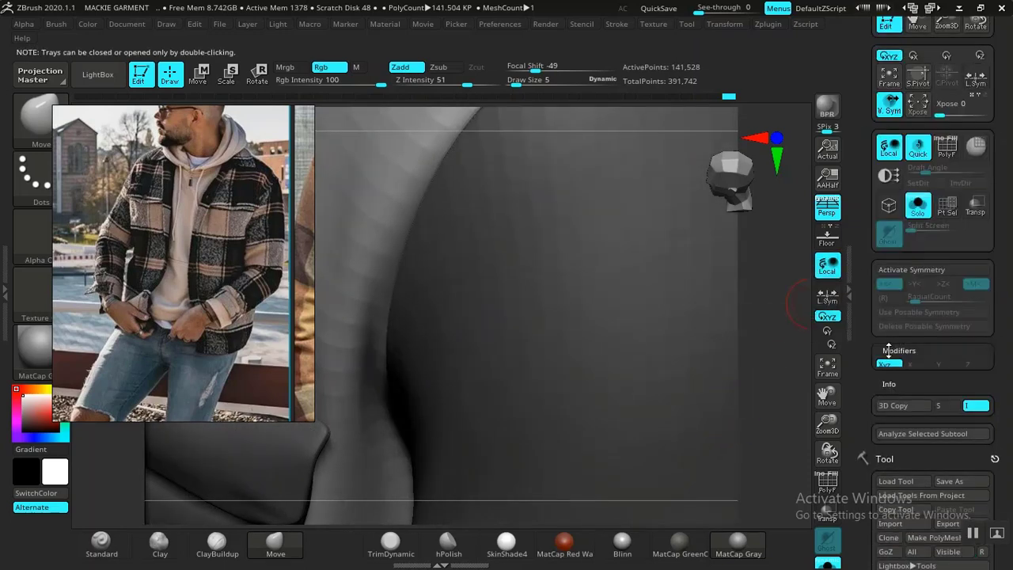
left_click(892, 352)
left_click_drag(866, 340, 867, 446)
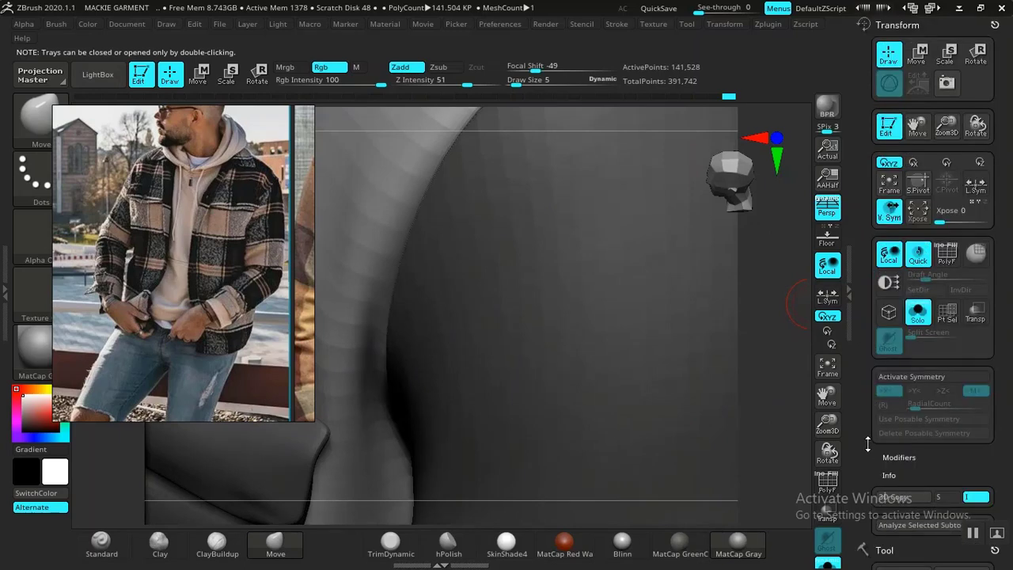
left_click(994, 25)
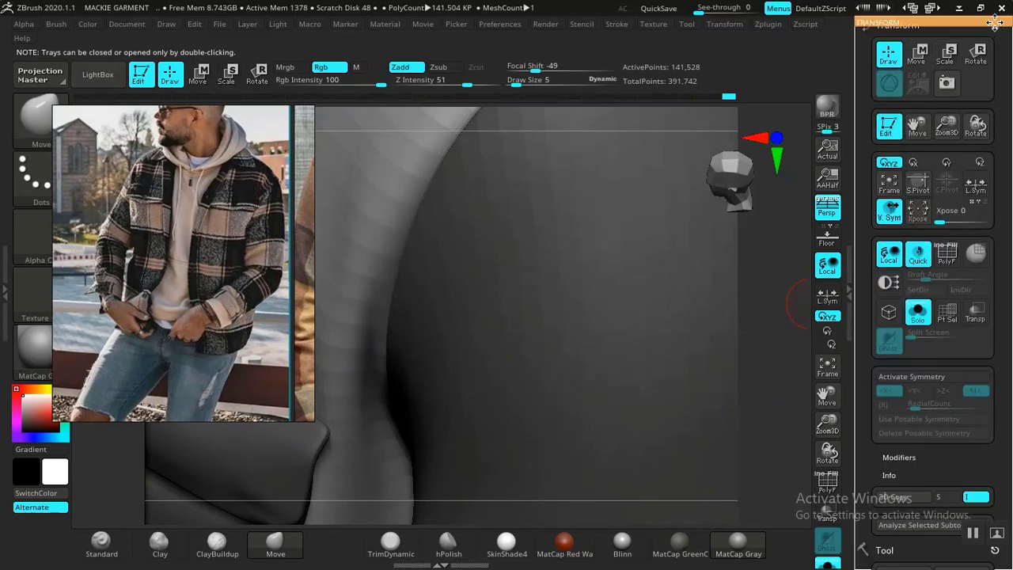
Set the draw size to 20, fit the front panel to the sleeve along the armhole and shoulder seam, and clear the mask.
left_click_drag(748, 339, 618, 495)
mouse_move(783, 257)
left_mouse_down()
mouse_move(783, 237)
mouse_move(657, 236)
left_mouse_up()
key("space")
left_click(654, 240)
left_click_drag(760, 297, 758, 465, "alt")
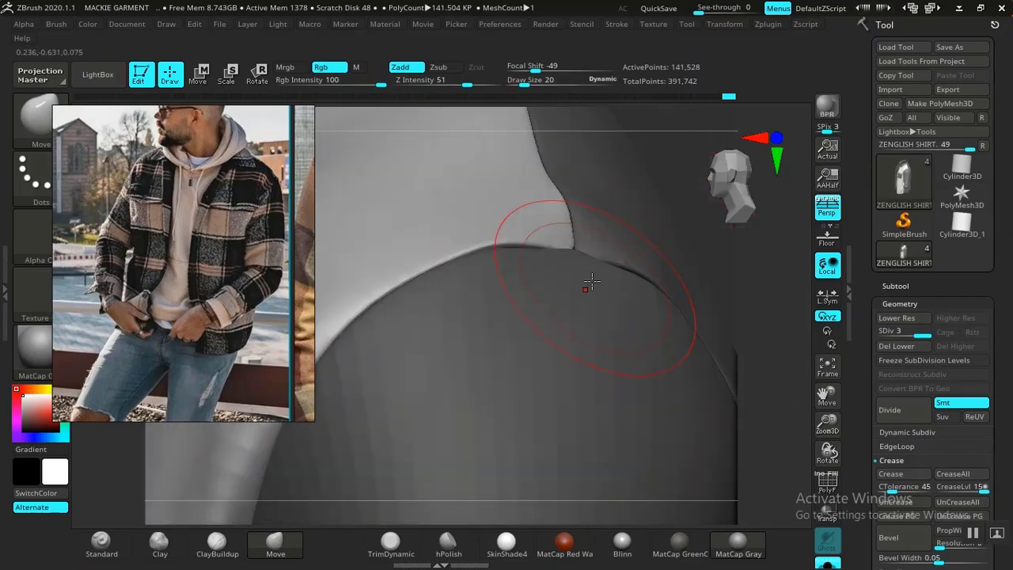
right_click_drag(644, 141, 649, 142)
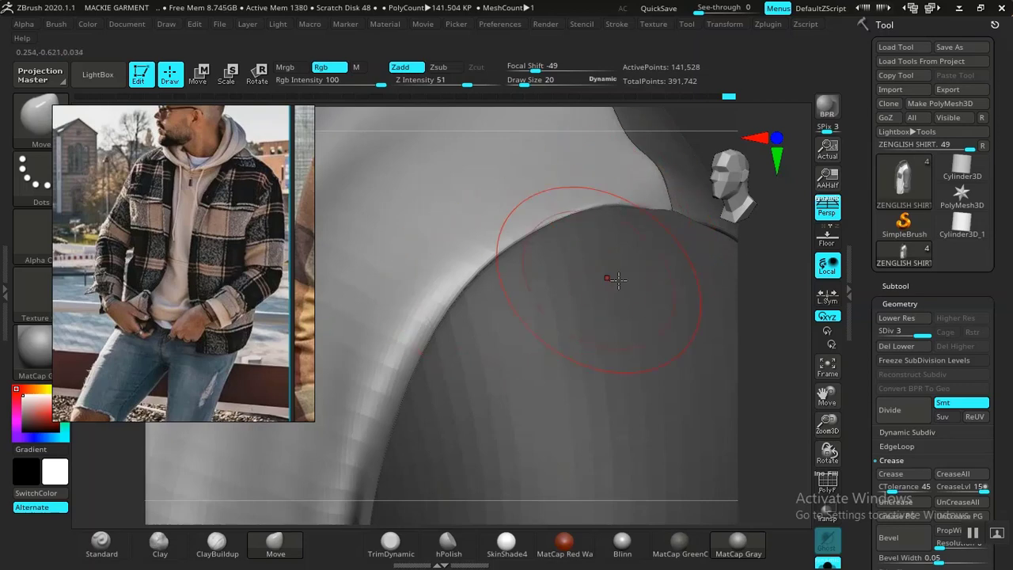
left_click_drag(758, 283, 784, 225)
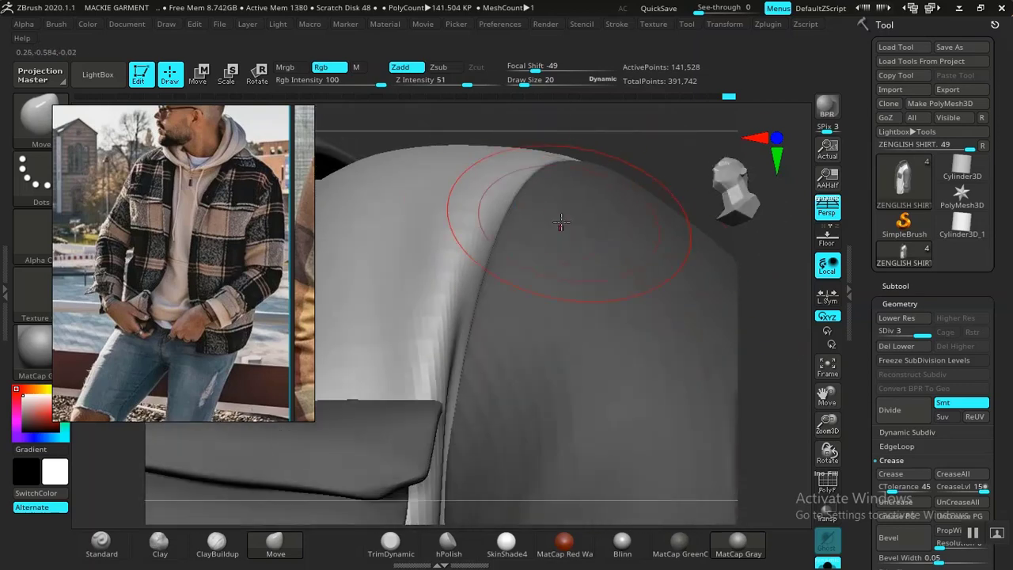
right_click_drag(643, 220, 685, 304, "ctrl")
left_click_drag(685, 303, 717, 362)
right_click_drag(717, 361, 692, 338, "ctrl")
left_click_drag(677, 337, 638, 328, "alt")
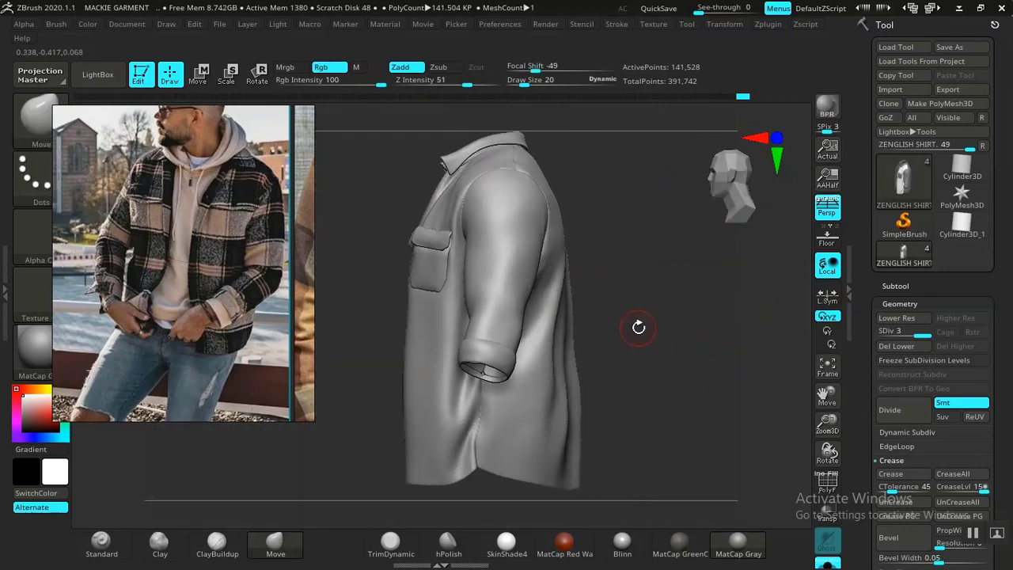
Isolate and mask the front panel, restore the whole shirt, and invert the mask so only that panel is editable.
right_click_drag(640, 329, 683, 414, "ctrl")
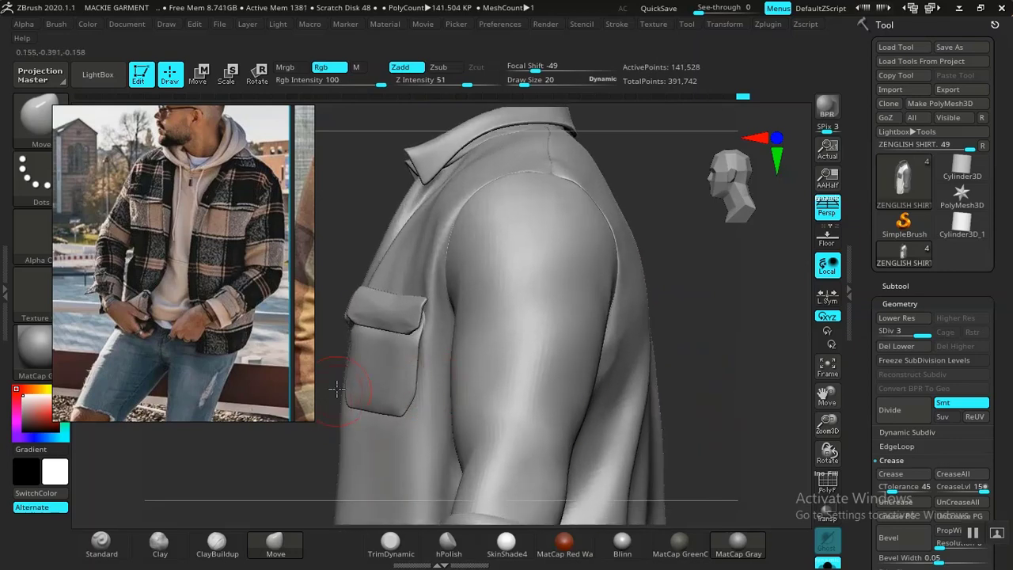
left_click_drag(330, 246, 437, 259, "alt")
right_click_drag(396, 265, 443, 387, "ctrl")
left_click_drag(241, 500, 299, 513)
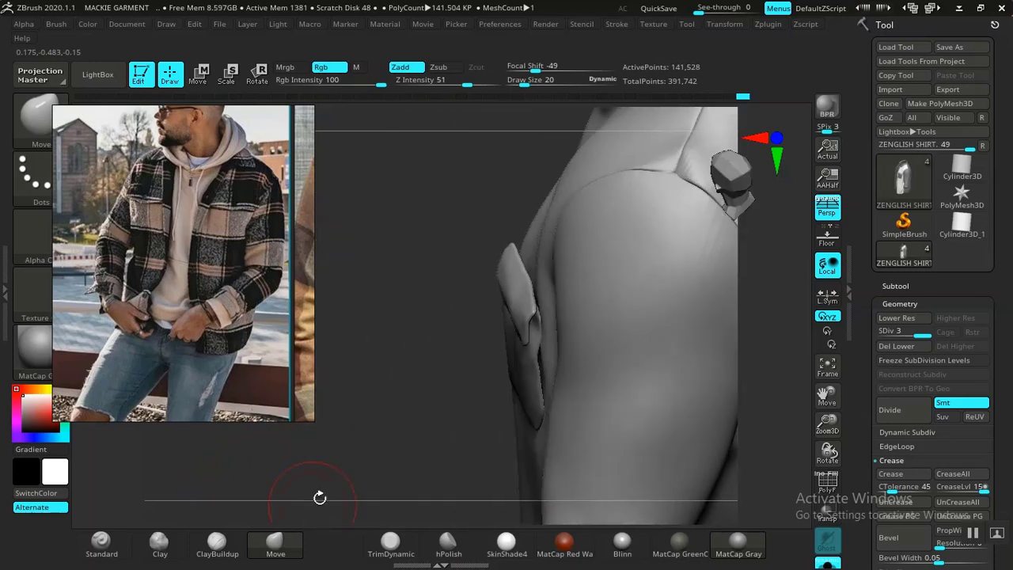
right_click_drag(390, 381, 432, 482, "ctrl")
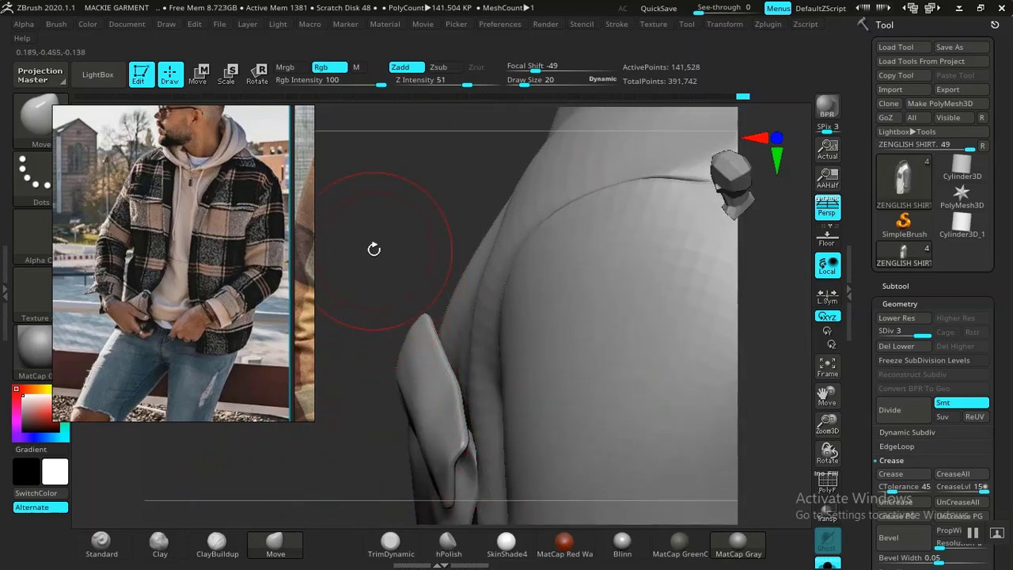
mouse_move(375, 274)
left_mouse_down("alt")
mouse_move(364, 464)
mouse_move(371, 393)
mouse_move(474, 323)
mouse_move(704, 333)
mouse_move(634, 373)
mouse_move(604, 369)
mouse_move(653, 209)
left_mouse_up("alt")
left_click(566, 448, "ctrl+shift")
left_click(662, 216, "ctrl")
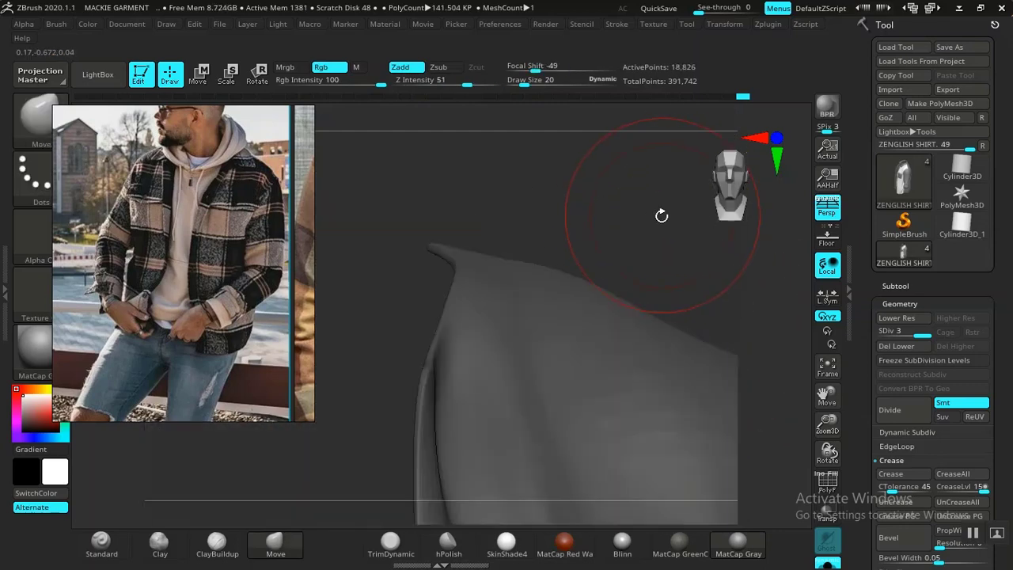
right_click_drag(662, 216, 604, 238)
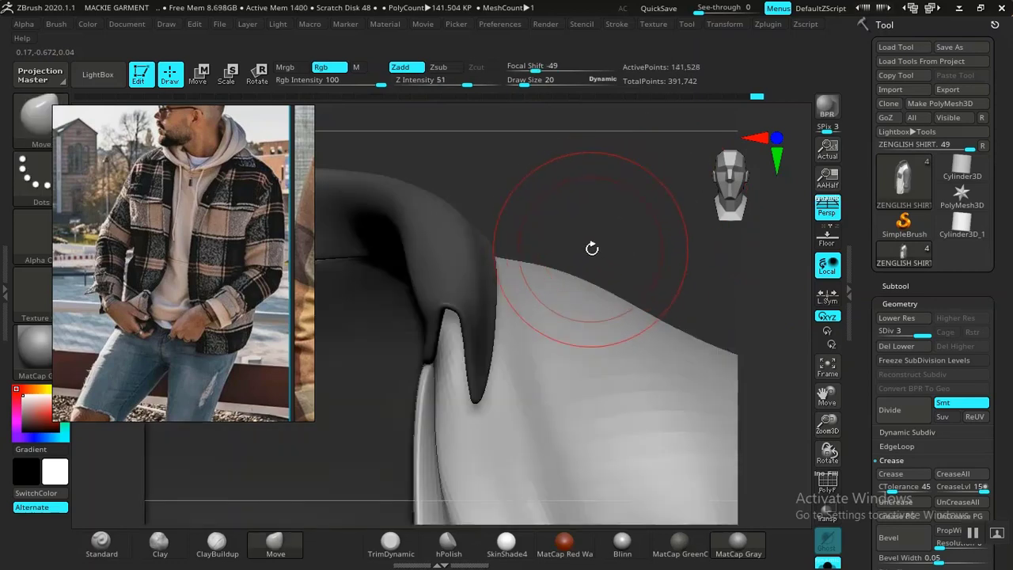
Reduce the draw size to 5 and move the front panel's neck edge against the underside of the collar.
left_click_drag(625, 188, 669, 267, "alt")
left_click_drag(610, 133, 839, 217, "alt")
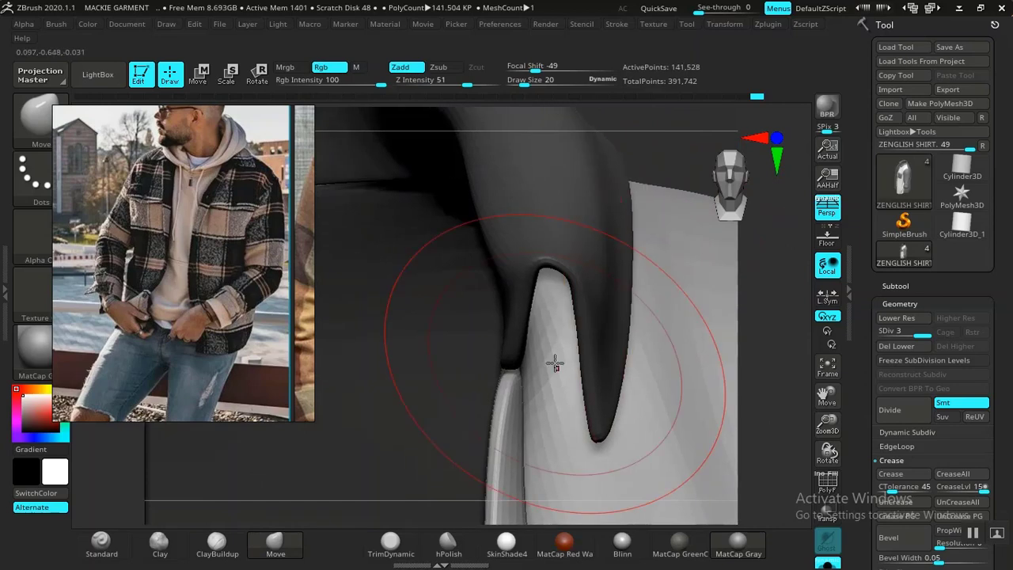
left_click_drag(680, 160, 643, 106)
key("space")
left_click_drag(570, 347, 560, 348)
mouse_move(452, 325)
left_mouse_down("alt")
mouse_move(420, 258)
mouse_move(431, 312)
left_mouse_up("alt")
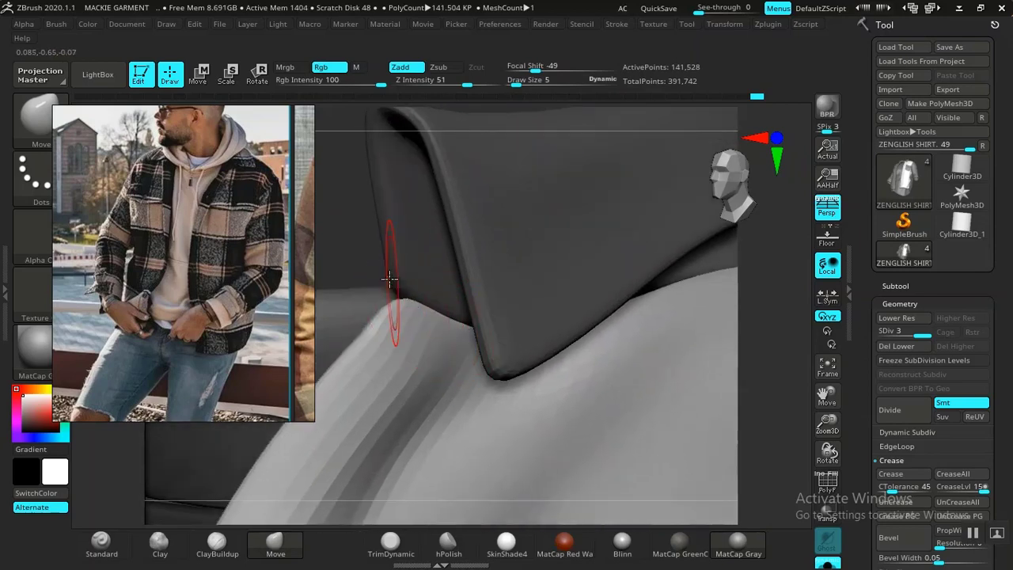
right_click_drag(390, 279, 640, 244)
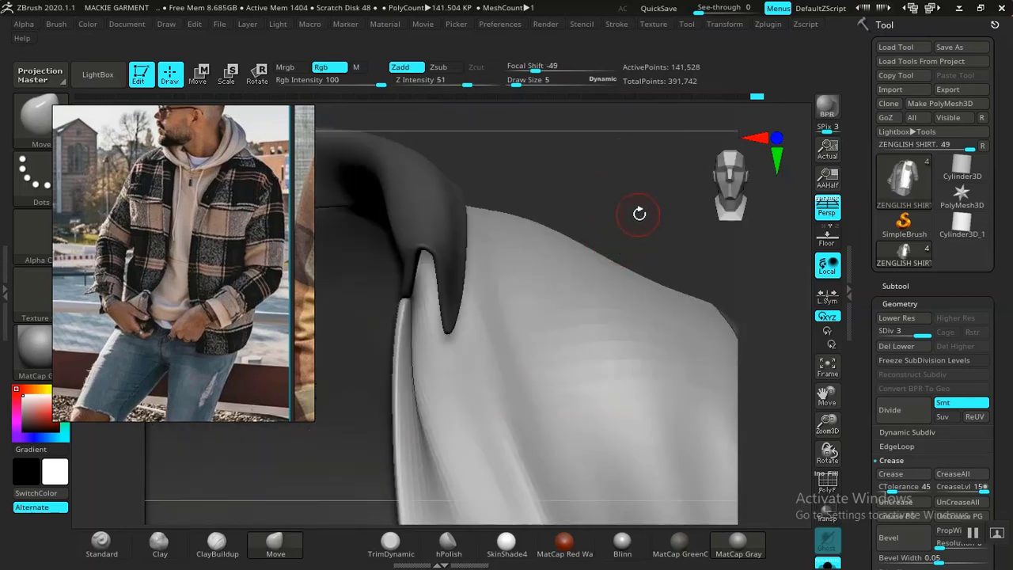
Reduce the draw size to 2 and nudge the front panel's upper corner up to the collar edge.
right_click_drag(593, 192, 663, 440, "alt")
right_click_drag(633, 235, 643, 295, "alt")
right_click_drag(643, 295, 673, 287)
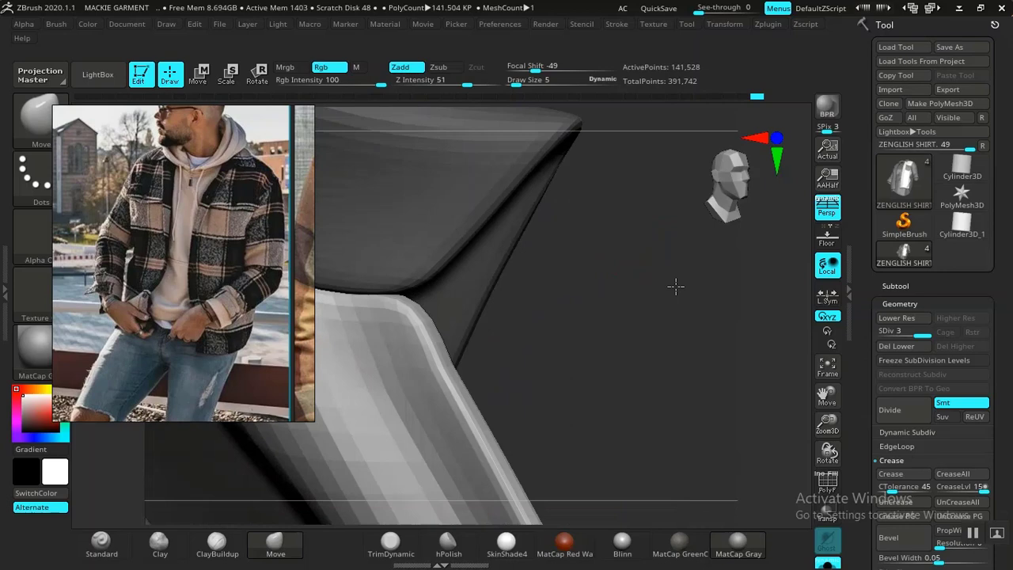
key("space")
left_click(414, 301)
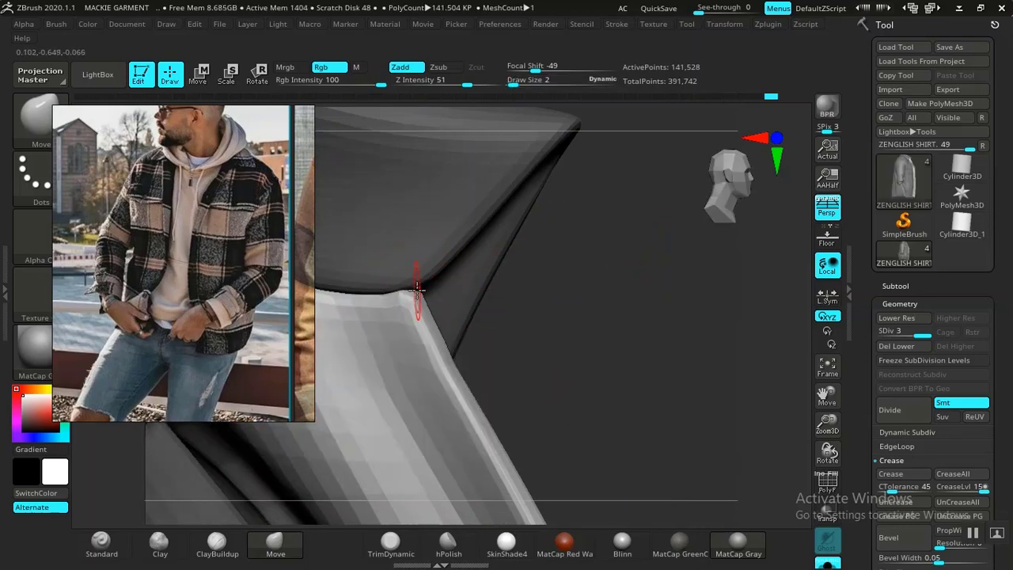
Inspect the front panel's seams around the collar, shoulder and chest pocket, and invert the mask.
right_click_drag(639, 328, 467, 210)
left_click_drag(670, 362, 455, 142, "alt")
left_click_drag(602, 360, 638, 291, "alt")
left_click_drag(679, 264, 679, 357, "alt")
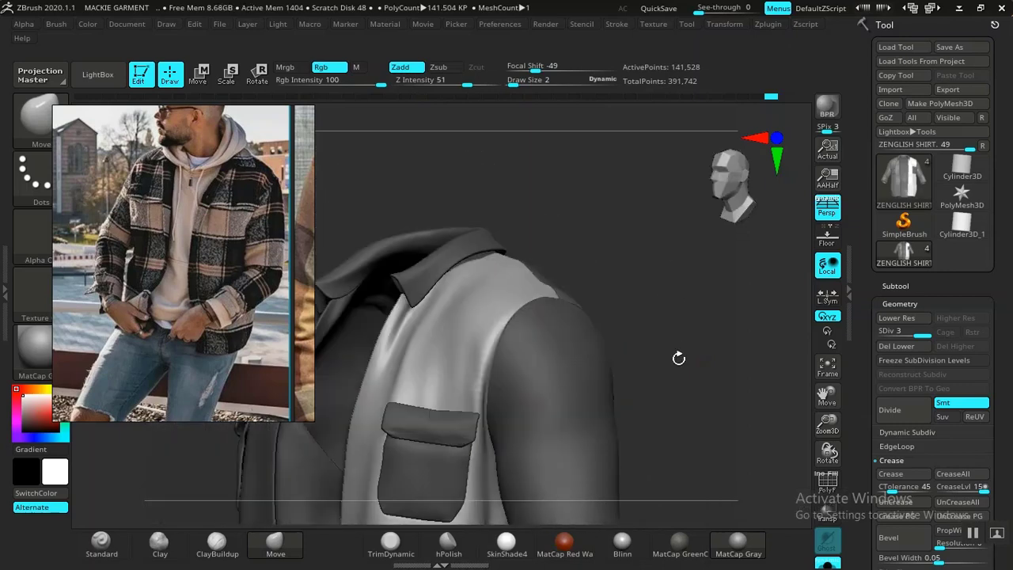
left_click_drag(683, 295, 642, 114, "alt")
right_click_drag(663, 318, 720, 323)
left_click_drag(720, 325, 760, 389, "alt")
left_click_drag(723, 310, 672, 436, "alt")
left_click_drag(359, 434, 457, 409, "alt")
left_click_drag(456, 323, 550, 507, "alt")
left_click_drag(378, 477, 441, 193, "alt")
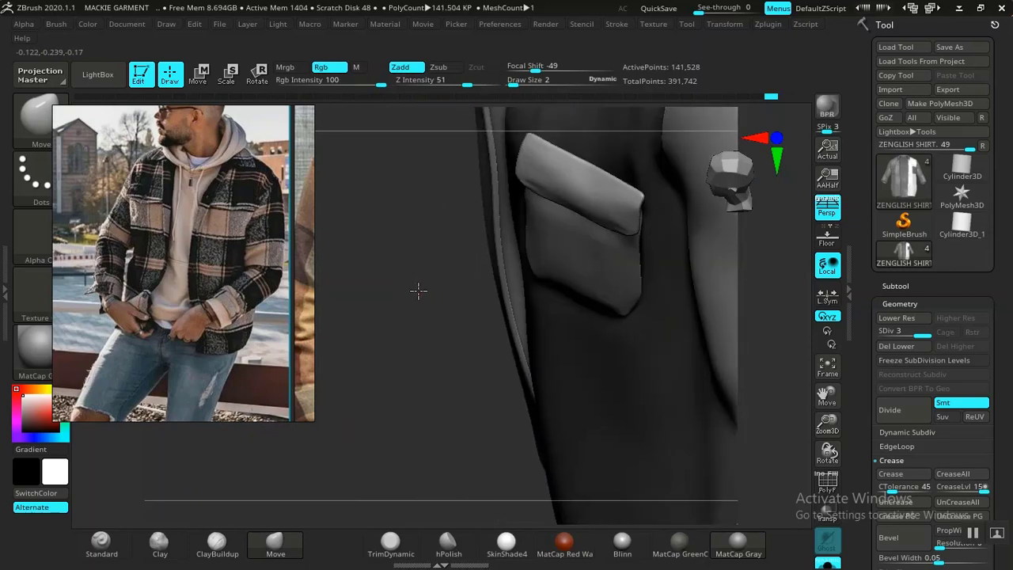
left_click_drag(419, 290, 507, 461, "alt")
left_click_drag(362, 479, 434, 154, "alt")
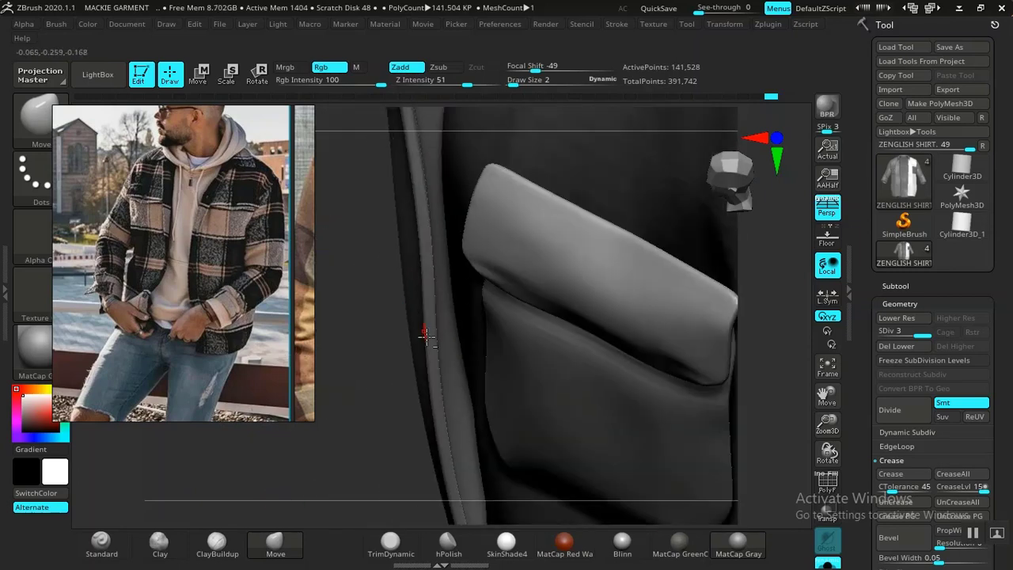
Clear the mask, then mask everything on the shirt except the chest pocket flap.
mouse_move(389, 408)
right_mouse_down()
mouse_move(364, 423)
mouse_move(475, 383)
mouse_move(375, 416)
mouse_move(389, 403)
right_mouse_up()
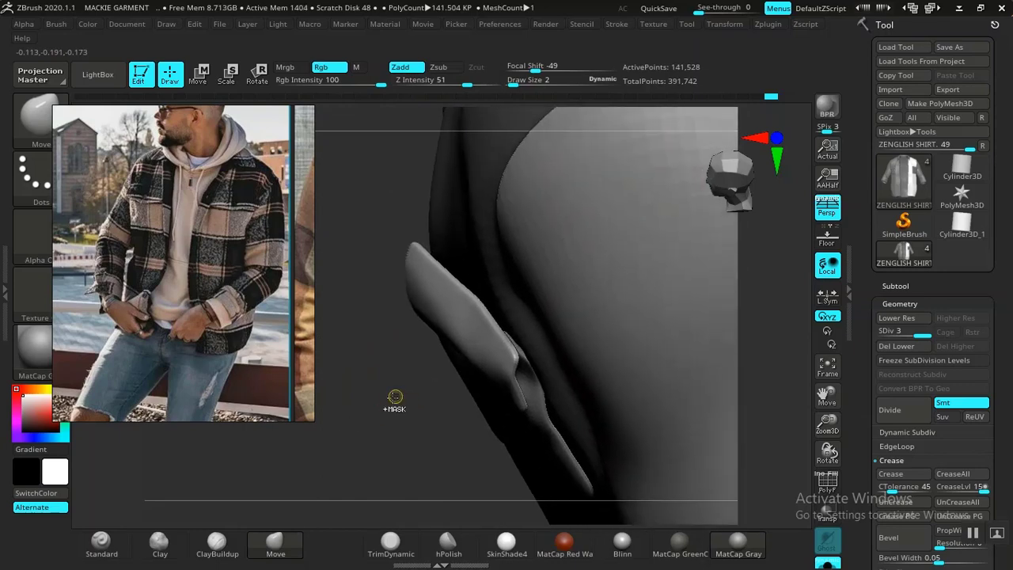
left_click(395, 399, "ctrl")
left_click_drag(366, 398, 391, 412, "ctrl")
right_click_drag(391, 411, 393, 384)
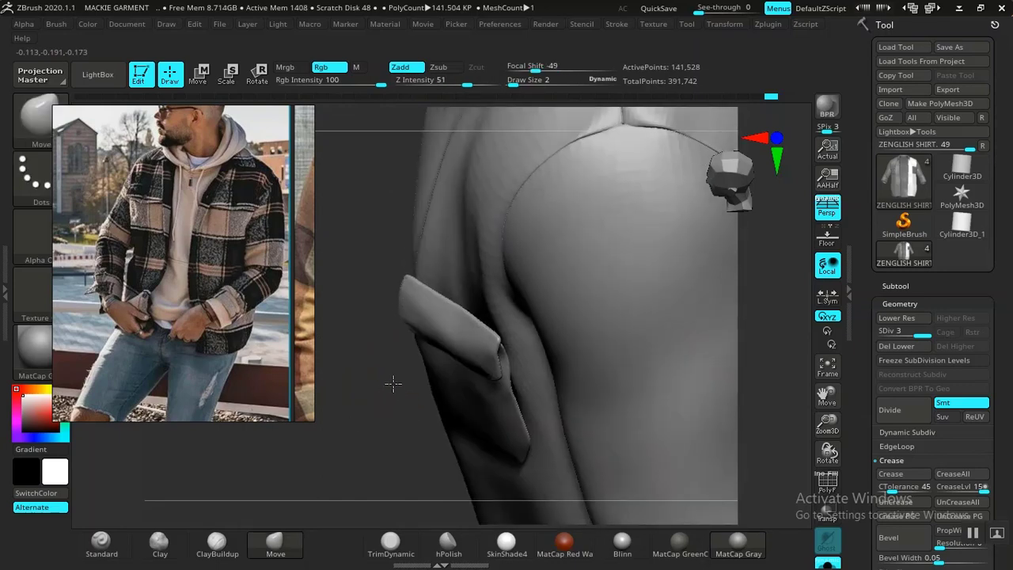
left_click(462, 348, "ctrl+shift")
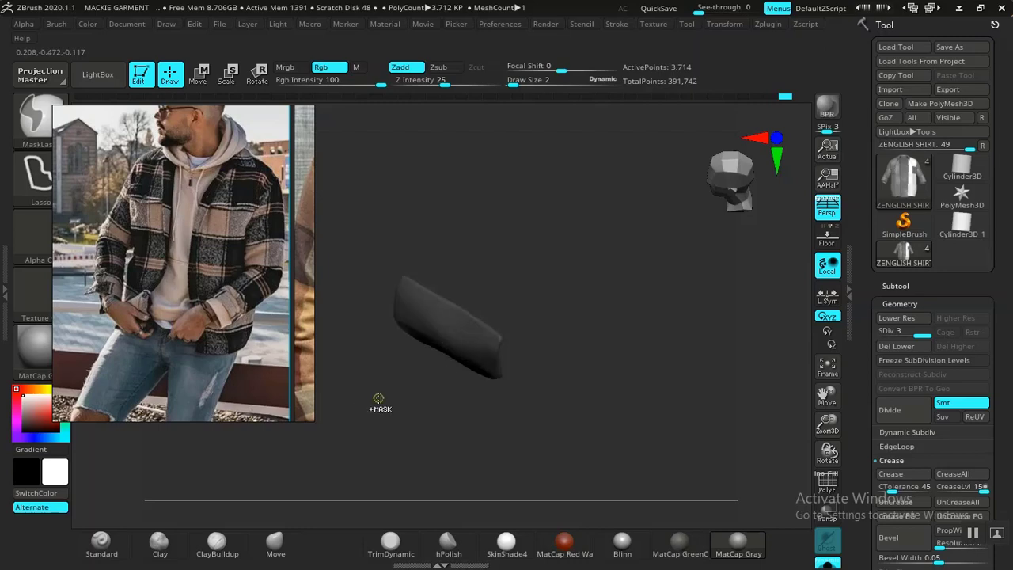
left_click(372, 414, "ctrl+shift")
left_click(371, 423, "ctrl")
left_click_drag(385, 407, 304, 349, "alt")
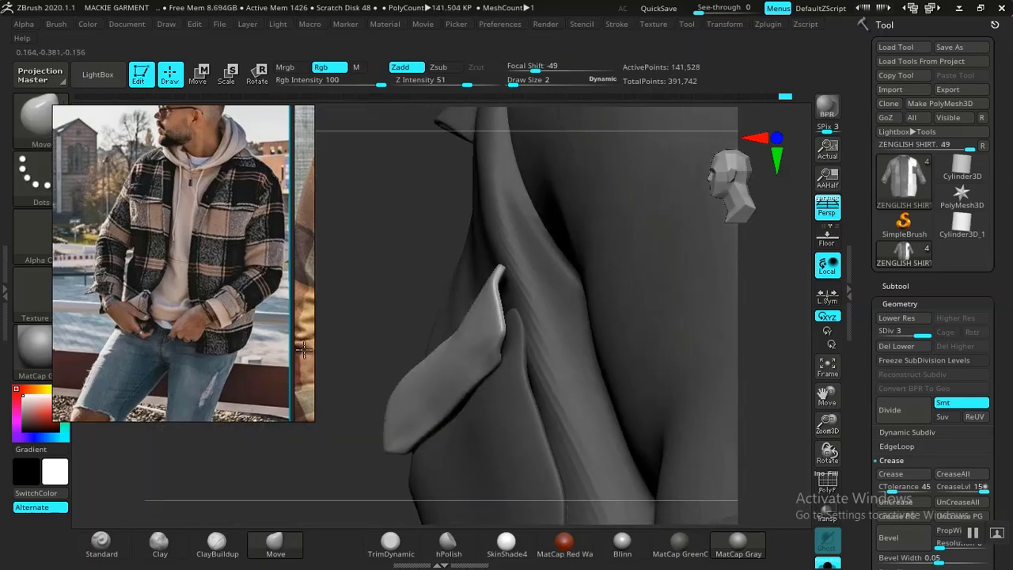
Set the draw size to 18 and adjust the chest pocket flap's upper edge with the Move brush.
mouse_move(303, 349)
right_mouse_down()
mouse_move(323, 267)
mouse_move(385, 253)
mouse_move(423, 274)
mouse_move(549, 269)
mouse_move(606, 339)
mouse_move(556, 382)
right_mouse_up()
key("space")
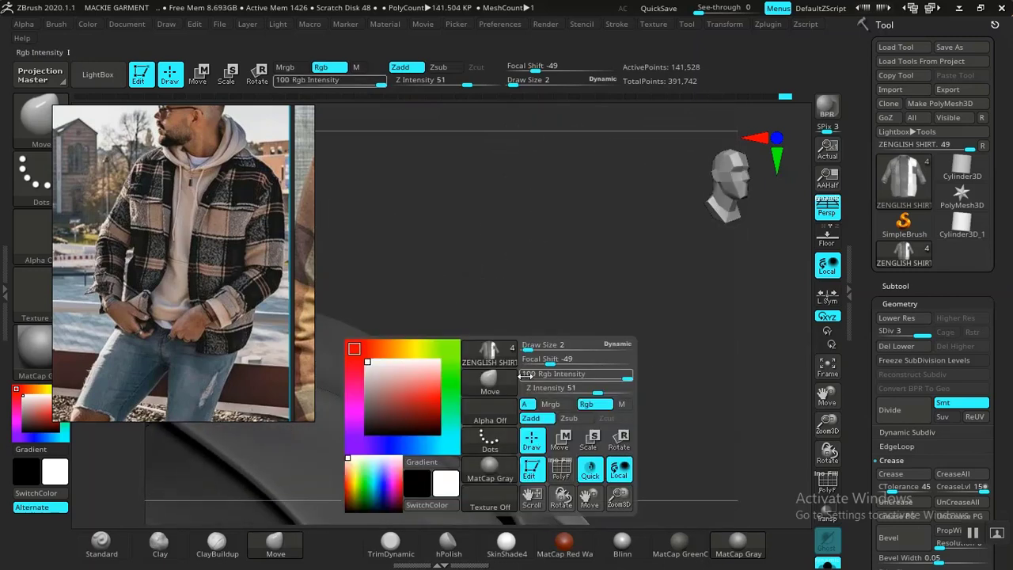
mouse_move(529, 346)
left_mouse_down()
mouse_move(604, 359)
mouse_move(609, 391)
mouse_move(595, 309)
left_mouse_up()
mouse_move(608, 274)
left_mouse_down()
mouse_move(603, 308)
mouse_move(609, 261)
mouse_move(590, 285)
left_mouse_up()
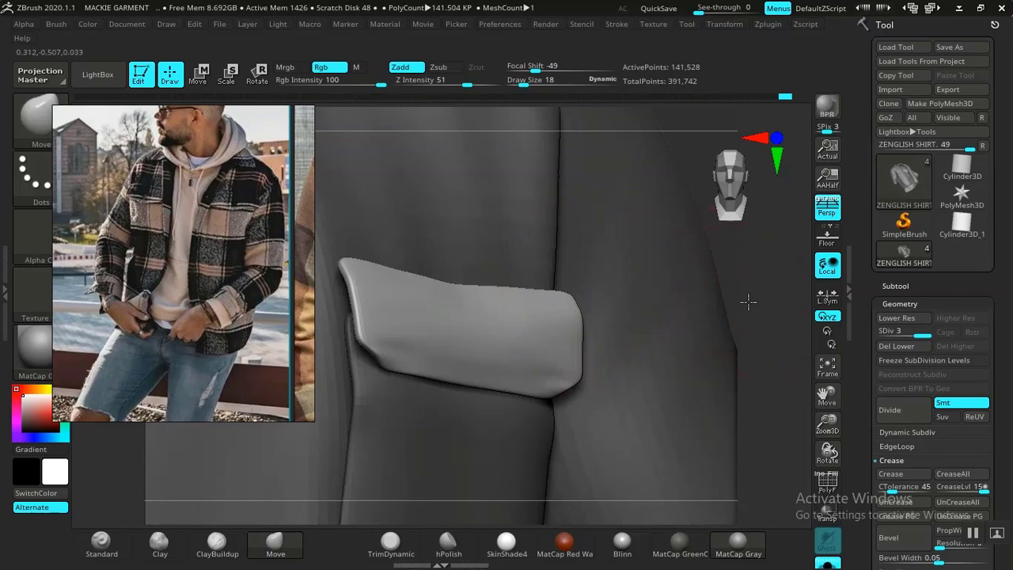
left_click_drag(748, 302, 702, 330, "alt")
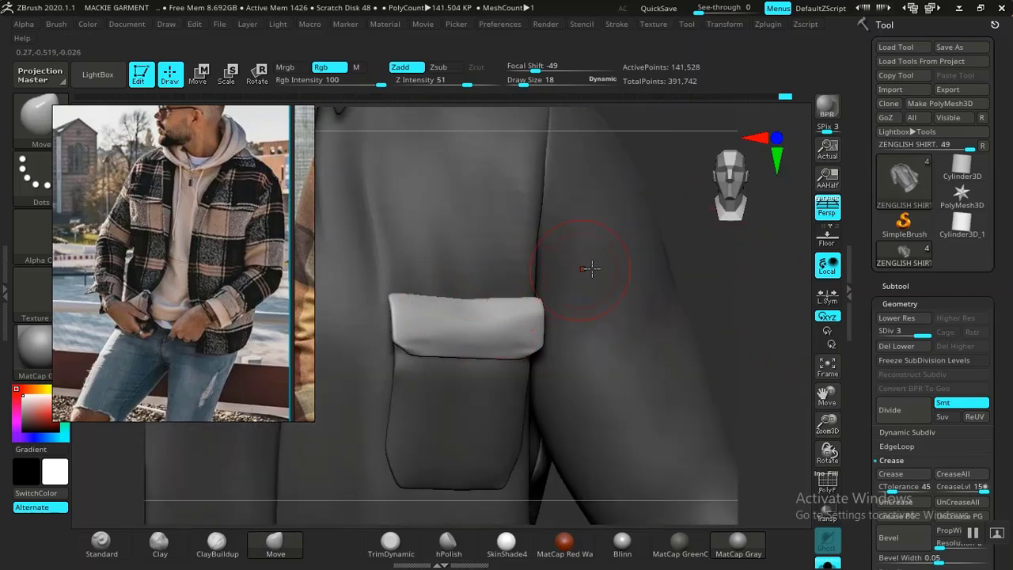
key("ctrl")
left_click_drag(462, 319, 403, 316, "ctrl")
key("ctrl+z")
Move the reference photo away from the brush, stroke and material settings and reframe the chest pocket.
mouse_move(138, 246)
right_mouse_down()
mouse_move(825, 263)
mouse_move(876, 251)
right_mouse_up()
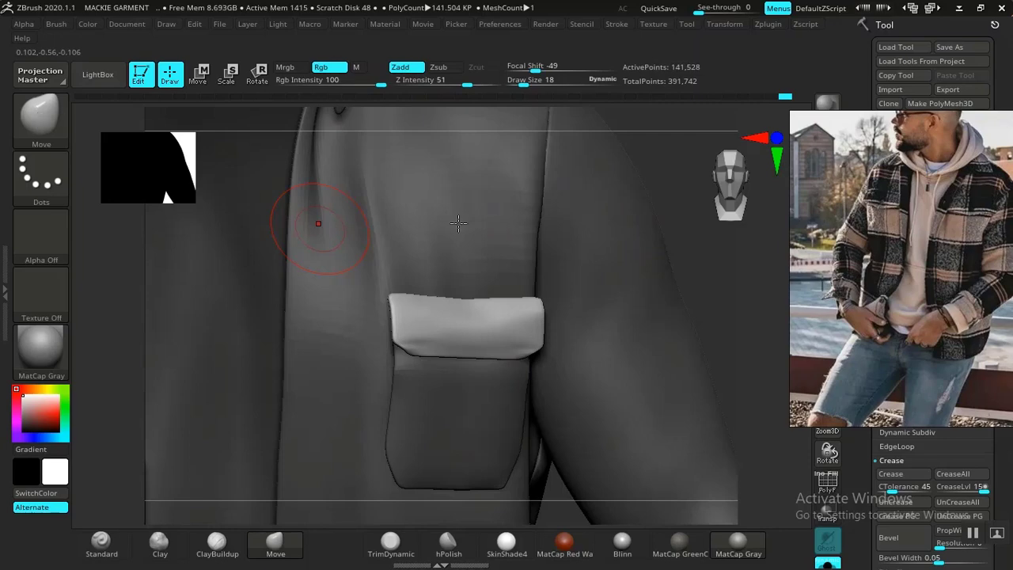
left_click_drag(677, 236, 638, 236, "alt")
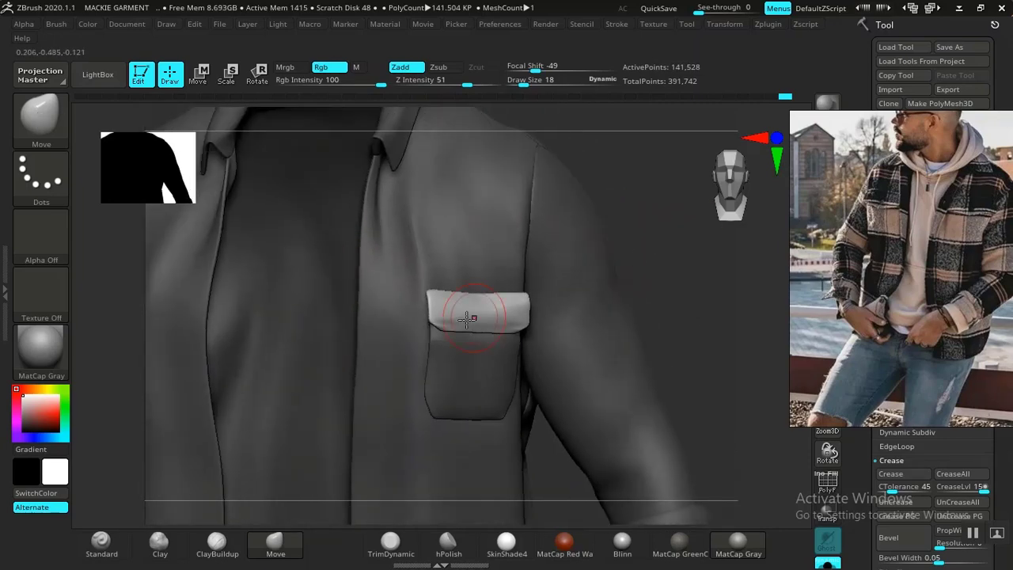
left_click_drag(658, 301, 687, 338)
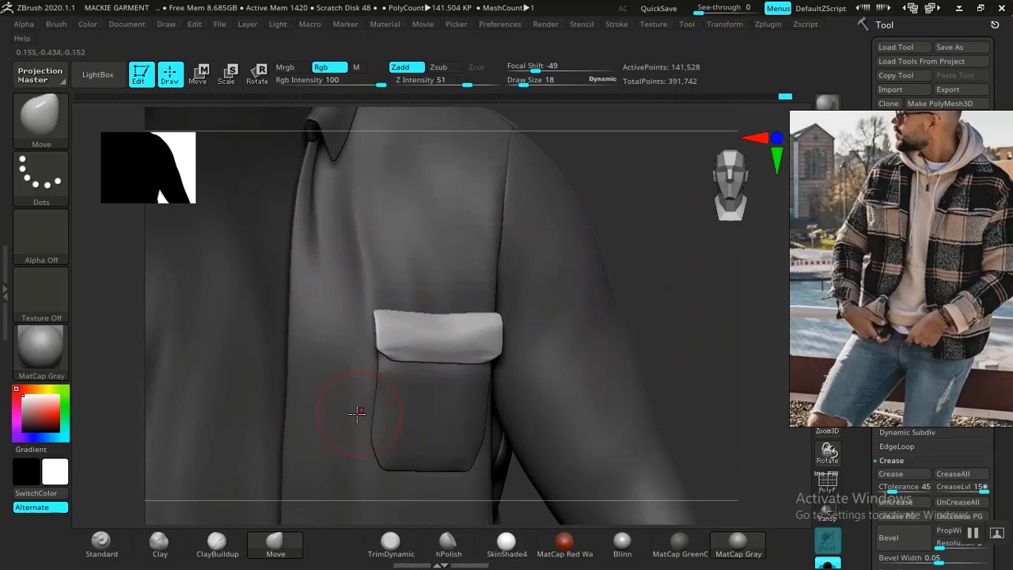
key("ctrl")
mouse_move(399, 432)
left_mouse_down("ctrl")
mouse_move(555, 419)
mouse_move(546, 352)
left_mouse_up("ctrl")
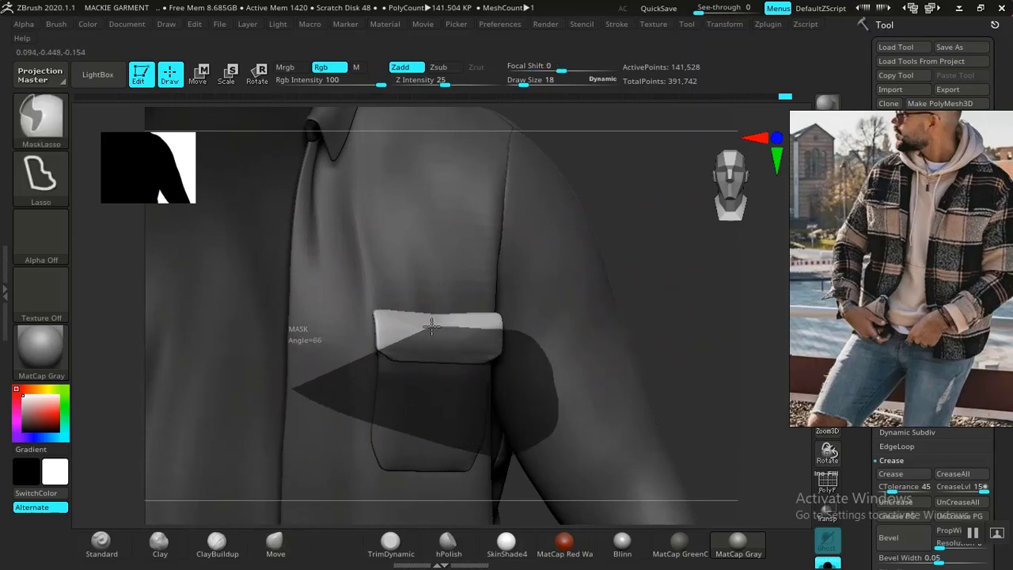
left_click_drag(432, 327, 294, 355, "ctrl")
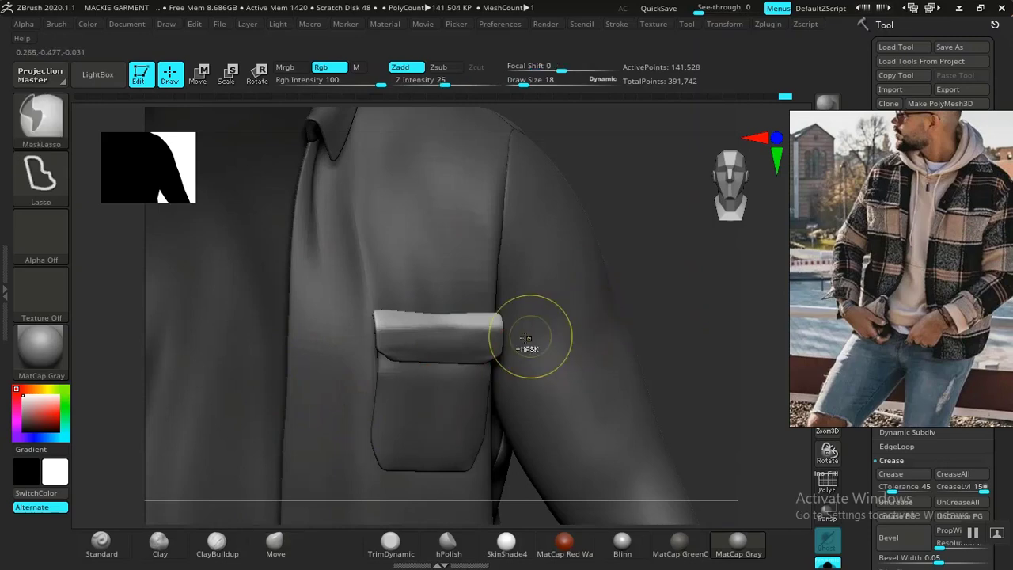
key("ctrl+z")
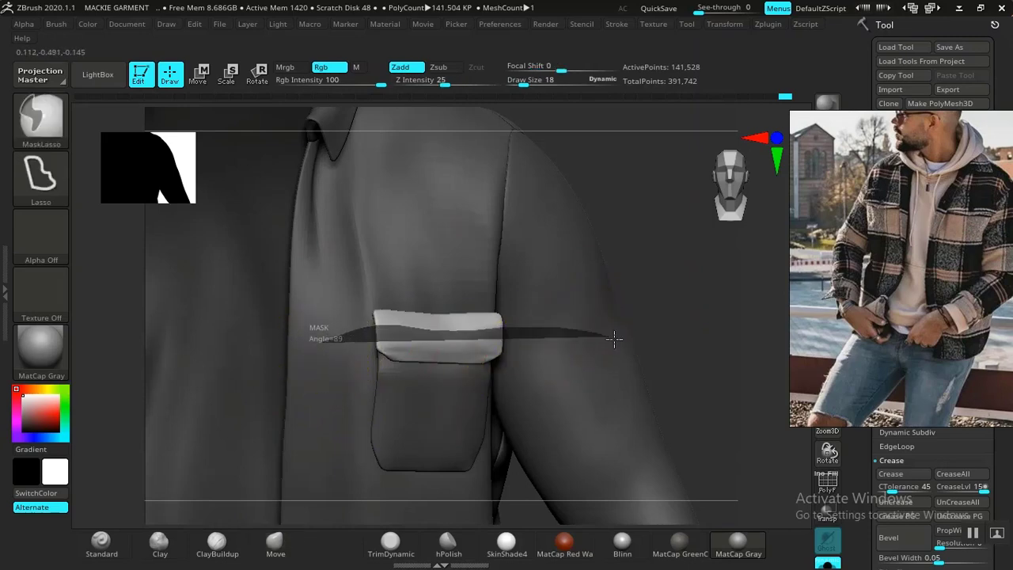
Lasso-mask the lower part of the chest pocket flap, leaving only its upper strip editable, and check it against the whole shirt.
left_click_drag(614, 339, 626, 500, "ctrl")
mouse_move(697, 328)
left_mouse_down("alt")
mouse_move(708, 362)
mouse_move(696, 424)
left_mouse_up("alt")
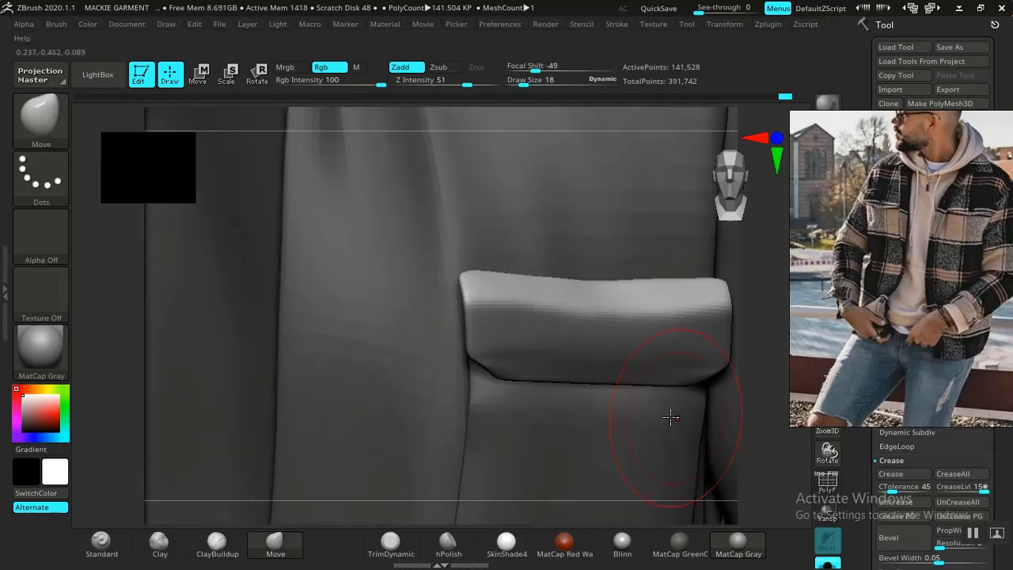
key("f")
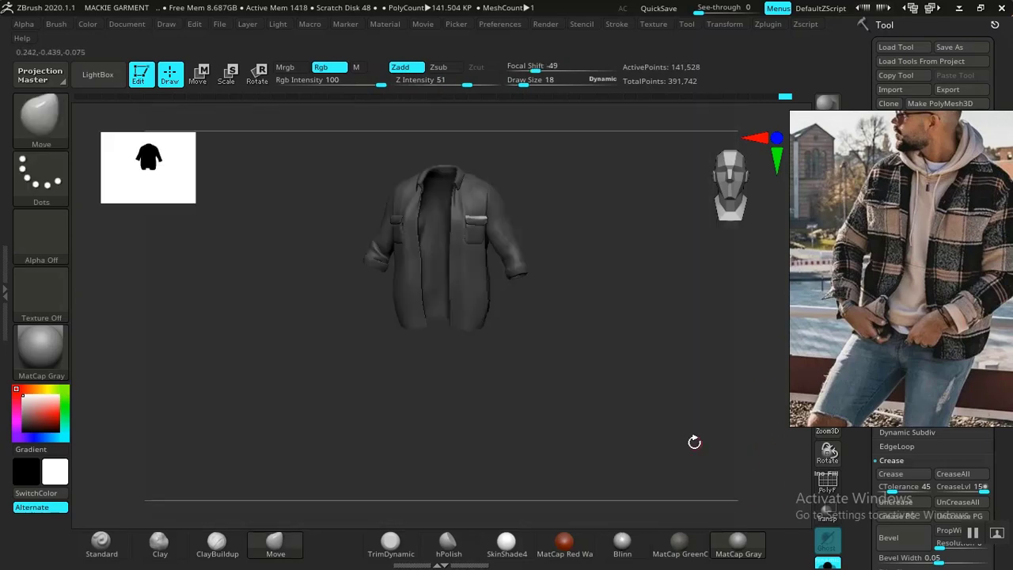
left_click_drag(606, 230, 565, 330, "alt")
key("f")
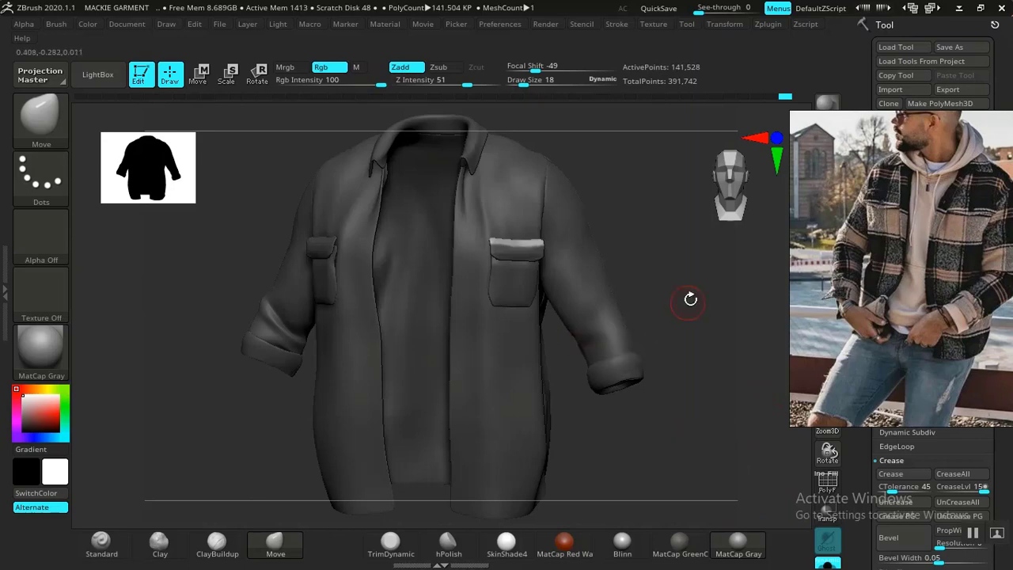
left_click_drag(690, 299, 667, 418)
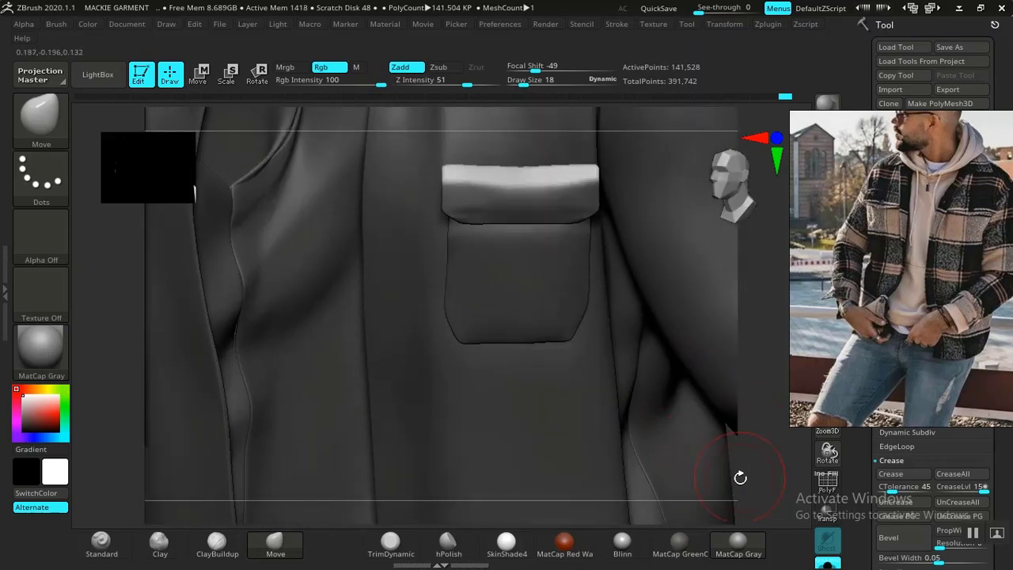
Refine the lasso mask on the chest pocket flap, covering its lower part along a straighter line and softening the mask's edge.
left_click_drag(760, 205, 671, 279, "alt")
mouse_move(747, 187)
left_mouse_down("alt")
mouse_move(689, 332)
mouse_move(684, 398)
left_mouse_up("alt")
mouse_move(295, 394)
left_mouse_down("ctrl")
mouse_move(391, 407)
mouse_move(557, 373)
mouse_move(537, 335)
left_mouse_up("ctrl")
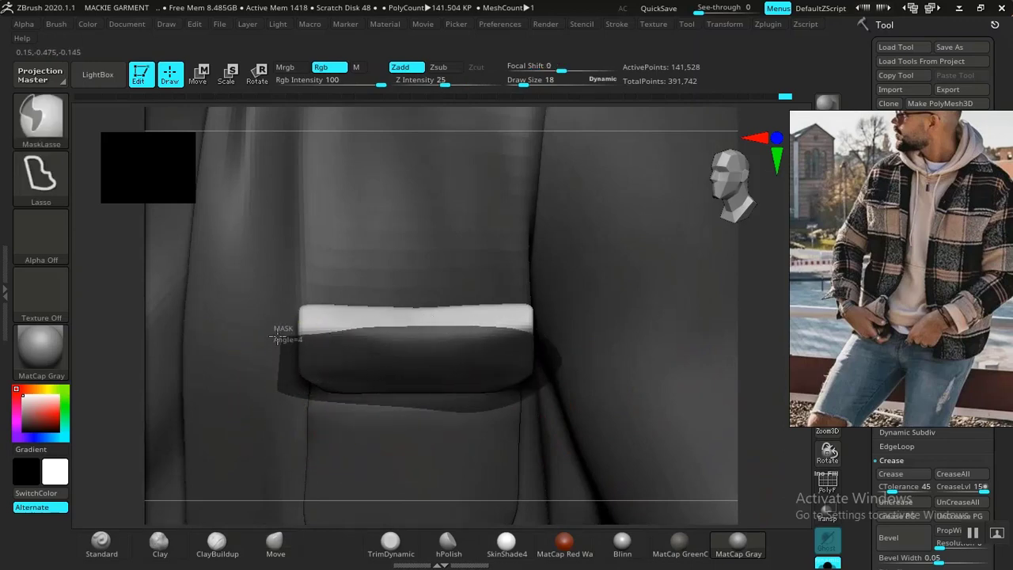
left_click_drag(277, 338, 242, 337, "ctrl")
left_click(386, 380, "ctrl")
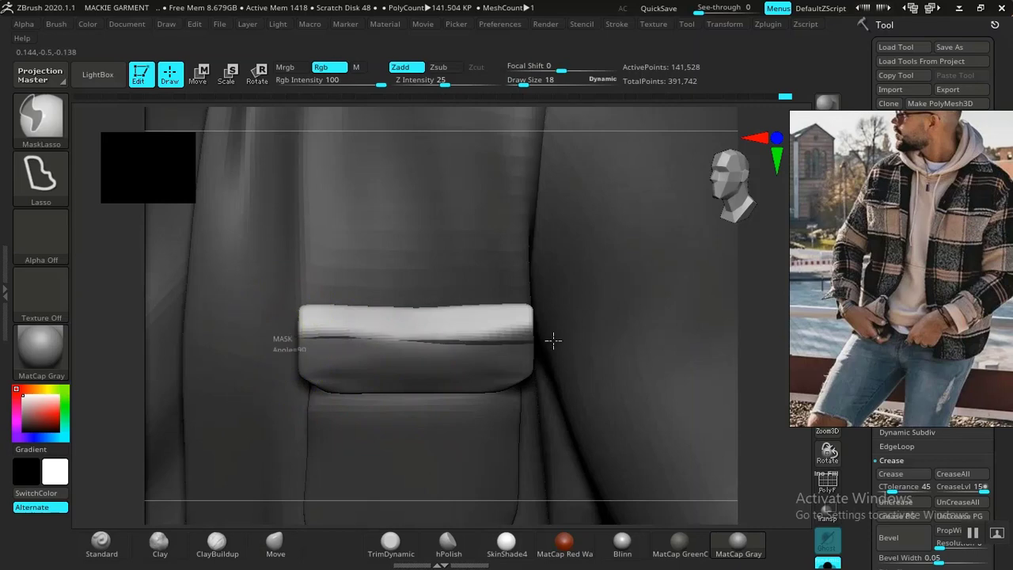
left_click(521, 356, "ctrl")
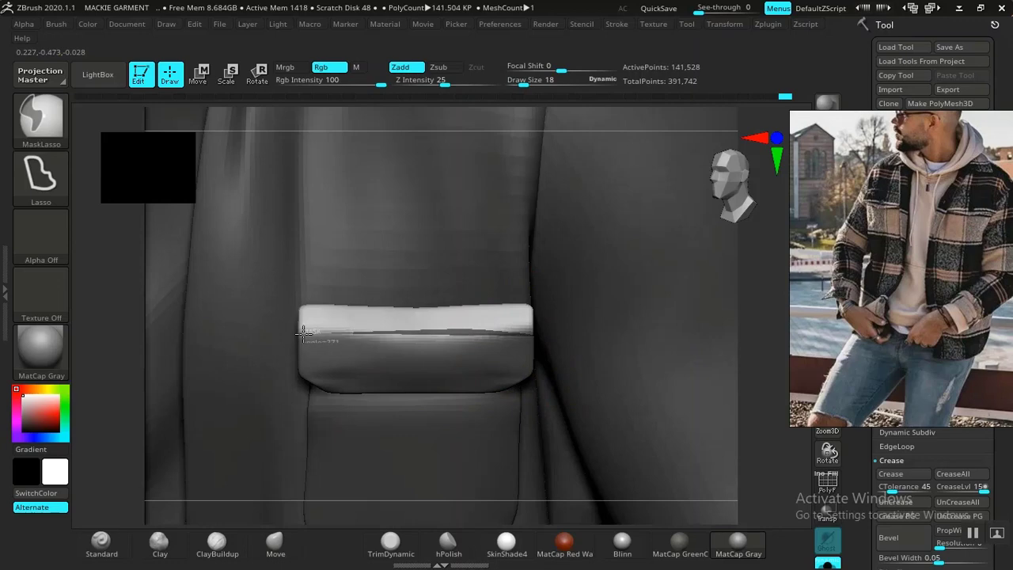
mouse_move(303, 334)
left_mouse_down("ctrl")
mouse_move(239, 378)
mouse_move(247, 385)
left_mouse_up("ctrl")
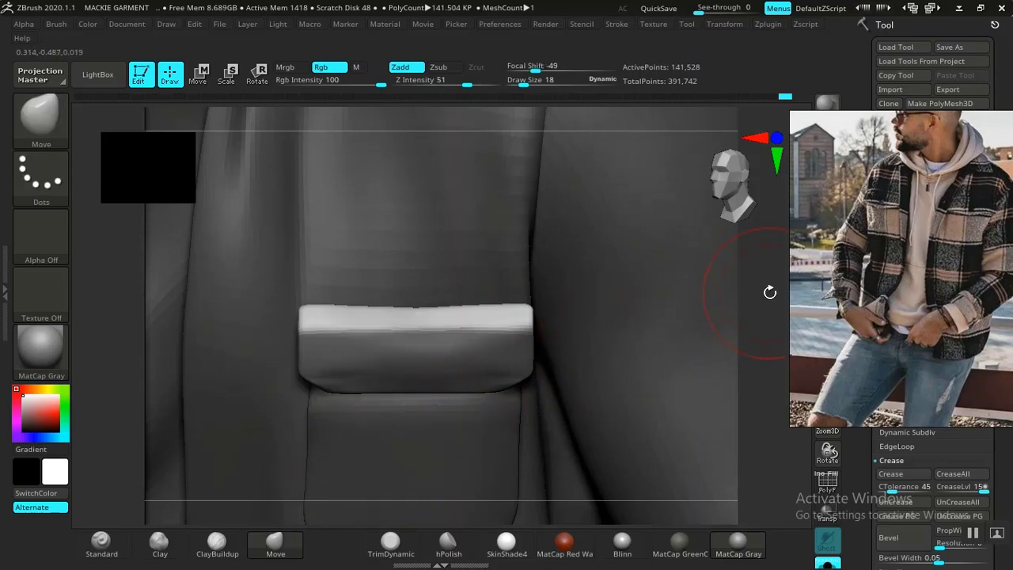
Adjust the unmasked upper strip of the chest pocket flap against the shirt with the Move brush, working from front and side angles.
left_click_drag(770, 293, 657, 218, "alt")
left_click_drag(656, 276, 730, 290)
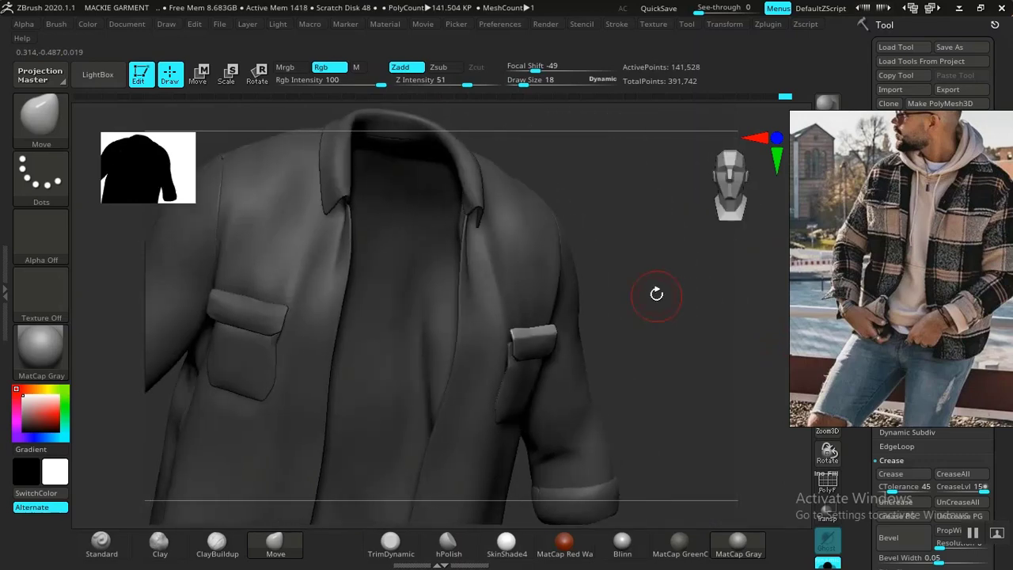
left_click_drag(677, 423, 692, 347, "alt")
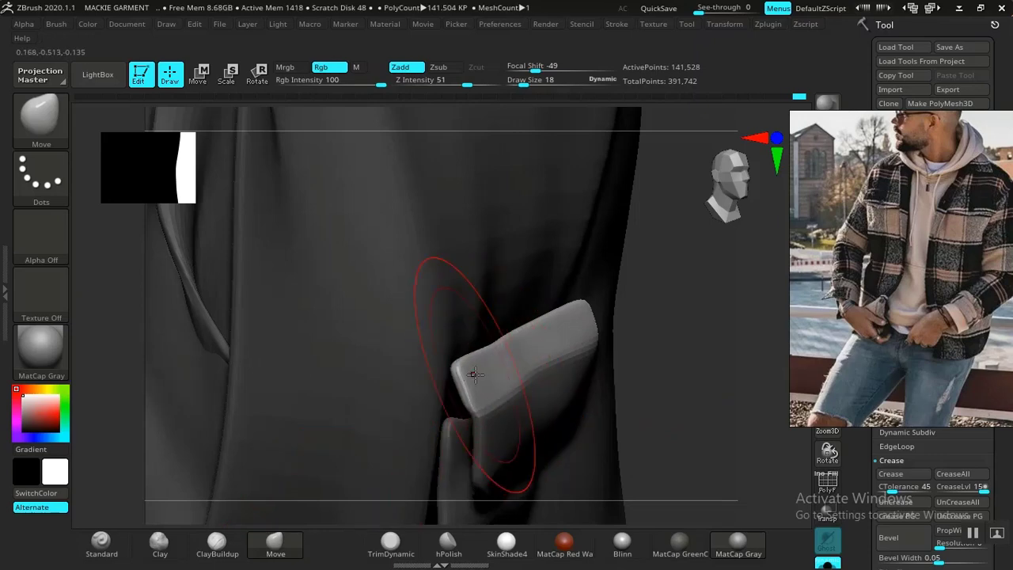
mouse_move(677, 308)
left_mouse_down()
mouse_move(604, 293)
mouse_move(555, 301)
mouse_move(534, 325)
left_mouse_up()
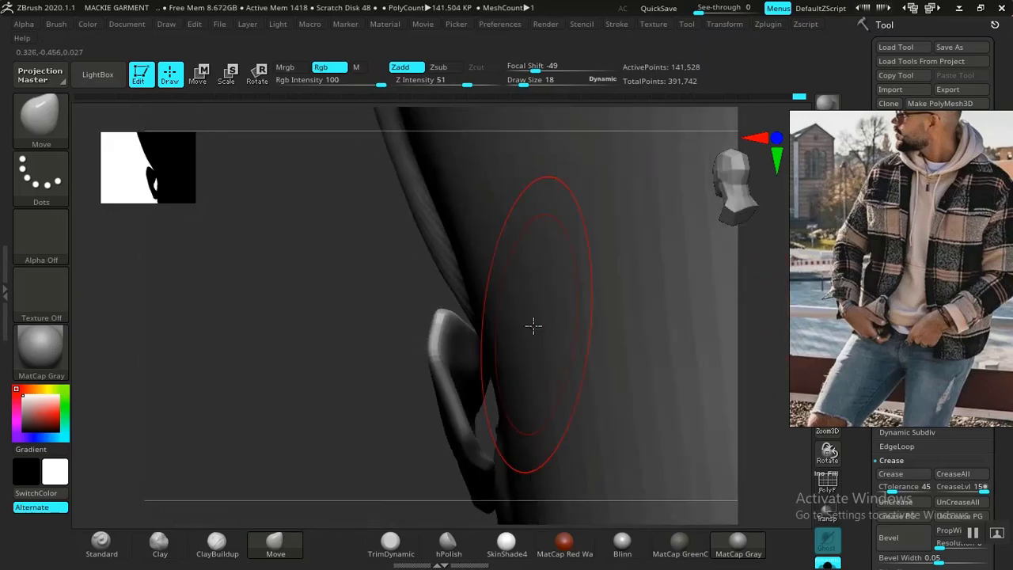
left_click_drag(388, 336, 403, 401)
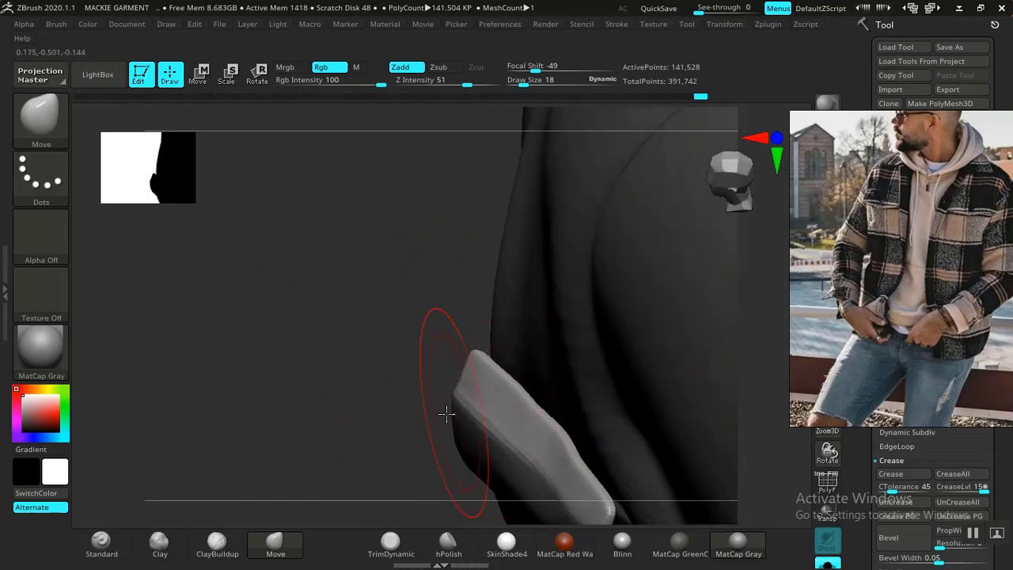
left_click_drag(379, 419, 367, 376)
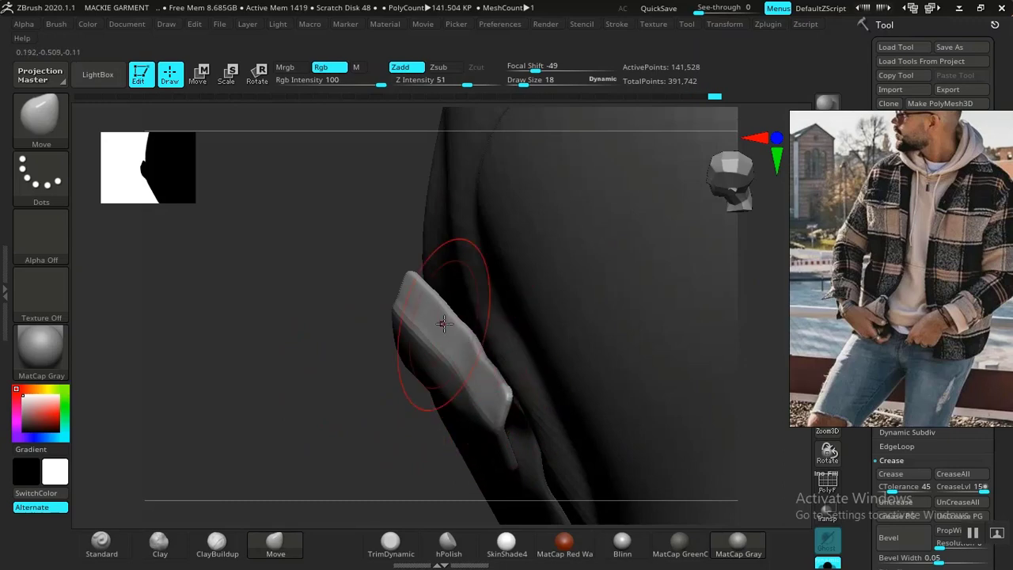
mouse_move(344, 359)
left_mouse_down("alt")
mouse_move(298, 335)
mouse_move(349, 294)
mouse_move(305, 307)
mouse_move(399, 430)
left_mouse_up("alt")
left_click_drag(311, 353, 420, 362)
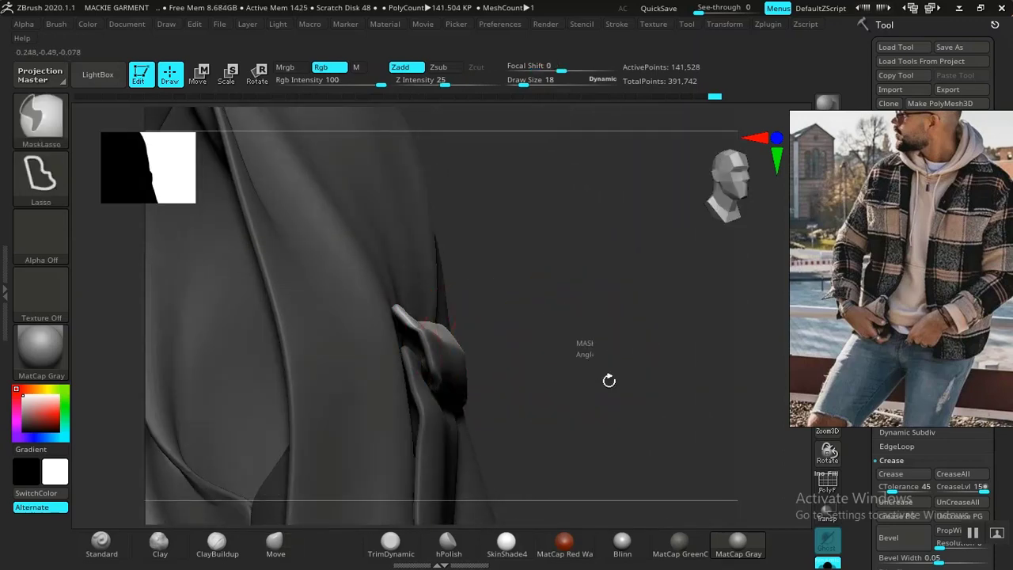
Clear the mask, check the chest pocket flap's shape, and mask everything on the shirt except that flap.
mouse_move(609, 380)
left_mouse_down("ctrl")
mouse_move(595, 383)
mouse_move(604, 436)
mouse_move(595, 438)
mouse_move(567, 367)
mouse_move(532, 361)
mouse_move(523, 405)
mouse_move(588, 381)
mouse_move(584, 352)
left_mouse_up("ctrl")
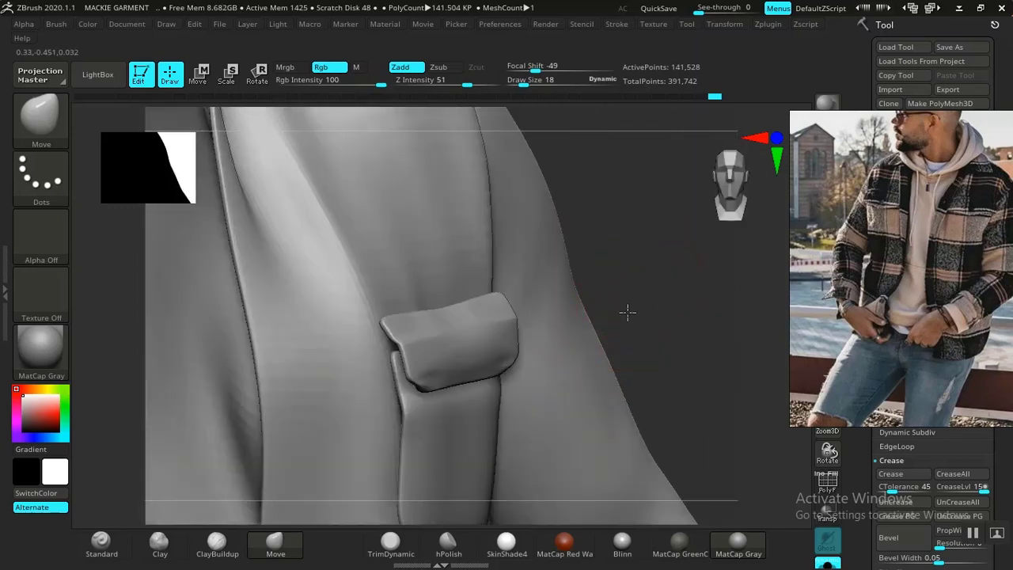
mouse_move(628, 312)
left_mouse_down("alt")
mouse_move(649, 296)
mouse_move(696, 410)
left_mouse_up("alt")
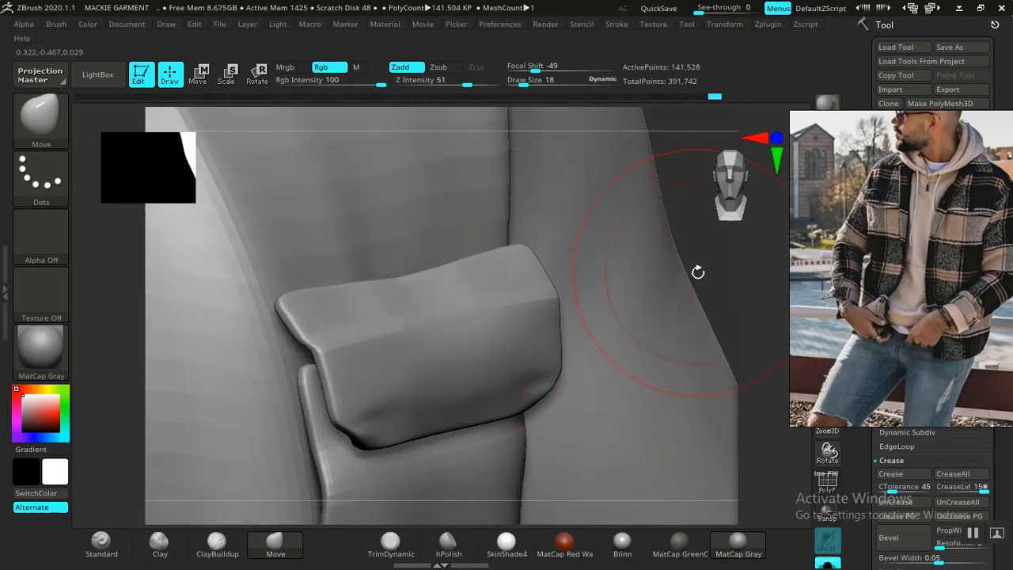
mouse_move(643, 249)
left_mouse_down("alt")
mouse_move(597, 301)
mouse_move(597, 344)
mouse_move(622, 407)
left_mouse_up("alt")
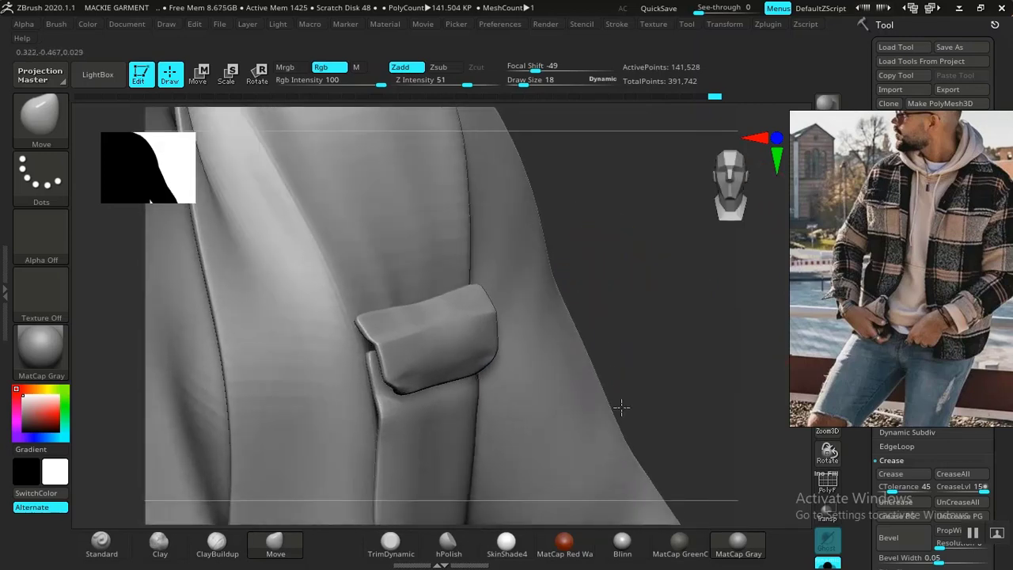
left_click(454, 351, "ctrl+shift")
left_click(624, 312, "ctrl+shift")
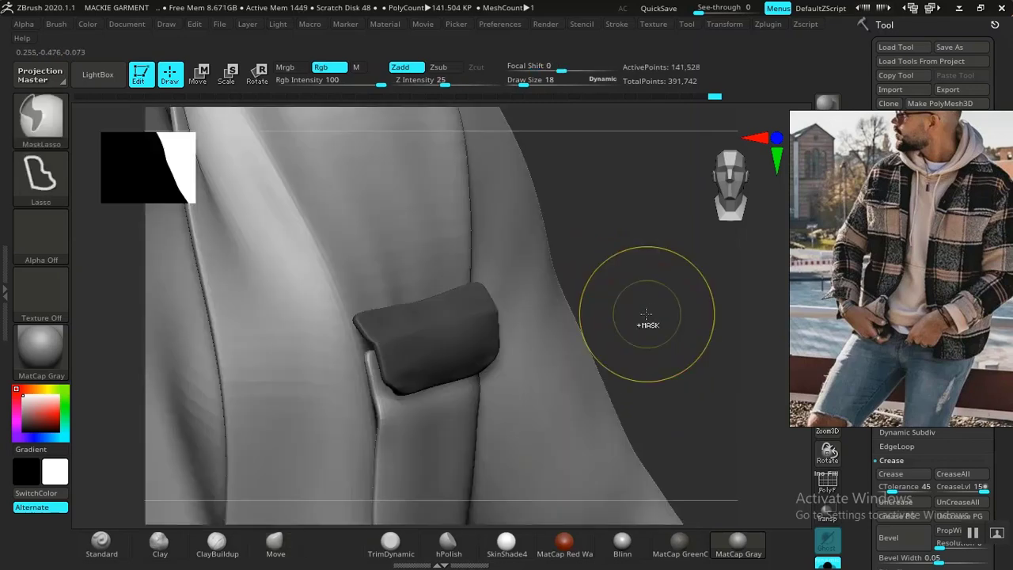
Reposition the whole chest pocket flap against the shirt front with the Transpose gizmo, then return to the Move brush.
key("w")
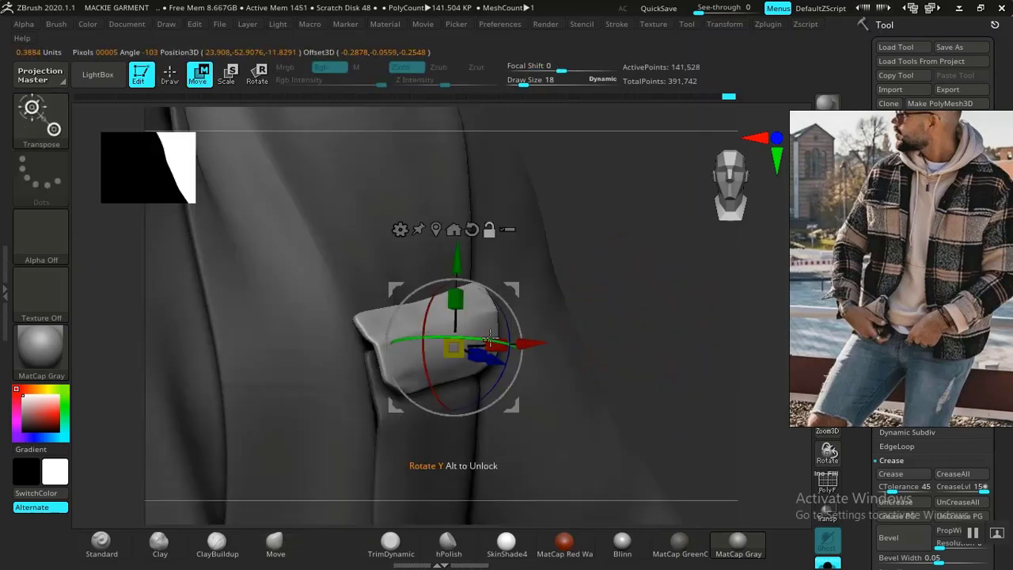
left_click_drag(606, 305, 626, 353)
left_click(436, 224)
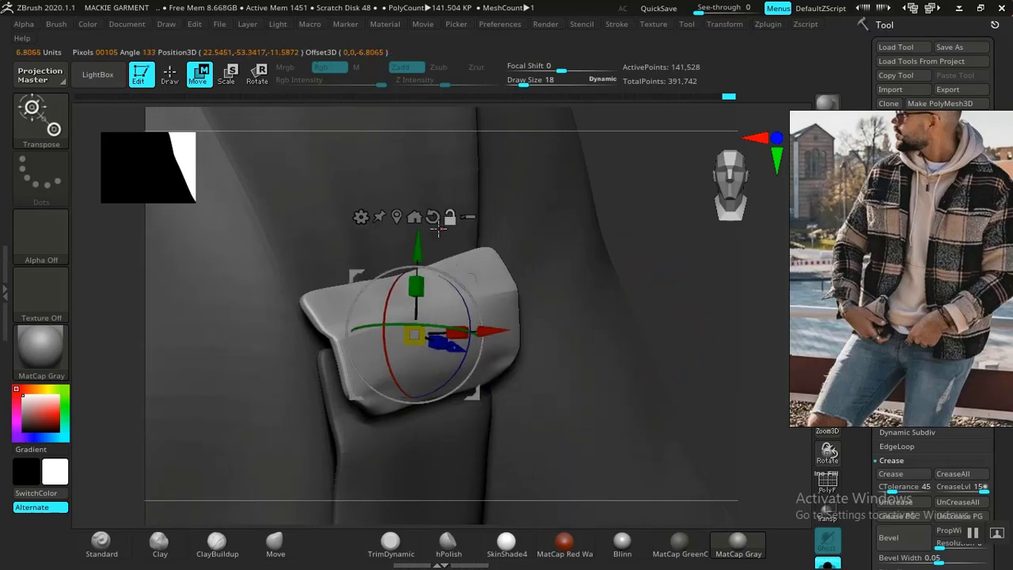
left_click_drag(658, 291, 663, 375)
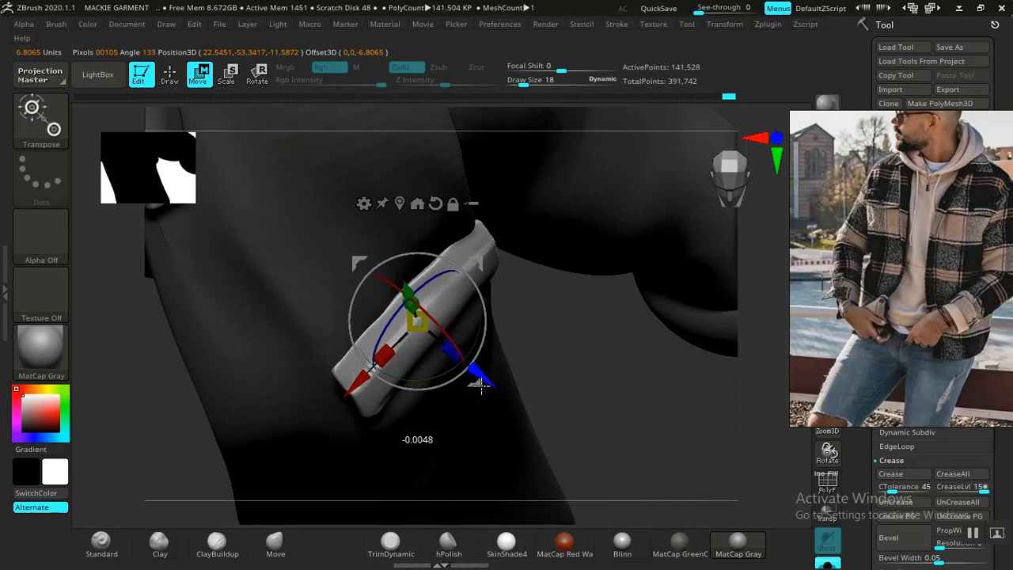
mouse_move(525, 378)
left_mouse_down()
mouse_move(602, 333)
mouse_move(555, 296)
mouse_move(528, 301)
left_mouse_up()
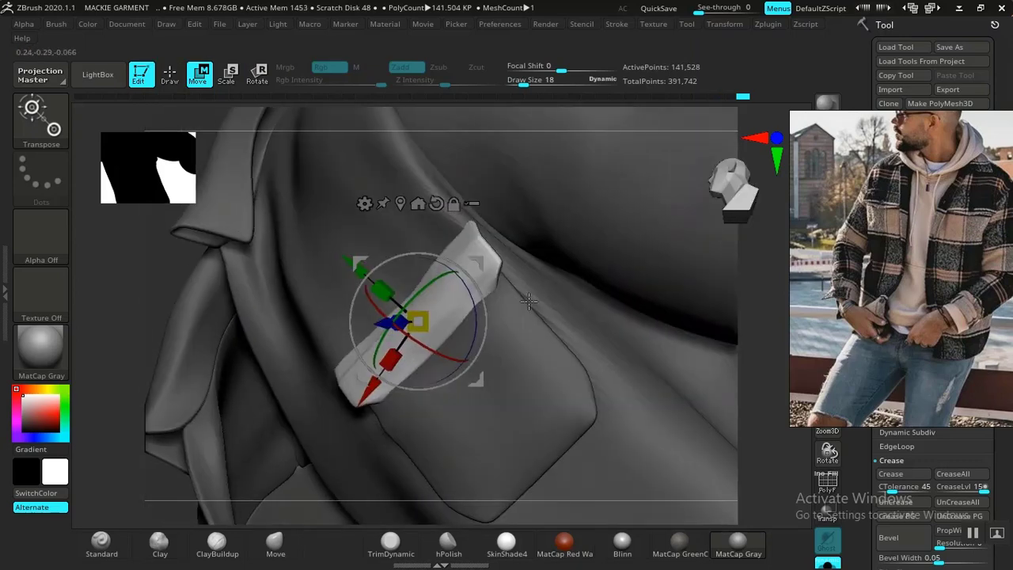
right_click_drag(529, 301, 548, 336)
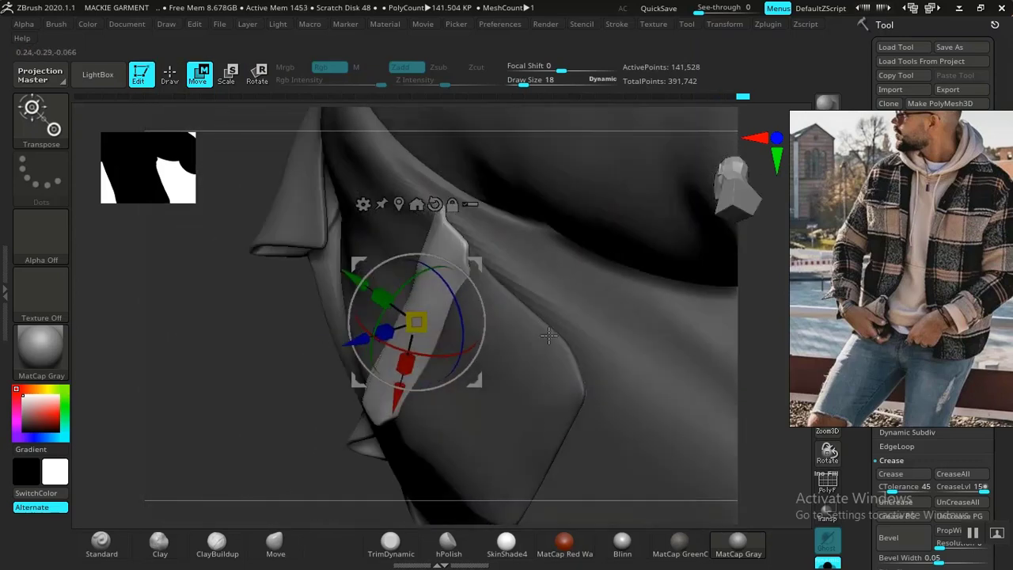
left_click_drag(548, 335, 593, 319)
key("q")
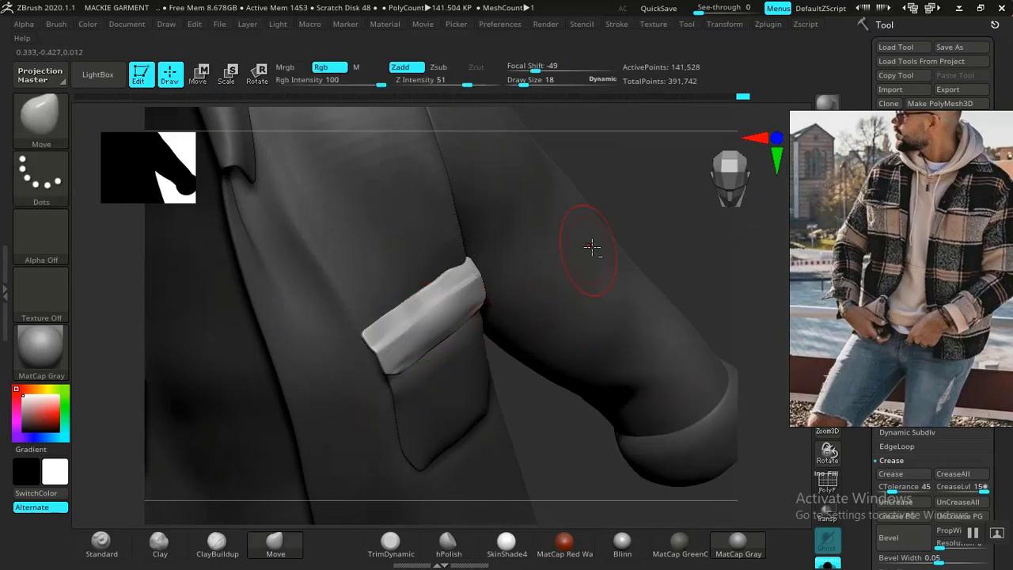
Set the draw size to 9 and adjust the chest pocket flap's upper edge against the shirt with the Move brush.
left_click_drag(660, 261, 618, 356, "alt")
left_click_drag(626, 471, 673, 419, "alt")
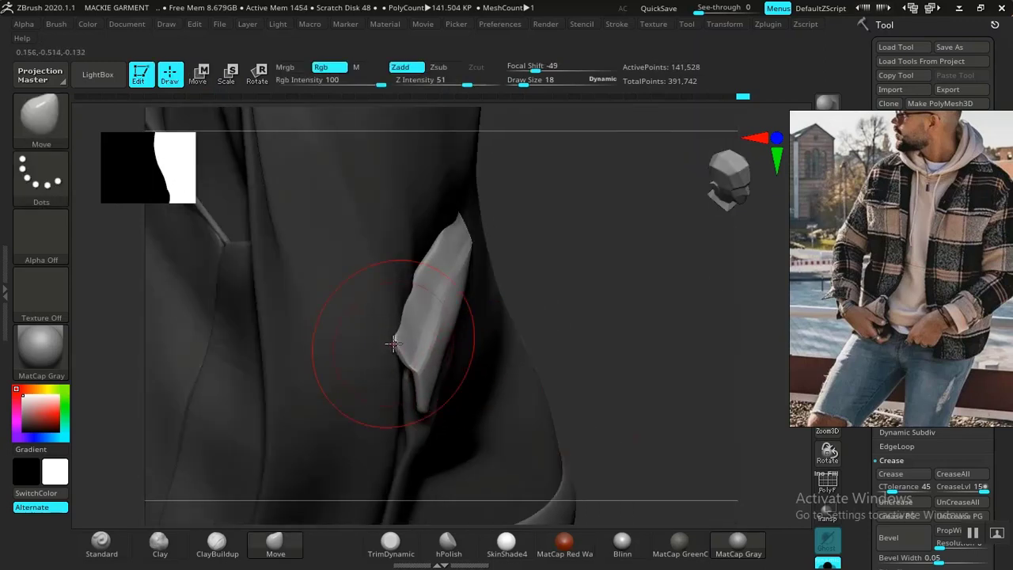
left_click_drag(586, 305, 578, 352, "alt")
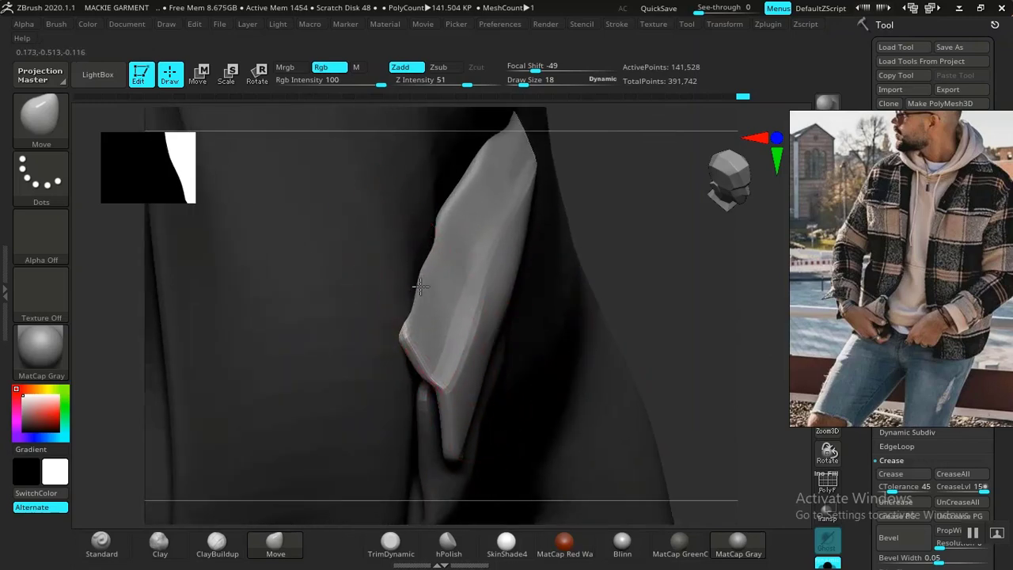
key("space")
left_click_drag(421, 331, 408, 348)
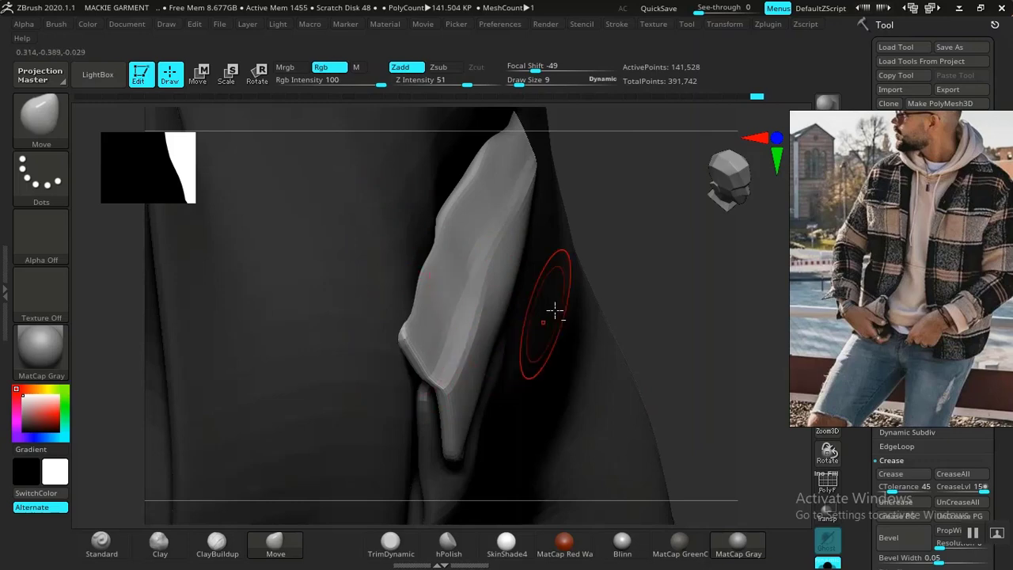
mouse_move(654, 247)
left_mouse_down("alt")
mouse_move(609, 436)
mouse_move(591, 364)
mouse_move(601, 398)
mouse_move(497, 377)
left_mouse_up("alt")
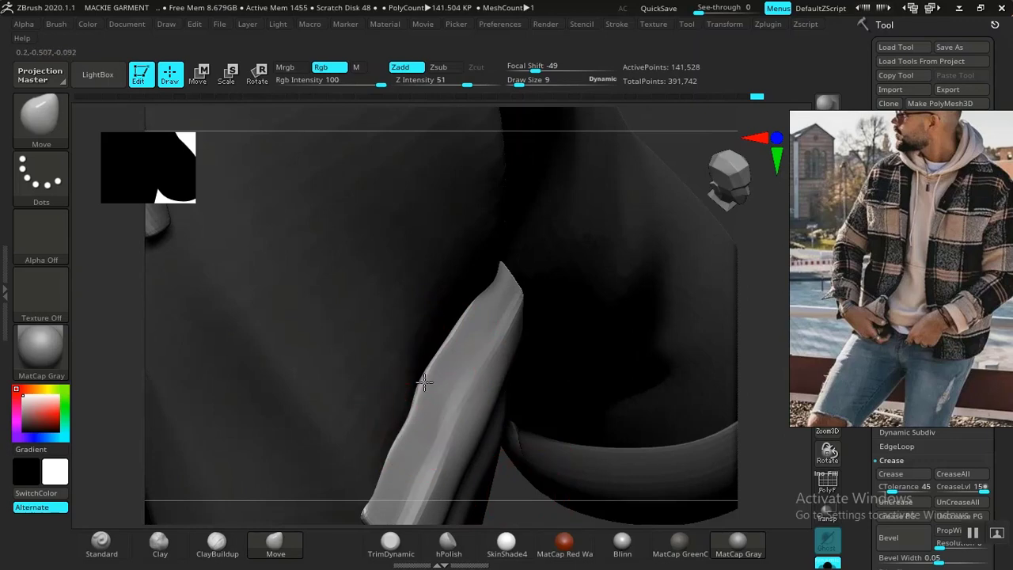
Reshape the chest pocket flap's upper corner beside the sleeve with the Move brush so that it meets the shirt.
left_click_drag(541, 499, 517, 498, "shift")
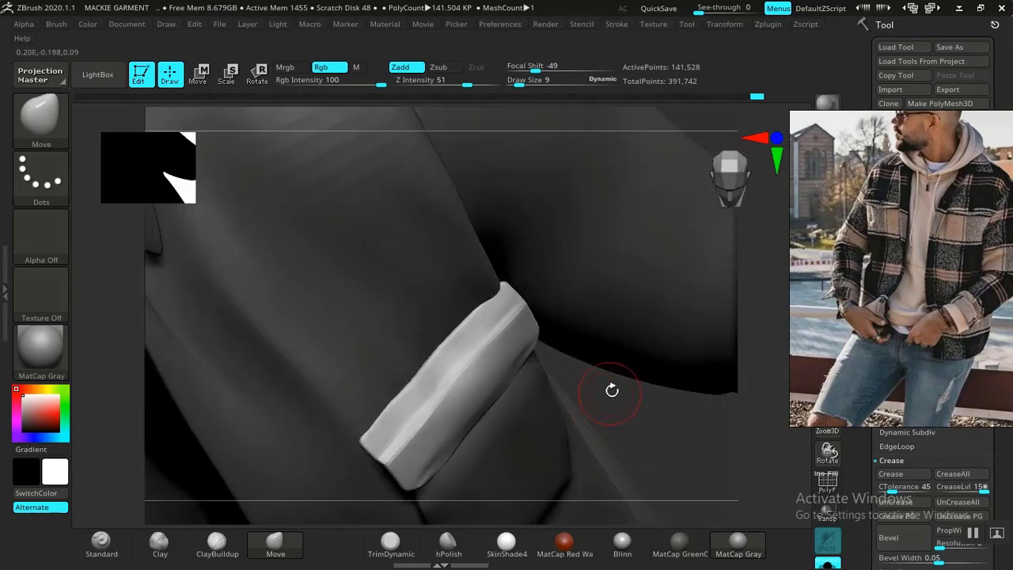
mouse_move(608, 388)
left_mouse_down("alt")
mouse_move(617, 496)
mouse_move(604, 412)
left_mouse_up("alt")
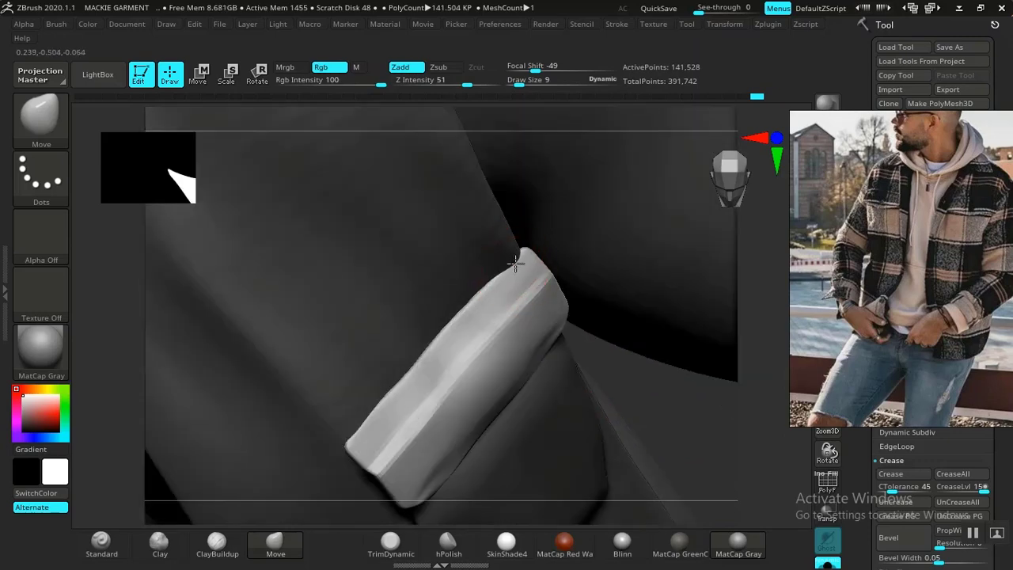
mouse_move(642, 387)
left_mouse_down()
mouse_move(557, 362)
mouse_move(529, 339)
mouse_move(518, 324)
mouse_move(543, 281)
mouse_move(524, 251)
left_mouse_up()
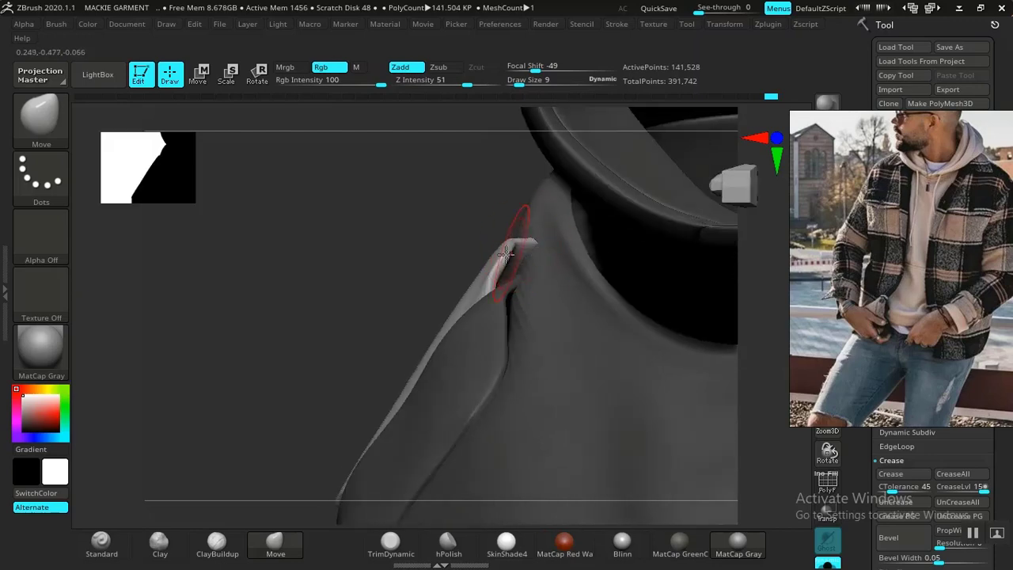
mouse_move(384, 263)
left_mouse_down()
mouse_move(428, 361)
mouse_move(381, 471)
mouse_move(343, 486)
mouse_move(299, 403)
mouse_move(351, 446)
mouse_move(270, 388)
mouse_move(273, 355)
left_mouse_up()
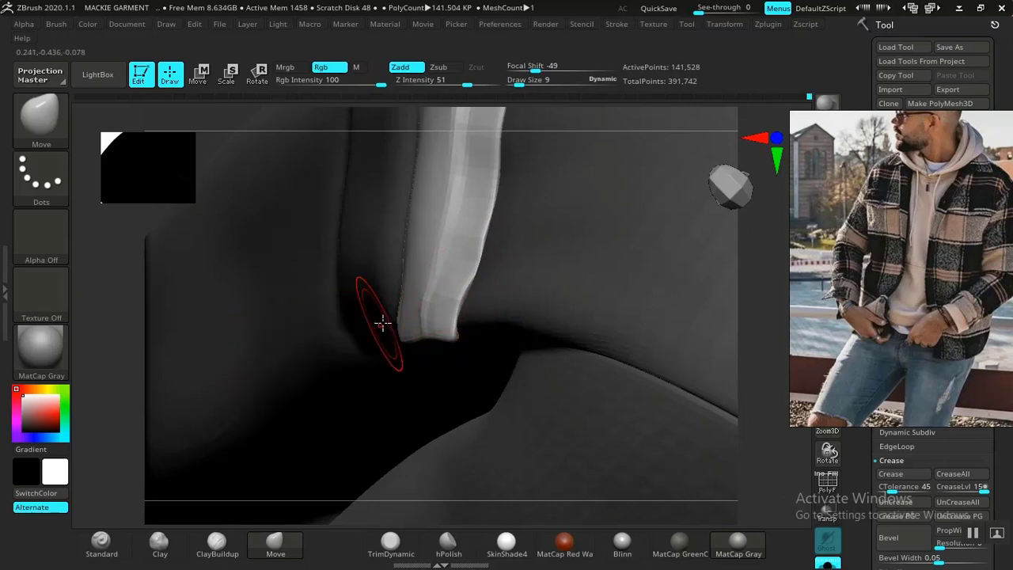
Set the Smooth brush's Z Intensity to 11 and smooth the chest pocket flap's end beside the sleeve seam.
key("f")
left_click_drag(584, 348, 568, 328)
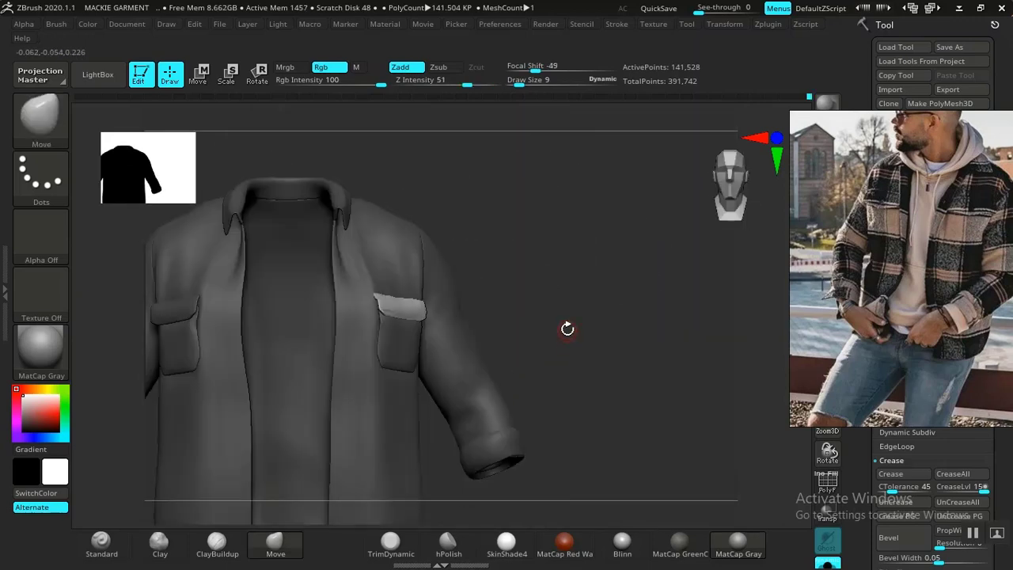
left_click_drag(573, 190, 609, 405, "alt")
left_click_drag(649, 333, 734, 507, "alt")
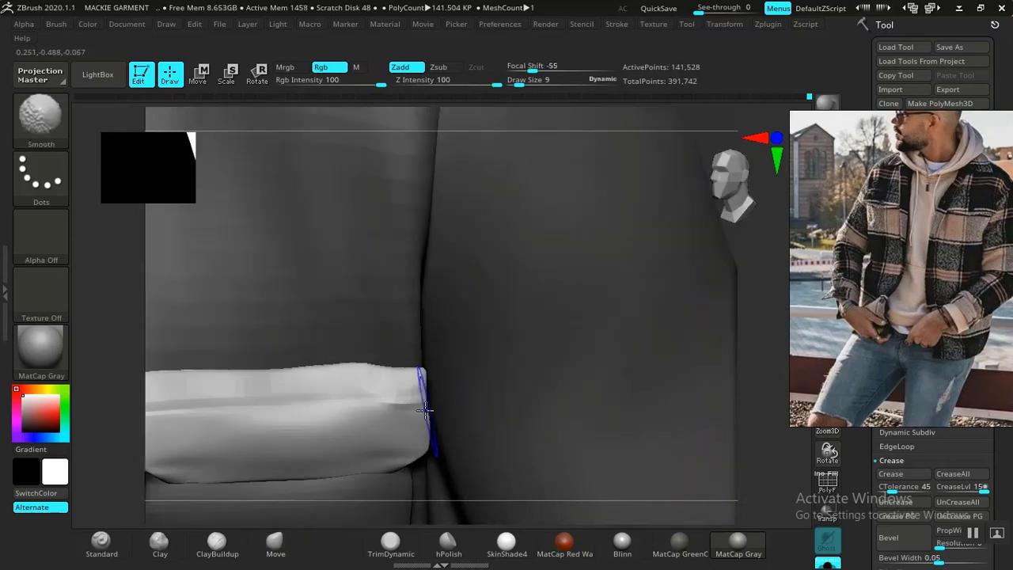
left_click(430, 85, "shift")
left_click_drag(429, 86, 426, 86)
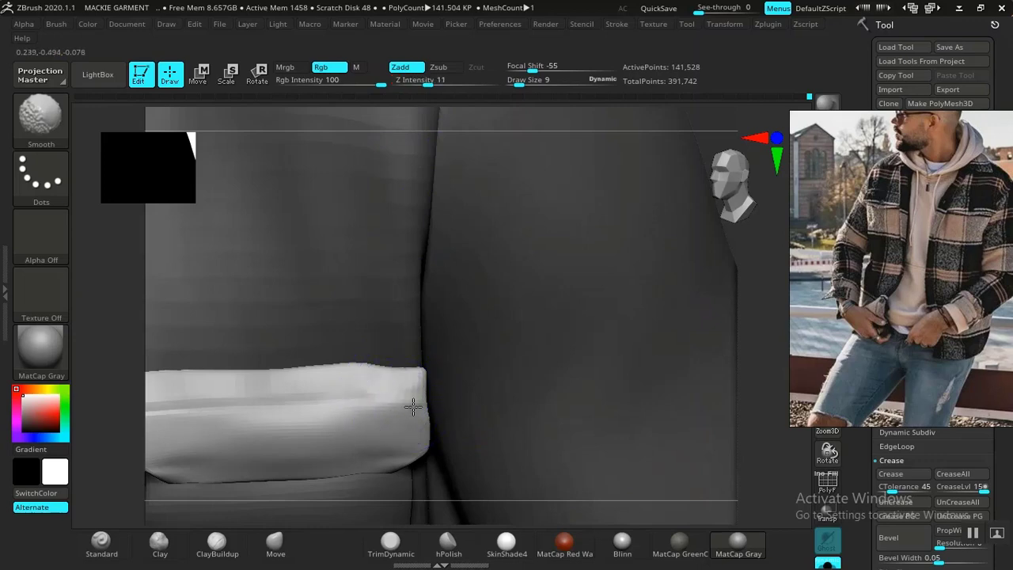
Set the draw size to 4 and pull the tip of the chest pocket flap's sleeve-side corner towards the shirt with the Move brush.
left_click_drag(752, 381, 469, 459)
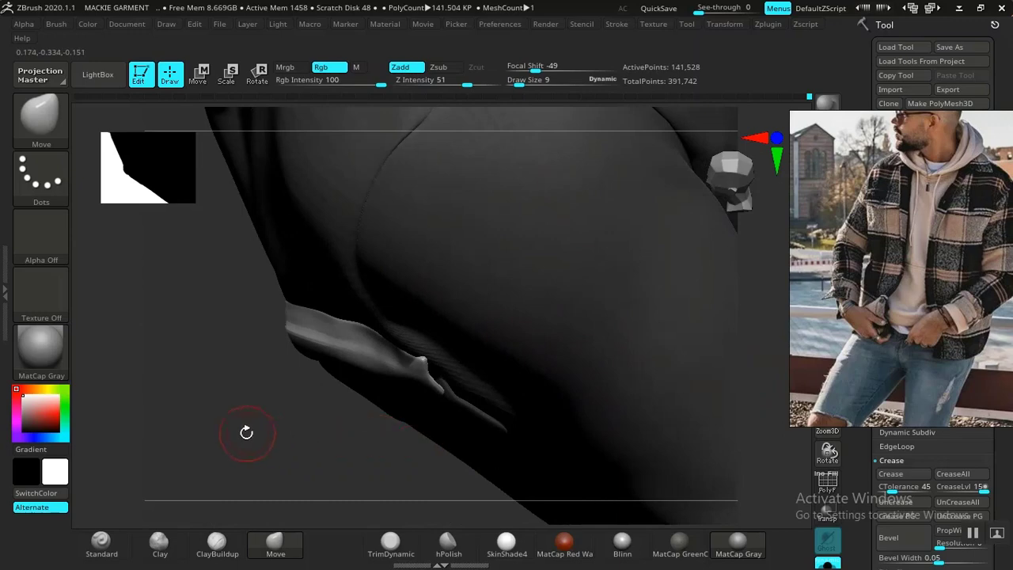
mouse_move(247, 433)
left_mouse_down("alt")
mouse_move(278, 483)
mouse_move(364, 567)
left_mouse_up("alt")
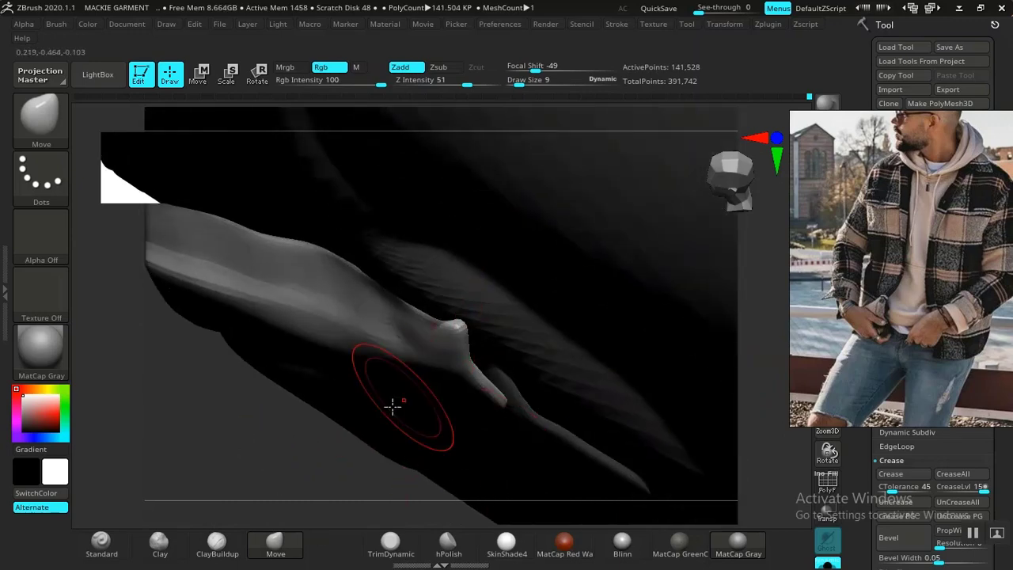
key("space")
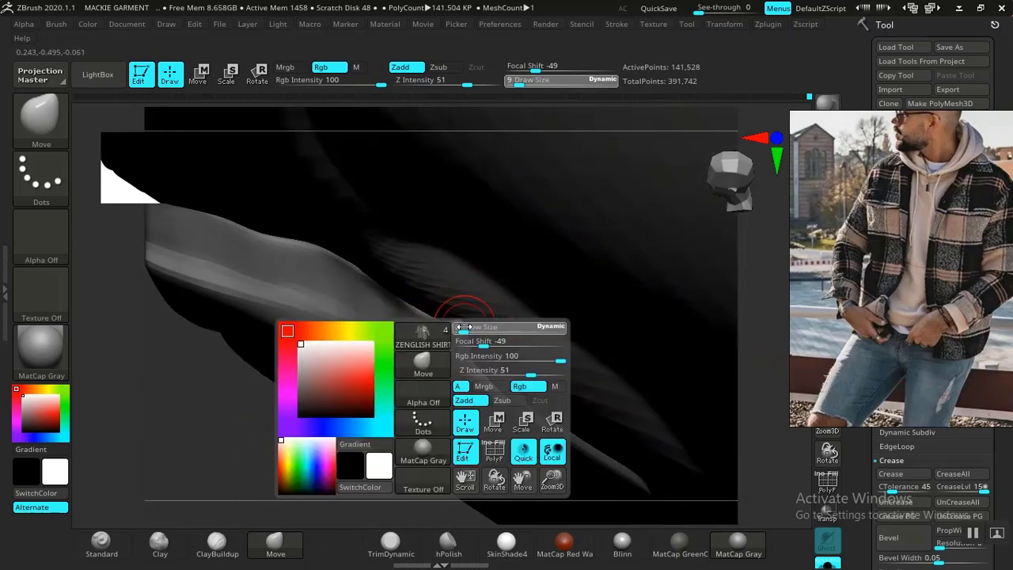
left_click_drag(464, 327, 461, 328)
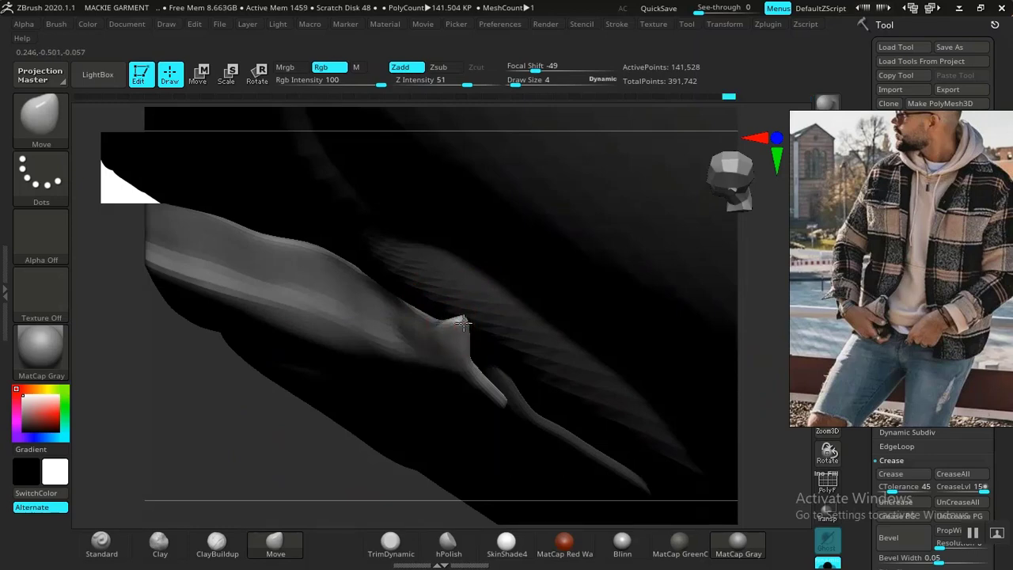
left_click_drag(290, 440, 160, 220, "alt")
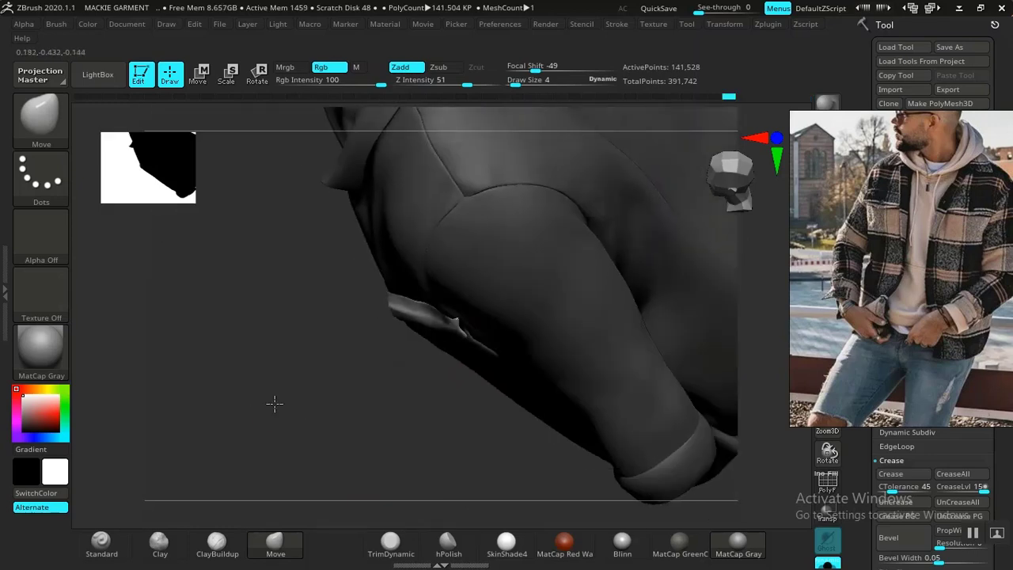
left_click_drag(274, 404, 361, 346)
left_click_drag(597, 302, 636, 448, "shift")
left_click(599, 337, "ctrl")
left_click_drag(638, 341, 625, 358, "ctrl")
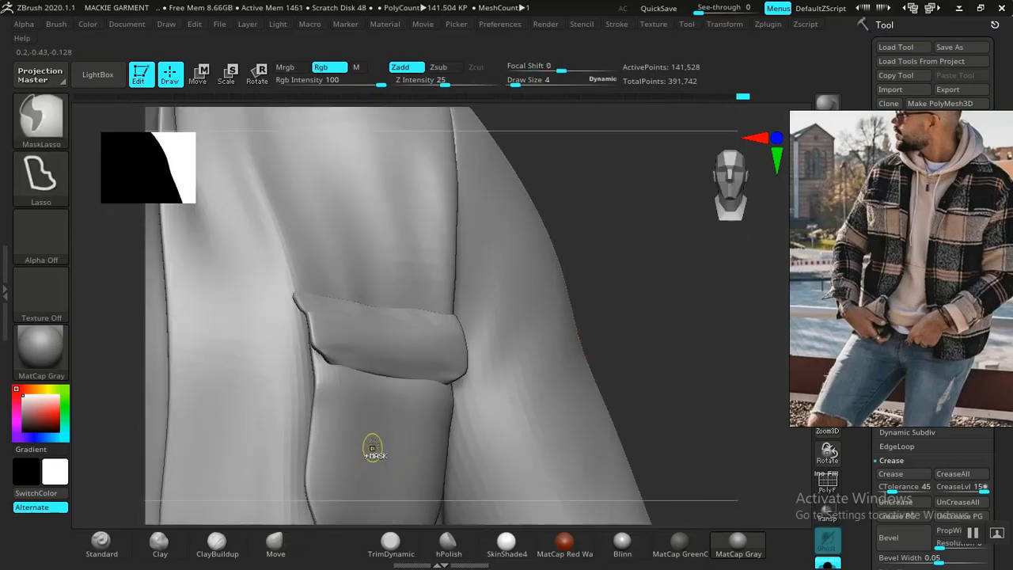
left_click_drag(642, 296, 683, 339, "alt")
left_click_drag(722, 280, 491, 339)
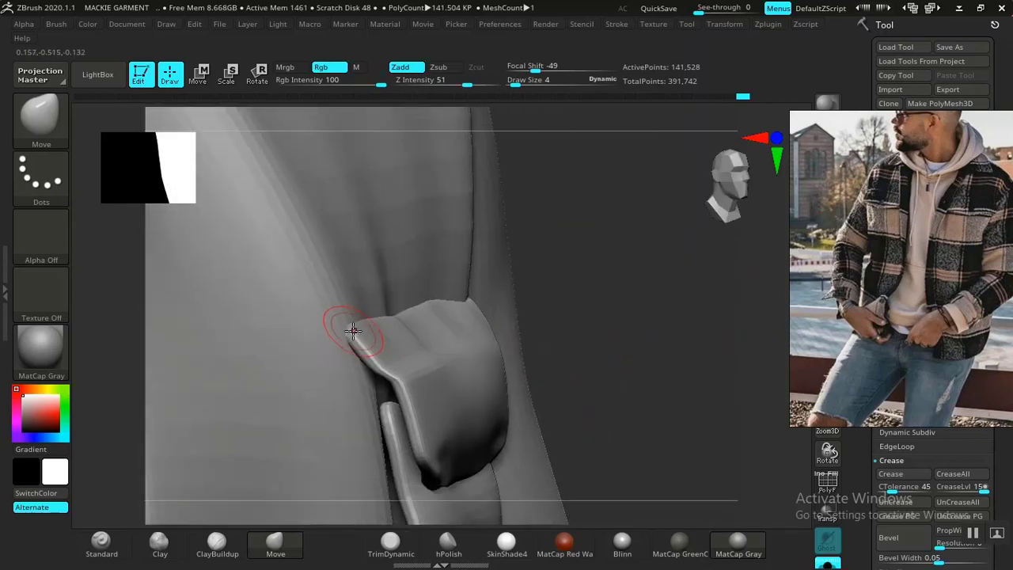
key("ctrl+z")
key("ctrl+z")
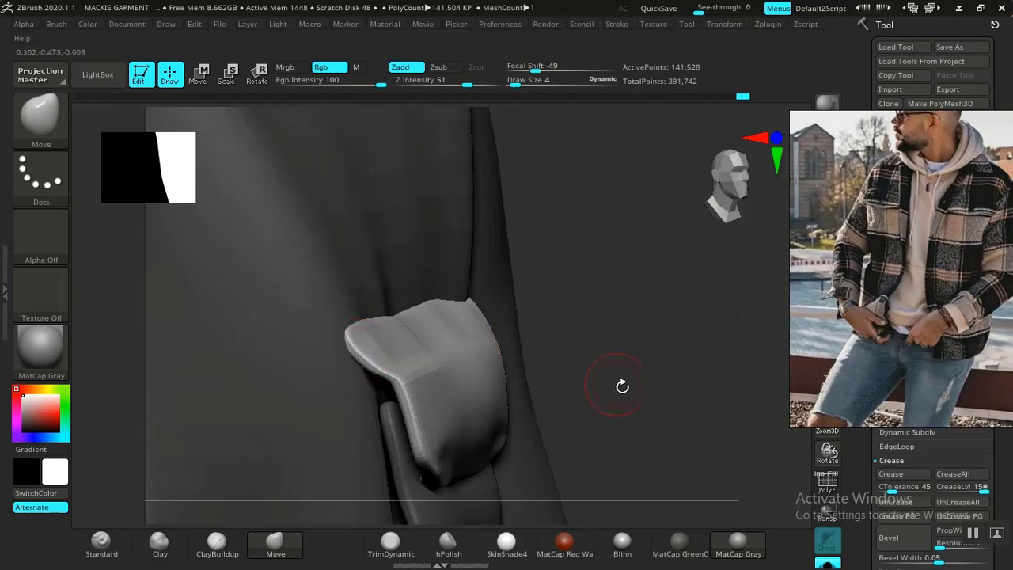
Clear the mask from the flap work, then isolate the chest pocket and mask everything except it with the whole shirt shown.
left_click_drag(622, 387, 581, 317, "alt")
left_click_drag(667, 309, 645, 336, "ctrl")
left_click(444, 398, "ctrl+shift")
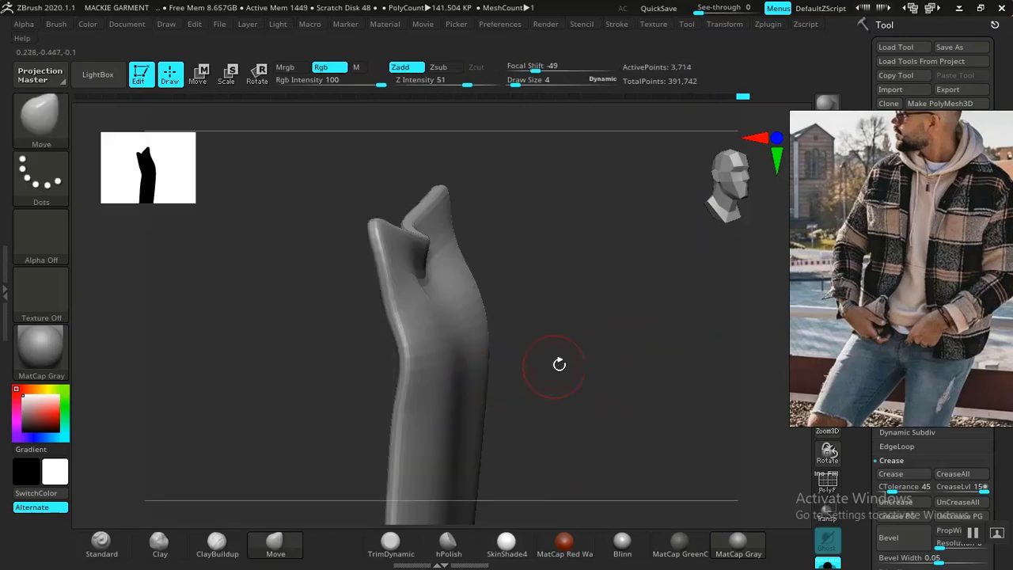
left_click(635, 338, "ctrl")
left_click(634, 342, "ctrl+shift")
left_click(633, 347, "ctrl")
Set the draw size to 16 and pull the chest pocket's front-opening edge towards the shirt with the Move brush.
key("space")
left_click_drag(463, 338, 467, 335)
left_click_drag(409, 365, 386, 351)
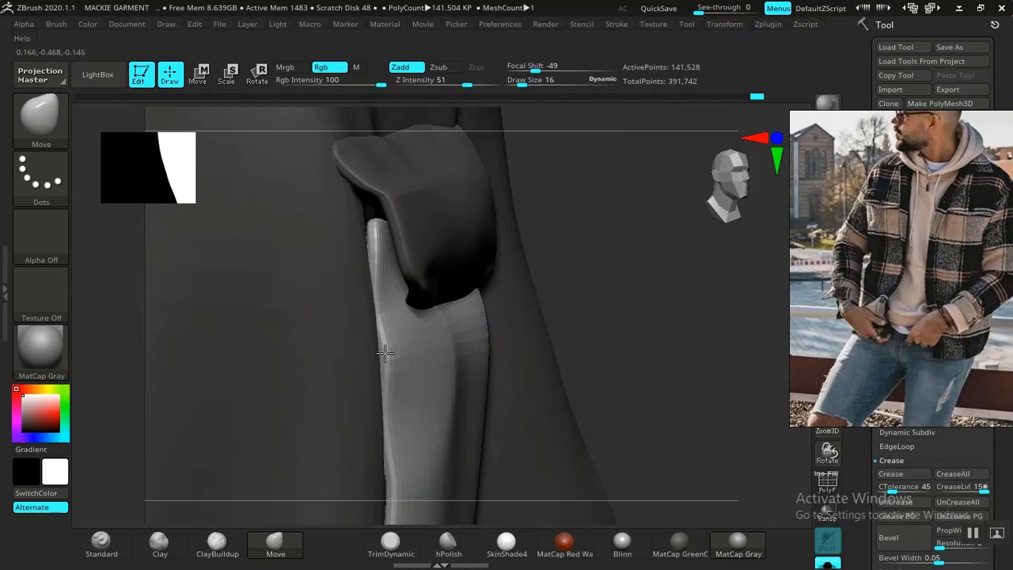
Set the draw size to 6 and refine the pocket's front-opening edge and its upper corner beneath the flap with the Move brush.
key("space")
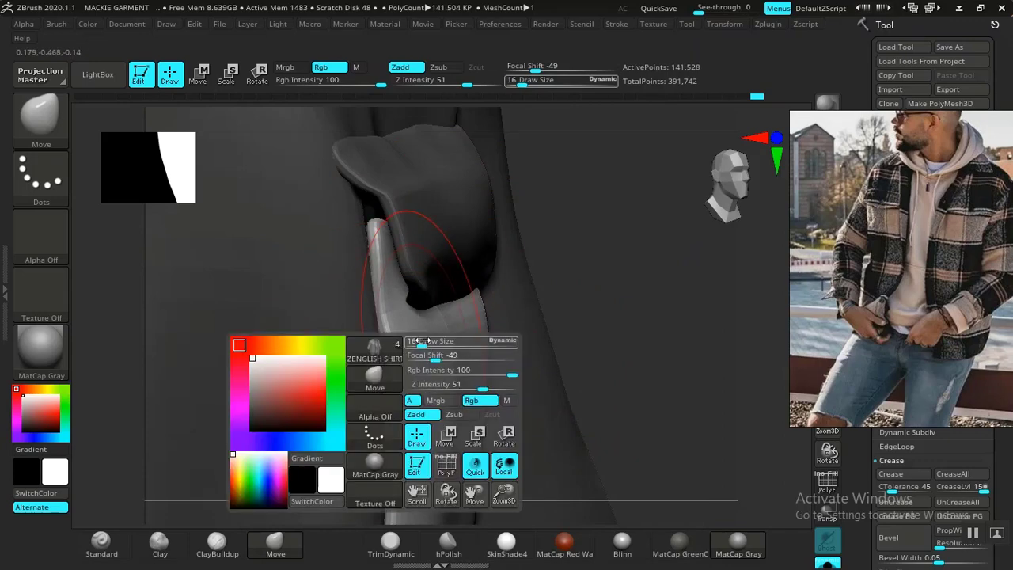
left_click_drag(428, 338, 382, 352)
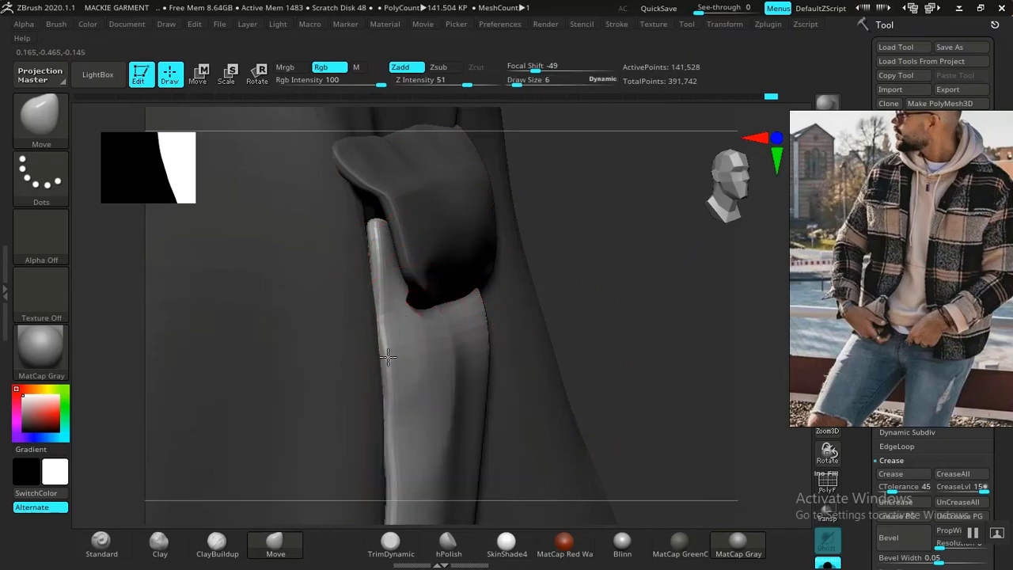
left_click_drag(378, 228, 367, 228)
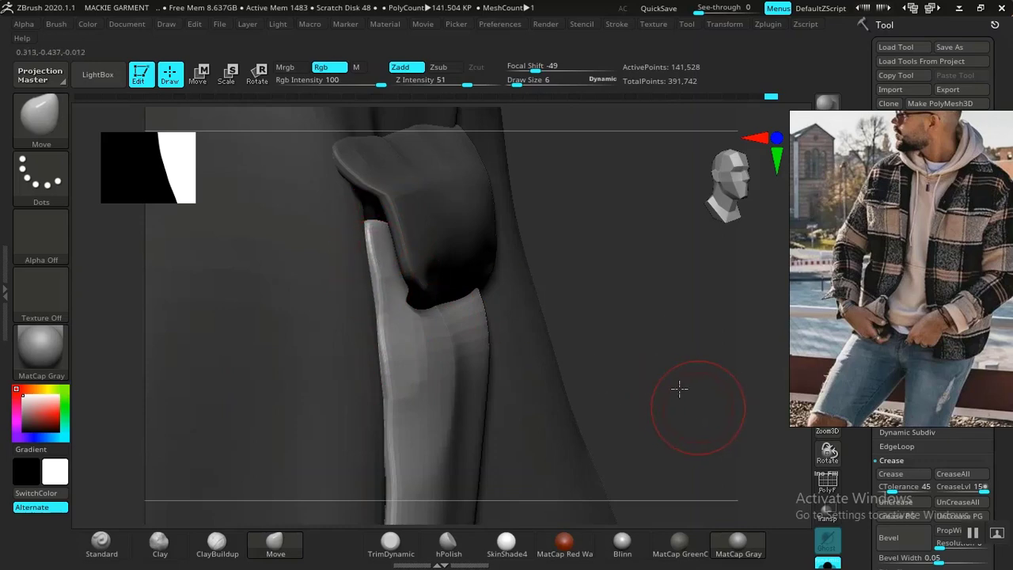
Set the draw size to 9 and push the chest pocket's sleeve-side edge against the shirt along its length with the Move brush.
mouse_move(679, 389)
left_mouse_down("alt")
mouse_move(582, 324)
mouse_move(570, 339)
mouse_move(550, 317)
mouse_move(528, 318)
mouse_move(475, 348)
mouse_move(442, 336)
left_mouse_up("alt")
mouse_move(291, 324)
left_mouse_down("alt")
mouse_move(333, 391)
mouse_move(356, 467)
left_mouse_up("alt")
key("space")
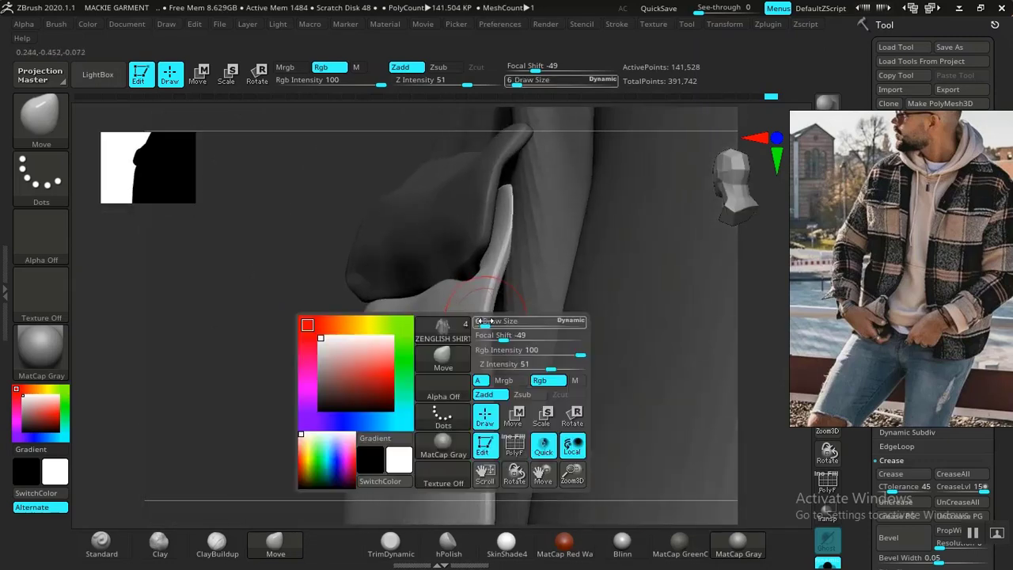
left_click_drag(486, 321, 504, 328)
left_click_drag(498, 391, 502, 374)
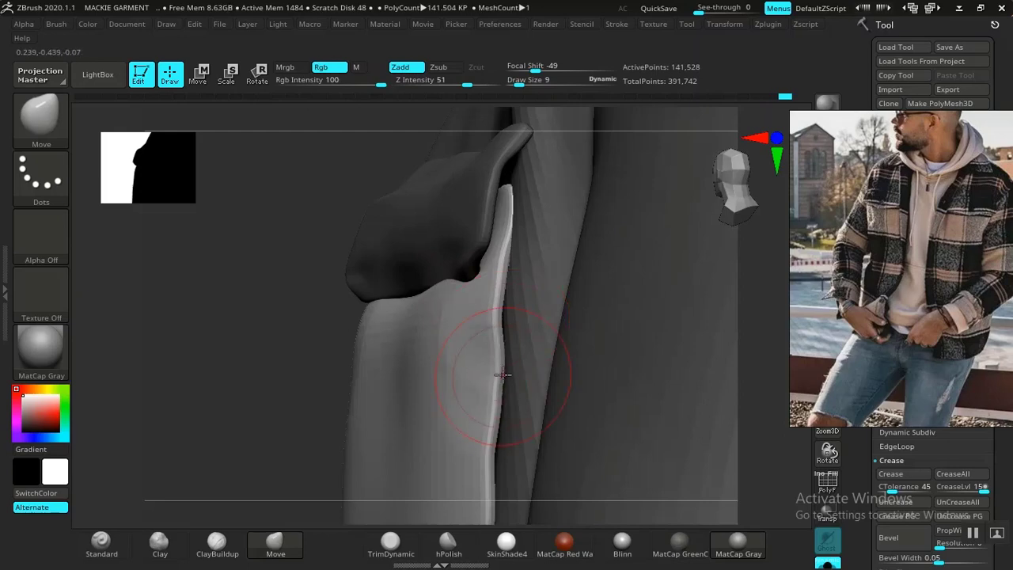
left_click_drag(502, 316, 504, 289)
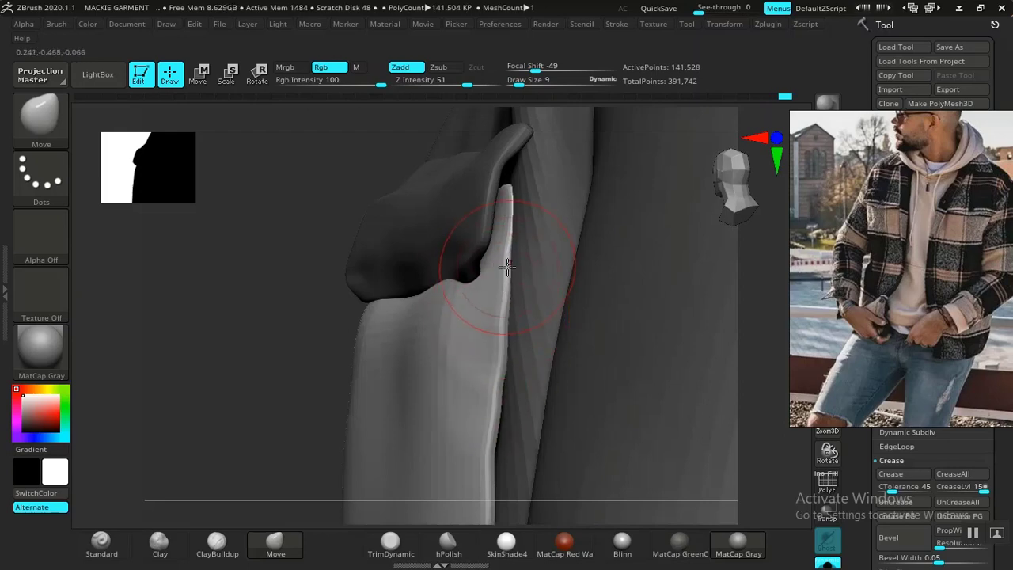
left_click_drag(503, 210, 505, 208)
left_click_drag(231, 337, 227, 151, "alt")
mouse_move(501, 250)
left_mouse_down()
mouse_move(498, 215)
mouse_move(489, 218)
left_mouse_up()
mouse_move(252, 369)
left_mouse_down()
mouse_move(228, 399)
mouse_move(228, 424)
left_mouse_up()
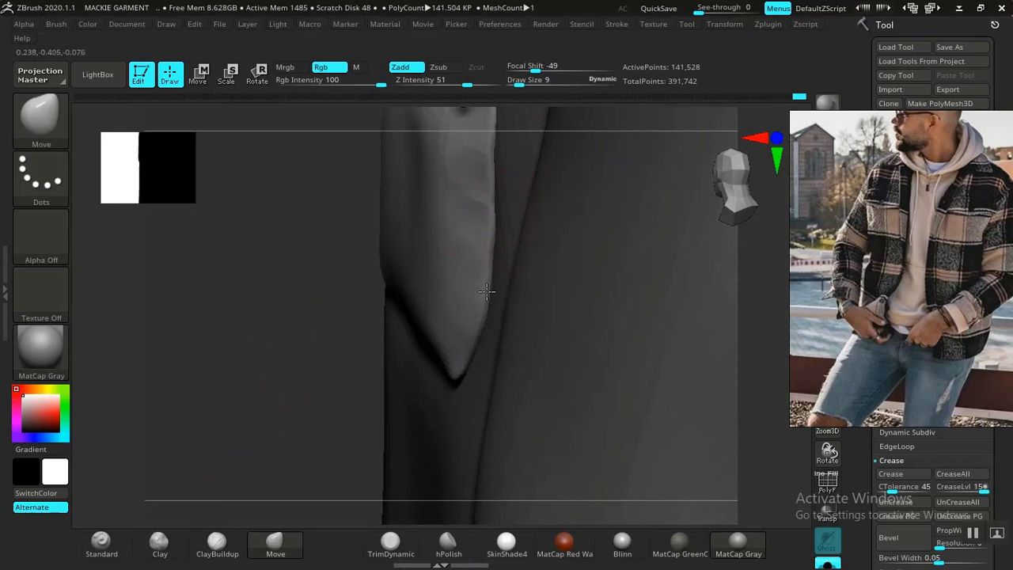
Even out the lower part of the chest pocket's front-opening edge against the shirt with the Move brush.
left_click_drag(238, 383, 399, 272)
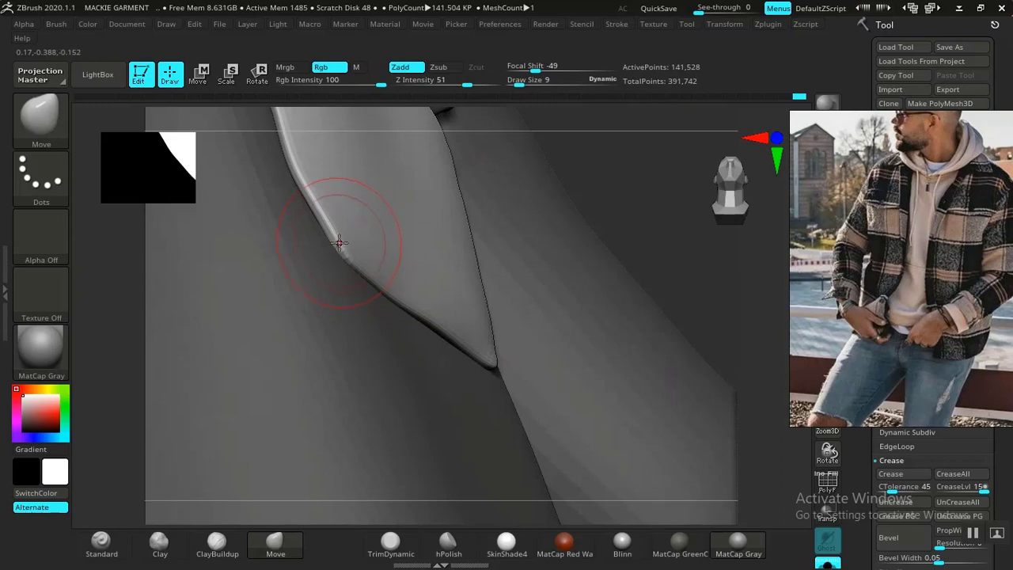
mouse_move(319, 201)
left_mouse_down()
mouse_move(316, 212)
mouse_move(294, 184)
left_mouse_up()
left_click_drag(604, 190, 610, 308, "alt")
left_click_drag(637, 186, 637, 230)
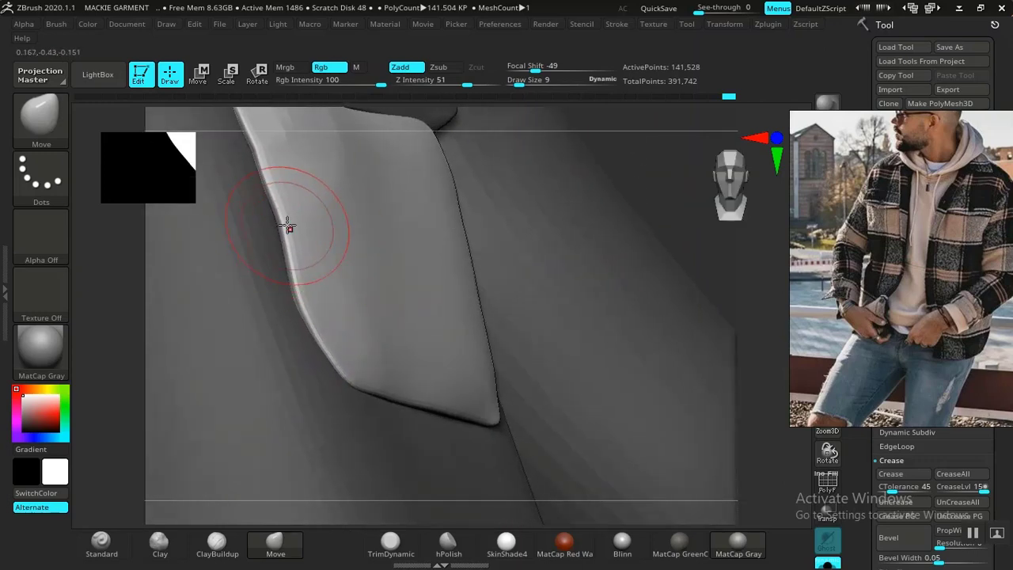
left_click_drag(288, 225, 284, 222)
left_click_drag(285, 225, 282, 226)
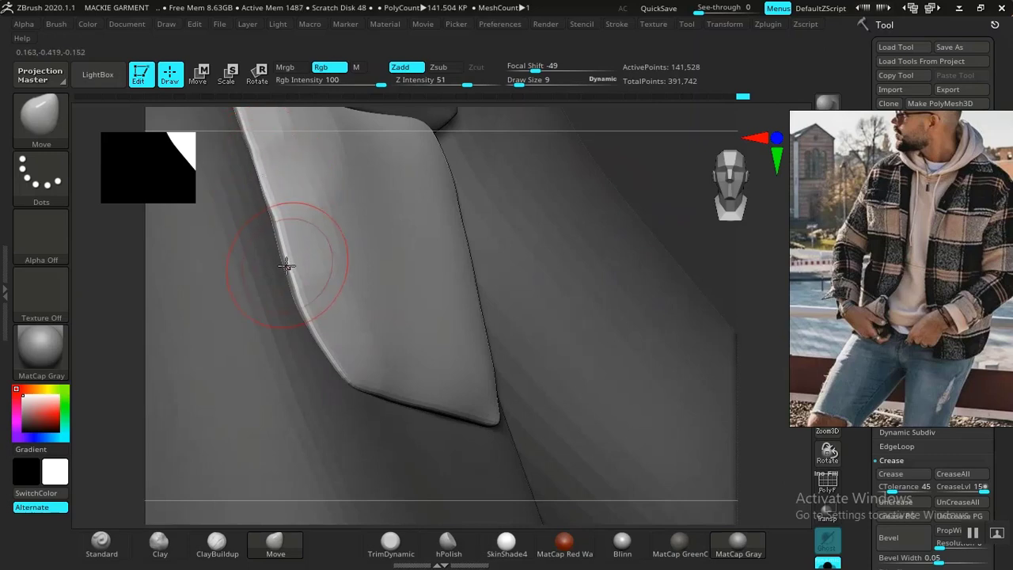
left_click_drag(286, 266, 287, 271)
Set the draw size to 14 and adjust the pocket's upper part beneath the flap and its sleeve side with the Move brush.
left_click_drag(638, 163, 514, 404)
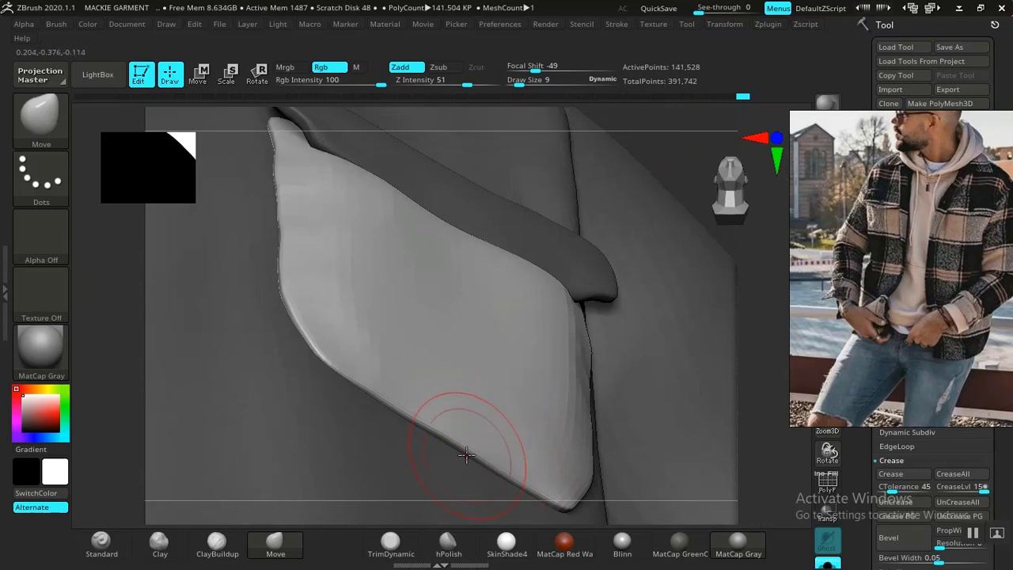
left_click_drag(657, 148, 599, 149)
left_click_drag(428, 247, 264, 198, "alt")
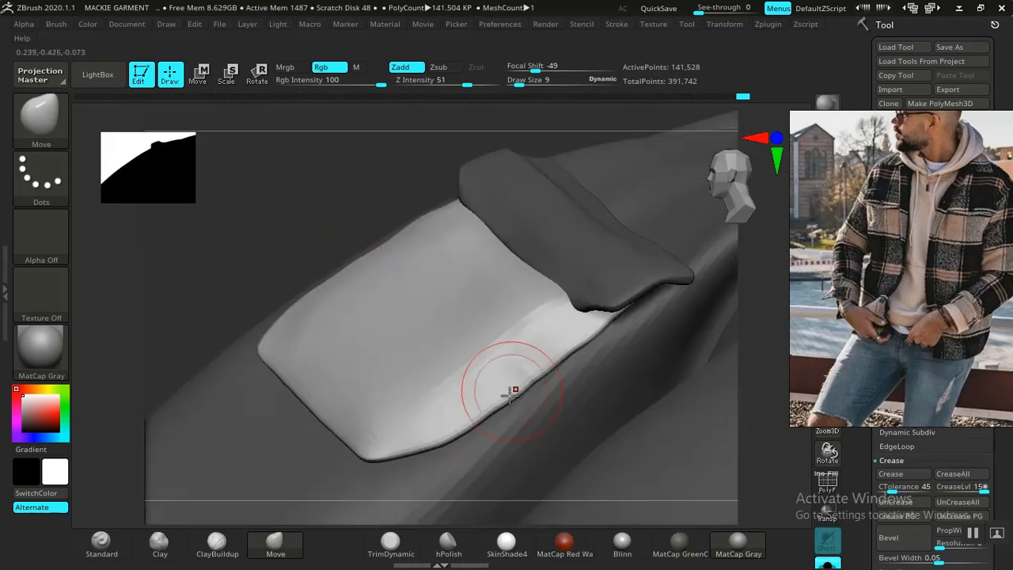
mouse_move(372, 194)
left_mouse_down()
mouse_move(394, 149)
mouse_move(470, 187)
left_mouse_up()
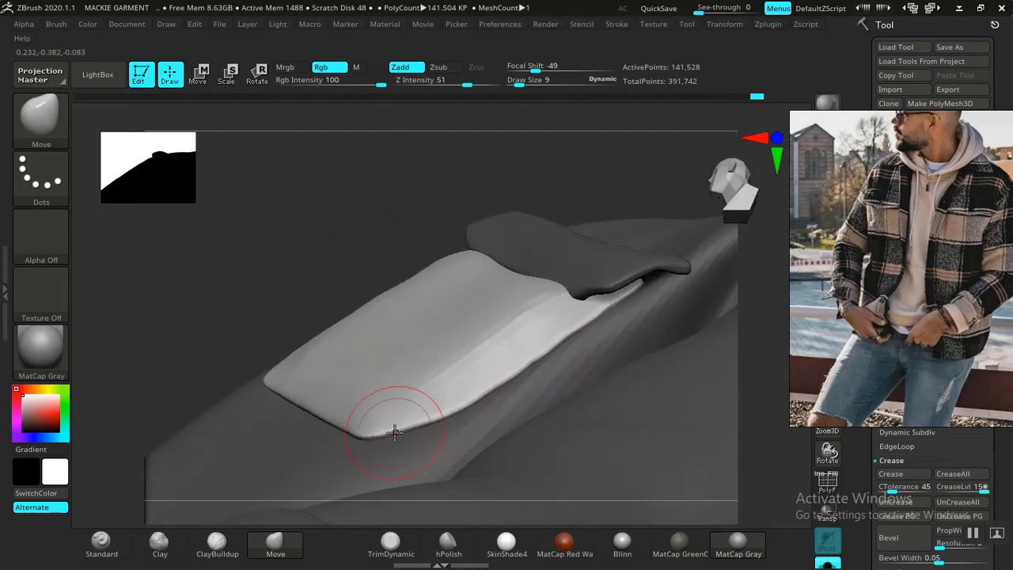
key("space")
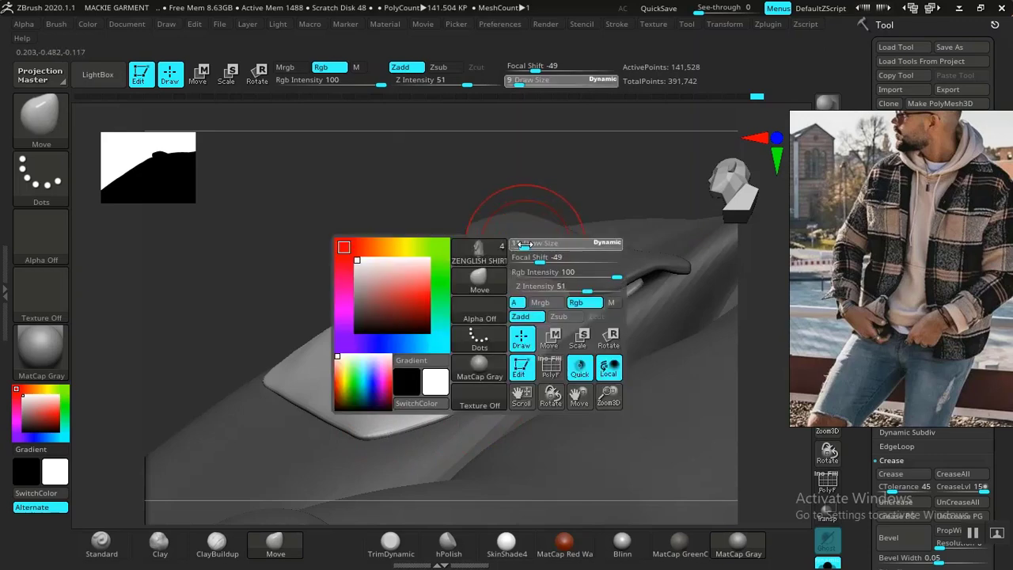
left_click_drag(526, 274, 531, 278)
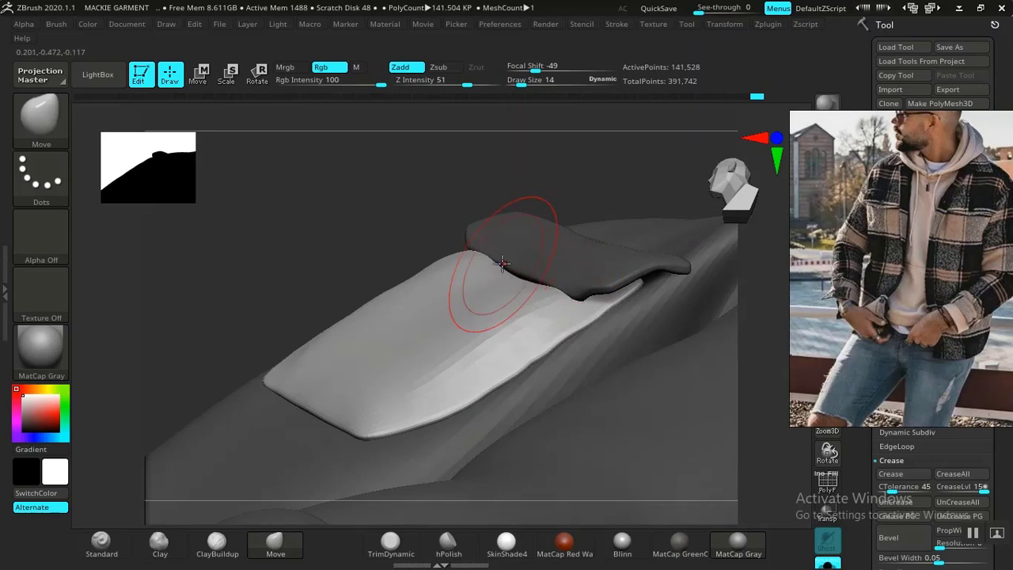
left_click_drag(502, 263, 497, 270)
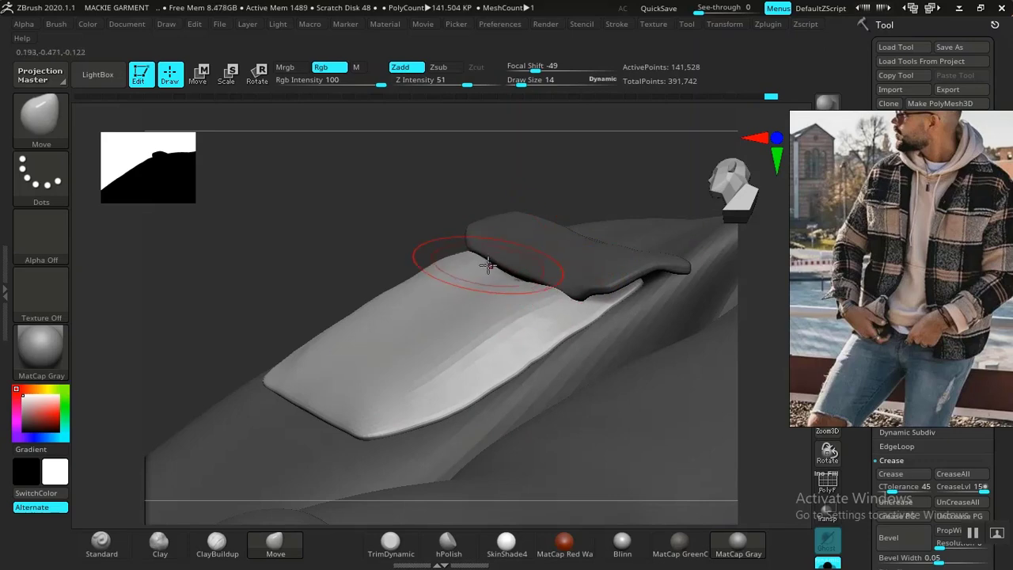
mouse_move(419, 207)
left_mouse_down()
mouse_move(471, 224)
mouse_move(445, 190)
mouse_move(380, 245)
left_mouse_up()
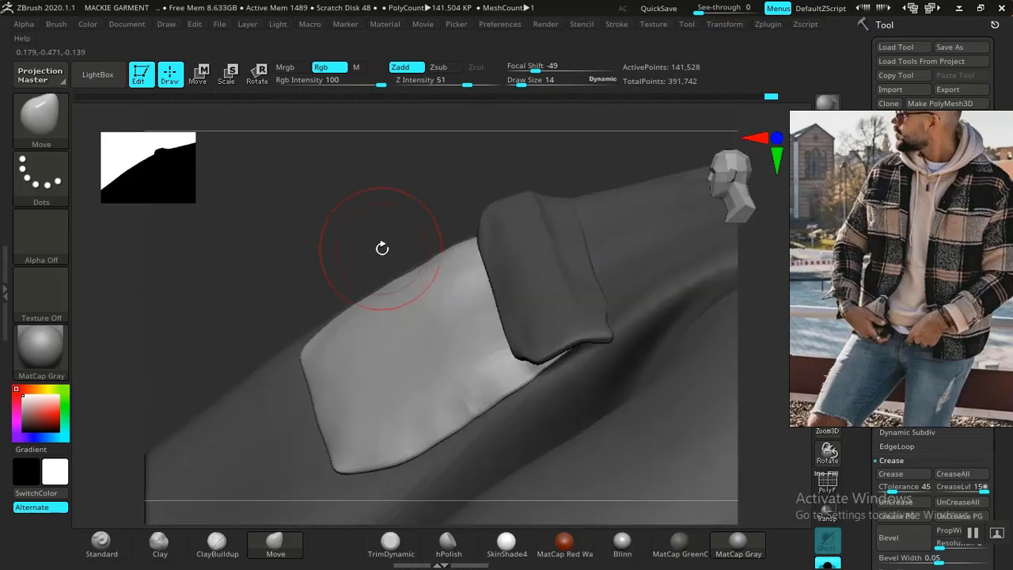
mouse_move(373, 202)
left_mouse_down("alt")
mouse_move(356, 214)
mouse_move(385, 300)
mouse_move(373, 182)
mouse_move(428, 192)
left_mouse_up("alt")
left_click_drag(480, 353, 514, 374)
left_click_drag(389, 286, 387, 273)
Check the chest pockets from the front of the shirt and clear the mask from the whole garment.
left_click_drag(649, 152, 574, 301, "alt")
left_click_drag(554, 246, 589, 308, "alt")
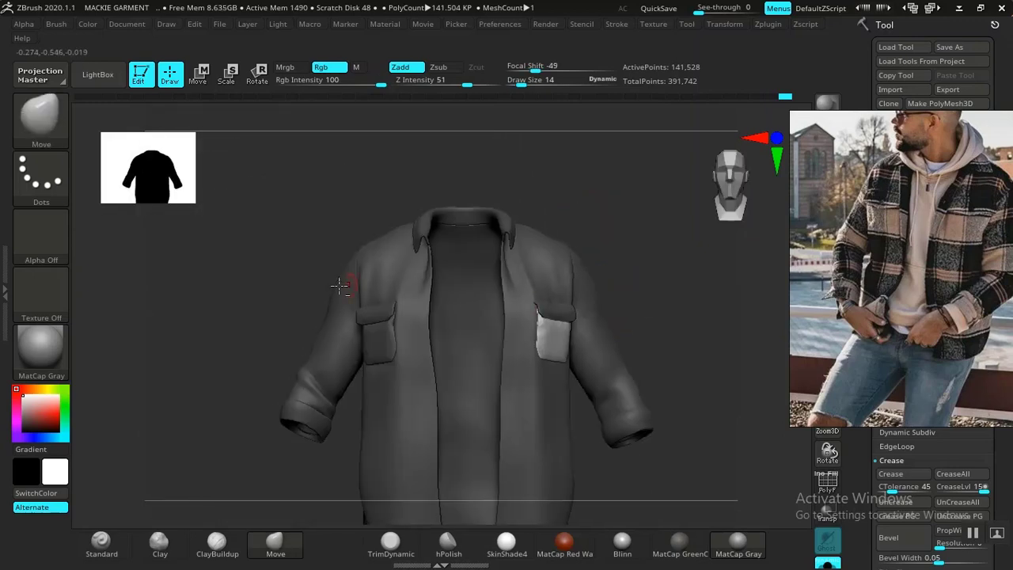
left_click_drag(246, 283, 258, 346, "alt")
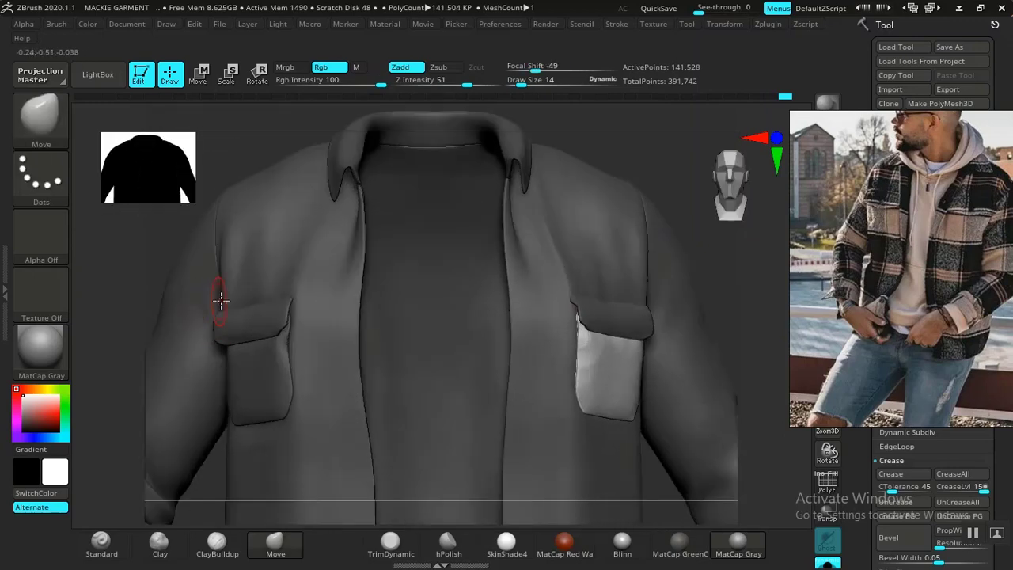
left_click_drag(645, 168, 570, 131, "alt")
left_click_drag(568, 208, 460, 152, "alt")
mouse_move(624, 269)
left_mouse_down("alt")
mouse_move(661, 342)
mouse_move(708, 314)
mouse_move(756, 312)
left_mouse_up("alt")
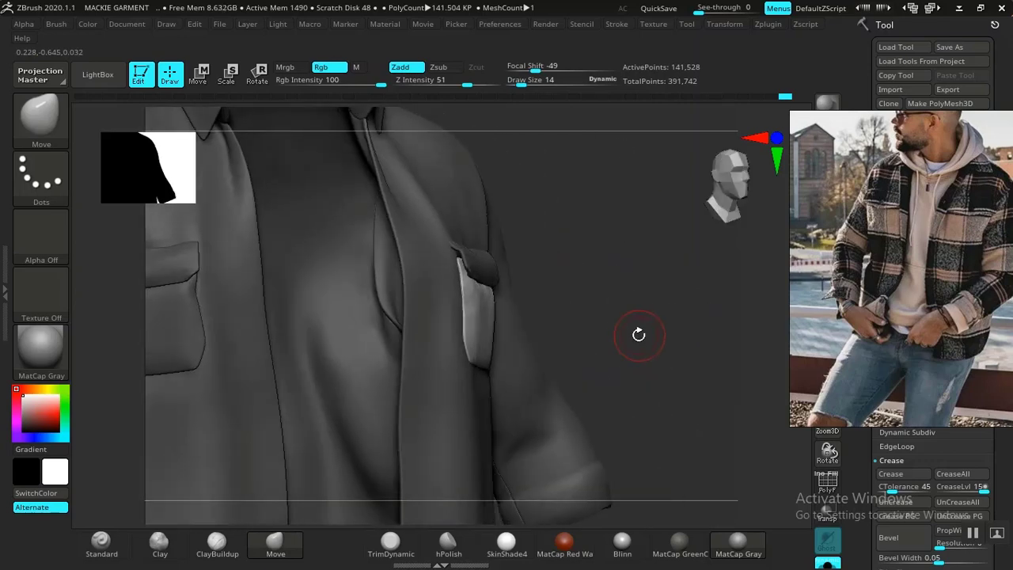
left_click_drag(637, 333, 643, 346, "ctrl")
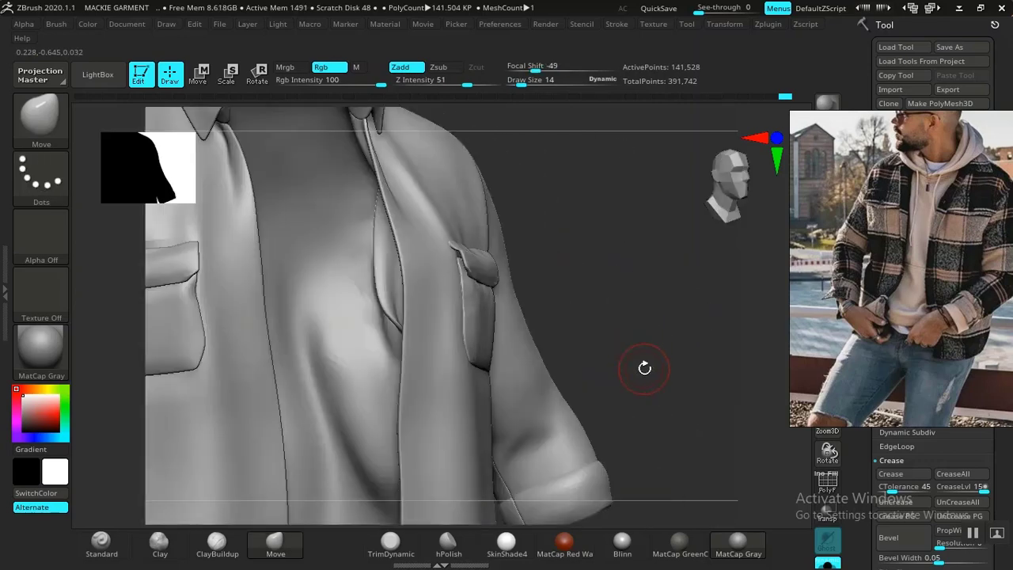
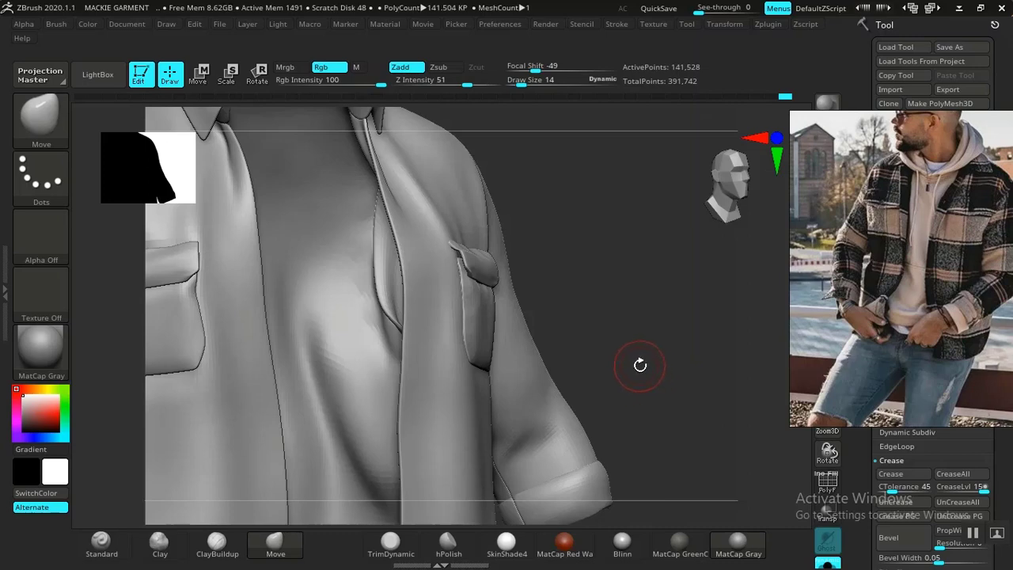
Isolate the sleeve on the opposite side, mask everything except it and show the whole shirt again.
left_click_drag(659, 341, 563, 361, "alt")
left_click_drag(689, 336, 664, 360, "alt")
left_click_drag(582, 363, 633, 340)
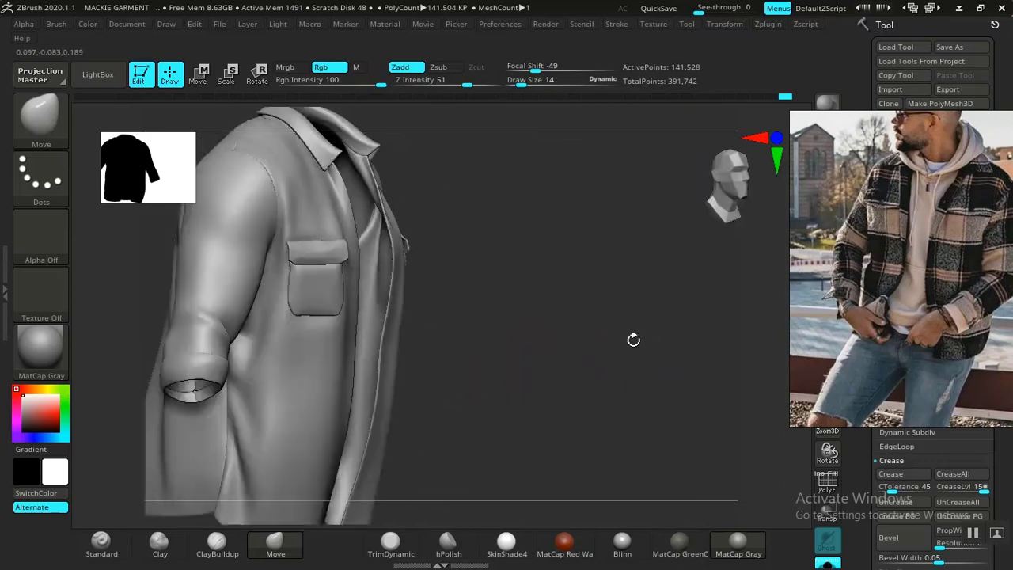
left_click_drag(553, 356, 653, 406, "alt")
left_click_drag(643, 349, 654, 307, "alt")
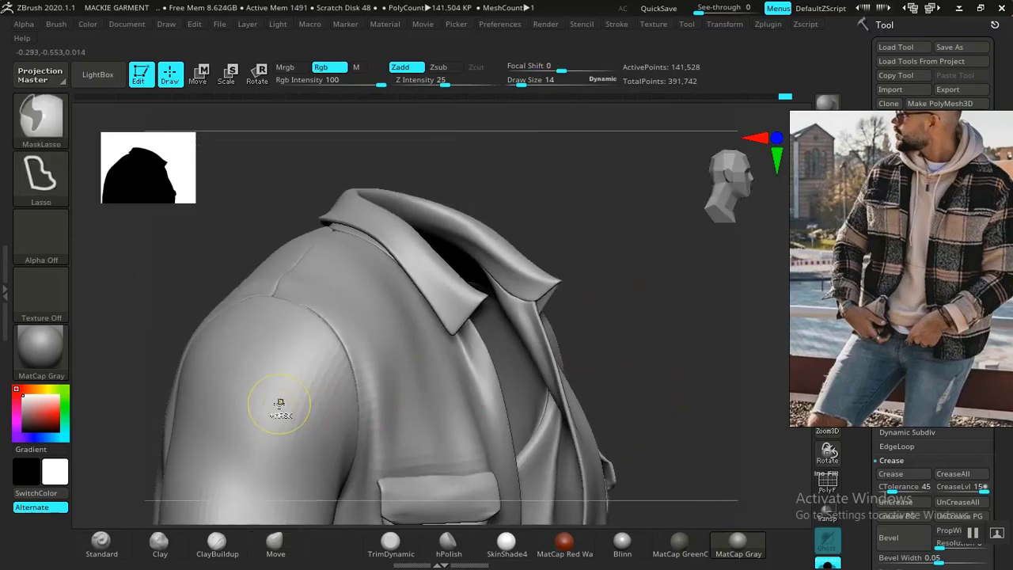
left_click(282, 405, "ctrl+shift")
left_click(563, 346, "ctrl")
left_click(625, 318, "ctrl+shift")
left_click(643, 342, "ctrl")
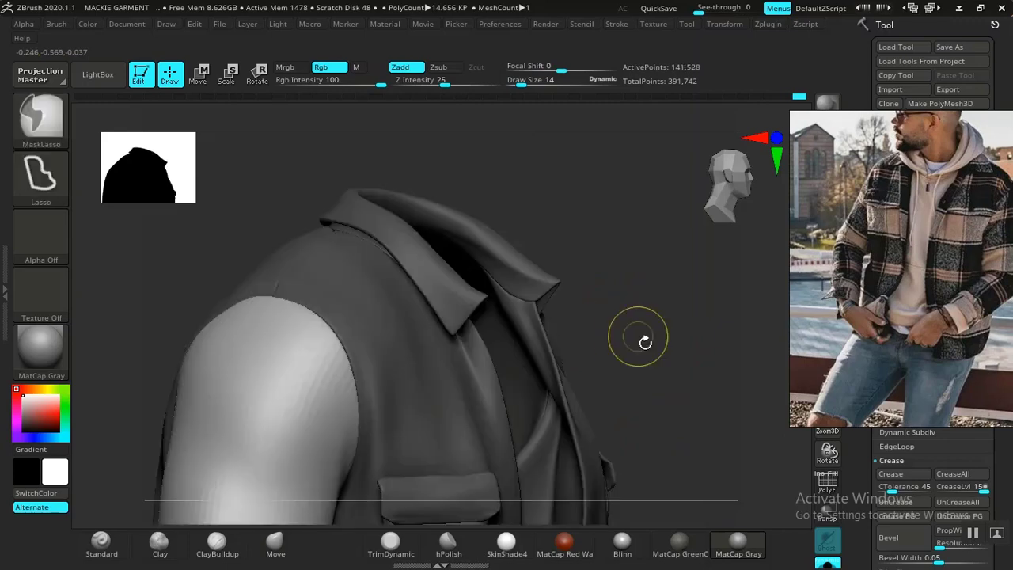
Inspect the sleeve's shoulder seam up close and invert the mask to protect the sleeve and free the body panels.
left_click_drag(644, 343, 674, 424)
left_click_drag(525, 372, 670, 368, "alt")
left_click_drag(645, 333, 714, 546, "alt")
left_click_drag(677, 338, 696, 247, "alt")
left_click_drag(662, 427, 692, 494)
left_click_drag(670, 388, 712, 551, "alt")
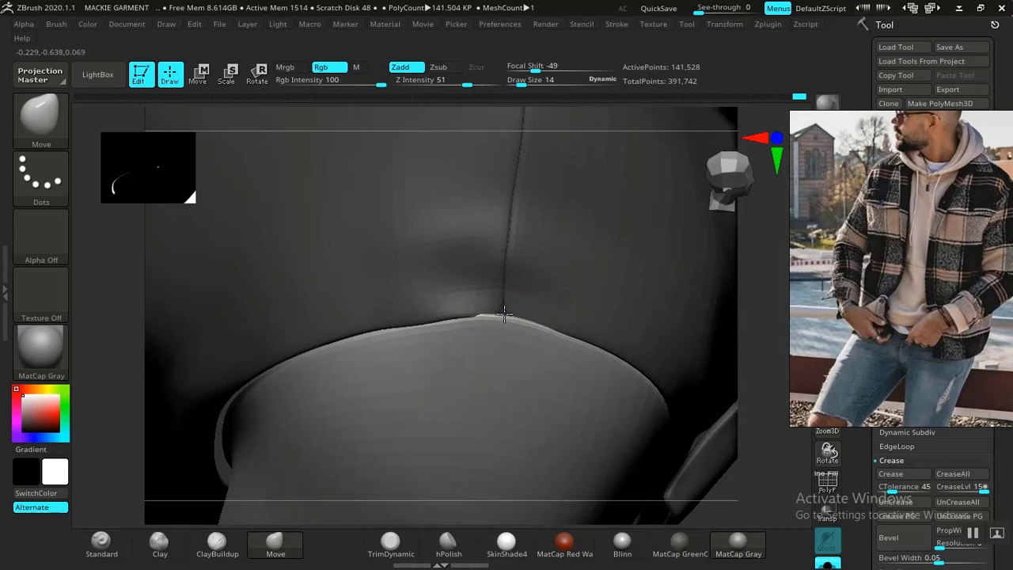
left_click(729, 492, "ctrl")
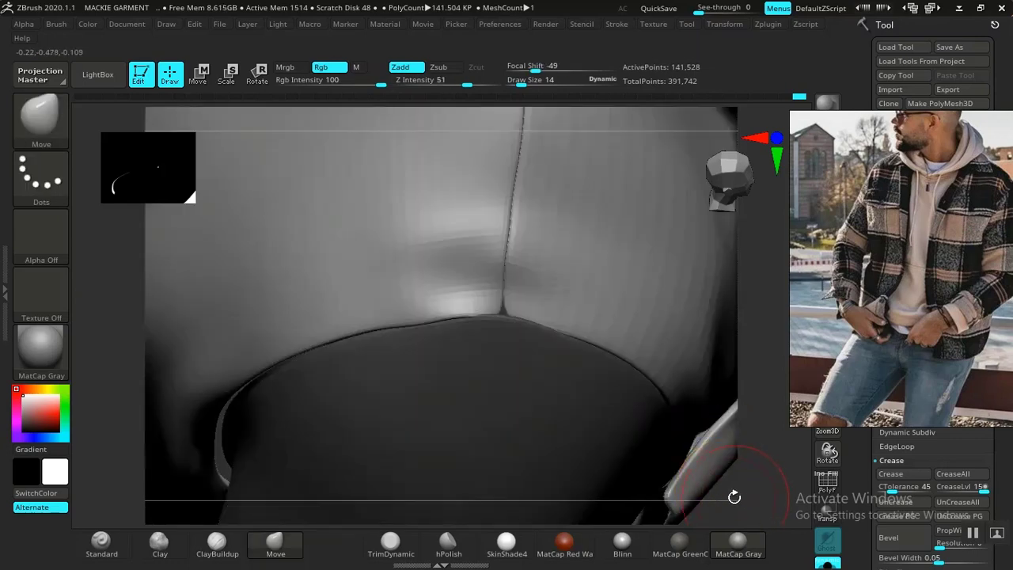
left_click(582, 259, "ctrl+shift")
right_click_drag(760, 462, 728, 464, "ctrl")
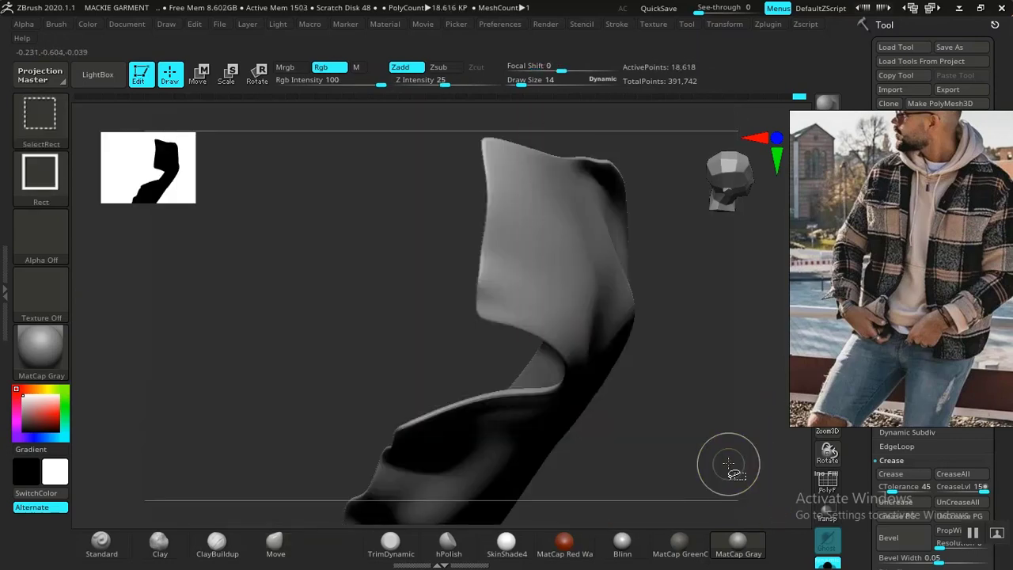
left_click(728, 464, "ctrl+shift")
left_click(664, 438, "ctrl")
left_click(659, 422, "ctrl")
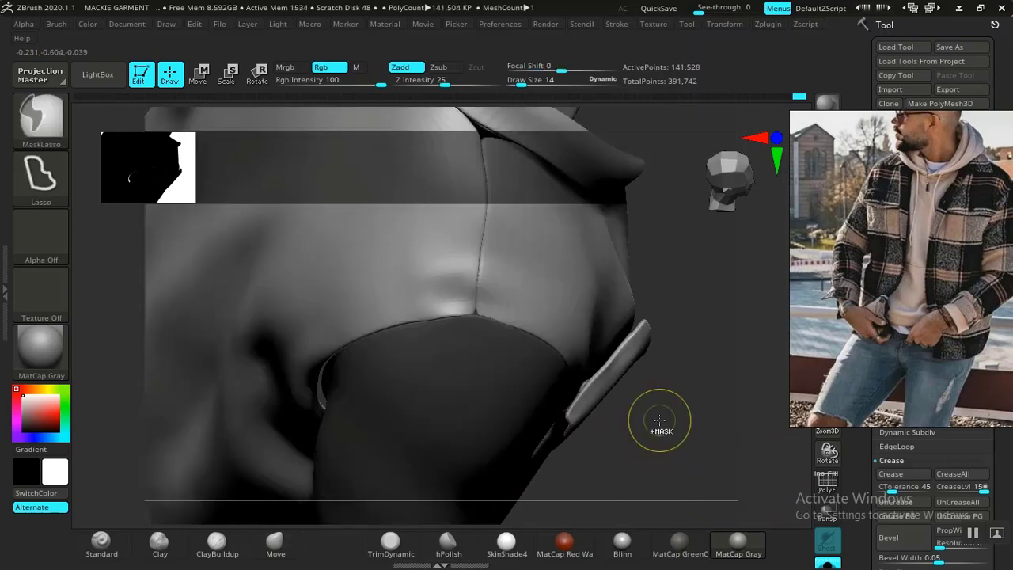
Clear the mask, isolate the front body panel, mask everything except it and show the whole shirt again.
left_click_drag(659, 422, 688, 443, "ctrl")
left_click(525, 274, "ctrl+shift")
left_click(685, 402, "ctrl")
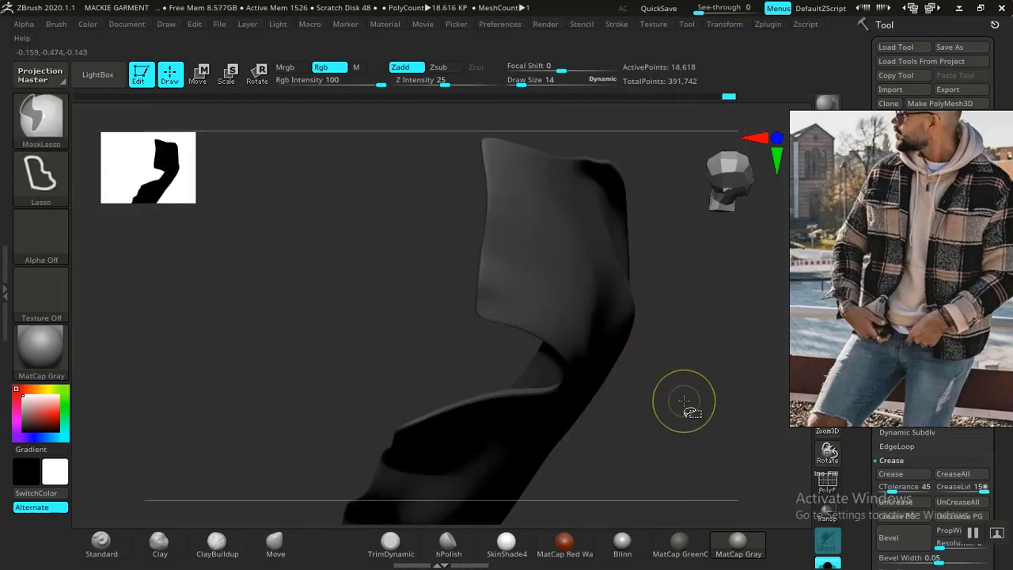
left_click(691, 407, "ctrl+shift")
left_click(656, 417, "ctrl")
Set the draw size to 6 and reshape the front panel's corner where the shoulder seam meets the sleeve with the Move brush.
right_click_drag(725, 419, 680, 445, "alt")
right_click_drag(680, 444, 734, 566, "ctrl")
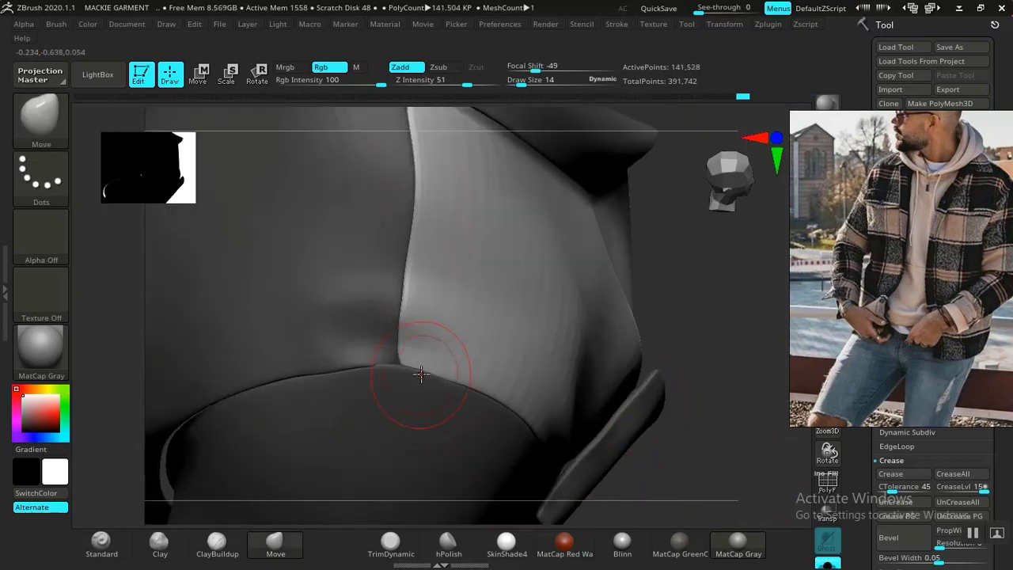
right_click_drag(681, 286, 743, 452)
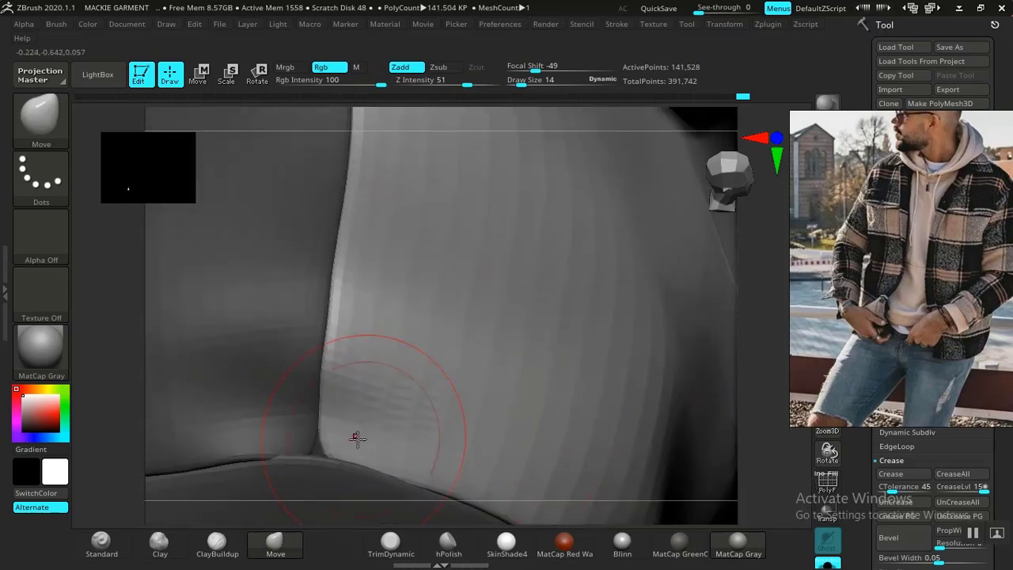
right_click(315, 430)
key("s")
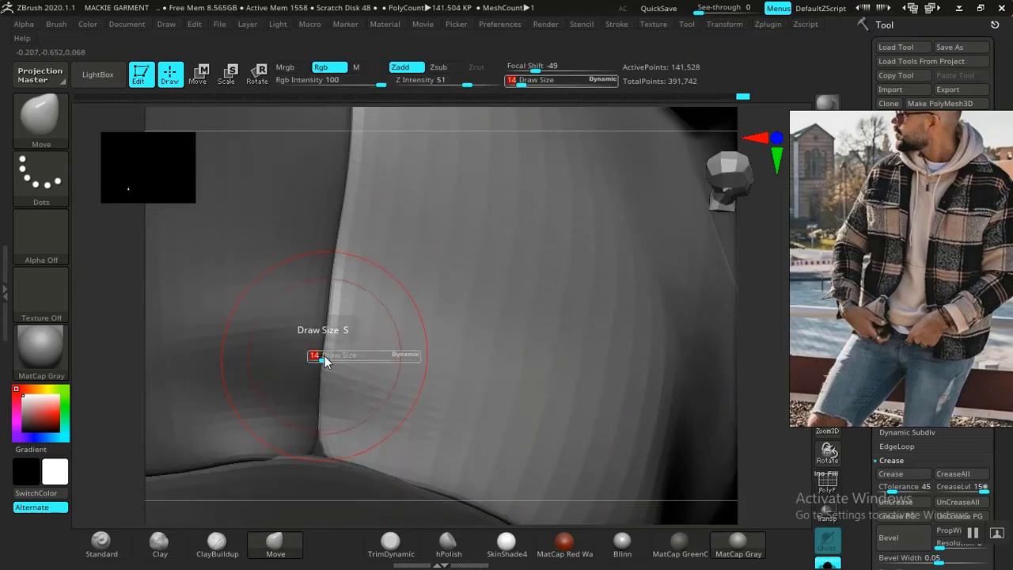
left_click_drag(324, 359, 321, 356)
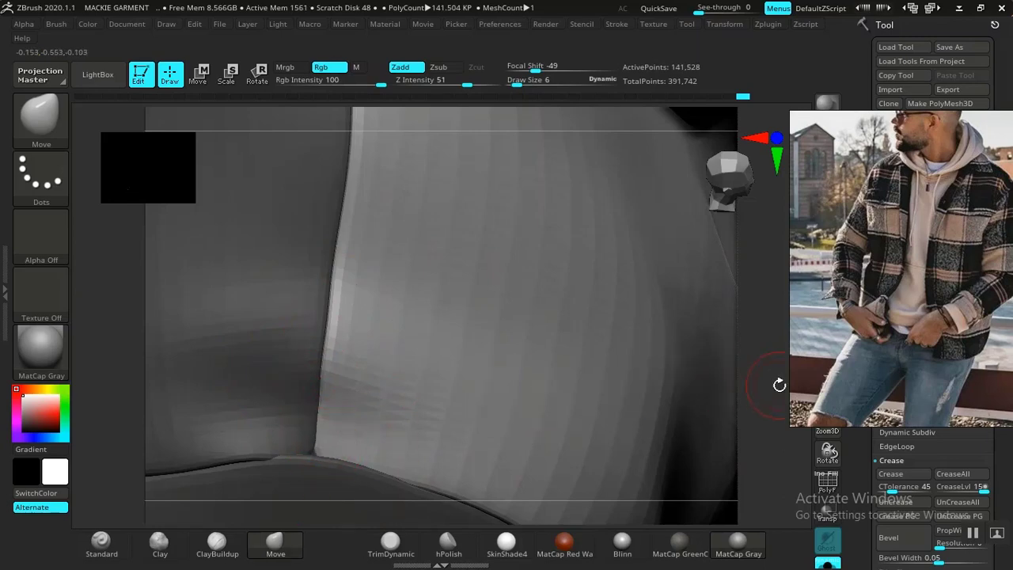
left_click_drag(758, 401, 787, 519)
Mask everything except the back panel and adjust its corner at the junction of the shoulder seam and sleeve with the Move brush.
left_click_drag(737, 303, 744, 326, "ctrl")
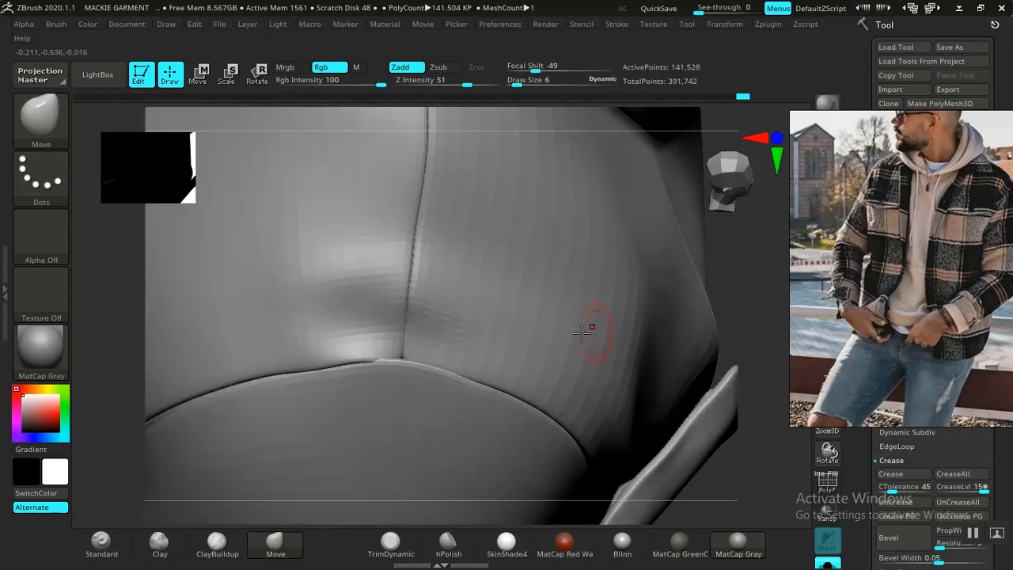
left_click(316, 299, "ctrl+shift")
left_click(652, 301, "ctrl")
left_click(685, 295, "ctrl+shift")
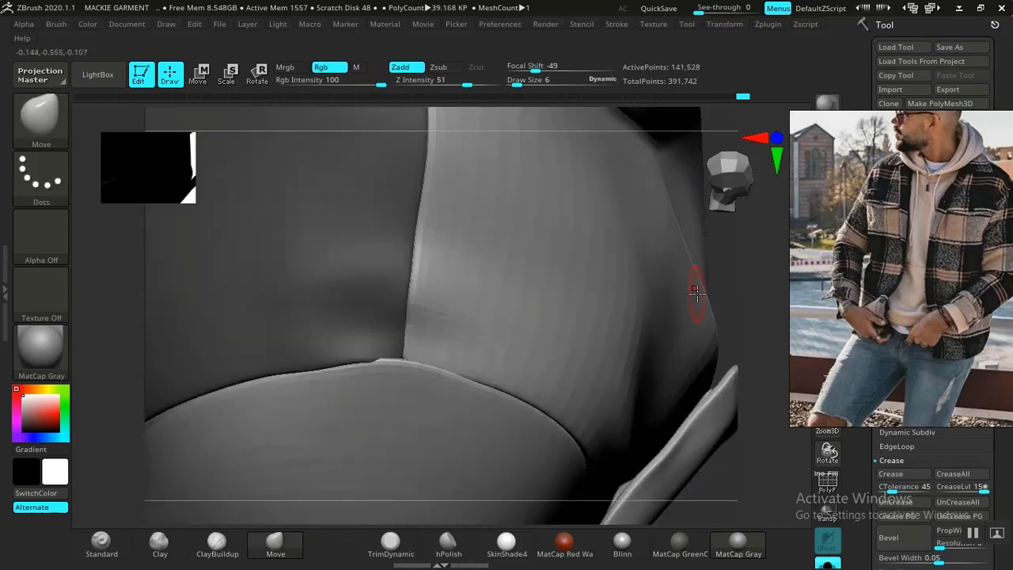
left_click(740, 439, "ctrl")
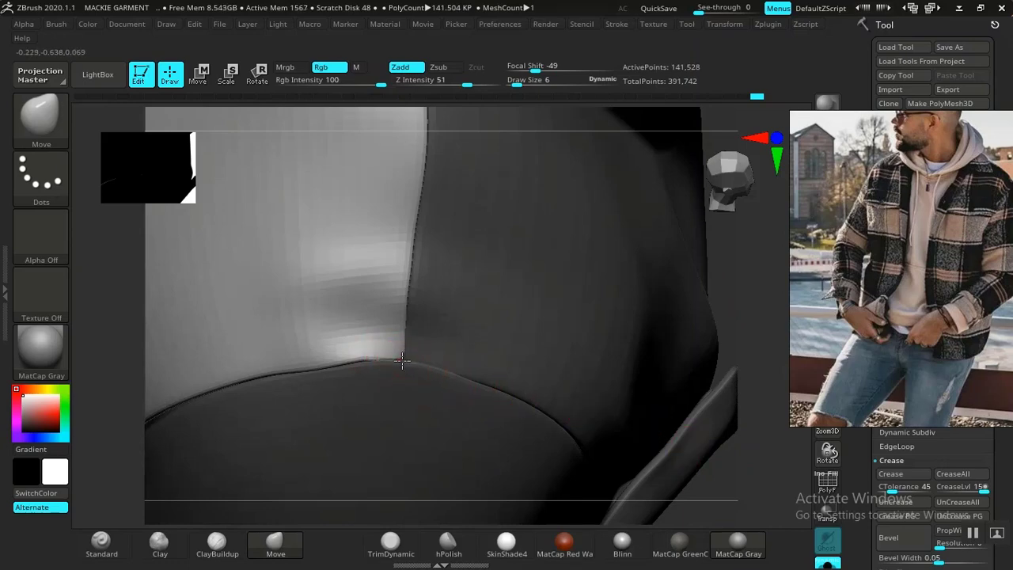
left_click_drag(656, 408, 677, 426, "alt")
right_click_drag(677, 426, 707, 497)
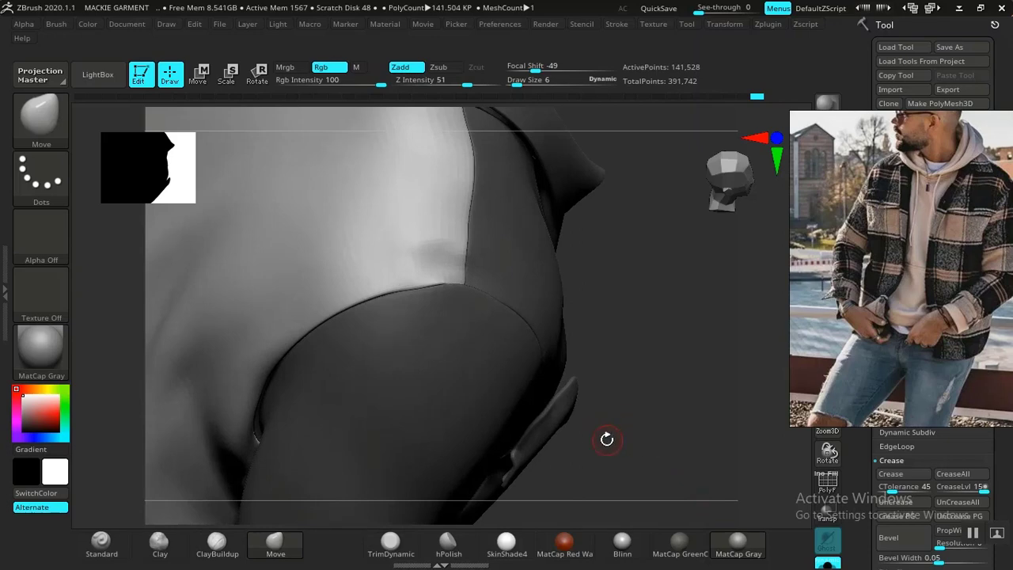
Set the draw size to 26 and pull the back panel's upper armhole edge towards the sleeve with the Move brush.
right_click_drag(621, 463, 726, 515)
right_click_drag(707, 464, 688, 448)
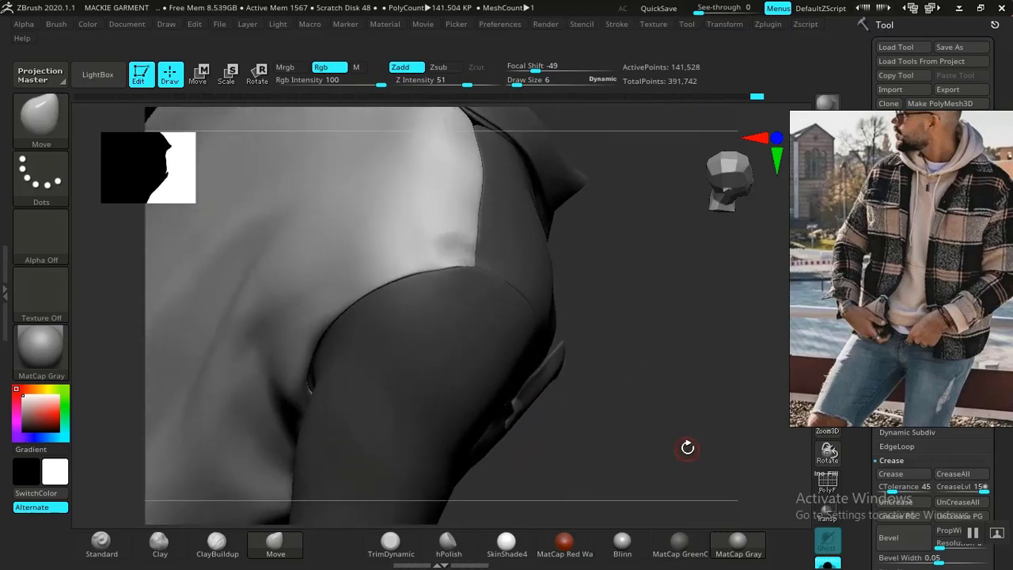
right_click_drag(633, 412, 617, 325, "alt")
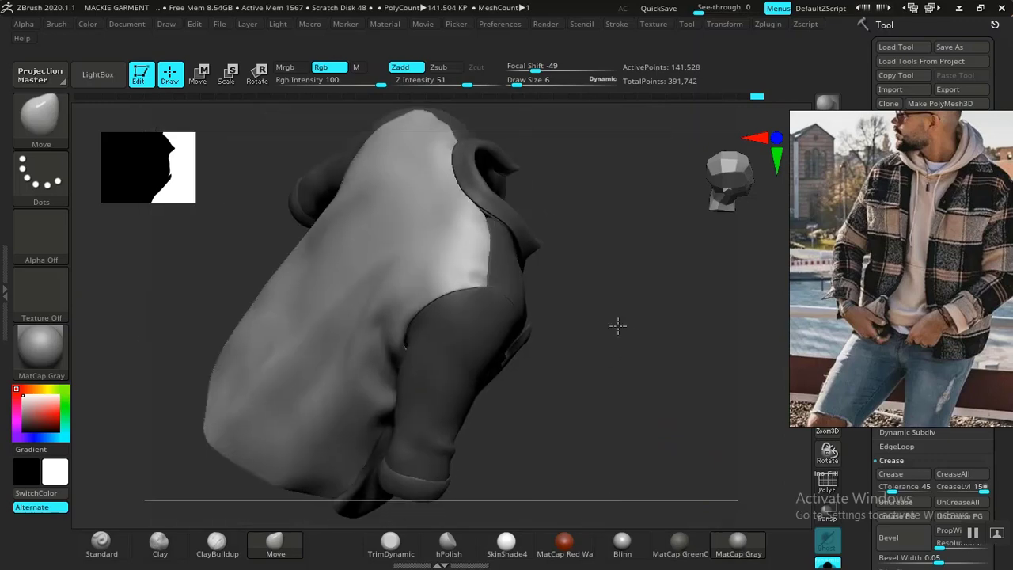
mouse_move(638, 396)
right_mouse_down()
mouse_move(666, 408)
mouse_move(552, 391)
mouse_move(617, 384)
mouse_move(668, 361)
mouse_move(620, 357)
mouse_move(681, 428)
mouse_move(669, 435)
mouse_move(669, 387)
mouse_move(630, 379)
right_mouse_up()
left_click_drag(631, 379, 735, 486)
mouse_move(649, 134)
left_mouse_down("alt")
mouse_move(726, 344)
mouse_move(722, 364)
left_mouse_up("alt")
key("space")
left_click_drag(555, 260, 567, 260)
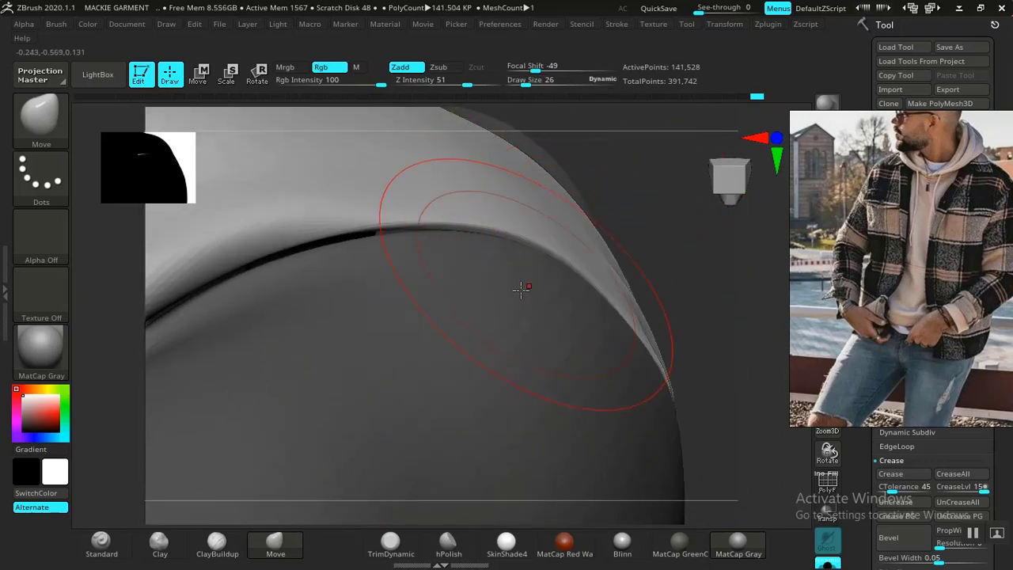
left_click_drag(395, 244, 442, 233)
Close the gap further down the back armhole by moving the back panel's edge onto the sleeve.
left_click_drag(681, 237, 794, 223, "alt")
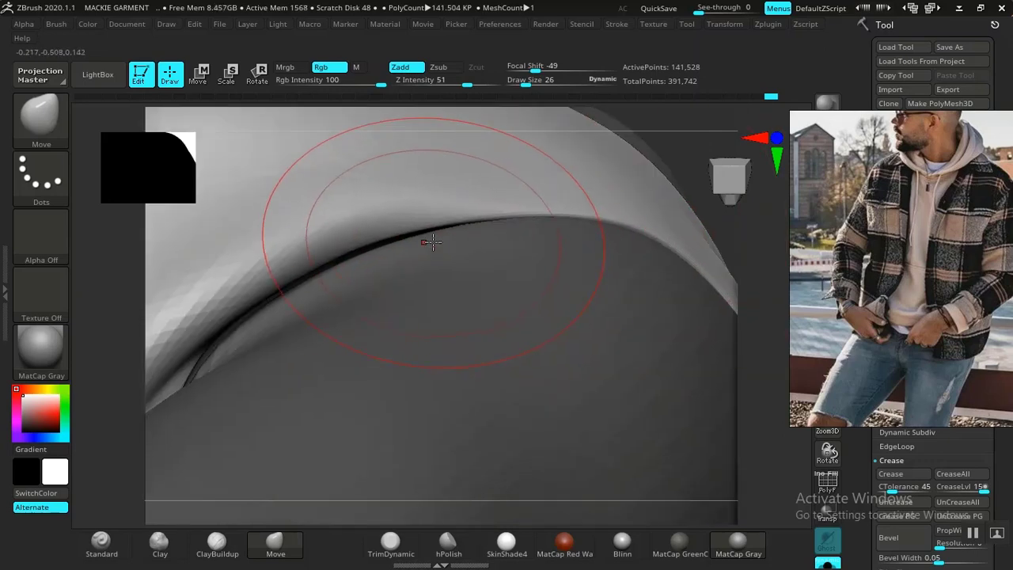
left_click_drag(428, 236, 431, 232)
left_click_drag(361, 248, 364, 256)
left_click_drag(754, 261, 767, 218, "alt")
left_click_drag(250, 309, 251, 315)
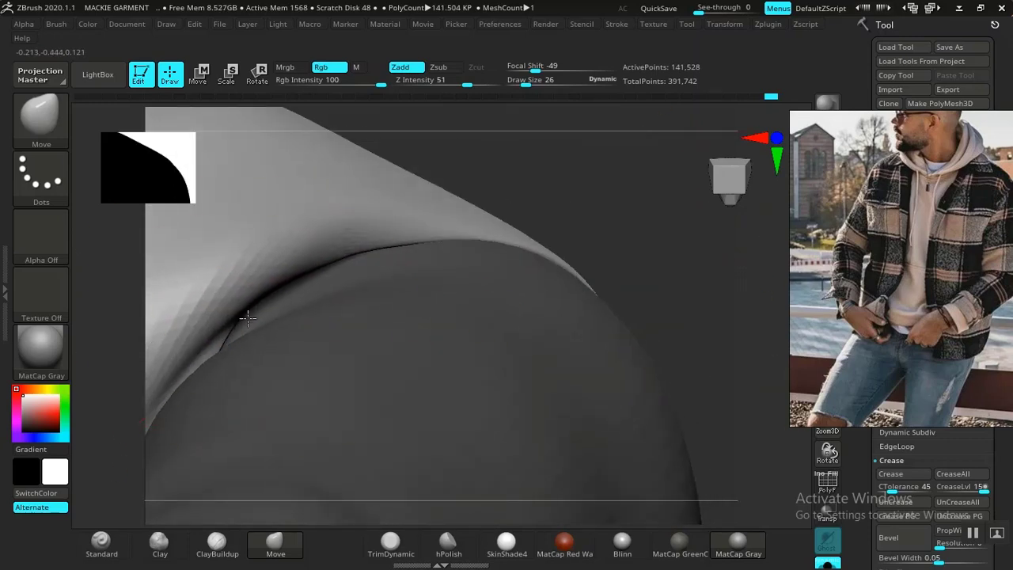
left_click_drag(336, 257, 338, 263)
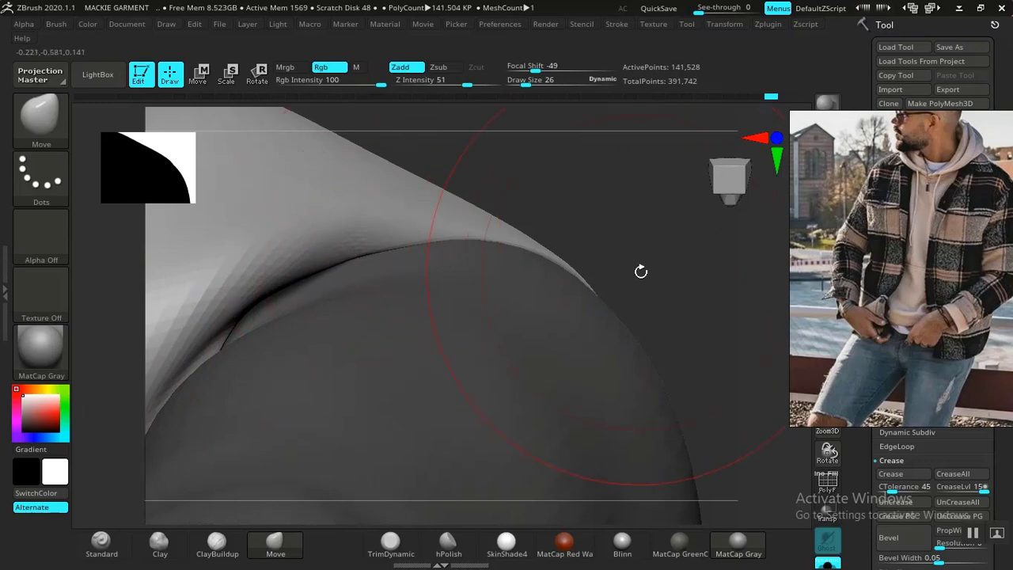
Adjust the back panel's edge near the underarm and clear the mask from the shirt.
left_click_drag(642, 272, 521, 250)
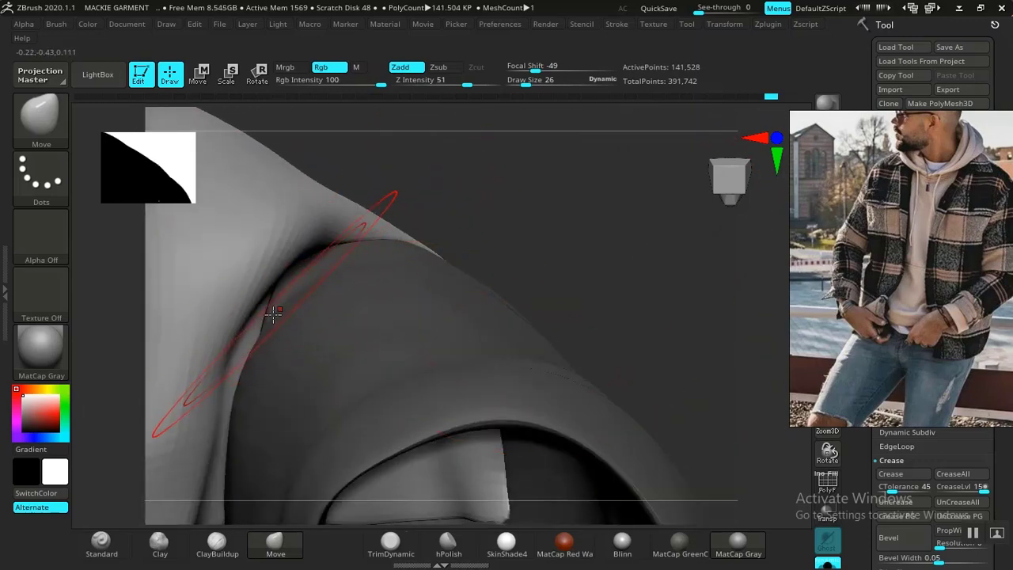
left_click_drag(273, 314, 270, 317)
mouse_move(453, 230)
left_mouse_down()
mouse_move(555, 420)
mouse_move(520, 376)
mouse_move(538, 346)
mouse_move(575, 349)
mouse_move(431, 371)
mouse_move(386, 396)
left_mouse_up()
left_click(212, 399, "ctrl")
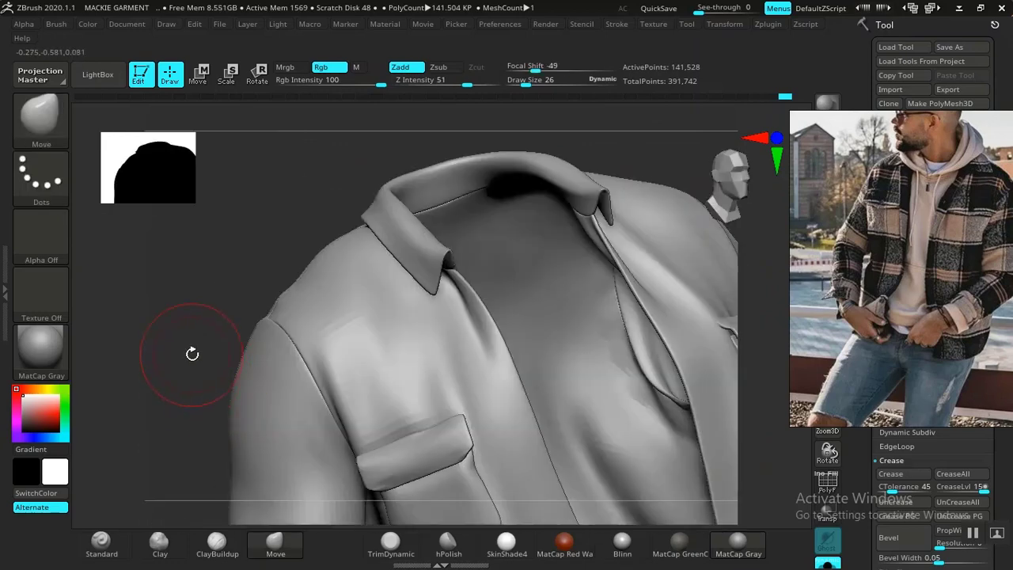
Turn off Solo mode to compare the shirt with the full character, and isolate the shirt again.
left_click_drag(193, 353, 201, 415, "alt")
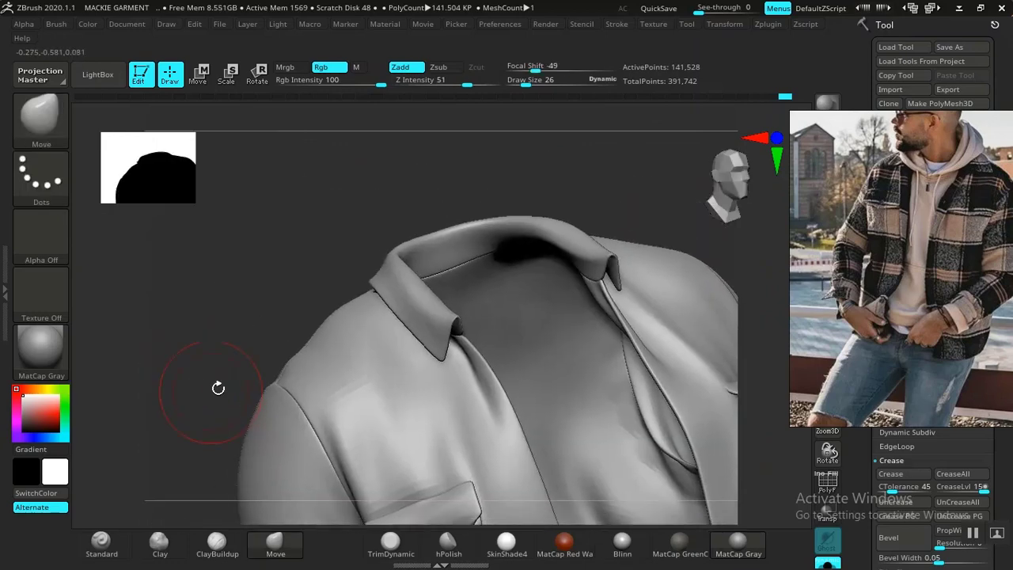
left_click(827, 563)
mouse_move(225, 380)
left_mouse_down()
mouse_move(263, 344)
mouse_move(324, 324)
mouse_move(291, 350)
mouse_move(159, 362)
mouse_move(230, 369)
mouse_move(331, 352)
left_mouse_up()
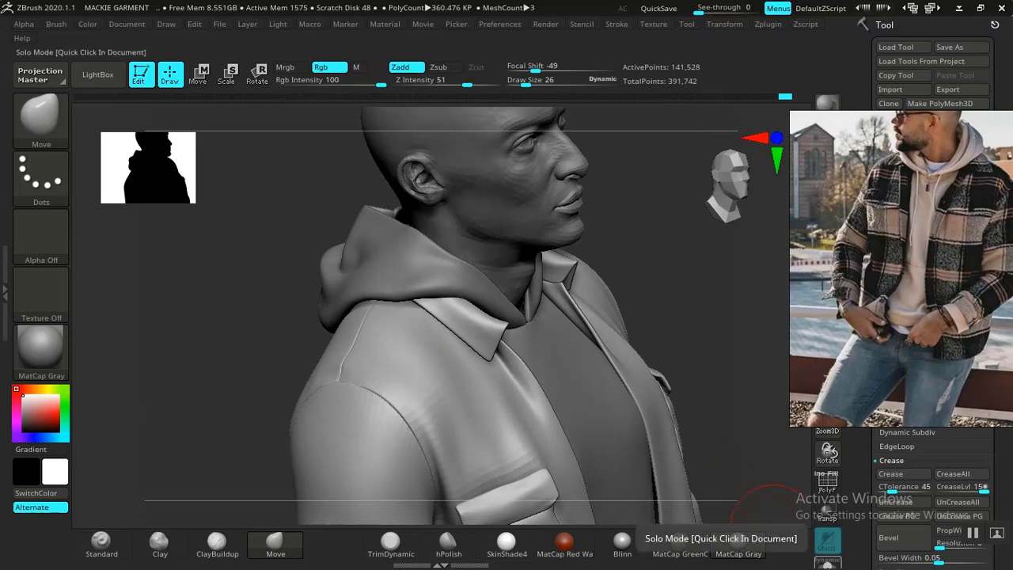
left_click(828, 563)
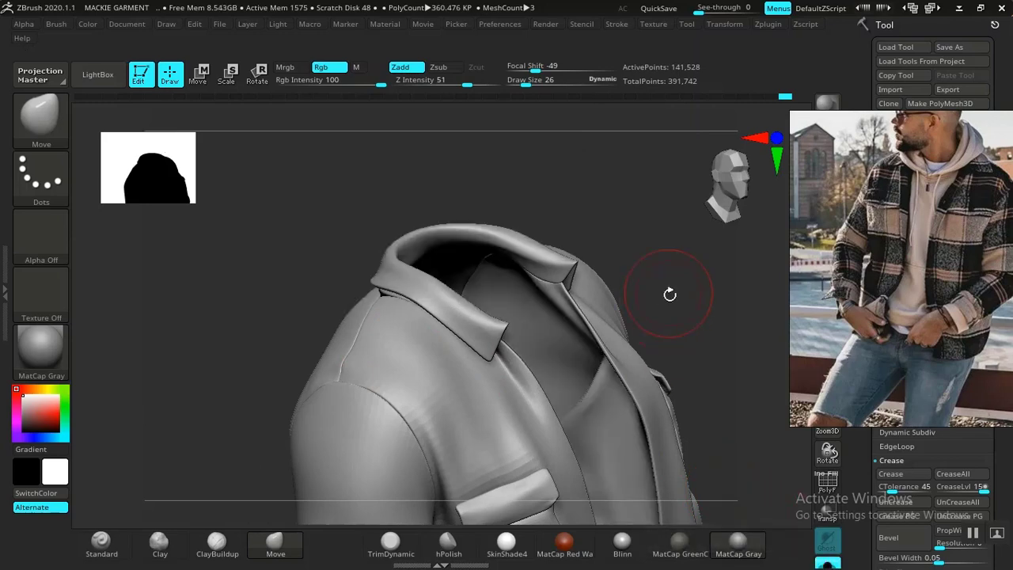
Examine the chest pocket, sleeve, collar and shoulder seams for remaining gaps from the front and side.
left_click_drag(693, 301, 590, 181, "alt")
left_click_drag(674, 307, 656, 293, "alt")
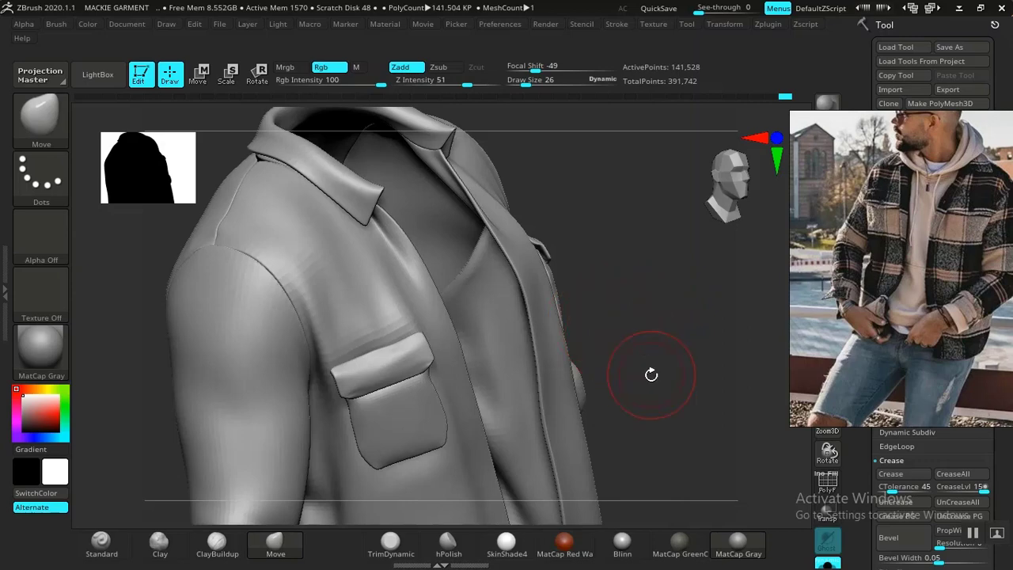
left_click_drag(676, 364, 713, 363, "alt")
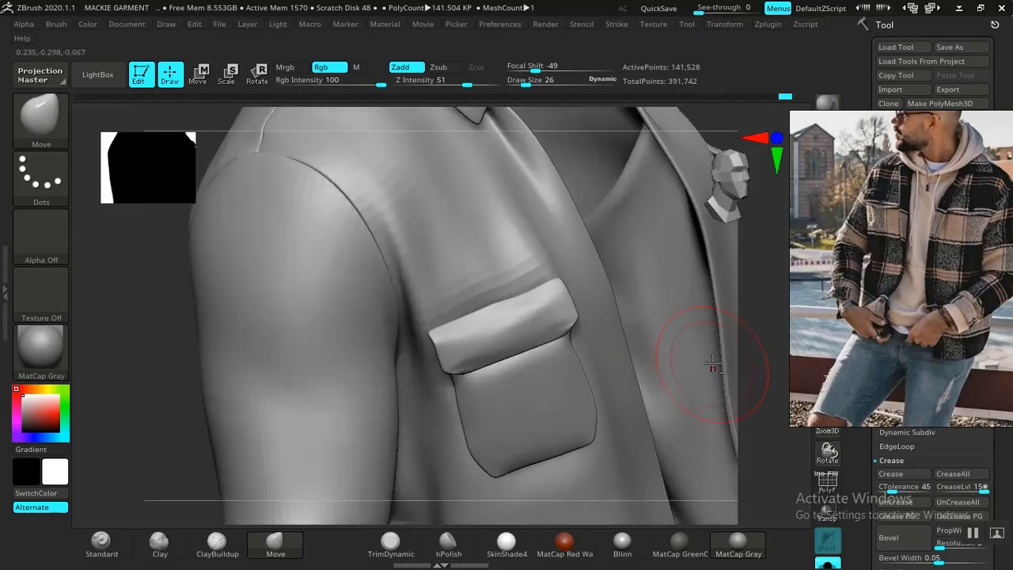
left_click_drag(749, 325, 428, 475, "alt")
left_click_drag(624, 380, 632, 230)
left_click_drag(618, 266, 736, 467, "alt")
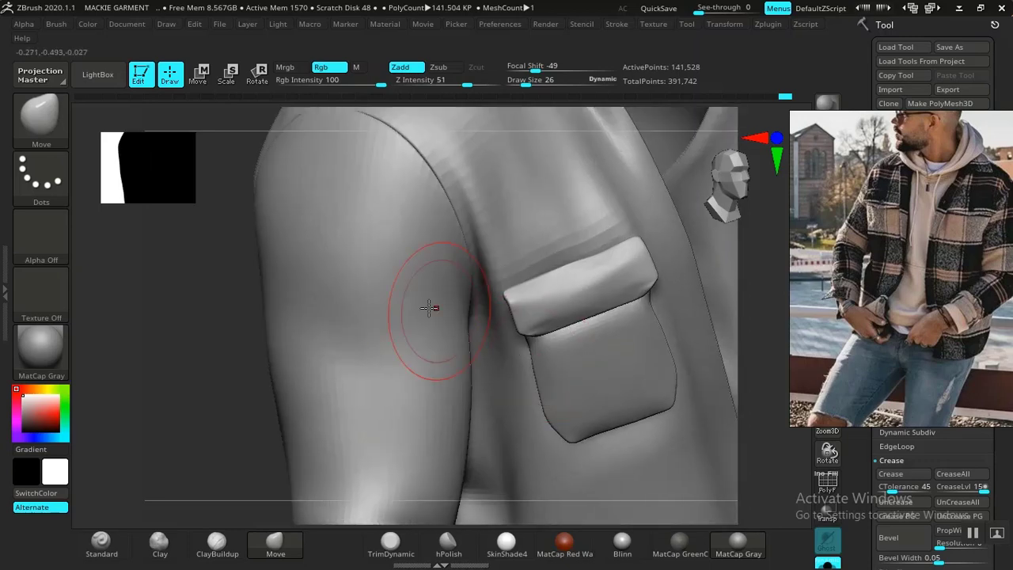
left_click_drag(151, 329, 181, 492, "alt")
left_click_drag(190, 414, 195, 462)
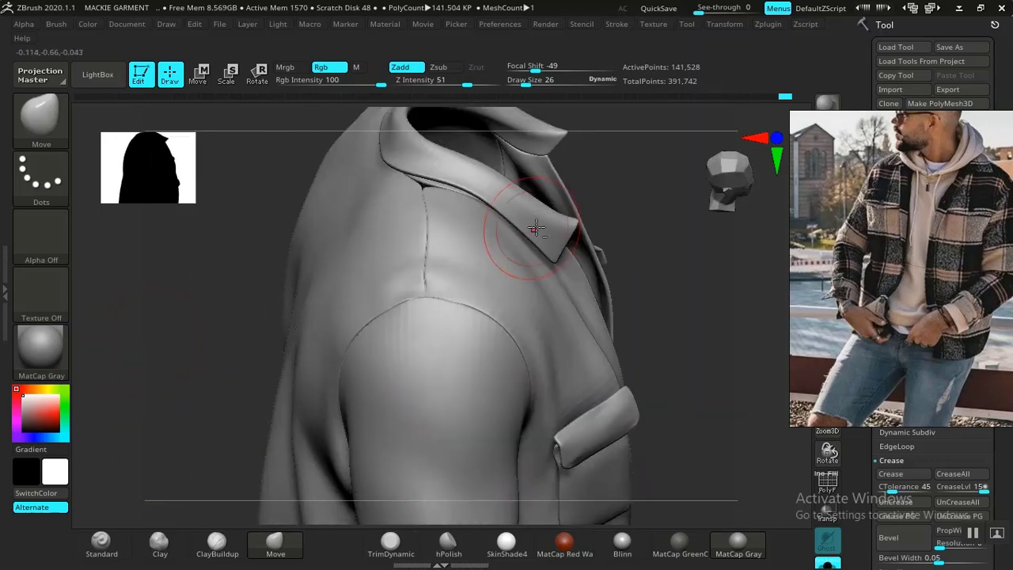
Isolate the front body panel, mask everything except it and restore the whole shirt's visibility.
left_click(491, 292, "ctrl+shift")
left_click(644, 298, "ctrl")
left_click(659, 277, "ctrl+shift")
left_click(682, 293, "ctrl")
Set the draw size to 10 and reshape the front panel's upper corner beneath the collar with the Move brush.
left_click_drag(686, 294, 715, 457)
left_click_drag(692, 322, 681, 507, "alt")
left_click_drag(672, 298, 779, 511, "alt")
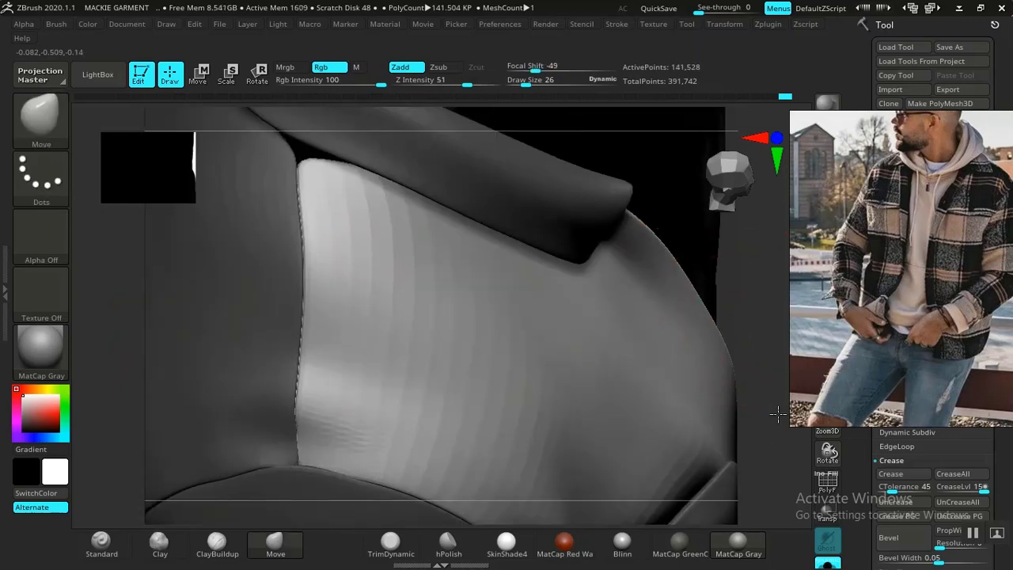
left_click_drag(778, 413, 408, 421)
key("space")
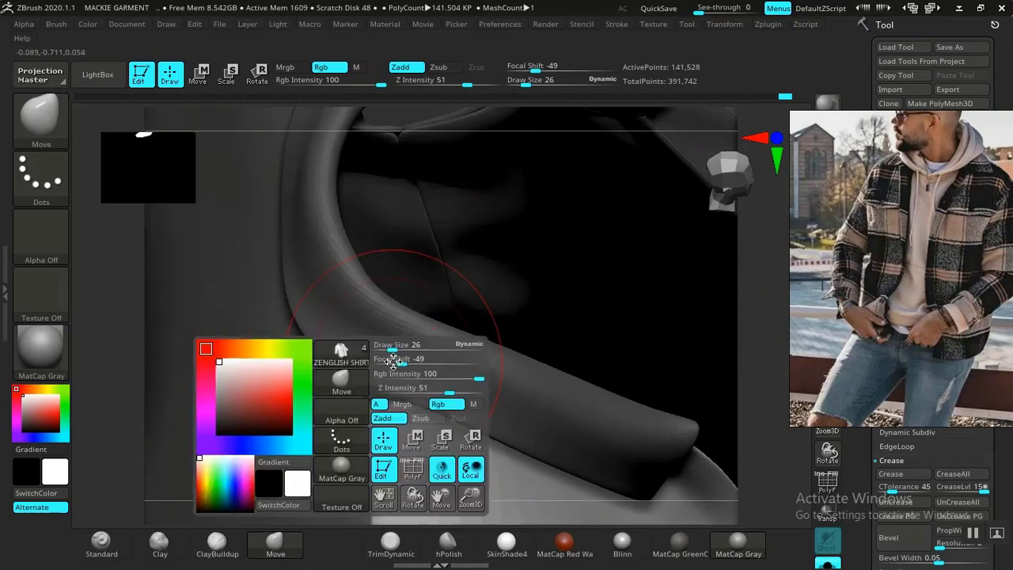
left_click_drag(386, 346, 384, 346)
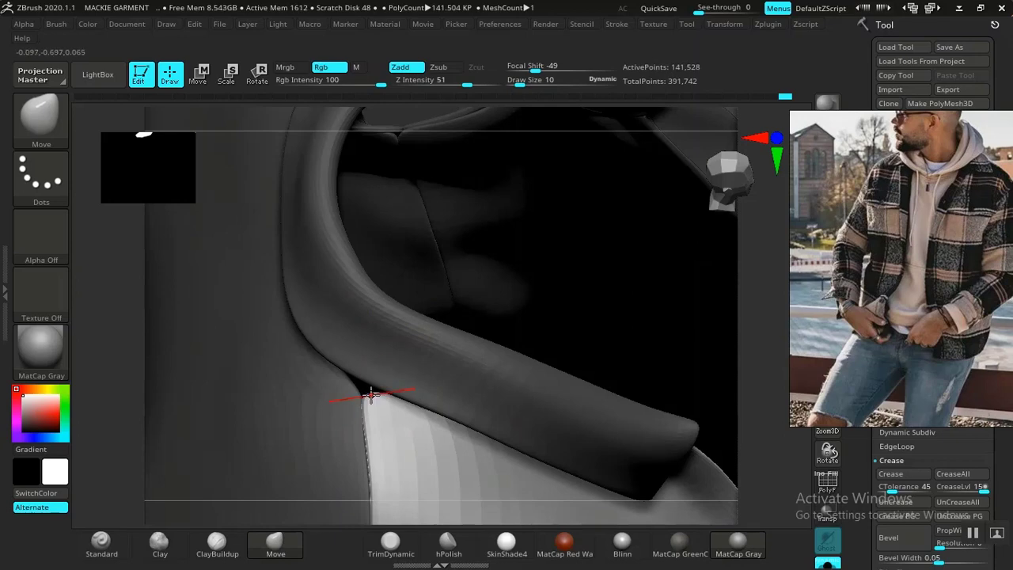
left_click_drag(769, 393, 605, 372)
right_click_drag(604, 371, 596, 451, "ctrl")
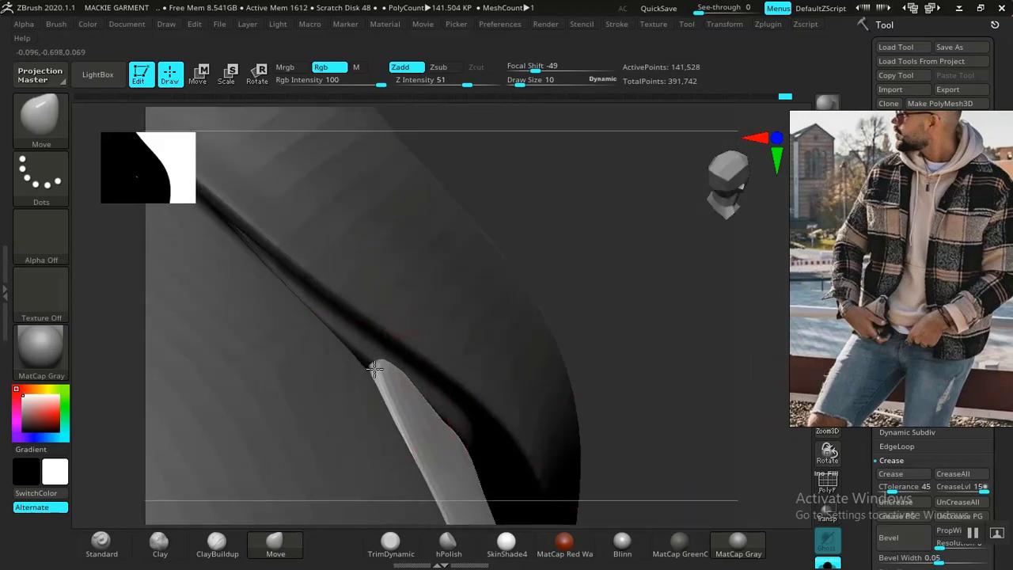
left_click_drag(375, 362, 381, 358)
left_click_drag(626, 404, 676, 272)
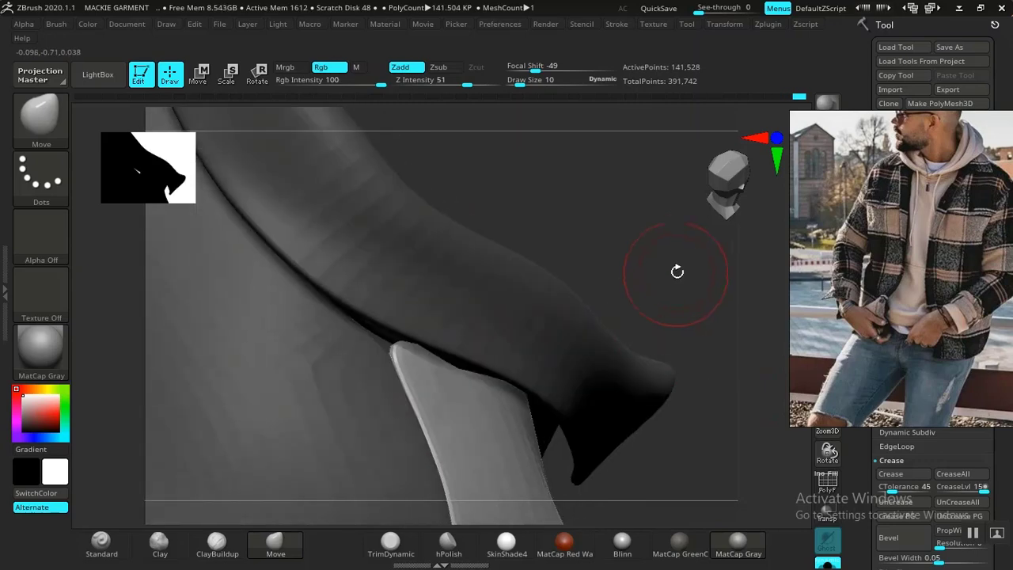
Mask everything except the back panel and move its edge towards the collar and front panel at the shoulder seam's upper end.
left_click(659, 254, "ctrl")
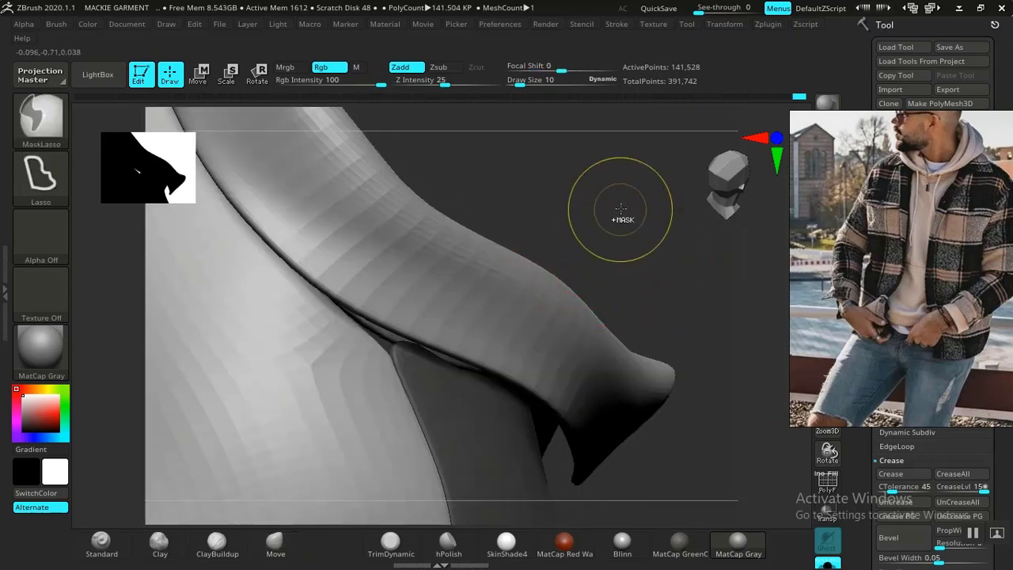
left_click_drag(620, 211, 613, 260, "ctrl")
left_click(346, 413, "ctrl+shift")
left_click(628, 251, "ctrl")
left_click(637, 254, "ctrl+shift")
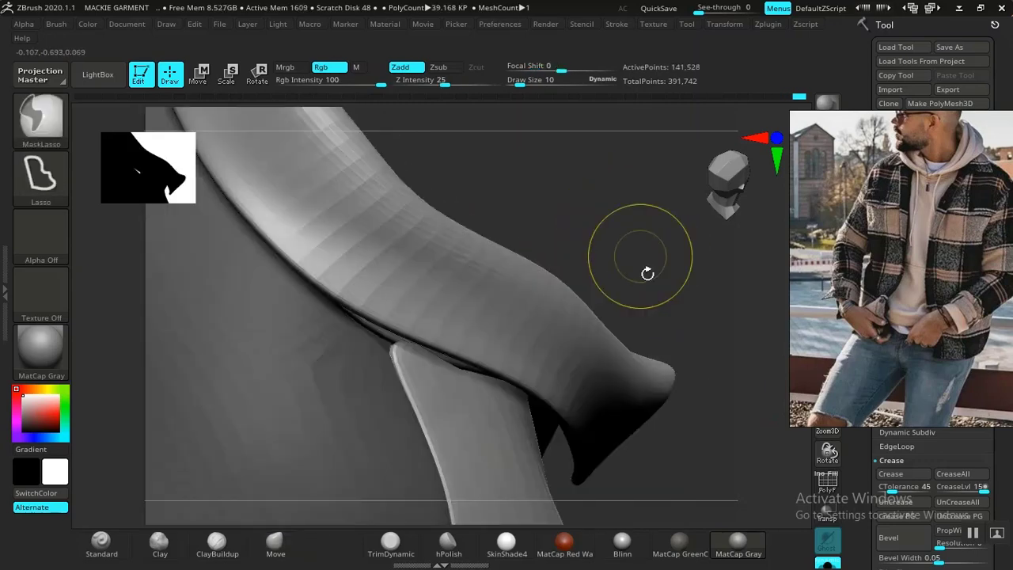
left_click(640, 256, "ctrl")
left_click_drag(574, 232, 468, 316)
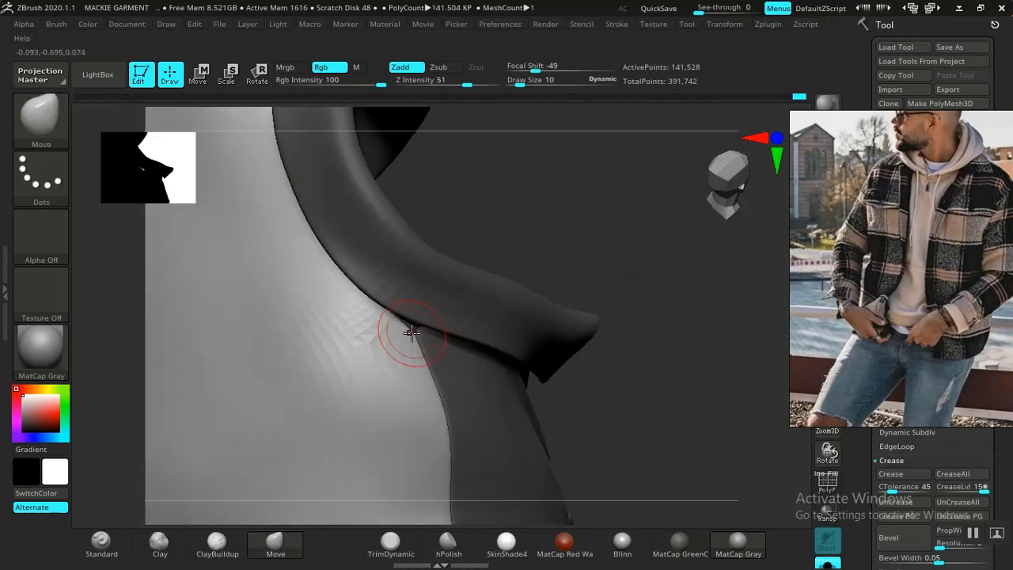
left_click_drag(601, 290, 653, 409, "shift")
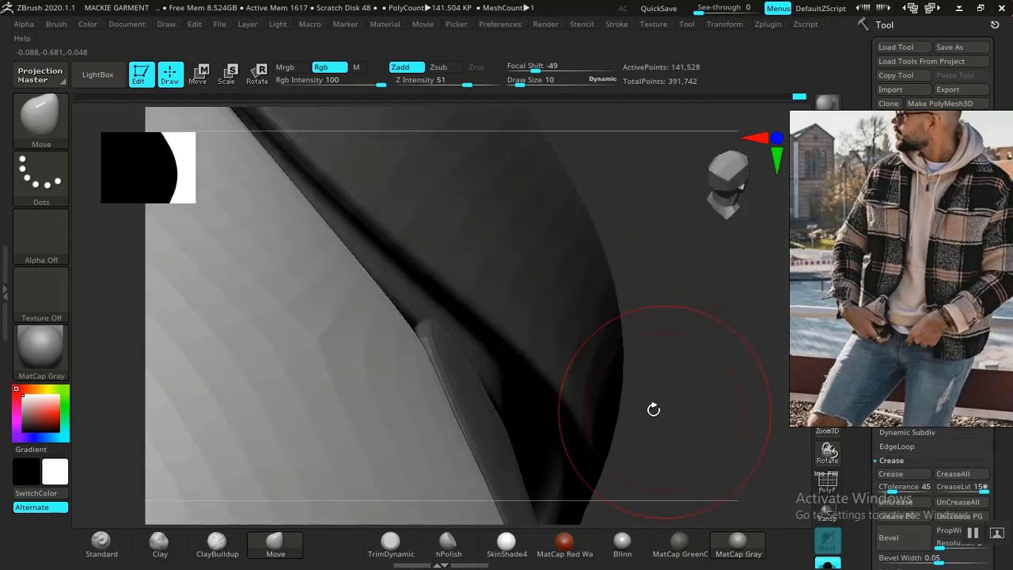
Set the draw size to 5 and move the unmasked panel's corner up against the collar at the shoulder seam.
left_click_drag(686, 346, 590, 388)
key("space")
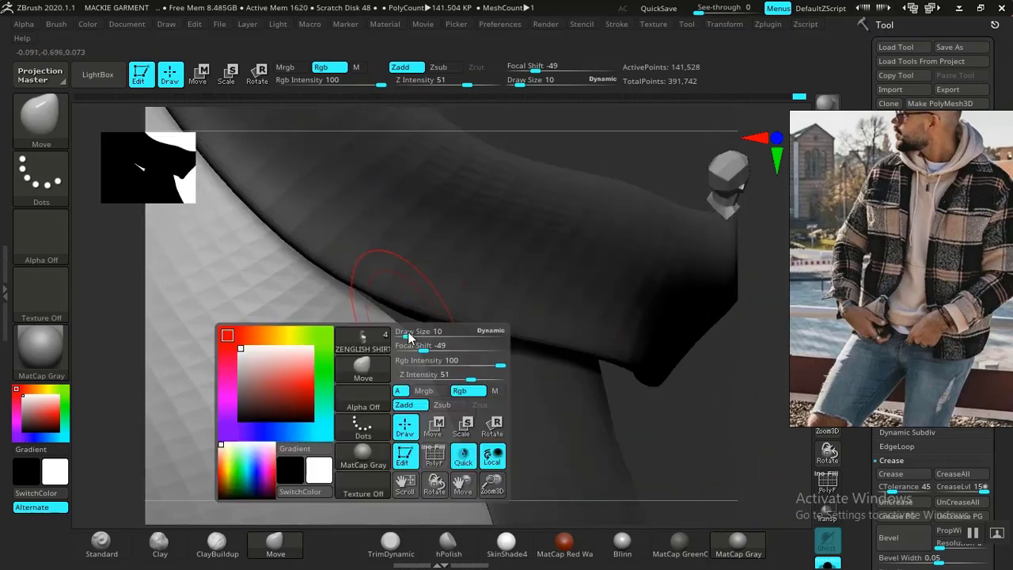
left_click(405, 331)
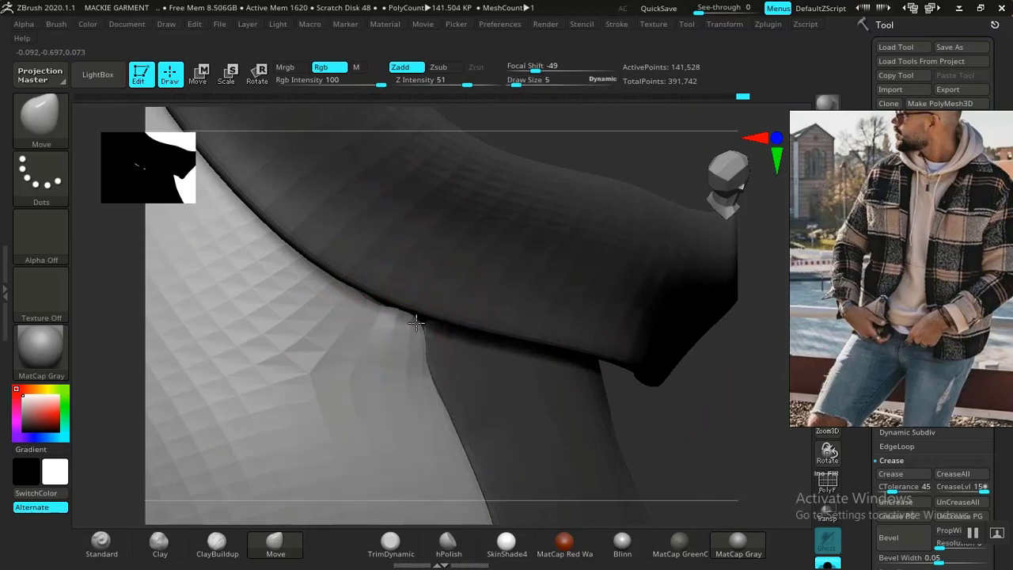
left_click_drag(684, 436, 709, 424)
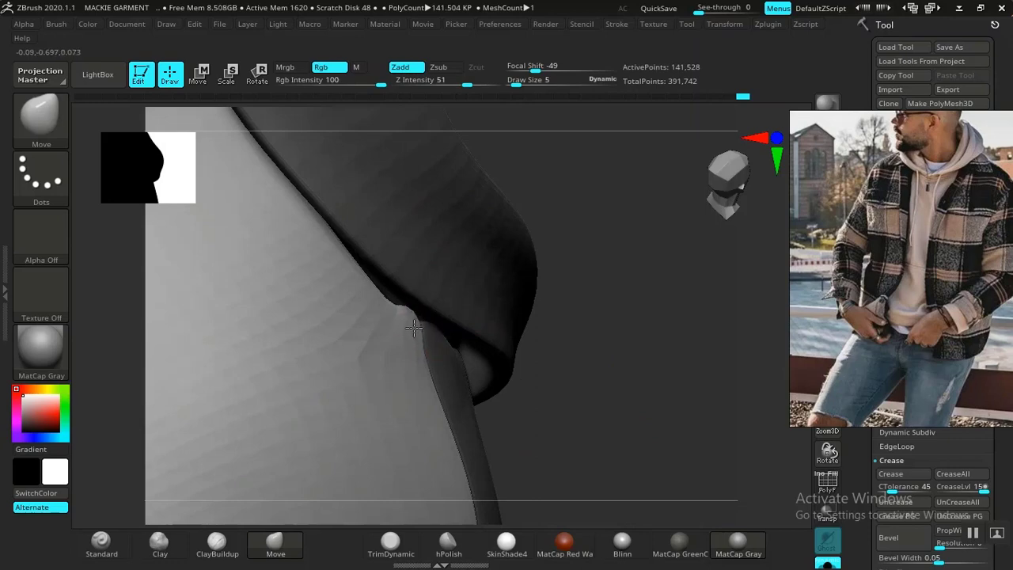
left_click_drag(626, 394, 667, 385, "alt")
right_click_drag(666, 385, 666, 343)
mouse_move(706, 370)
left_mouse_down()
mouse_move(651, 393)
mouse_move(652, 361)
mouse_move(663, 371)
left_mouse_up()
Clear the mask, mask everything except the front body panel and restore the whole shirt's visibility.
left_click_drag(682, 307, 666, 325, "ctrl")
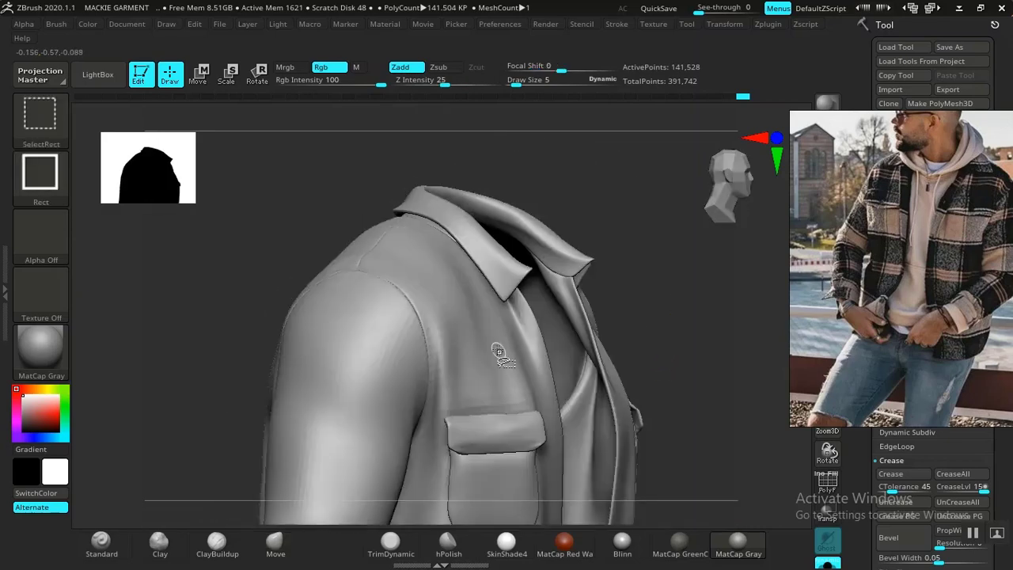
left_click(498, 353, "ctrl+shift")
left_click(671, 314, "ctrl")
left_click(703, 308, "ctrl+shift")
left_click(705, 307, "ctrl")
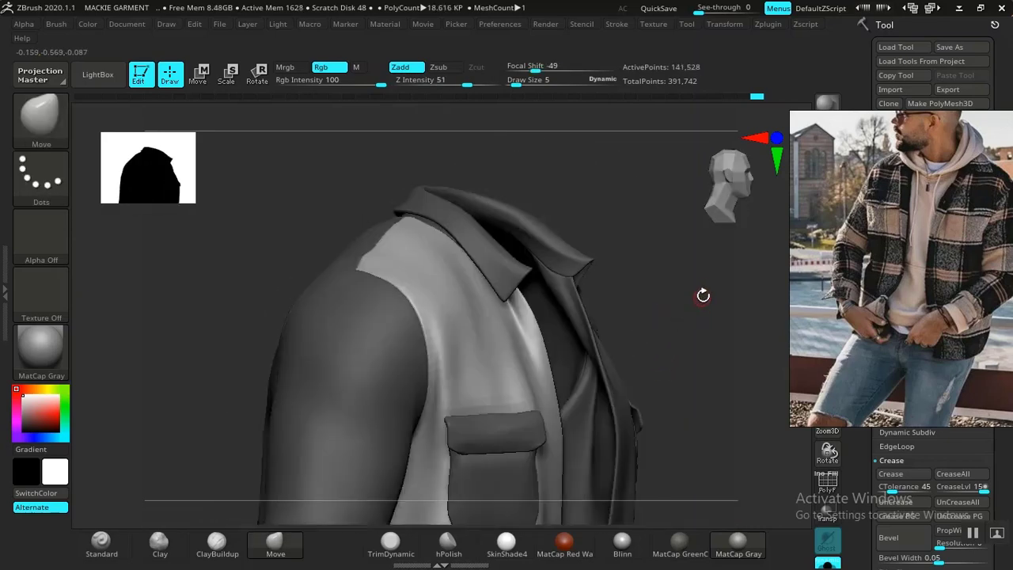
Move the front panel's upper corner up to the collar's inner band behind the collar tip.
left_click_drag(702, 296, 747, 293, "alt")
left_click_drag(722, 341, 614, 346, "alt")
mouse_move(599, 264)
left_mouse_down("alt")
mouse_move(584, 199)
mouse_move(667, 367)
mouse_move(682, 293)
left_mouse_up("alt")
left_click_drag(753, 354, 606, 563, "alt")
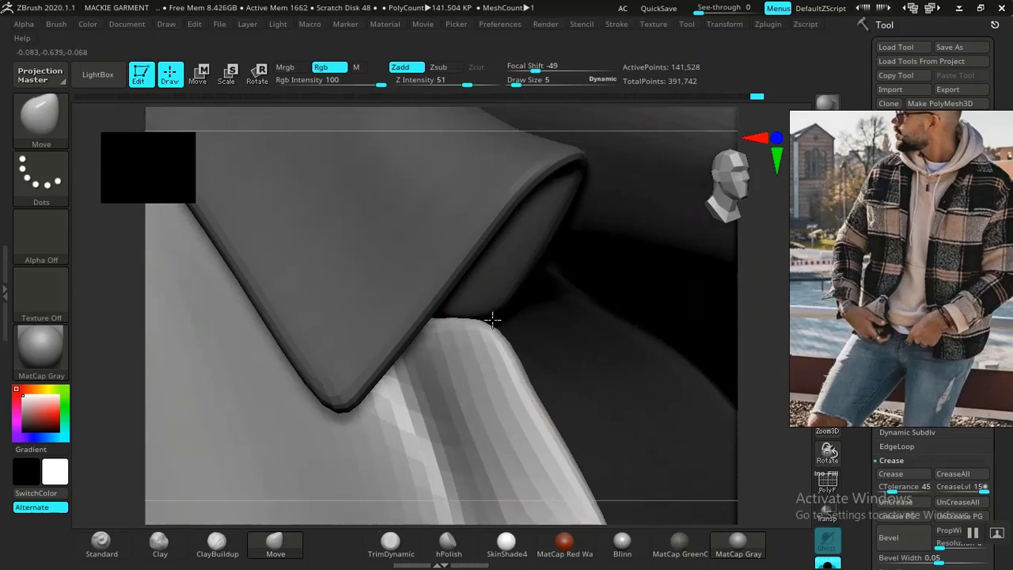
right_click_drag(749, 426, 680, 346)
left_click_drag(652, 191, 656, 175)
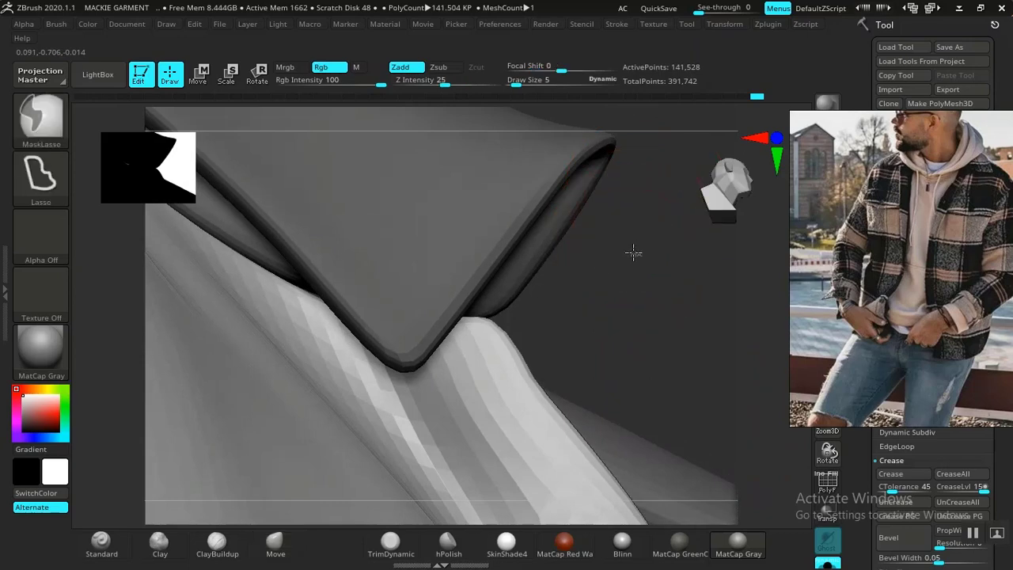
Invert the mask and move the collar's inner band down to meet the front panel beneath the collar tip.
left_click(495, 303, "alt")
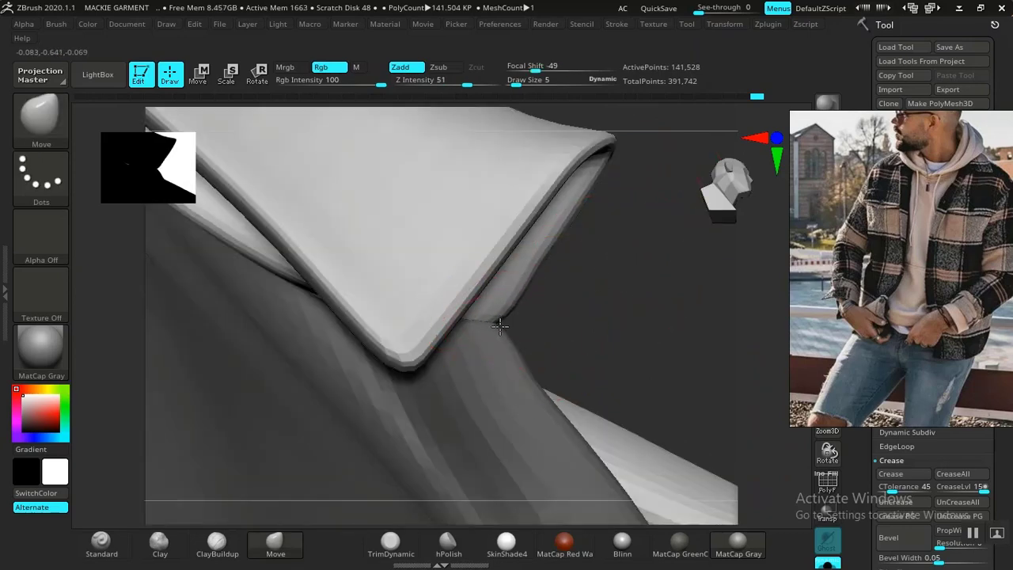
left_click_drag(657, 333, 538, 264, "alt")
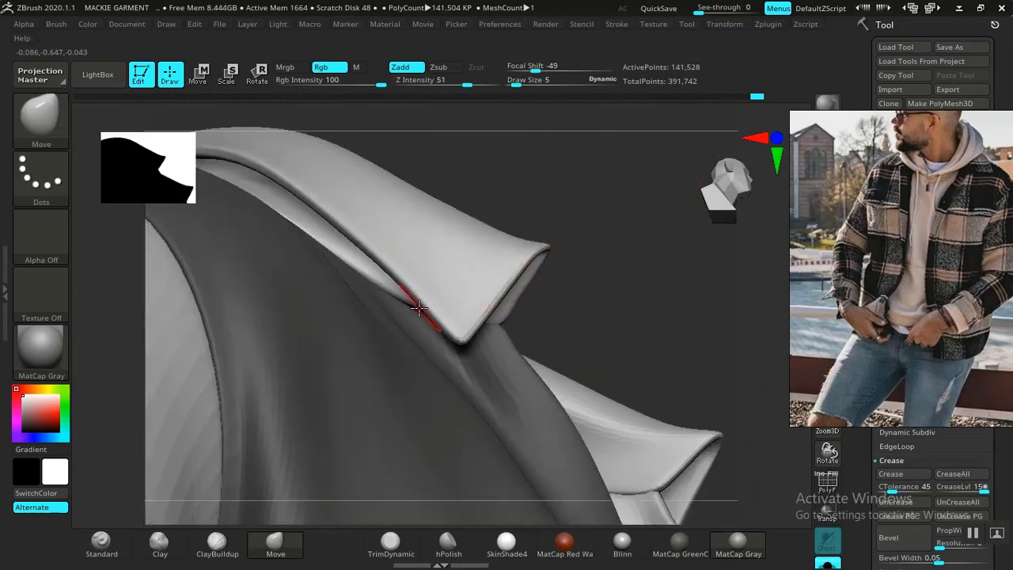
left_click_drag(559, 310, 468, 195, "alt")
Set the draw size to 31, clear the mask and mask the whole shirt except the collar.
left_click_drag(697, 349, 606, 361)
right_click_drag(641, 250, 555, 275)
left_click_drag(555, 275, 555, 316, "alt")
mouse_move(554, 316)
right_mouse_down()
mouse_move(572, 335)
mouse_move(572, 357)
mouse_move(572, 262)
mouse_move(594, 245)
mouse_move(561, 317)
right_mouse_up()
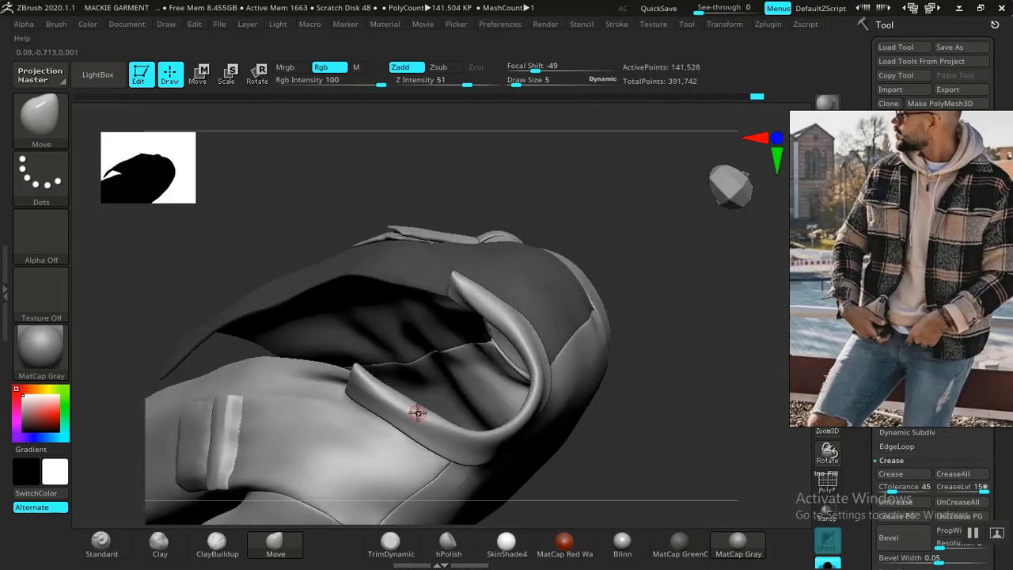
key("space")
left_click_drag(464, 323, 477, 322)
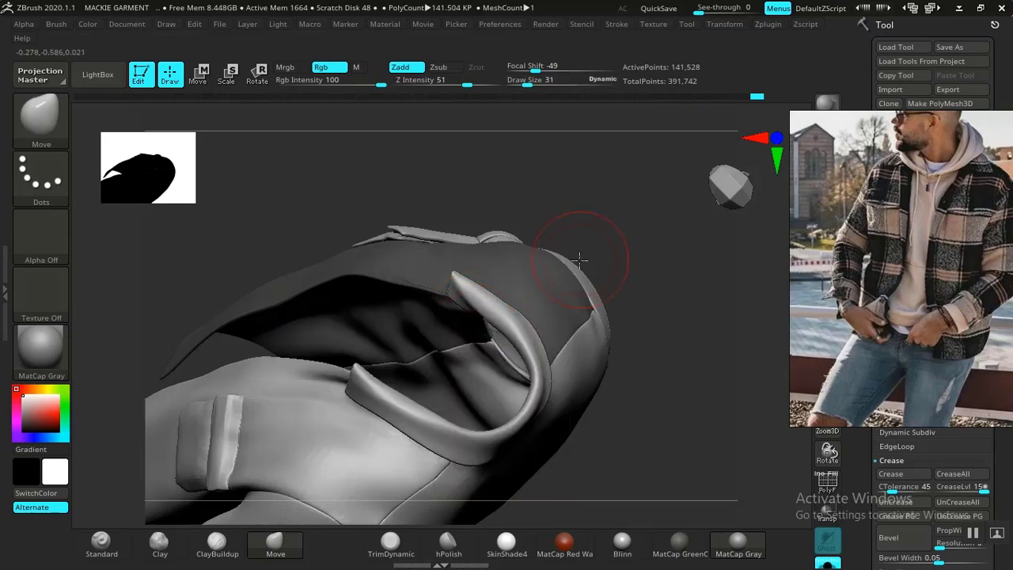
left_click_drag(608, 247, 614, 278, "ctrl")
left_click(540, 373, "ctrl+shift")
left_click(657, 310, "ctrl")
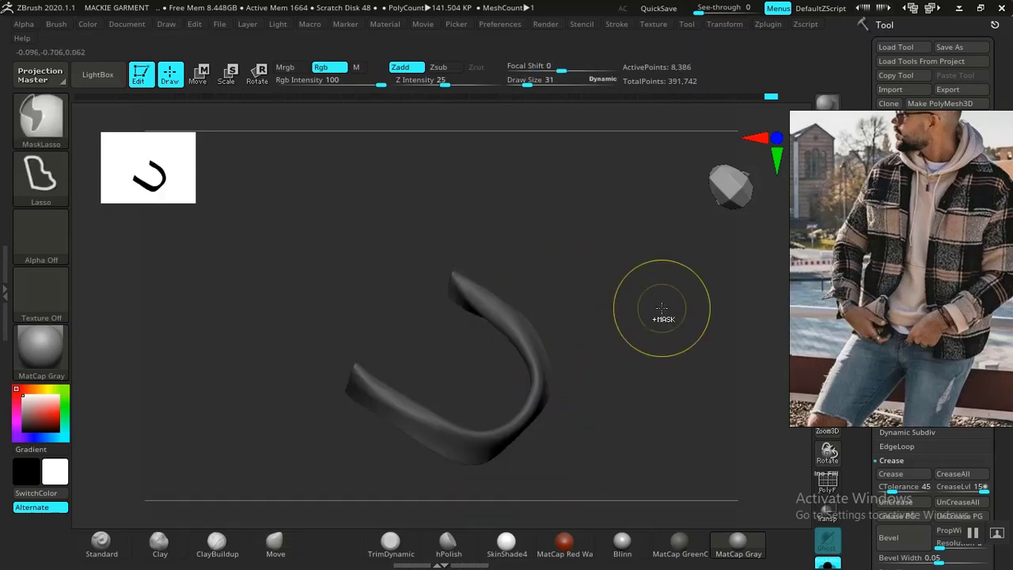
left_click(667, 303, "ctrl+shift")
left_click(667, 311, "ctrl")
Adjust the collar's lower edge around the neckline with the Move brush.
left_click_drag(634, 372, 528, 465, "alt")
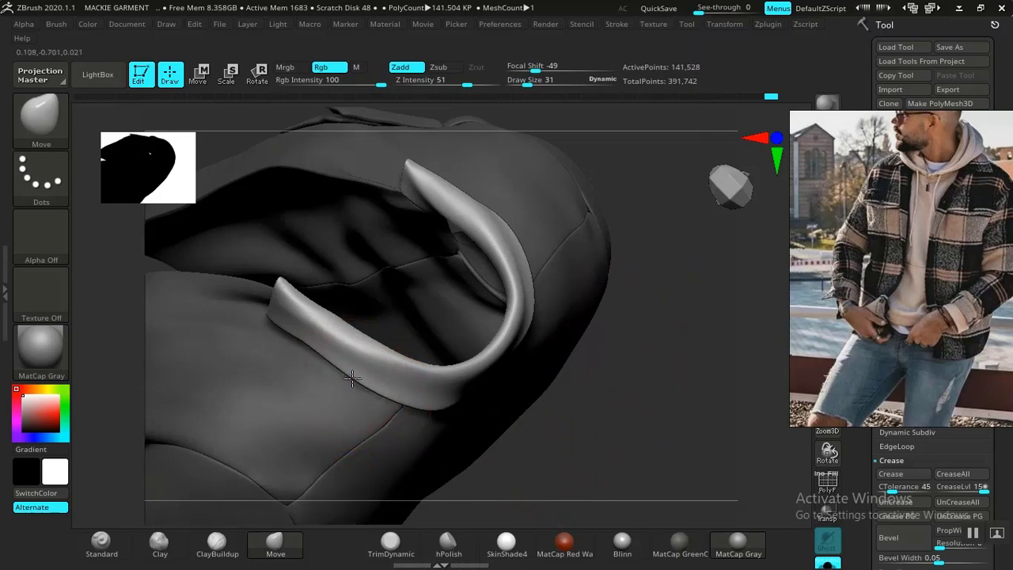
mouse_move(603, 390)
left_mouse_down("alt")
mouse_move(629, 314)
mouse_move(670, 441)
left_mouse_up("alt")
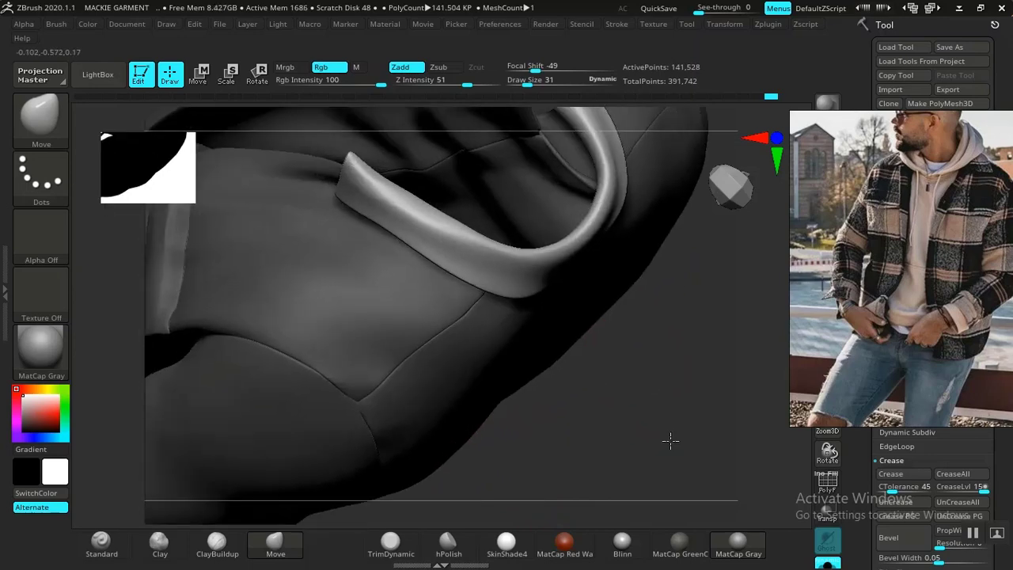
mouse_move(581, 357)
left_mouse_down()
mouse_move(604, 288)
mouse_move(531, 219)
mouse_move(563, 193)
mouse_move(601, 195)
mouse_move(567, 197)
mouse_move(638, 380)
left_mouse_up()
Lower the mesh by two subdivision levels and move the collar's lower edge down over the shoulder and back at draw size 11.
key("space")
left_click_drag(468, 290, 464, 290)
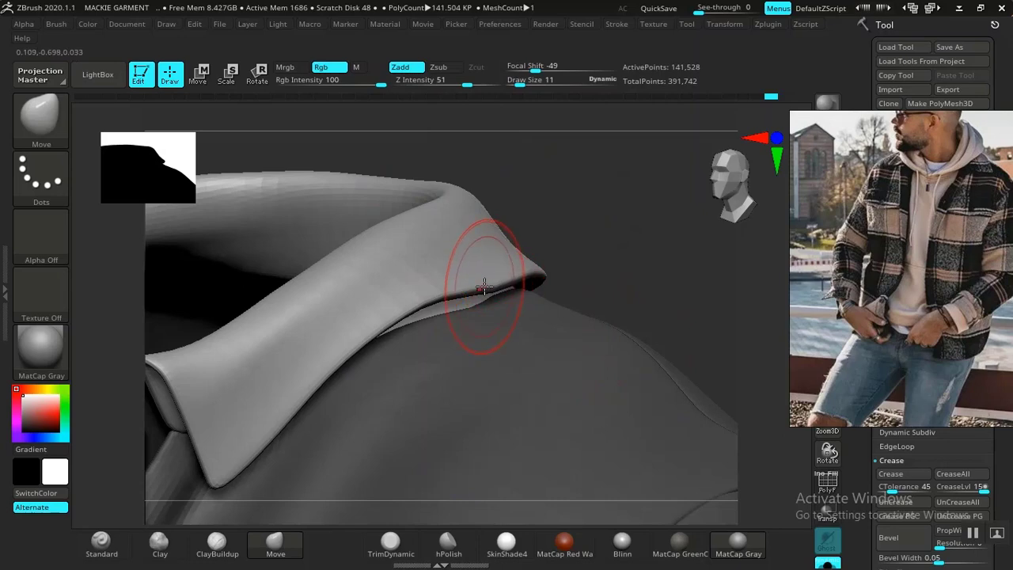
key("shift+d")
key("shift+d")
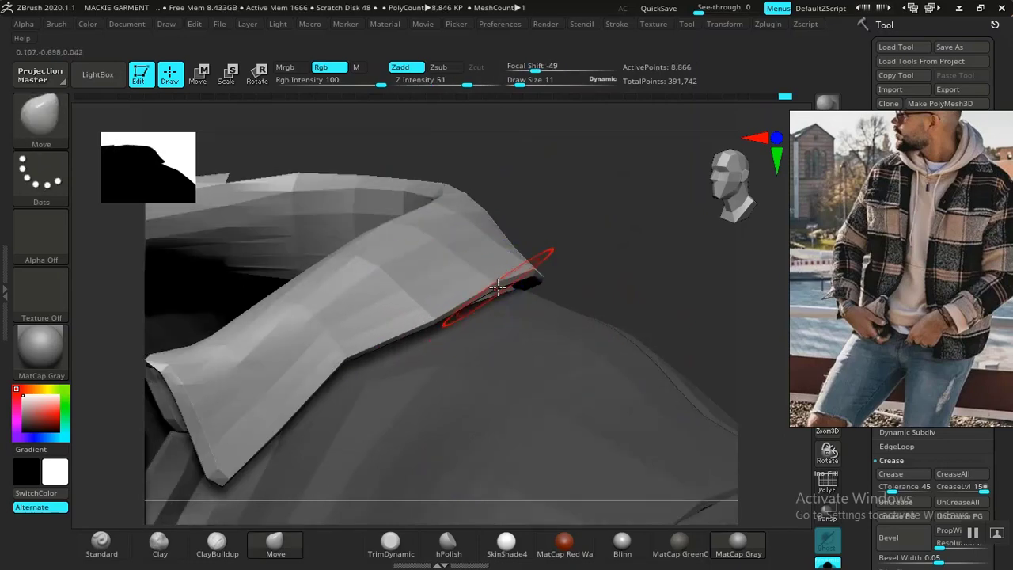
left_click_drag(361, 345, 357, 355)
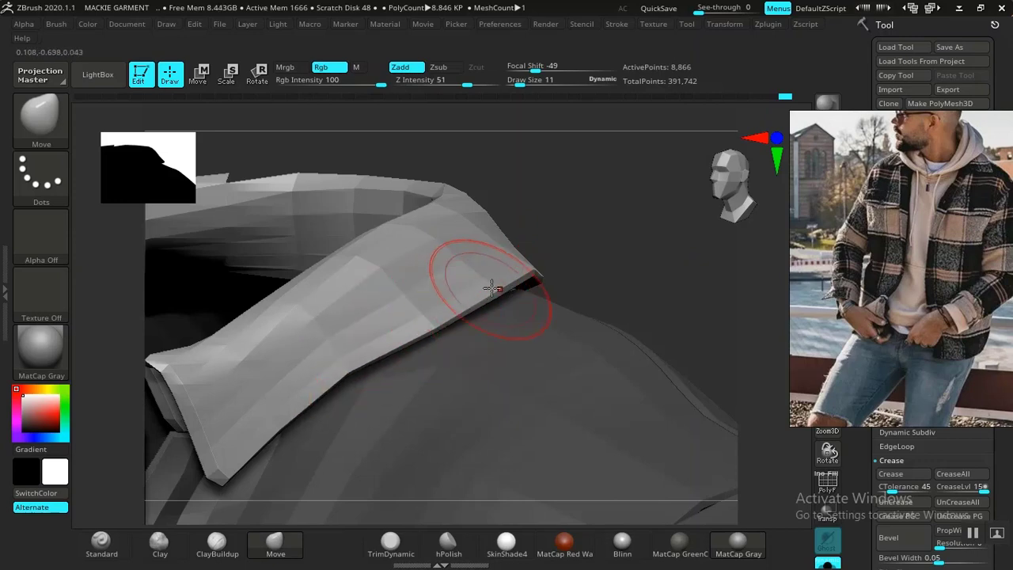
left_click_drag(584, 279, 553, 276)
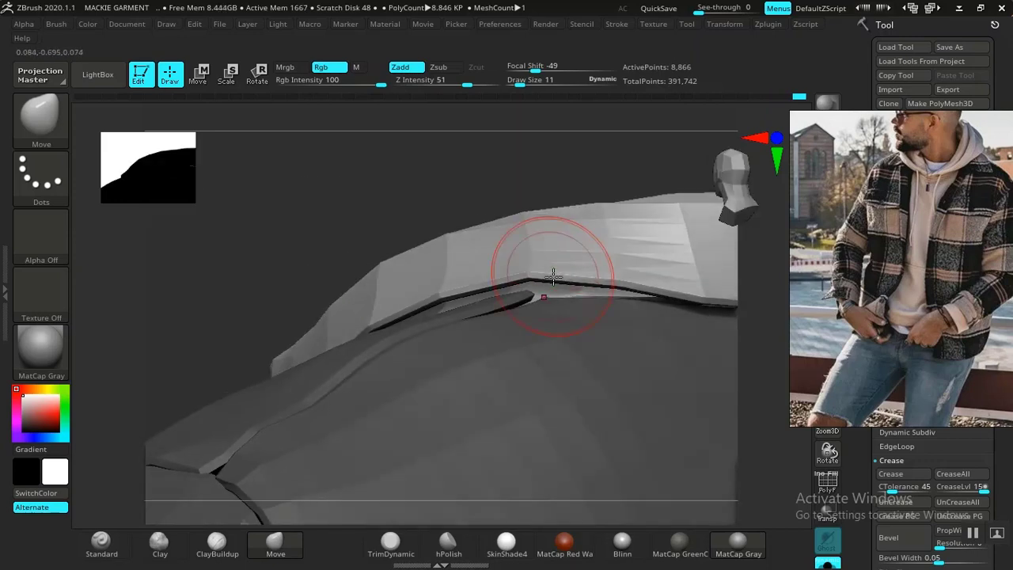
left_click_drag(530, 168, 497, 300)
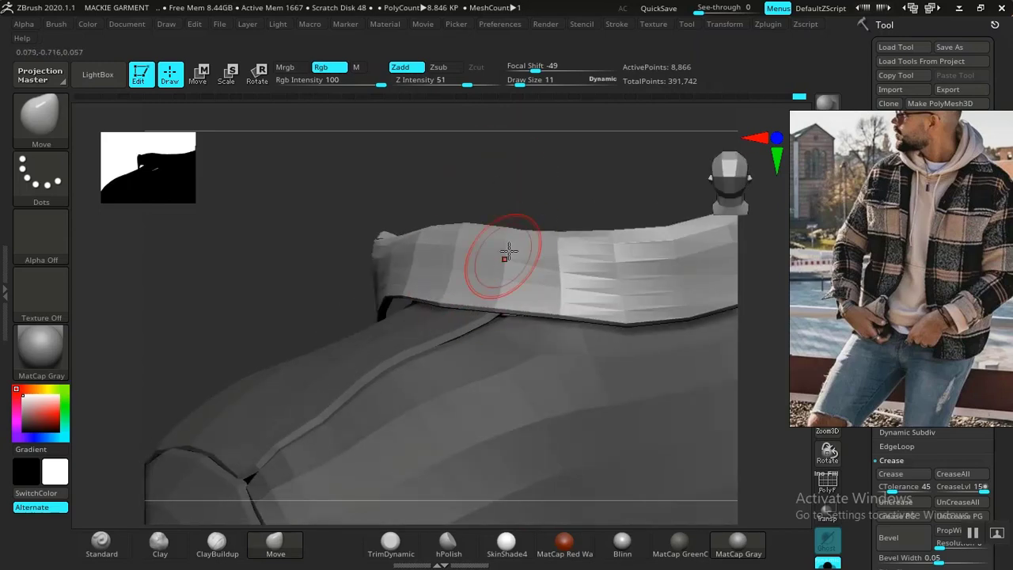
Invert the mask and add the front body panel to it, leaving the back panel and sleeve unmasked.
left_click_drag(567, 171, 711, 388)
left_click(656, 362, "ctrl")
left_click_drag(734, 292, 730, 131, "alt")
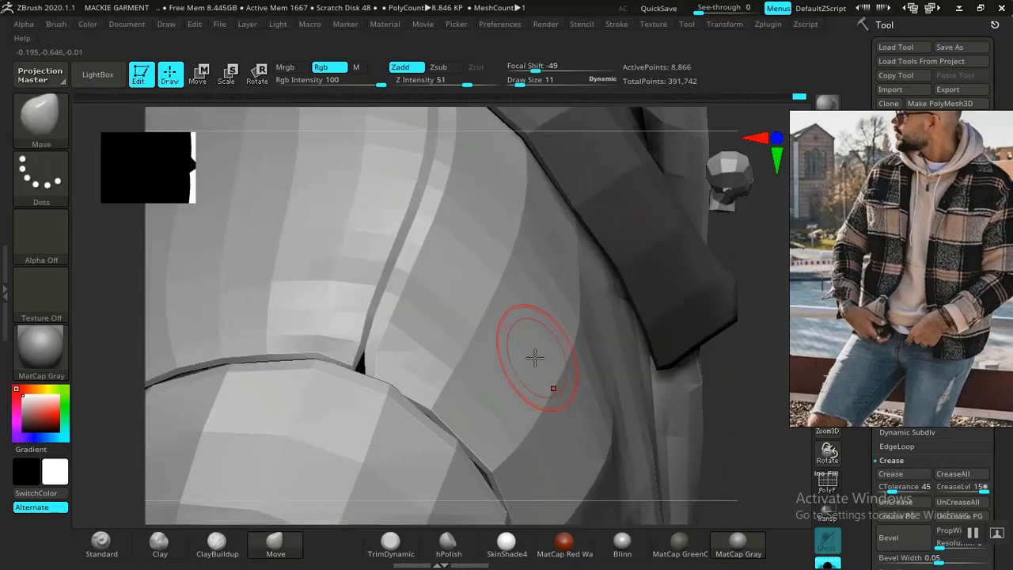
left_click(550, 380, "ctrl+shift")
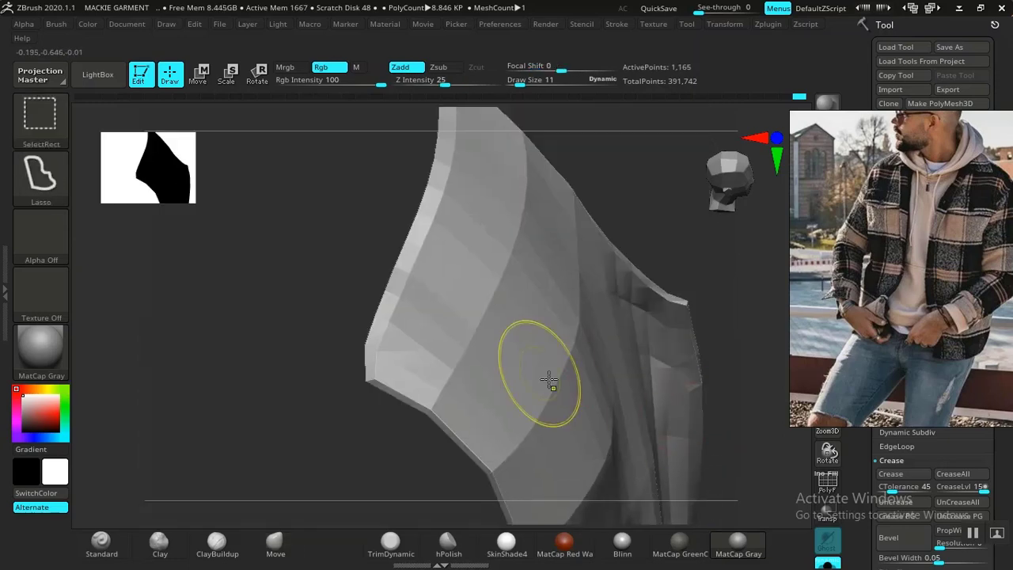
left_click(722, 417, "ctrl")
left_click(732, 416, "ctrl+shift")
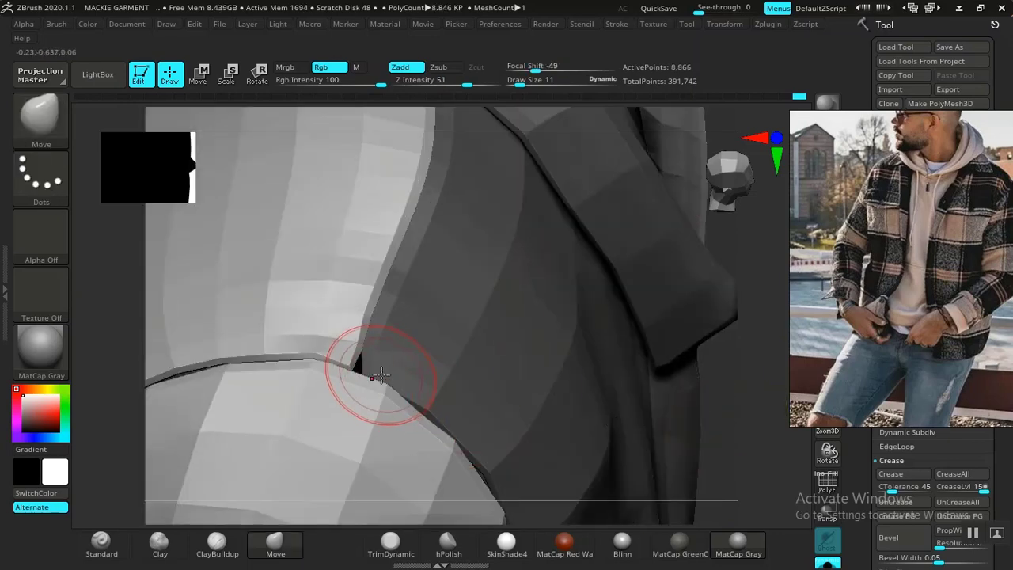
Invert the mask and move the front panel's edges against the back panel and sleeve along the shoulder and armhole seams.
left_click(723, 419, "ctrl")
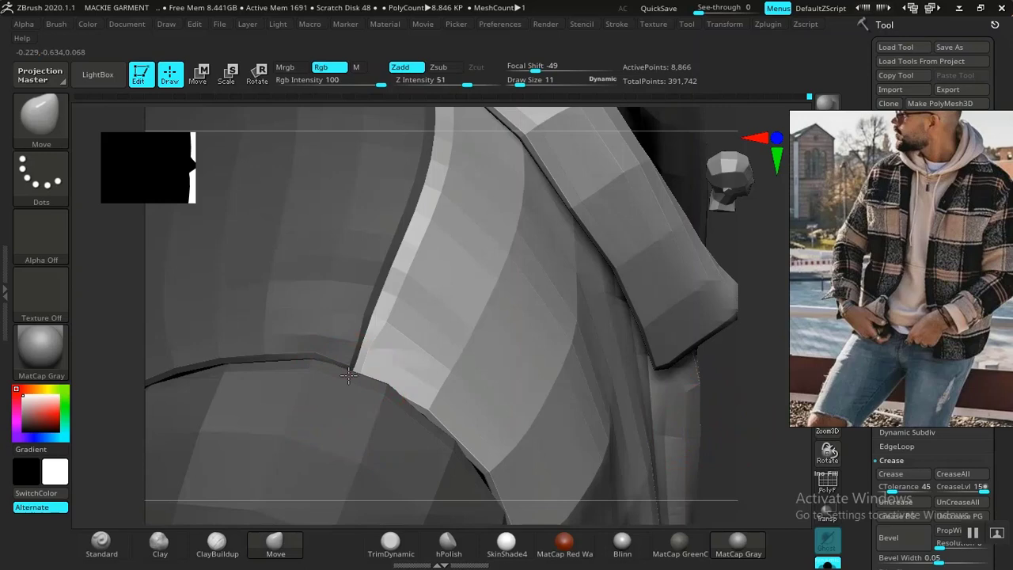
left_click_drag(735, 437, 573, 432)
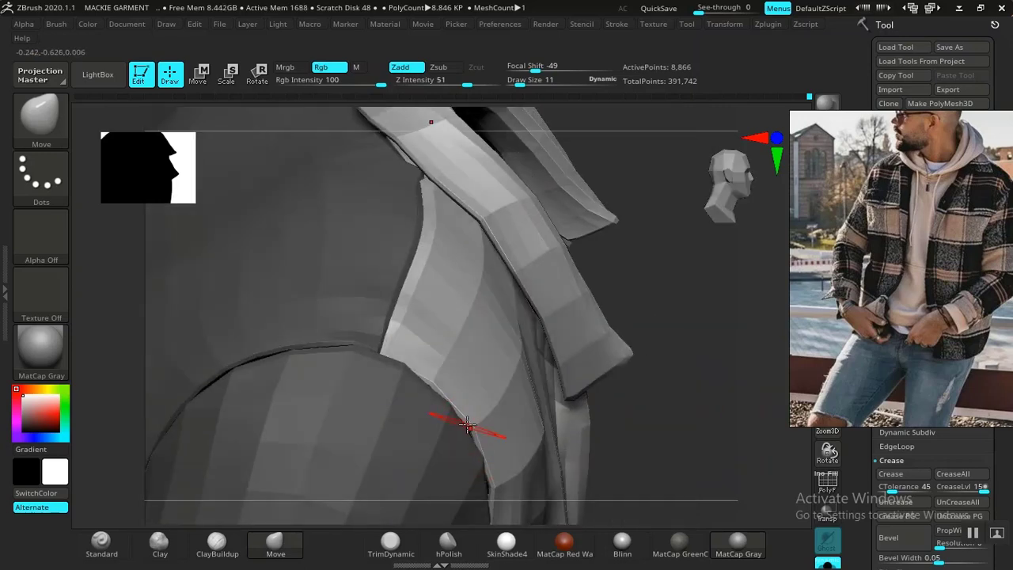
left_click_drag(658, 402, 636, 340, "alt")
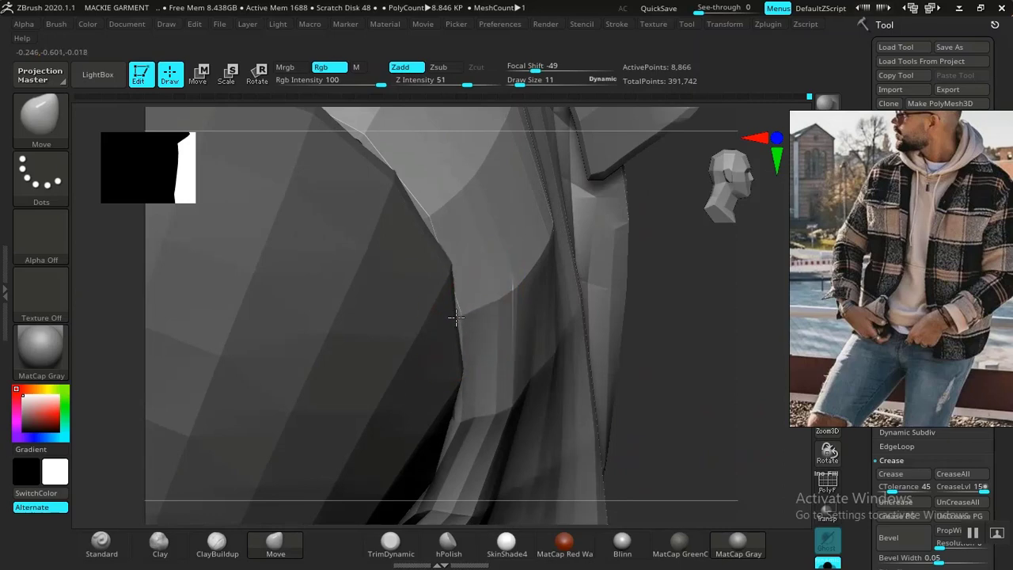
mouse_move(653, 369)
left_mouse_down()
mouse_move(559, 277)
mouse_move(593, 346)
mouse_move(667, 430)
mouse_move(673, 387)
mouse_move(642, 357)
mouse_move(673, 353)
mouse_move(690, 364)
mouse_move(626, 252)
mouse_move(549, 346)
left_mouse_up()
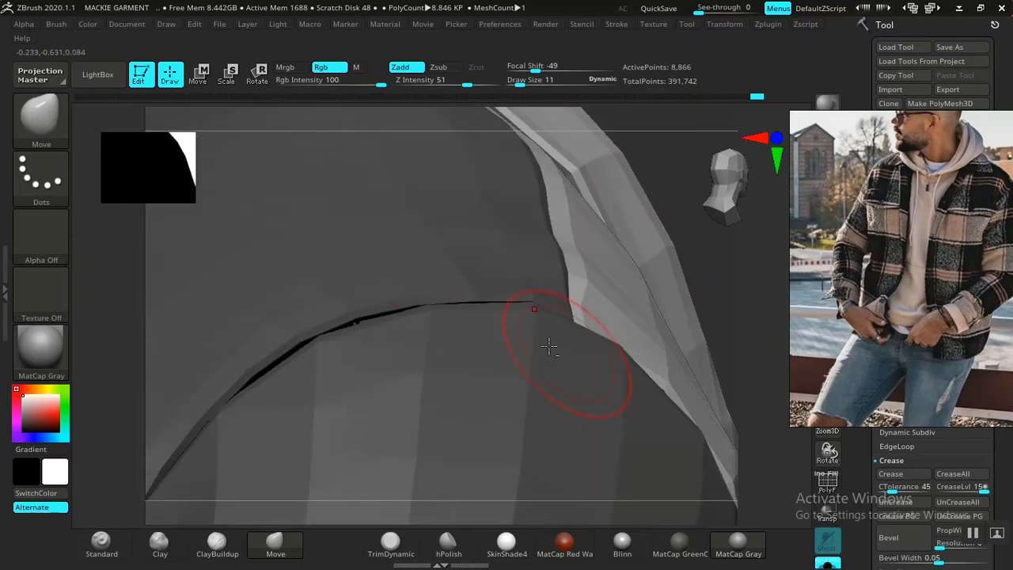
Invert the mask and move the back panel and sleeve edges closer together along the rear armhole seam.
left_click(674, 158, "ctrl")
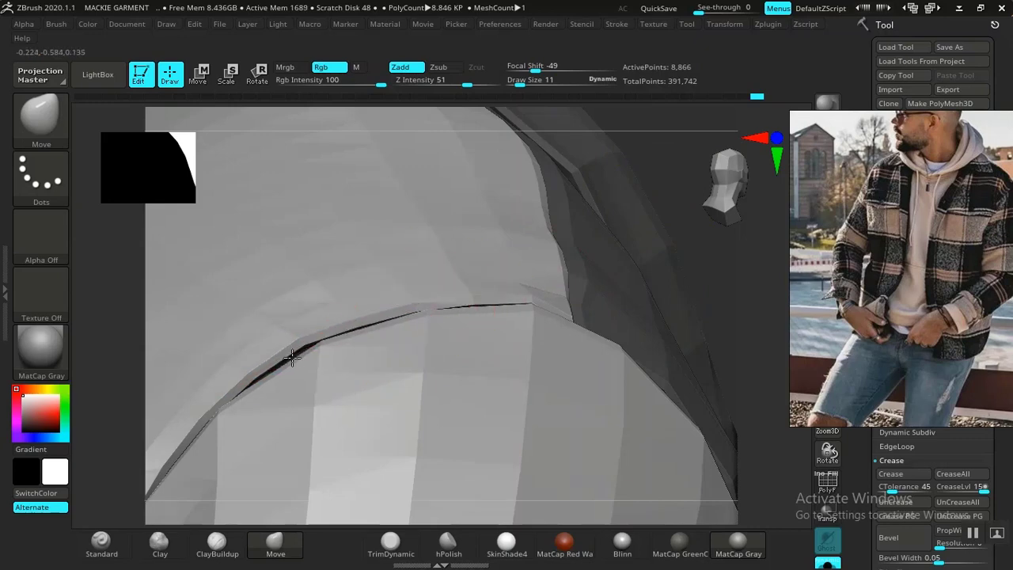
left_click_drag(292, 358, 296, 352)
right_click_drag(679, 179, 672, 160, "ctrl")
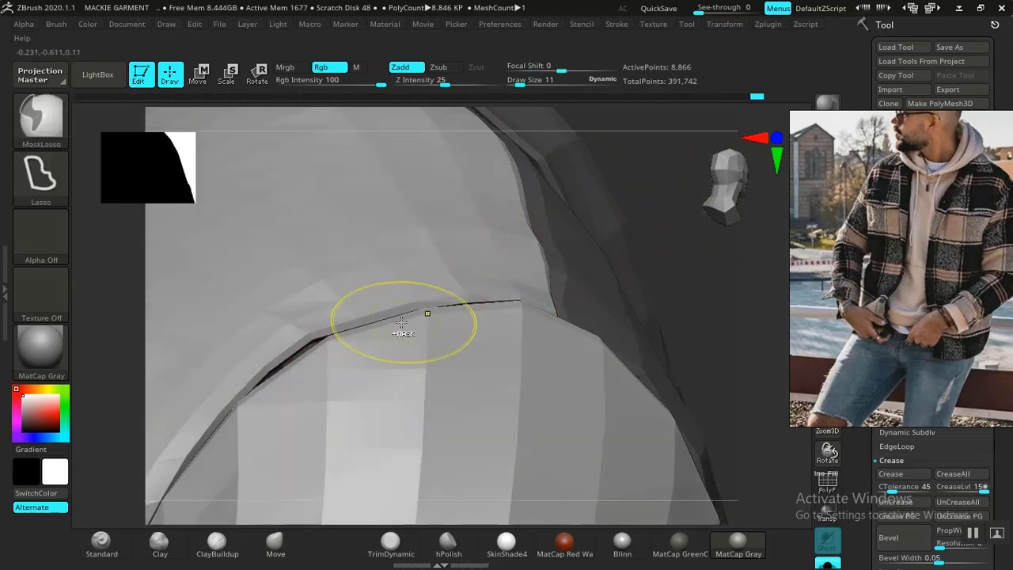
Clear the mask, mask everything except the back panel and bring all parts of the shirt back into view.
left_click_drag(694, 268, 684, 279, "ctrl")
left_click(402, 292, "ctrl+shift")
left_click(656, 256, "ctrl")
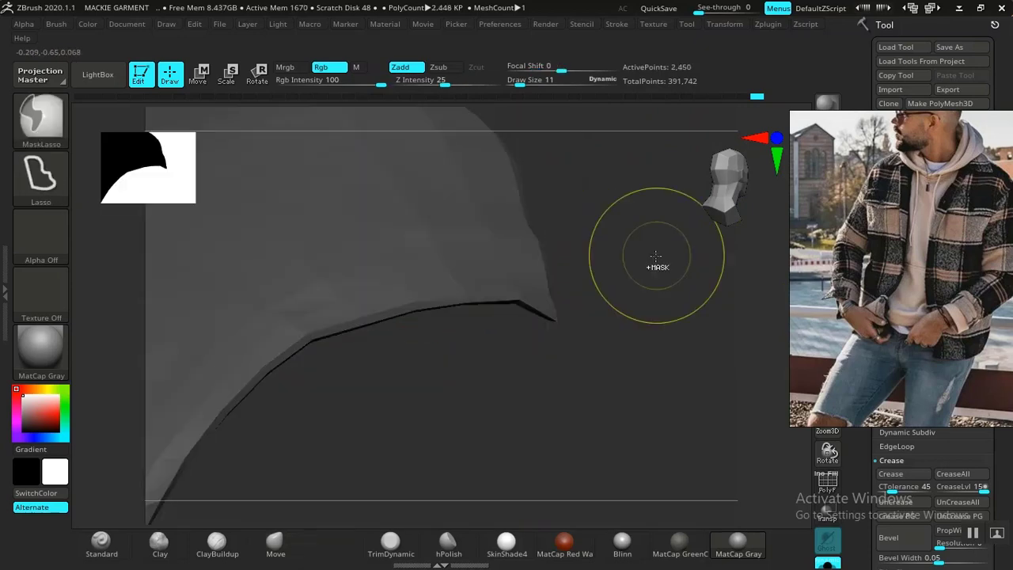
left_click(676, 255, "ctrl+shift")
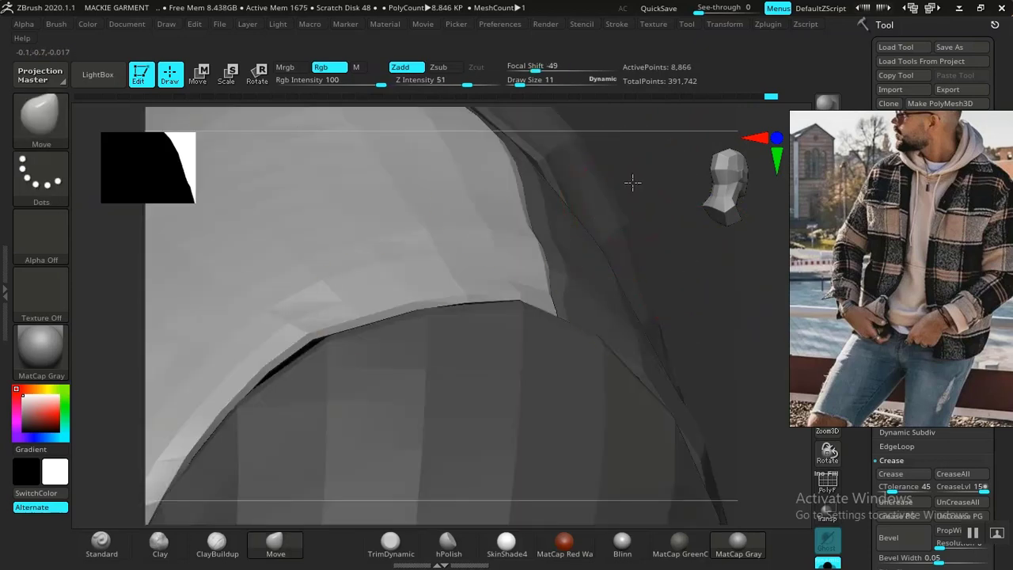
Move the back panel's armhole edge onto the sleeve using draw sizes 13 and 7 to close the rear seam gap.
right_click_drag(633, 183, 603, 204)
key("space")
left_click_drag(339, 325, 340, 324)
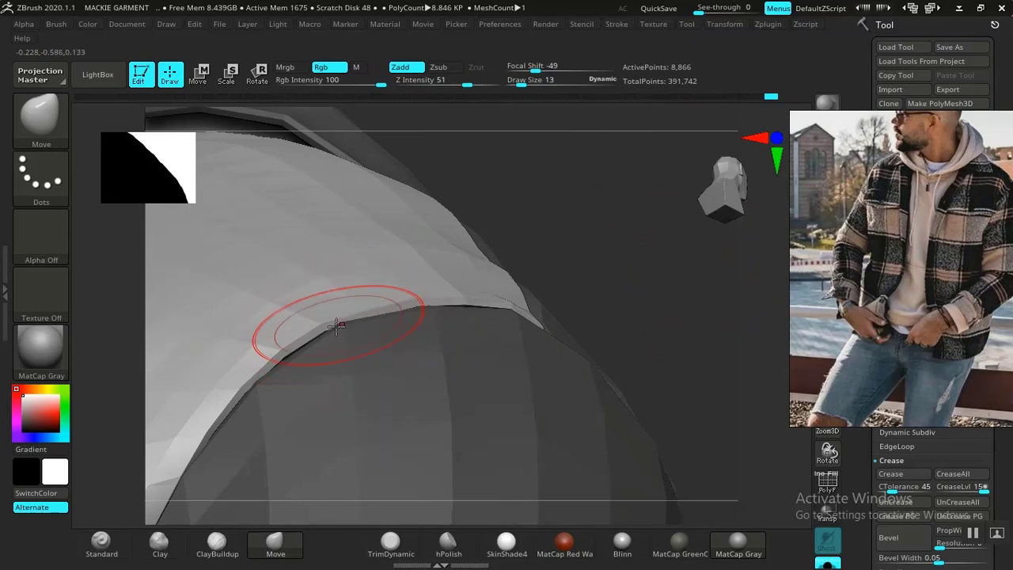
key("space")
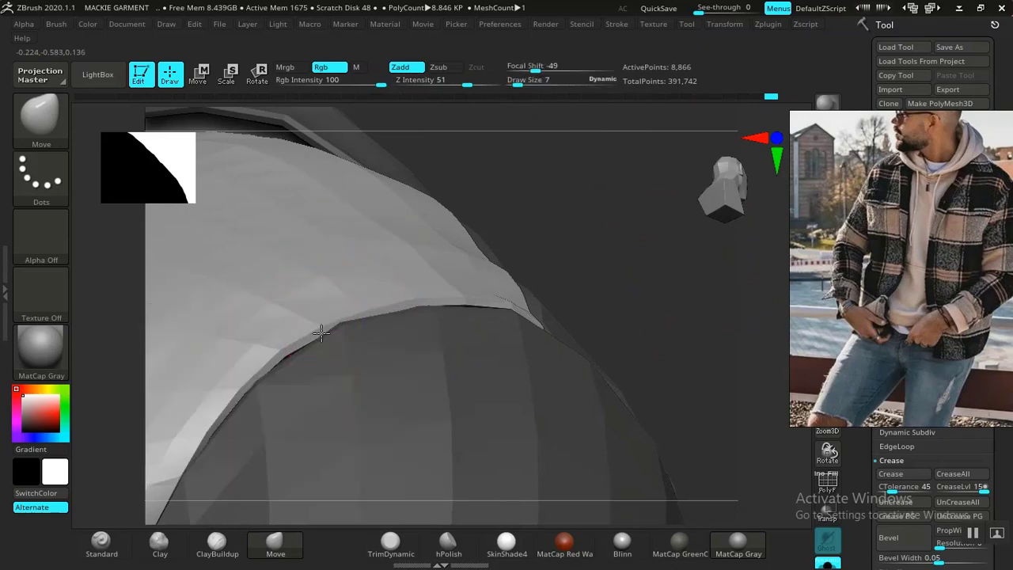
left_click_drag(537, 200, 429, 247)
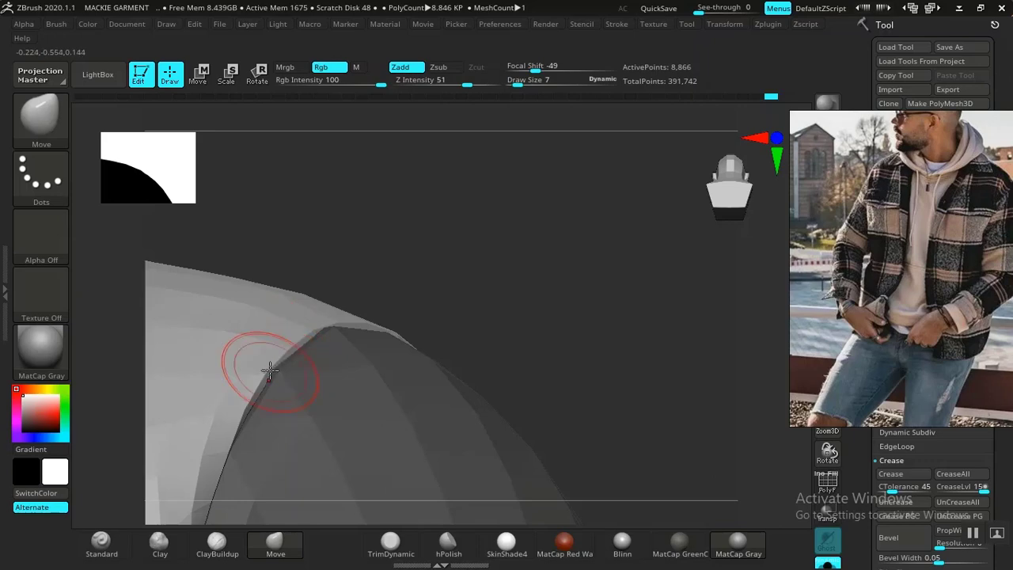
left_click_drag(425, 345, 366, 206, "alt")
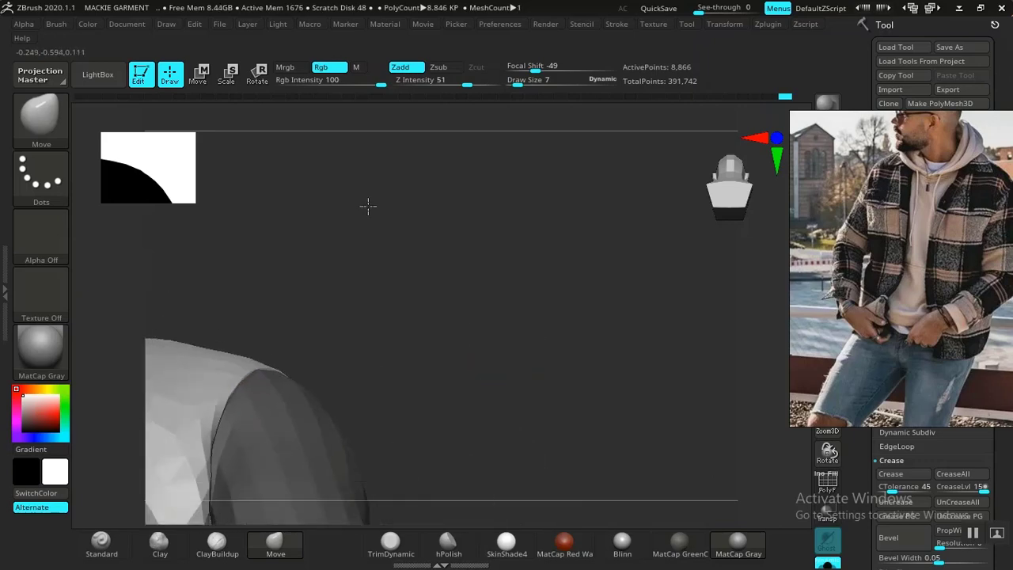
left_click_drag(474, 322, 403, 249)
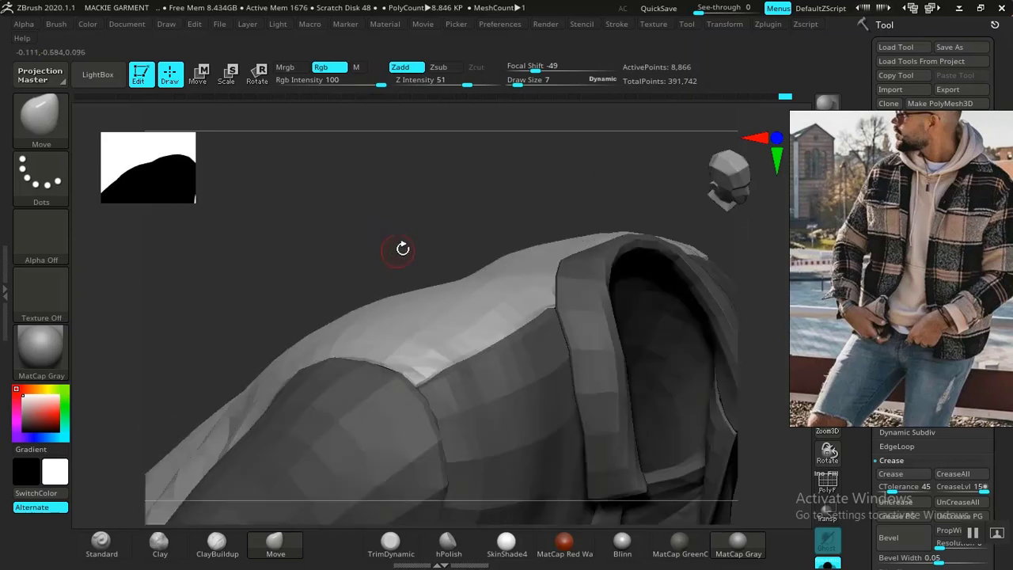
Clear the mask from the whole shirt.
left_click_drag(461, 233, 482, 259, "alt")
left_click_drag(397, 209, 450, 230)
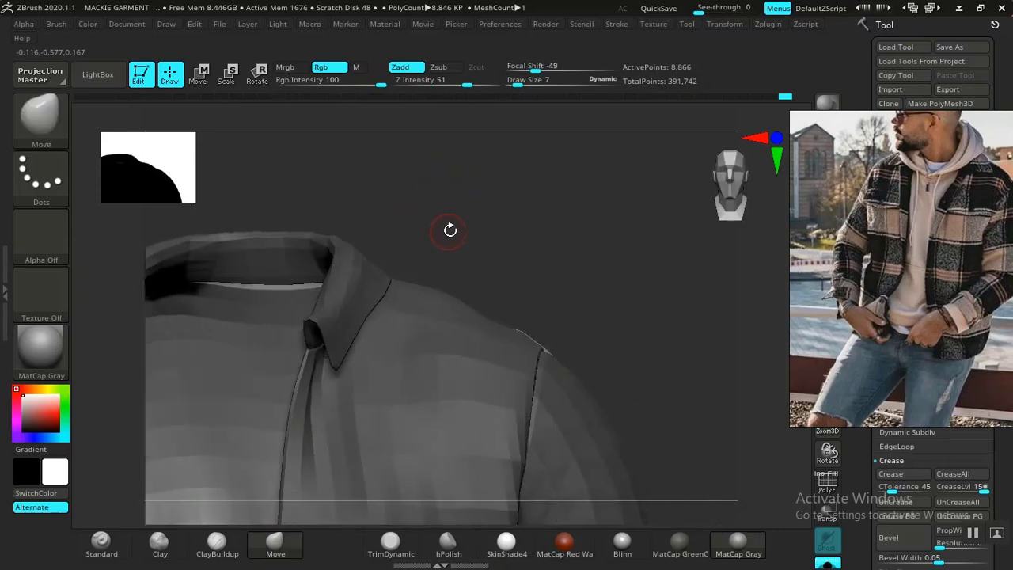
left_click(584, 259, "ctrl")
mouse_move(590, 293)
left_mouse_down()
mouse_move(649, 274)
mouse_move(656, 308)
mouse_move(561, 346)
mouse_move(592, 342)
mouse_move(669, 426)
left_mouse_up()
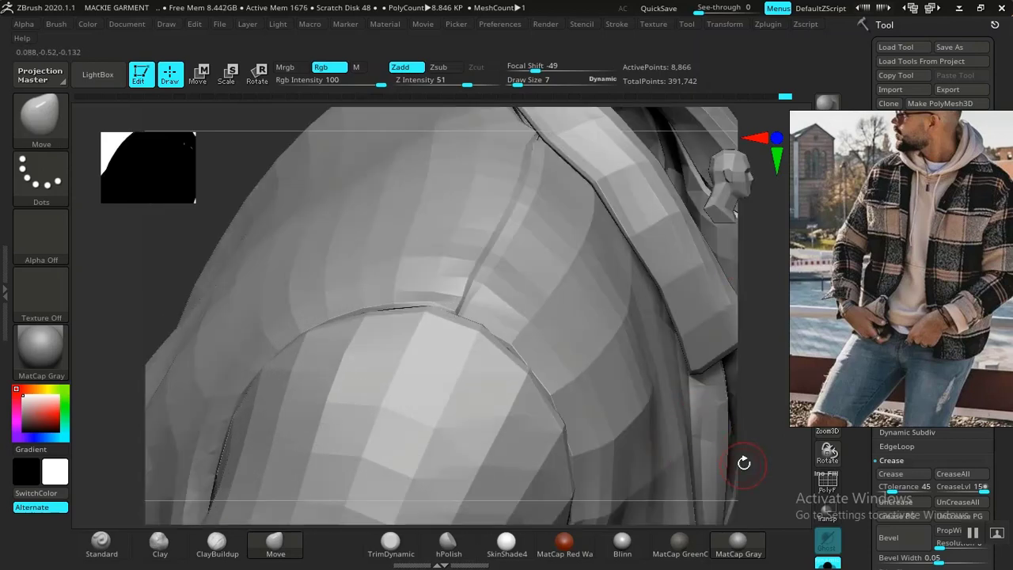
left_click_drag(744, 464, 636, 265, "alt")
left_click_drag(654, 344, 569, 403)
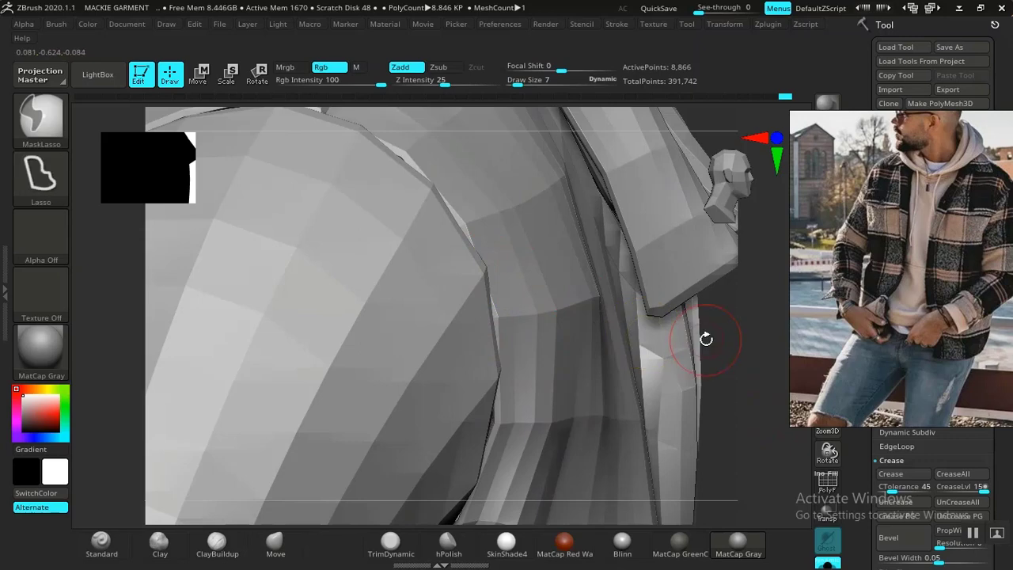
Compare the armhole and shoulder seams at the lower and higher subdivision levels, checking for gaps between sleeve and body panels.
key("d")
mouse_move(736, 344)
left_mouse_down()
mouse_move(704, 272)
mouse_move(726, 339)
left_mouse_up()
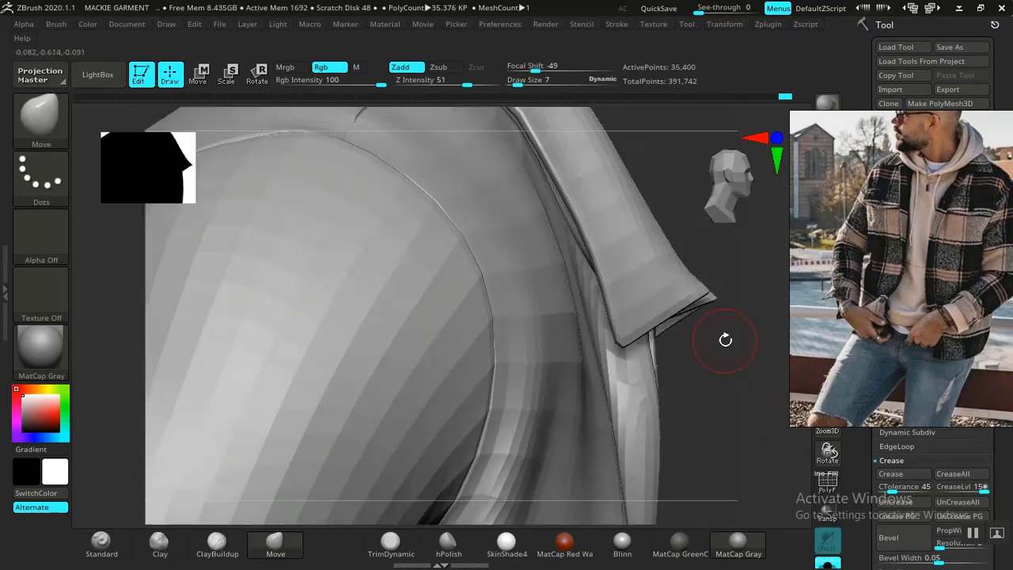
key("shift+d")
mouse_move(698, 403)
left_mouse_down()
mouse_move(720, 406)
mouse_move(704, 336)
mouse_move(673, 320)
left_mouse_up()
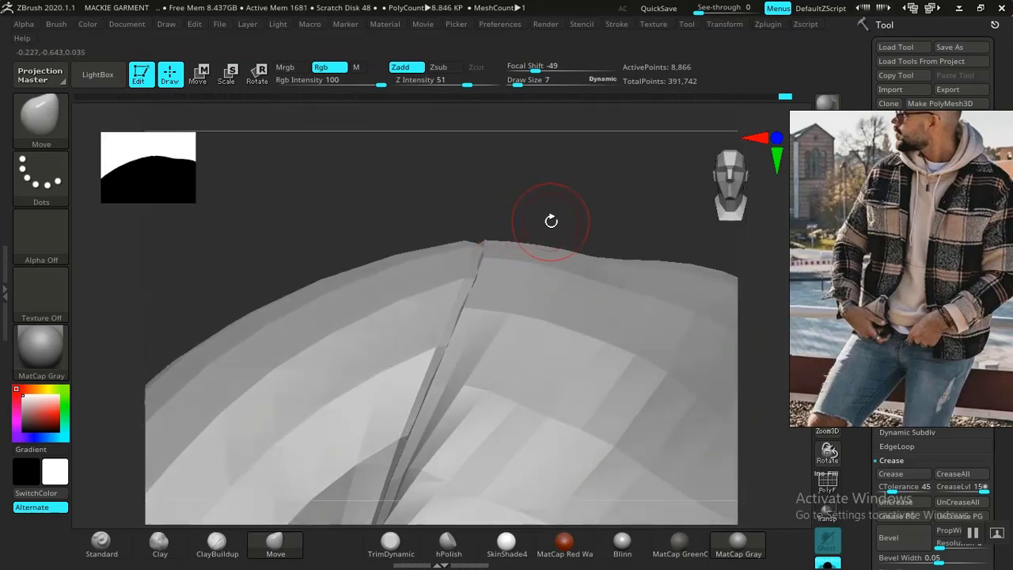
key("d")
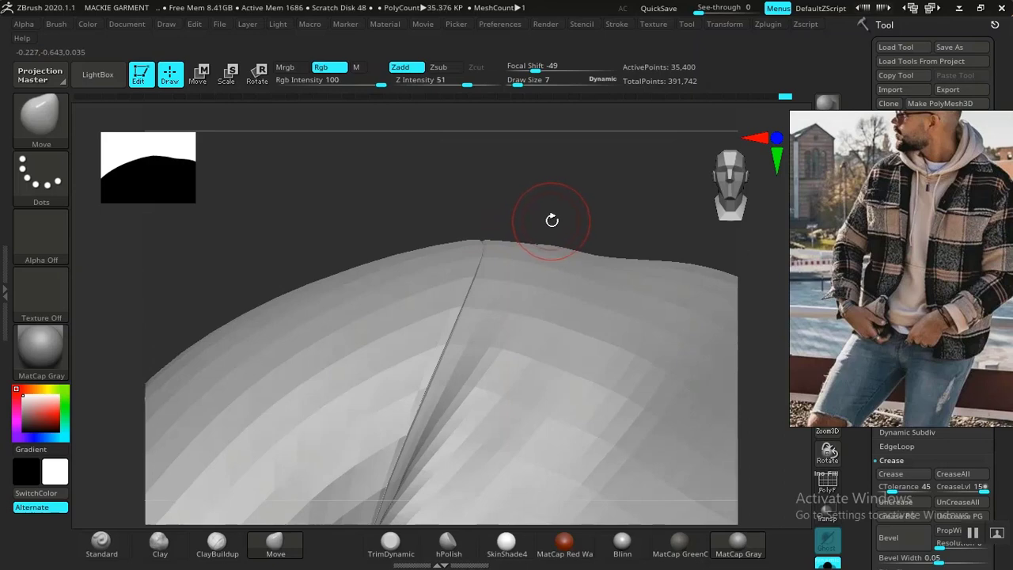
key("shift")
key("shift+d")
mouse_move(555, 201)
left_mouse_down()
mouse_move(599, 247)
mouse_move(484, 275)
left_mouse_up()
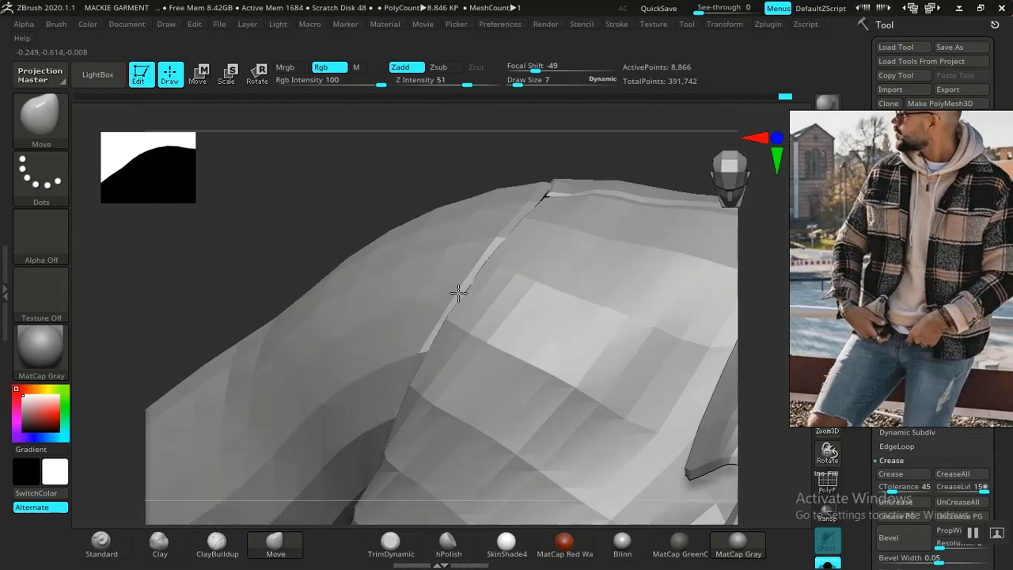
mouse_move(443, 172)
left_mouse_down()
mouse_move(486, 151)
mouse_move(492, 240)
left_mouse_up()
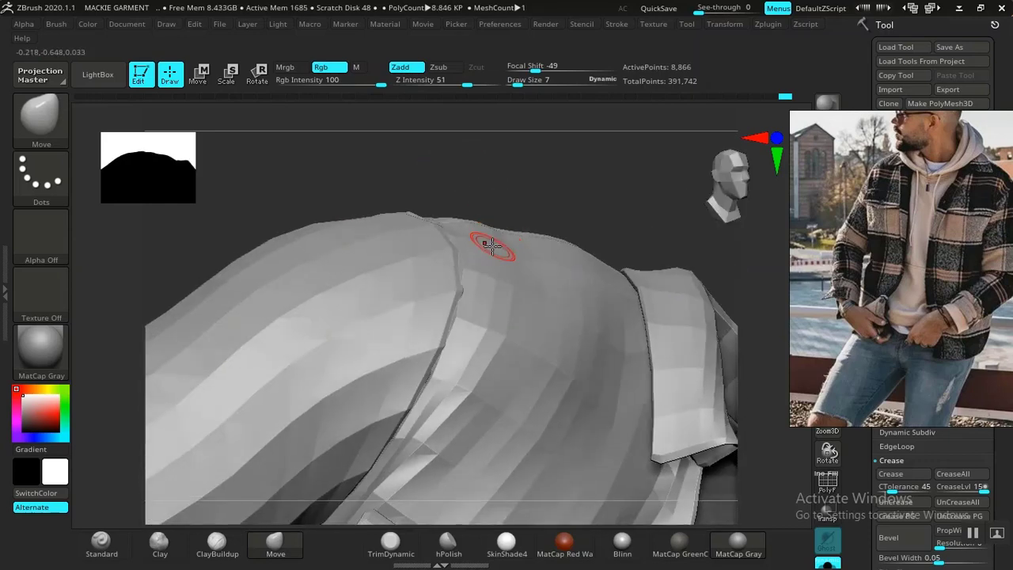
Isolate the sleeve above the rolled cuff, mask it and bring the rest of the shirt back into view.
left_click_drag(544, 187, 652, 393)
mouse_move(663, 323)
left_mouse_down("alt")
mouse_move(634, 425)
mouse_move(643, 350)
mouse_move(650, 435)
left_mouse_up("alt")
left_click_drag(667, 400, 657, 190, "alt")
left_click_drag(674, 344, 645, 190, "alt")
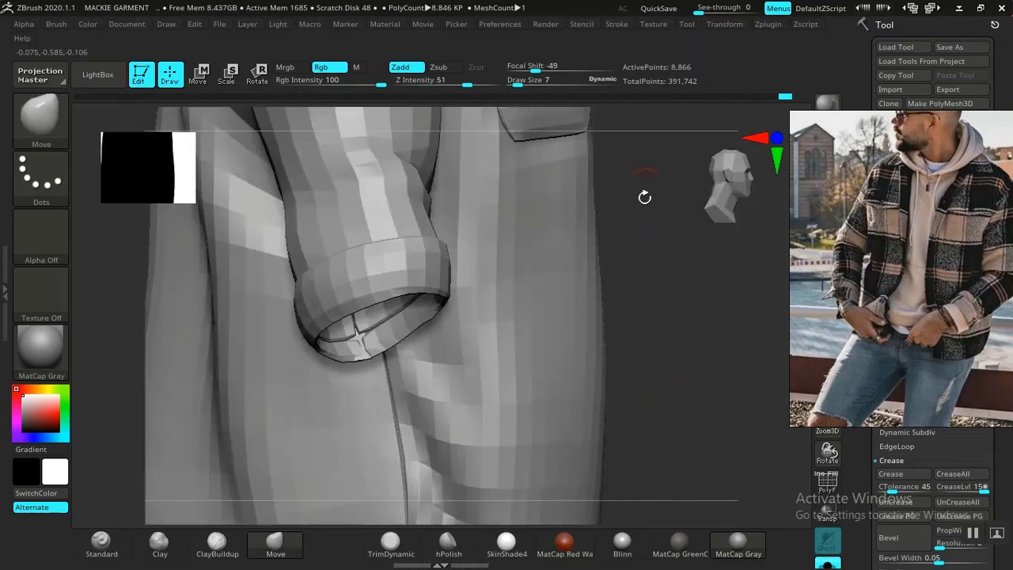
left_click_drag(642, 385, 632, 210, "alt")
left_click_drag(640, 269, 664, 392, "alt")
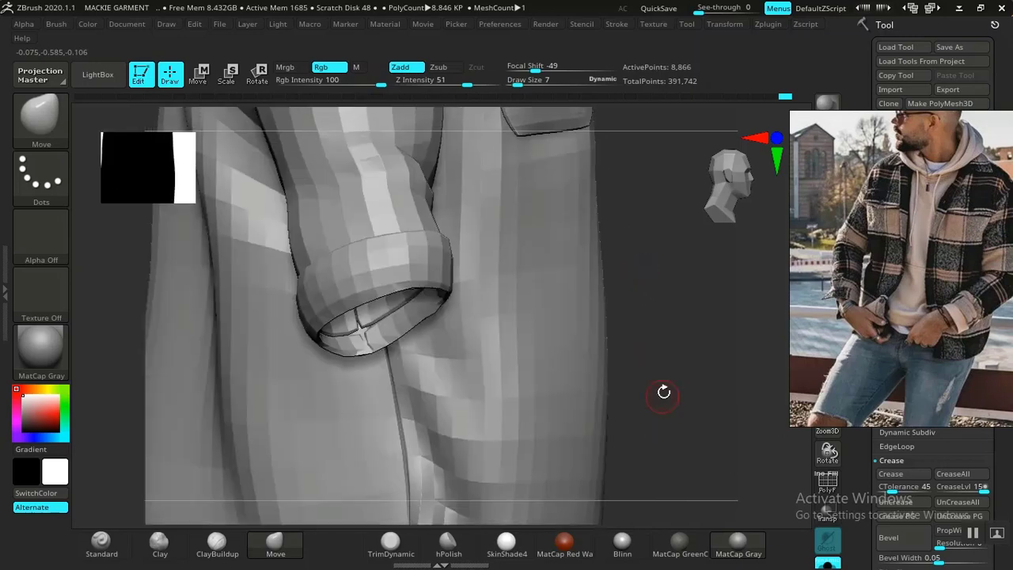
mouse_move(677, 341)
left_mouse_down()
mouse_move(649, 317)
mouse_move(683, 411)
mouse_move(746, 423)
mouse_move(679, 291)
left_mouse_up()
left_click_drag(715, 354, 715, 307)
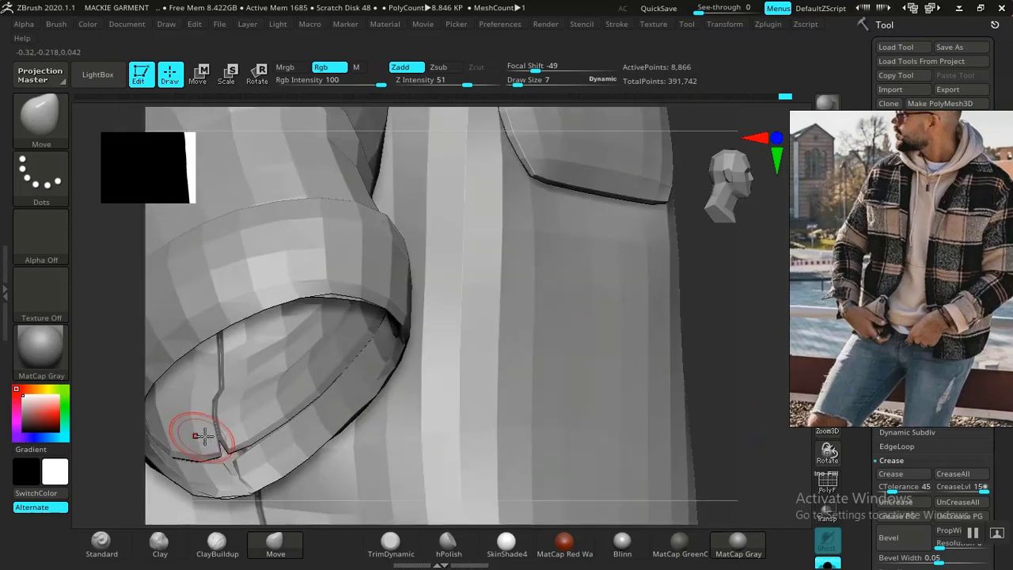
left_click(260, 401, "ctrl+shift")
left_click(500, 354, "ctrl")
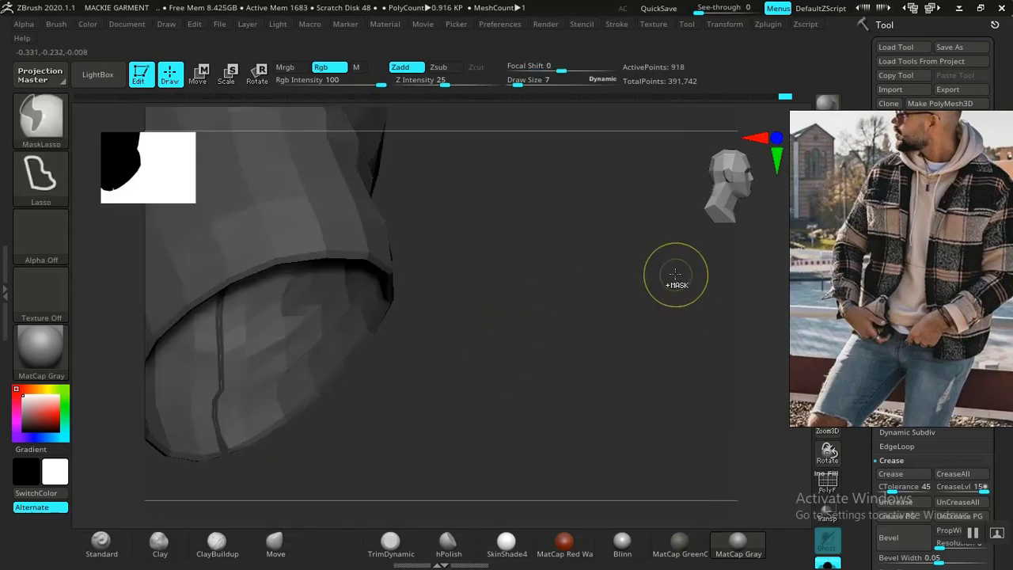
left_click(603, 293, "ctrl+shift")
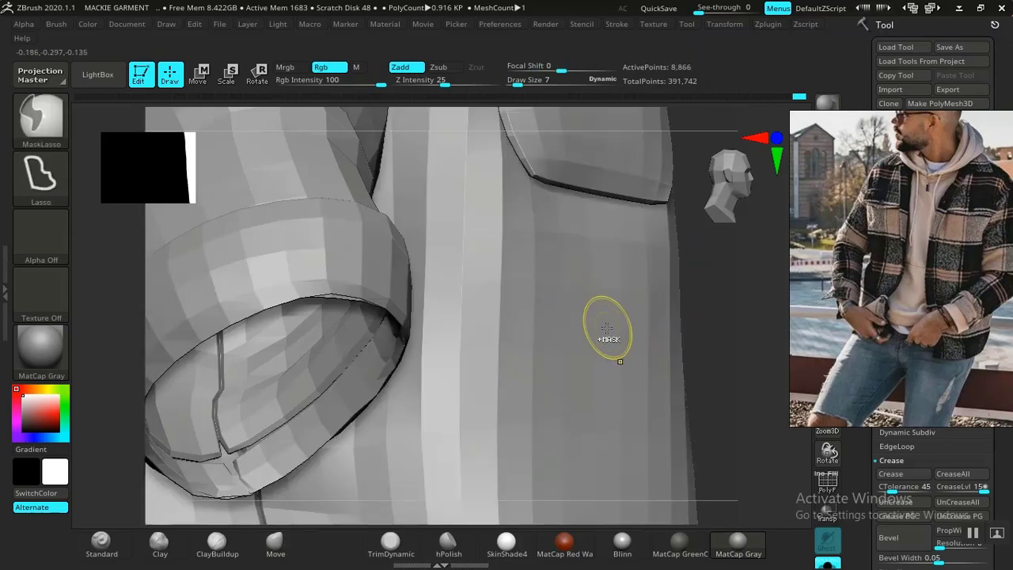
left_click(598, 336, "ctrl+shift")
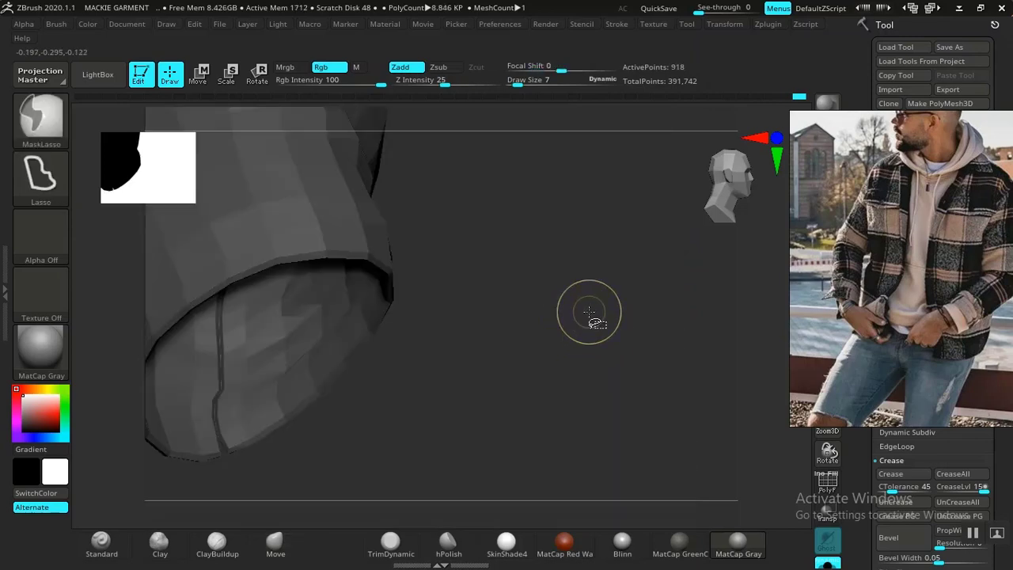
left_click(602, 321, "ctrl+shift")
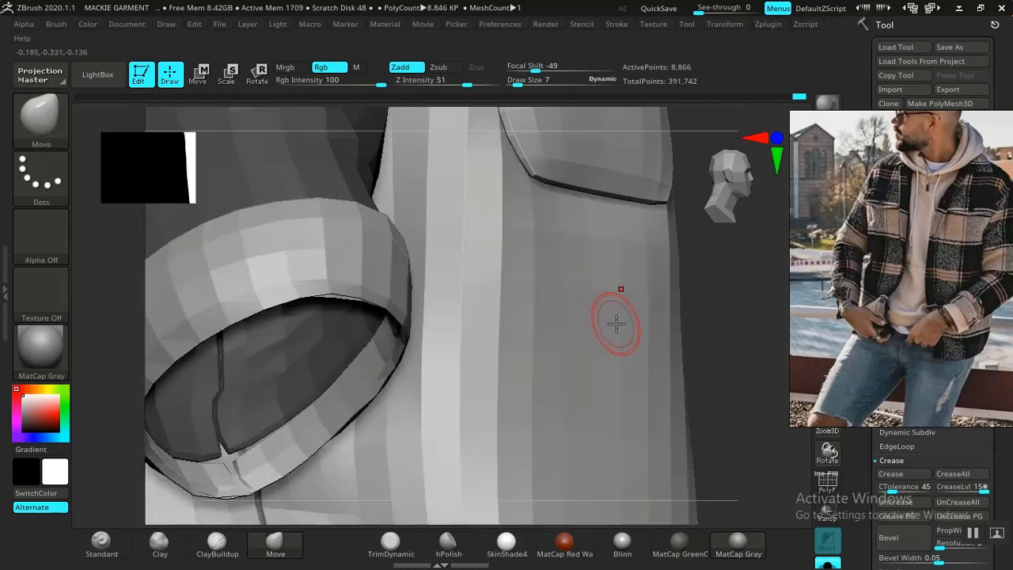
Invert the mask and move the sleeve's inner edges against the cuff to close the gaps inside its opening.
left_click(708, 322, "ctrl")
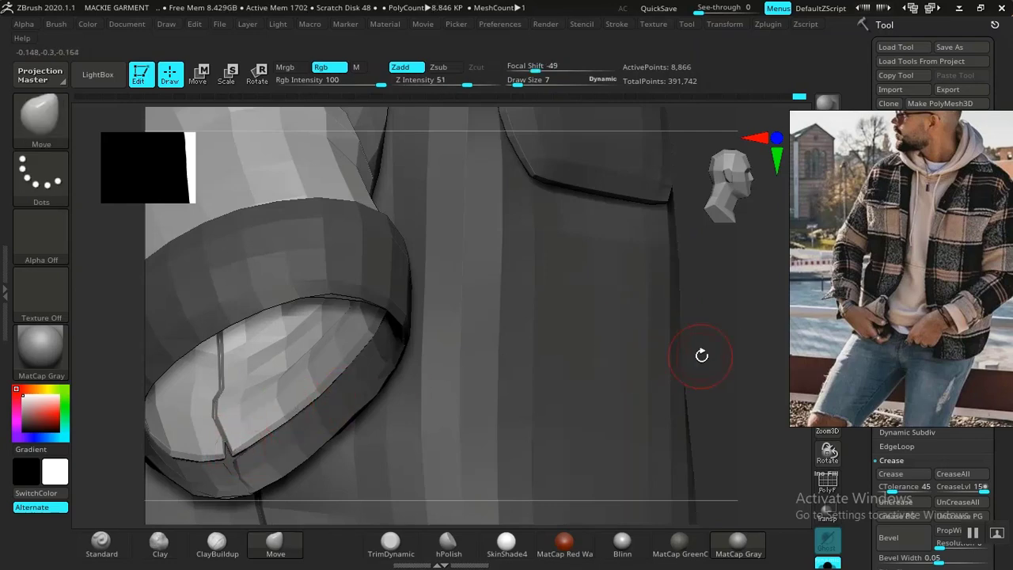
left_click_drag(702, 355, 704, 304)
right_click_drag(714, 329, 734, 388, "ctrl")
left_click_drag(760, 408, 733, 420)
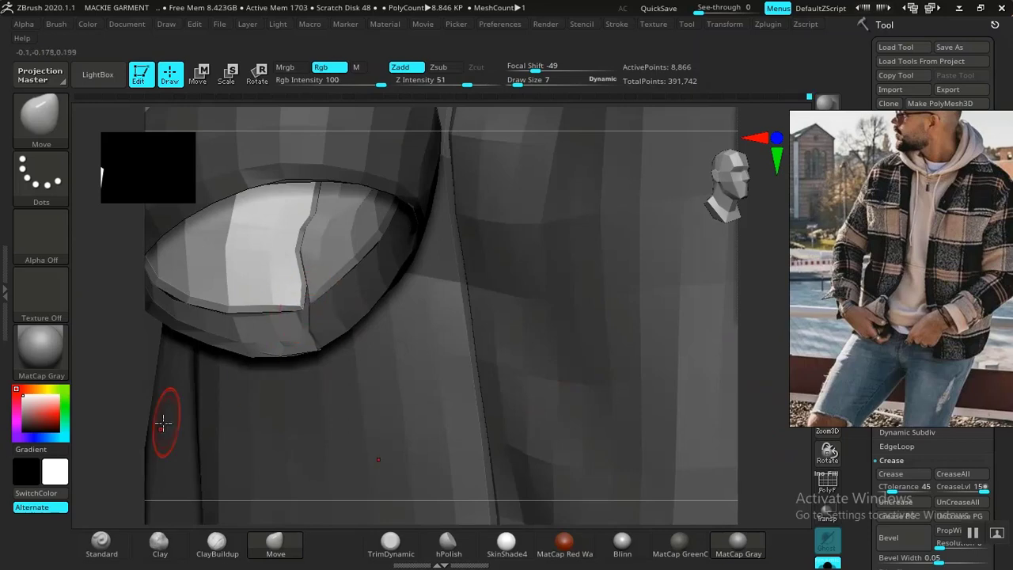
right_click_drag(141, 428, 154, 391, "ctrl")
Invert the mask again and move the cuff's edges together where its seam gapes at the opening.
left_click(153, 371, "ctrl")
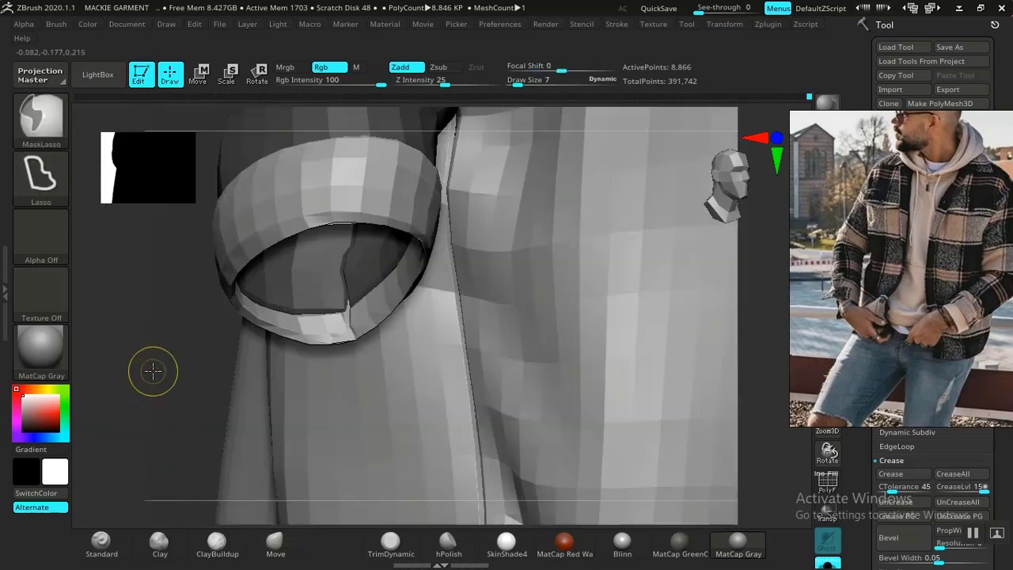
mouse_move(164, 377)
left_mouse_down("alt")
mouse_move(206, 436)
mouse_move(314, 507)
left_mouse_up("alt")
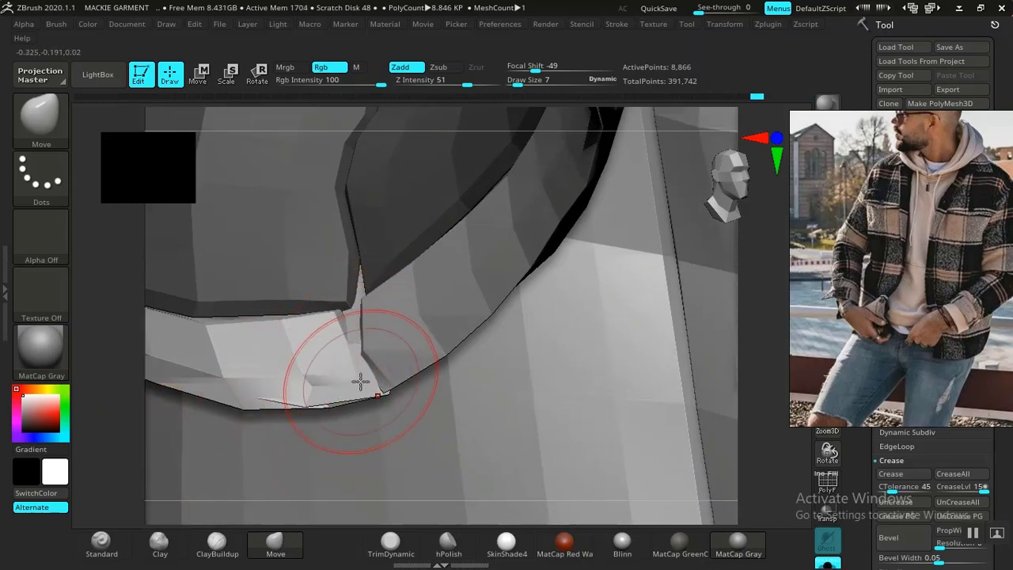
key("f")
mouse_move(251, 372)
left_mouse_down()
mouse_move(444, 388)
mouse_move(420, 376)
mouse_move(237, 373)
left_mouse_up()
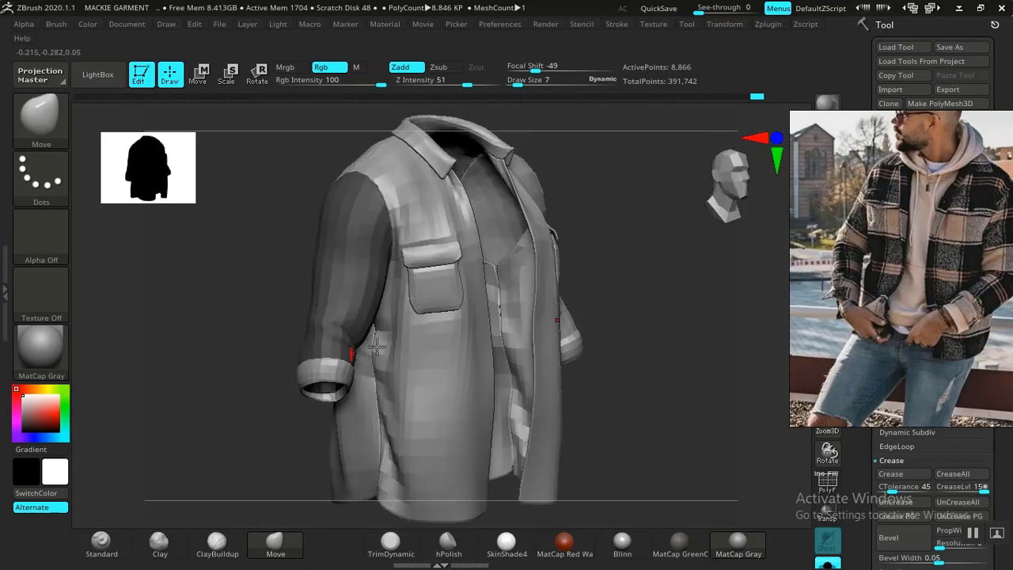
Clear the mask and return the shirt to the higher subdivision level.
left_click_drag(620, 376, 589, 467, "alt")
left_click_drag(613, 339, 595, 372, "ctrl")
left_click_drag(653, 313, 687, 475, "alt")
left_click_drag(756, 372, 715, 517, "alt")
mouse_move(711, 264)
left_mouse_down("alt")
mouse_move(701, 384)
mouse_move(666, 246)
left_mouse_up("alt")
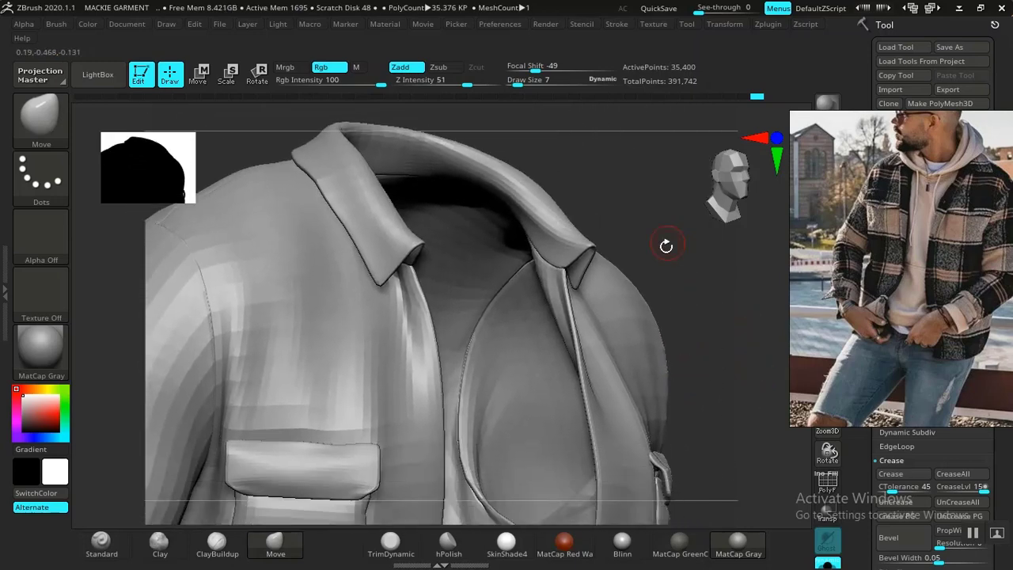
left_click_drag(689, 365, 707, 290, "alt")
mouse_move(733, 374)
left_mouse_down("alt")
mouse_move(727, 274)
mouse_move(680, 359)
left_mouse_up("alt")
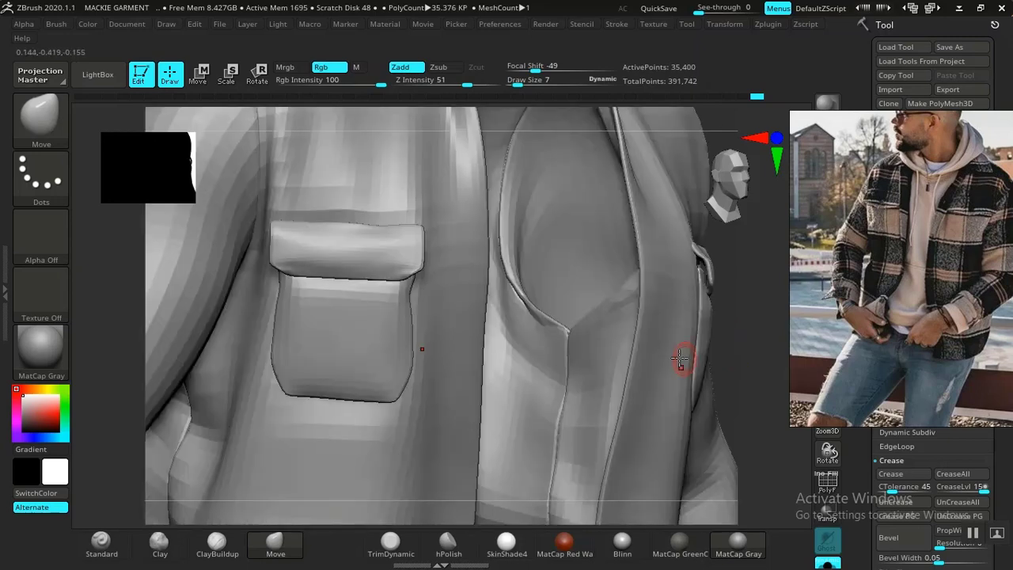
Examine the chest pocket flap in isolation and in place on the shirt front from several angles.
left_click(366, 258, "ctrl+shift")
left_click_drag(579, 335, 507, 336, "alt")
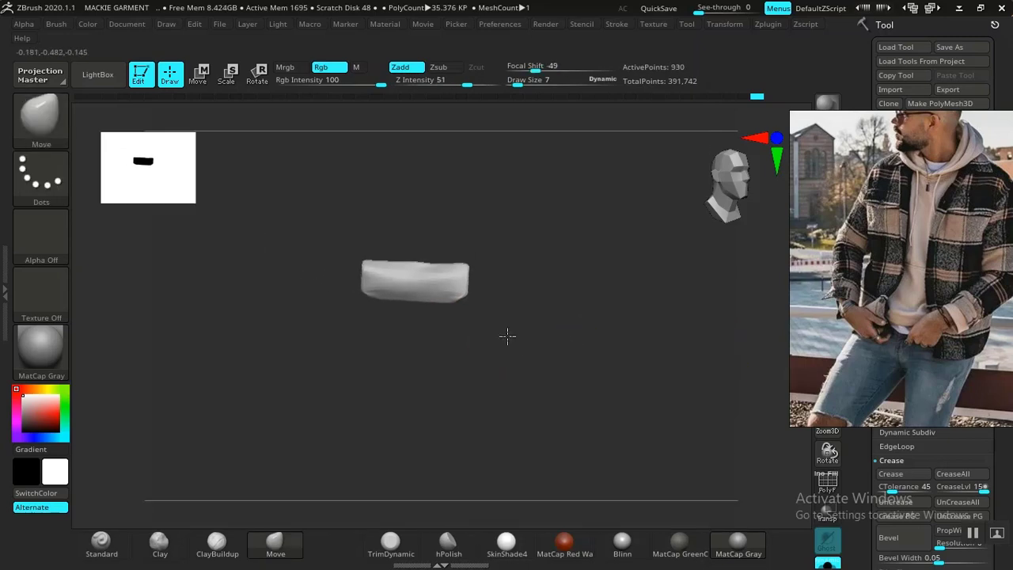
left_click(467, 320, "ctrl+shift")
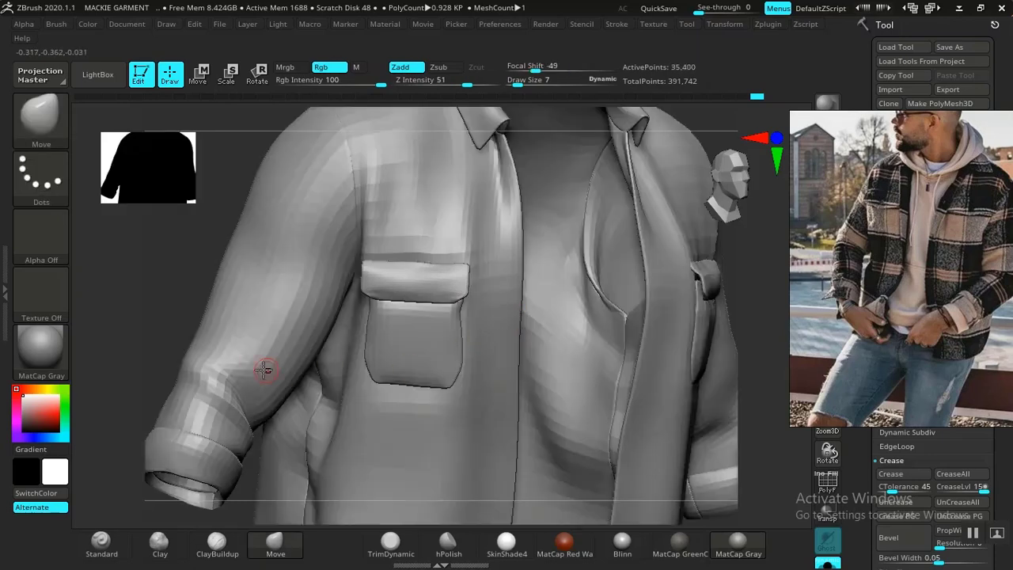
left_click_drag(167, 289, 169, 247, "alt")
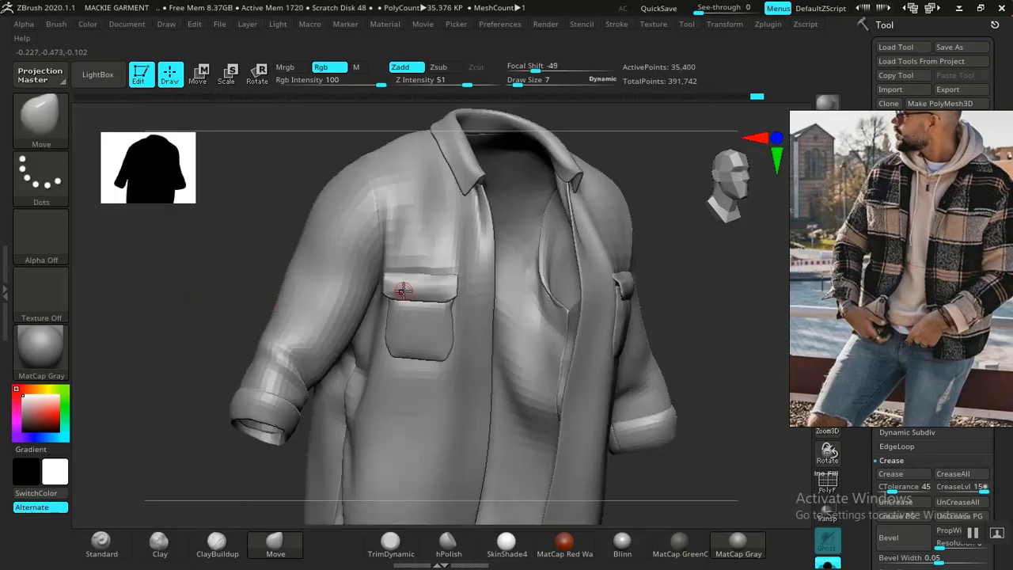
left_click_drag(663, 254, 562, 307, "alt")
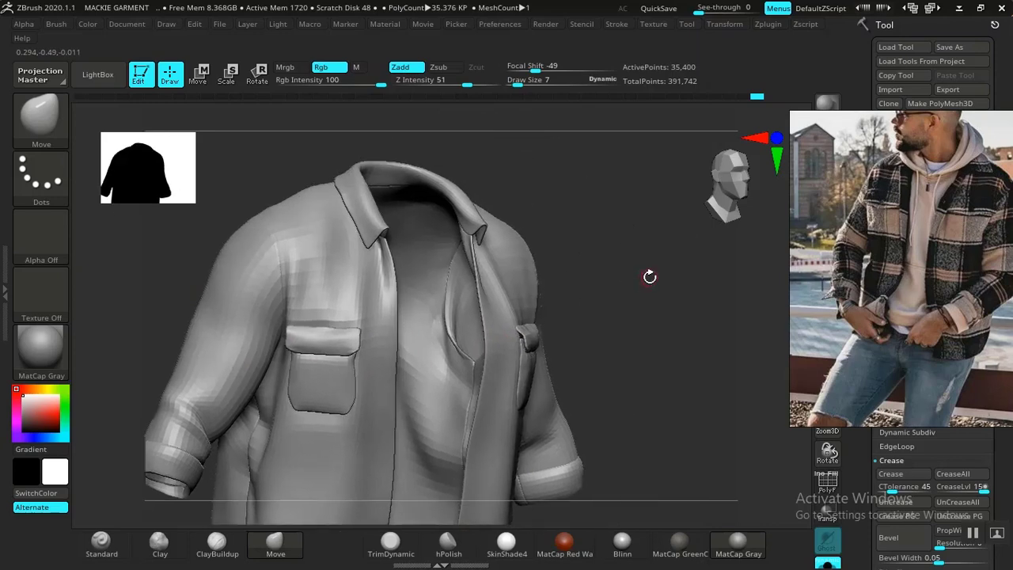
left_click_drag(649, 276, 554, 309)
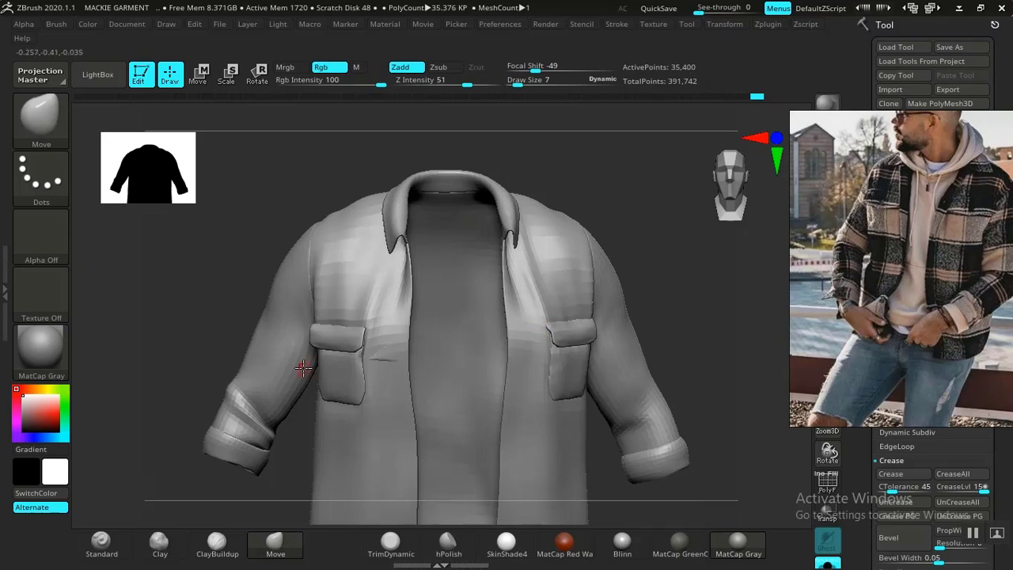
left_click_drag(228, 287, 529, 307)
left_click_drag(616, 296, 708, 427, "alt")
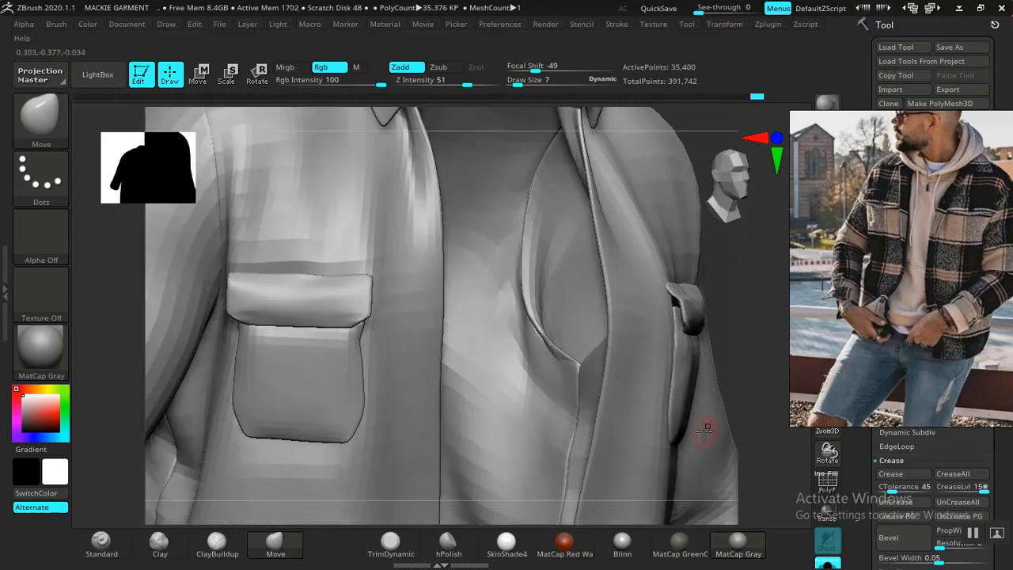
left_click(333, 307, "ctrl+shift")
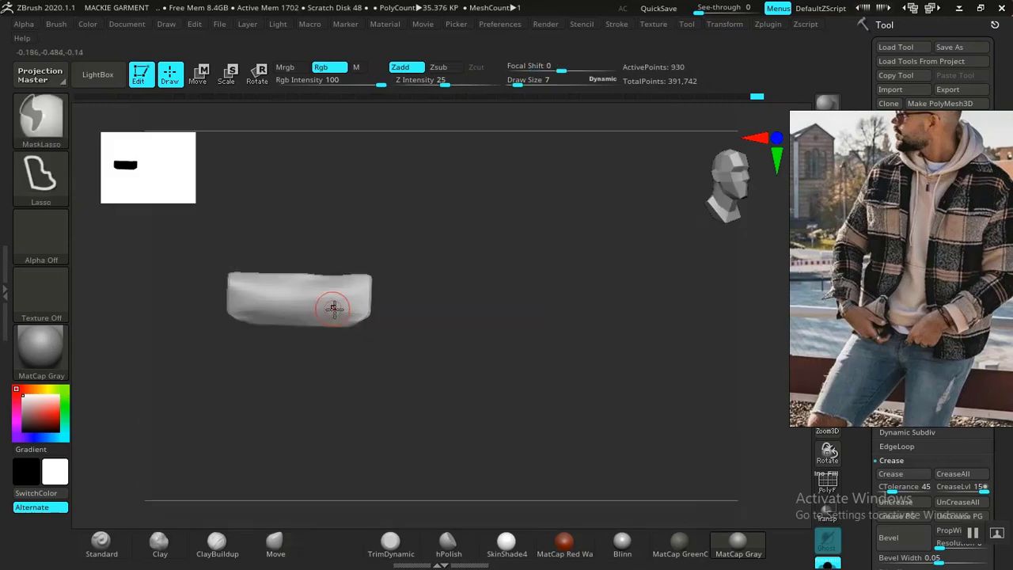
left_click_drag(475, 329, 524, 388, "alt")
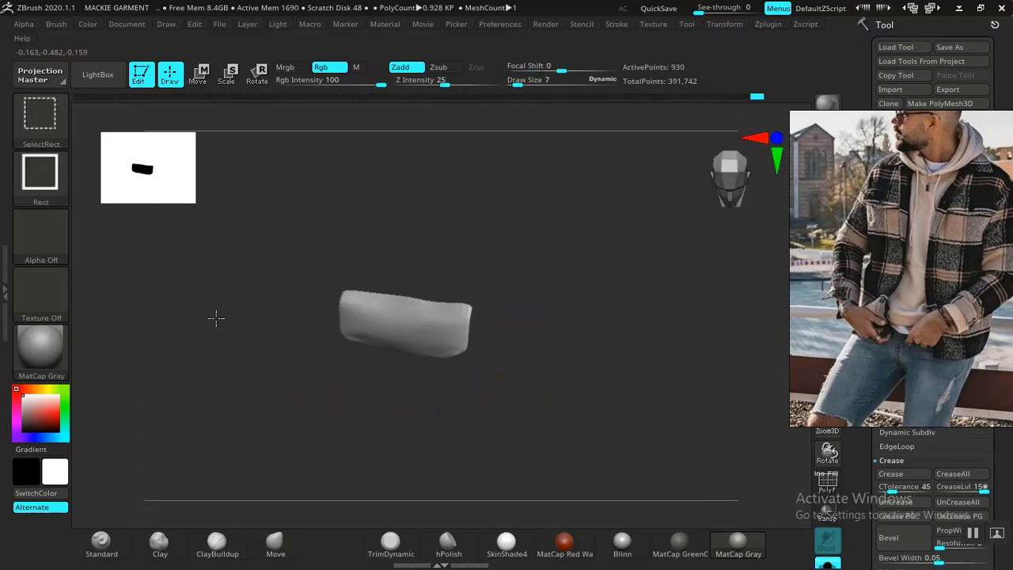
left_click(299, 349, "ctrl+shift")
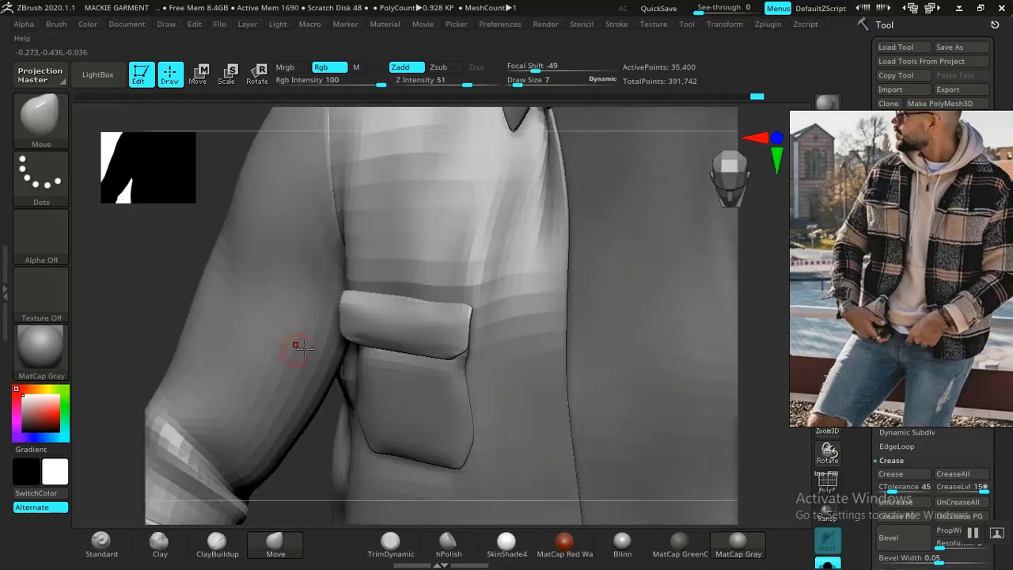
Mask everything except the chest pocket flap, with all shirt parts shown, and place the Move gizmo on the flap.
left_click(384, 319, "ctrl")
left_click(394, 326, "ctrl+shift")
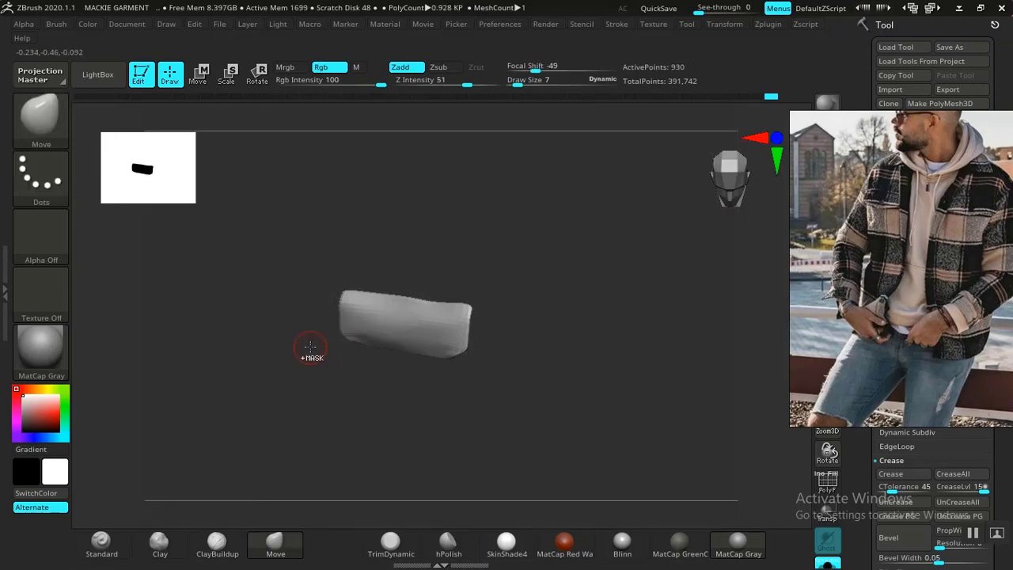
key("ctrl")
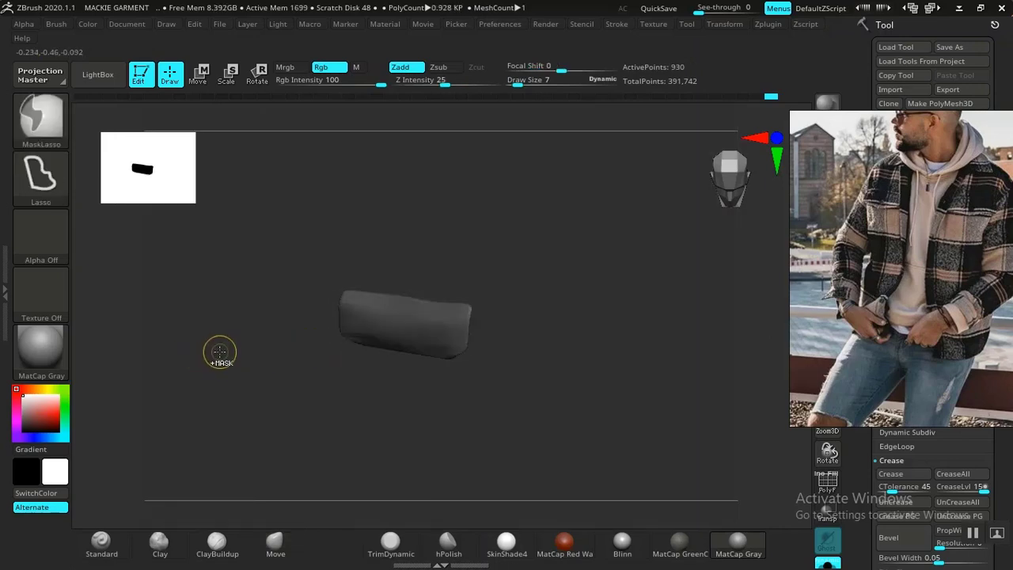
left_click(194, 352, "ctrl+shift")
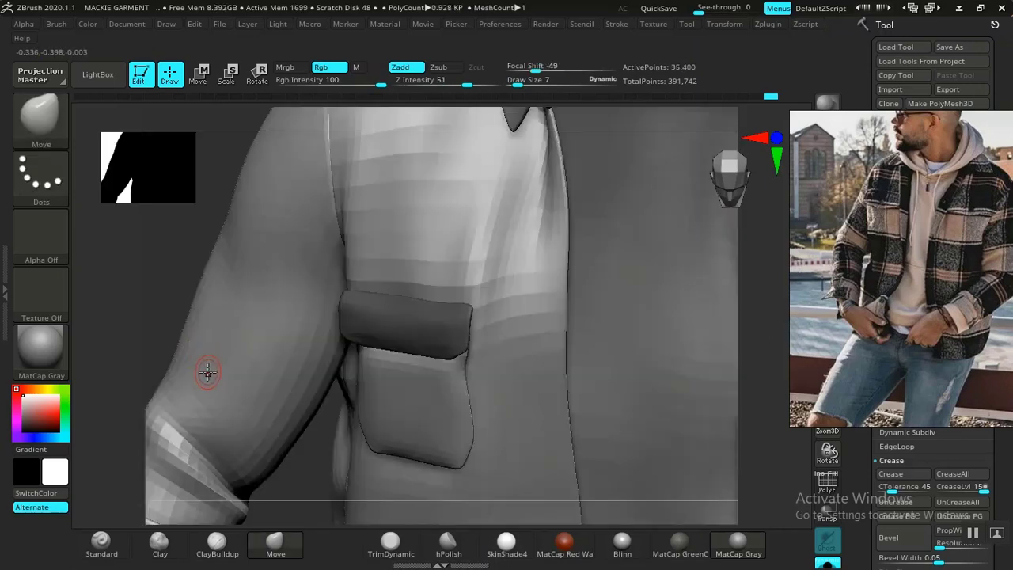
left_click(159, 295, "ctrl")
key("w")
left_click(393, 330)
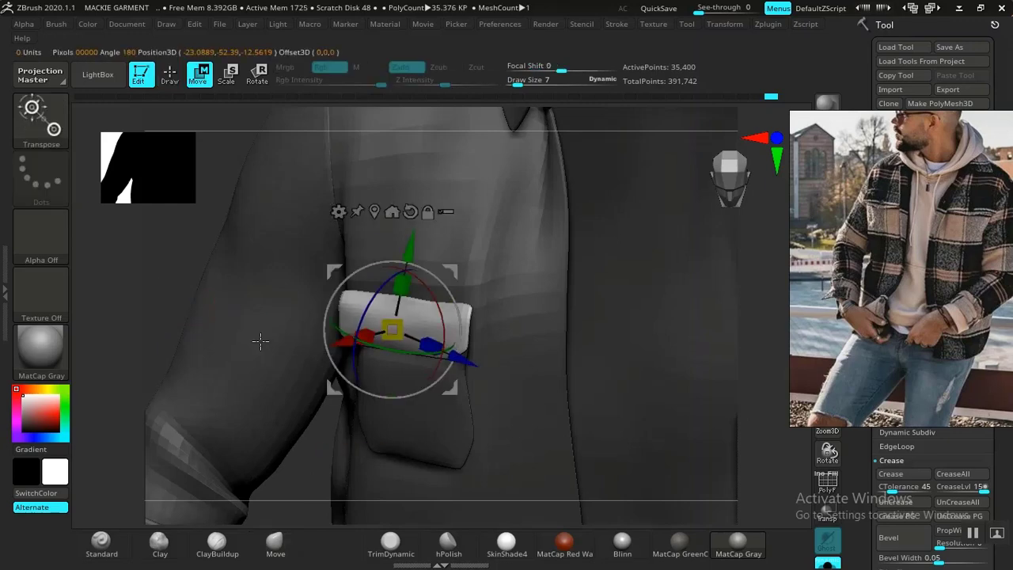
Move the unmasked chest pocket flap closer to the shirt front with the gizmo and return to the Move brush.
left_click_drag(156, 297, 403, 502)
left_click_drag(348, 460, 324, 506, "alt")
left_click_drag(319, 387, 334, 379)
left_click_drag(245, 445, 250, 377)
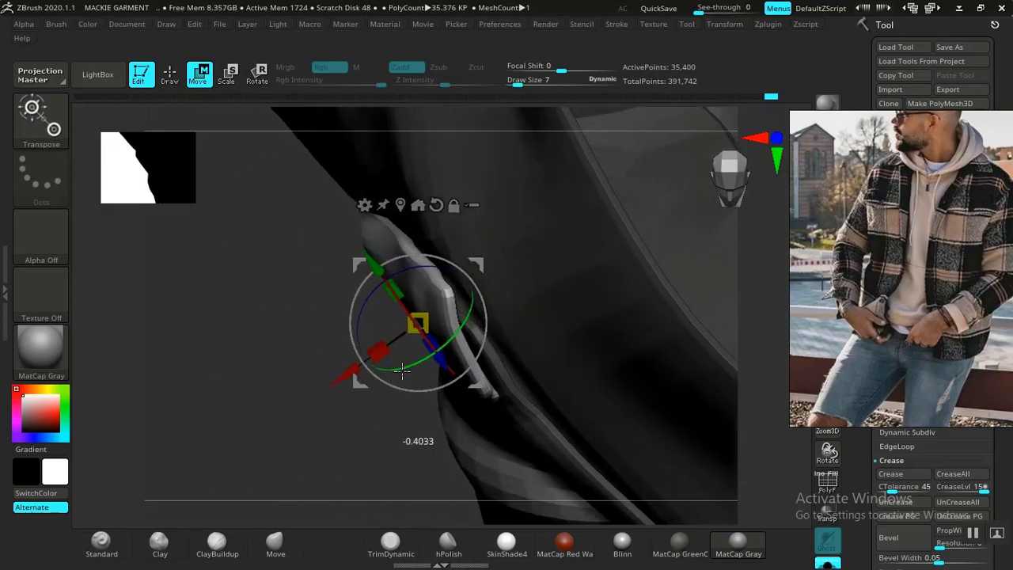
mouse_move(331, 379)
left_mouse_down()
mouse_move(299, 372)
mouse_move(351, 325)
mouse_move(406, 321)
left_mouse_up()
key("q")
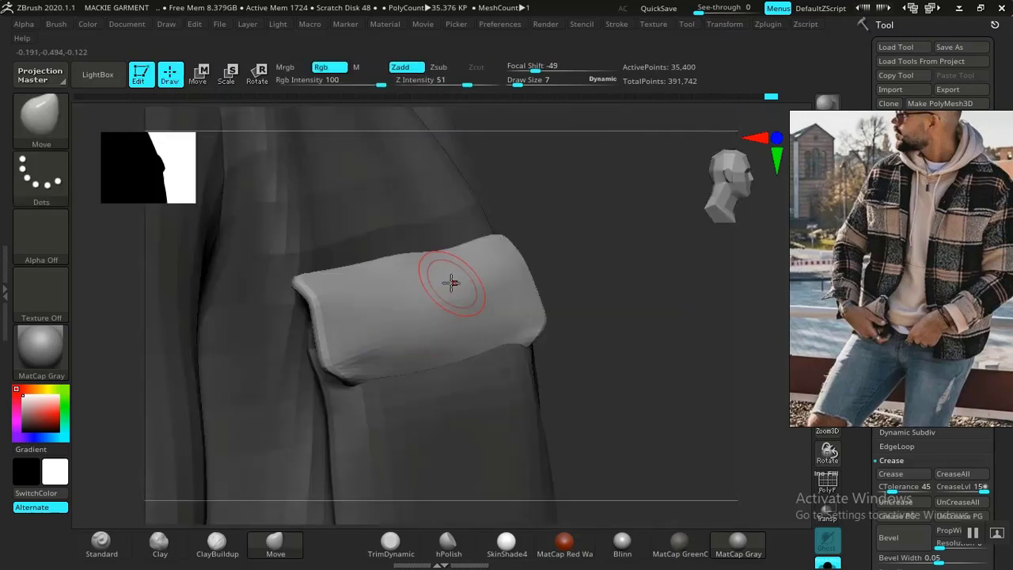
left_click_drag(663, 274, 571, 302)
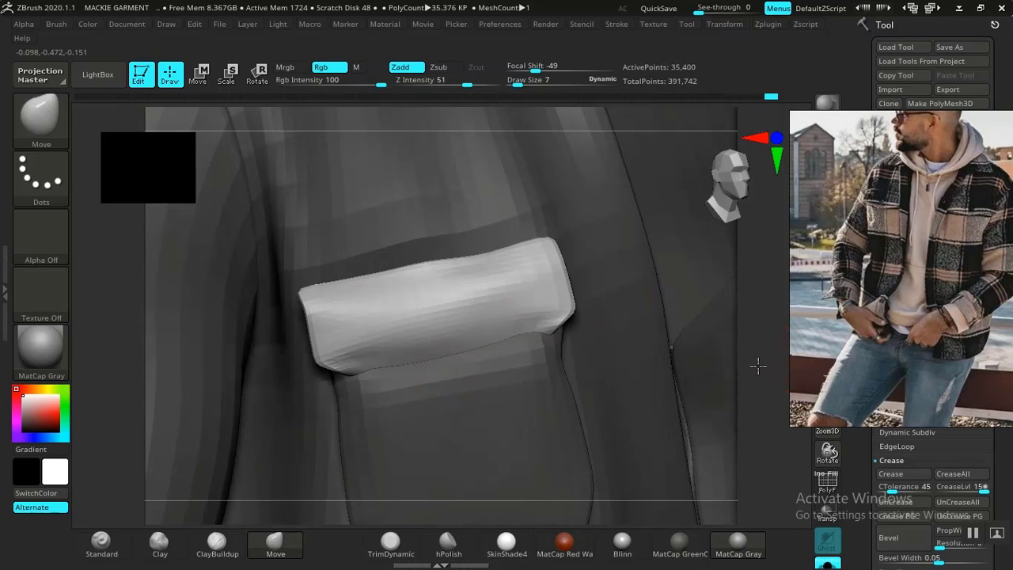
left_click_drag(759, 366, 668, 349, "alt")
left_click_drag(690, 383, 667, 394)
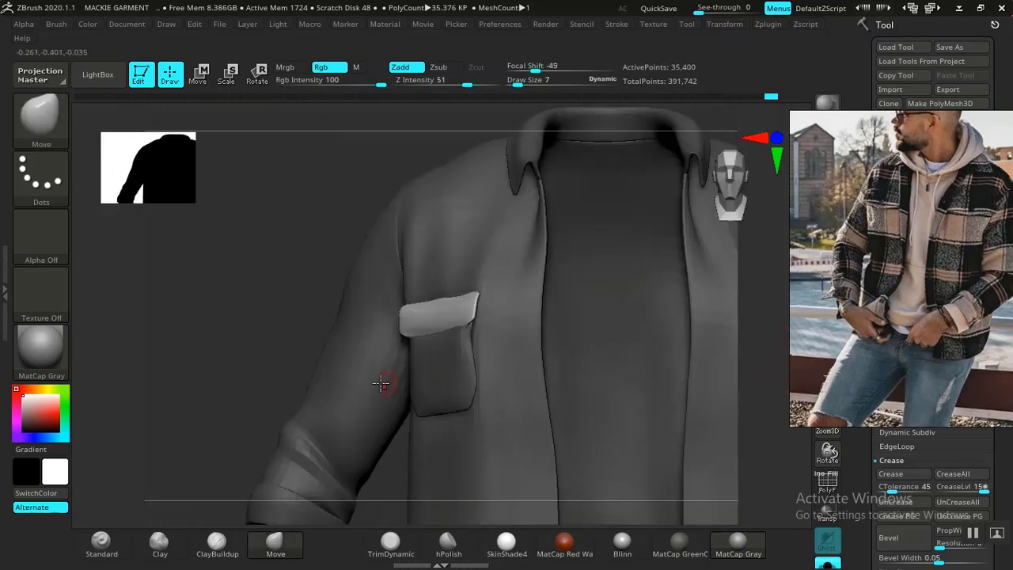
left_click_drag(266, 329, 353, 358)
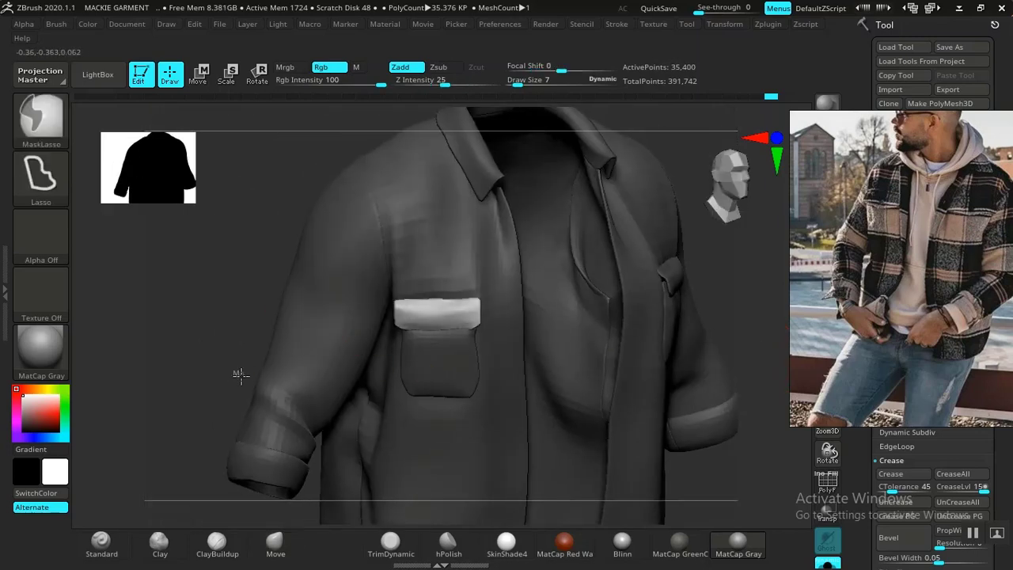
Mask the lower part of the pocket flap with a softened lasso mask and raise the shirt one subdivision level.
mouse_move(238, 373)
left_mouse_down("ctrl")
mouse_move(515, 350)
mouse_move(515, 318)
left_mouse_up("ctrl")
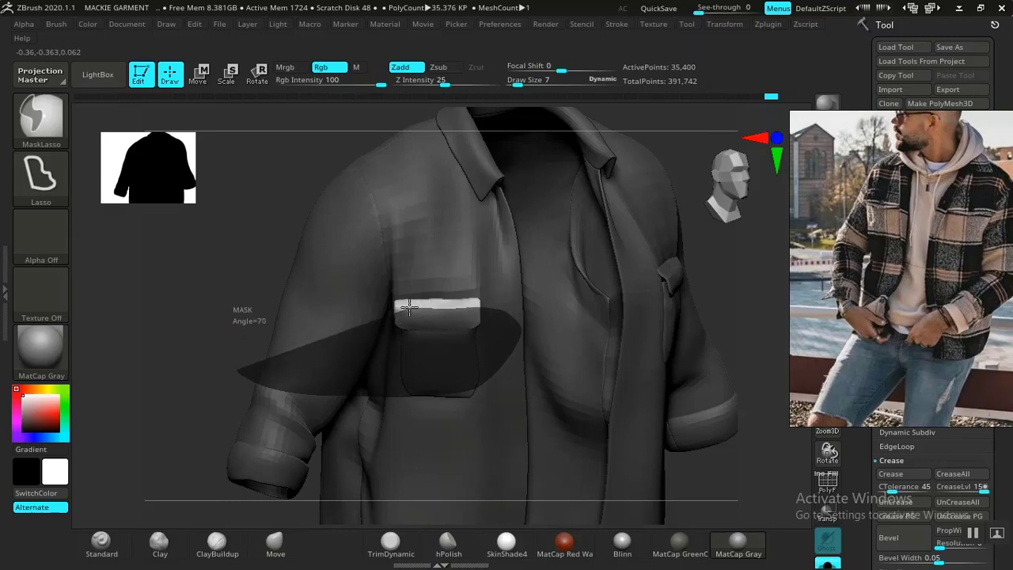
left_click_drag(361, 313, 355, 317, "ctrl")
mouse_move(208, 377)
left_mouse_down("alt")
mouse_move(285, 436)
mouse_move(360, 532)
left_mouse_up("alt")
key("d")
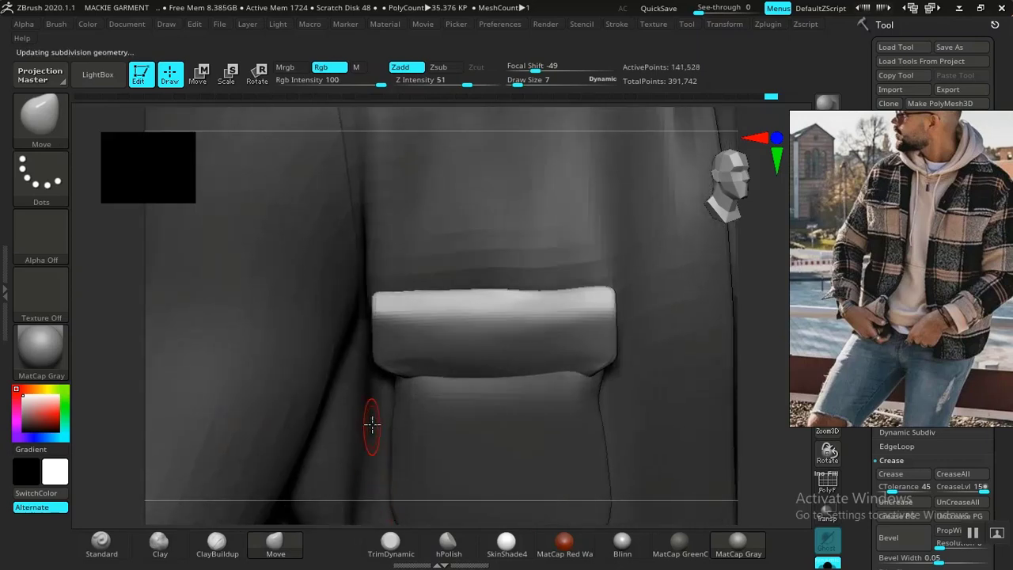
mouse_move(332, 414)
left_mouse_down("ctrl")
mouse_move(656, 403)
mouse_move(663, 328)
mouse_move(604, 307)
mouse_move(533, 301)
mouse_move(407, 302)
mouse_move(345, 315)
mouse_move(331, 407)
left_mouse_up("ctrl")
Push the flap's unmasked upper edge toward the shirt front using the Move brush at draw size 20.
left_click_drag(749, 399, 713, 489)
key("space")
left_click_drag(592, 323, 597, 321)
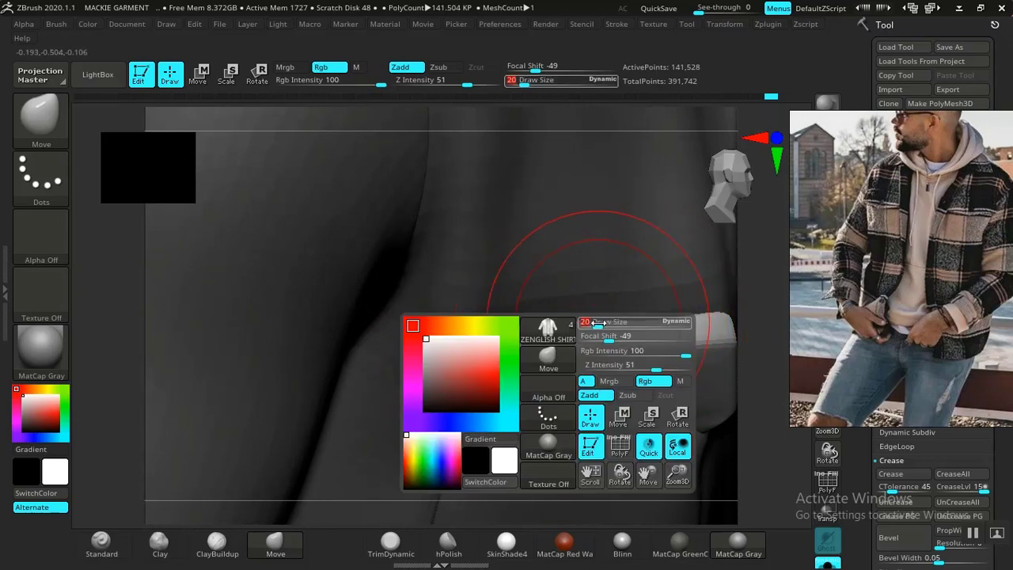
left_click_drag(747, 432, 551, 449, "alt")
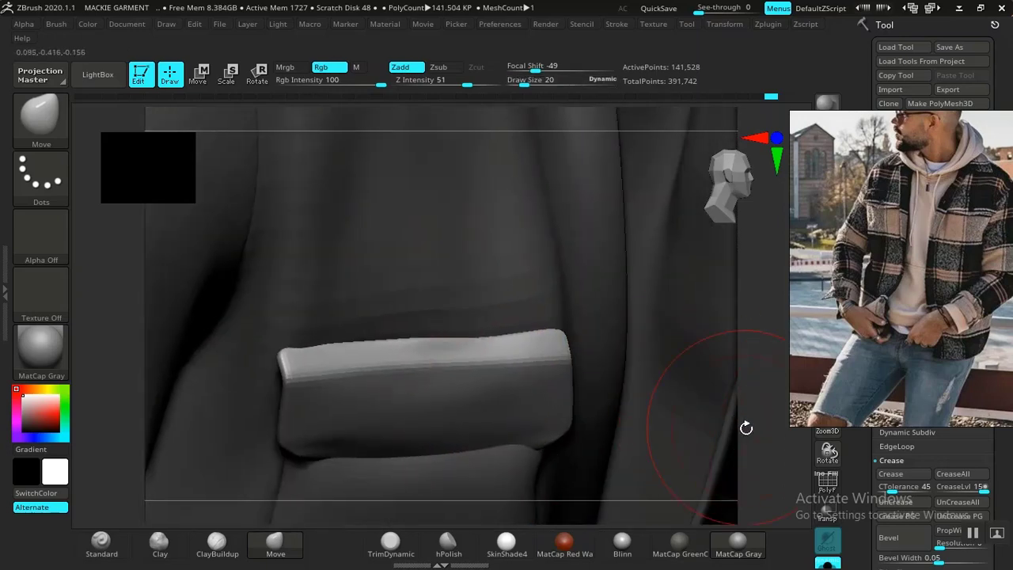
left_click_drag(746, 428, 791, 480)
left_click_drag(747, 430, 420, 291, "alt")
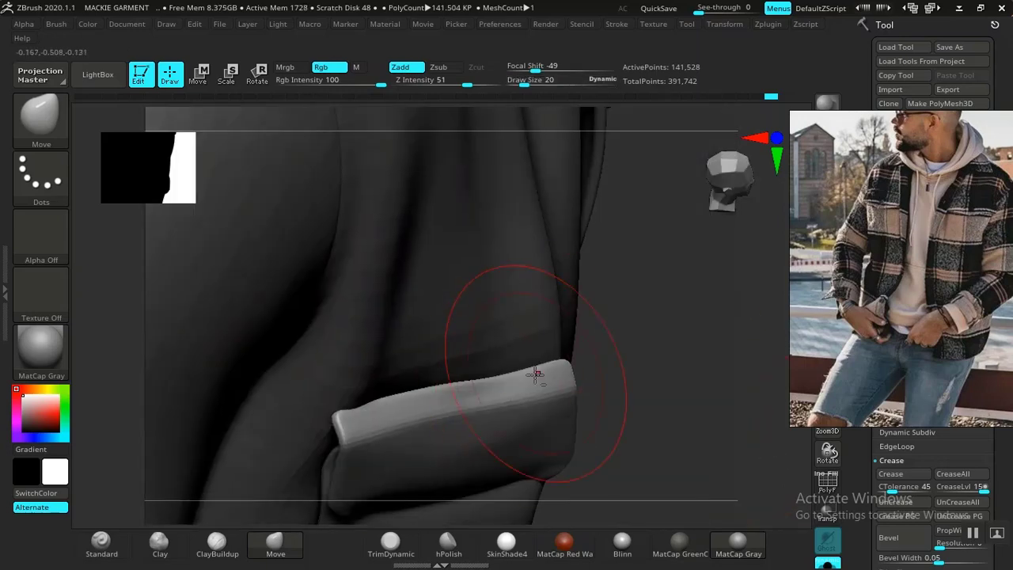
left_click_drag(369, 416, 360, 421)
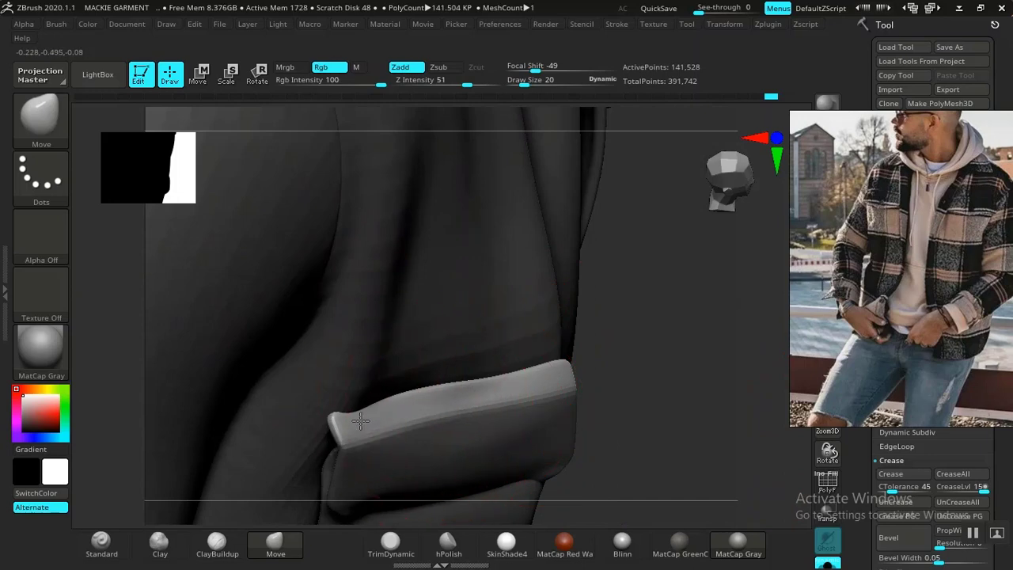
left_click_drag(675, 397, 432, 414)
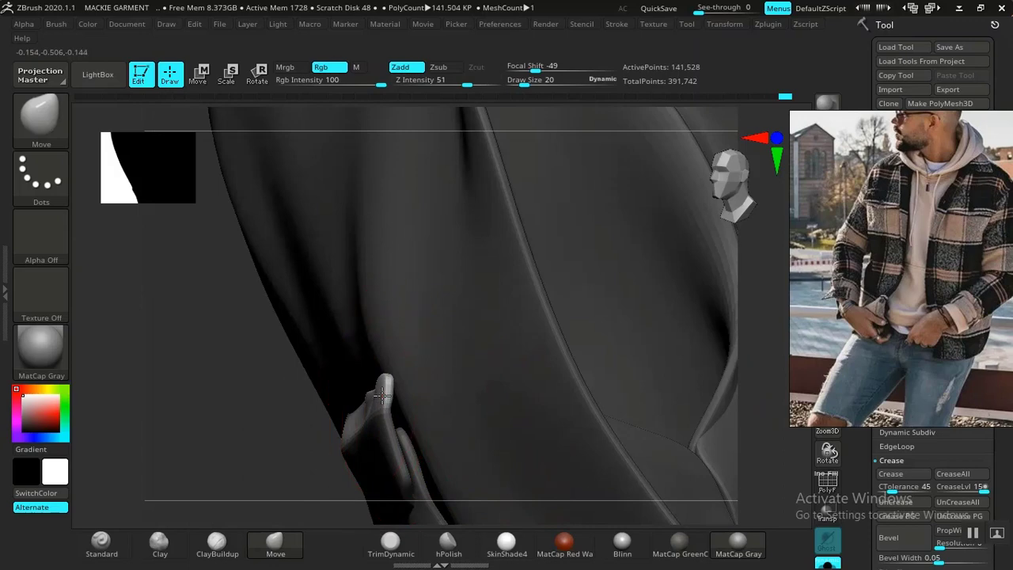
mouse_move(202, 440)
left_mouse_down()
mouse_move(312, 443)
mouse_move(229, 450)
mouse_move(218, 417)
left_mouse_up()
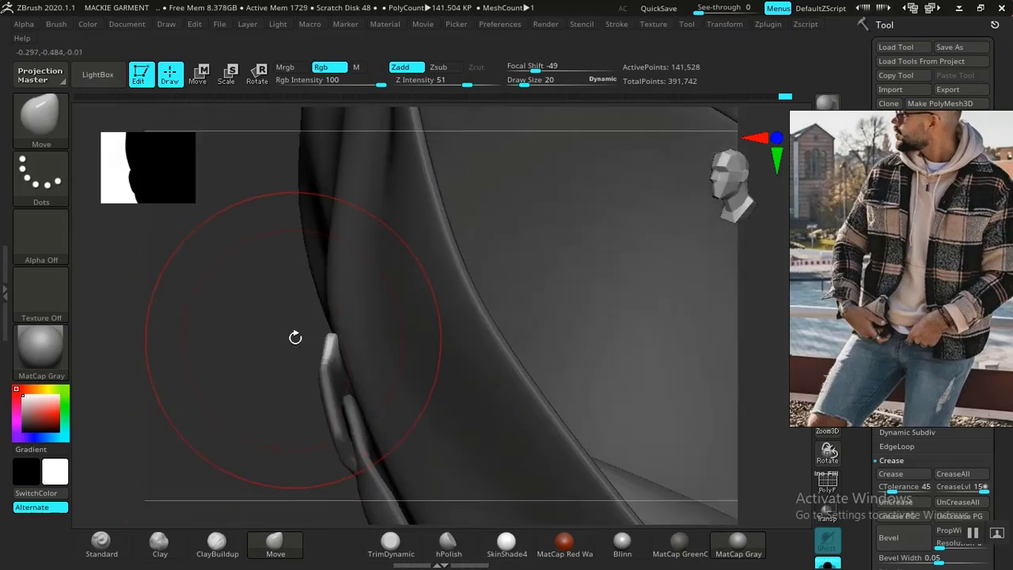
Reshape the ends of the flap's upper edge against the shirt with the Move brush at draw size 4.
key("space")
left_click_drag(324, 315, 315, 317)
left_click_drag(294, 402, 330, 430)
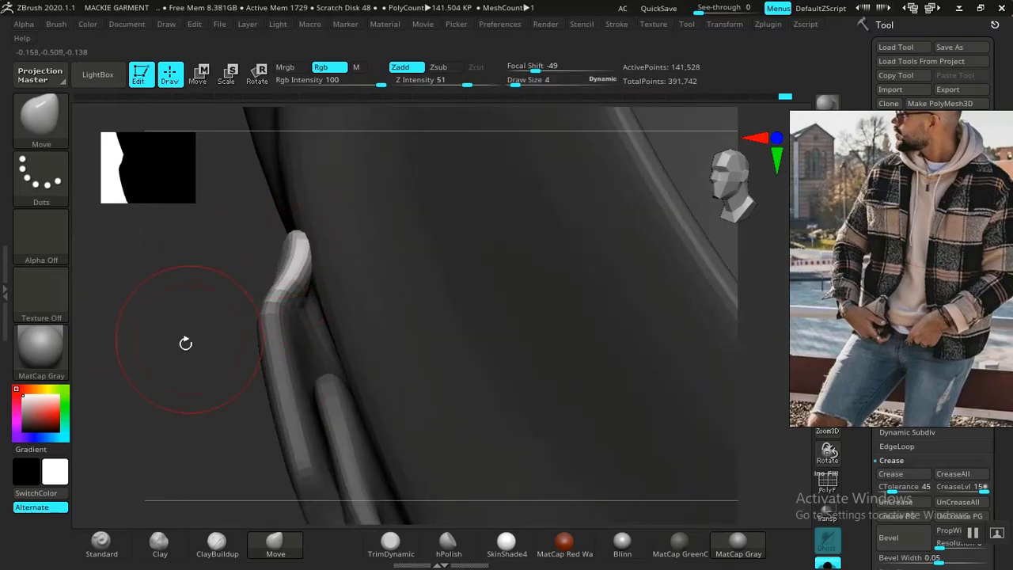
mouse_move(186, 343)
left_mouse_down()
mouse_move(283, 330)
mouse_move(319, 301)
mouse_move(328, 273)
left_mouse_up()
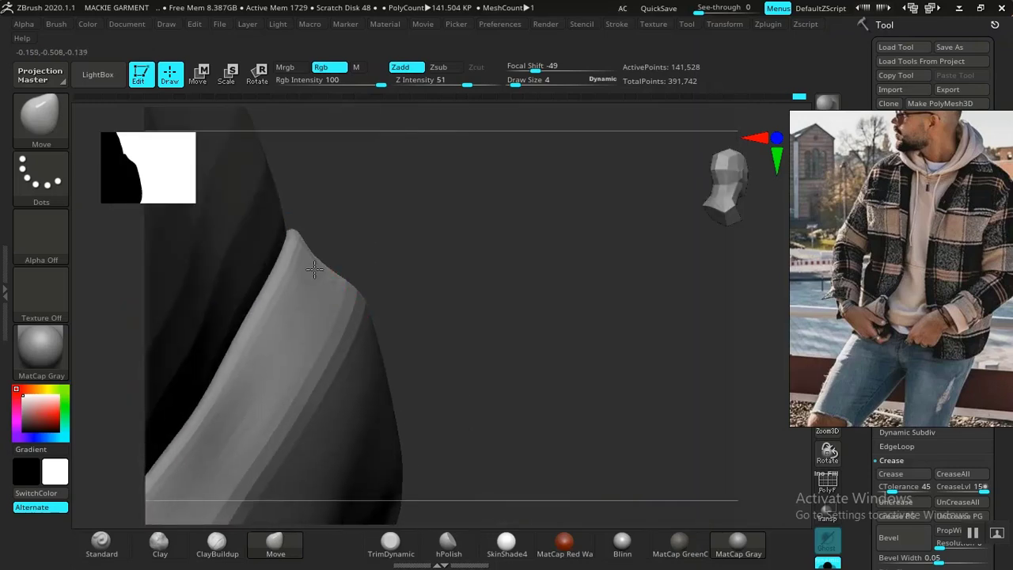
left_click_drag(389, 318, 546, 227)
left_click_drag(579, 295, 608, 494)
mouse_move(570, 295)
left_mouse_down("alt")
mouse_move(622, 369)
mouse_move(660, 453)
left_mouse_up("alt")
mouse_move(422, 295)
left_mouse_down()
mouse_move(406, 295)
mouse_move(404, 281)
left_mouse_up()
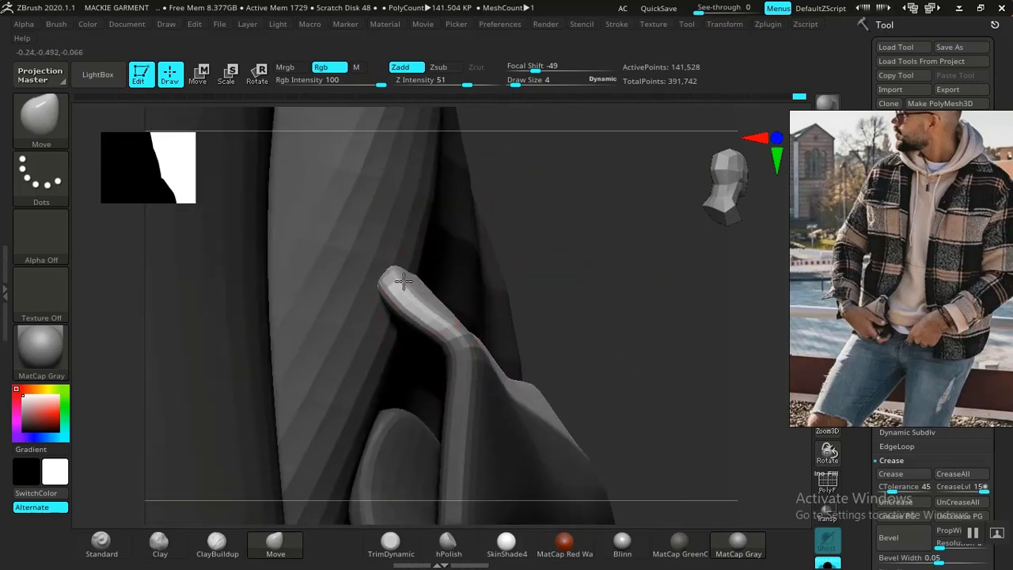
Clear the mask and check how the pocket flap sits on the shirt from the front and side.
left_click_drag(674, 366, 616, 340)
left_click_drag(641, 372, 642, 392)
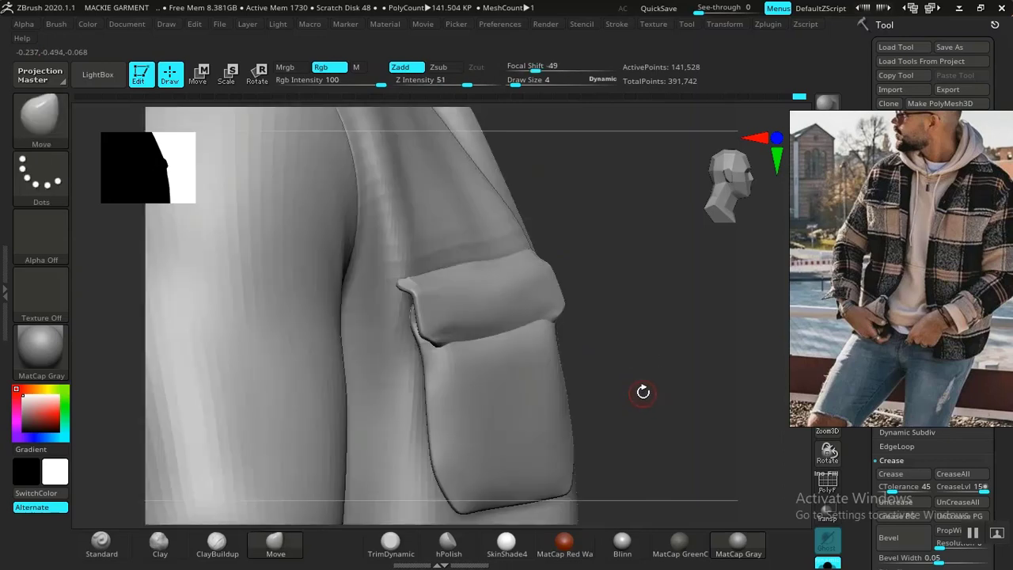
mouse_move(675, 432)
left_mouse_down()
mouse_move(713, 399)
mouse_move(728, 348)
mouse_move(721, 352)
left_mouse_up()
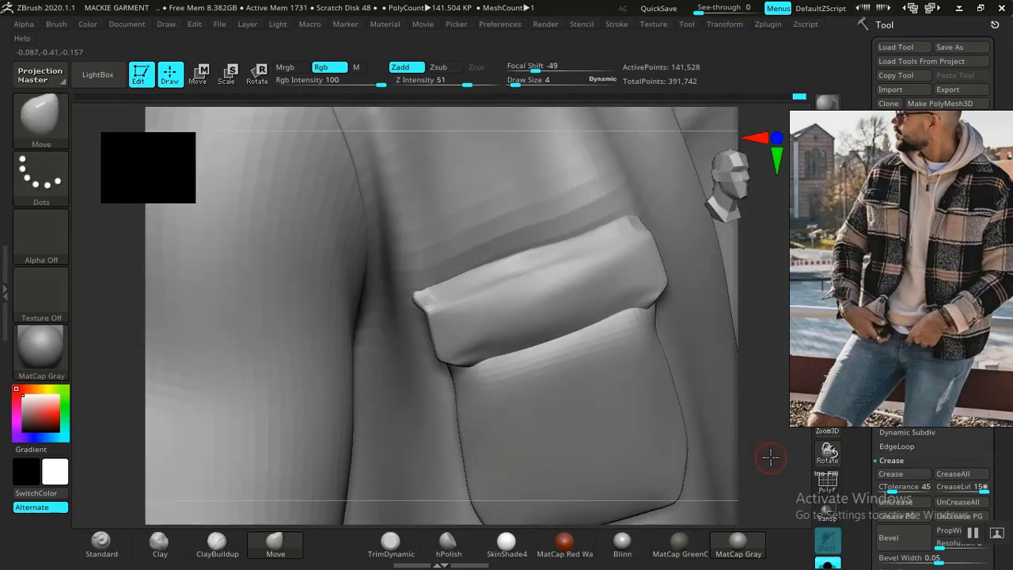
left_click_drag(772, 458, 596, 406, "alt")
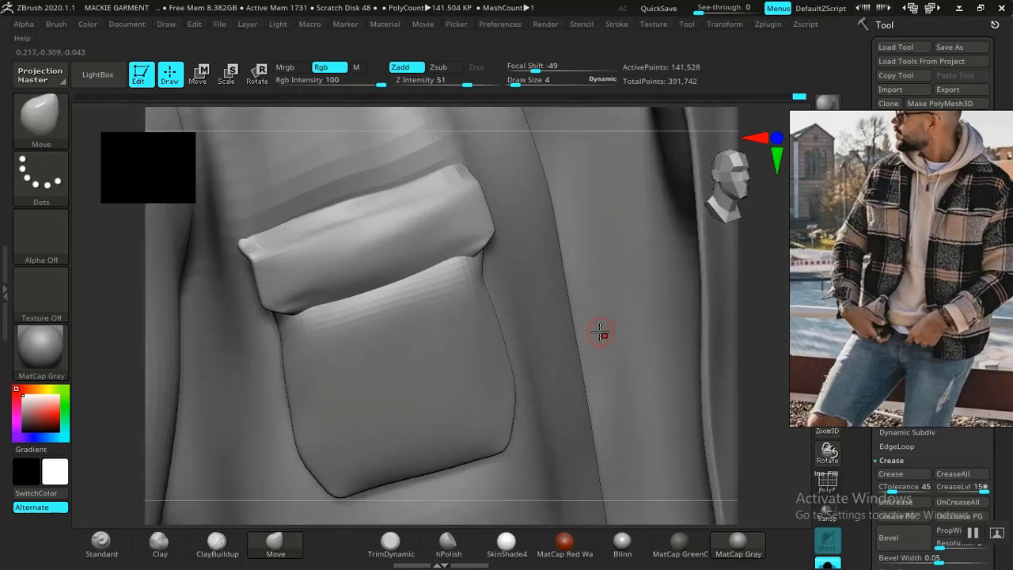
left_click_drag(756, 369, 641, 412, "alt")
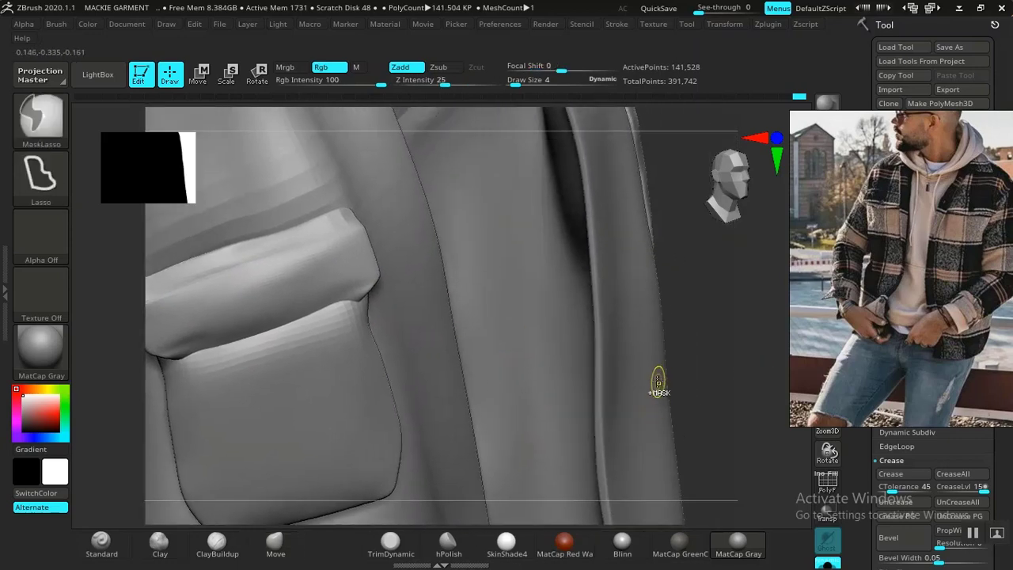
left_click(669, 376, "ctrl")
left_click(714, 344, "ctrl")
left_click_drag(709, 340, 773, 336)
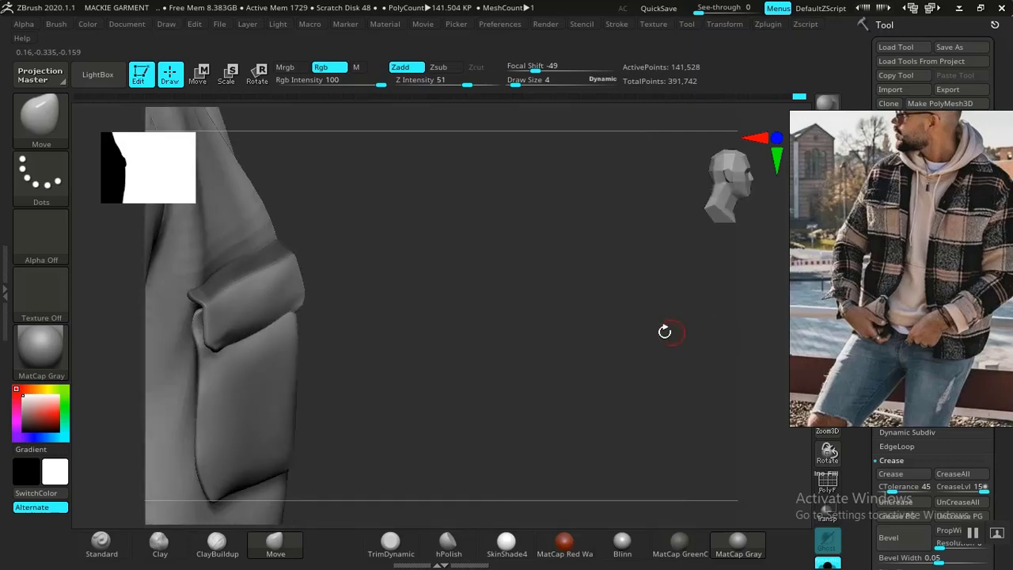
mouse_move(490, 332)
left_mouse_down("alt")
mouse_move(640, 325)
mouse_move(658, 423)
mouse_move(672, 393)
mouse_move(650, 348)
left_mouse_up("alt")
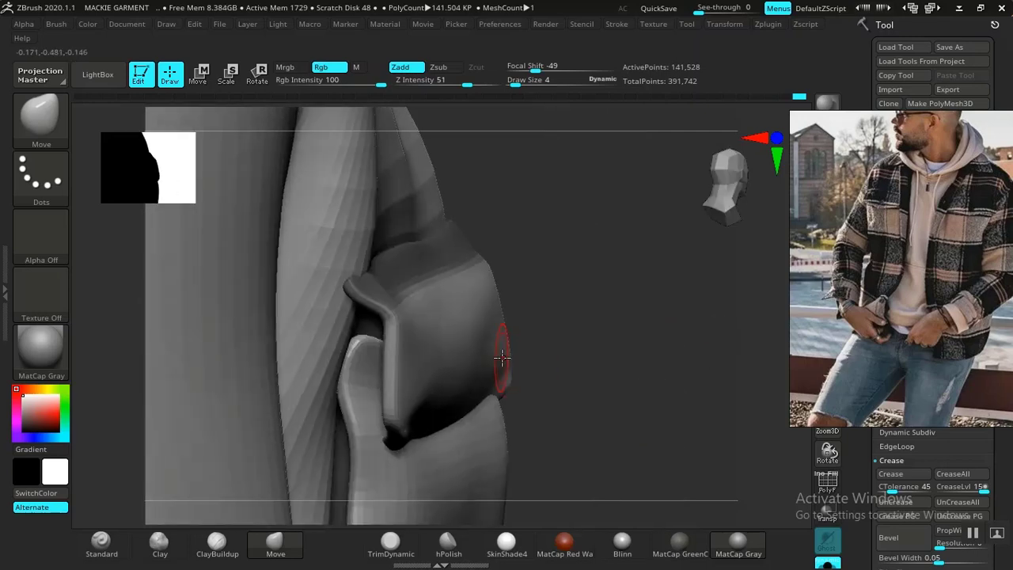
Set the Move brush's draw size to 13, clear any remaining mask and isolate the chest pocket flap.
key("space")
left_click_drag(510, 347, 509, 346)
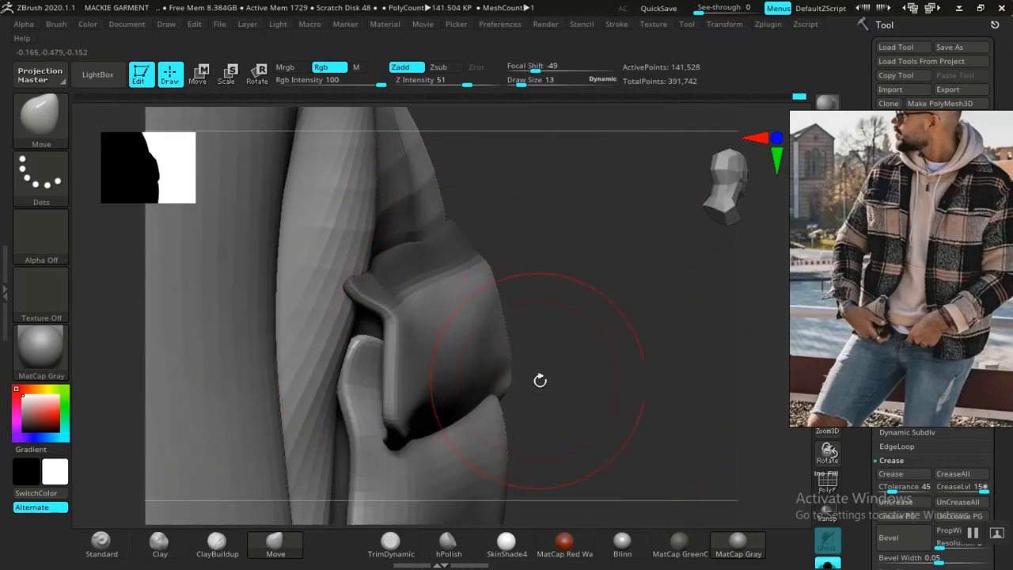
left_click_drag(543, 396, 535, 395)
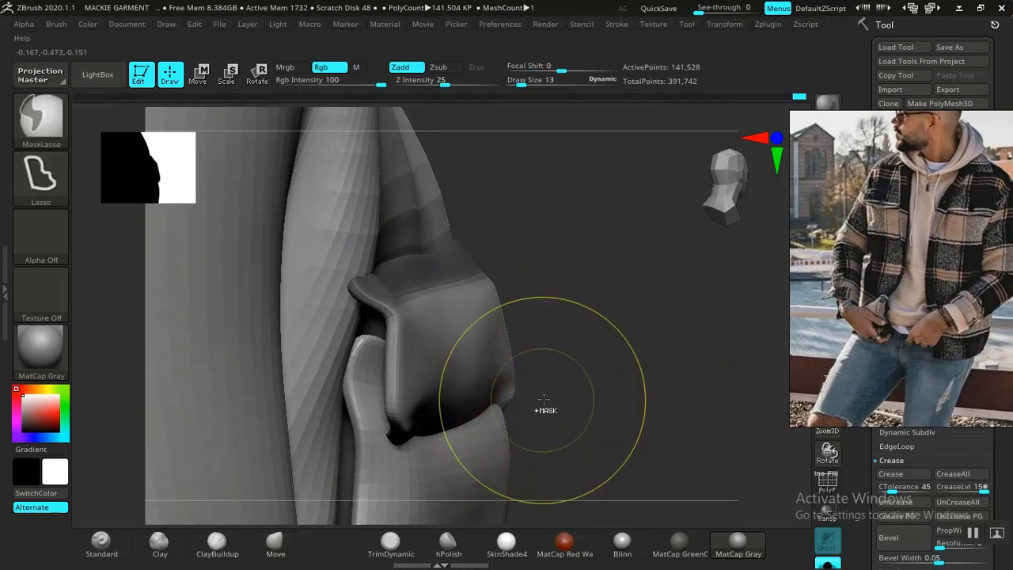
left_click_drag(629, 373, 584, 391, "ctrl")
left_click(479, 355, "ctrl+shift")
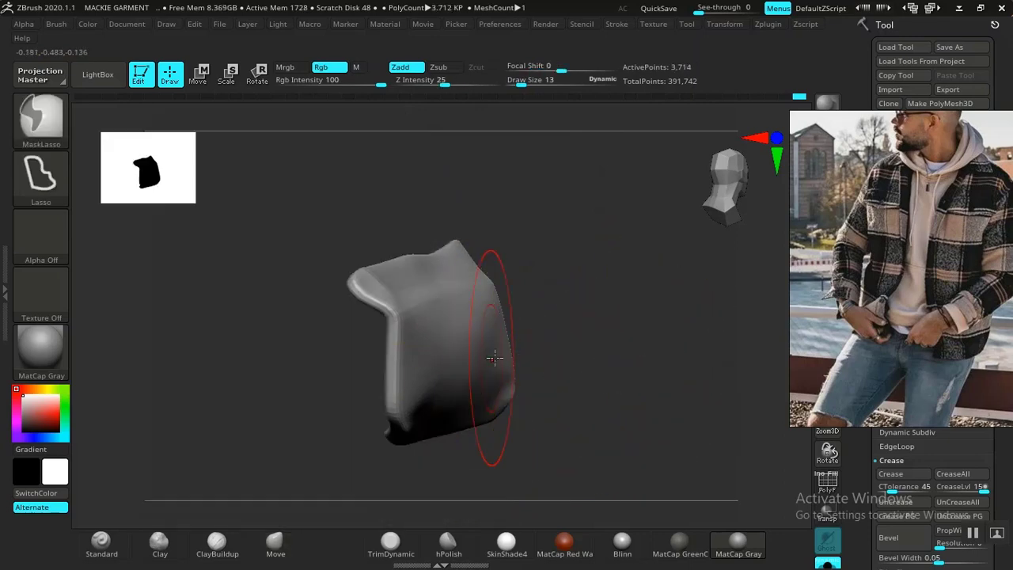
Unhide the rest of the shirt with only the pocket flap unmasked, and adjust the flap's lower edge with the Move brush.
left_click(633, 342, "ctrl")
left_click(637, 339, "ctrl+shift")
left_click(640, 334, "ctrl")
left_click_drag(488, 412, 484, 416)
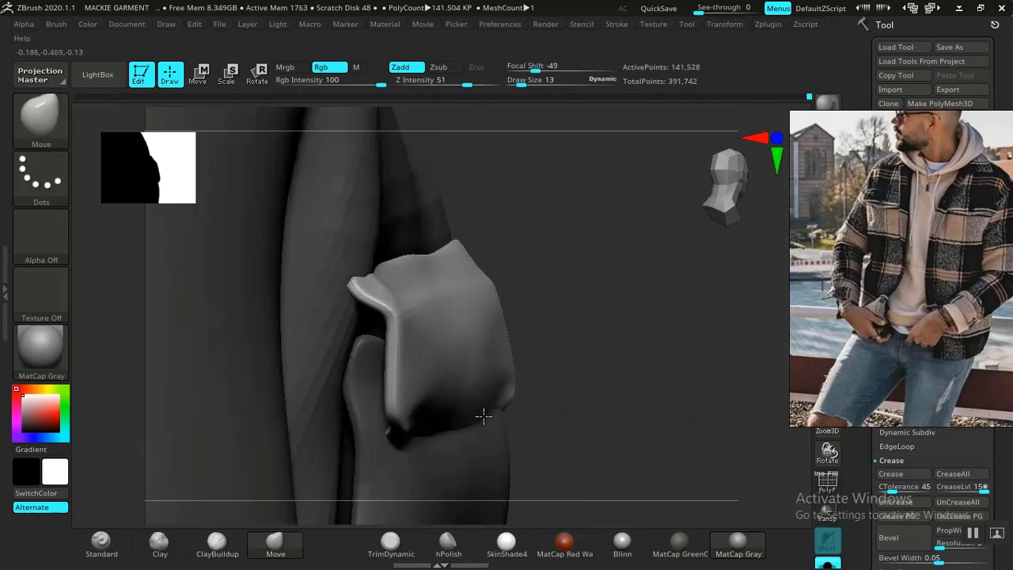
Reshape the pocket flap so it follows the shirt's chest, using the Move brush at draw sizes 34 and 16.
left_click_drag(662, 344, 631, 219)
key("space")
left_click_drag(411, 346, 420, 345)
left_click_drag(384, 373, 390, 360)
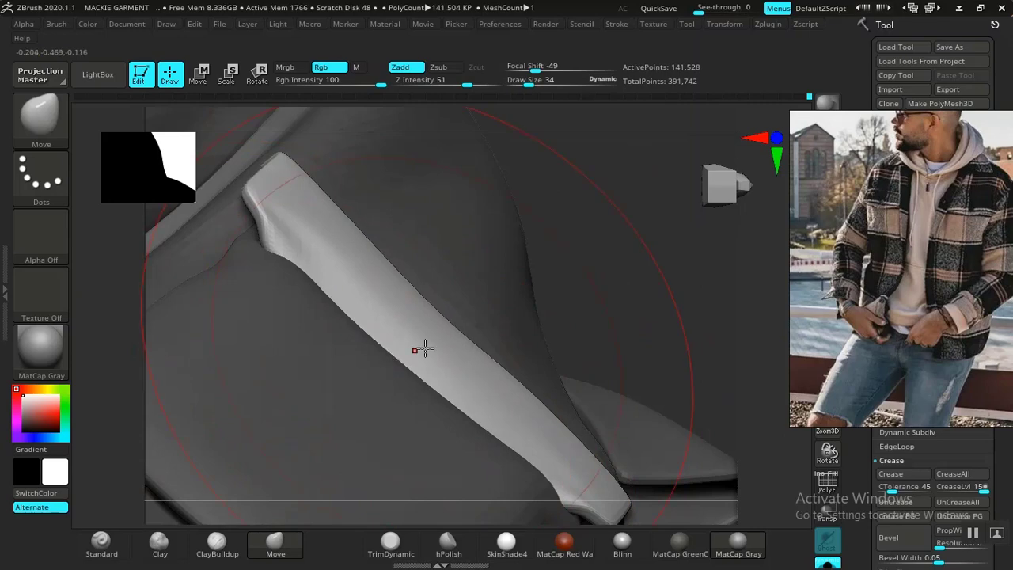
mouse_move(605, 274)
left_mouse_down()
mouse_move(600, 251)
mouse_move(579, 252)
left_mouse_up()
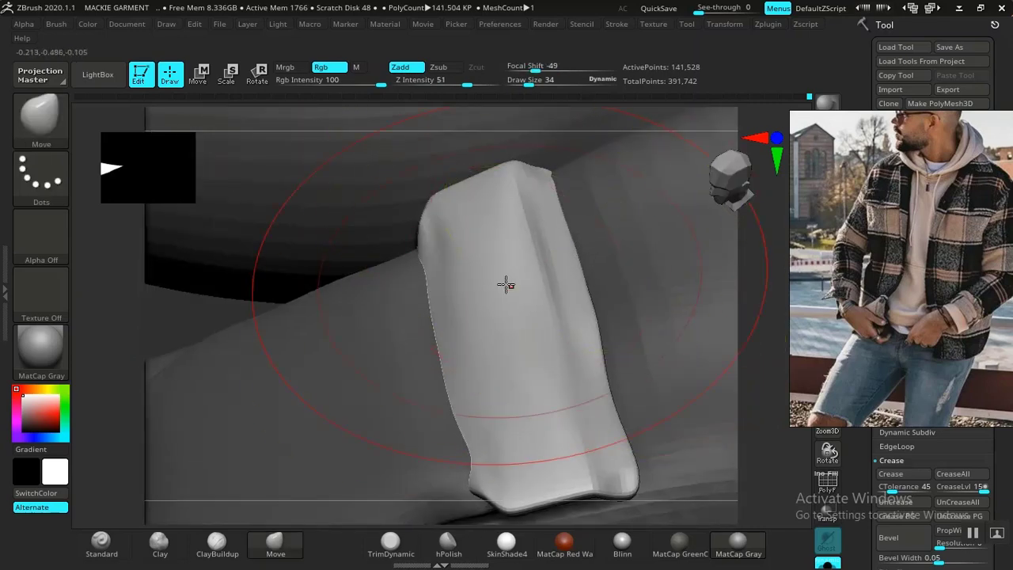
key("space")
left_click_drag(430, 322, 420, 323)
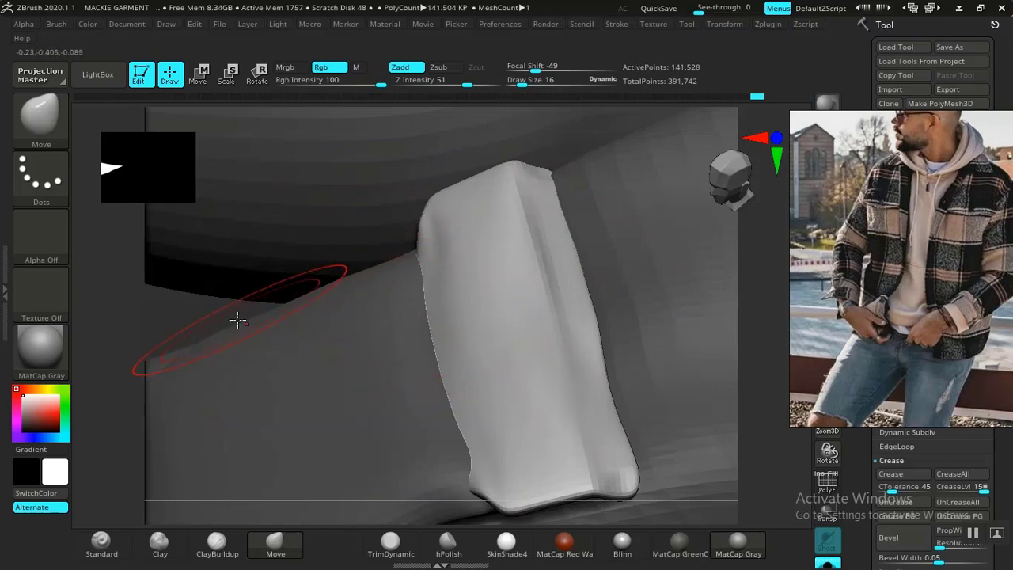
Clear the flap's mask, then mask the whole shirt except the pocket body below the flap.
right_click_drag(237, 320, 380, 330)
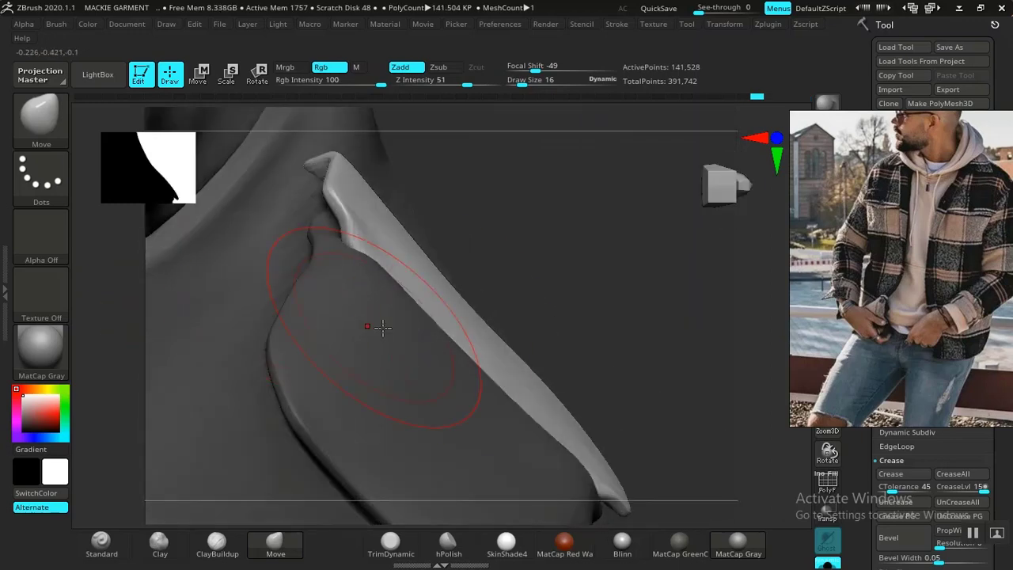
left_click(594, 291, "ctrl")
right_click_drag(647, 299, 619, 279, "ctrl")
left_click_drag(618, 279, 615, 335, "ctrl")
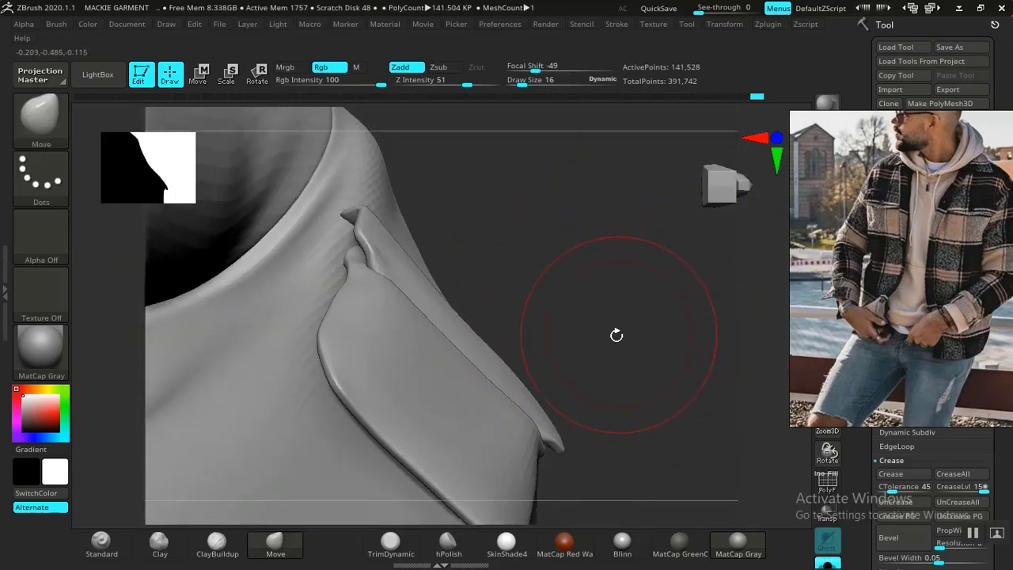
left_click(437, 416, "ctrl+shift")
left_click(653, 334, "ctrl")
left_click(657, 335, "ctrl+shift")
left_click(668, 335, "ctrl")
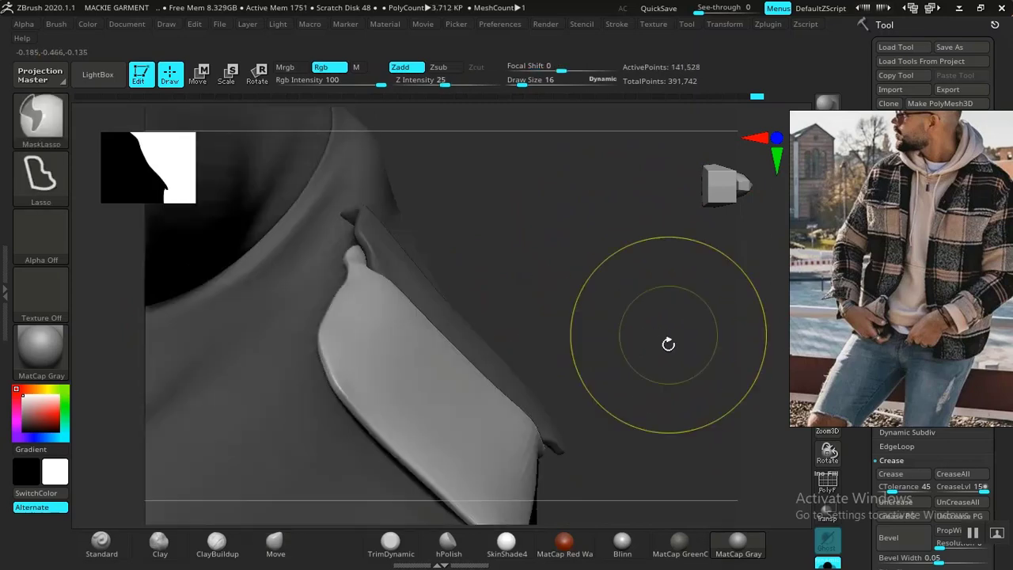
Push the pocket body's armpit-side edge toward the shirt with the Move brush at draw size 16.
right_click_drag(669, 336, 685, 352)
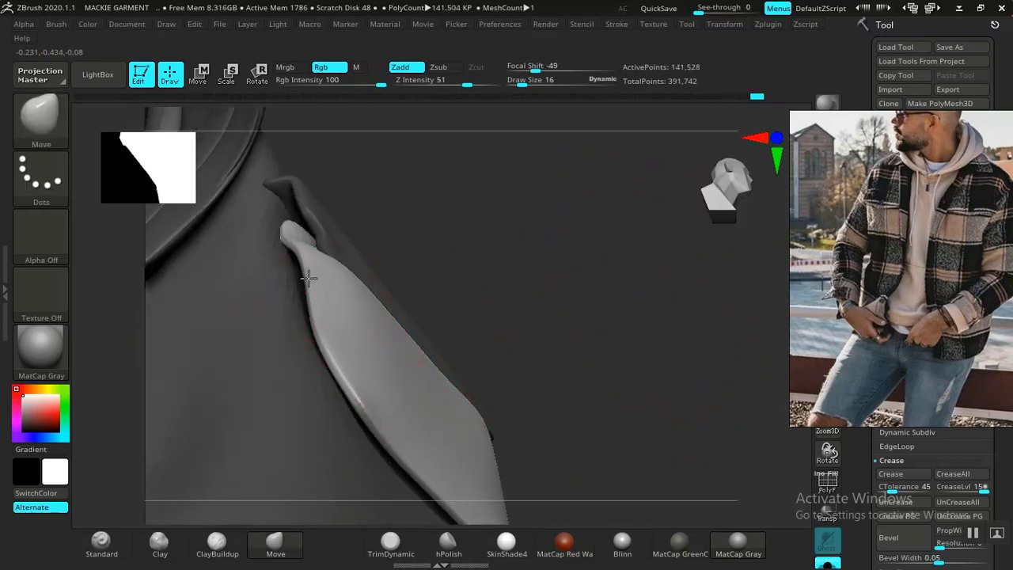
left_click_drag(302, 283, 296, 273)
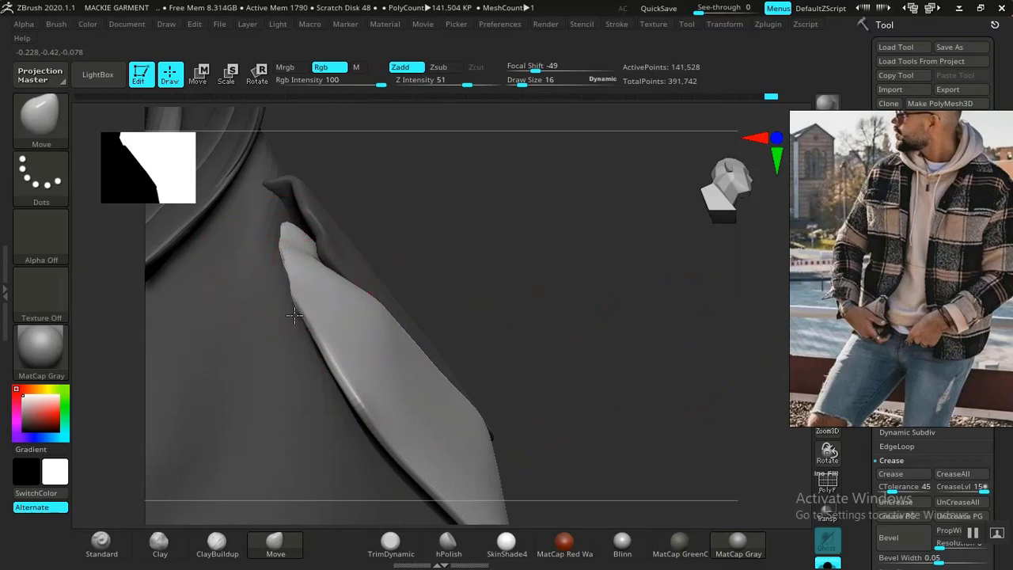
left_click_drag(324, 348, 336, 386)
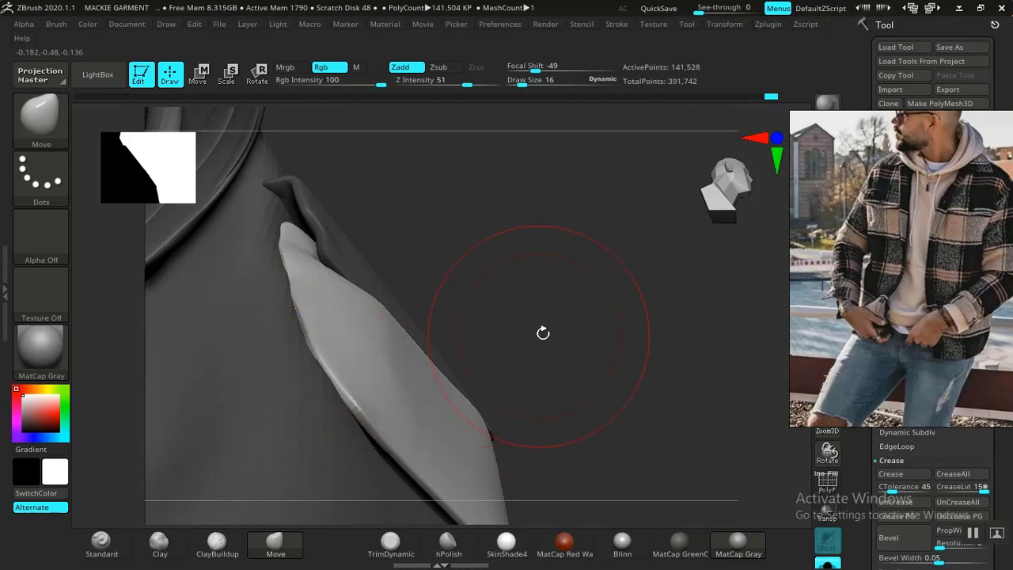
Even out the pocket body's bottom edge along the chest with the Move brush, working from below.
left_click_drag(543, 333, 384, 400)
mouse_move(409, 395)
left_mouse_down()
mouse_move(536, 324)
mouse_move(563, 339)
left_mouse_up()
left_click_drag(622, 281, 671, 129, "alt")
left_click_drag(687, 225, 664, 222)
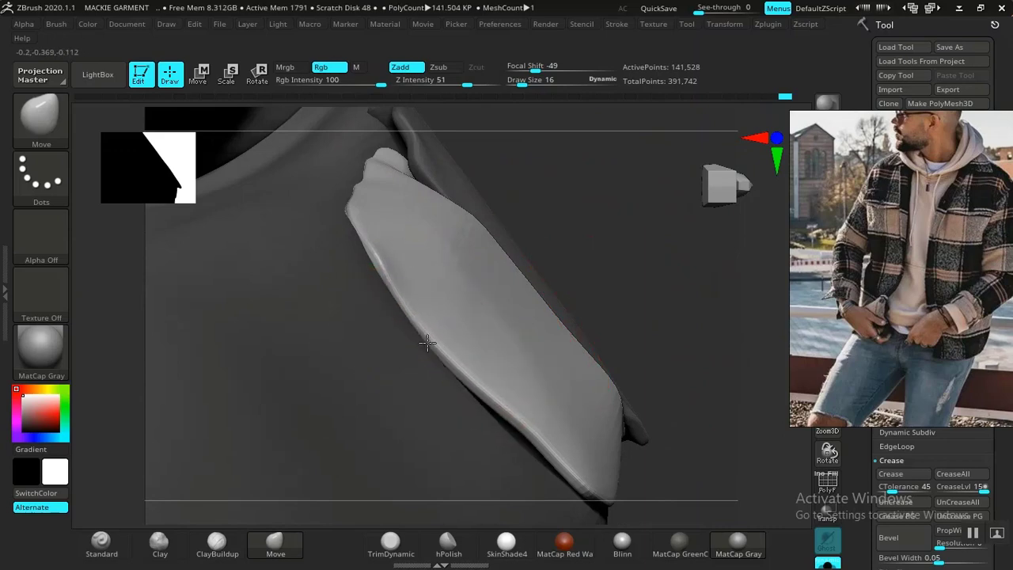
mouse_move(499, 401)
left_mouse_down()
mouse_move(491, 414)
mouse_move(520, 449)
left_mouse_up()
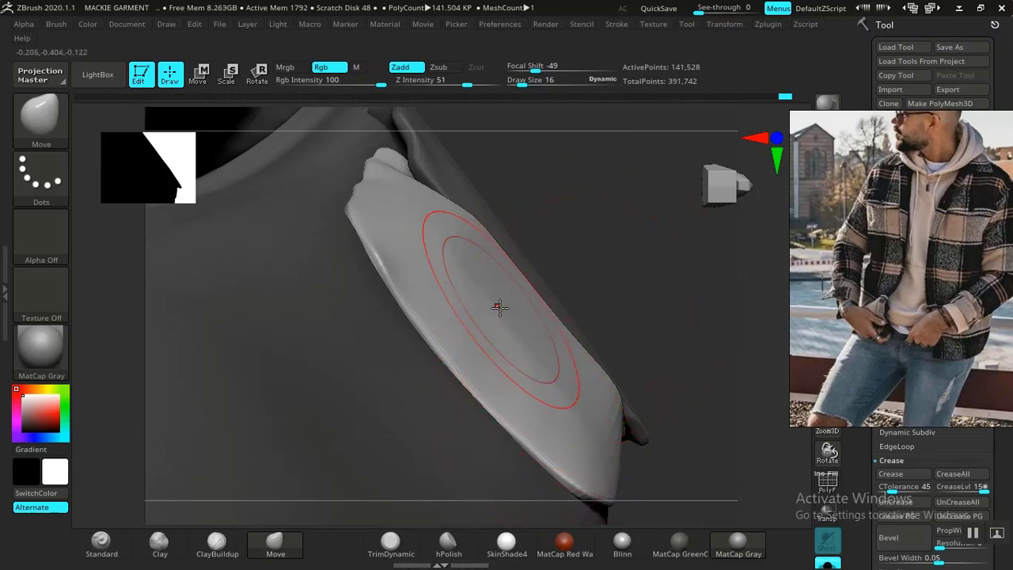
Press the stretch of the pocket's bottom edge nearest the front opening against the shirt surface.
left_click_drag(664, 273, 539, 222, "alt")
left_click_drag(593, 242, 508, 370)
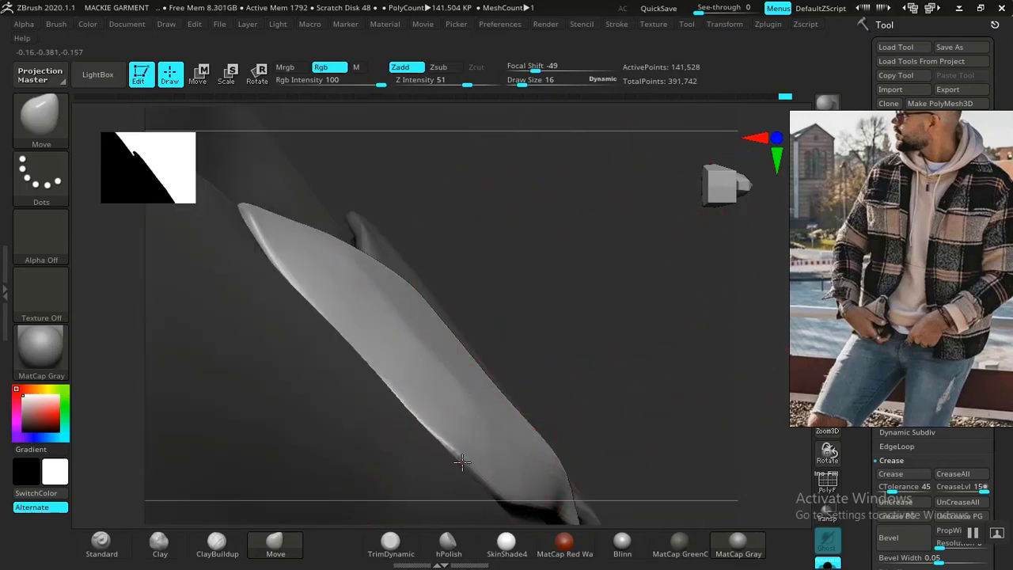
left_click_drag(462, 462, 465, 458)
left_click_drag(654, 355, 650, 232, "alt")
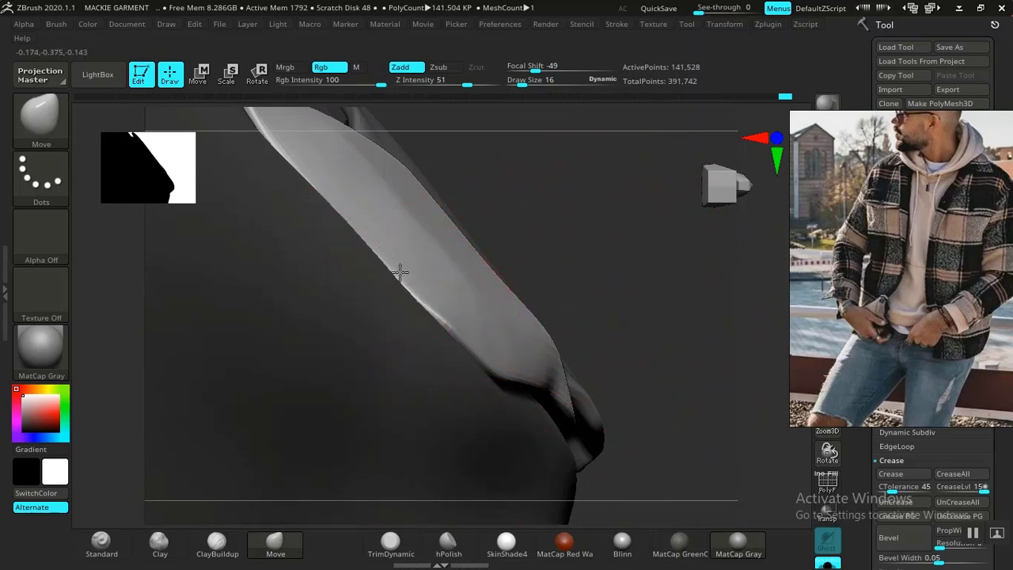
Close the gap under the pocket's front-side end and shape its narrow tip to follow the shirt.
left_click_drag(625, 273, 557, 379)
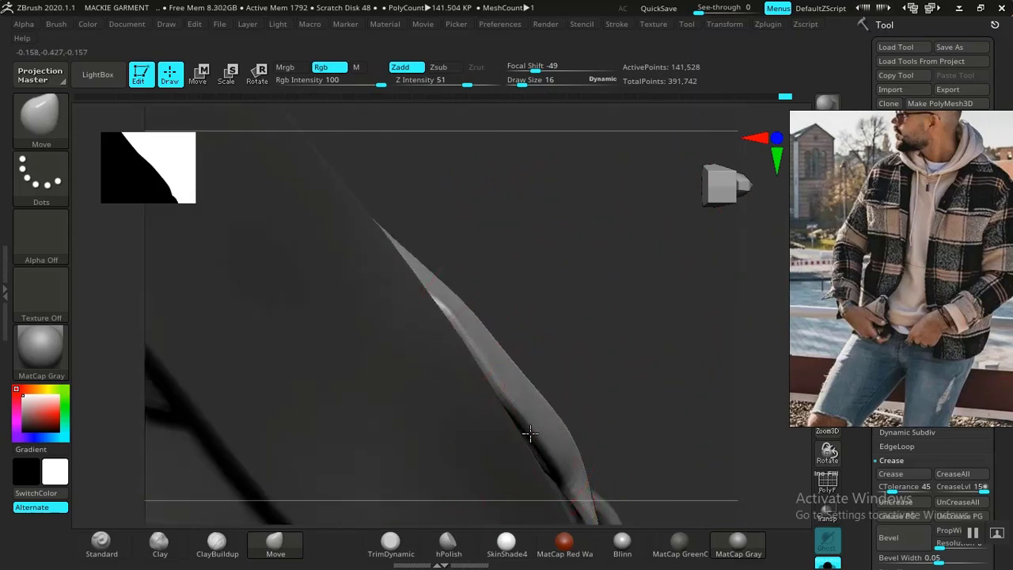
left_click_drag(531, 434, 527, 437)
left_click_drag(593, 344, 597, 297)
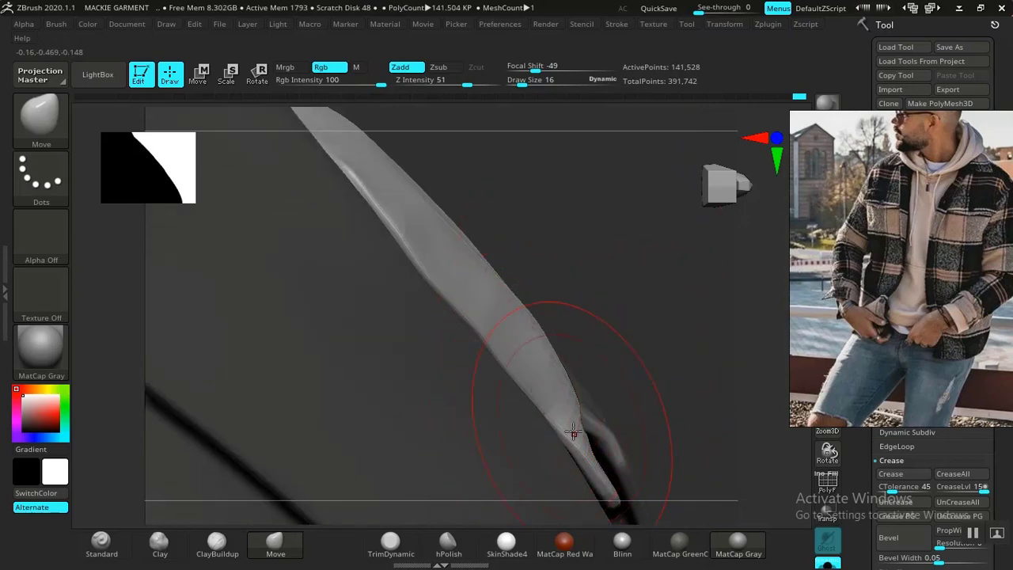
left_click_drag(588, 467, 602, 481)
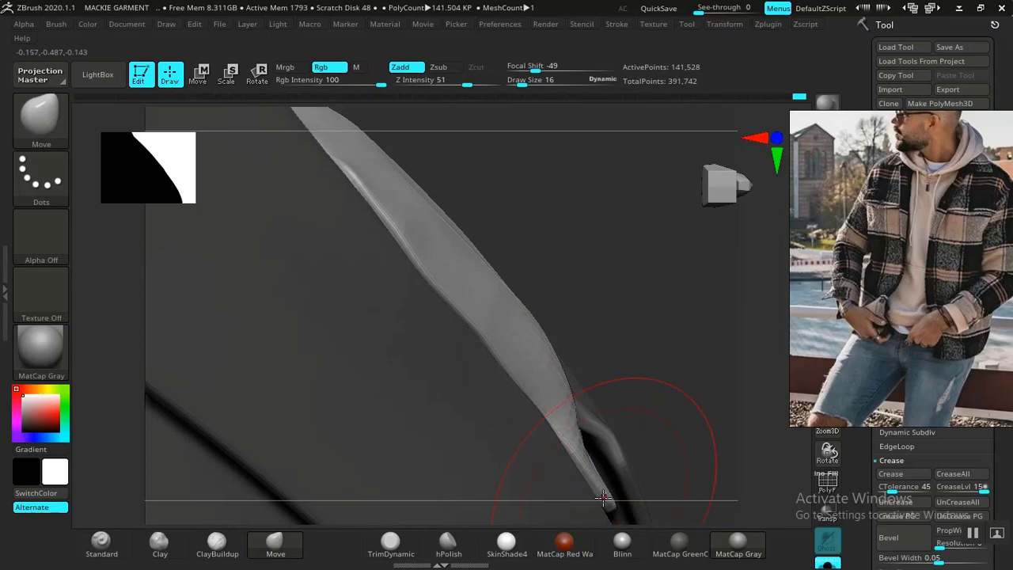
left_click_drag(671, 338, 604, 361)
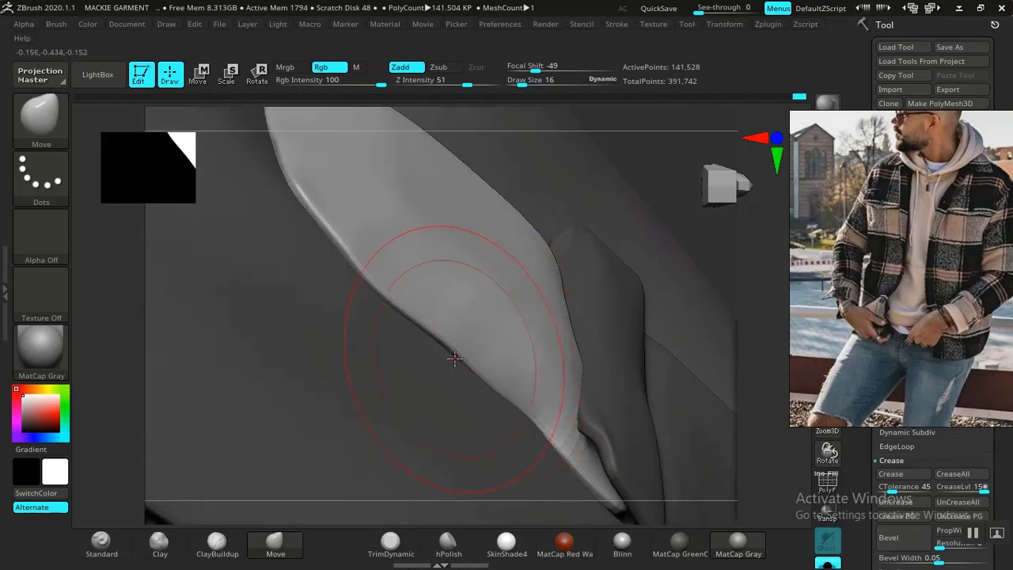
Reduce the Move brush draw size to 7 and refine the pocket's bottom edge where it meets the shirt.
key("space")
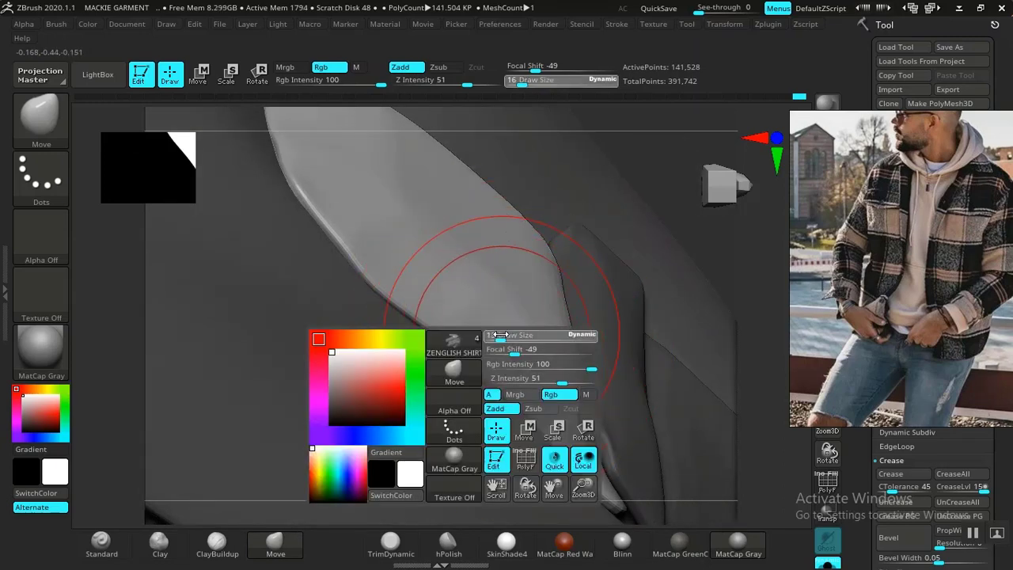
left_click_drag(674, 185, 702, 187)
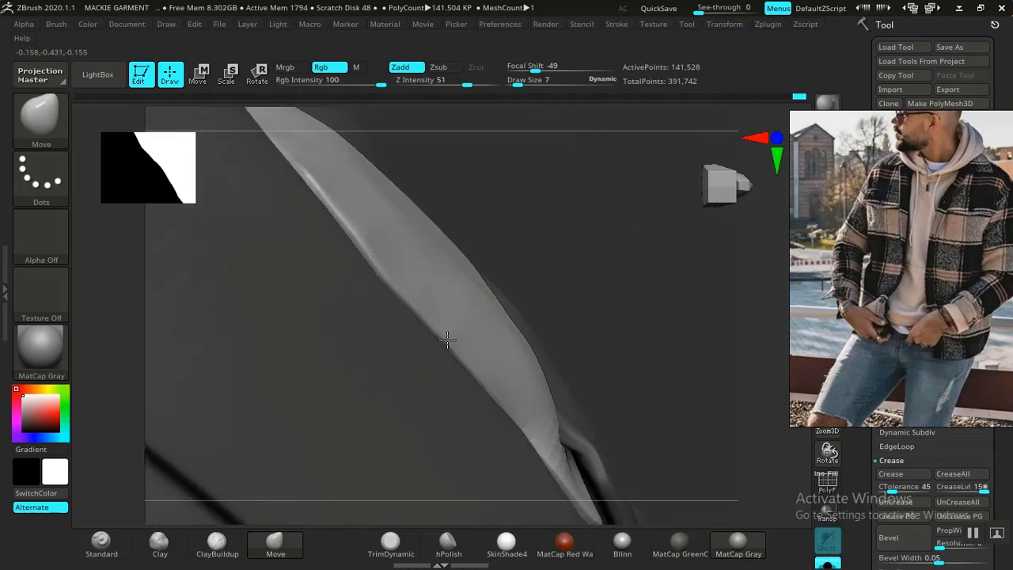
left_click_drag(631, 251, 482, 328)
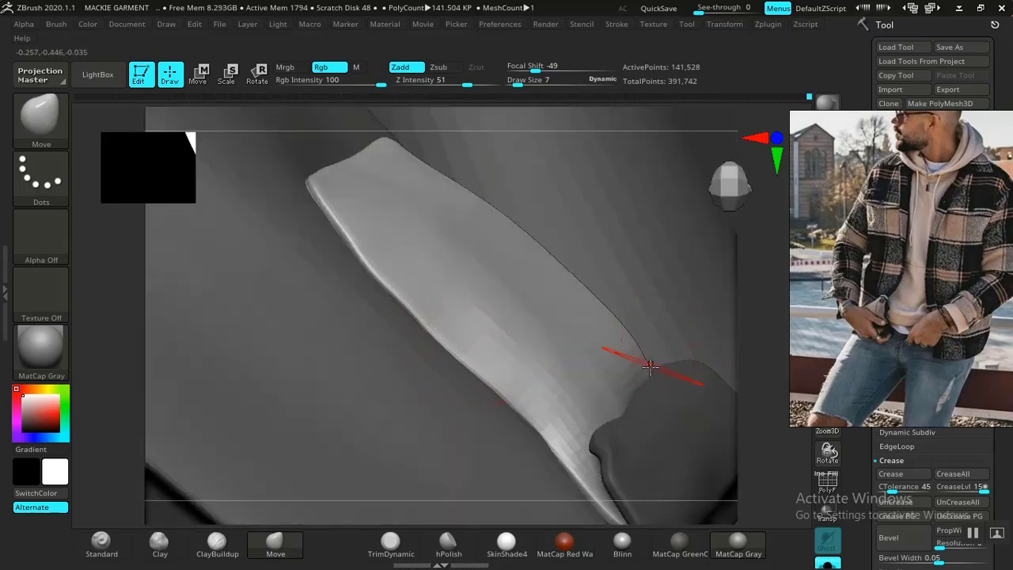
Set the Move brush draw size to 16 and adjust the pocket's front side and the corner under the flap.
key("space")
left_click_drag(648, 345, 657, 343)
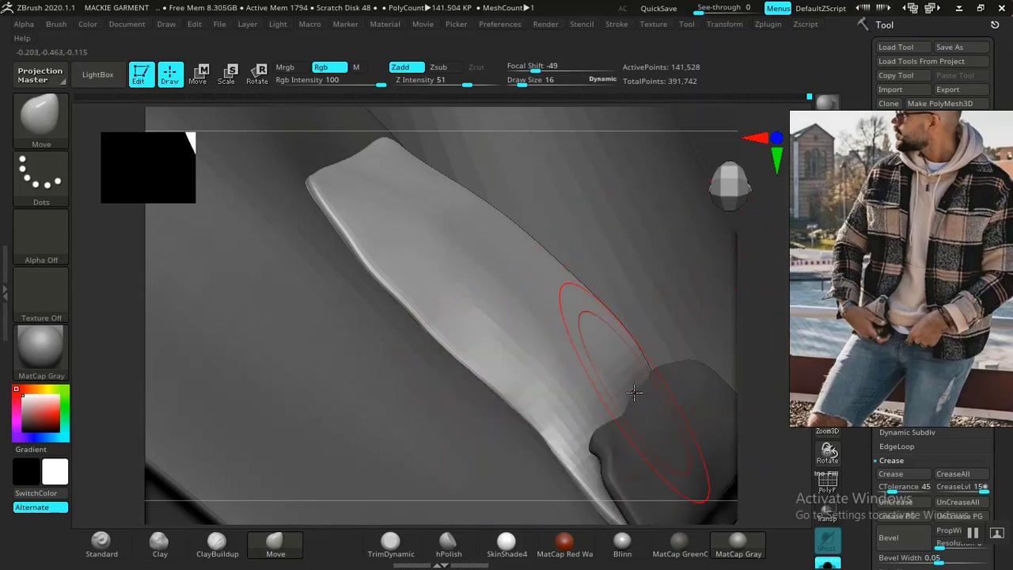
left_click_drag(738, 346, 754, 434)
left_click_drag(743, 380, 694, 215)
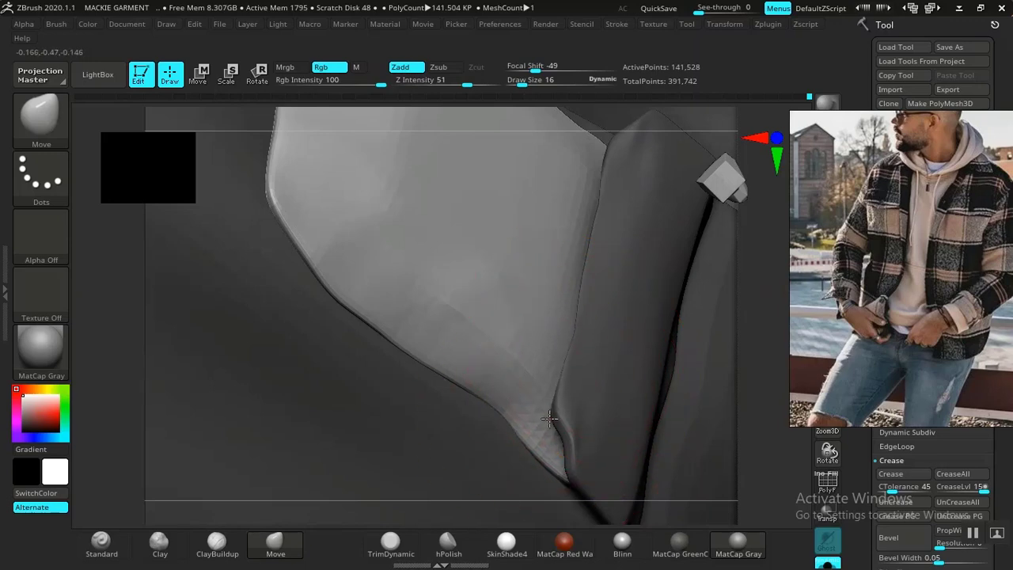
left_click_drag(728, 463, 593, 554, "alt")
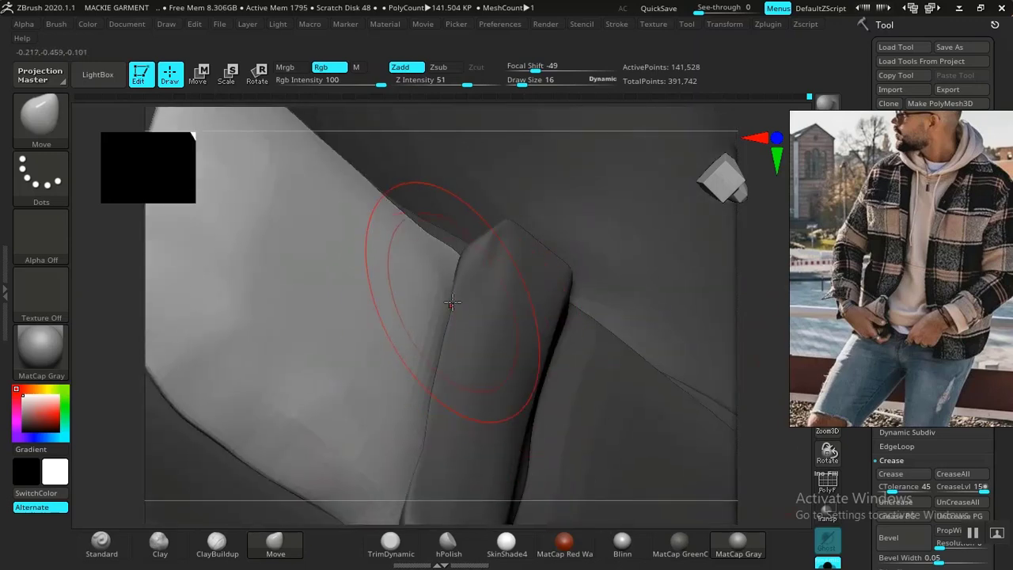
Clear the mask and examine both chest pockets from the front and side of the whole shirt.
scroll(610, 366, "down", 5)
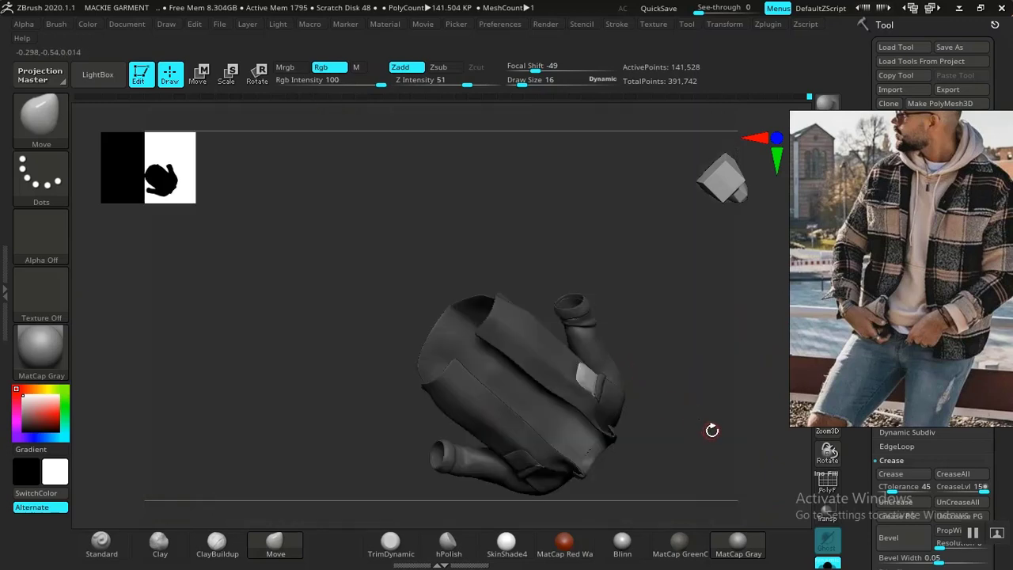
left_click_drag(712, 431, 240, 361)
left_click_drag(638, 293, 622, 478, "alt")
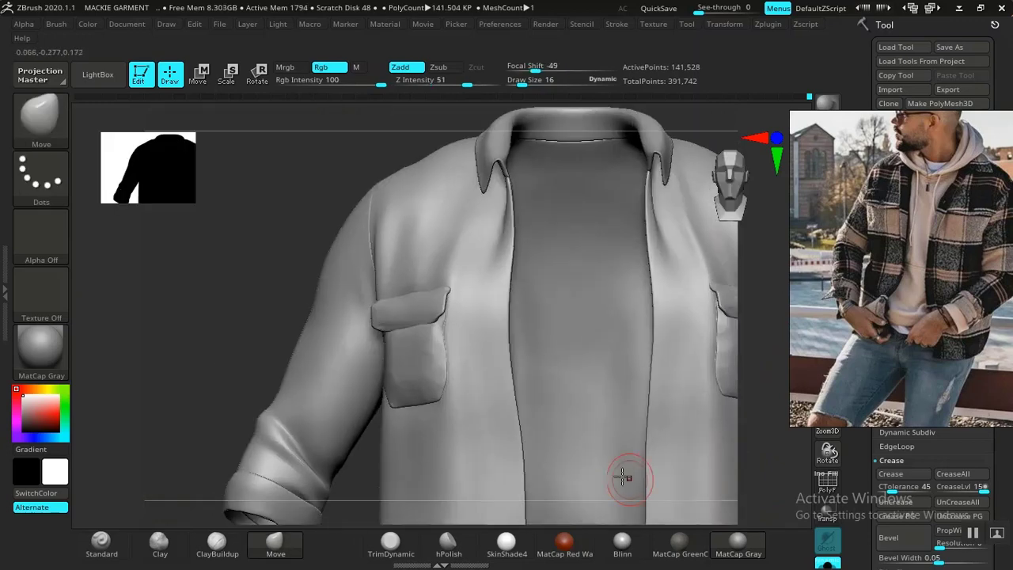
left_click_drag(201, 325, 108, 362, "alt")
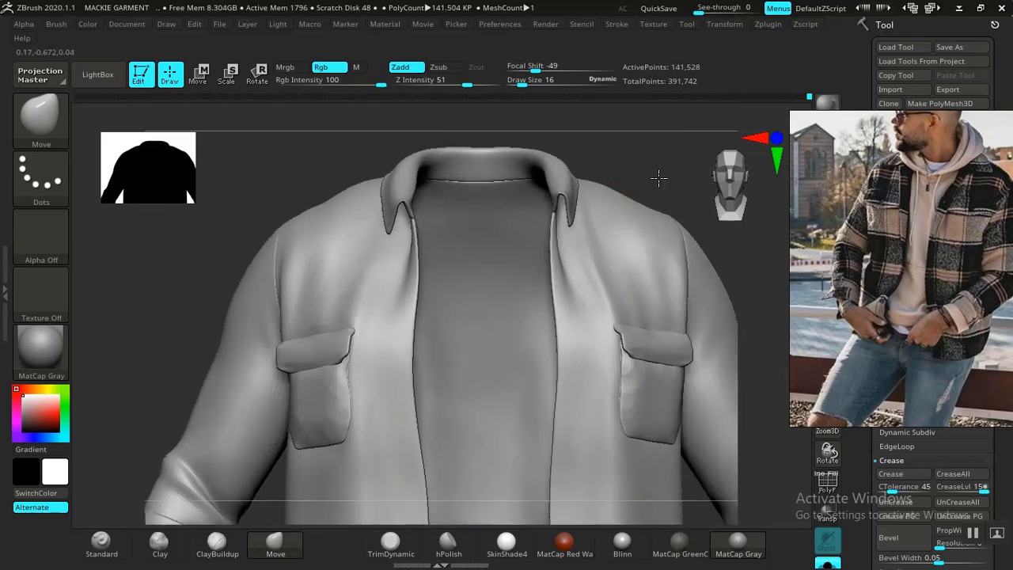
left_click_drag(661, 179, 672, 224)
left_click_drag(635, 319, 676, 468, "alt")
left_click_drag(794, 432, 656, 423)
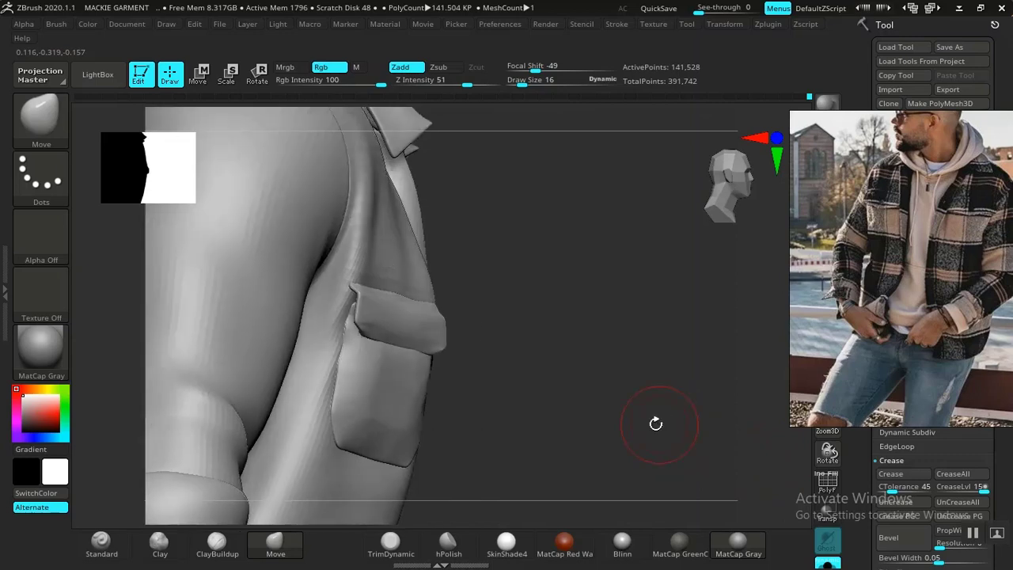
Mask everything except the pocket body again and adjust its armpit-side edge with the Move brush at draw size 11.
left_click_drag(640, 375, 682, 547, "alt")
left_click(651, 412, "ctrl")
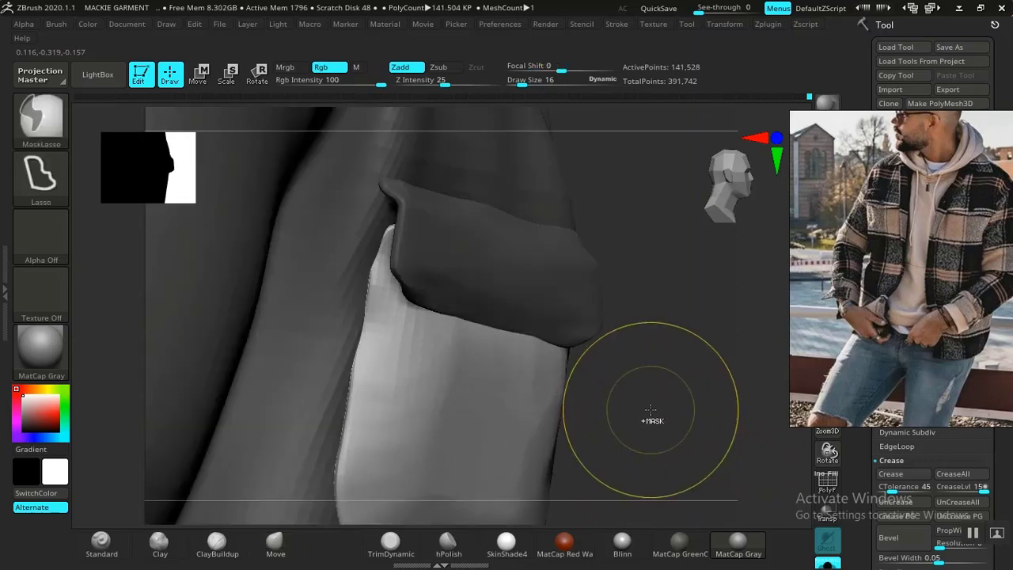
left_click_drag(582, 388, 603, 368)
left_click_drag(520, 410, 513, 340)
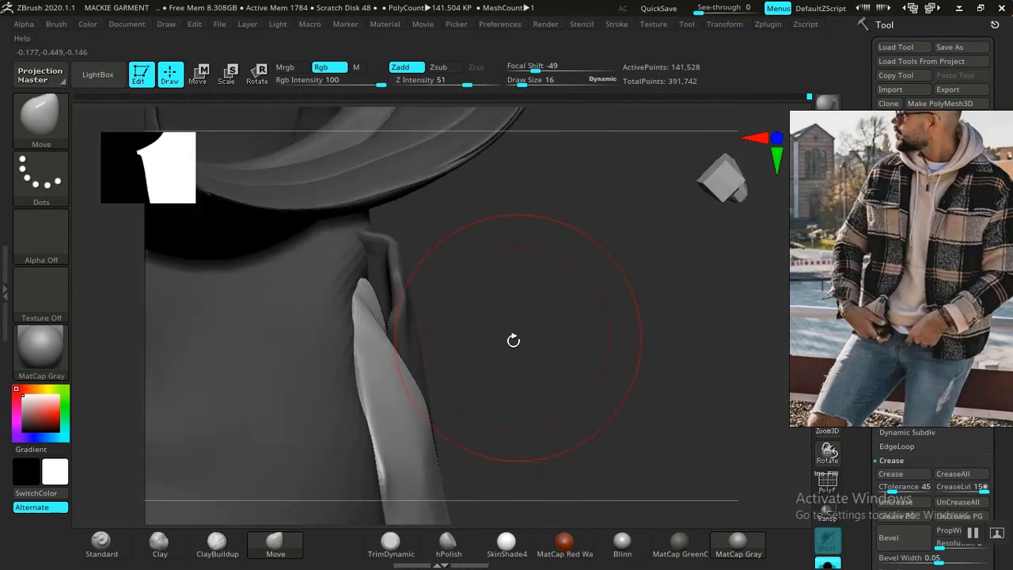
key("space")
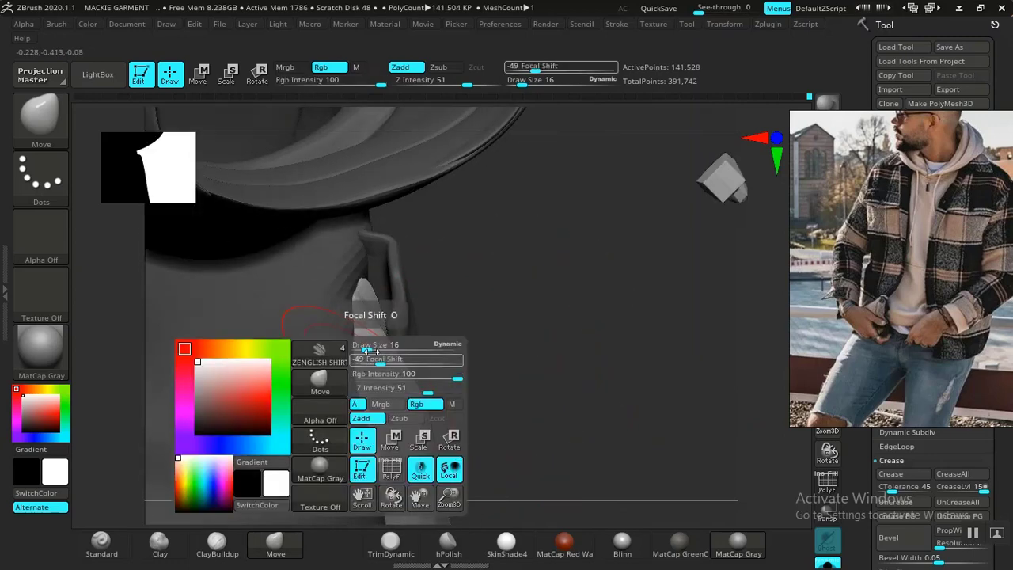
left_click_drag(369, 347, 365, 347)
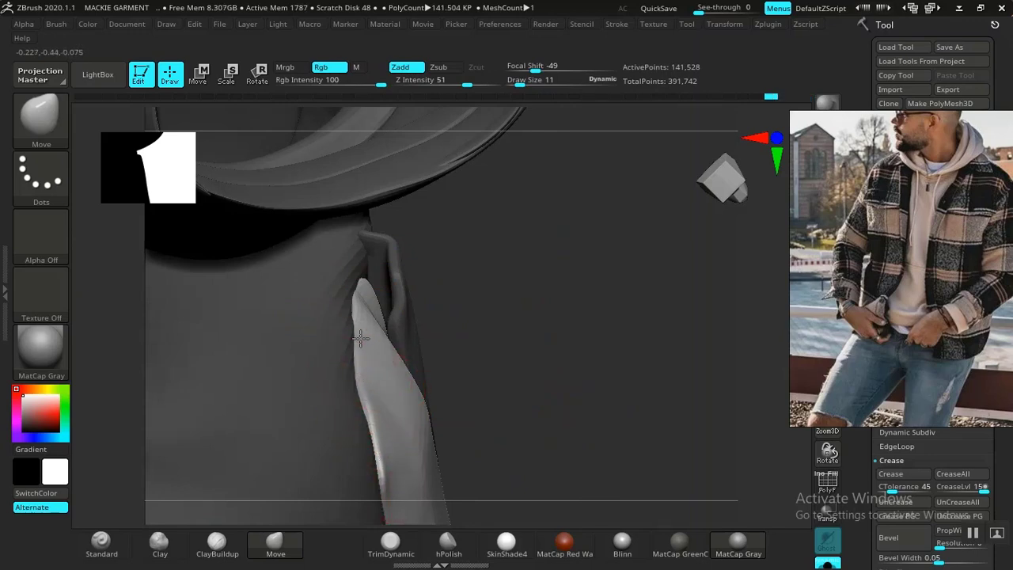
Clear the mask and bring the complete shirt into a front view.
left_click_drag(486, 383, 330, 183, "alt")
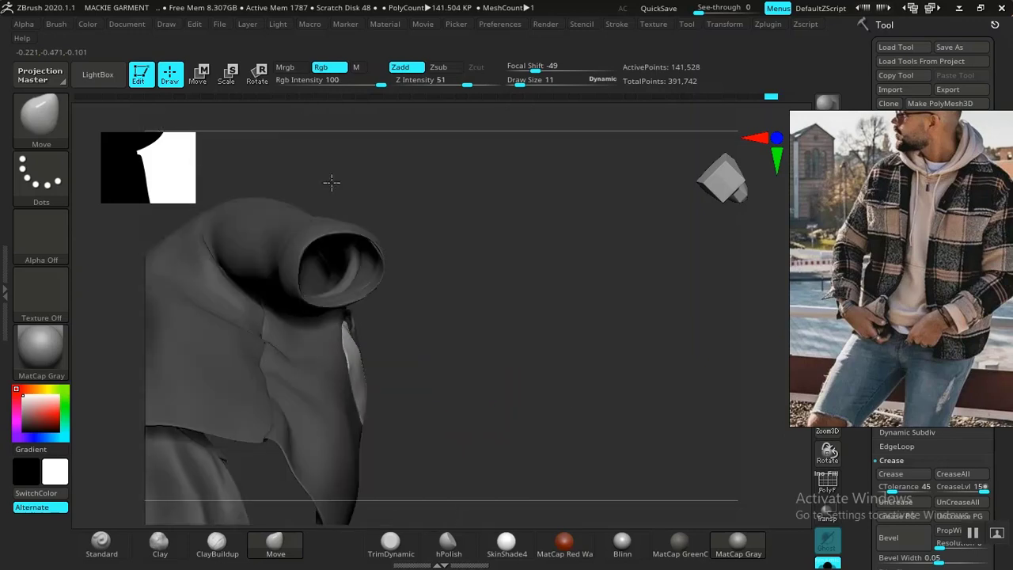
left_click_drag(610, 357, 577, 423)
left_click_drag(575, 432, 592, 498, "alt")
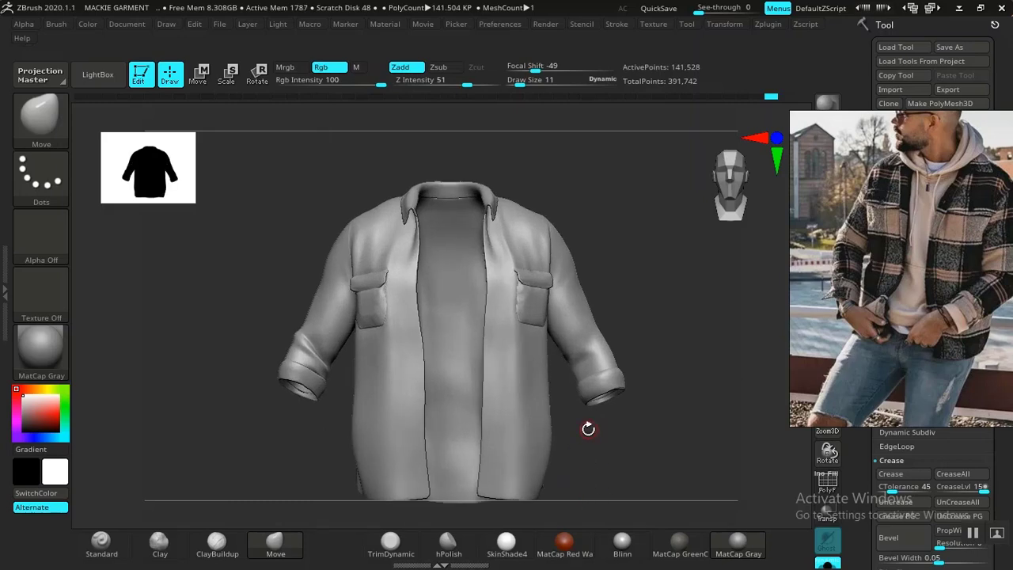
left_click_drag(657, 423, 634, 432, "alt")
left_click_drag(705, 281, 559, 319, "alt")
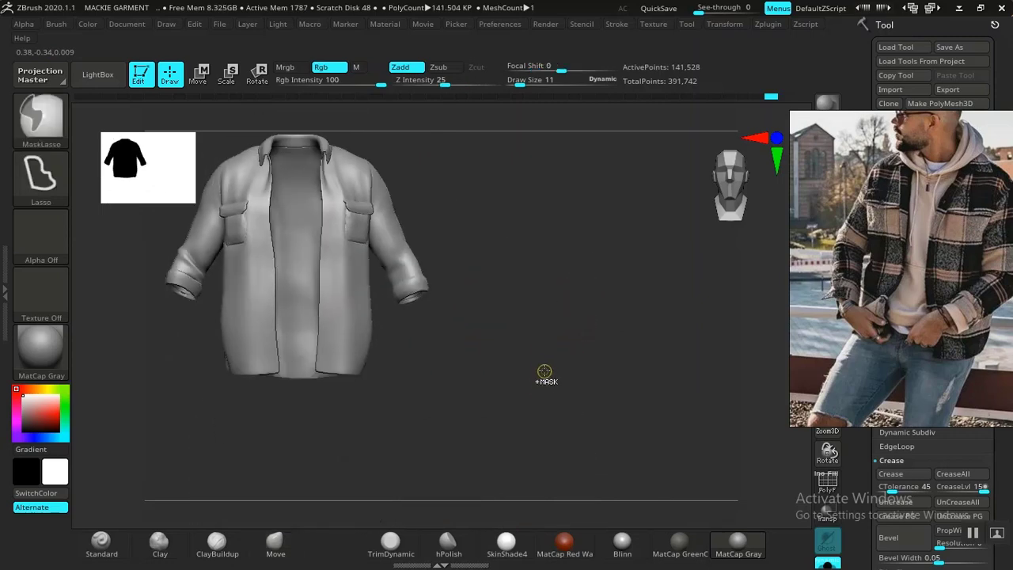
Turn off Solo mode and examine the overshirt on the full figure, including the pockets, sleeves, hem and back.
left_click(828, 563)
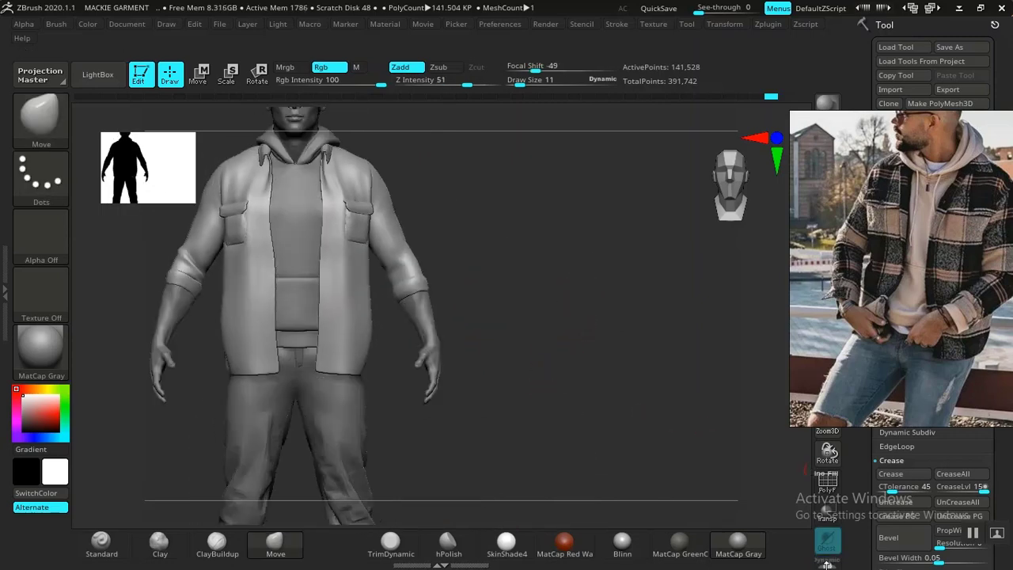
left_click_drag(595, 334, 658, 440, "alt")
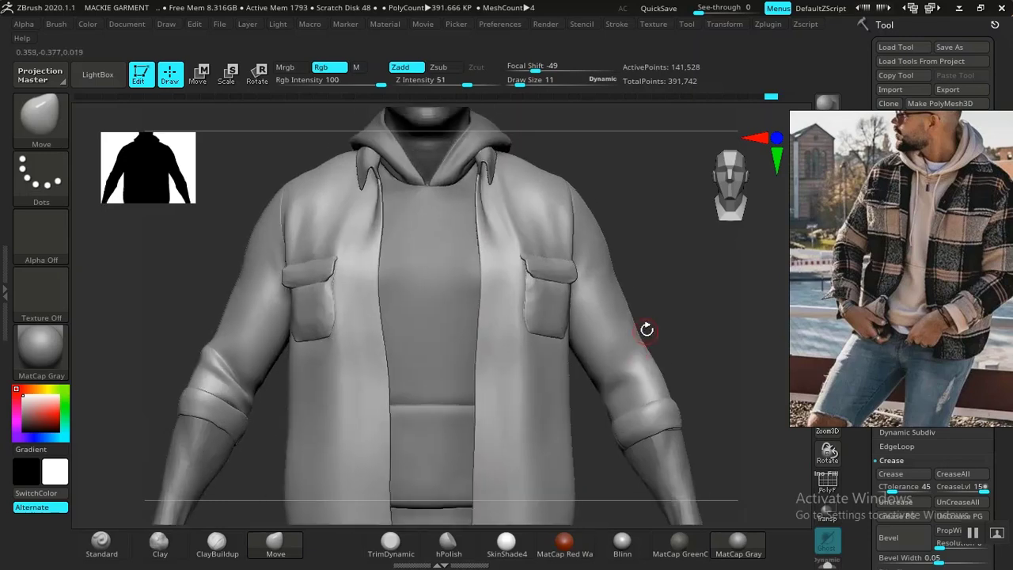
left_click_drag(702, 317, 592, 451, "alt")
left_click_drag(657, 324, 699, 324)
left_click_drag(638, 353, 728, 203, "alt")
left_click_drag(570, 440, 565, 273, "alt")
left_click_drag(622, 348, 584, 349)
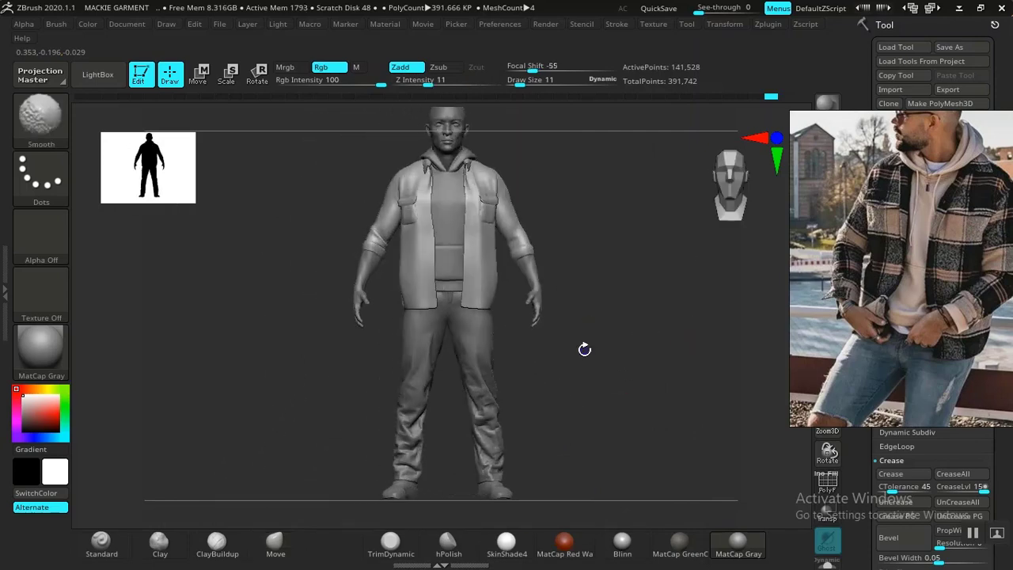
left_click_drag(559, 400, 606, 489, "alt")
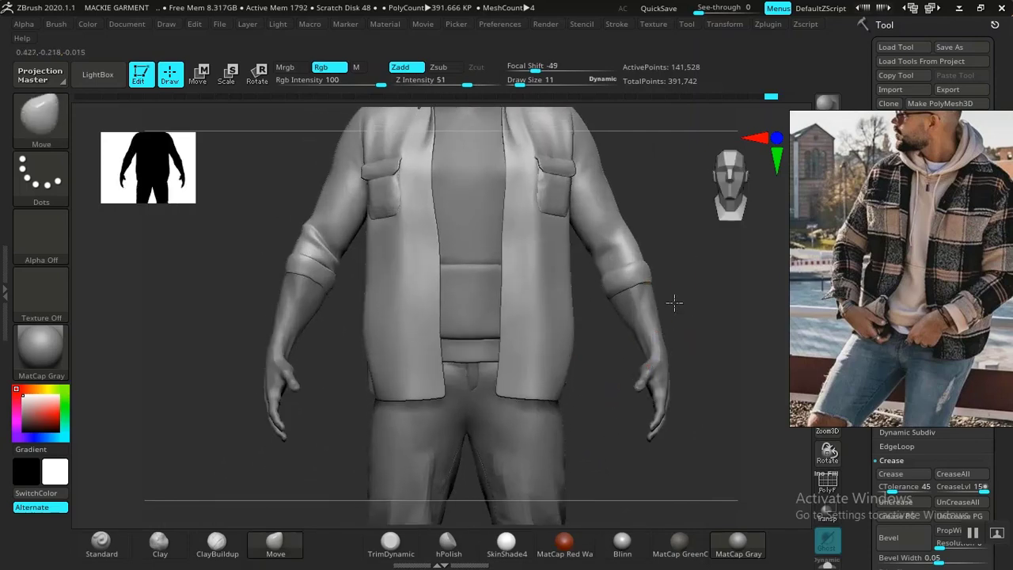
left_click_drag(673, 303, 643, 353, "alt")
left_click_drag(607, 436, 568, 526, "alt")
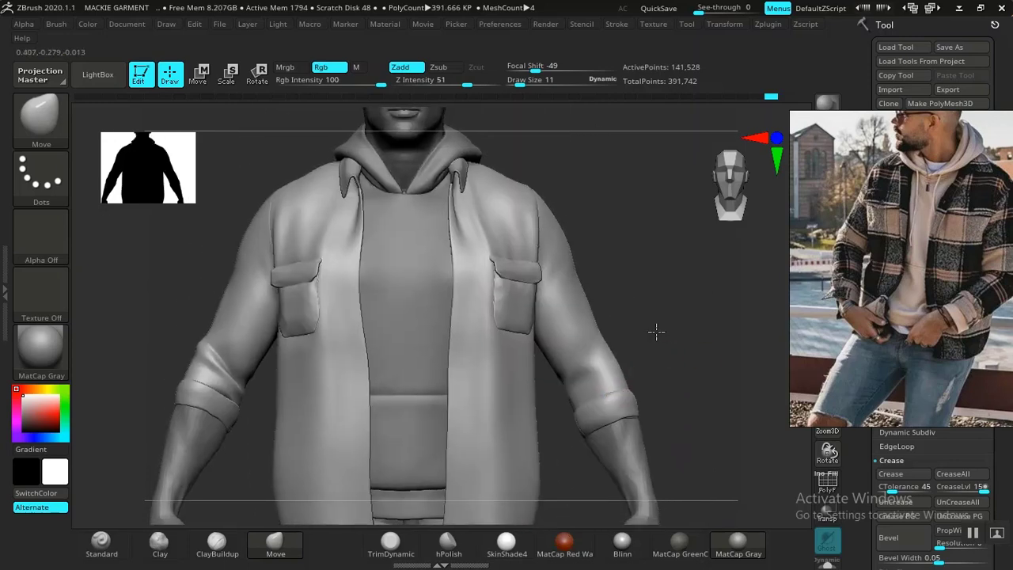
left_click_drag(657, 332, 696, 342, "alt")
left_click_drag(576, 346, 596, 267)
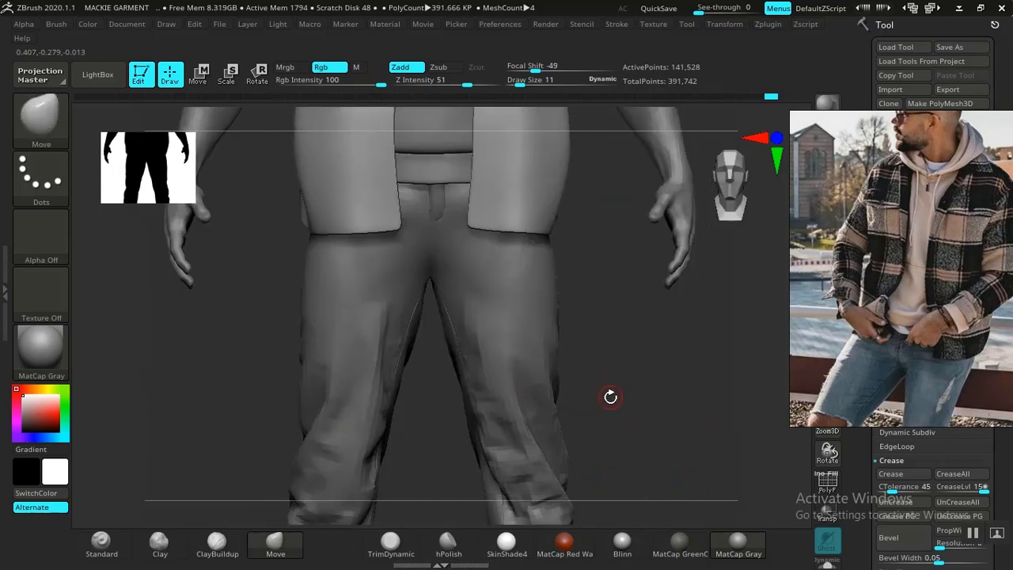
left_click_drag(579, 405, 573, 185, "alt")
mouse_move(624, 336)
left_mouse_down("alt")
mouse_move(609, 296)
mouse_move(603, 203)
mouse_move(597, 552)
left_mouse_up("alt")
left_click_drag(627, 396, 634, 507, "alt")
left_click_drag(634, 395, 479, 420)
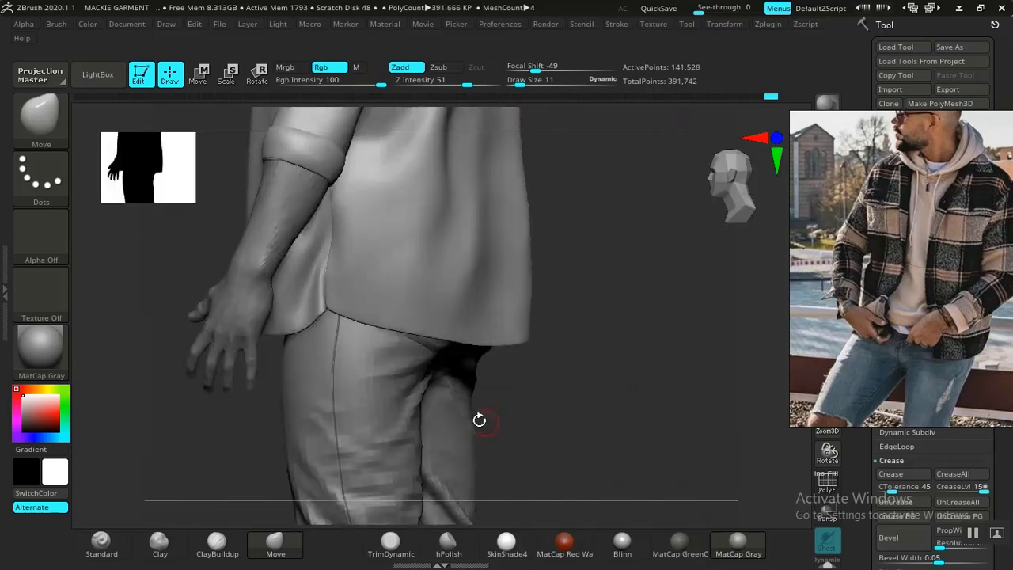
Make the ZTROUSERS subtool active and isolate it in Solo mode.
left_click(374, 406, "ctrl+shift")
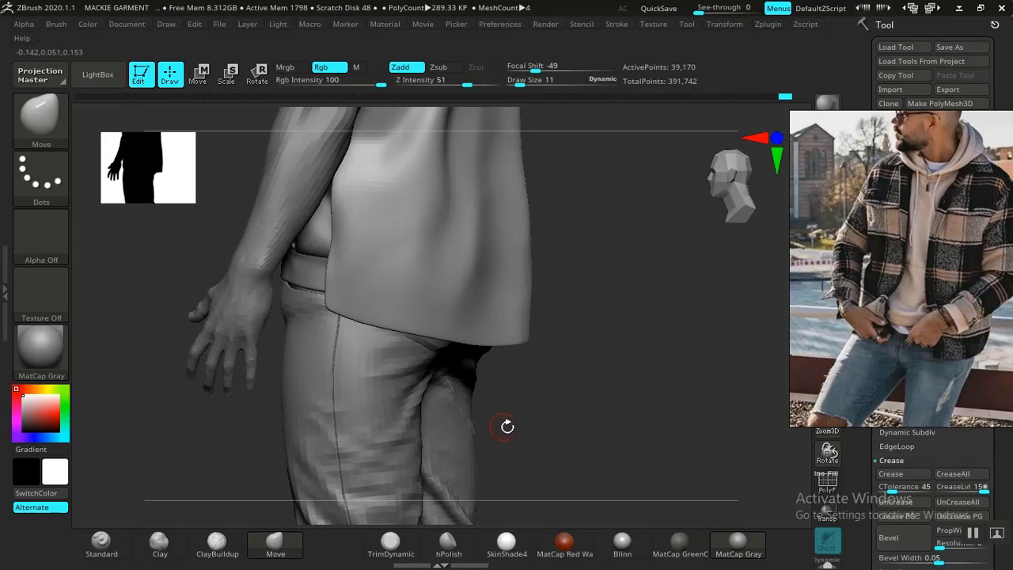
left_click(636, 388, "ctrl+shift")
left_click(383, 469, "ctrl+shift")
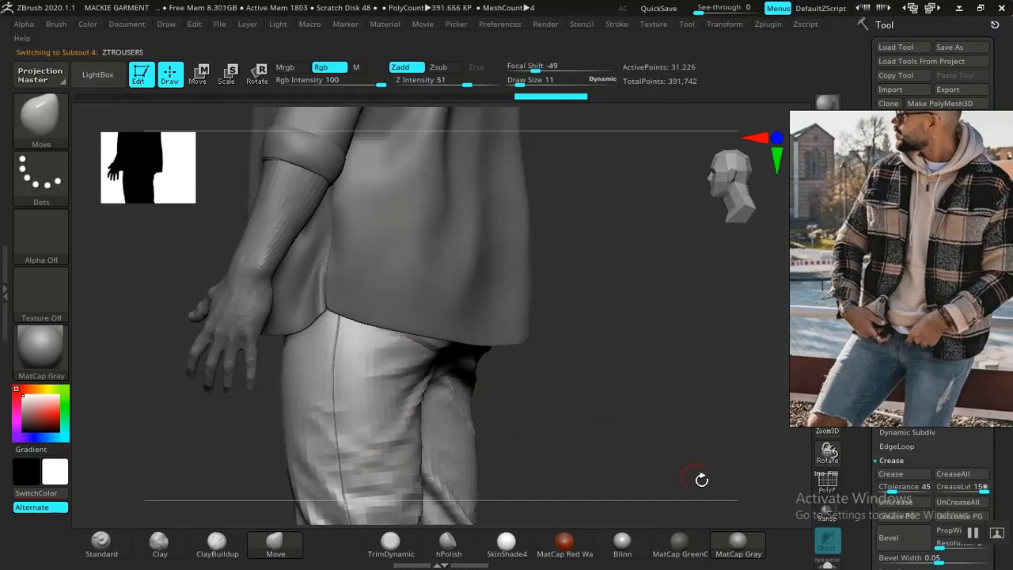
left_click(827, 564)
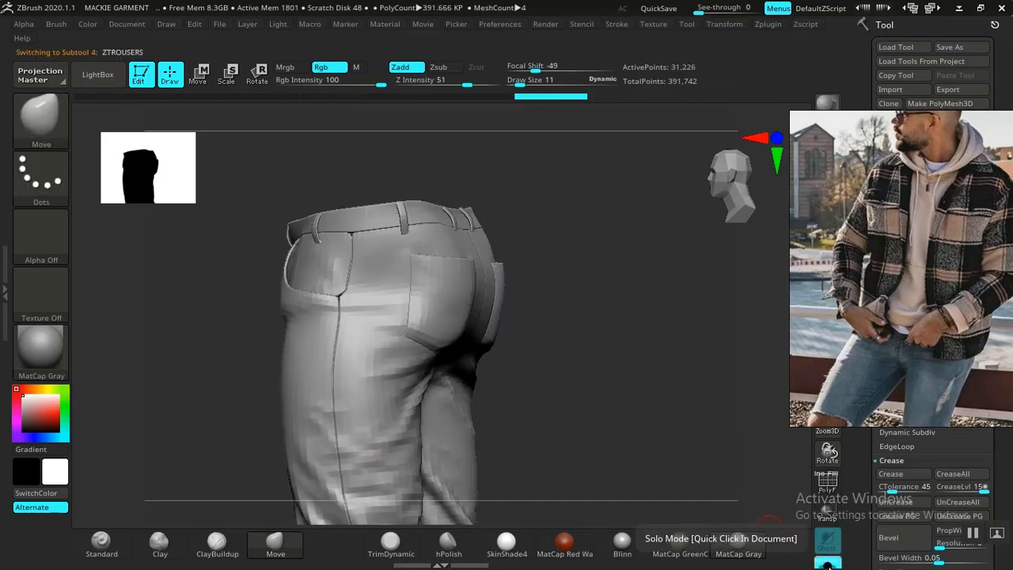
Divide the trousers mesh twice to reach subdivision level 3, moving the photo reference out of the way of the Geometry settings.
left_click_drag(581, 387, 709, 474)
left_click_drag(704, 348, 724, 468, "alt")
left_click_drag(706, 364, 705, 371, "alt")
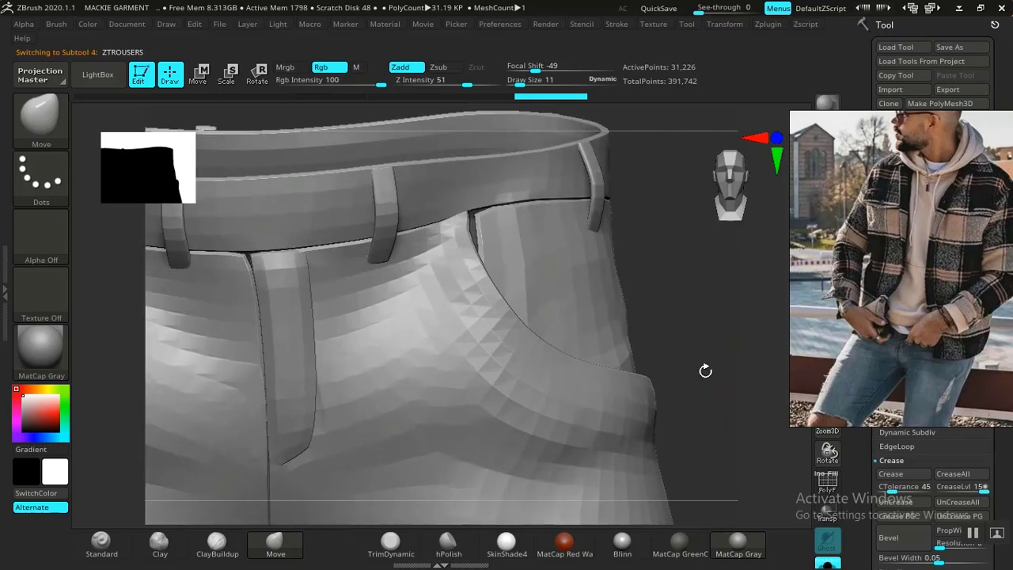
left_click_drag(910, 256, 389, 277)
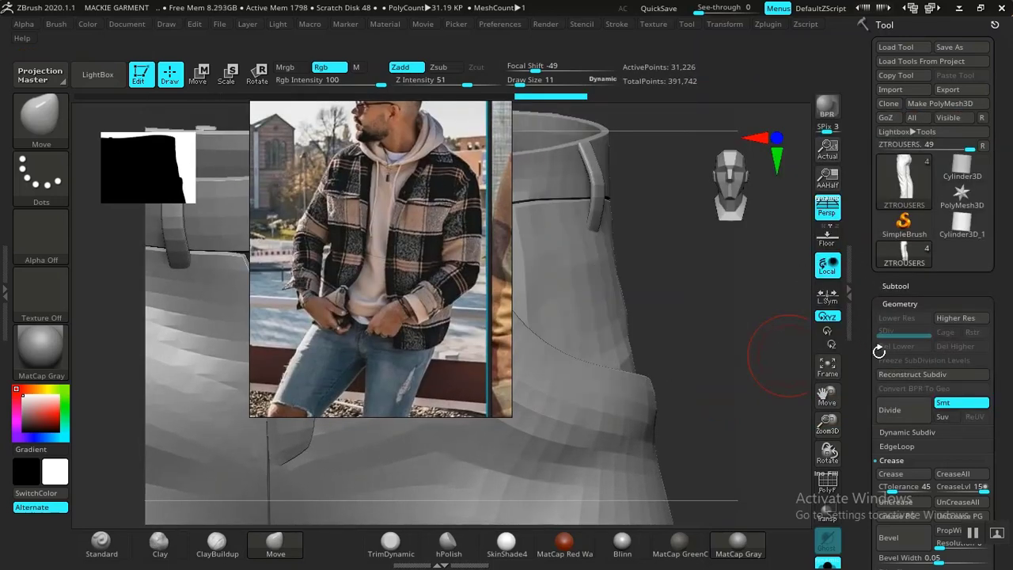
left_click(894, 416)
left_click(891, 416)
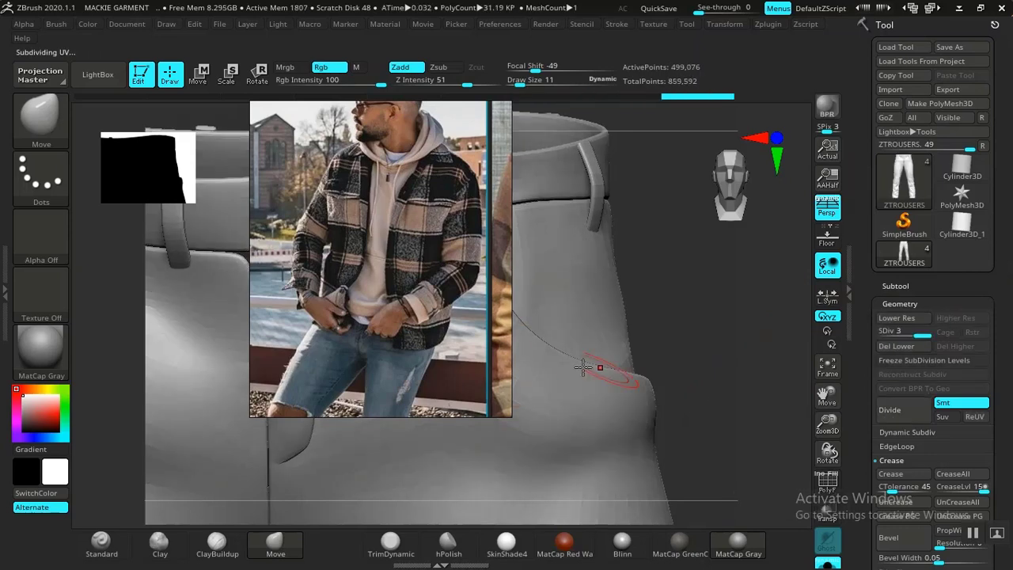
left_click_drag(409, 368, 958, 386)
left_click_drag(694, 386, 671, 365)
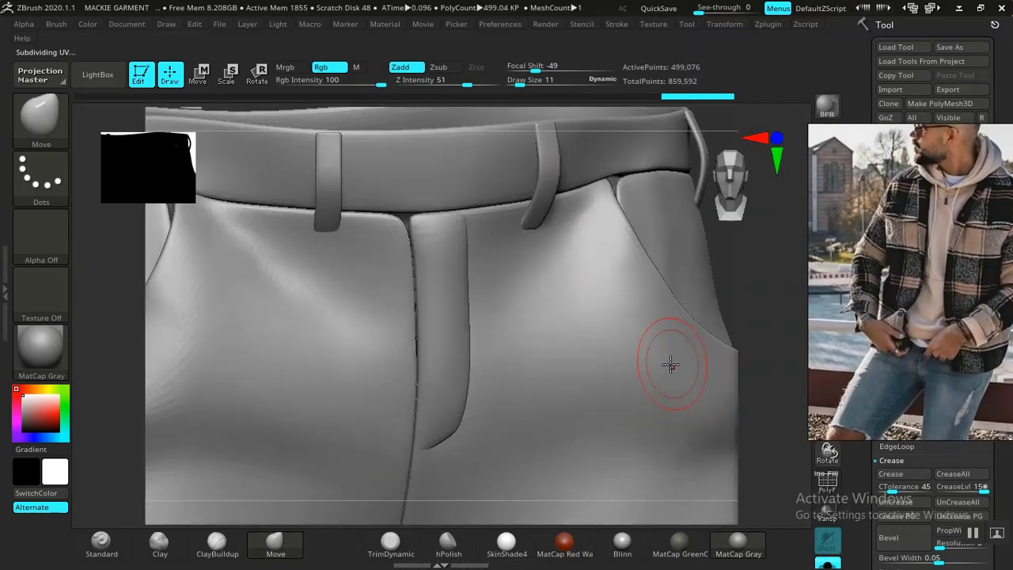
Examine the trousers' waistband, belt loops and front pocket, stepping down to subdivision level 2.
left_click_drag(735, 269, 455, 296)
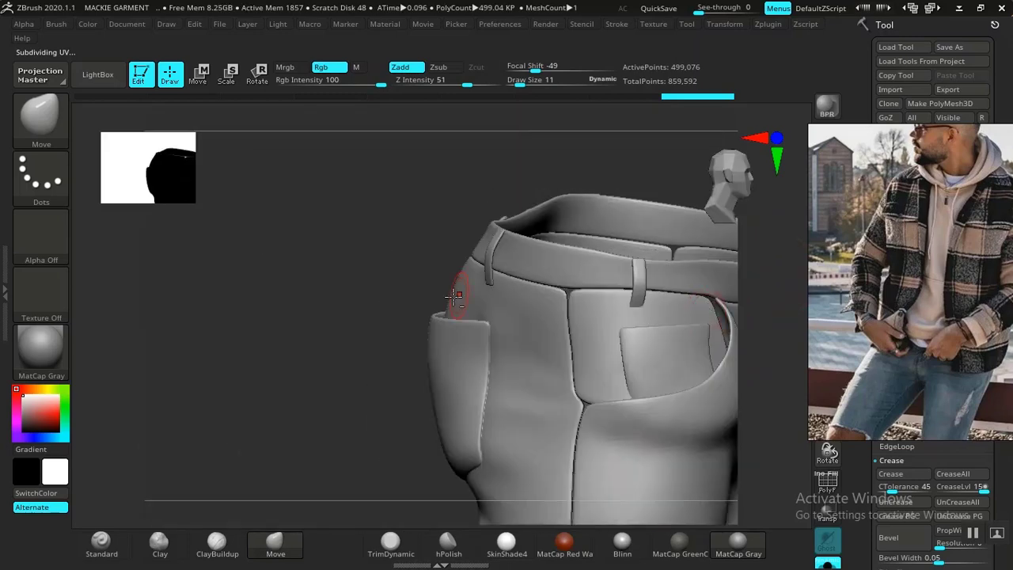
left_click_drag(314, 309, 91, 345, "alt")
left_click_drag(651, 248, 674, 332, "alt")
mouse_move(711, 128)
left_mouse_down()
mouse_move(610, 233)
mouse_move(575, 179)
mouse_move(625, 183)
mouse_move(637, 191)
mouse_move(633, 214)
mouse_move(590, 201)
mouse_move(609, 186)
mouse_move(547, 206)
mouse_move(561, 233)
left_mouse_up()
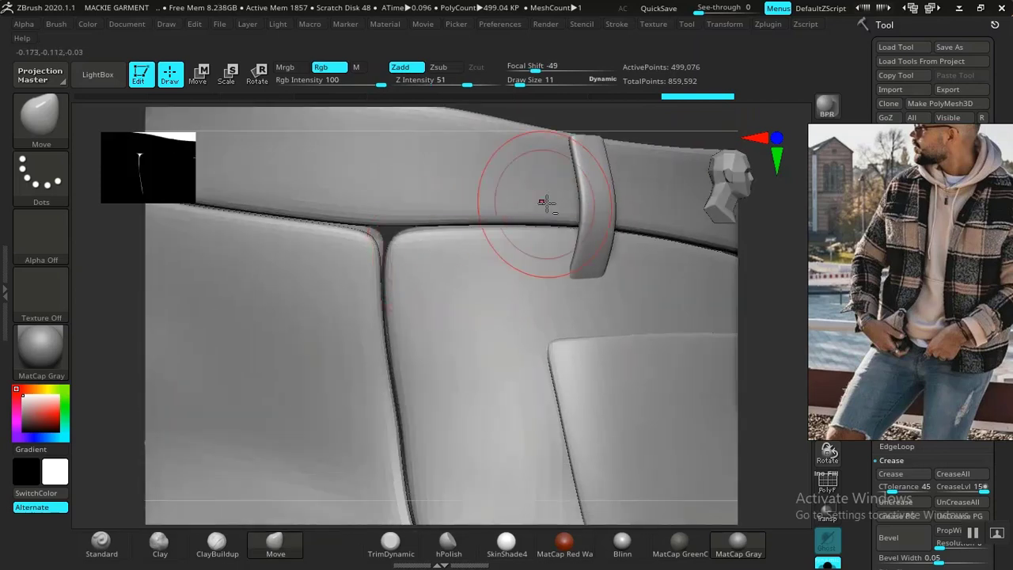
key("shift+d")
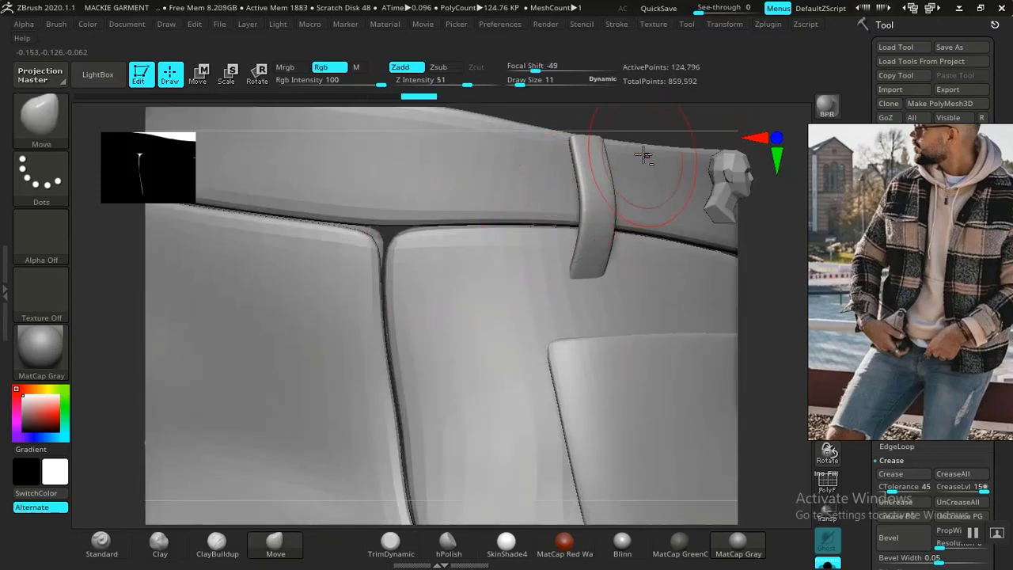
left_click_drag(661, 122, 600, 99, "alt")
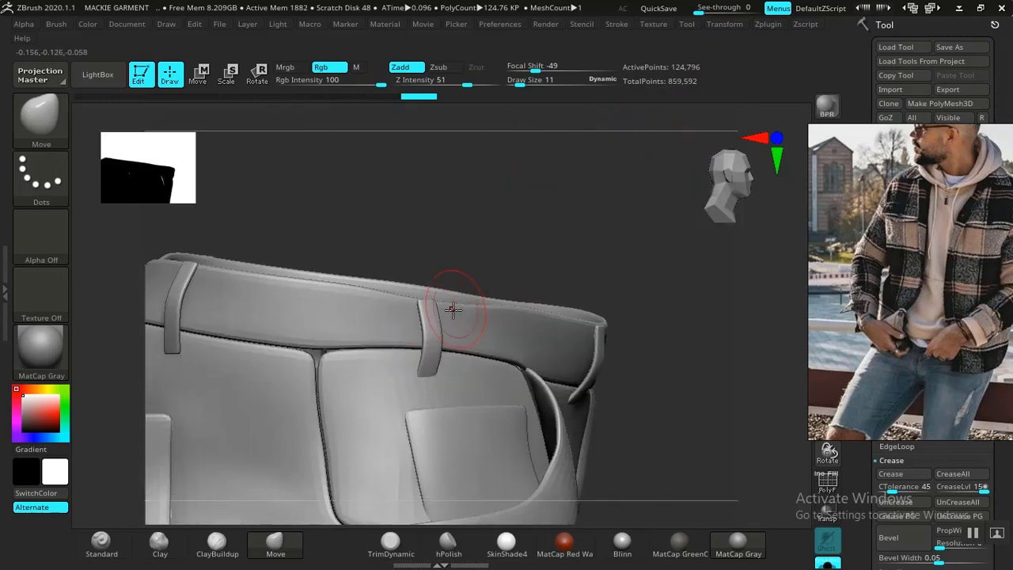
left_click_drag(579, 217, 601, 118, "alt")
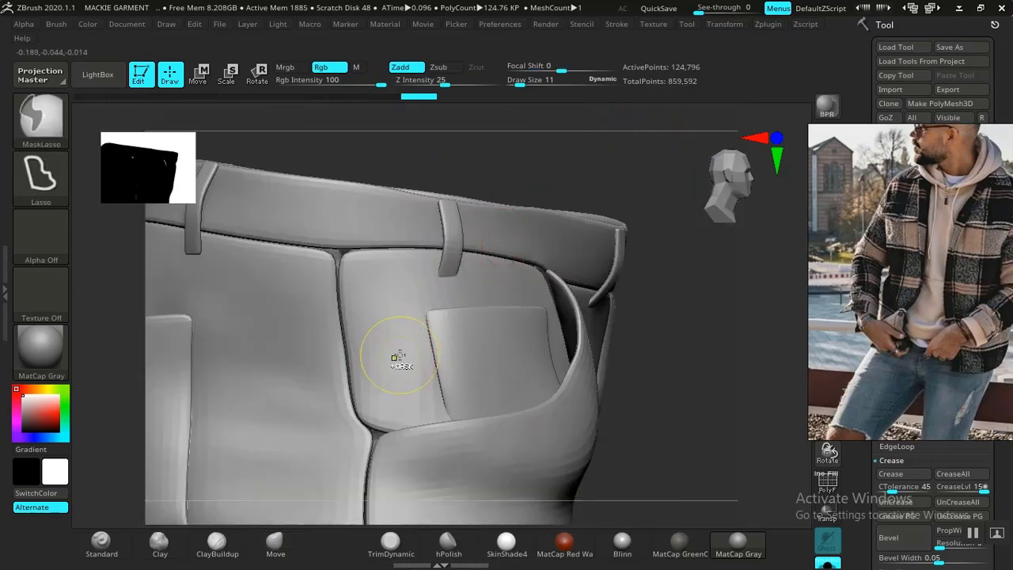
Try to isolate the trousers' front pocket panel and front leg panel.
left_click(403, 354, "ctrl+shift")
left_click(663, 357, "ctrl+shift")
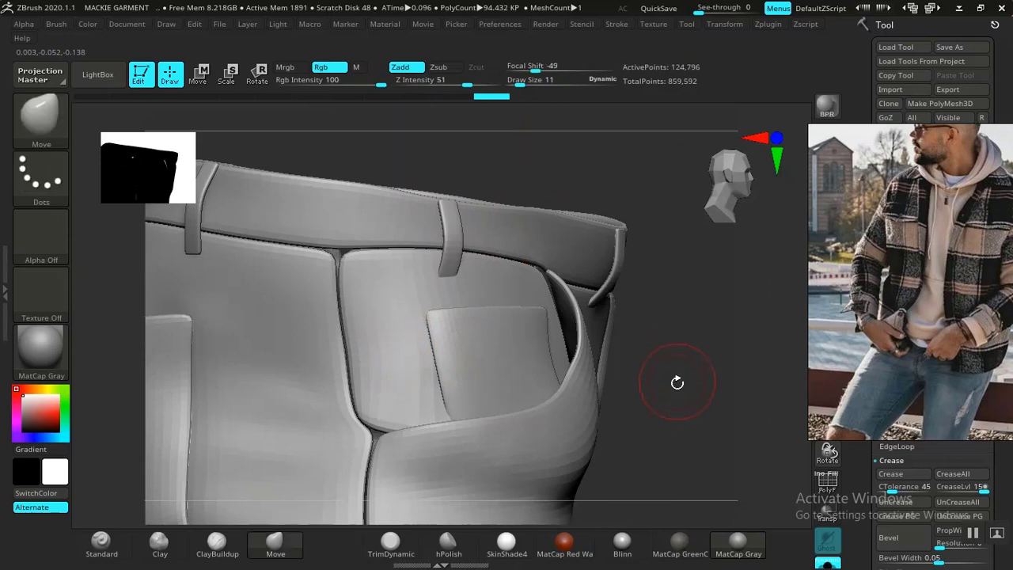
left_click_drag(658, 395, 608, 393)
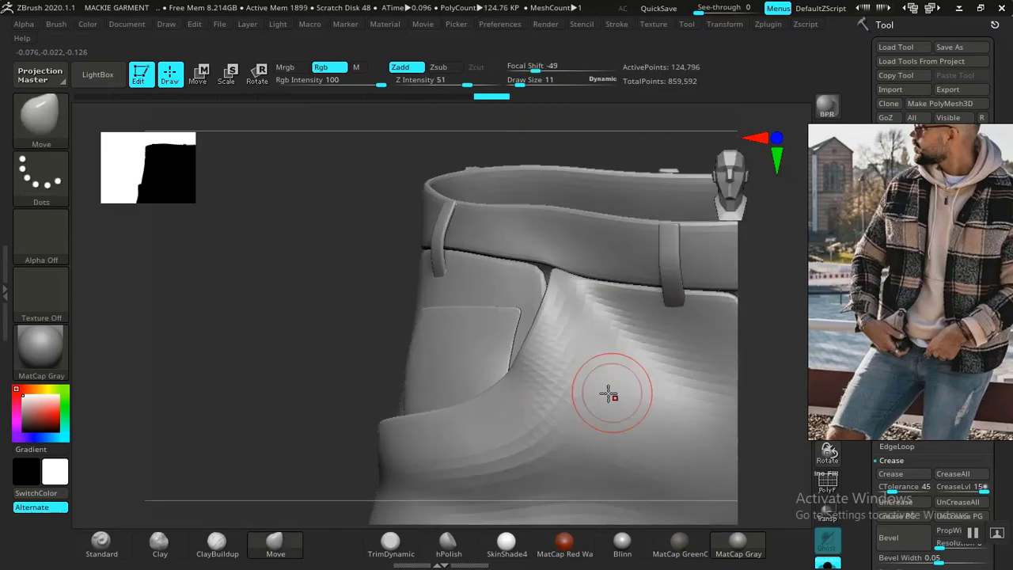
left_click(570, 437, "ctrl+shift")
right_click_drag(255, 389, 281, 362, "ctrl")
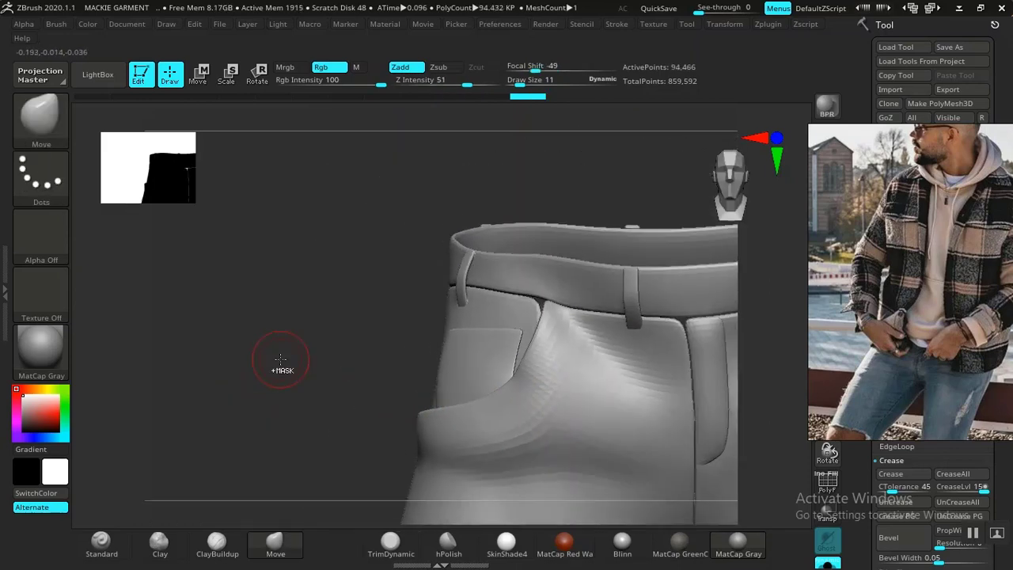
left_click(284, 352, "ctrl+shift")
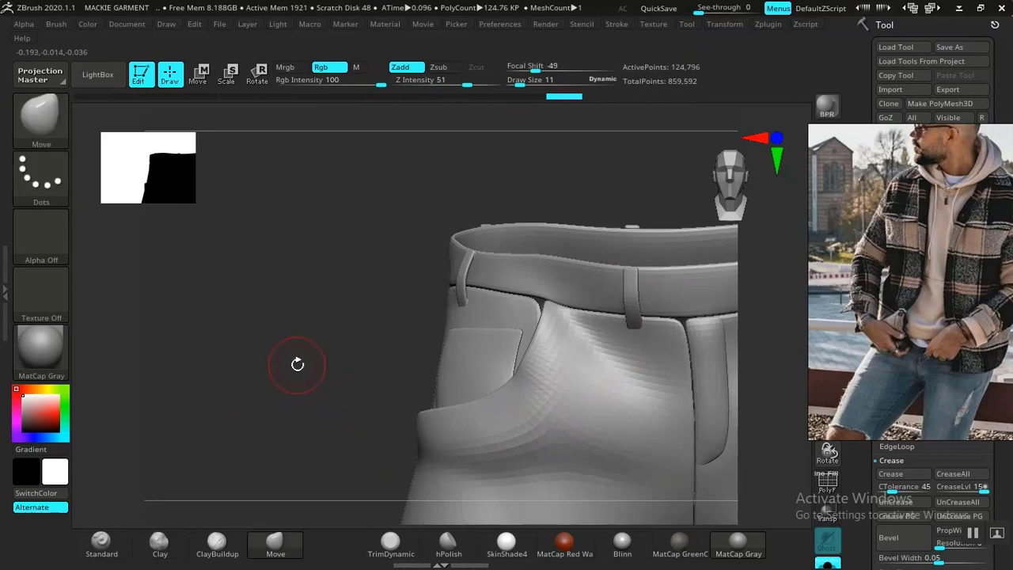
Step the trousers down to subdivision level 1 and automatically assign a polygroup to each part, checking them with the polyframe.
key("shift+f")
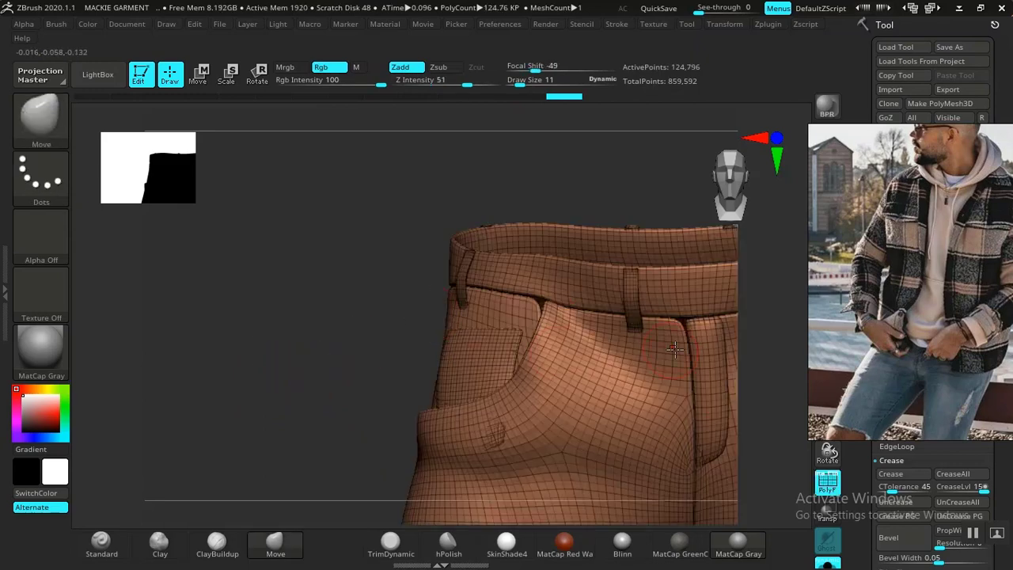
left_click_drag(868, 376, 164, 366)
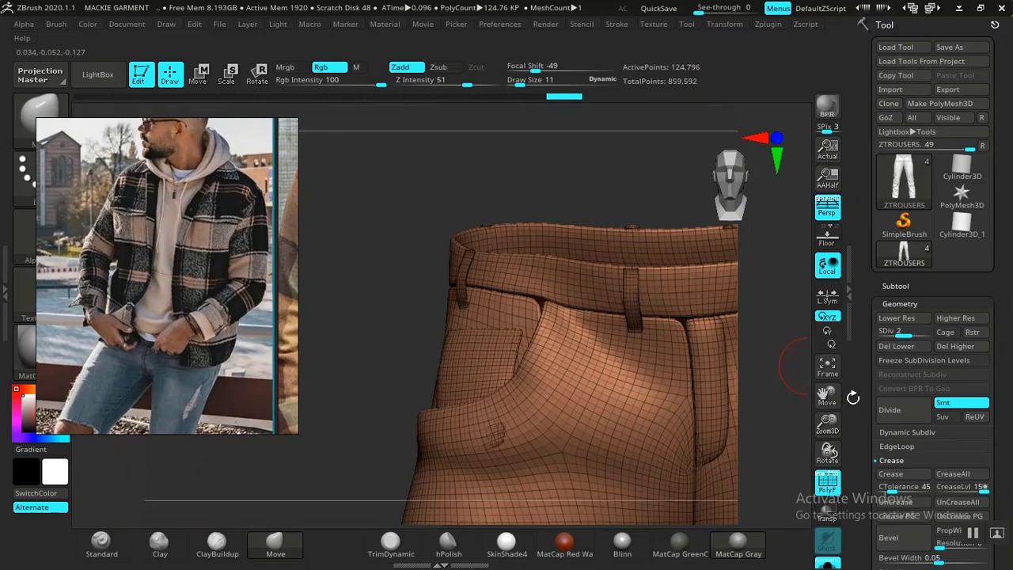
key("shift+d")
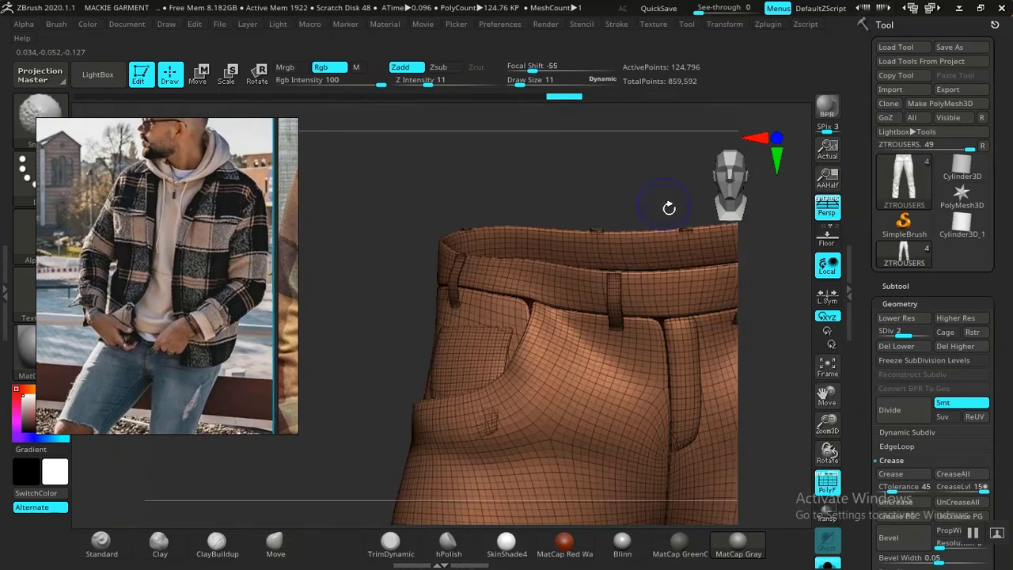
left_click_drag(861, 236, 860, 244)
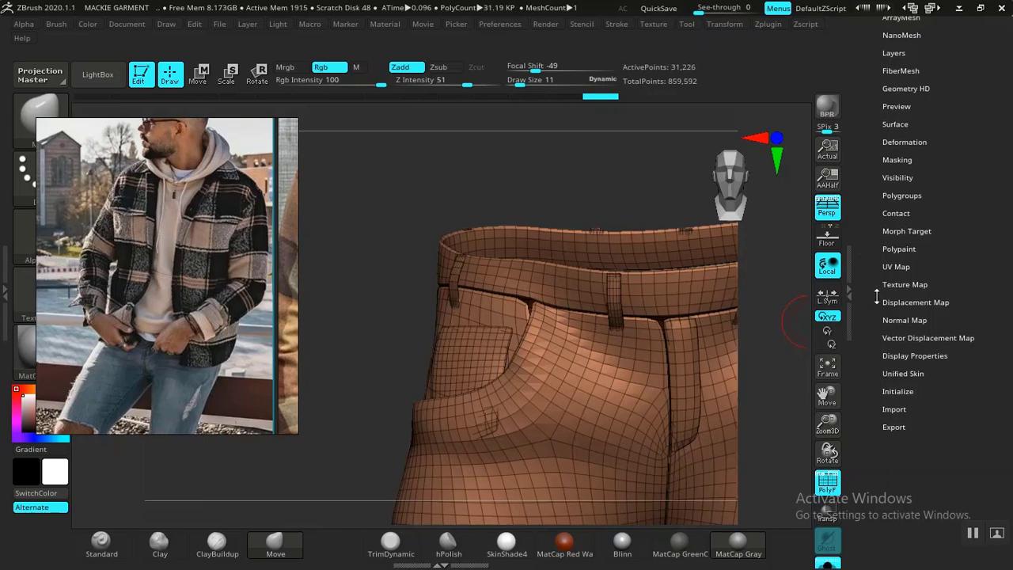
left_click(900, 196)
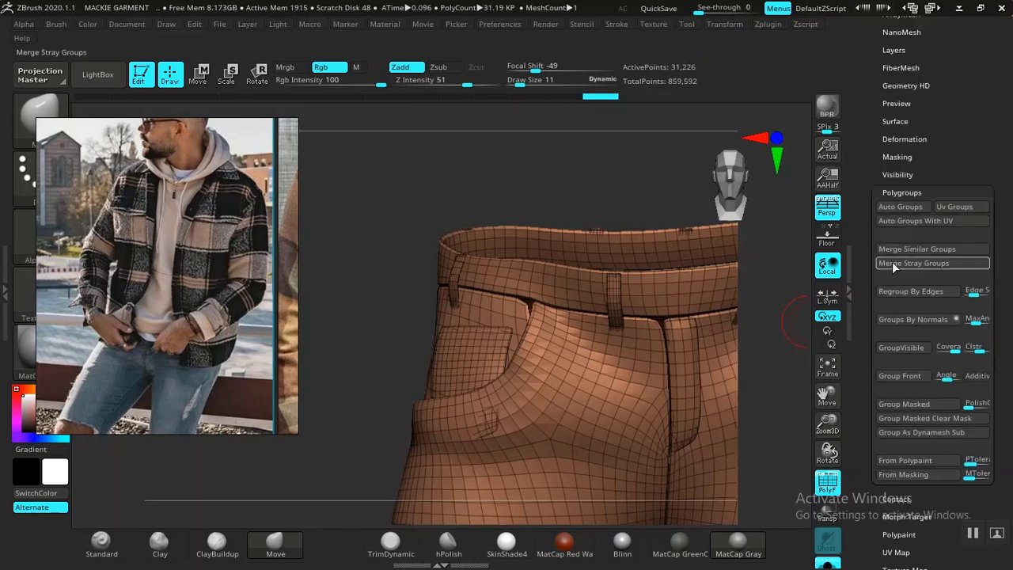
left_click(904, 222)
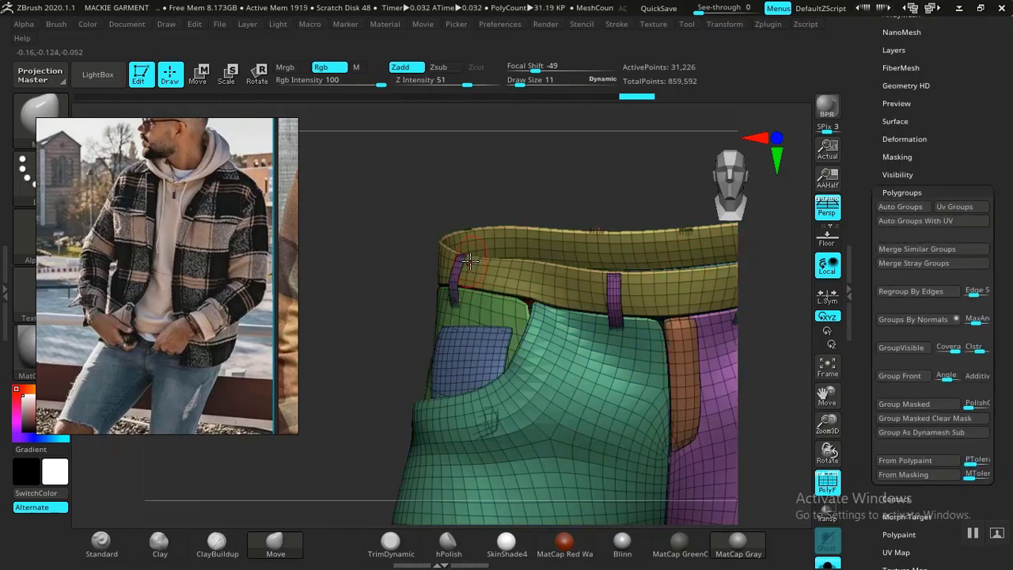
key("shift+f")
Isolate and mask the front pocket's inner panel, restore the whole trousers and invert the mask to leave only that panel editable.
left_click_drag(388, 278, 411, 285)
right_click_drag(411, 285, 422, 292)
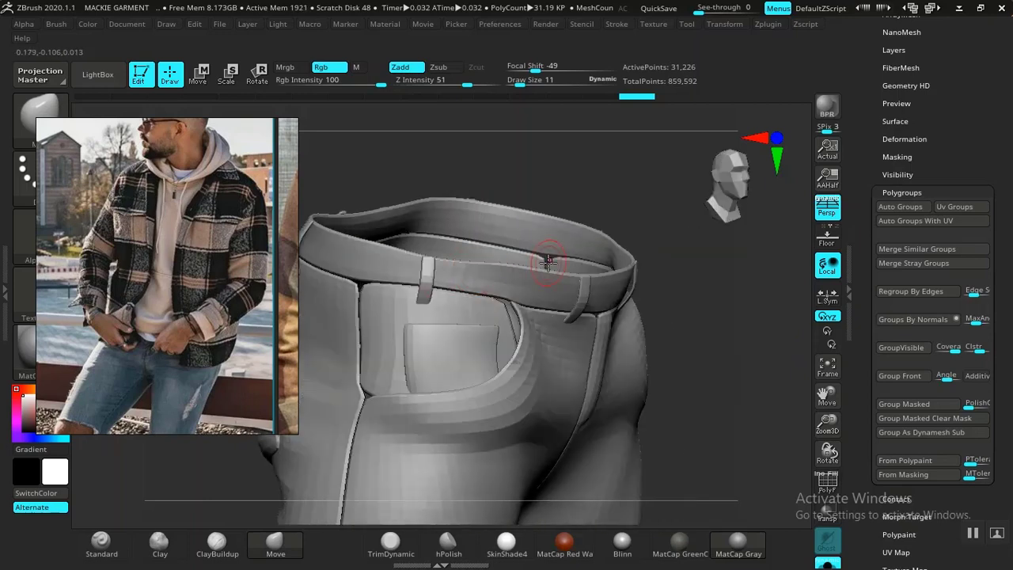
left_click_drag(722, 394, 376, 303)
left_click_drag(631, 367, 677, 453, "alt")
left_click(533, 262, "ctrl+shift")
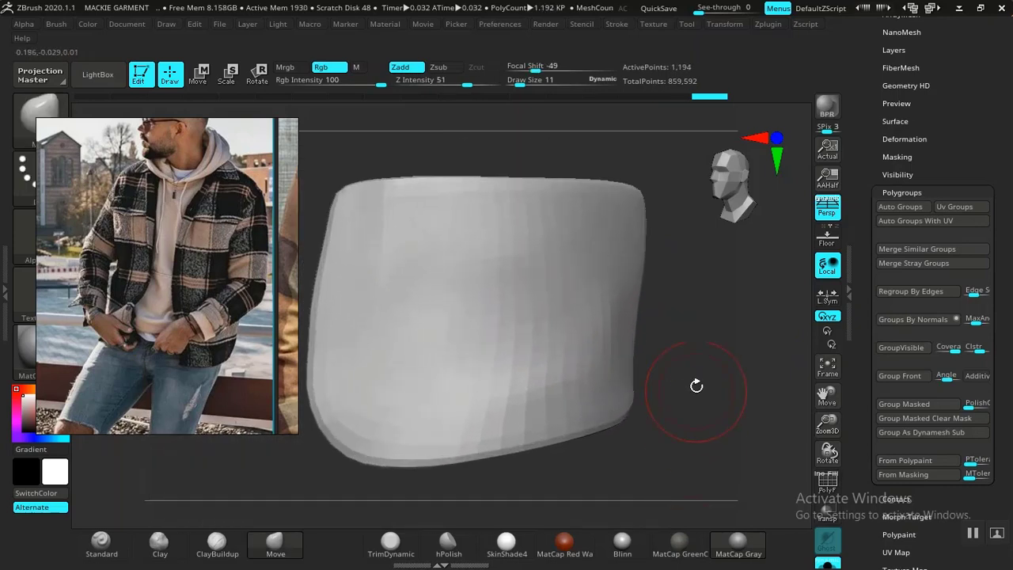
left_click_drag(701, 316, 721, 372, "alt")
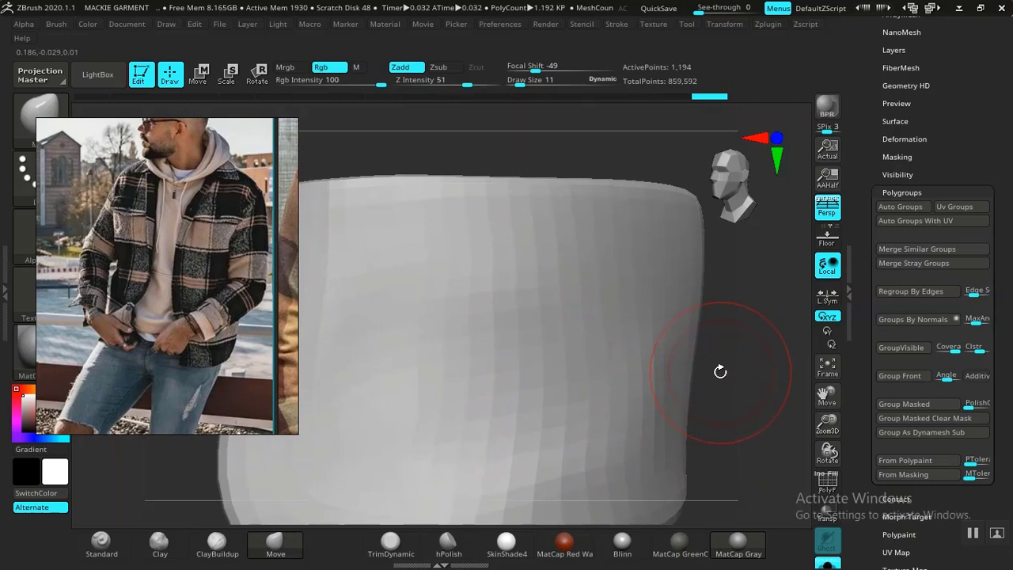
right_click_drag(737, 366, 728, 368, "ctrl")
left_click(721, 368, "ctrl")
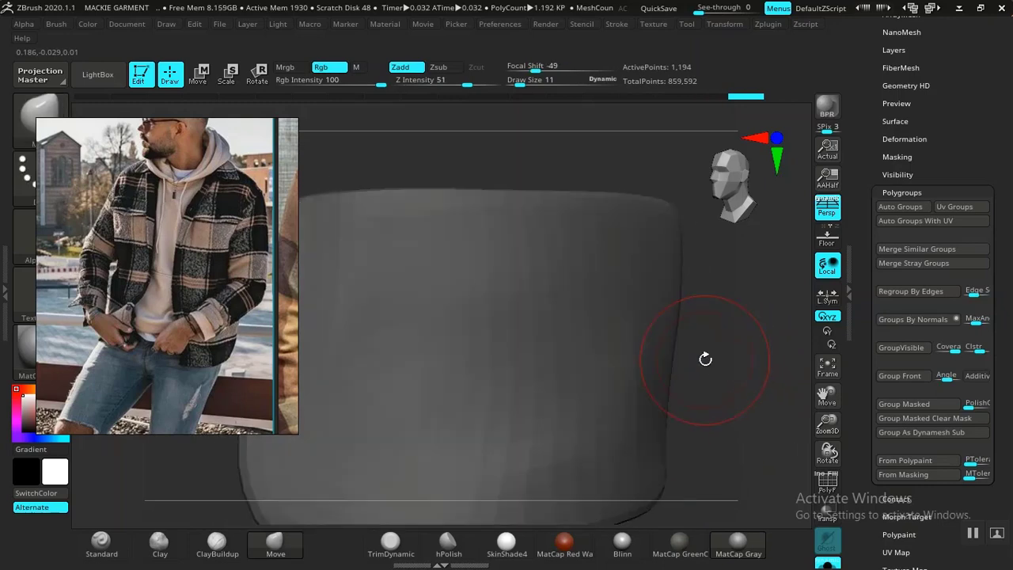
left_click(712, 367, "ctrl+shift")
mouse_move(752, 364)
left_mouse_down()
mouse_move(701, 306)
mouse_move(673, 310)
mouse_move(662, 297)
mouse_move(674, 414)
left_mouse_up()
left_click(675, 309, "ctrl")
Set the Move brush's draw size to 18 and pull the pocket inner panel's upper edge toward the waistband.
left_click_drag(709, 266, 652, 269)
key("space")
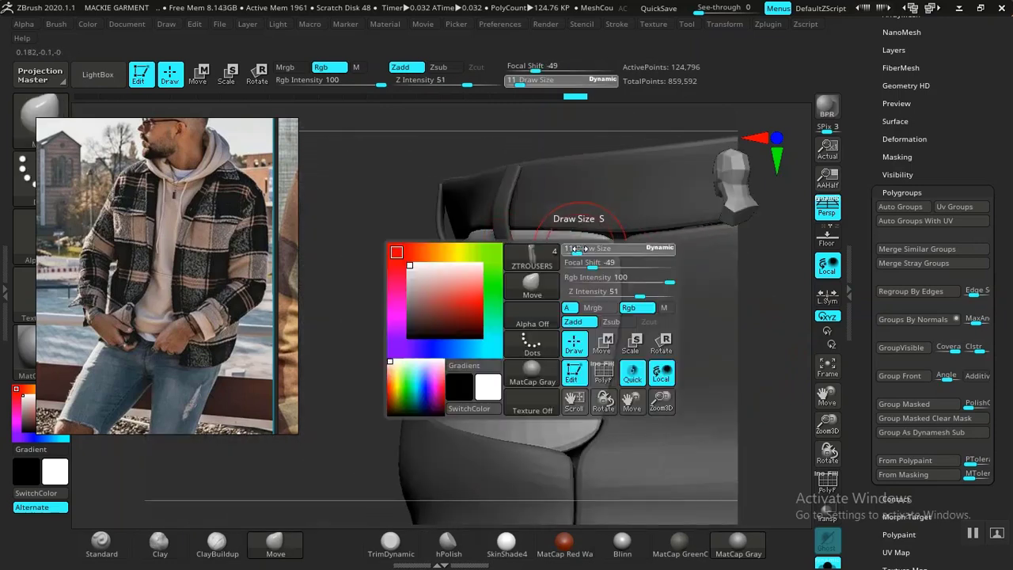
left_click_drag(583, 249, 579, 248)
left_click_drag(384, 250, 492, 247)
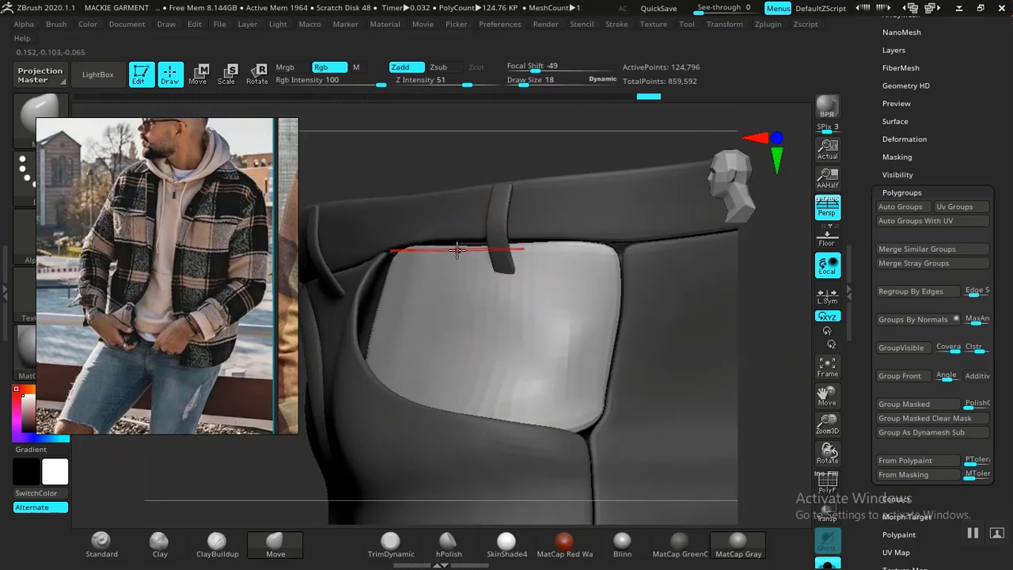
Invert the mask and try to reshape the waistband's lower edge above the pocket, undoing the stroke.
left_click(525, 179, "ctrl")
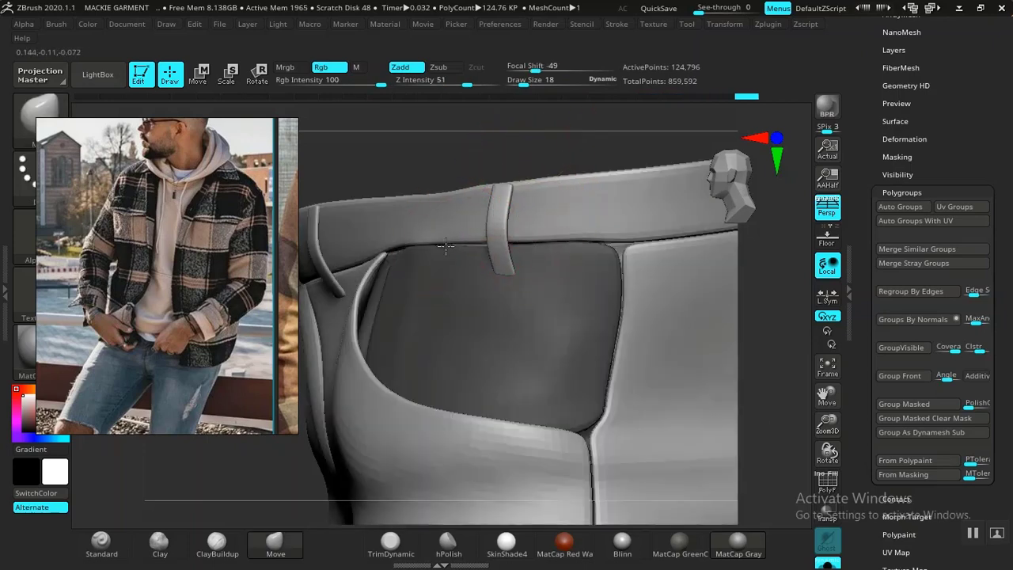
left_click_drag(407, 241, 470, 242)
key("ctrl+z")
key("ctrl+z")
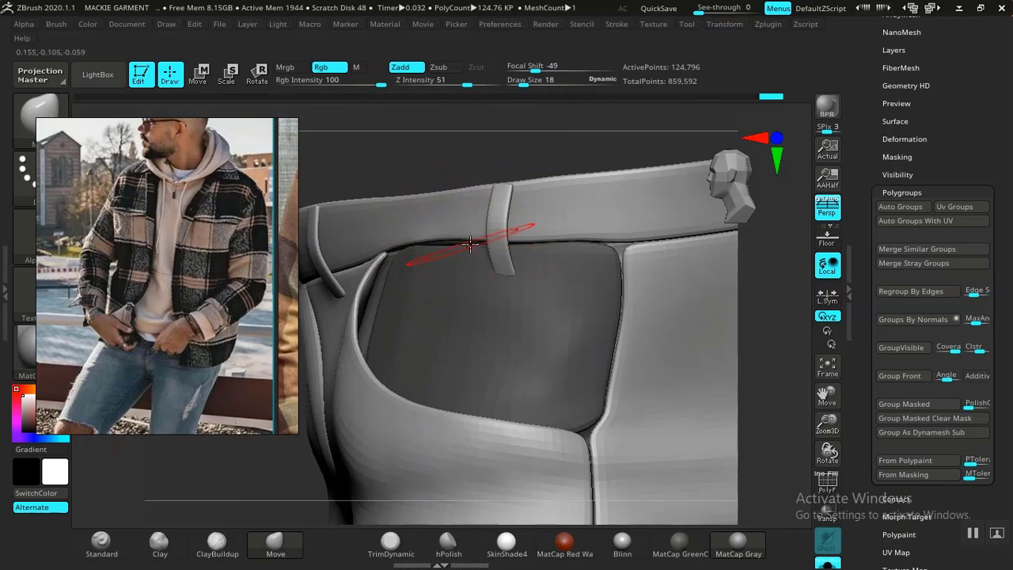
key("ctrl+z")
Try to isolate and mask the waistband, restore the whole trousers, and clear the mask.
mouse_move(443, 149)
left_mouse_down()
mouse_move(491, 155)
mouse_move(407, 170)
mouse_move(520, 248)
mouse_move(522, 272)
left_mouse_up()
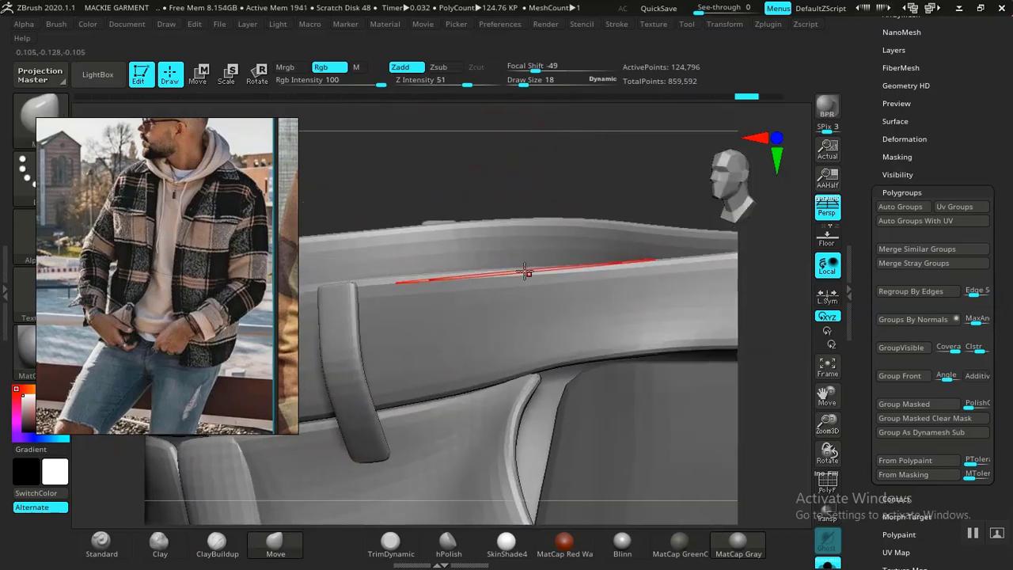
left_click(562, 321, "ctrl+shift")
left_click_drag(535, 203, 500, 163, "alt")
left_click(573, 204, "ctrl")
left_click(609, 212, "ctrl")
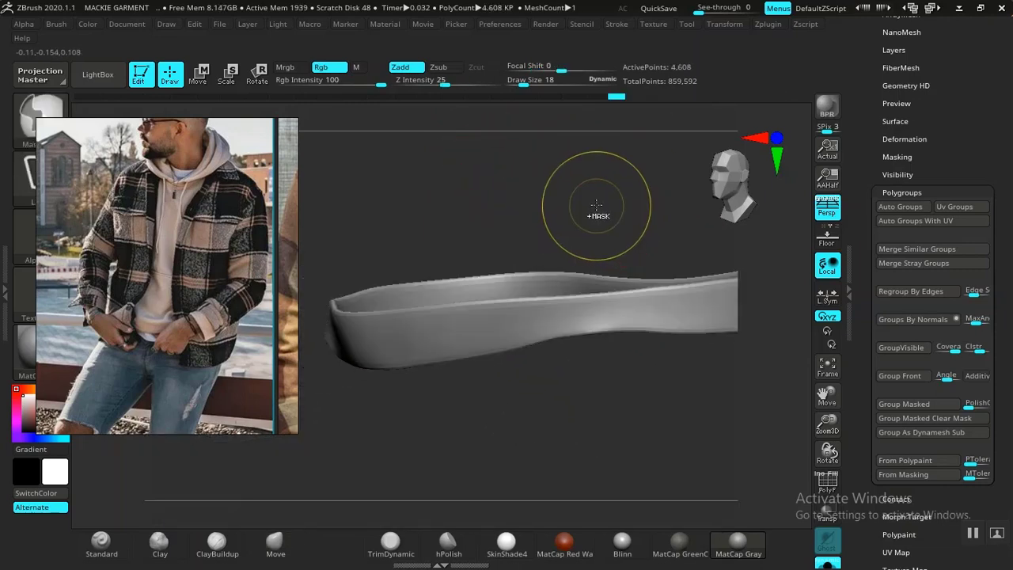
left_click(600, 205, "ctrl")
left_click(612, 204, "ctrl+shift")
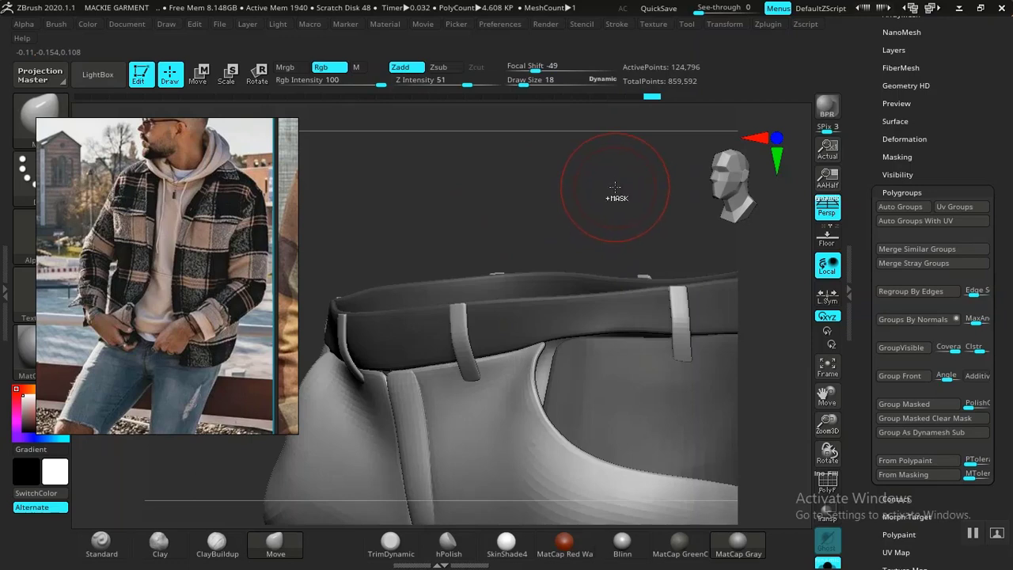
left_click(611, 175, "ctrl")
mouse_move(600, 171)
left_mouse_down("ctrl")
mouse_move(620, 190)
mouse_move(612, 194)
left_mouse_up("ctrl")
Mask the isolated waistband, restore the whole trousers and invert the mask to leave only the waistband editable.
left_click(572, 308, "ctrl+shift")
left_click(607, 197, "ctrl")
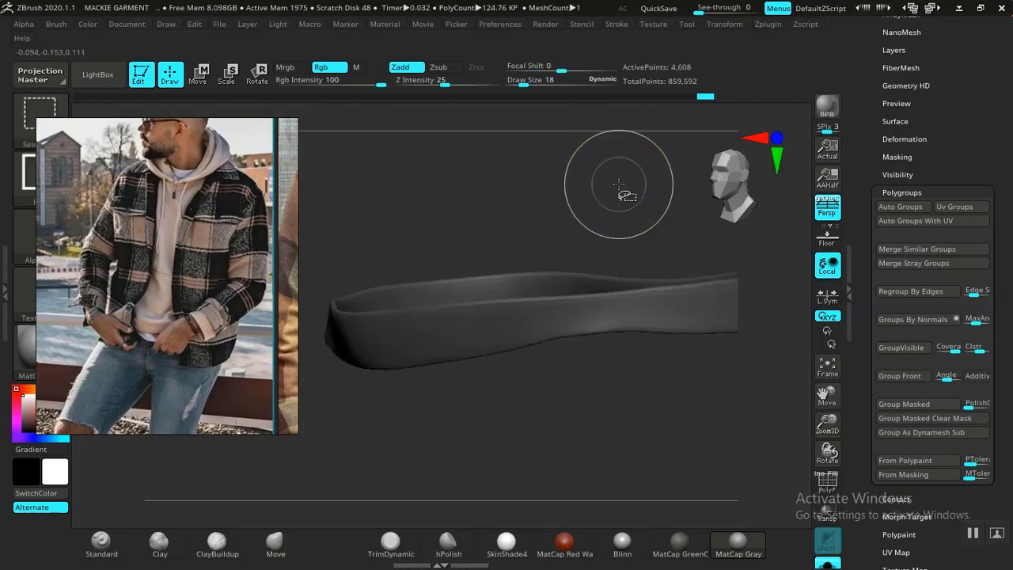
left_click(618, 186, "ctrl+shift")
left_click(617, 190, "ctrl")
Step down one subdivision level and pull the waistband's lower edge down over the pocket panel at draw size 13.
left_click_drag(596, 189, 566, 247)
left_click_drag(568, 135, 561, 158)
key("space")
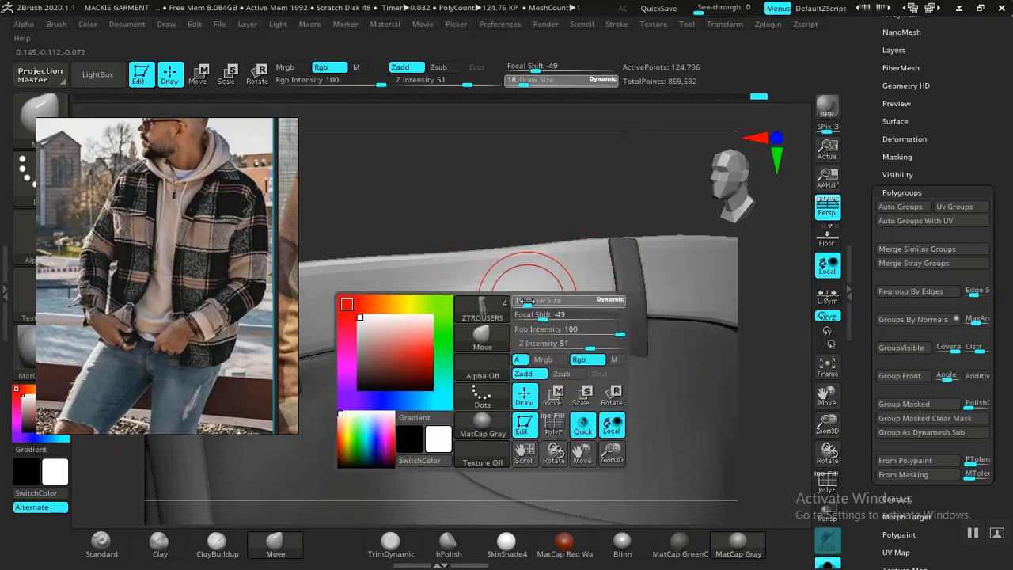
key("shift+d")
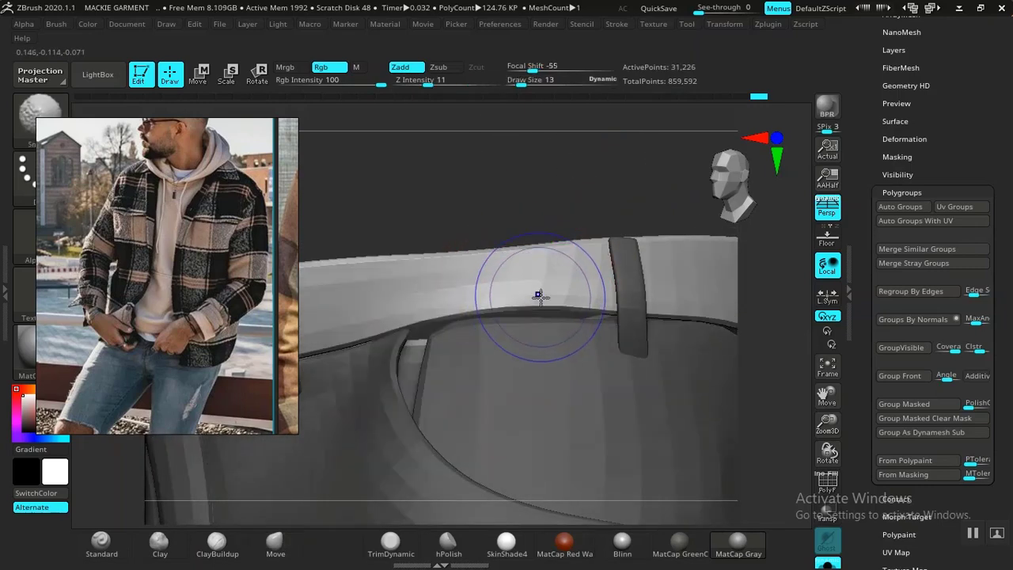
left_click_drag(541, 297, 553, 315)
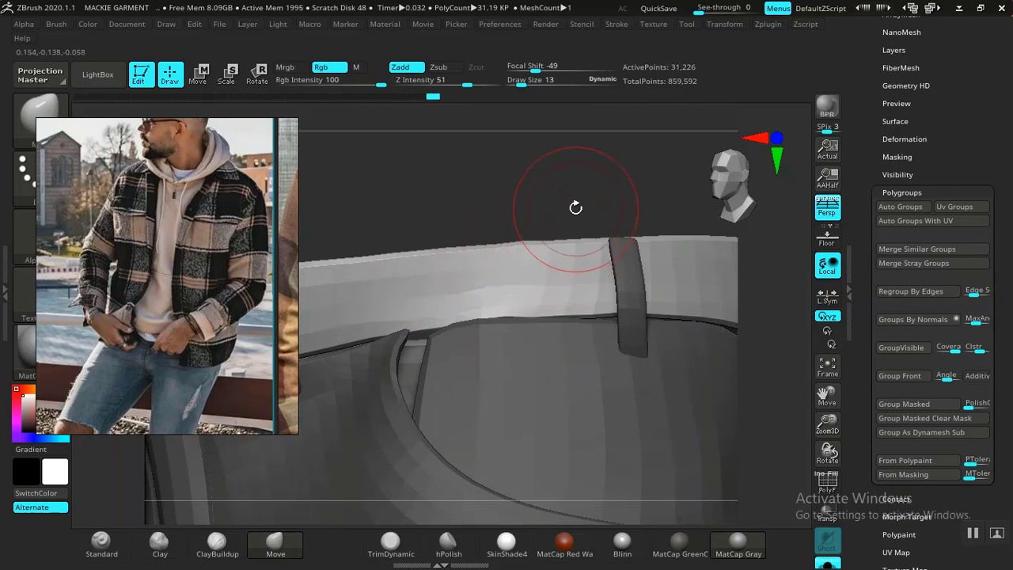
Clear the waistband mask and mask everything except the front pocket's inner panel.
left_click_drag(538, 171, 558, 188, "ctrl")
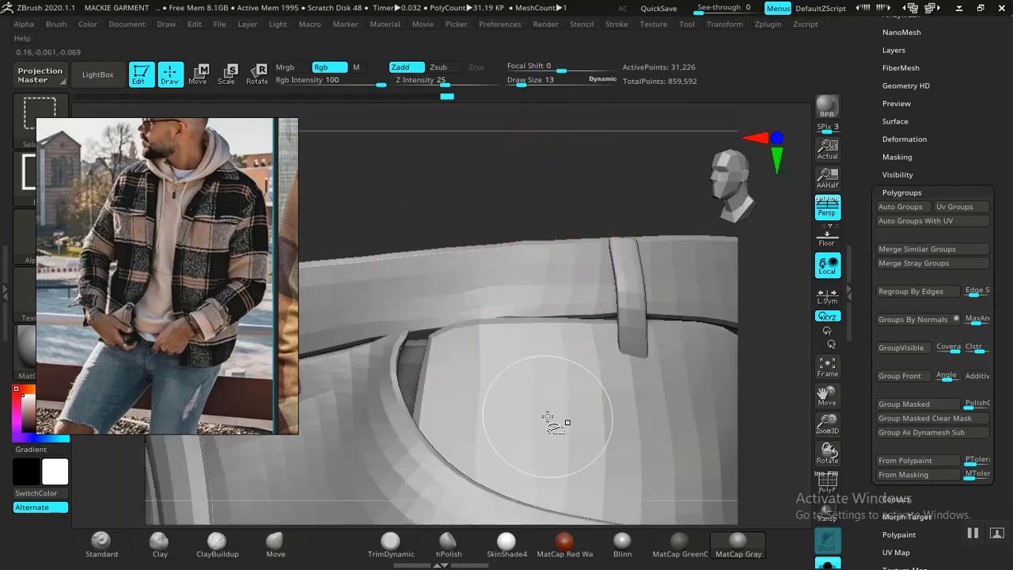
left_click(549, 420, "ctrl+shift")
left_click(570, 176, "ctrl+shift")
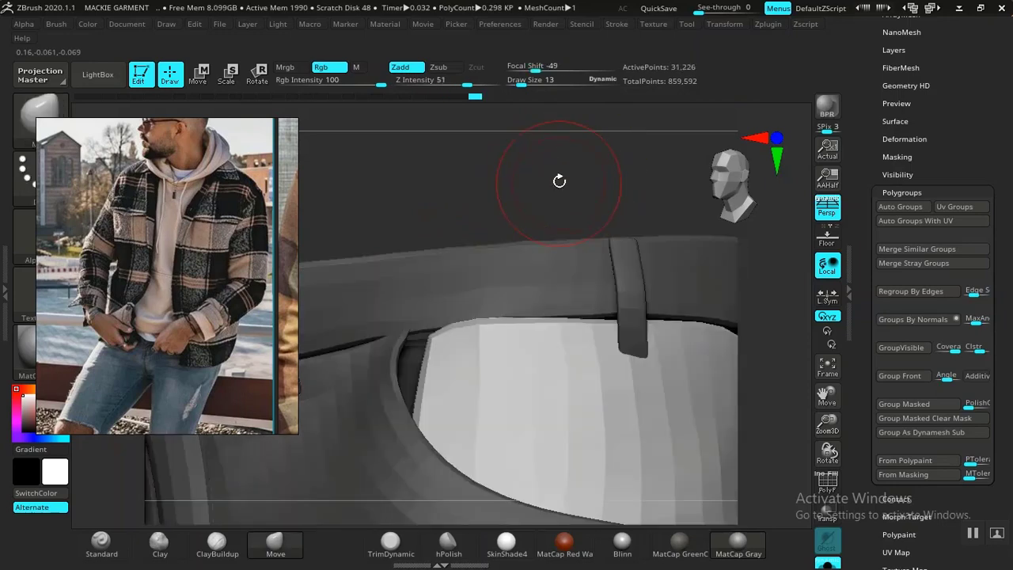
Move the pocket inner panel's front edge against the curved pocket opening with draw size 20.
left_click_drag(579, 188, 574, 204)
key("space")
mouse_move(440, 332)
left_mouse_down()
mouse_move(449, 330)
mouse_move(425, 340)
left_mouse_up()
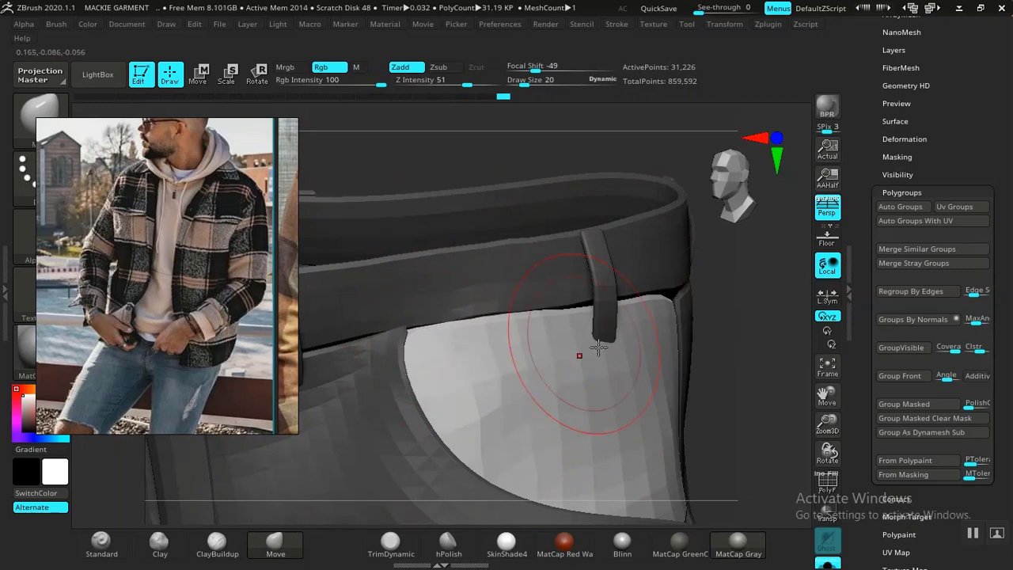
left_click_drag(745, 382, 707, 337, "alt")
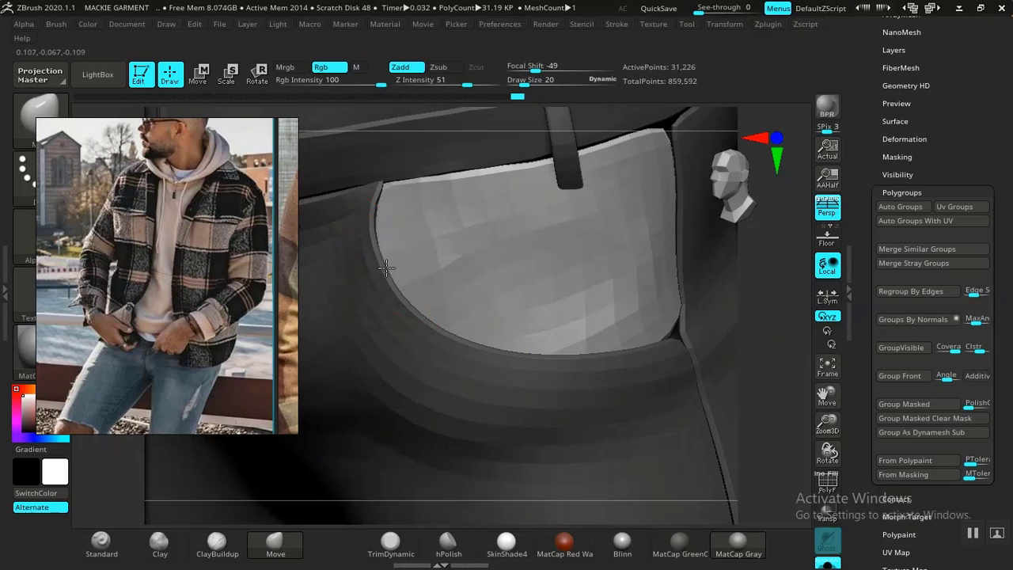
left_click_drag(751, 319, 687, 331)
mouse_move(748, 301)
left_mouse_down()
mouse_move(644, 303)
mouse_move(484, 369)
left_mouse_up()
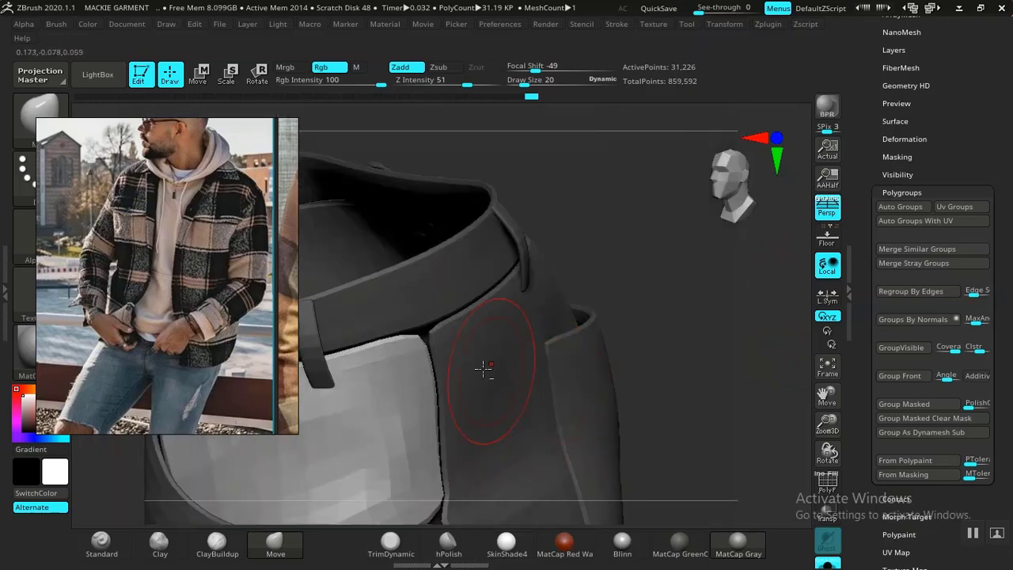
Adjust the pocket inner panel's corners along the side seam with the Move brush at draw size 6.
left_click_drag(597, 210, 602, 281, "alt")
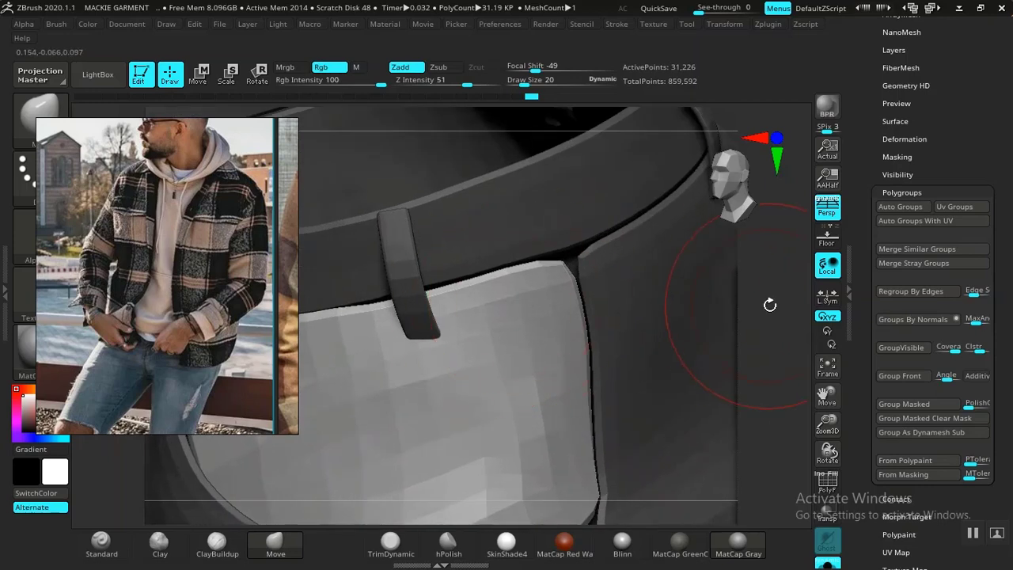
left_click_drag(761, 337, 619, 381)
key("space")
left_click_drag(501, 330, 493, 331)
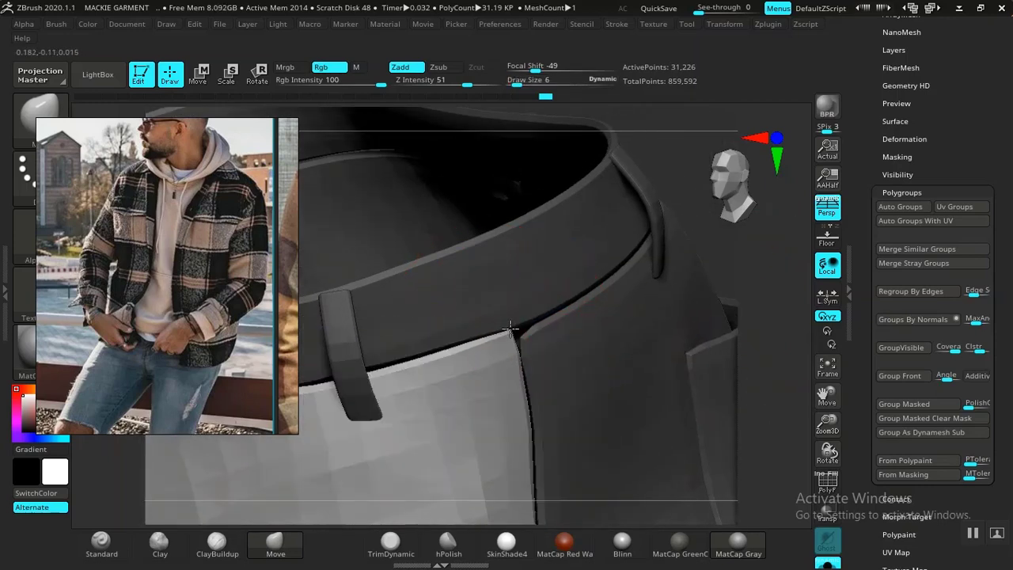
mouse_move(748, 253)
left_mouse_down()
mouse_move(742, 236)
mouse_move(740, 251)
mouse_move(670, 324)
mouse_move(676, 276)
mouse_move(632, 353)
left_mouse_up()
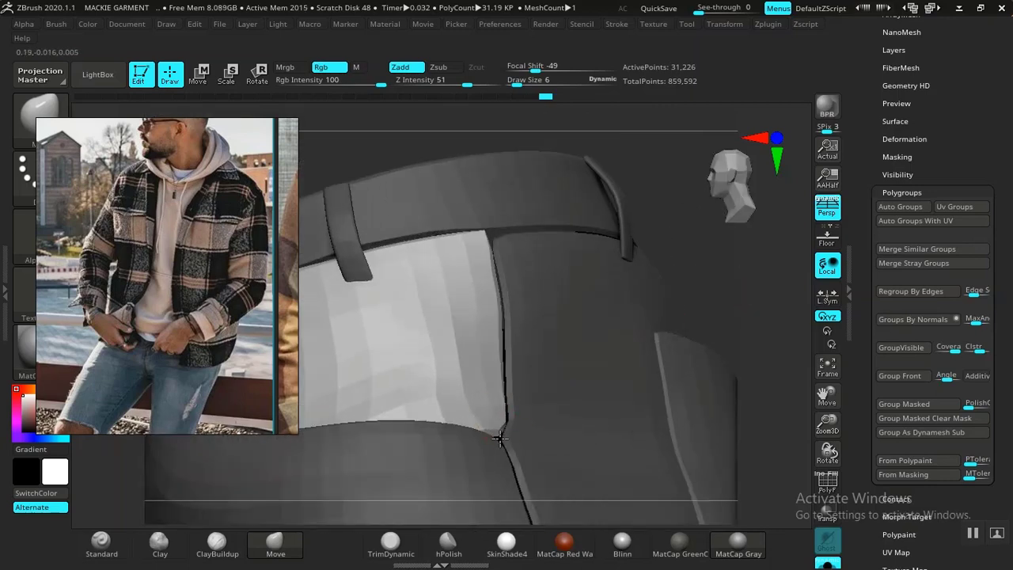
left_click_drag(766, 279, 741, 300)
Extend the pocket inner panel's side edge and lower corner to the side seam with draw size 16.
key("space")
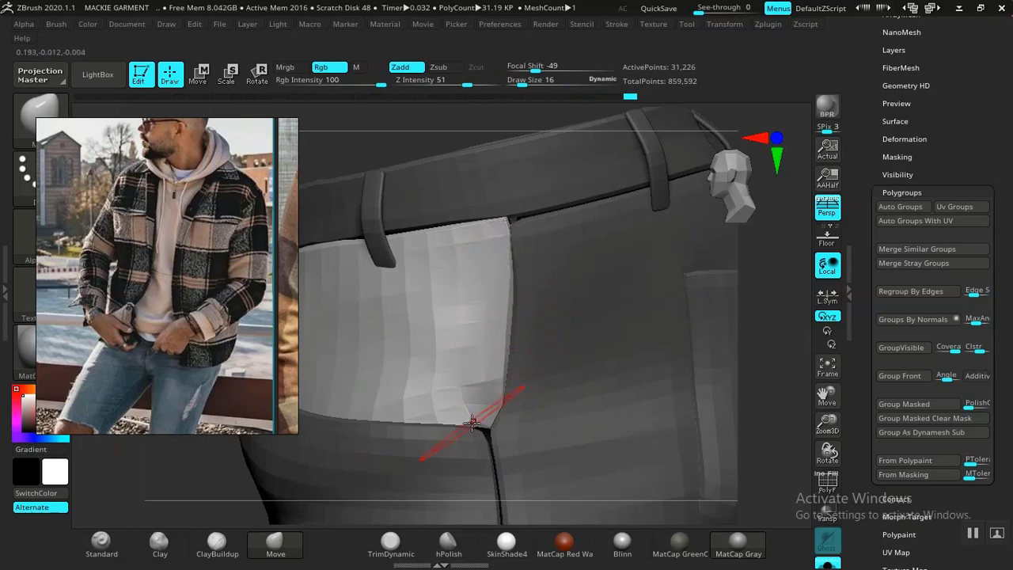
left_click_drag(768, 269, 487, 366)
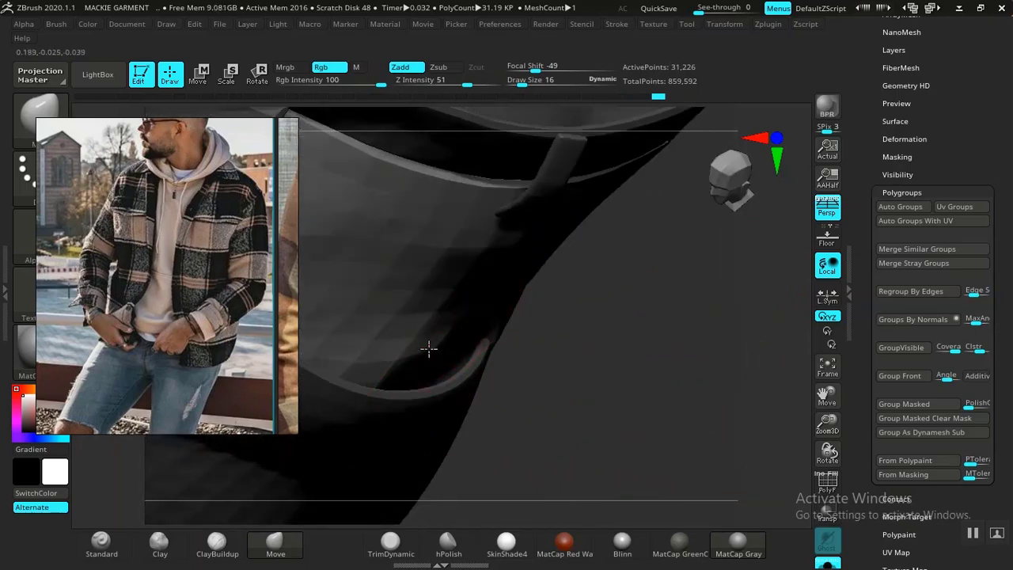
left_click_drag(616, 387, 551, 364)
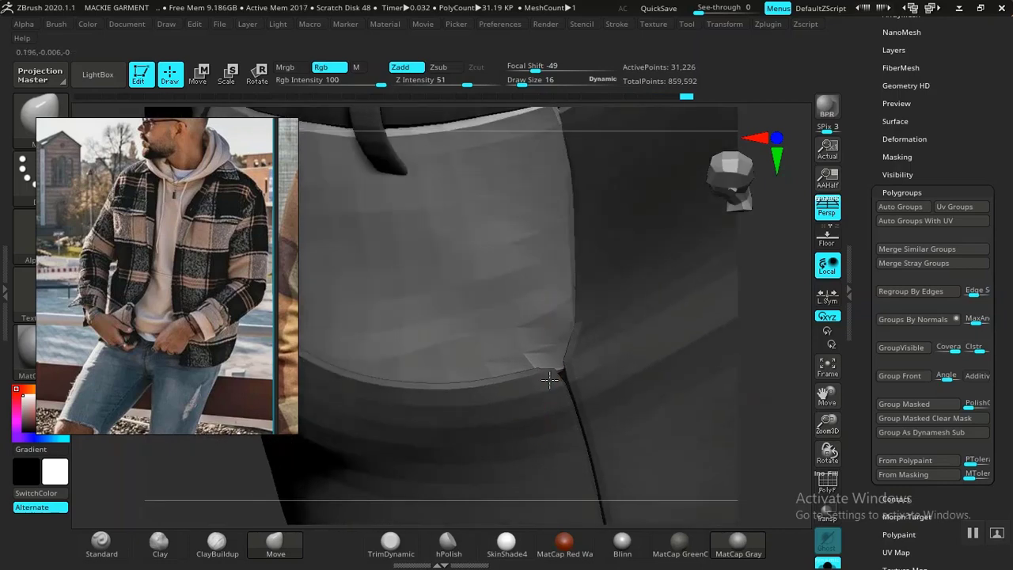
left_click_drag(736, 322, 641, 325, "alt")
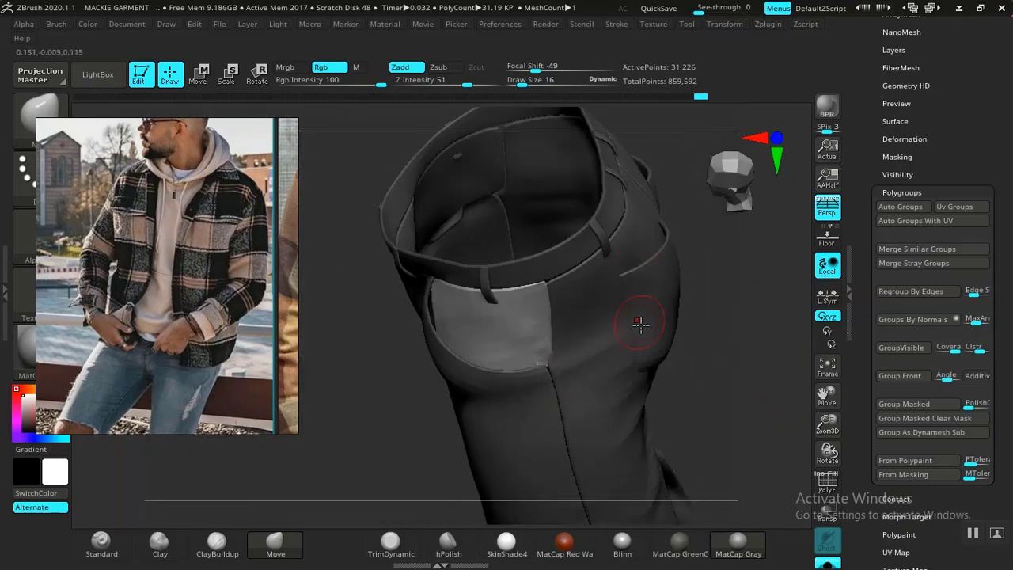
Fit the pocket inner panel's upper edge beneath the waistband and belt loop.
left_click_drag(707, 285, 723, 438)
left_click_drag(747, 362, 722, 565, "alt")
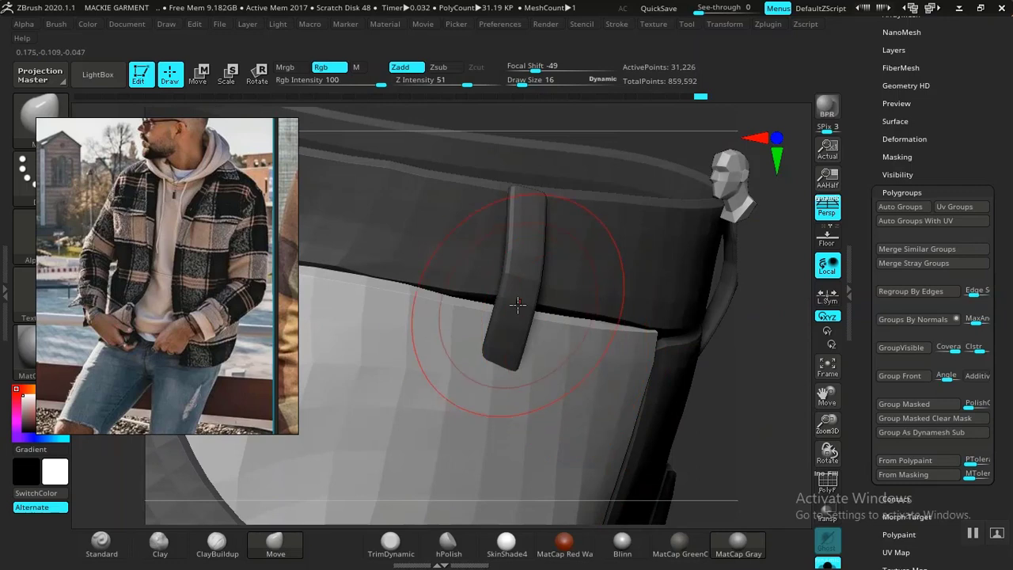
left_click_drag(664, 136, 761, 278)
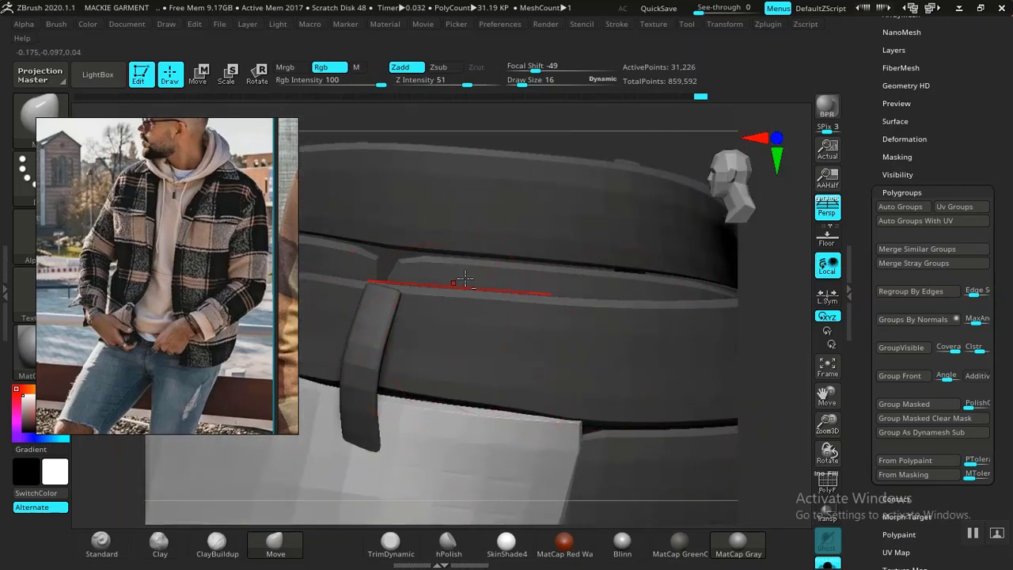
left_click_drag(636, 143, 424, 98)
left_click_drag(758, 373, 516, 377)
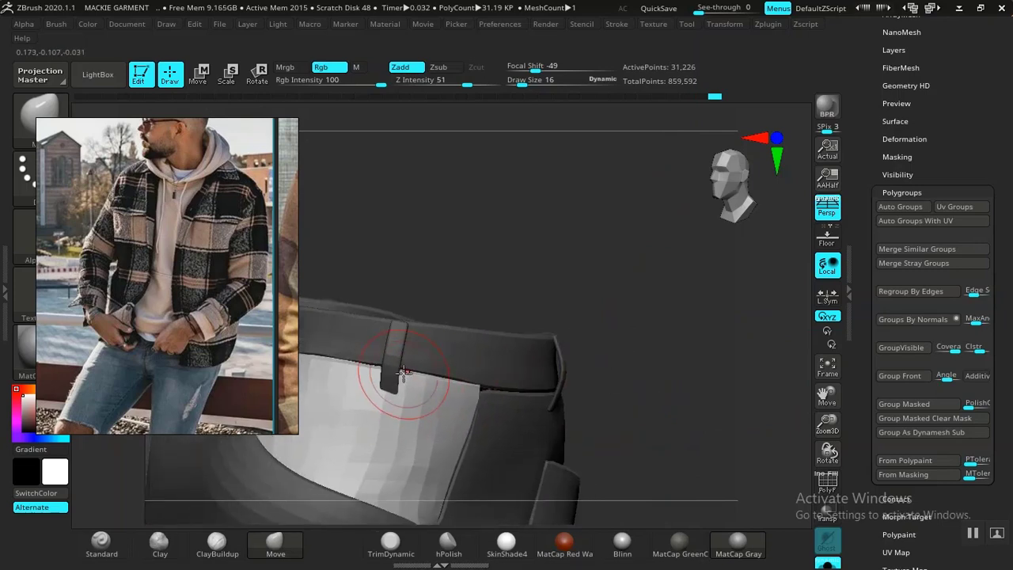
left_click_drag(672, 314, 654, 360)
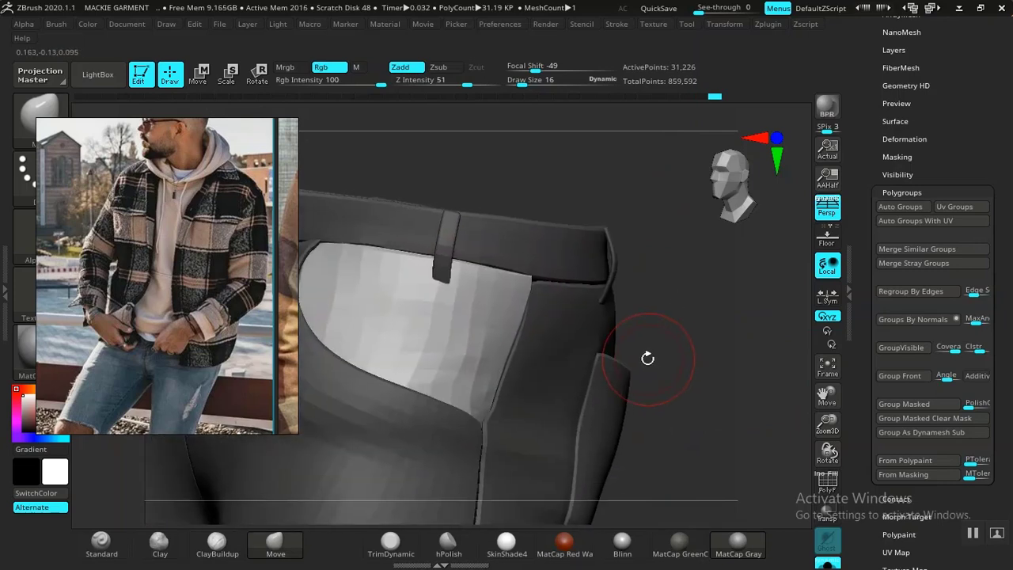
Isolate and mask one front leg panel, restore the whole trousers and invert the mask to leave only that panel editable.
mouse_move(667, 395)
left_mouse_down()
mouse_move(679, 403)
mouse_move(647, 395)
mouse_move(665, 387)
mouse_move(679, 421)
mouse_move(622, 408)
mouse_move(611, 445)
mouse_move(623, 439)
mouse_move(609, 444)
mouse_move(631, 448)
mouse_move(605, 447)
left_mouse_up()
key("shift+d")
key("ctrl+w")
left_click(497, 472, "ctrl+shift")
left_click(665, 414, "ctrl")
left_click(665, 393, "ctrl+shift")
left_click(677, 415, "ctrl")
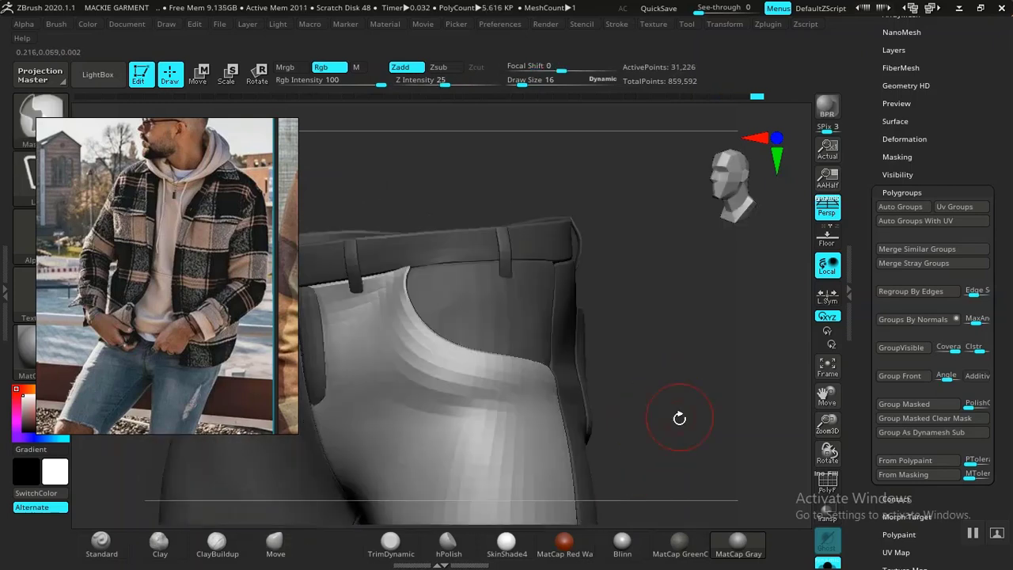
Move the front leg panel's upper corner where the pocket opening meets the side seam.
mouse_move(657, 403)
left_mouse_down("alt")
mouse_move(640, 381)
mouse_move(670, 436)
mouse_move(649, 441)
mouse_move(636, 495)
mouse_move(702, 466)
mouse_move(609, 377)
left_mouse_up("alt")
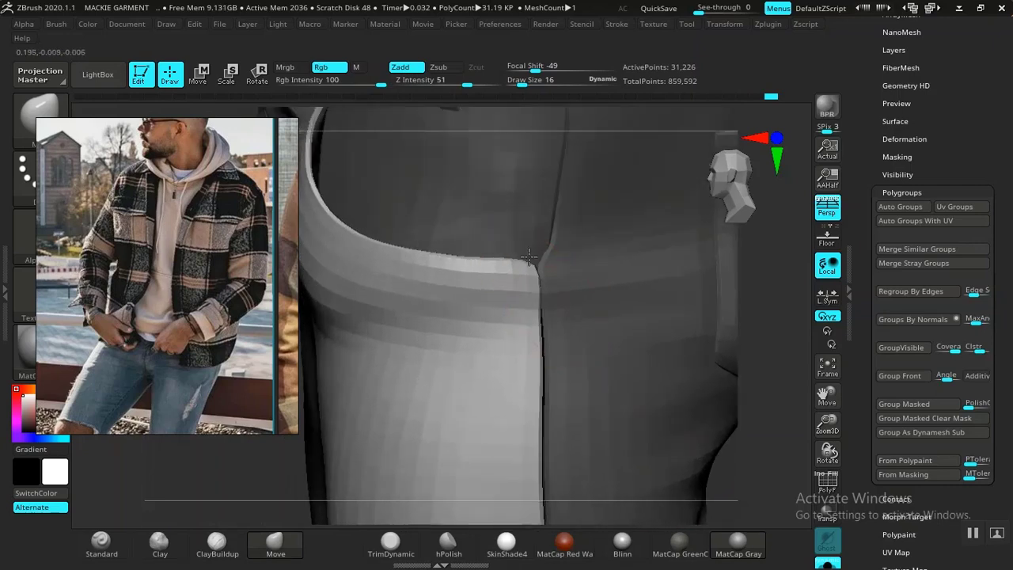
left_click_drag(760, 405, 685, 333)
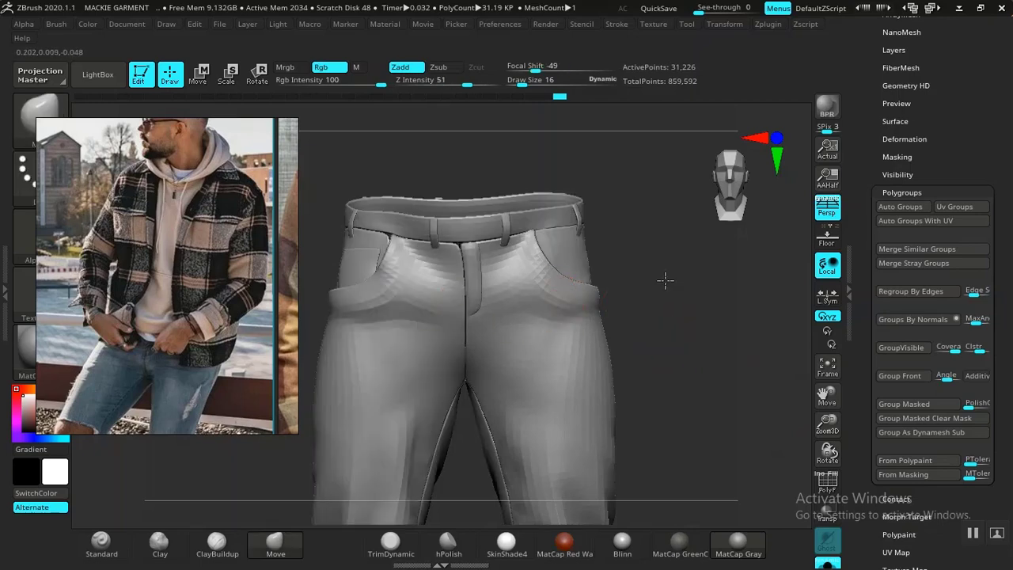
left_click_drag(665, 280, 649, 355)
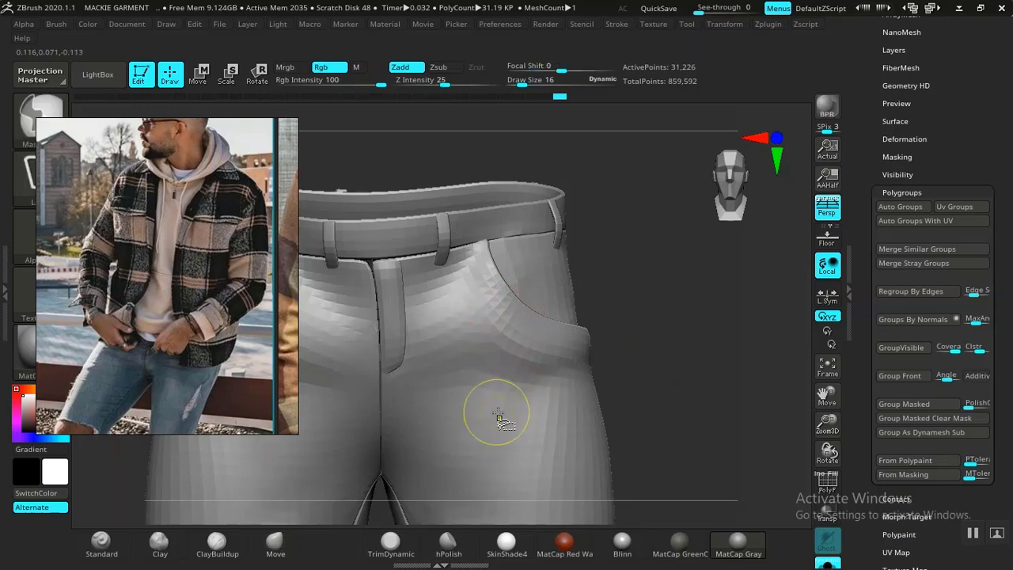
Isolate and mask both front leg panels, restore the whole trousers and invert the mask to leave only those panels editable.
left_click(473, 417, "ctrl+shift")
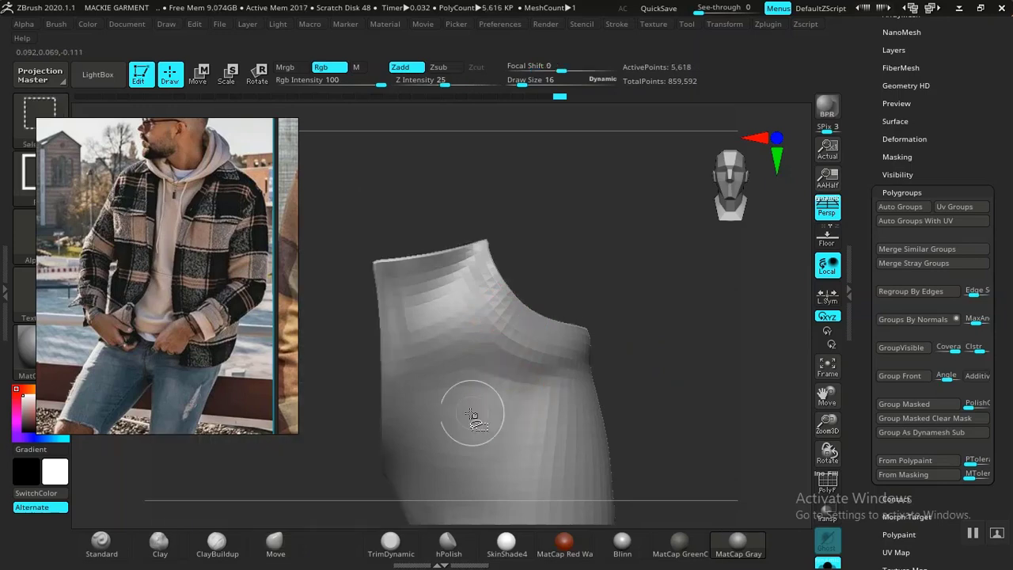
left_click(525, 408, "ctrl+shift")
left_click(331, 449, "ctrl+shift")
left_click_drag(682, 319, 612, 340, "ctrl+shift")
left_click(671, 320, "ctrl")
left_click(673, 326, "ctrl+shift")
left_click(675, 358, "ctrl")
Set the draw size to 36 and reshape the pocket opening edges on both front leg panels.
mouse_move(542, 355)
left_mouse_down("alt")
mouse_move(637, 322)
mouse_move(643, 345)
left_mouse_up("alt")
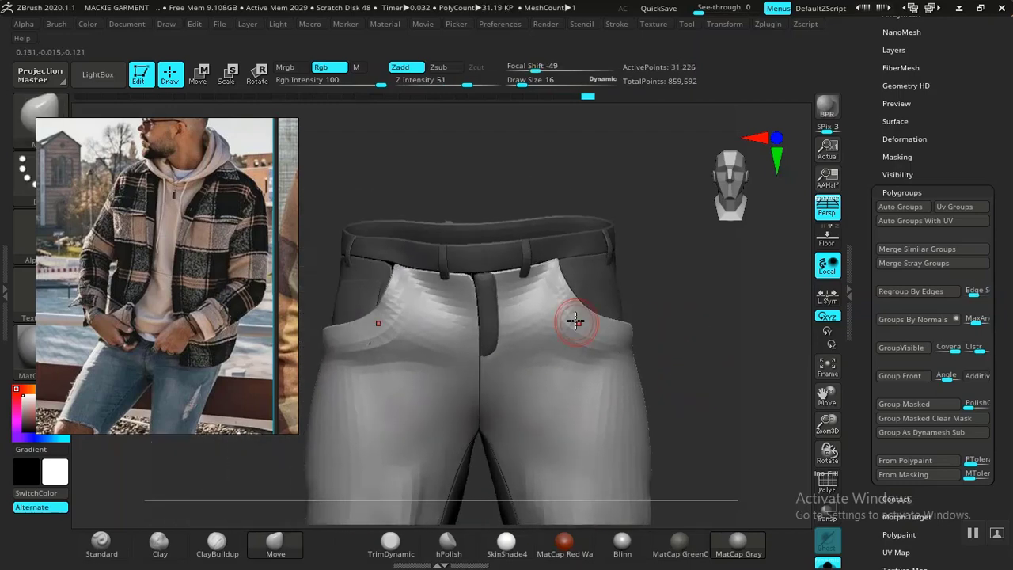
key("space")
left_click_drag(584, 317, 590, 316)
left_click_drag(690, 296, 608, 295)
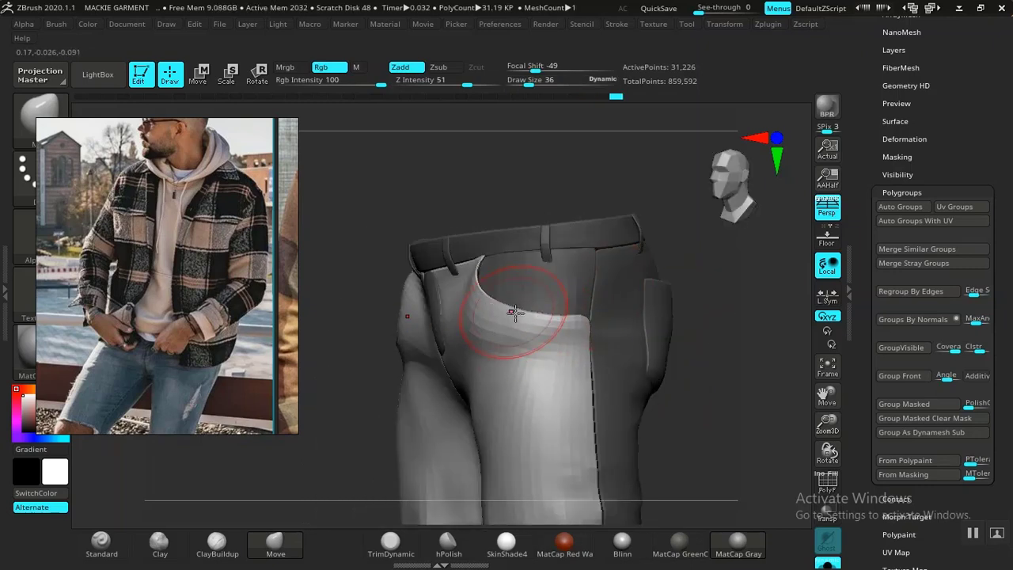
left_click_drag(690, 258, 722, 272)
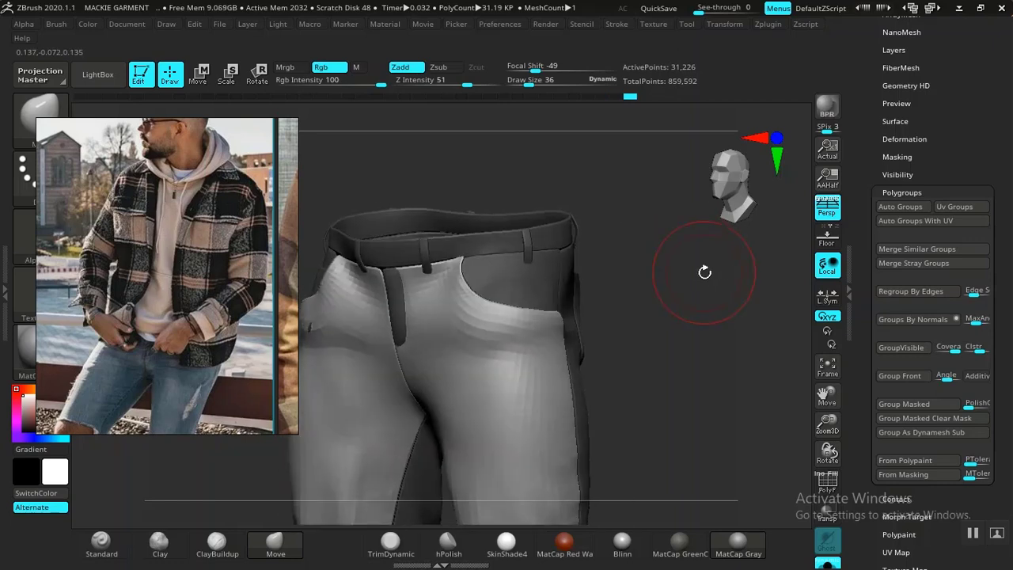
Adjust the front leg panel's outer edge just below the pocket opening with the Move brush.
right_click_drag(696, 270, 680, 286)
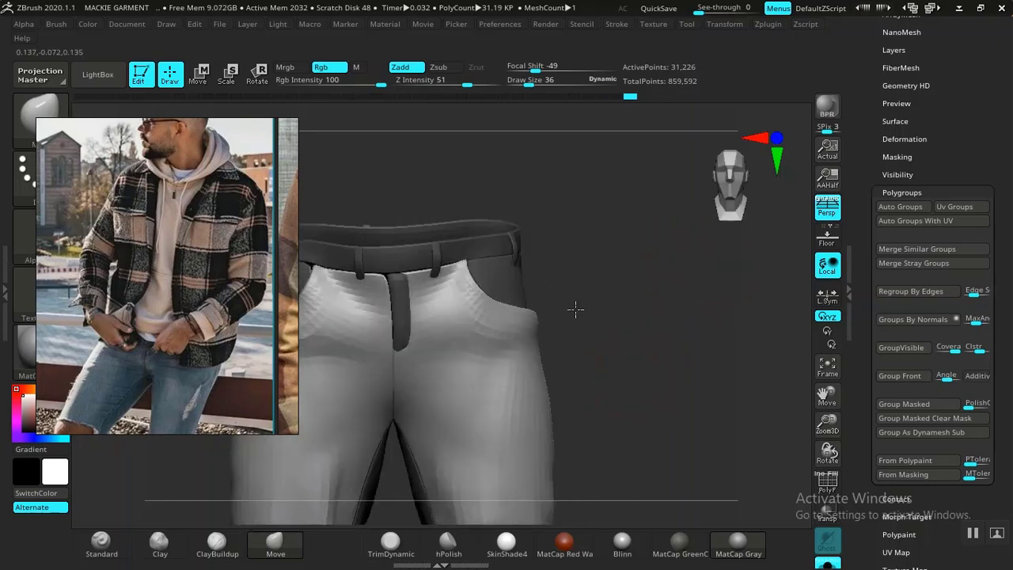
left_click_drag(575, 310, 627, 401, "alt")
left_click_drag(618, 355, 683, 382, "alt")
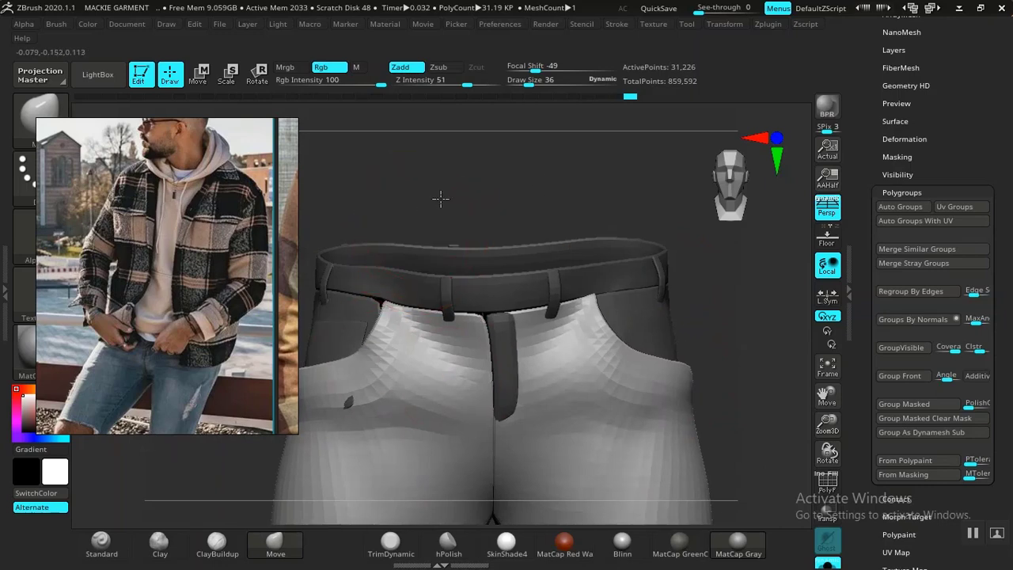
right_click_drag(441, 199, 508, 335)
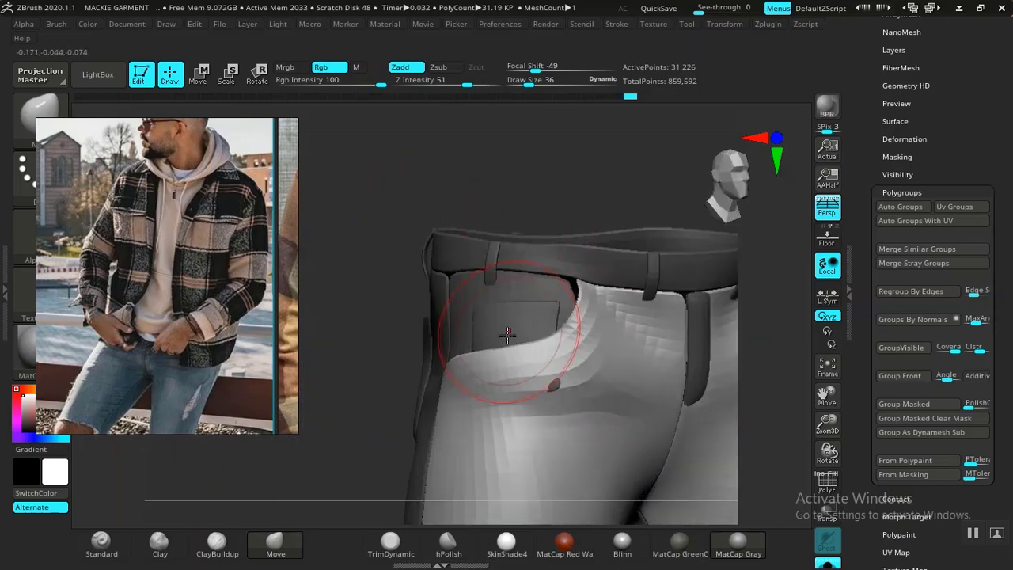
right_click_drag(537, 177, 642, 337)
left_click_drag(661, 362, 656, 353)
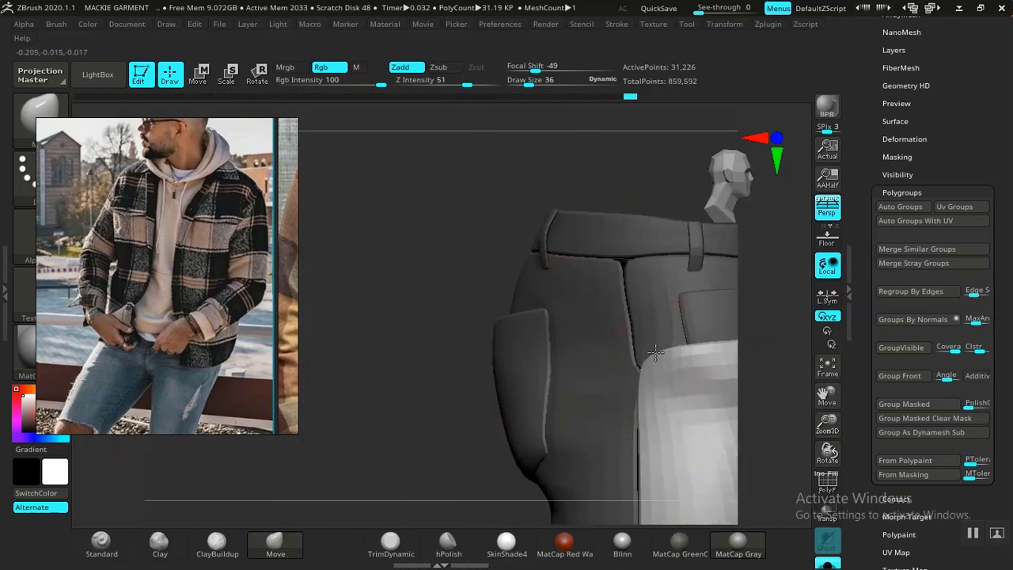
left_click_drag(667, 148, 467, 215, "alt")
mouse_move(514, 361)
right_mouse_down()
mouse_move(446, 351)
mouse_move(504, 362)
right_mouse_up()
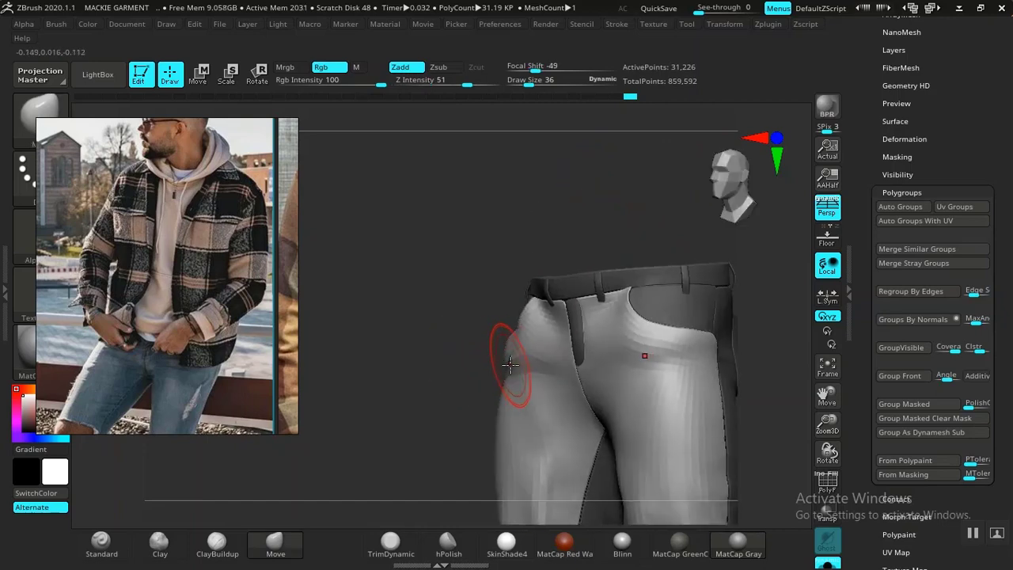
left_click_drag(475, 277, 324, 305, "alt")
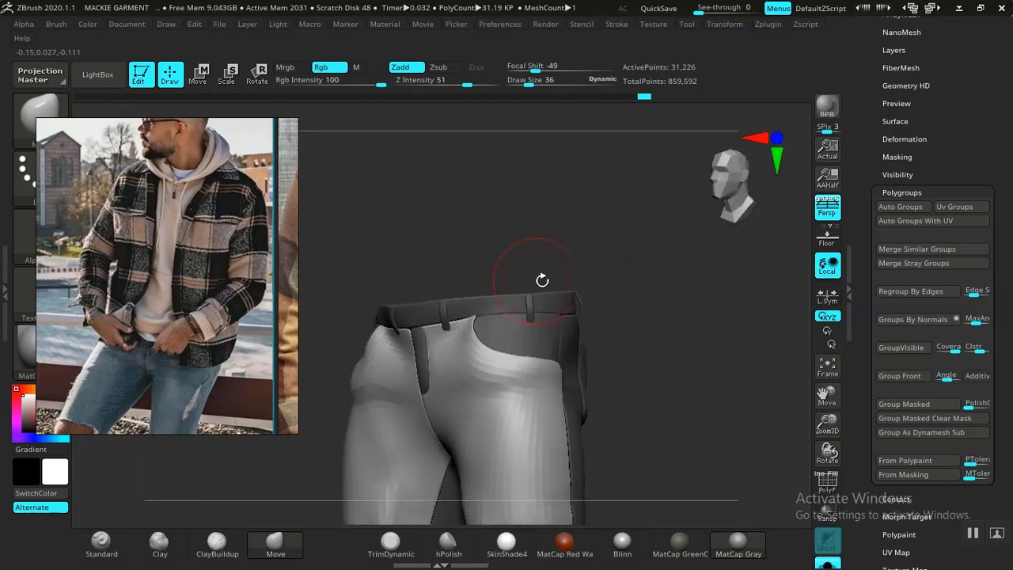
left_click(602, 261, "ctrl")
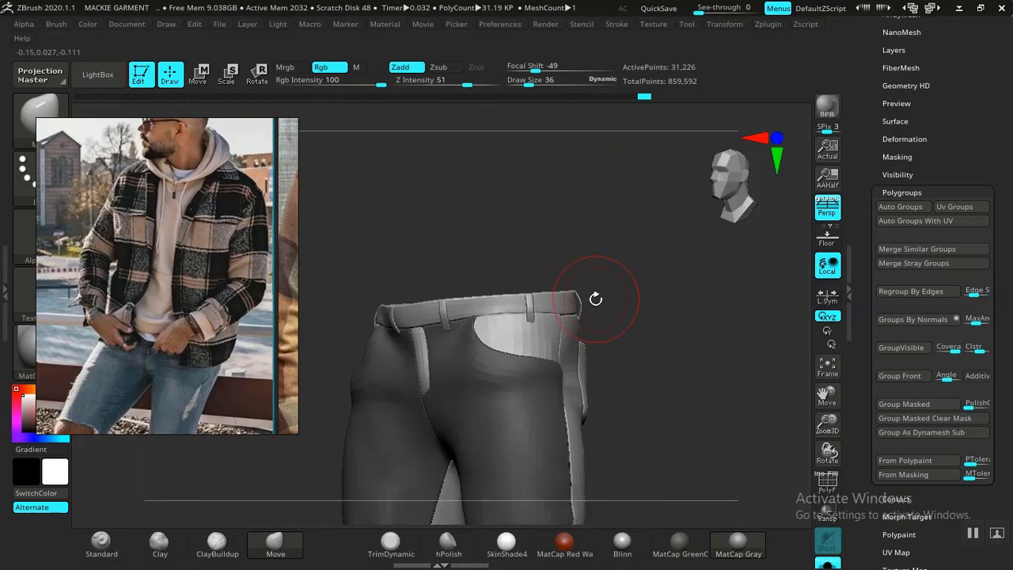
right_click_drag(646, 361, 656, 380)
left_click(633, 372, "ctrl")
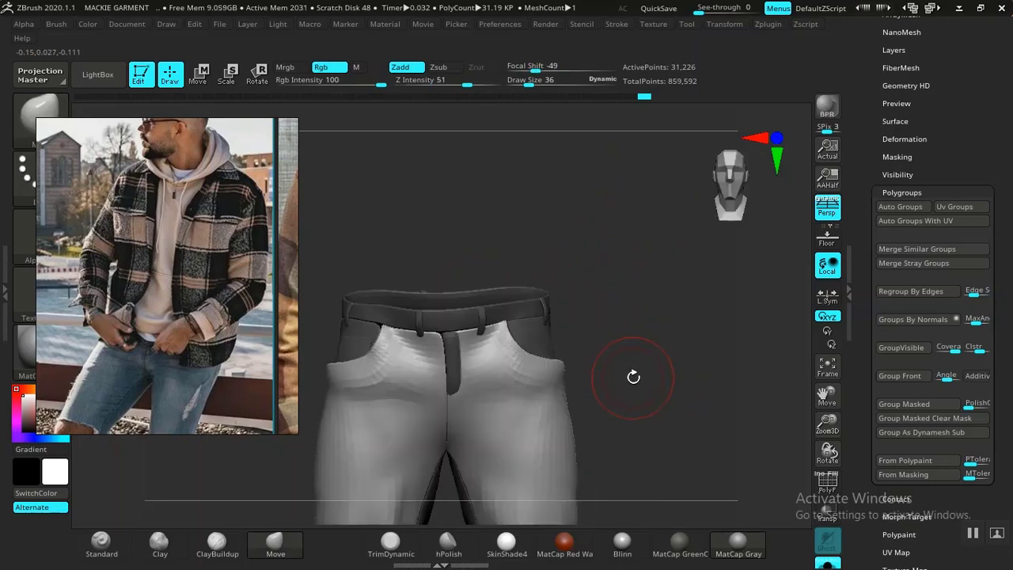
Set the draw size to 10 and reshape the front leg panel's upper corner where the pocket opening meets the side seam.
mouse_move(634, 388)
left_mouse_down("alt")
mouse_move(594, 395)
mouse_move(663, 471)
left_mouse_up("alt")
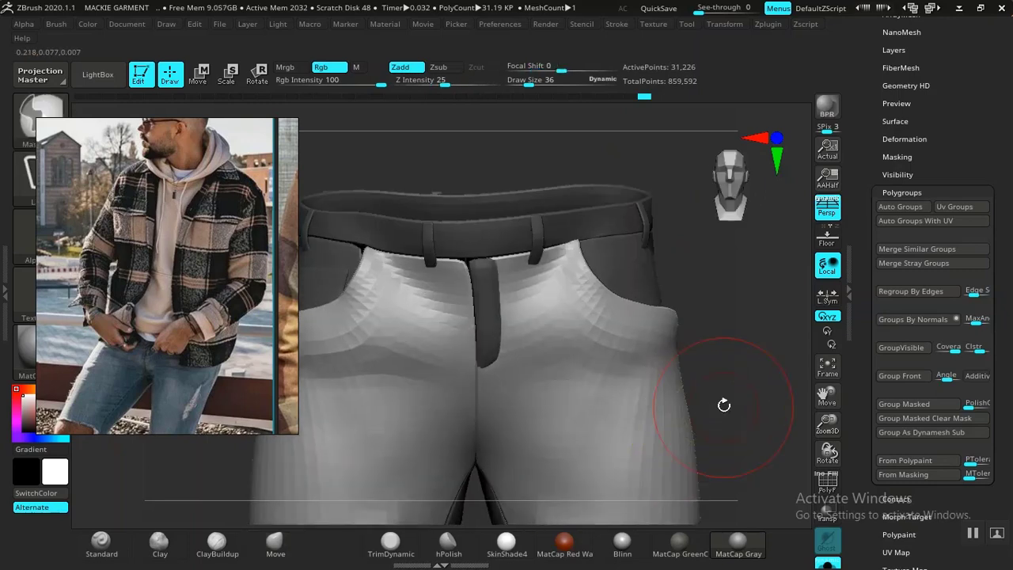
left_click_drag(724, 405, 638, 369)
left_click_drag(559, 331, 492, 280)
left_click_drag(456, 192, 462, 254, "alt")
left_click_drag(452, 215, 477, 262, "alt")
mouse_move(441, 151)
left_mouse_down("alt")
mouse_move(477, 148)
mouse_move(529, 168)
left_mouse_up("alt")
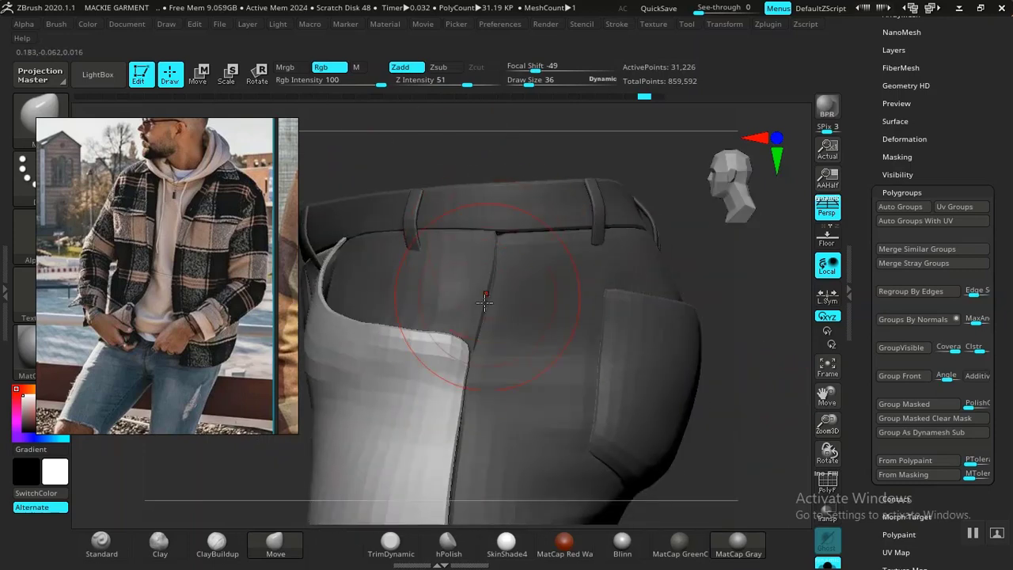
right_click(475, 327)
left_click_drag(474, 329, 466, 331)
left_click_drag(733, 308, 713, 366)
left_click_drag(744, 293, 696, 459)
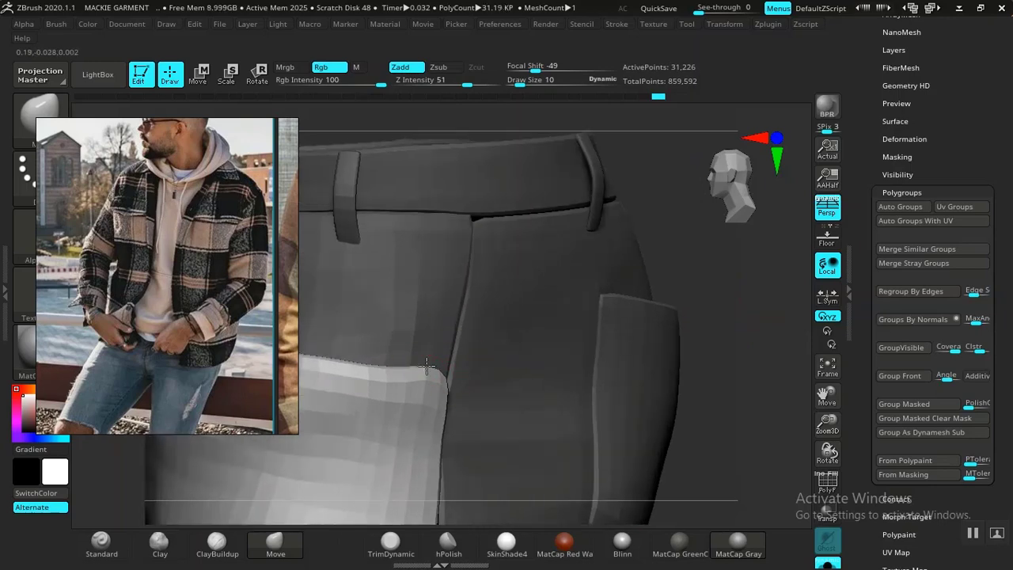
left_click_drag(722, 345, 638, 339)
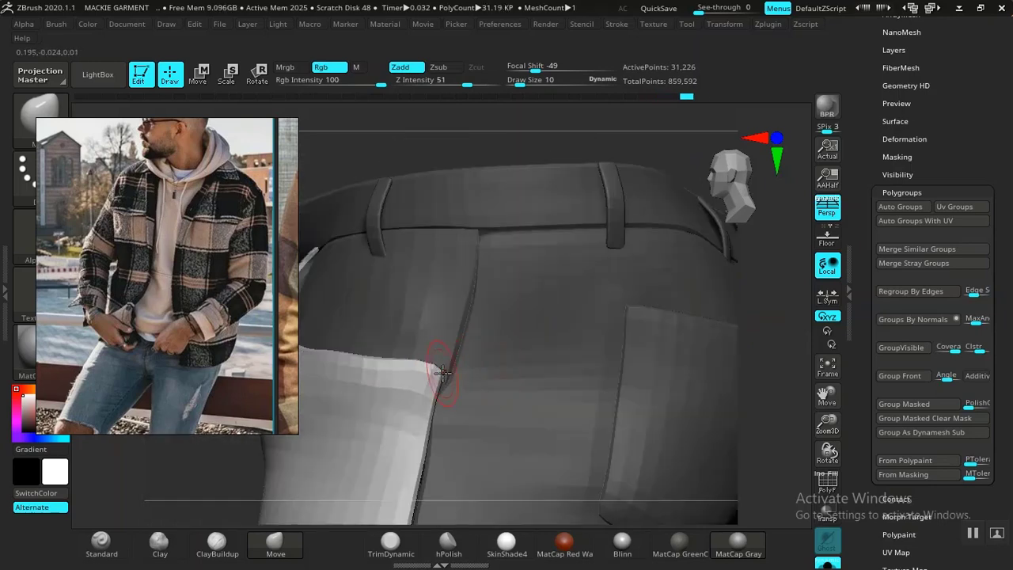
Try to adjust the centre-front seam between the two front leg panels above the crotch.
left_click_drag(486, 152, 923, 376)
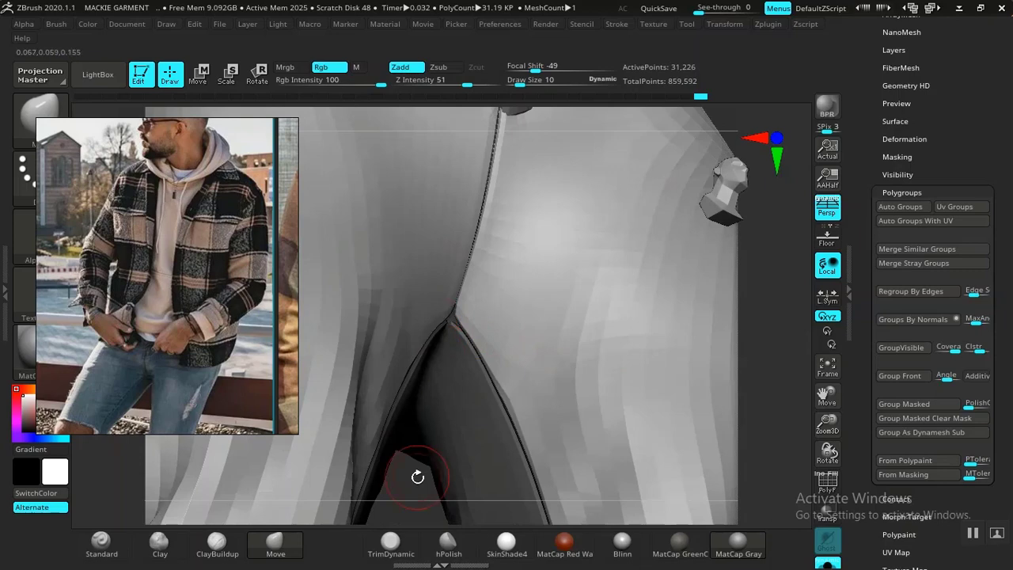
left_click_drag(417, 476, 427, 468)
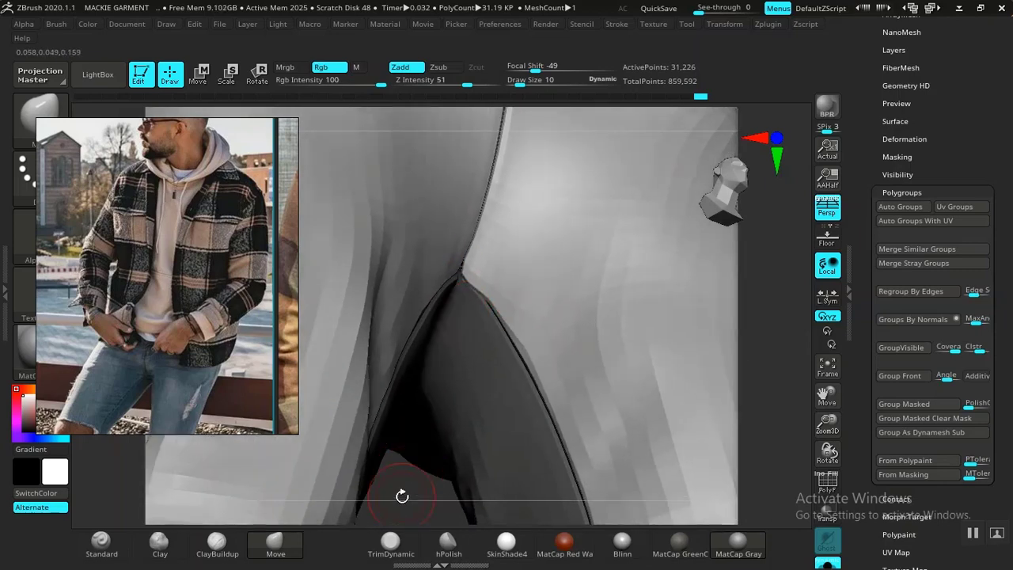
key("f")
left_click_drag(630, 321, 648, 354)
mouse_move(679, 241)
left_mouse_down("alt")
mouse_move(652, 305)
mouse_move(734, 483)
left_mouse_up("alt")
left_click_drag(784, 361, 785, 414)
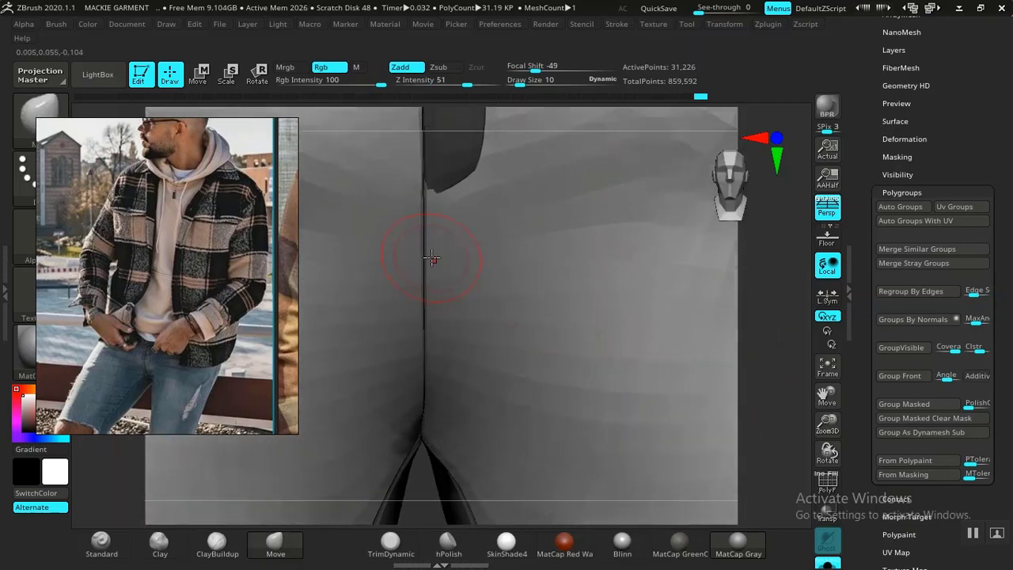
mouse_move(800, 339)
left_mouse_down()
mouse_move(747, 280)
mouse_move(654, 278)
mouse_move(579, 357)
mouse_move(627, 362)
mouse_move(656, 262)
mouse_move(654, 210)
mouse_move(543, 274)
mouse_move(565, 228)
mouse_move(600, 333)
mouse_move(582, 390)
left_mouse_up()
left_click_drag(412, 310, 416, 308)
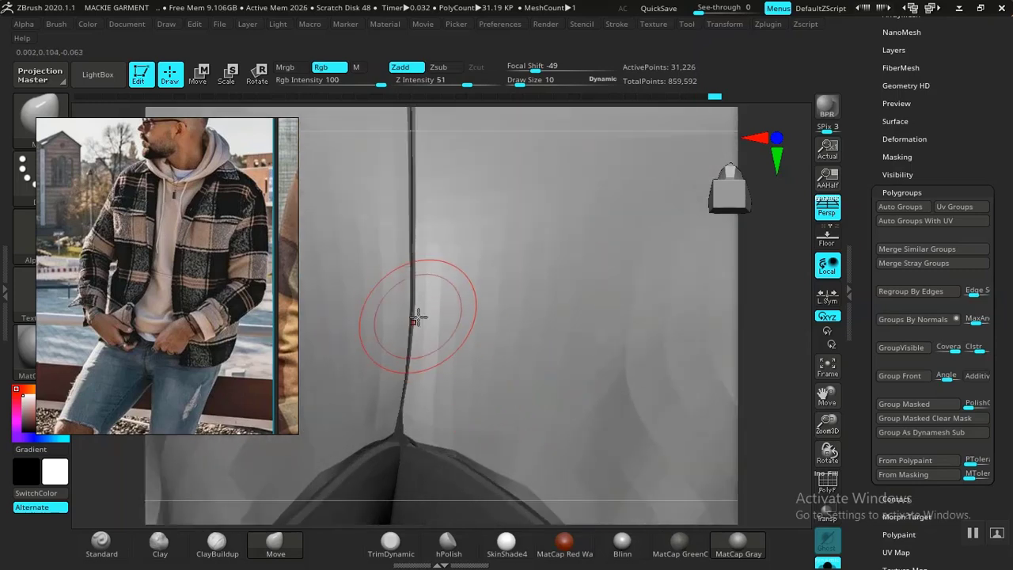
key("ctrl+z")
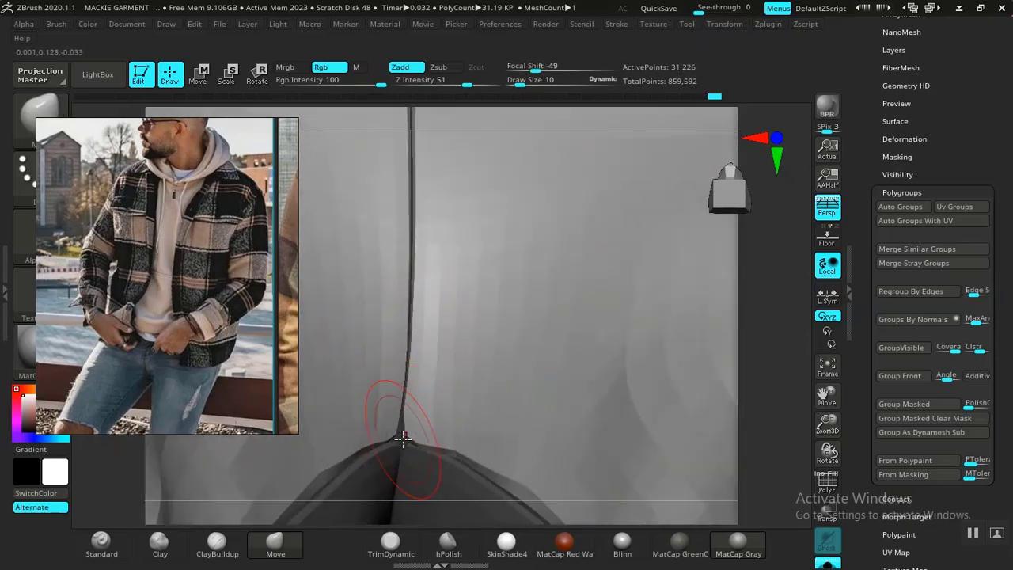
Raise the trousers by one subdivision level and clear the mask.
key("f")
key("d")
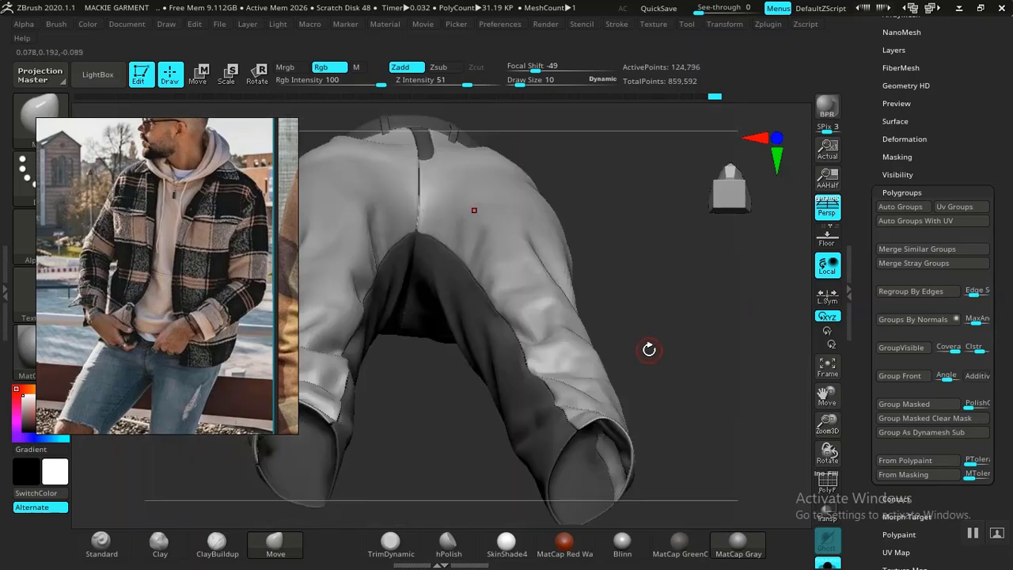
left_click_drag(670, 334, 662, 343, "ctrl")
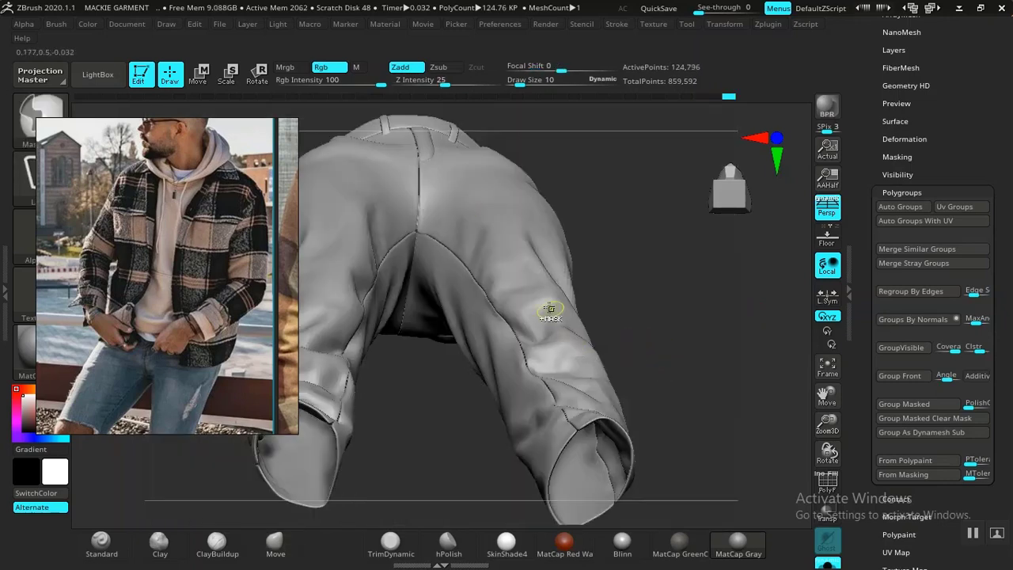
Isolate and mask one front leg panel, show all trouser parts again and invert the mask so only that panel is editable.
left_click(516, 238, "ctrl+shift")
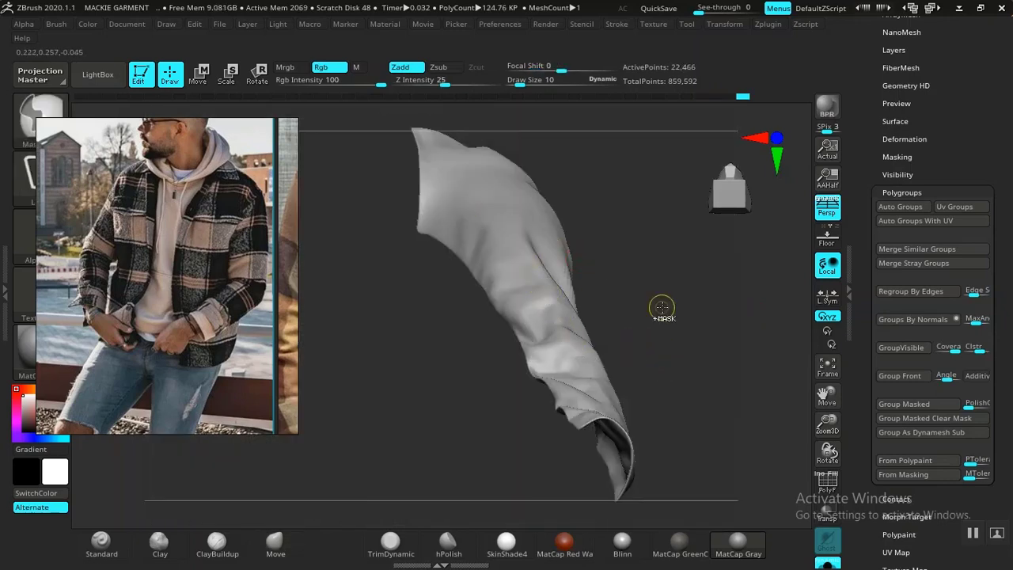
left_click(662, 308, "ctrl")
left_click(664, 309, "ctrl+shift")
left_click(667, 305, "ctrl")
Set the draw size to 29 and move the front leg panel's side edge against the back panel along the hip and upper thigh.
mouse_move(420, 382)
left_mouse_down()
mouse_move(437, 455)
mouse_move(623, 351)
left_mouse_up()
left_click_drag(712, 237, 910, 300, "alt")
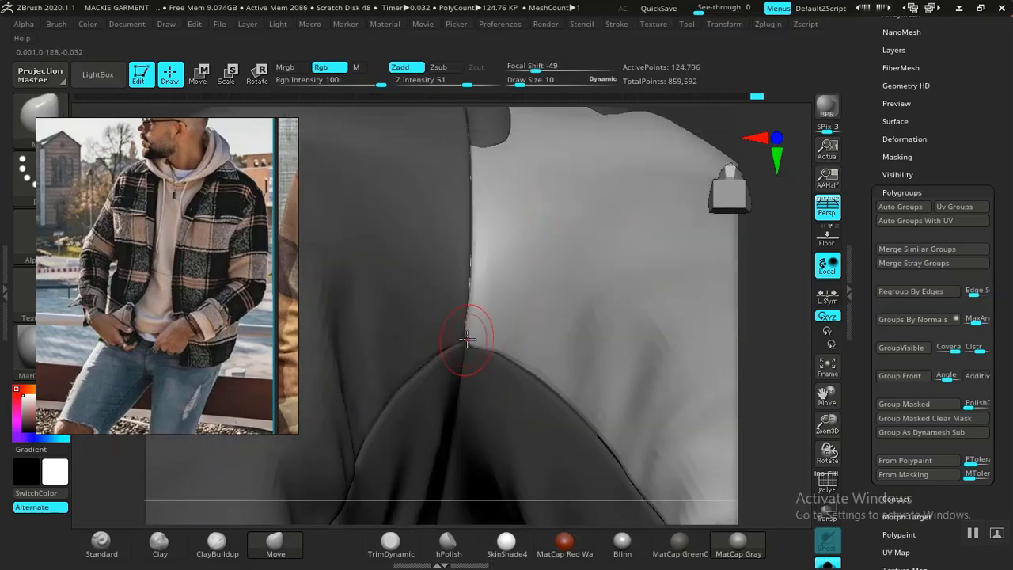
left_click_drag(781, 350, 614, 381, "alt")
mouse_move(608, 424)
left_mouse_down("alt")
mouse_move(608, 386)
mouse_move(642, 448)
mouse_move(672, 441)
mouse_move(709, 395)
mouse_move(665, 389)
mouse_move(726, 344)
mouse_move(737, 351)
mouse_move(686, 373)
left_mouse_up("alt")
key("space")
left_click_drag(415, 252, 426, 252)
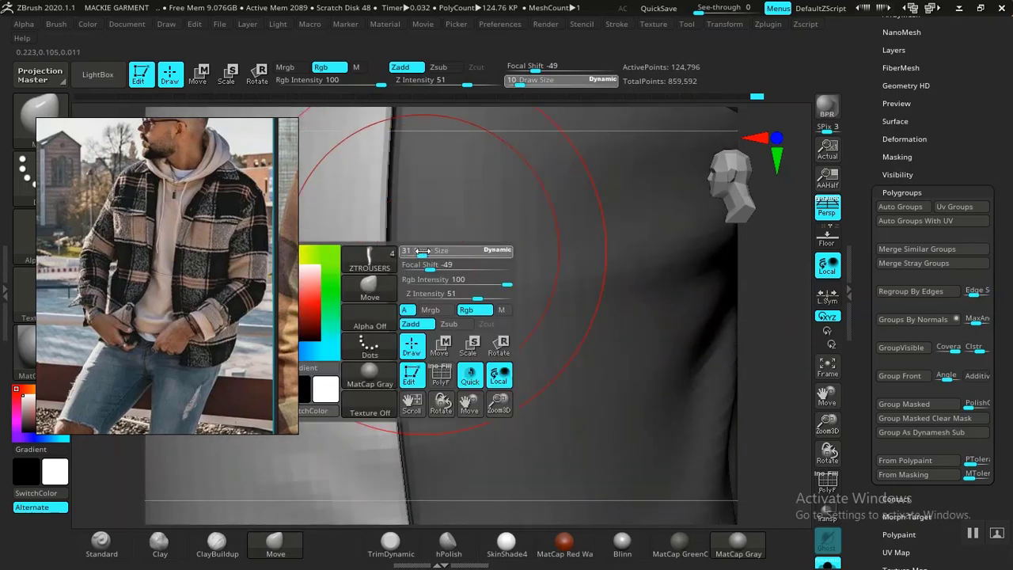
left_click_drag(380, 210, 386, 210)
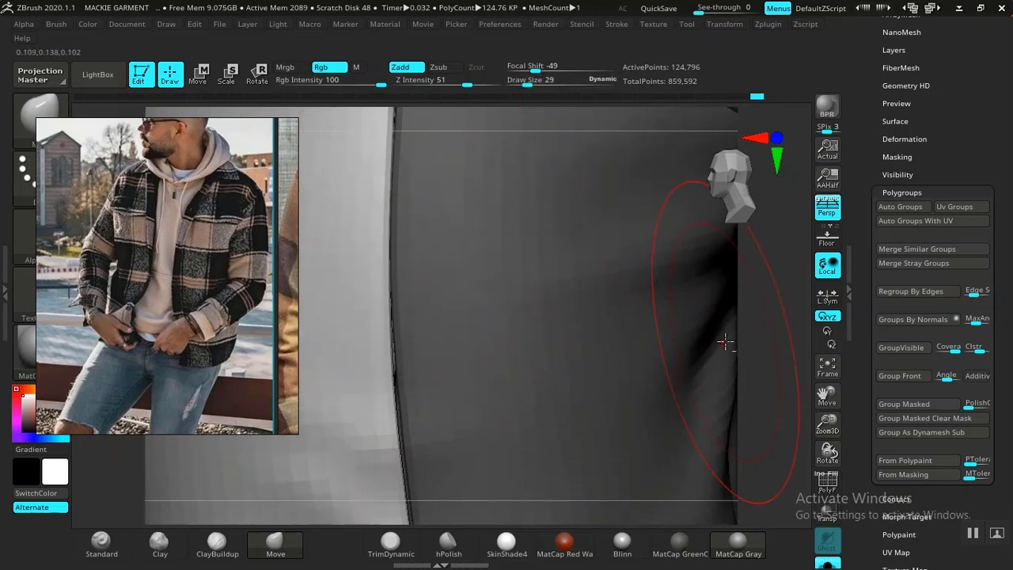
left_click_drag(749, 339, 702, 380, "alt")
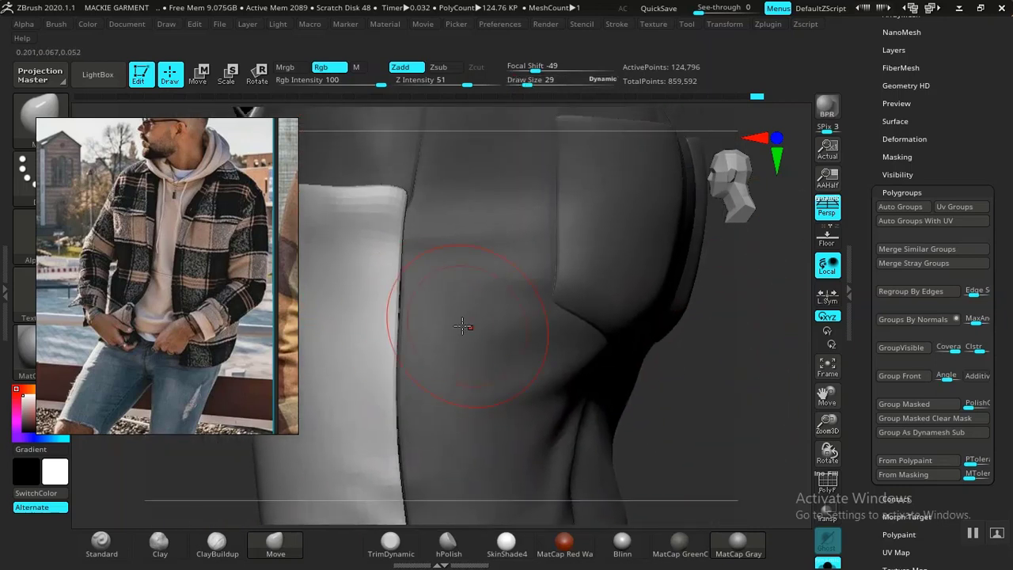
left_click_drag(388, 294, 395, 290)
Close the side seam from mid-thigh to the knee by moving the front leg panel's edge against the back panel.
left_click_drag(685, 353, 709, 185, "alt")
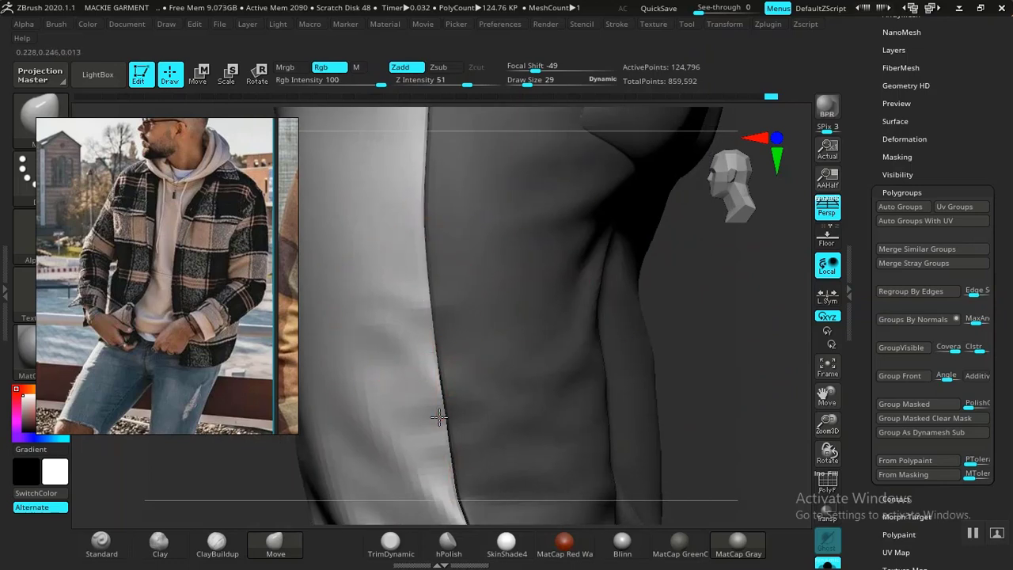
left_click_drag(441, 418, 445, 415)
left_click_drag(688, 245, 677, 101, "alt")
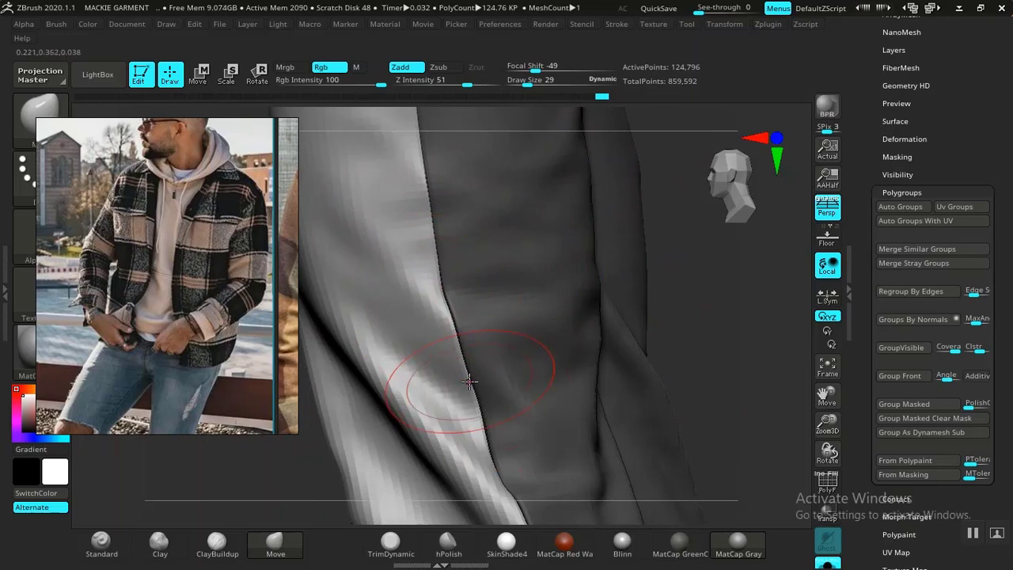
left_click_drag(471, 382, 471, 377)
left_click_drag(698, 270, 678, 59, "alt")
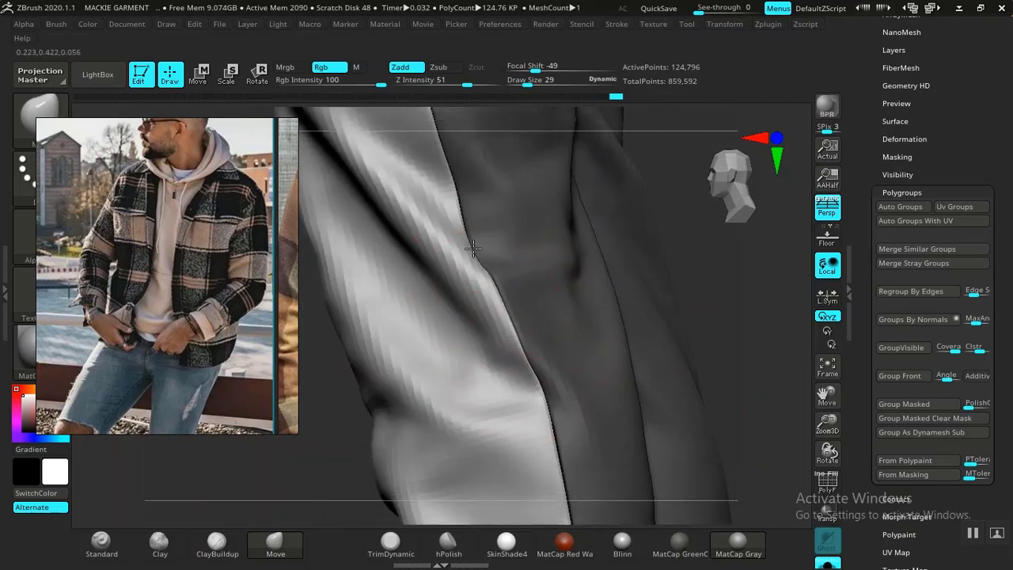
left_click_drag(547, 449, 552, 453)
Move the front leg panel's side edge along the lower leg to meet the adjoining panel.
left_click_drag(685, 277, 629, 32, "alt")
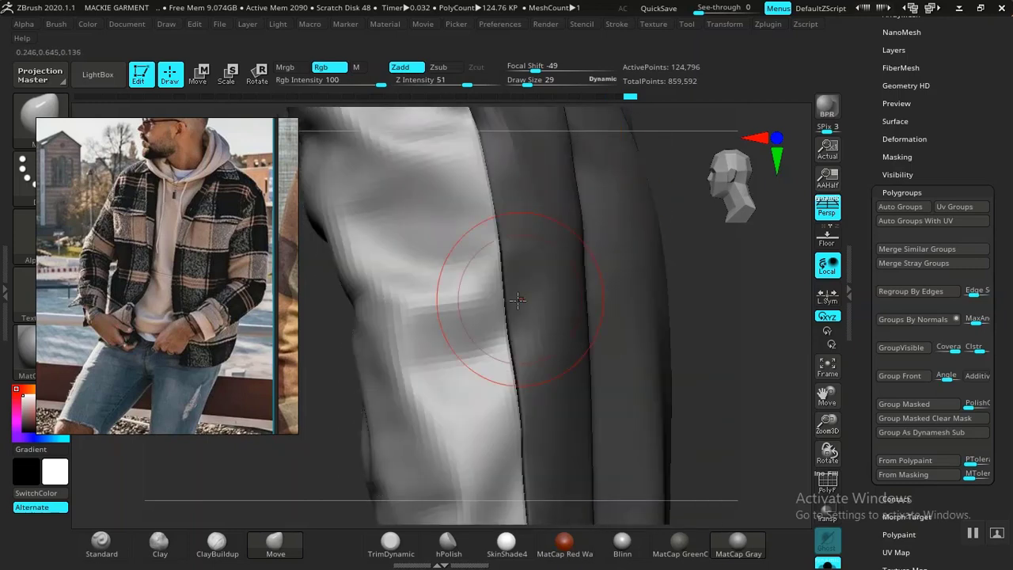
left_click_drag(493, 324, 497, 328)
left_click_drag(694, 380, 663, 165, "alt")
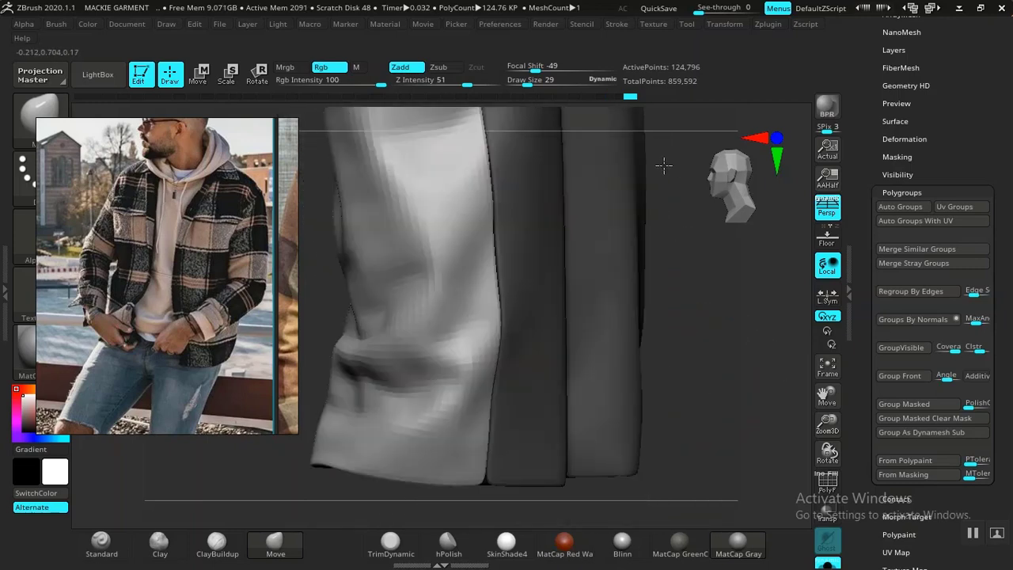
left_click_drag(484, 251, 489, 261)
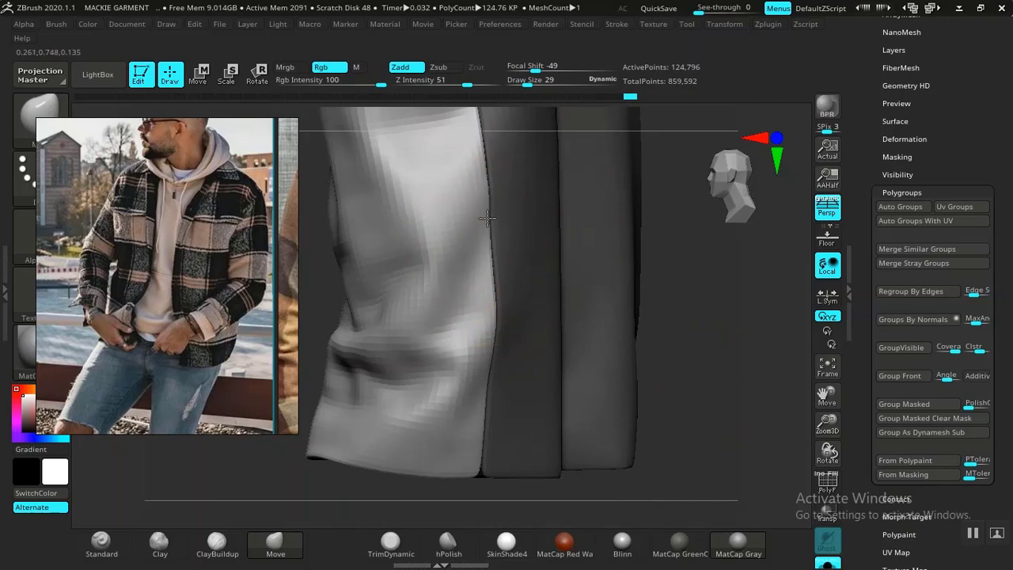
Set the draw size to 4 and refine the front leg panel's bottom corner where the side seam meets the hem.
mouse_move(645, 495)
left_mouse_down("alt")
mouse_move(642, 297)
mouse_move(617, 510)
left_mouse_up("alt")
key("space")
left_click_drag(483, 339, 470, 339)
mouse_move(524, 440)
left_mouse_down()
mouse_move(499, 432)
mouse_move(477, 396)
left_mouse_up()
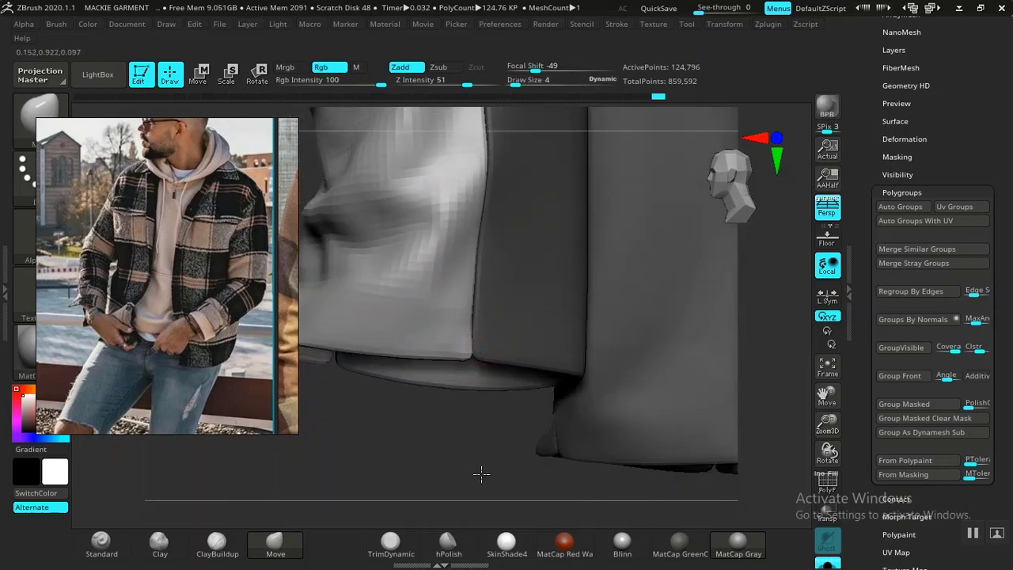
left_click_drag(481, 474, 629, 401)
Clear the mask, isolate and mask the back leg panel, restore the whole trousers and invert the mask to leave only that panel editable.
left_click_drag(558, 375, 560, 404, "ctrl")
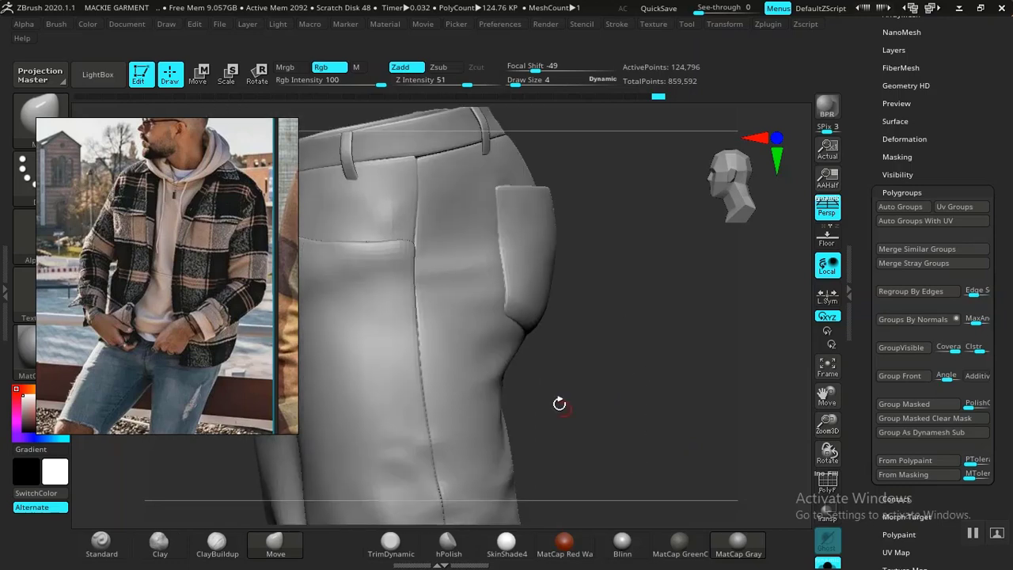
left_click(446, 370, "ctrl+shift")
left_click(623, 388, "ctrl")
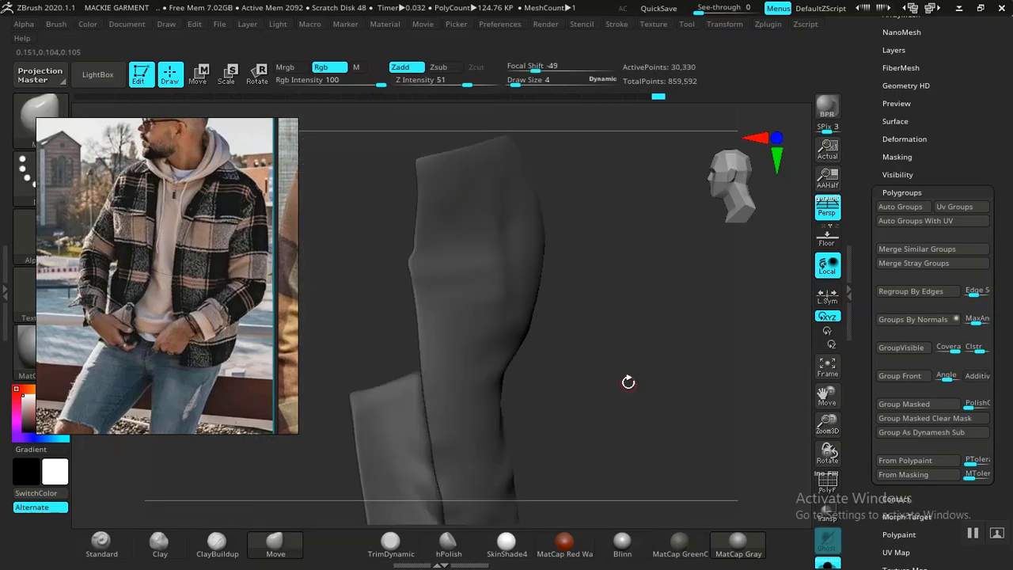
left_click(618, 394, "ctrl+shift")
left_click(600, 405, "ctrl")
Set the draw size to 16 and move the back leg panel's top corner at the side seam up against the waistband.
left_click_drag(626, 401, 507, 364)
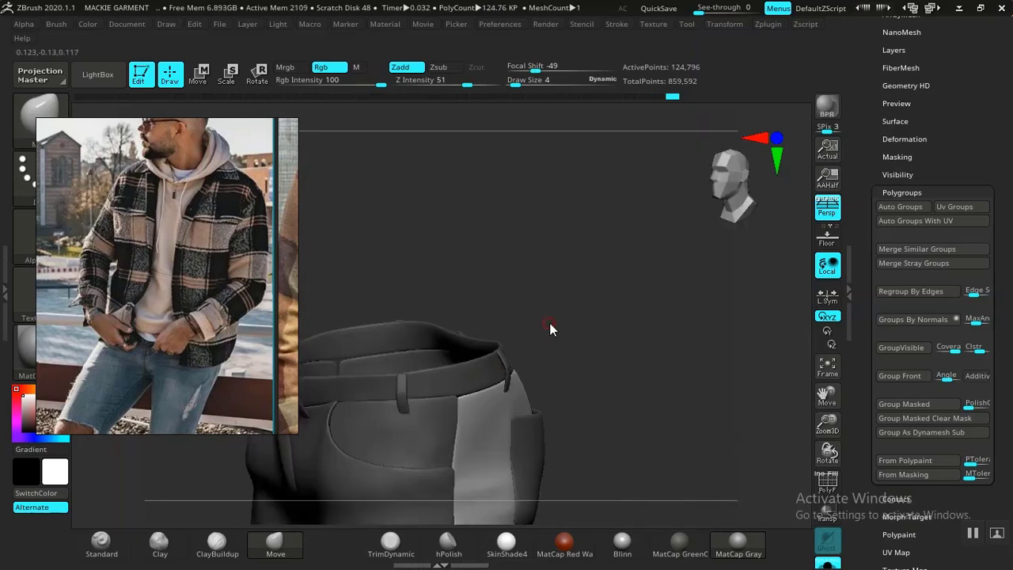
key("space")
left_click_drag(550, 323, 561, 323)
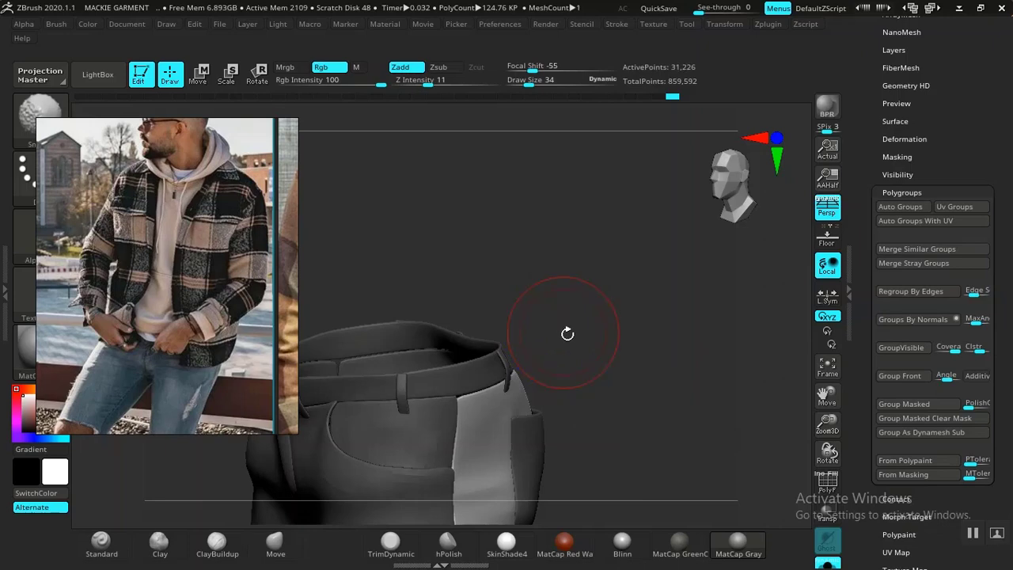
mouse_move(600, 357)
left_mouse_down("alt")
mouse_move(599, 317)
mouse_move(638, 418)
left_mouse_up("alt")
mouse_move(660, 349)
left_mouse_down()
mouse_move(681, 451)
mouse_move(633, 445)
left_mouse_up()
key("space")
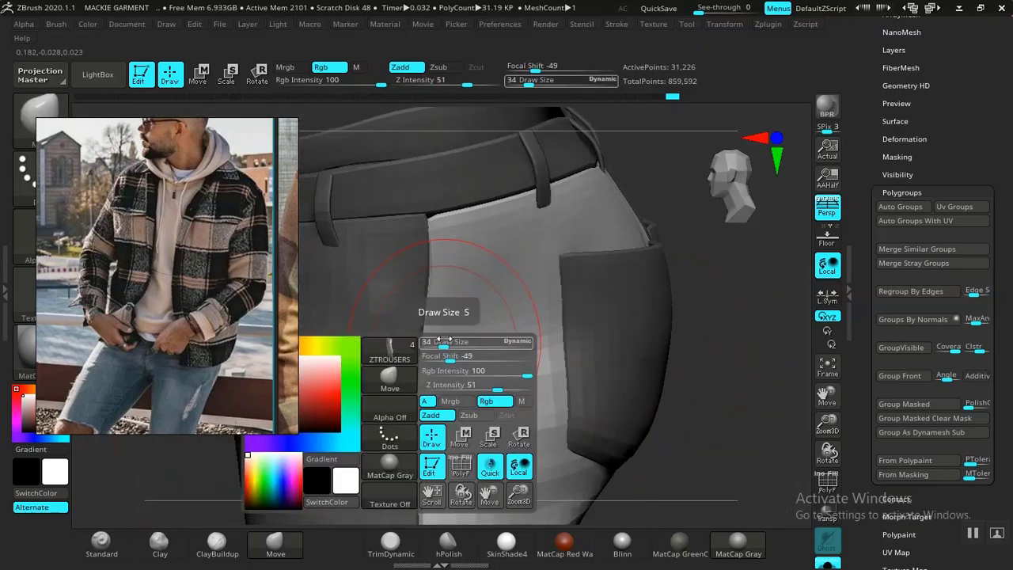
left_click_drag(445, 341, 436, 341)
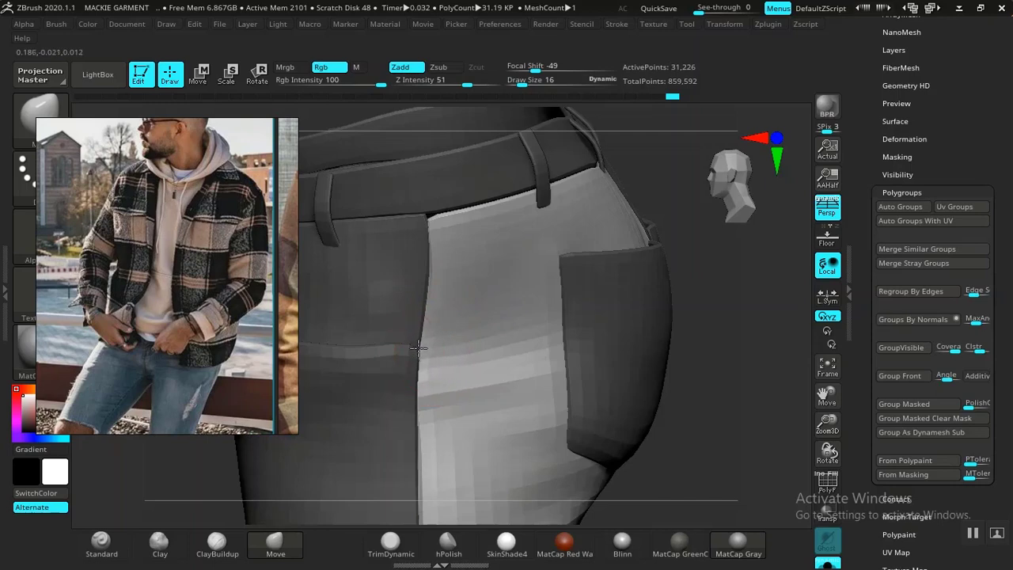
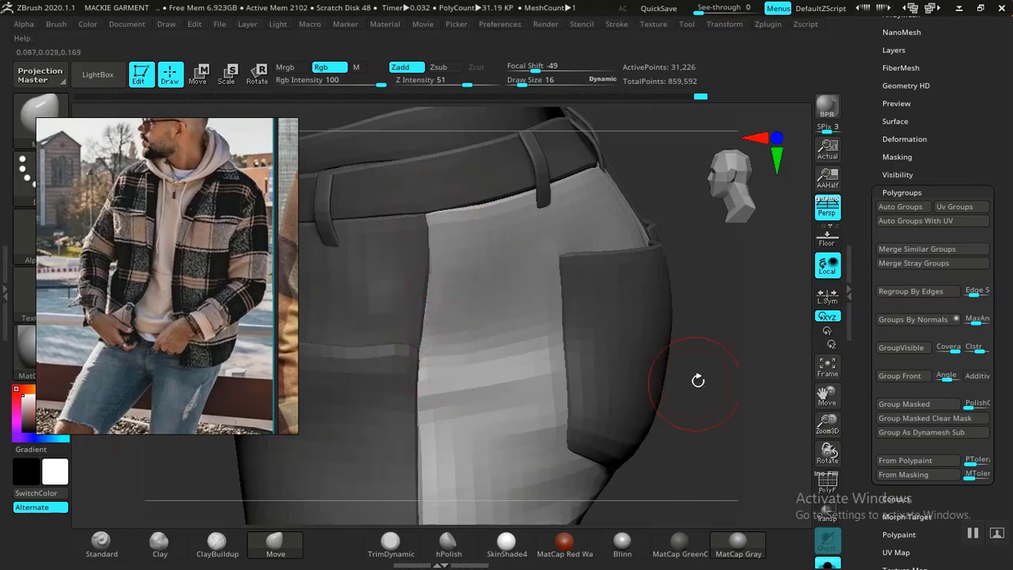
Raise the back leg panel's top edge against the underside of the waistband, on both sides of the belt loops.
left_click_drag(699, 381, 704, 295)
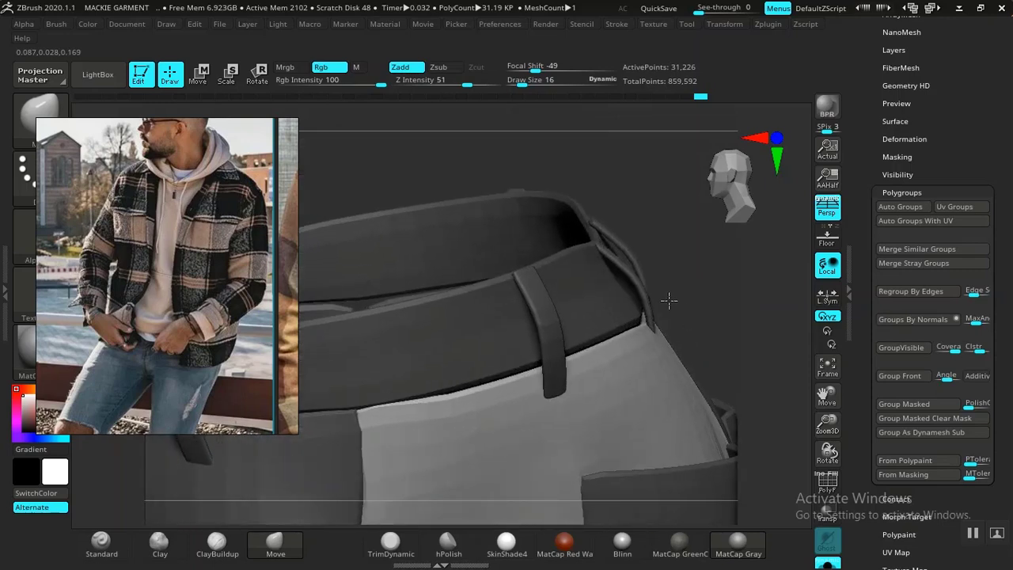
left_click_drag(682, 251, 650, 247)
left_click_drag(476, 381, 474, 375)
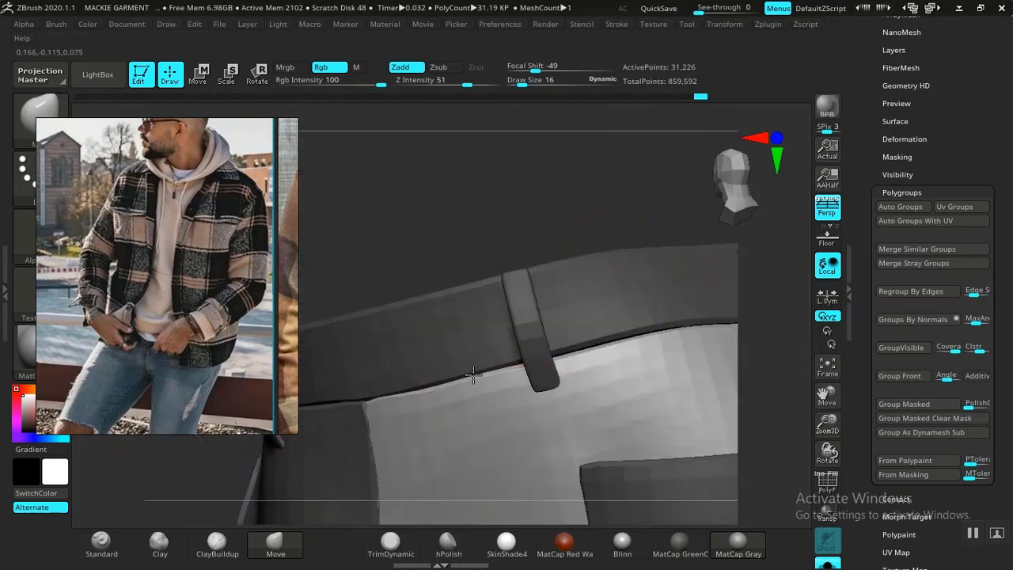
left_click_drag(597, 359, 594, 353)
left_click_drag(566, 214, 446, 241)
left_click_drag(412, 405, 412, 398)
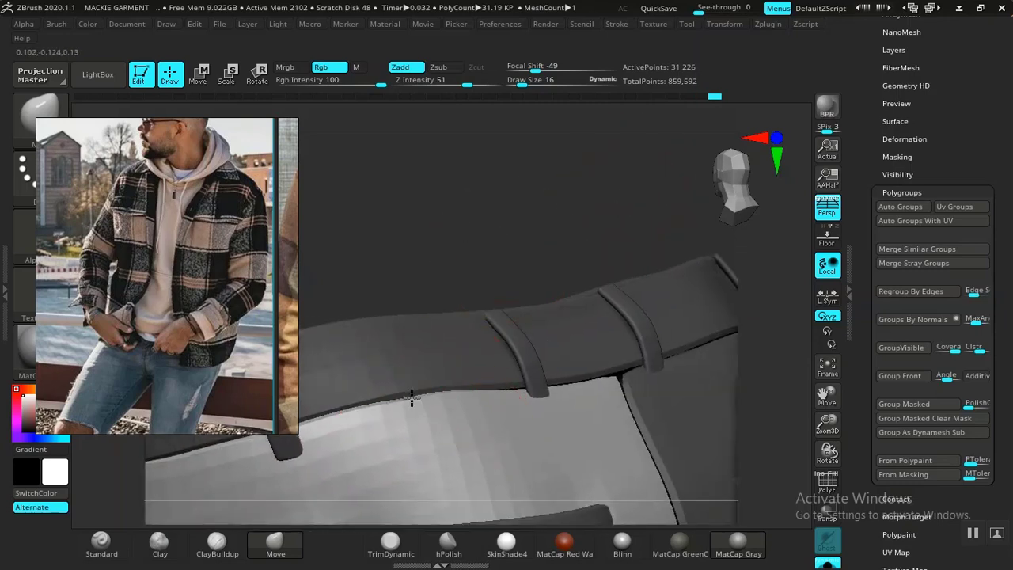
Move the back leg panel's edge just below the waistband to close the top of the centre back seam.
left_click_drag(485, 255, 530, 267)
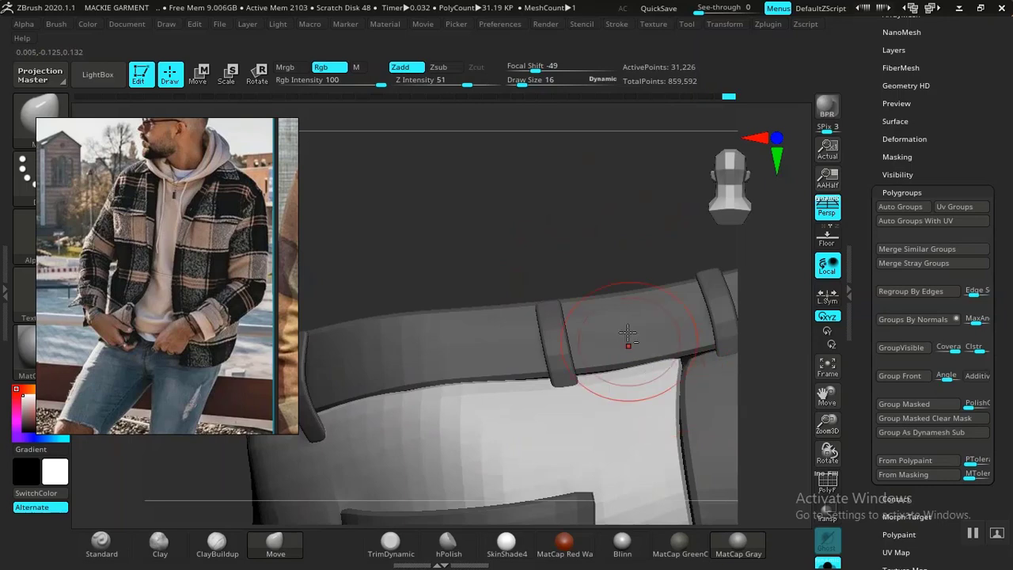
left_click_drag(642, 249, 467, 111, "alt")
left_click_drag(500, 357, 503, 355)
left_click_drag(502, 299, 499, 298)
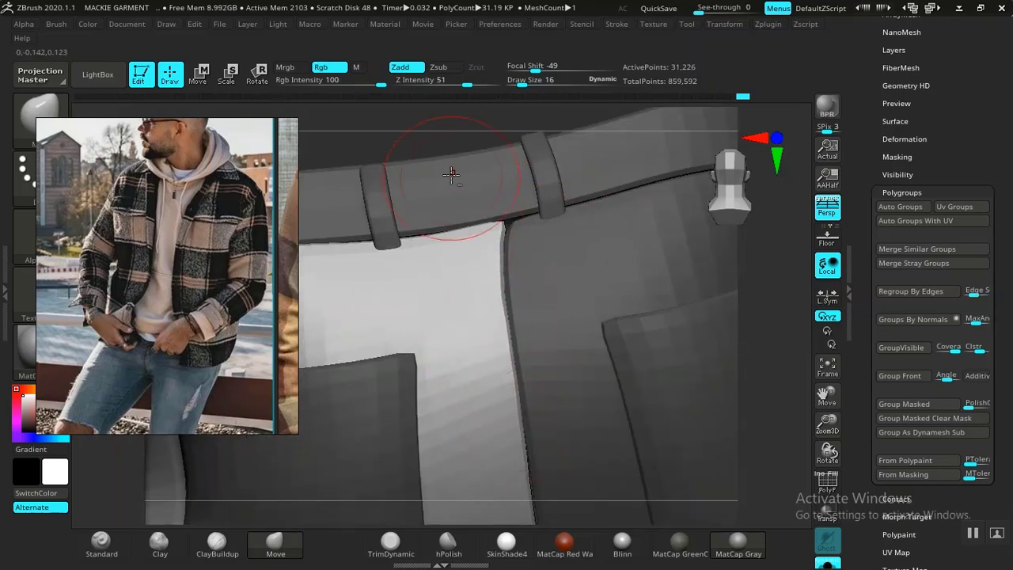
left_click_drag(755, 310, 686, 230, "alt")
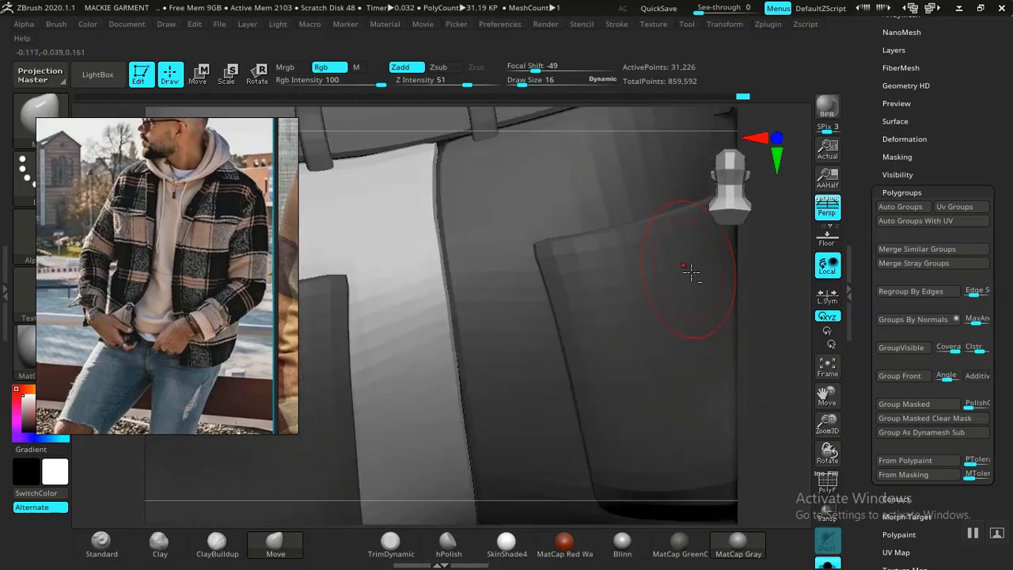
Adjust the back leg panel's edge along the centre back seam from between the pockets down to the crotch.
left_click_drag(769, 287, 791, 82, "alt")
left_click_drag(503, 500, 501, 387)
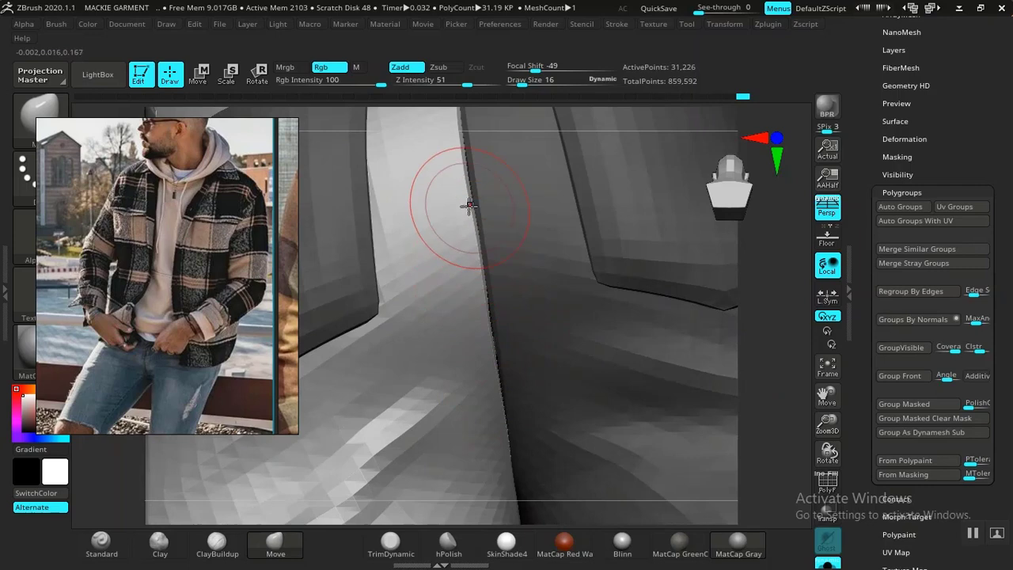
left_click_drag(469, 205, 463, 191)
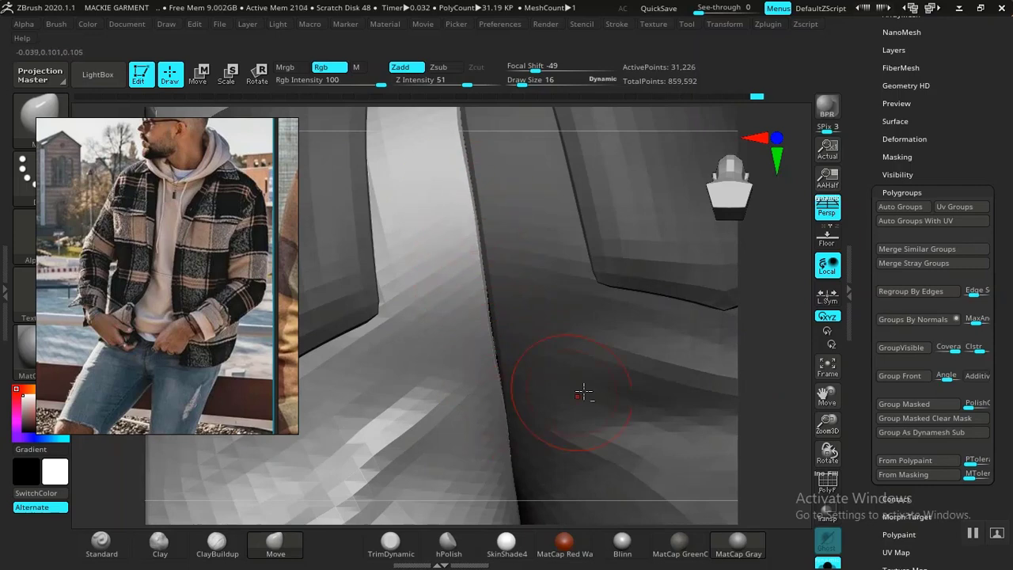
left_click_drag(760, 413, 742, 178, "alt")
left_click_drag(500, 307, 509, 372)
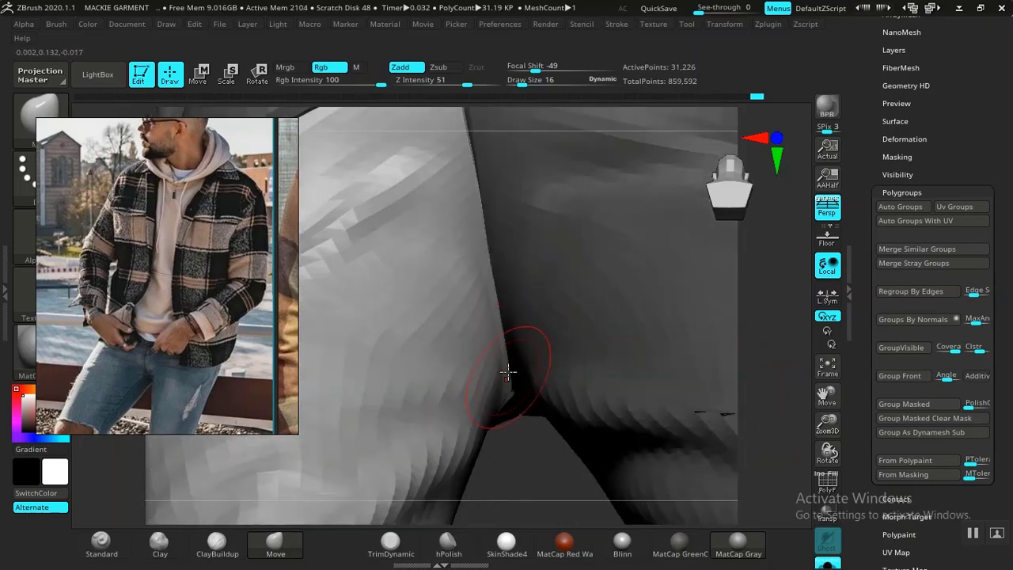
Move the back leg panel's inner edge below the crotch to meet the front panel along the upper inseam.
left_click_drag(524, 455, 566, 340, "alt")
mouse_move(458, 404)
left_mouse_down()
mouse_move(416, 419)
mouse_move(439, 399)
left_mouse_up()
left_click_drag(548, 370, 719, 499)
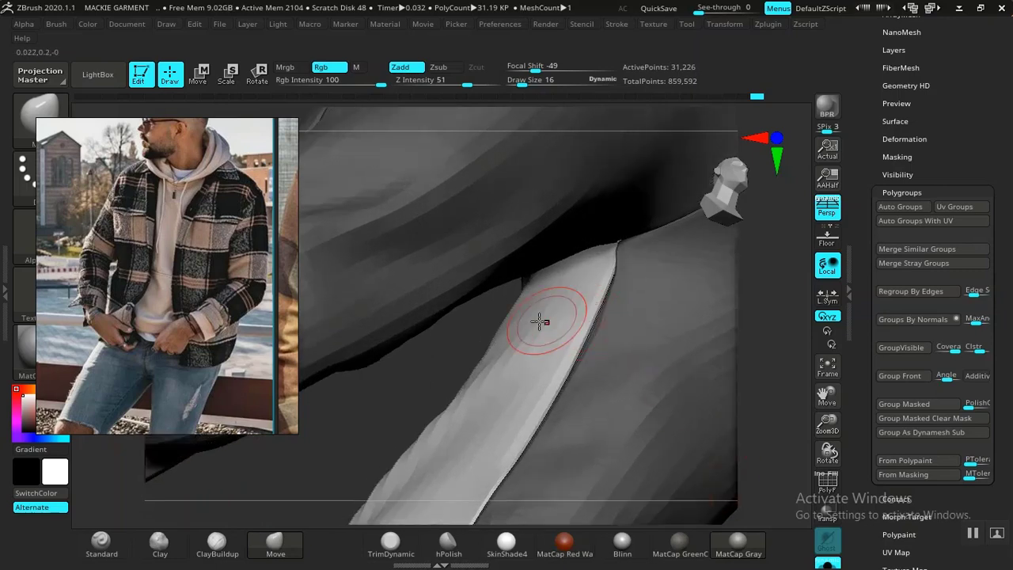
left_click_drag(435, 372, 469, 354)
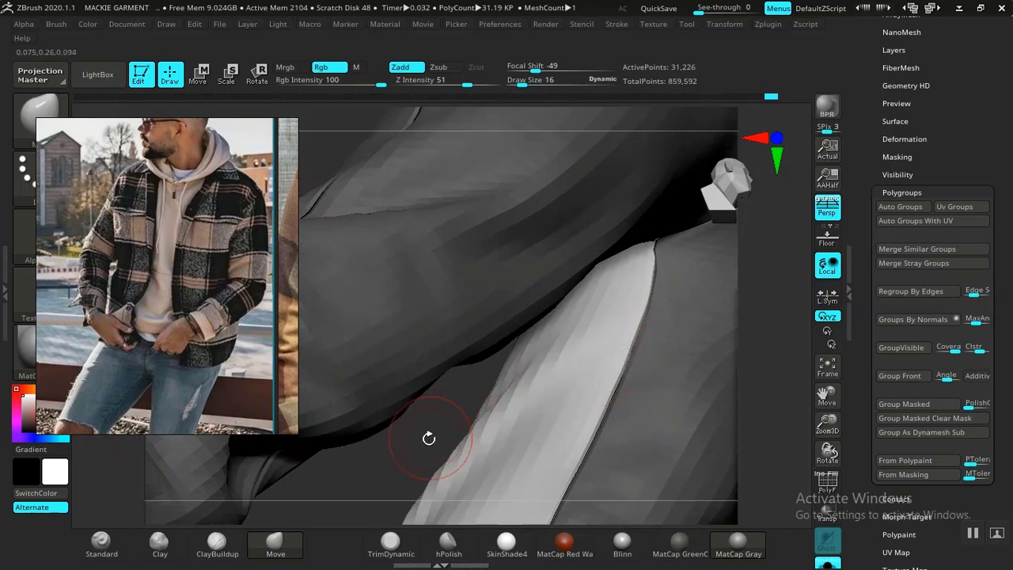
left_click_drag(428, 438, 455, 263)
mouse_move(487, 292)
left_mouse_down()
mouse_move(419, 301)
mouse_move(500, 300)
left_mouse_up()
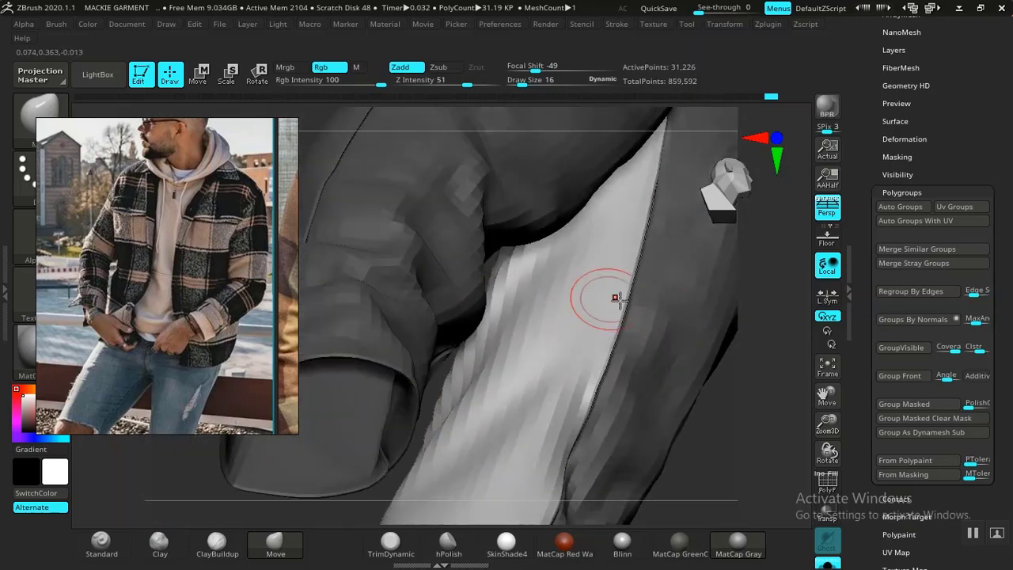
Set the draw size to 26 and close the inseam from the inner thigh to the knee along the back panel's edge.
left_click_drag(737, 354, 603, 496, "alt")
key("space")
left_click_drag(540, 320, 546, 320)
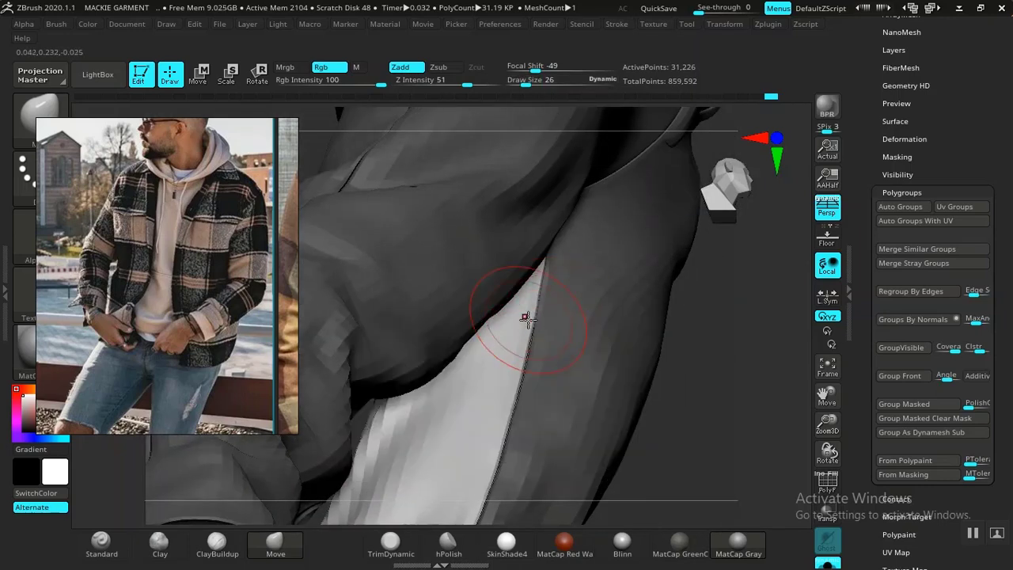
left_click_drag(691, 365, 719, 240, "alt")
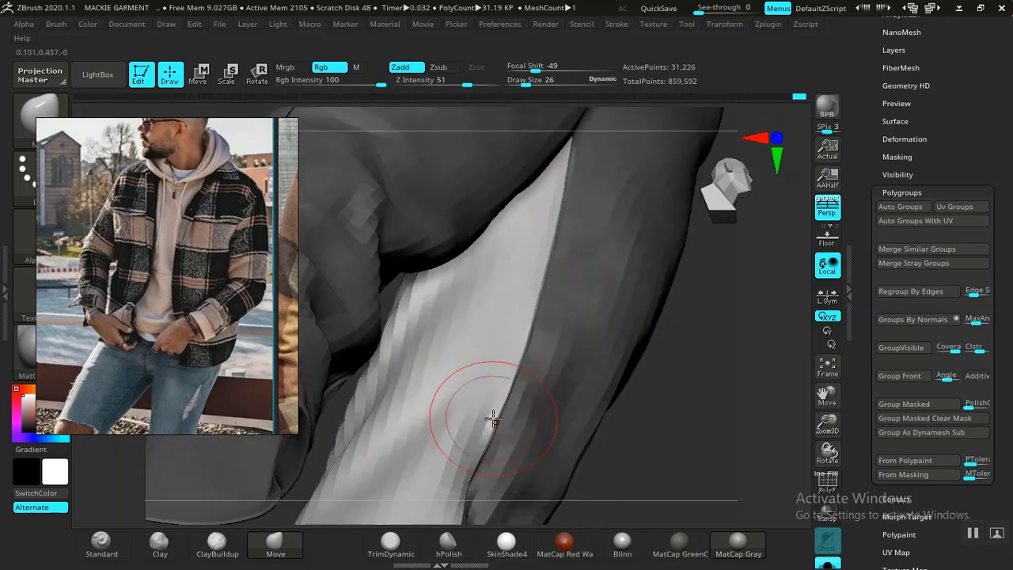
left_click_drag(493, 419, 503, 419)
left_click_drag(648, 372, 675, 156, "alt")
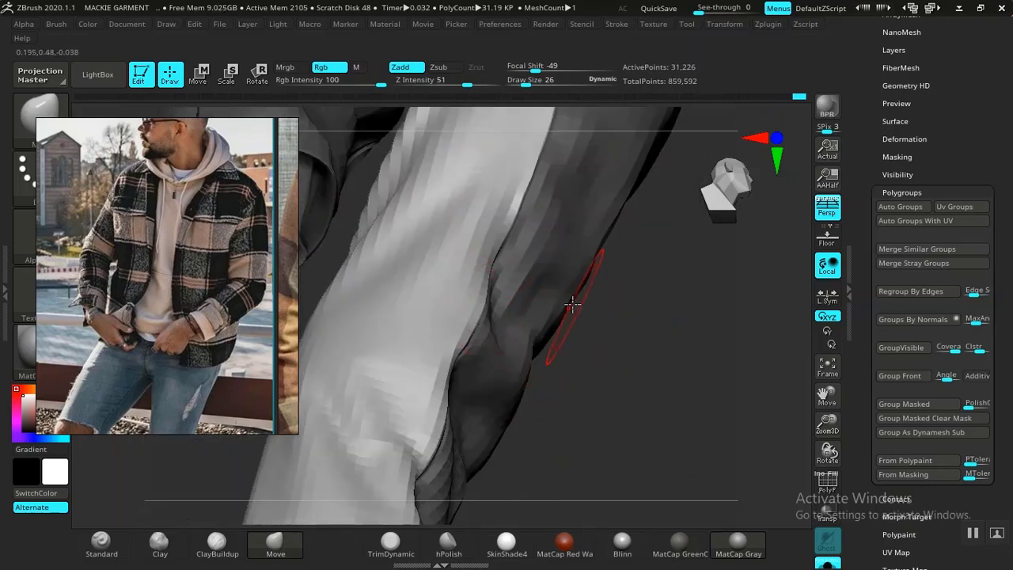
Move the back leg panel's inner edge along the lower leg to meet the front panel down to the hem.
left_click_drag(619, 441, 509, 445)
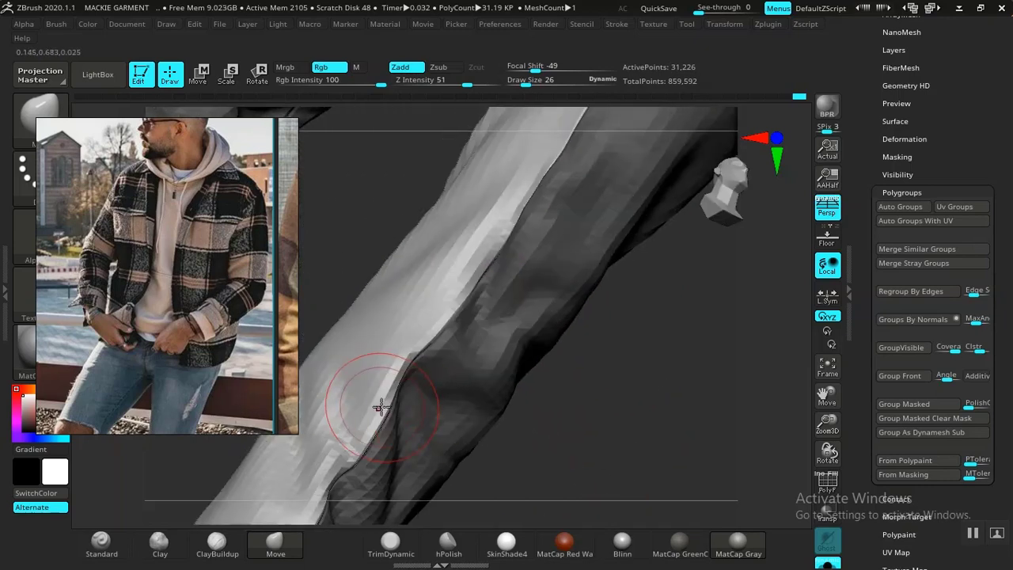
left_click_drag(580, 483, 547, 331)
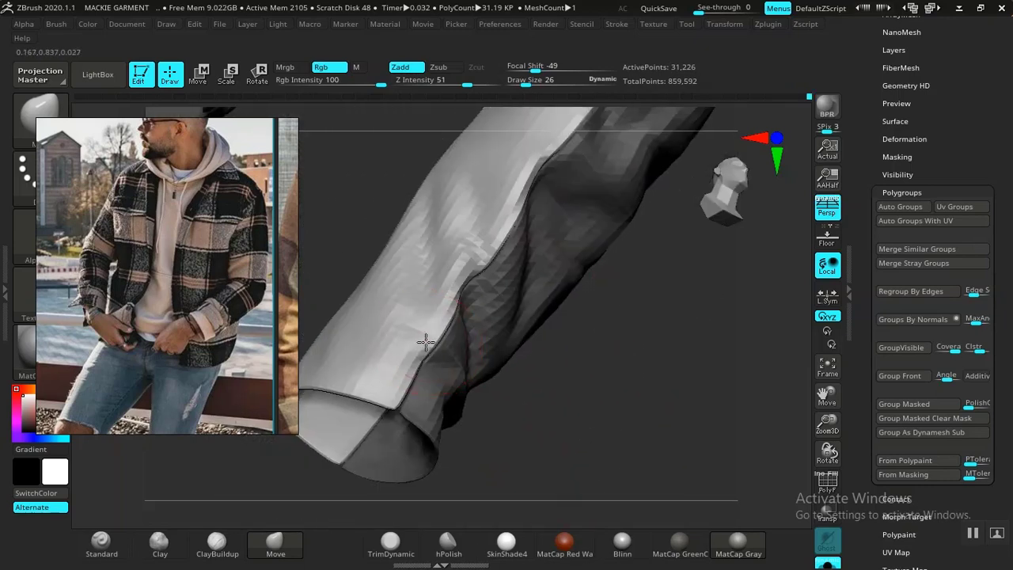
left_click_drag(427, 350, 432, 320)
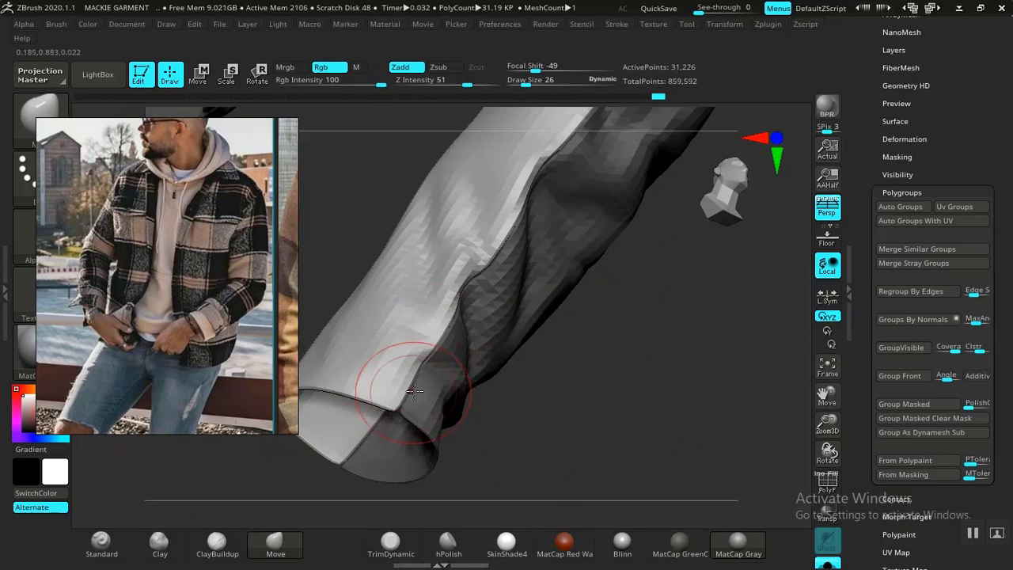
left_click_drag(415, 391, 419, 386)
Set the draw size to 6 and move the back leg panel's bottom corner onto the front panel's corner at the hem.
mouse_move(626, 432)
left_mouse_down()
mouse_move(684, 317)
mouse_move(663, 419)
mouse_move(689, 400)
mouse_move(642, 467)
left_mouse_up()
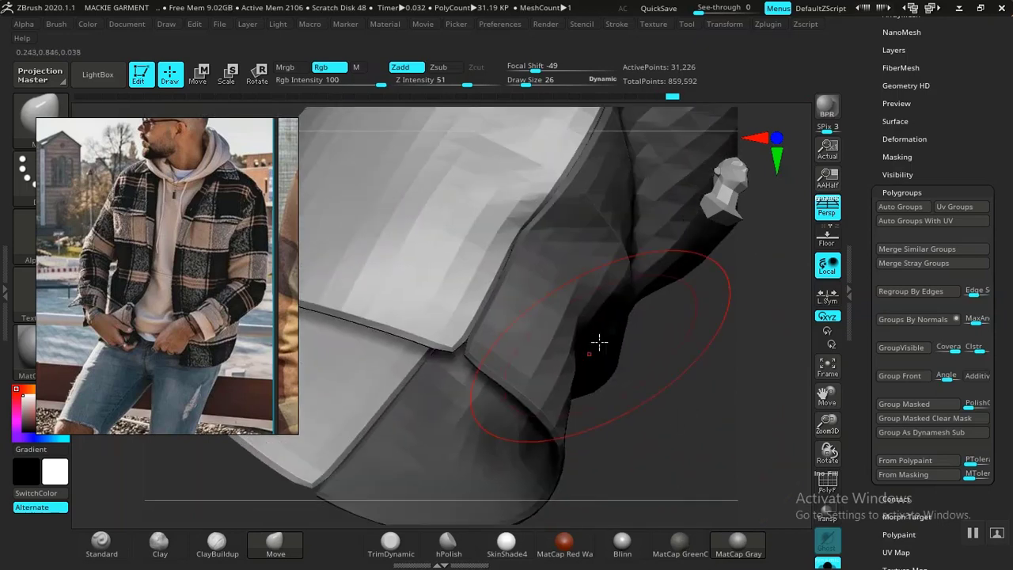
key("space")
left_click_drag(596, 320, 585, 320)
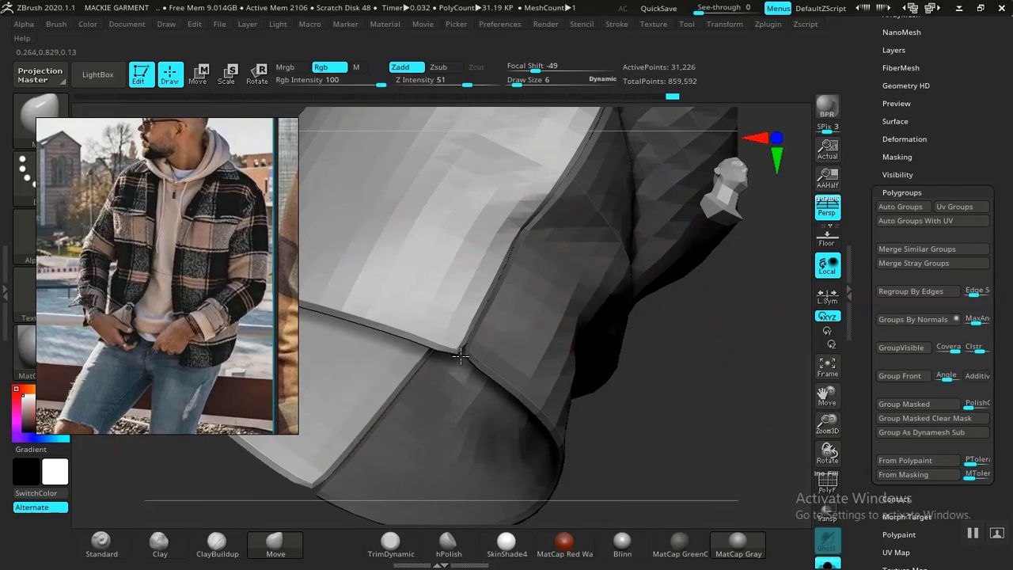
left_click_drag(460, 353, 461, 357)
Clear the mask and check the panel seams along the leg and around the seat for remaining gaps.
right_click_drag(532, 362, 477, 178, "ctrl")
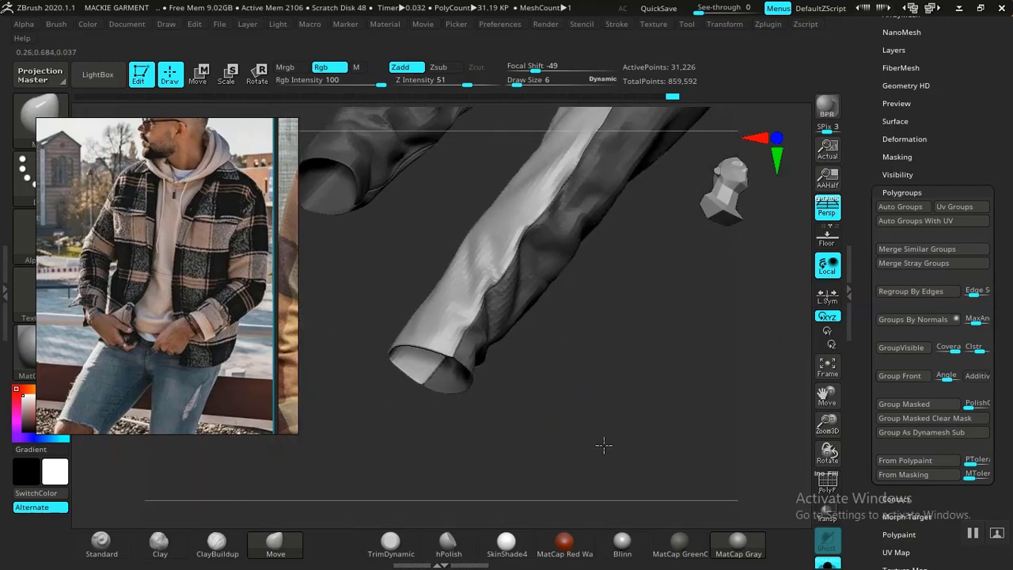
left_click_drag(604, 446, 649, 381)
mouse_move(547, 366)
right_mouse_down("ctrl")
mouse_move(609, 244)
mouse_move(582, 198)
mouse_move(517, 255)
right_mouse_up("ctrl")
left_click_drag(516, 254, 570, 342)
right_click_drag(581, 356, 536, 436, "ctrl")
right_click_drag(490, 317, 461, 473, "alt")
left_click_drag(352, 387, 435, 423)
left_click_drag(721, 330, 851, 241)
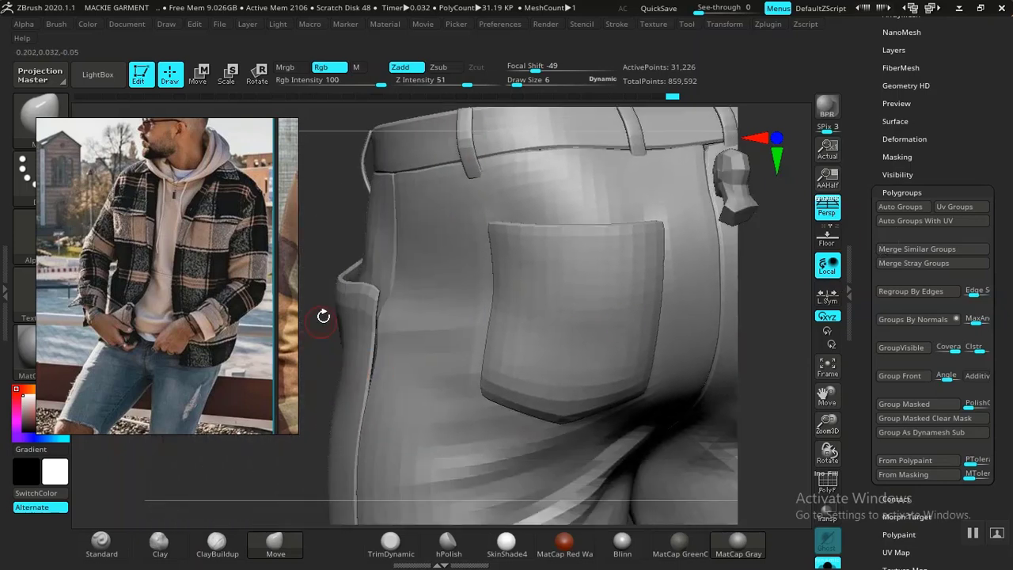
Isolate and mask the front leg panel, restore the whole trousers and invert the mask to leave only that panel editable.
left_click_drag(320, 260, 378, 466)
left_click(461, 331, "ctrl+shift")
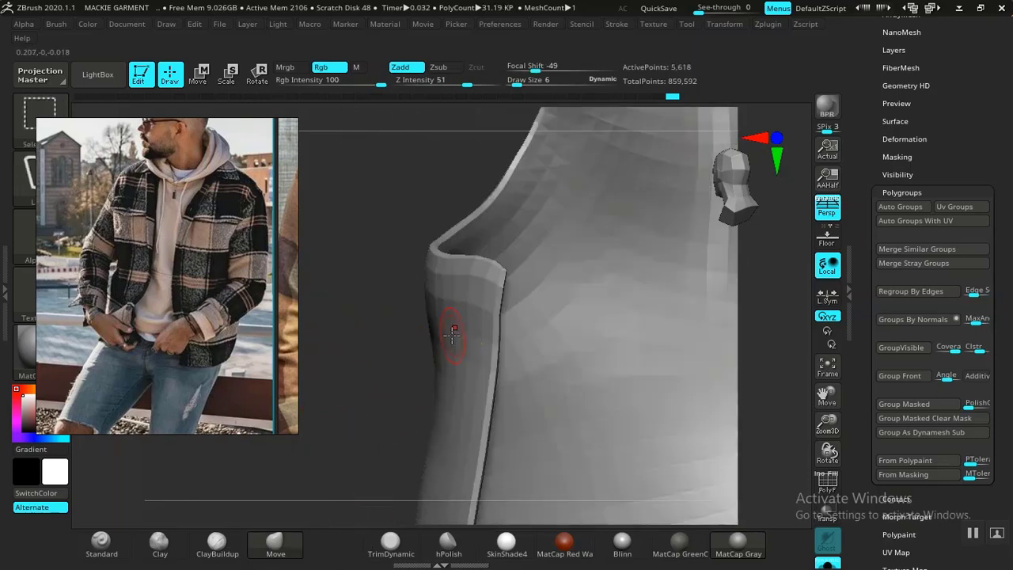
left_click(375, 380, "ctrl")
left_click(362, 383, "ctrl+shift")
left_click(353, 416, "ctrl")
left_click_drag(353, 416, 427, 409)
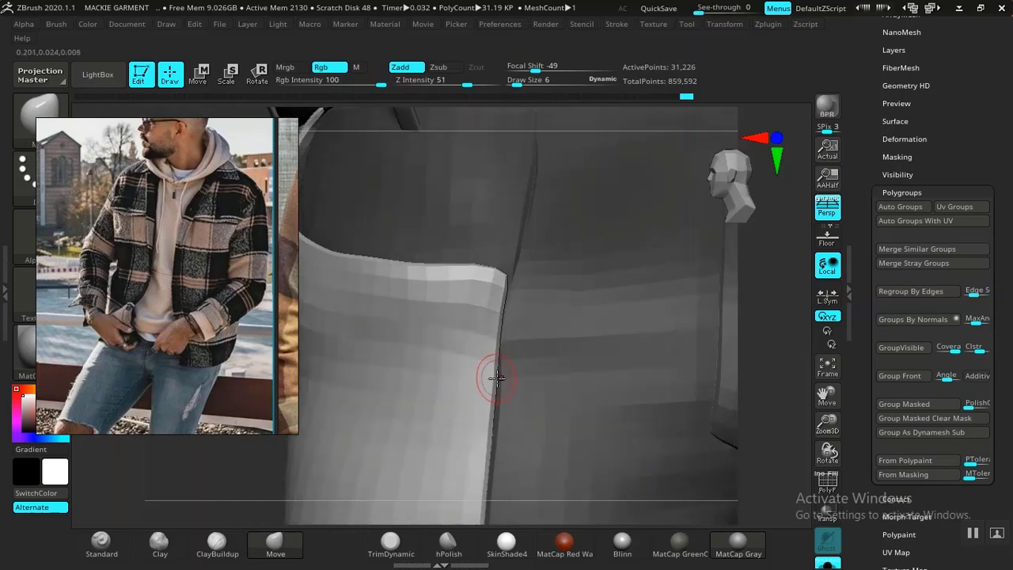
Set the draw size to 22 and move the front leg panel's pocket-opening corner against the back panel at the side seam.
key("space")
left_click_drag(508, 343, 517, 342)
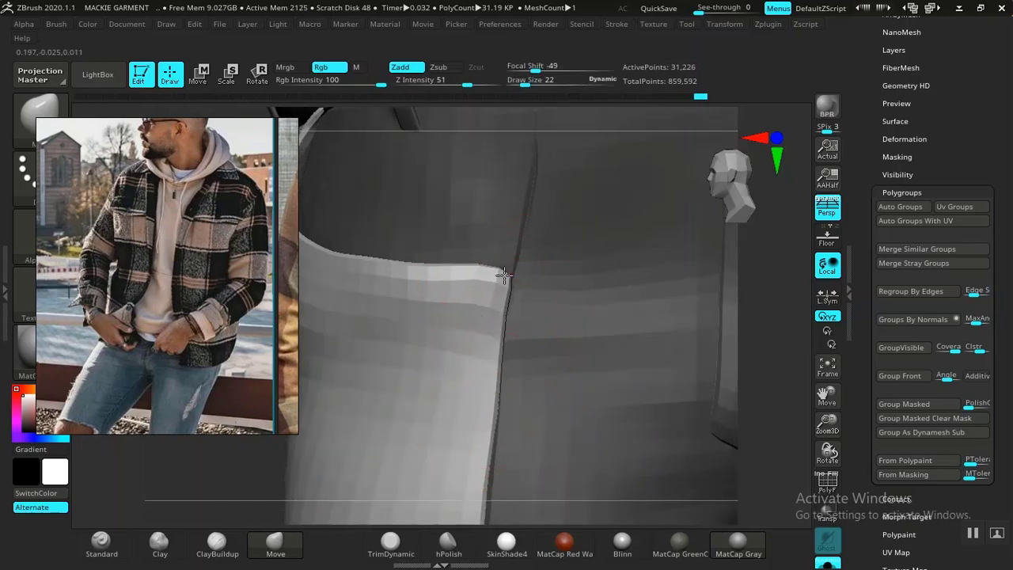
mouse_move(751, 366)
left_mouse_down()
mouse_move(702, 403)
mouse_move(546, 314)
left_mouse_up()
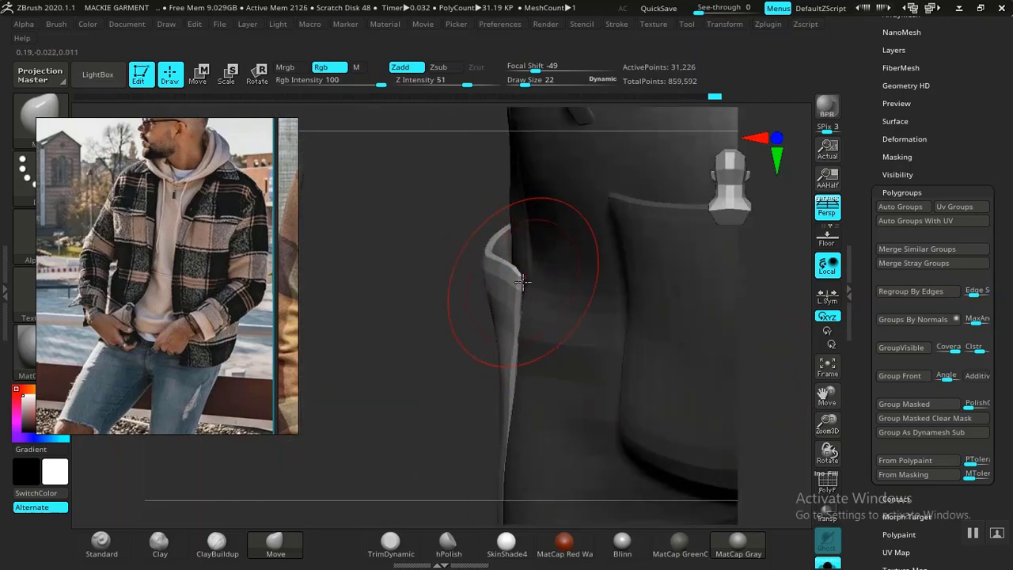
Set the draw size to 13 and refine the front panel's pocket-opening corner so it sits flush at the side seam.
key("space")
left_click_drag(522, 280, 520, 276)
left_click_drag(432, 329, 492, 308)
left_click_drag(759, 339, 841, 323)
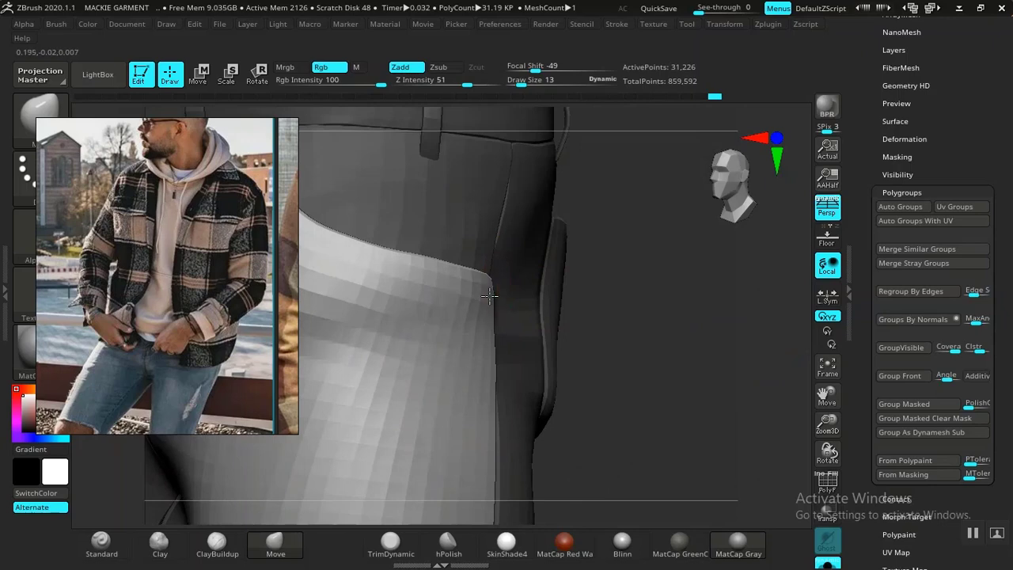
Clear the mask, isolate and mask the waistband, restore the whole trousers and invert the mask so only the waistband is editable.
left_click_drag(642, 345, 532, 380, "alt")
left_click_drag(670, 317, 584, 463, "alt")
left_click_drag(522, 187, 538, 190)
left_click_drag(565, 141, 568, 267, "alt")
left_click_drag(631, 132, 485, 201, "alt")
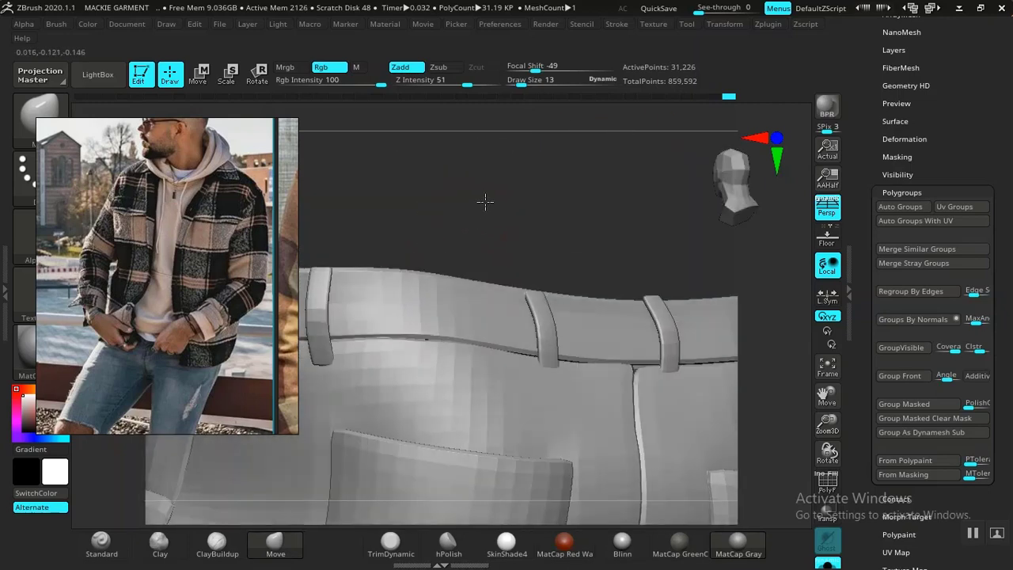
left_click(483, 309, "ctrl+shift")
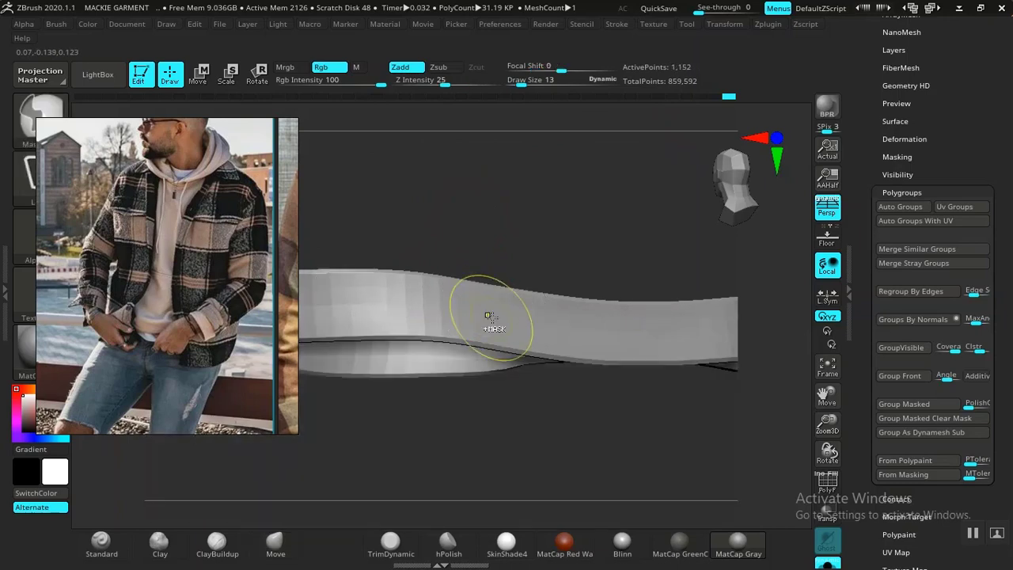
left_click(561, 198, "ctrl+shift")
left_click_drag(565, 204, 543, 205)
left_click(610, 196, "ctrl")
left_click_drag(613, 195, 487, 226)
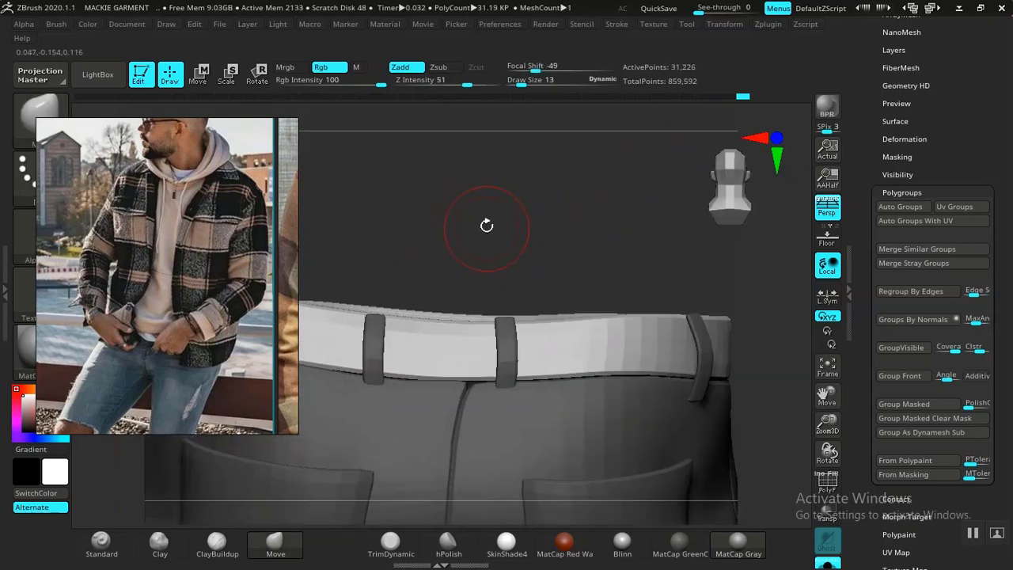
Move the waistband's lower edge against the tops of the back leg panels around the centre-back seam.
right_click_drag(487, 225, 524, 229)
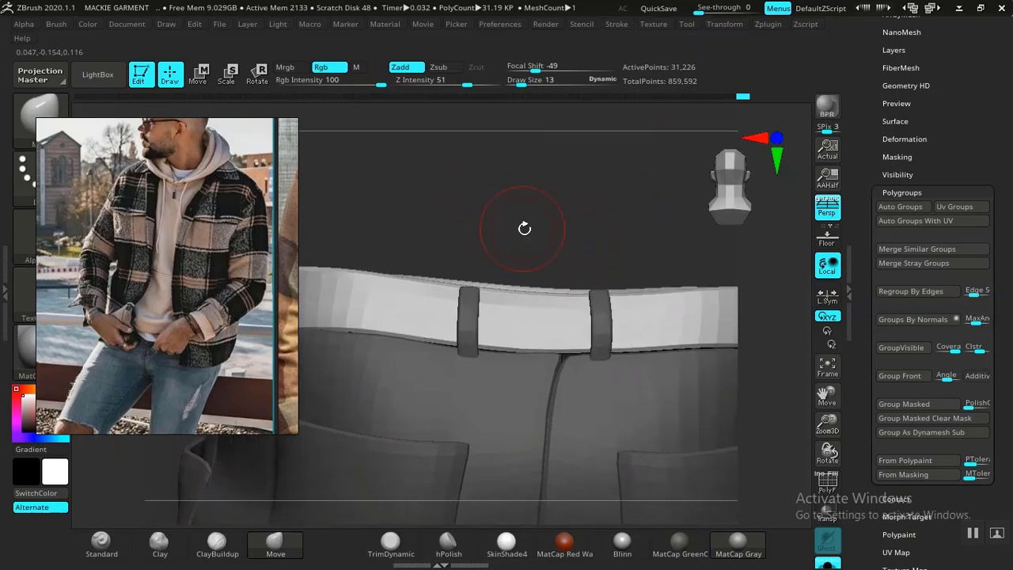
left_click_drag(524, 212, 523, 261)
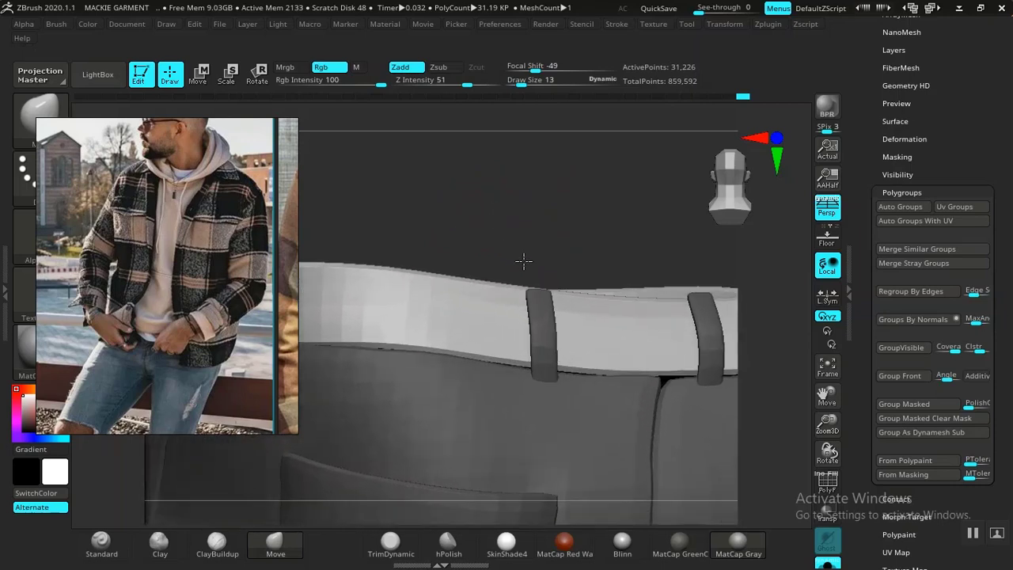
left_click_drag(466, 220, 432, 179)
left_click_drag(529, 207, 461, 193, "alt")
right_click_drag(528, 182, 547, 230)
left_click_drag(579, 306, 582, 309)
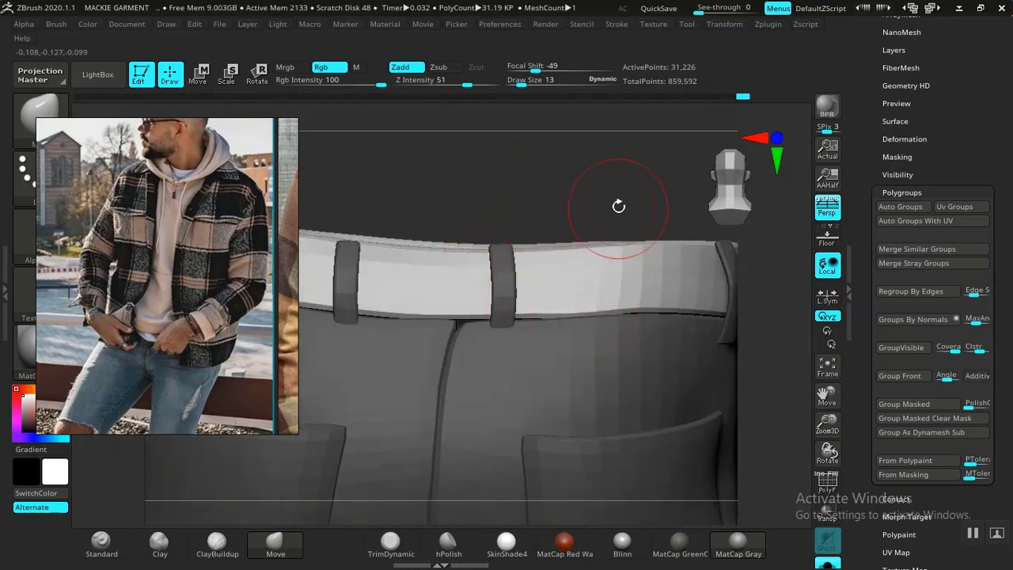
left_click_drag(695, 225, 546, 214, "alt")
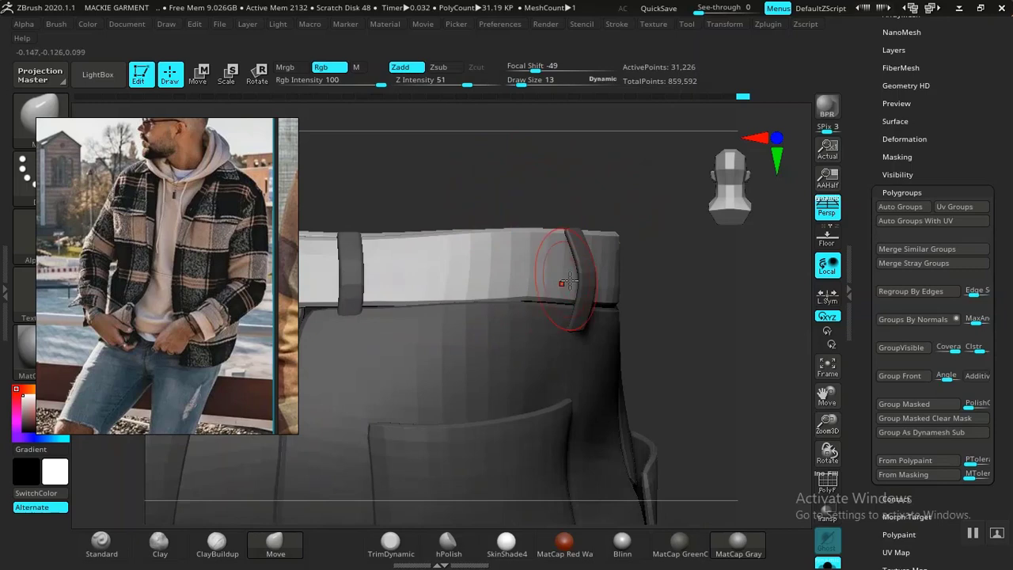
Adjust the waistband's lower edge around the hip so it meets the back panel and the front pocket area.
left_click_drag(674, 187, 607, 217)
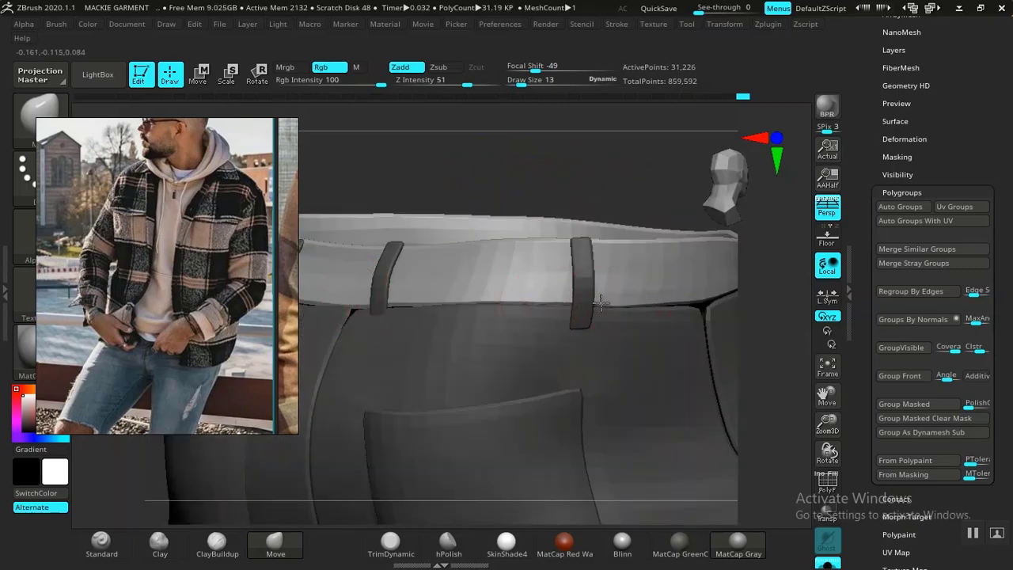
left_click_drag(638, 198, 506, 217)
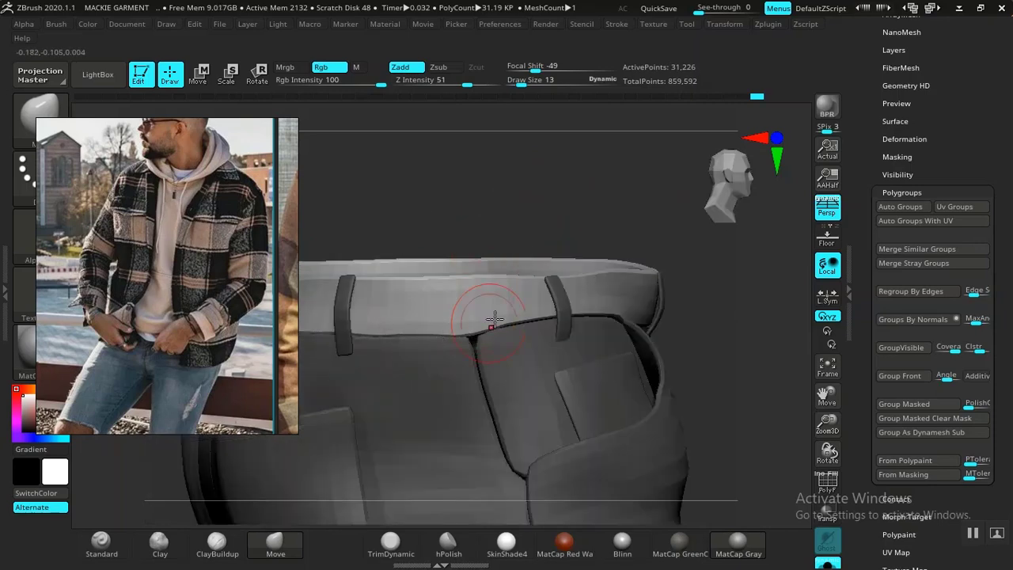
mouse_move(492, 319)
right_mouse_down()
mouse_move(527, 211)
mouse_move(581, 312)
right_mouse_up()
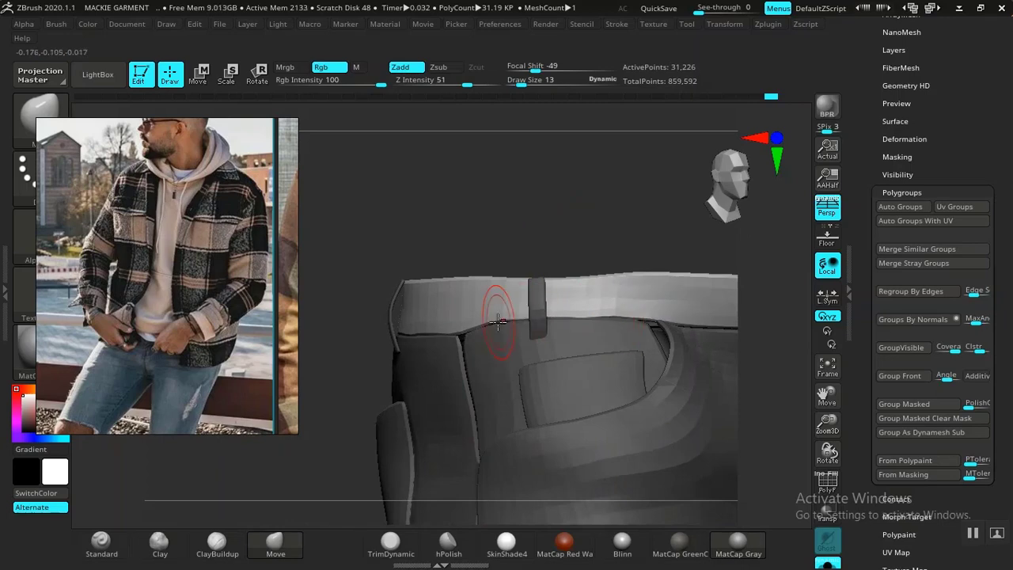
left_click_drag(564, 212, 471, 208)
left_click_drag(576, 194, 506, 198)
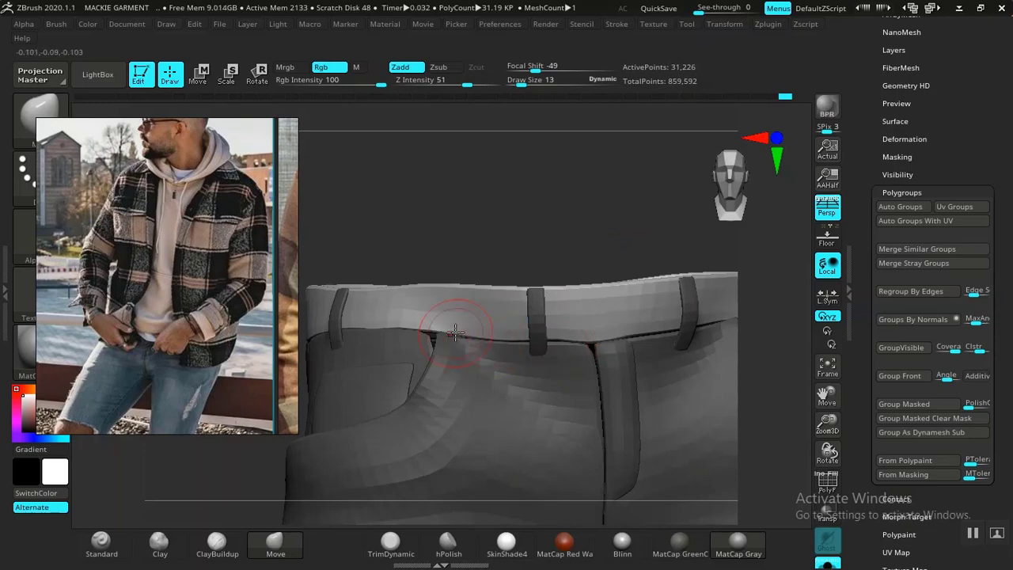
Move the waistband's lower edge against the front leg panels and fly around the front belt loops.
left_click_drag(562, 254, 502, 183)
left_click_drag(543, 242, 560, 339, "alt")
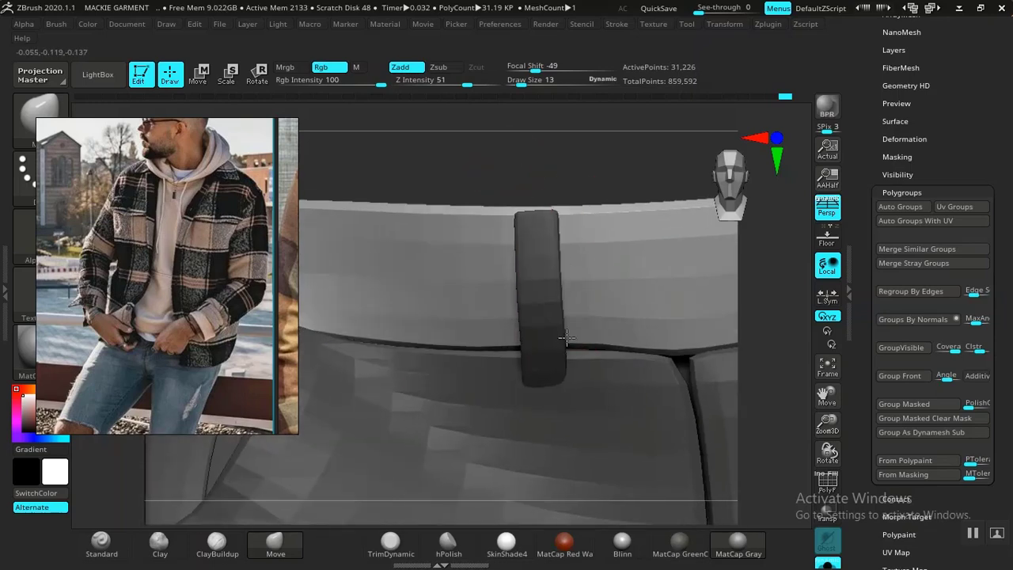
left_click_drag(594, 133, 647, 182)
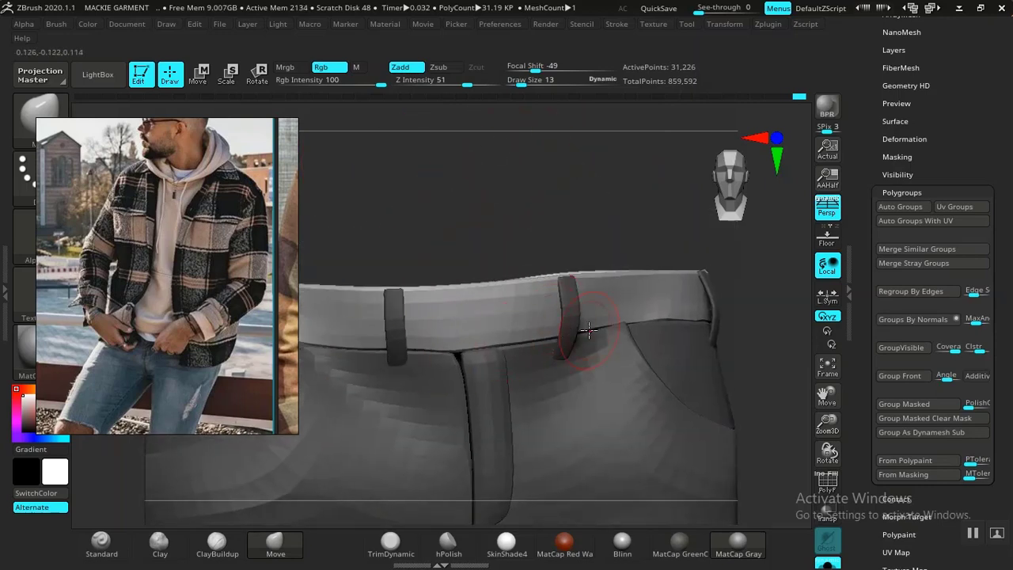
mouse_move(537, 213)
left_mouse_down("alt")
mouse_move(421, 208)
mouse_move(572, 249)
mouse_move(489, 198)
left_mouse_up("alt")
key("ctrl")
left_click(534, 189, "ctrl")
left_click_drag(620, 296, 667, 290)
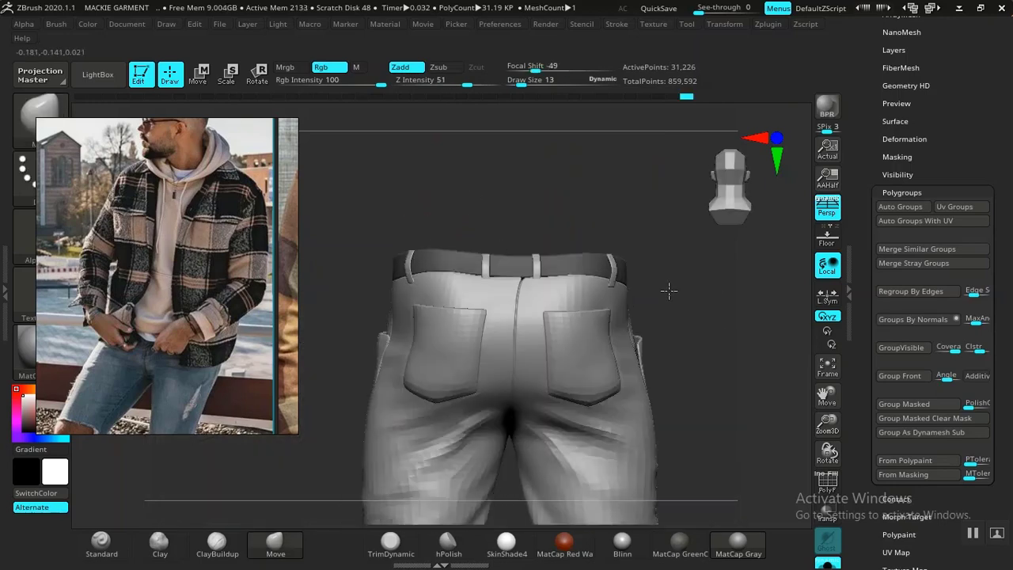
left_click(604, 460, "ctrl+shift")
left_click_drag(718, 365, 651, 304, "alt")
left_click(649, 320, "ctrl")
left_click(646, 333, "ctrl+shift")
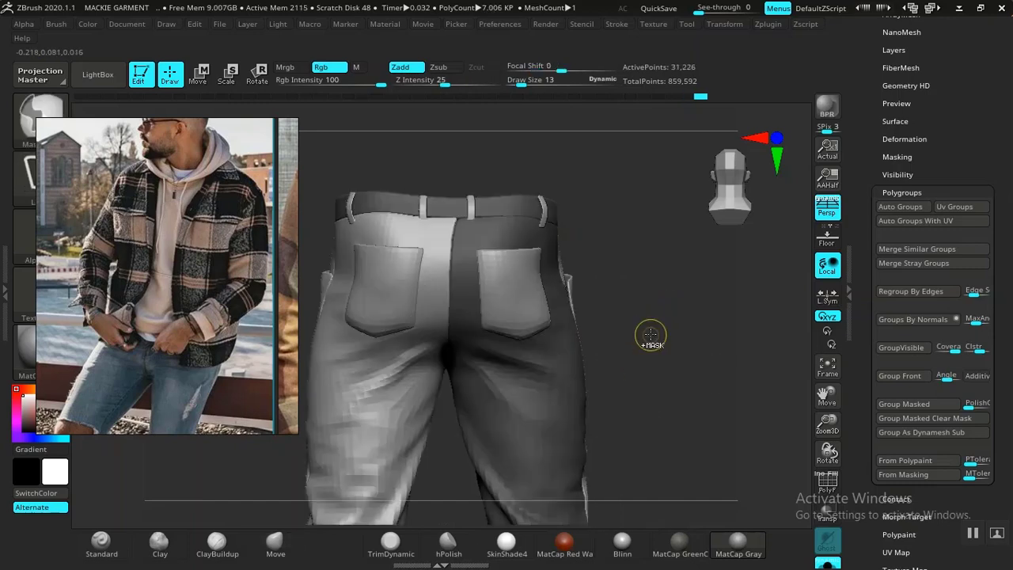
left_click(650, 338, "ctrl")
left_click_drag(665, 262, 660, 422, "alt")
left_click_drag(594, 238, 737, 486, "alt")
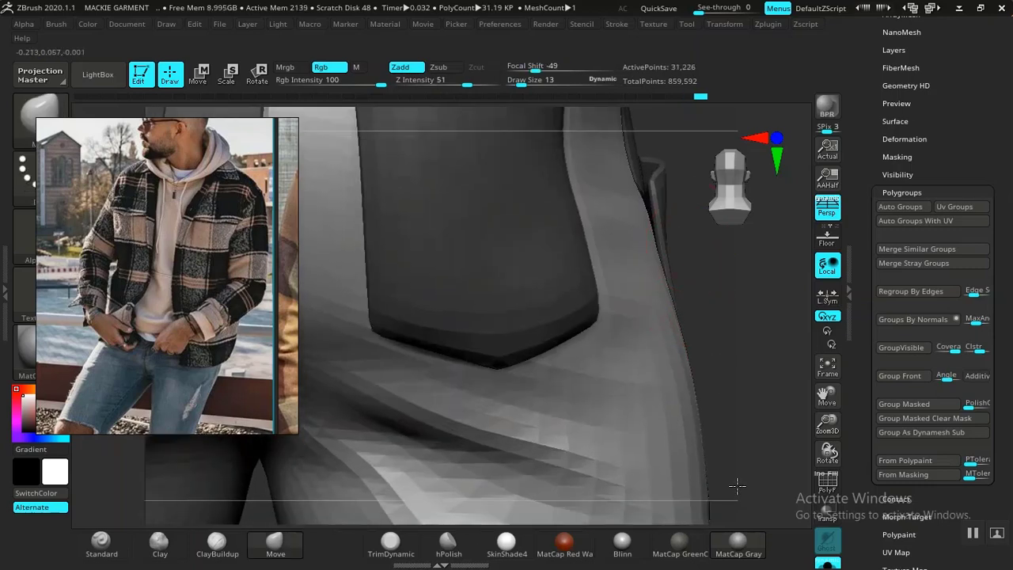
left_click_drag(546, 159, 586, 451, "alt")
left_click_drag(533, 111, 636, 285, "alt")
left_click_drag(517, 249, 544, 176)
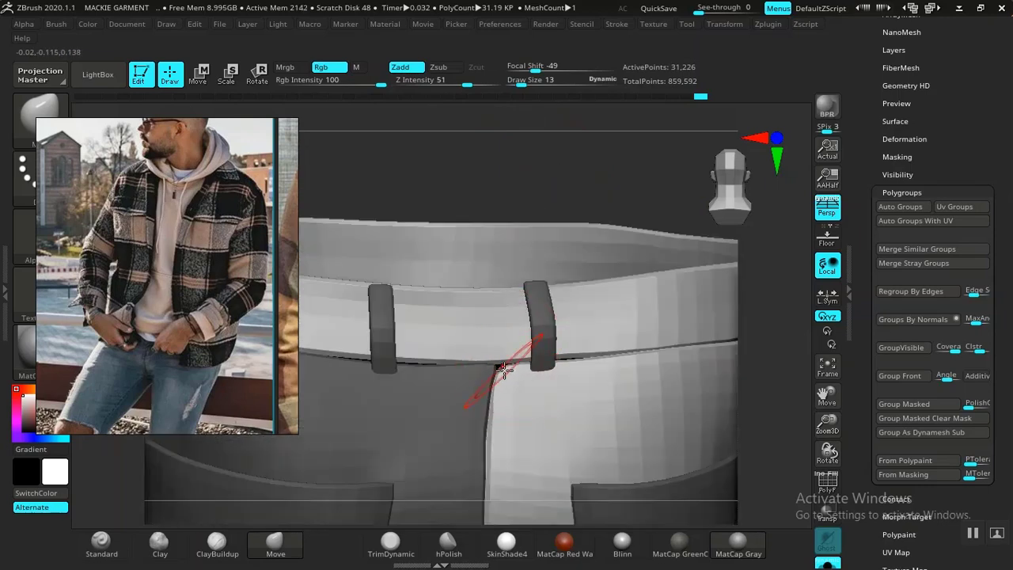
Clear the mask, isolate and mask the back leg panel, restore the whole trousers and invert the mask so only that panel is editable.
left_click_drag(579, 129, 590, 168, "ctrl")
left_click(592, 414, "ctrl+shift")
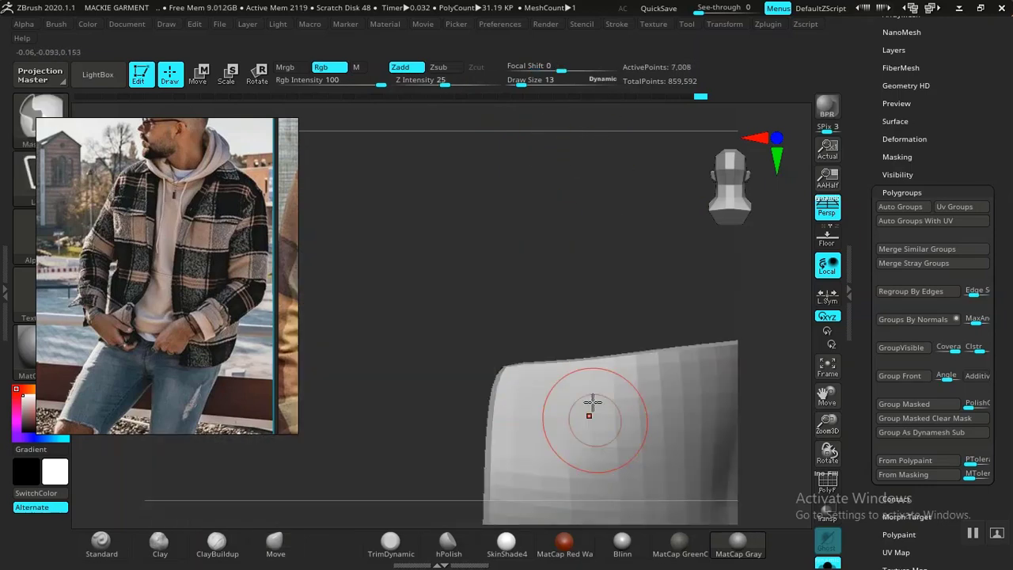
left_click(591, 199, "ctrl+shift")
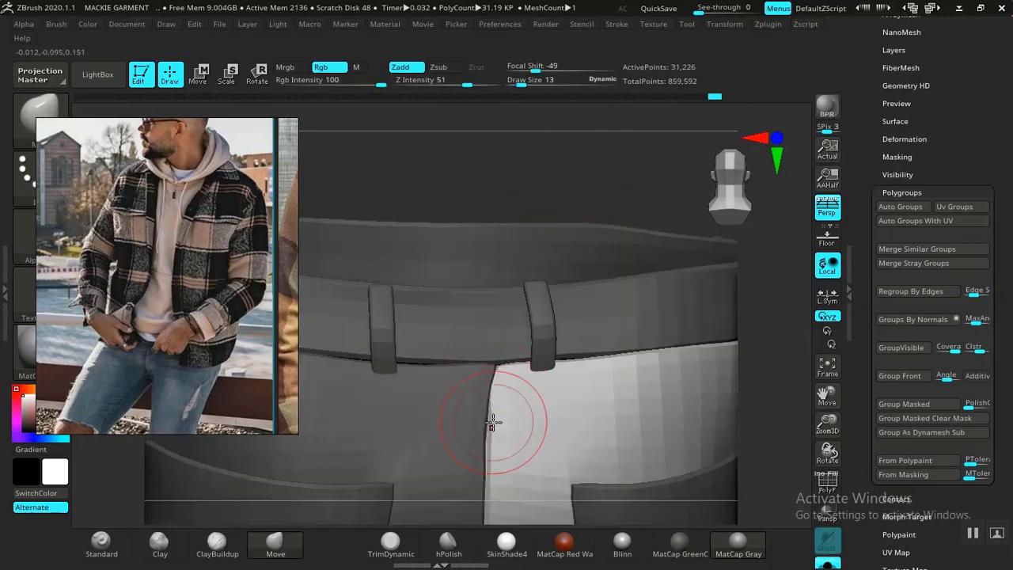
Move the back panel's centre-back and top edges against the neighbouring panel and the waistband.
left_click_drag(522, 195, 531, 140, "alt")
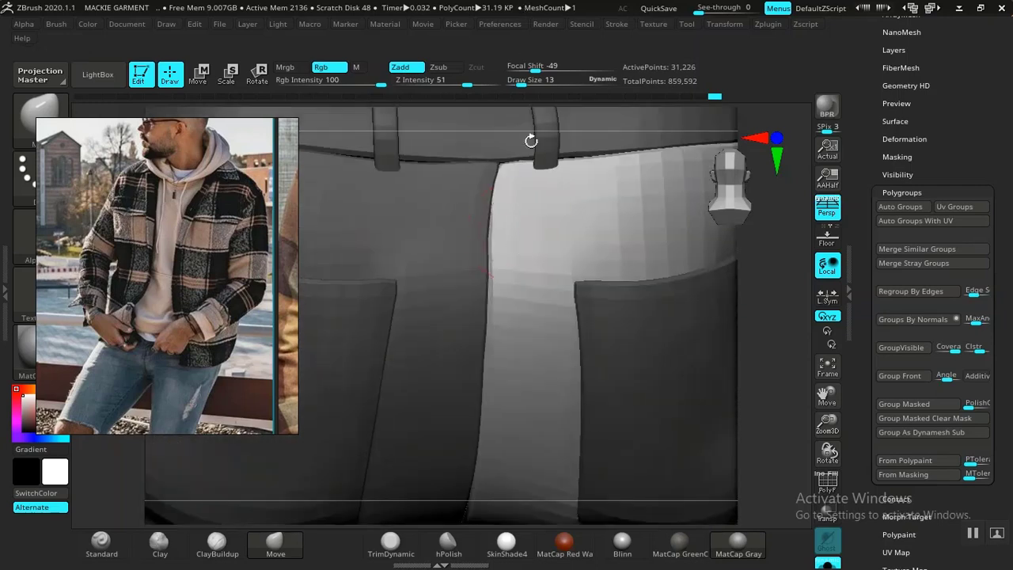
left_click_drag(750, 330, 598, 461)
left_click_drag(407, 307, 462, 302)
mouse_move(701, 329)
left_mouse_down()
mouse_move(634, 312)
mouse_move(584, 326)
left_mouse_up()
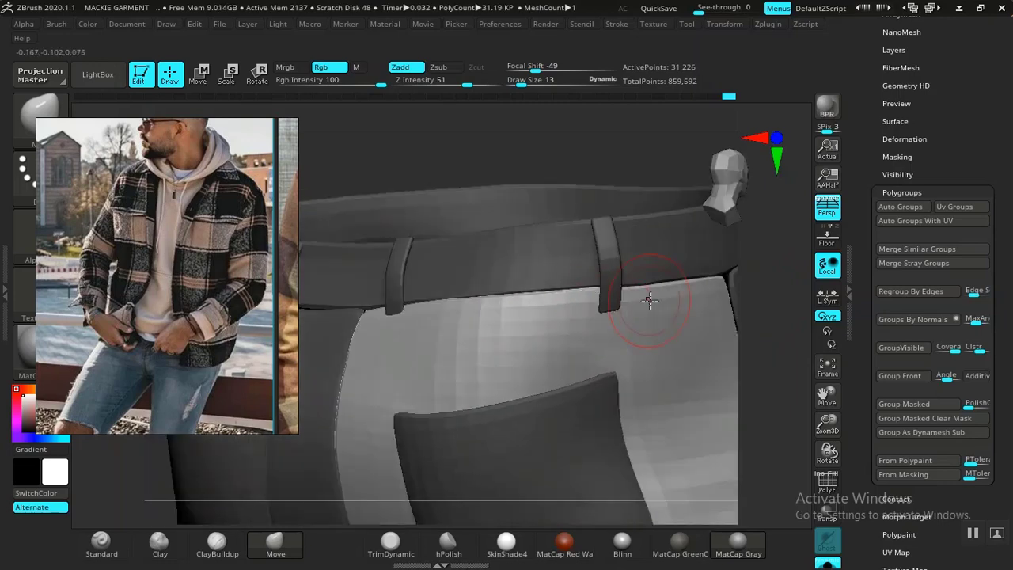
left_click_drag(745, 327, 500, 333, "alt")
Move the back panel's side edge against the front pocket area from the waistband down to the pocket-opening corner.
left_click_drag(619, 295, 534, 305)
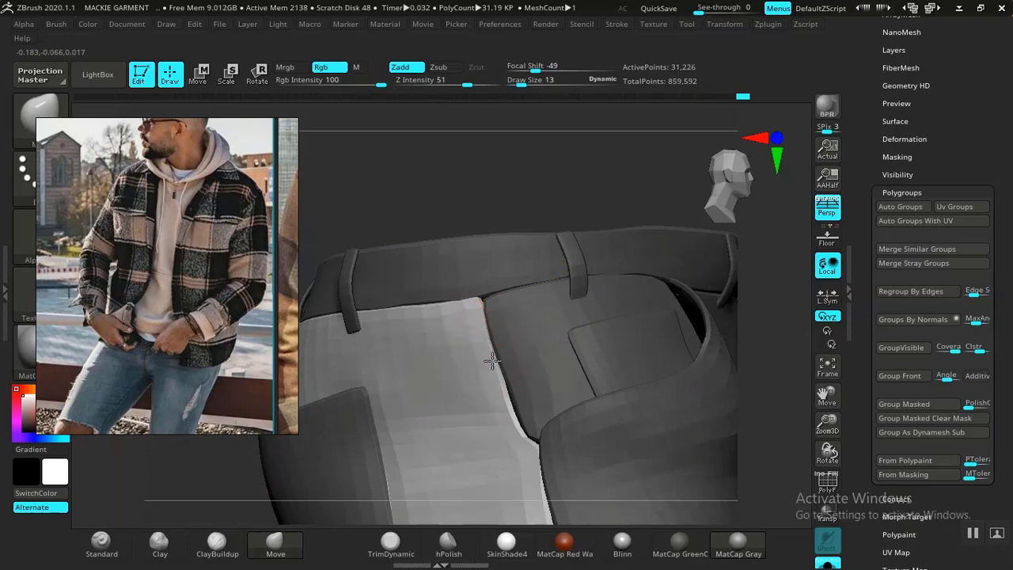
left_click_drag(509, 401, 513, 400)
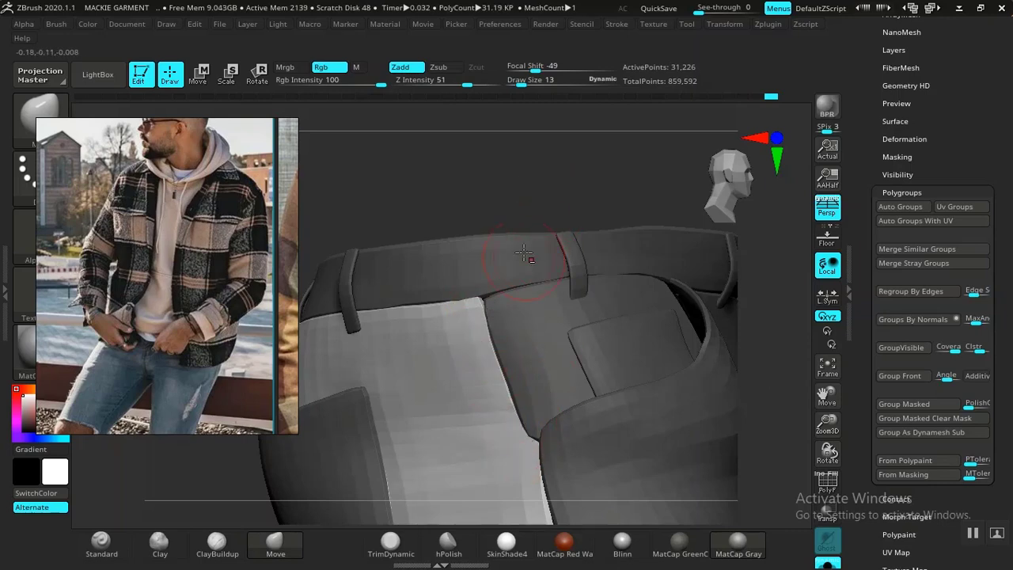
mouse_move(549, 200)
left_mouse_down("alt")
mouse_move(459, 153)
mouse_move(507, 229)
mouse_move(511, 274)
mouse_move(686, 389)
mouse_move(612, 156)
left_mouse_up("alt")
Set the draw size to 26 and move the back panel's side-seam edge against the front panel from thigh to knee.
key("space")
left_click_drag(446, 313, 500, 340)
left_click_drag(679, 389, 628, 224, "alt")
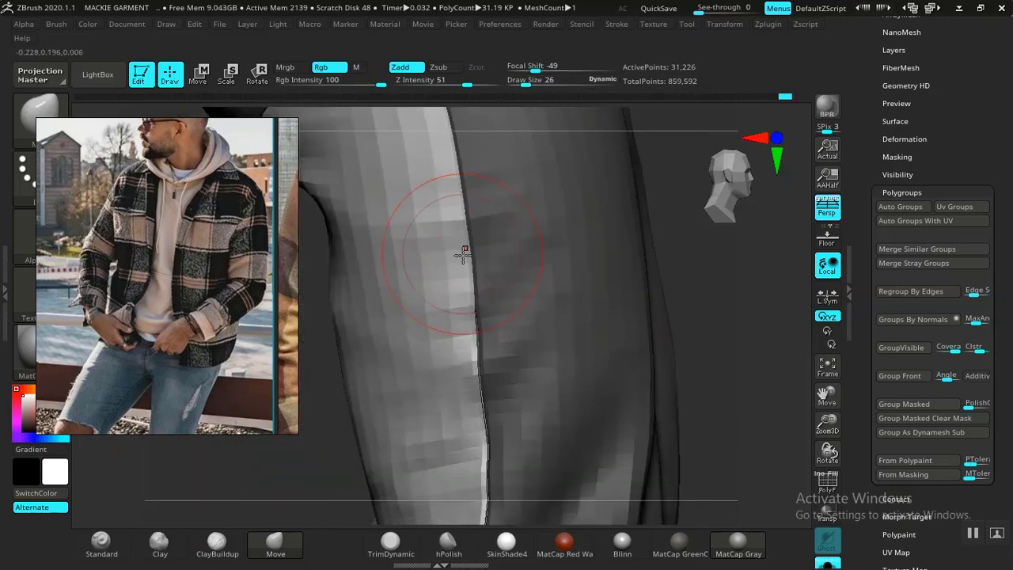
left_click_drag(466, 346, 473, 347)
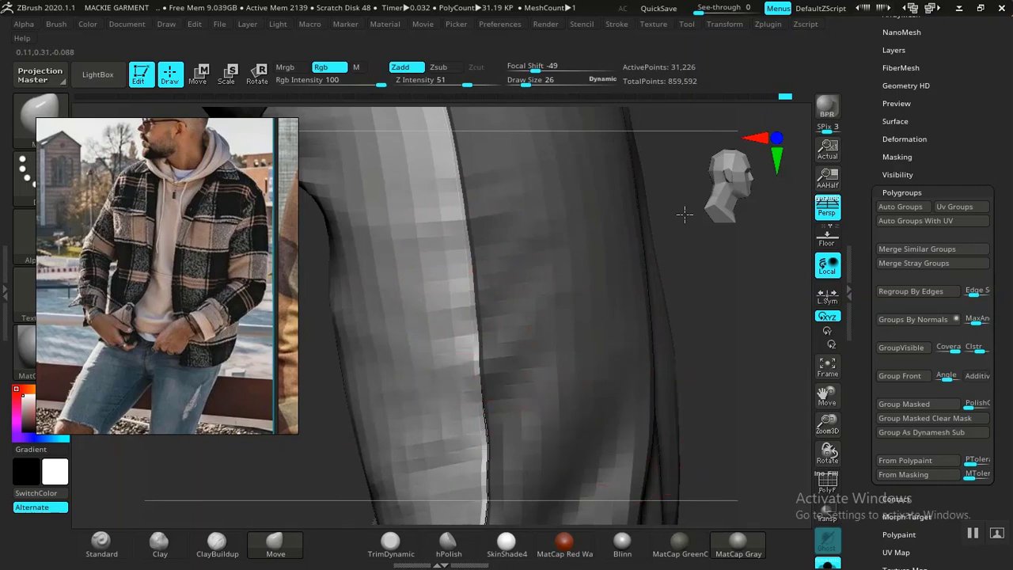
mouse_move(682, 265)
left_mouse_down("alt")
mouse_move(697, 248)
mouse_move(653, 23)
left_mouse_up("alt")
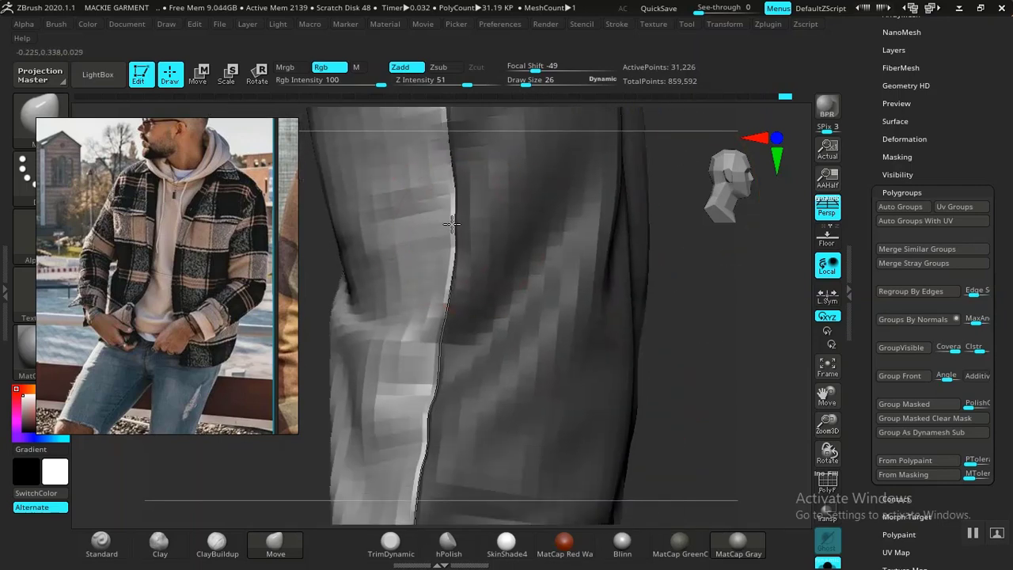
left_click_drag(441, 302, 449, 306)
Close the side-seam gap below the knee by moving the back panel's edge against the front panel down towards the hem.
mouse_move(676, 395)
left_mouse_down("alt")
mouse_move(685, 237)
mouse_move(676, 332)
left_mouse_up("alt")
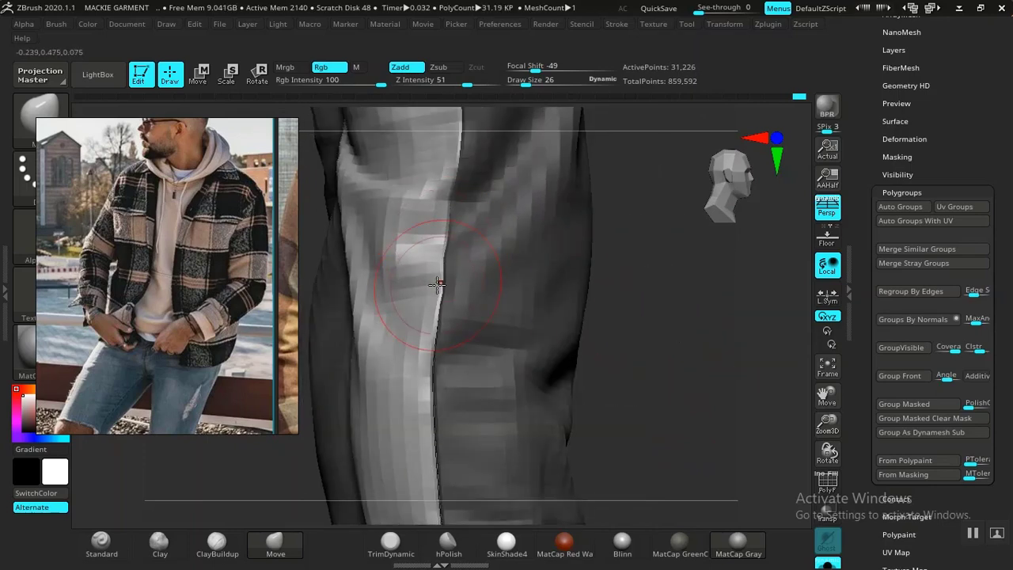
right_click_drag(614, 388, 515, 242)
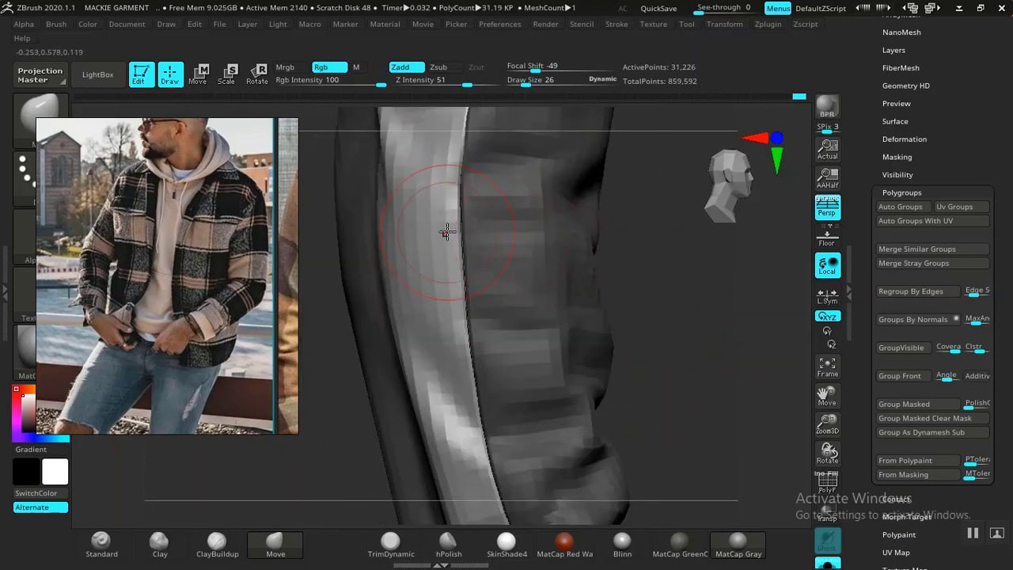
left_click_drag(447, 232, 454, 235)
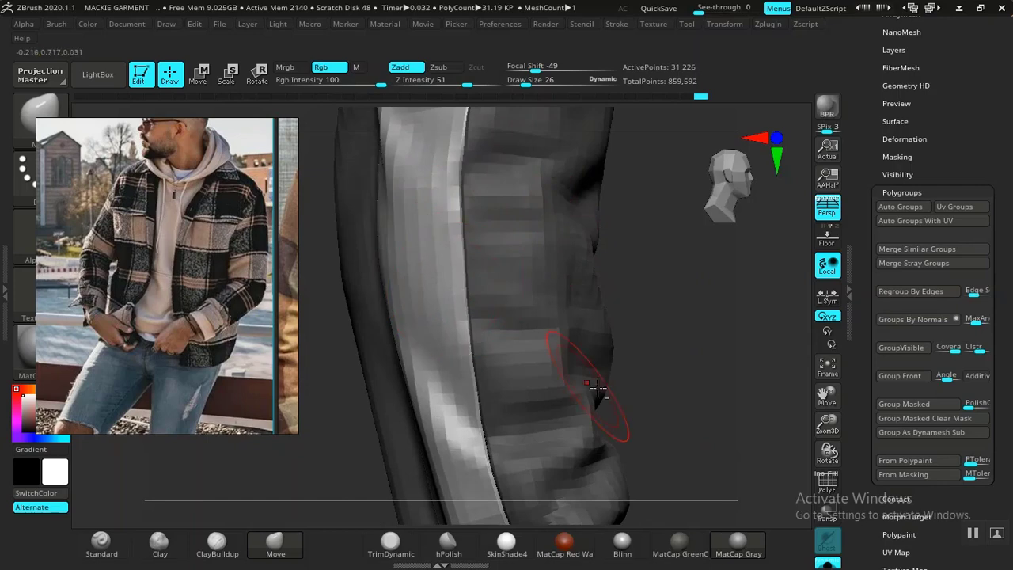
mouse_move(598, 388)
right_mouse_down()
mouse_move(610, 219)
mouse_move(456, 250)
right_mouse_up()
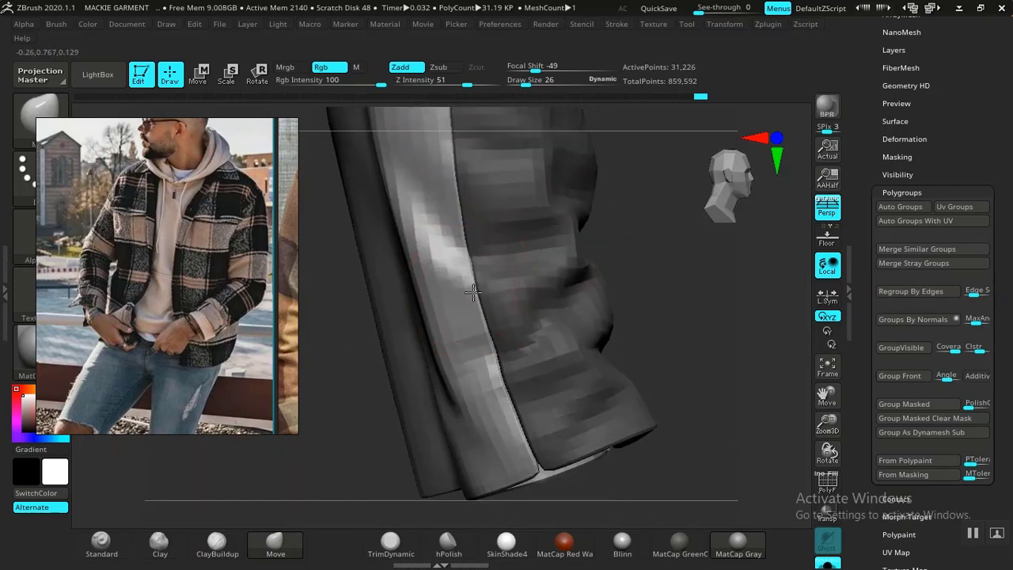
left_click_drag(653, 350, 616, 361)
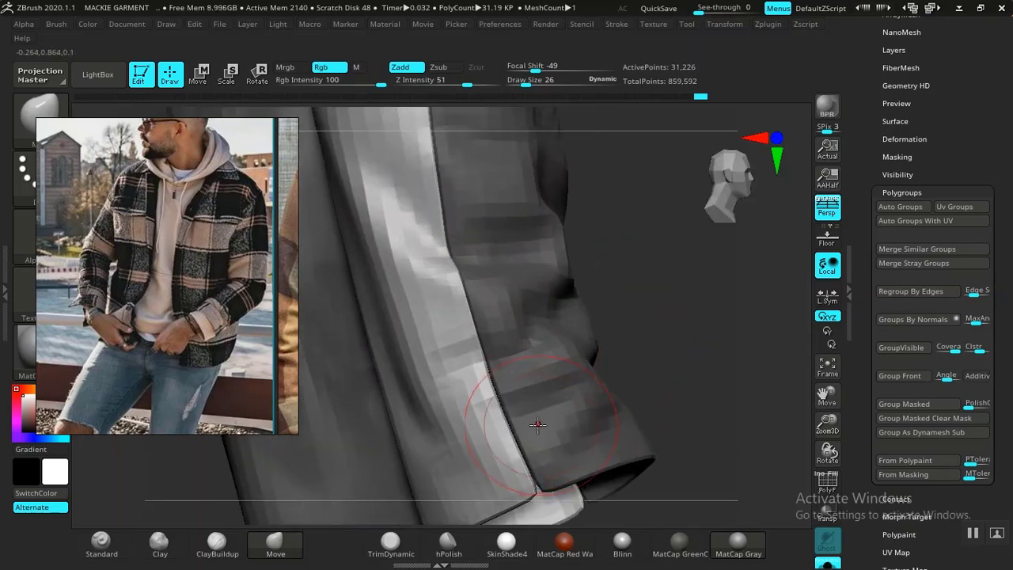
left_click_drag(497, 402, 494, 403)
Set the draw size to 9 and align the back panel's hem corner with the front panel at the side seam.
mouse_move(669, 289)
left_mouse_down("alt")
mouse_move(642, 255)
mouse_move(660, 293)
mouse_move(664, 451)
left_mouse_up("alt")
key("space")
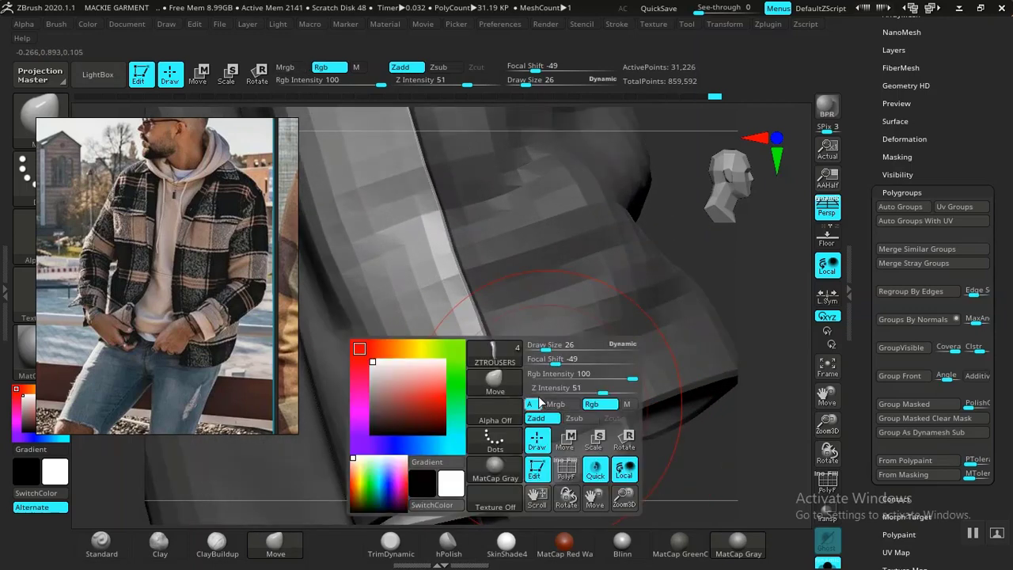
left_click_drag(544, 346, 539, 344)
left_click_drag(528, 453, 536, 435)
left_click_drag(522, 418, 524, 416)
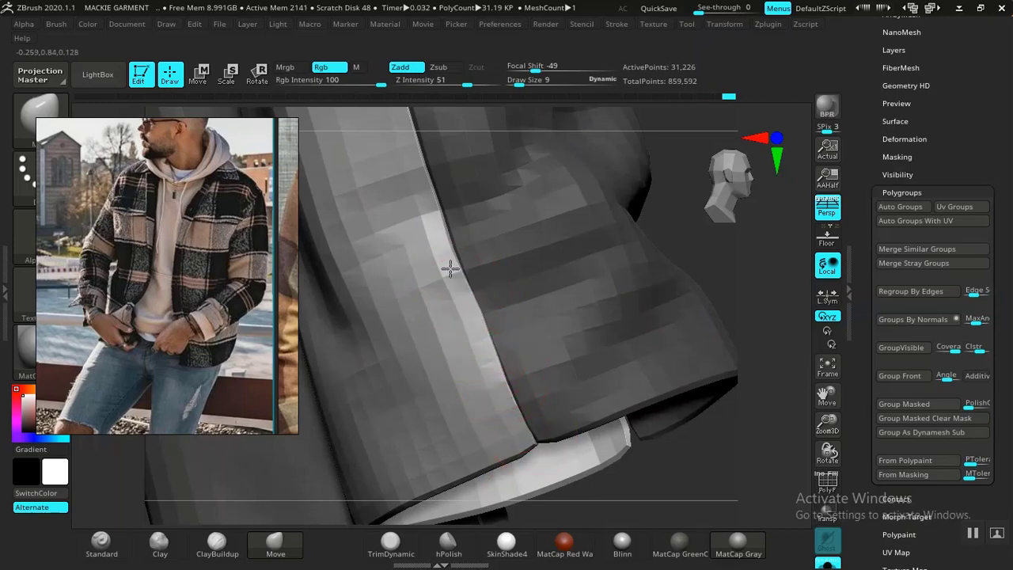
Set the draw size to 24 and move the back panel's inseam edge against the front panel just below the crotch.
left_click_drag(726, 290, 572, 266, "alt")
right_click_drag(571, 267, 705, 265)
right_click_drag(398, 364, 79, 404, "alt")
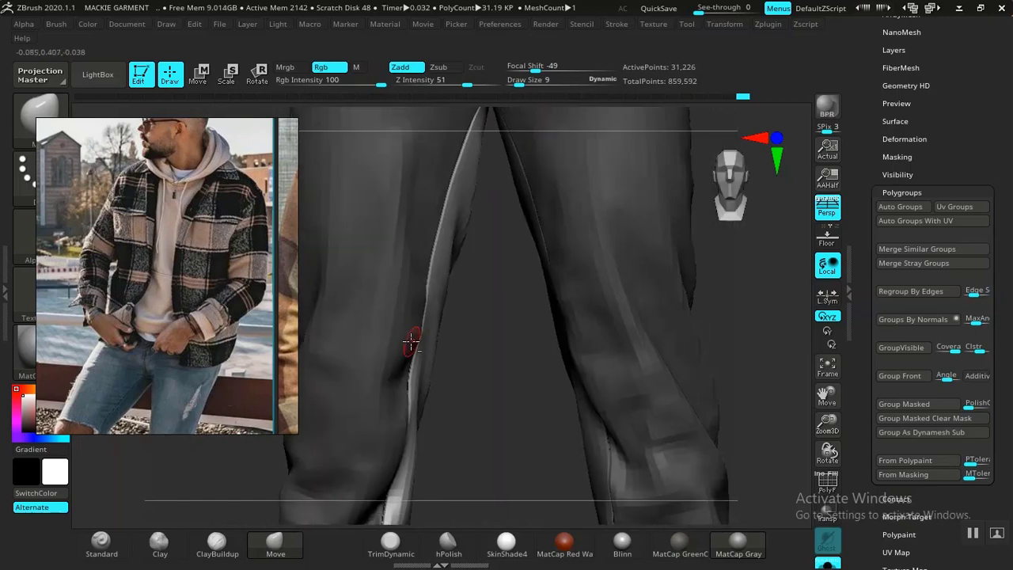
right_click_drag(456, 289, 481, 483, "alt")
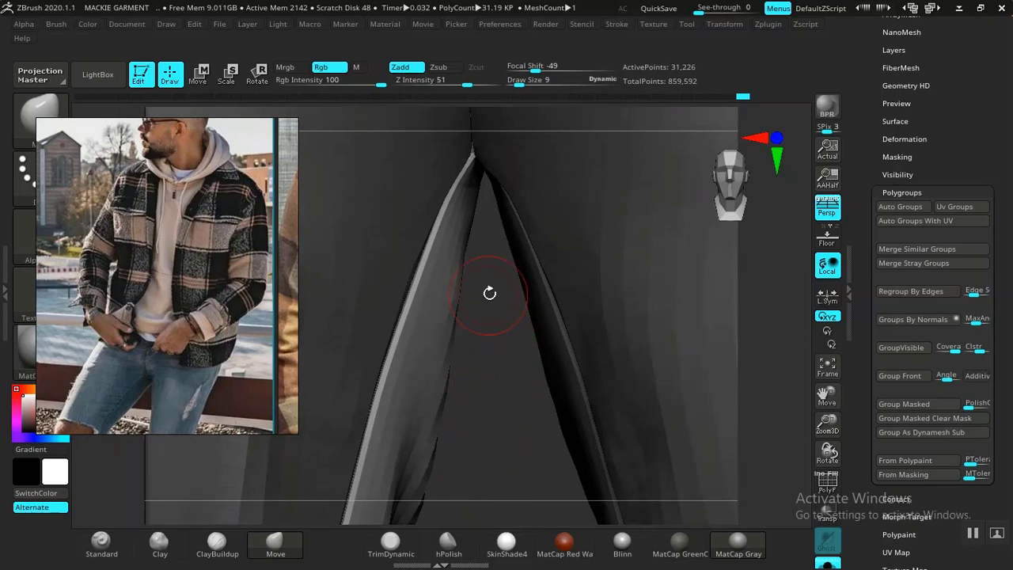
right_click_drag(489, 293, 488, 243)
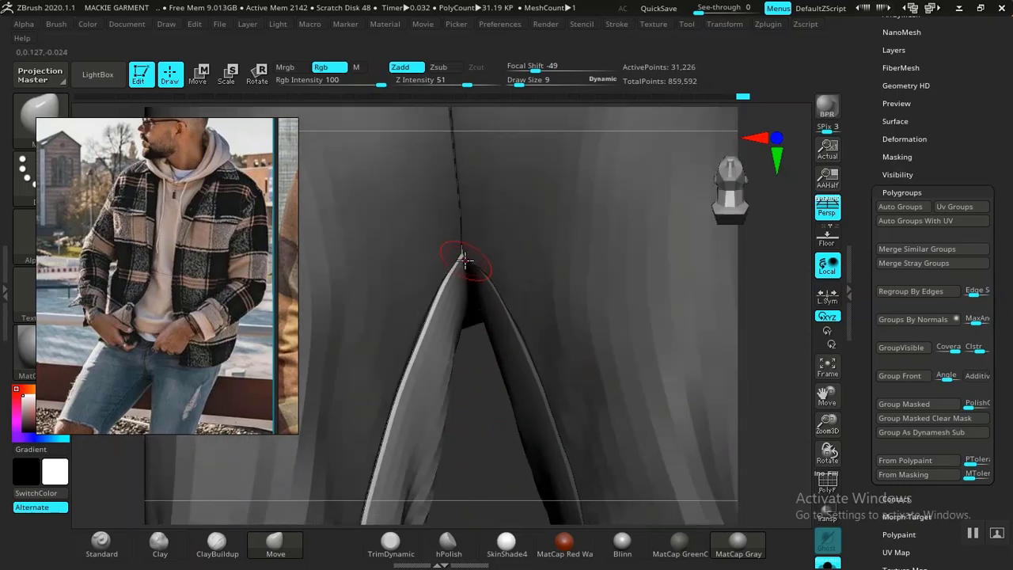
mouse_move(471, 361)
right_mouse_down()
mouse_move(464, 373)
mouse_move(437, 342)
right_mouse_up()
key("space")
left_click_drag(434, 321, 441, 317)
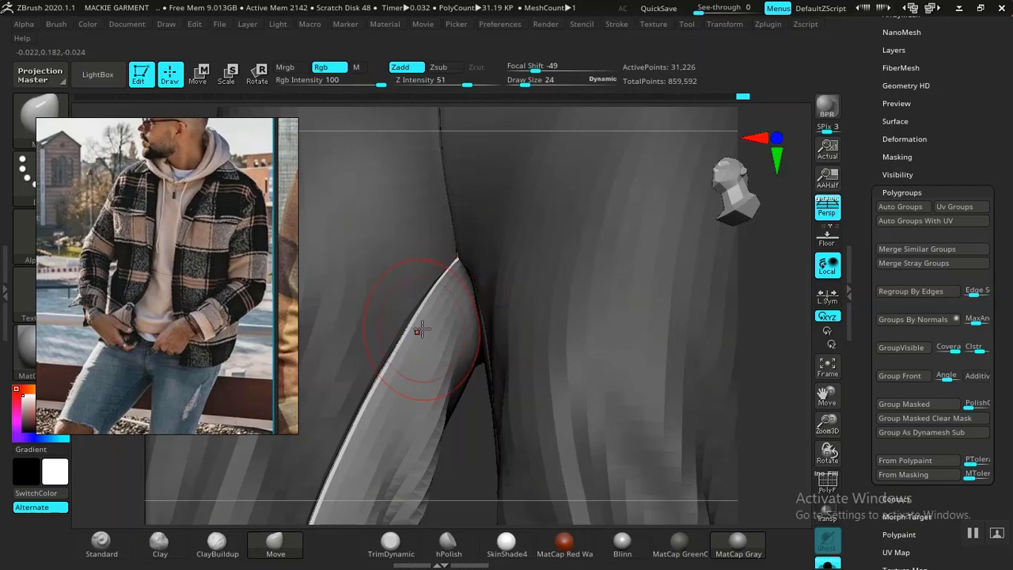
Close the inseam gap along the thigh by moving the back panel's edge against the front panel.
right_click_drag(479, 470, 490, 318, "alt")
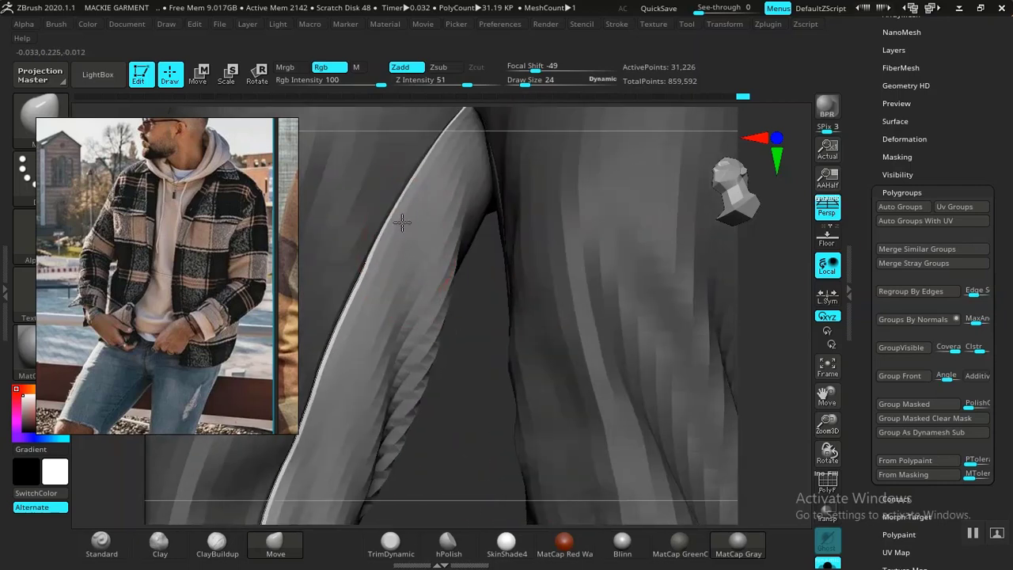
right_click_drag(425, 370, 386, 320)
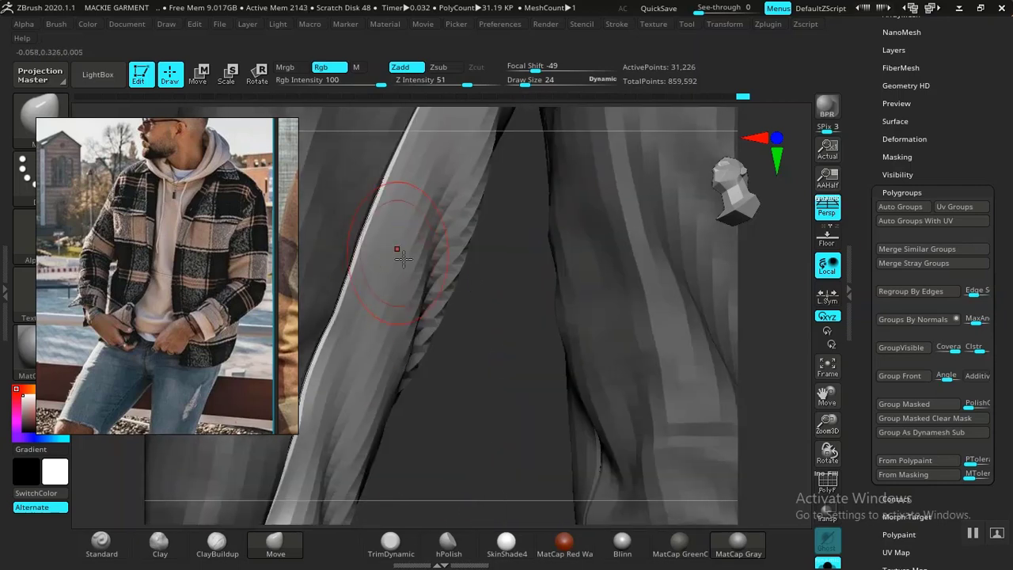
mouse_move(428, 380)
right_mouse_down()
mouse_move(475, 403)
mouse_move(459, 422)
right_mouse_up()
right_click_drag(410, 353, 454, 434, "alt")
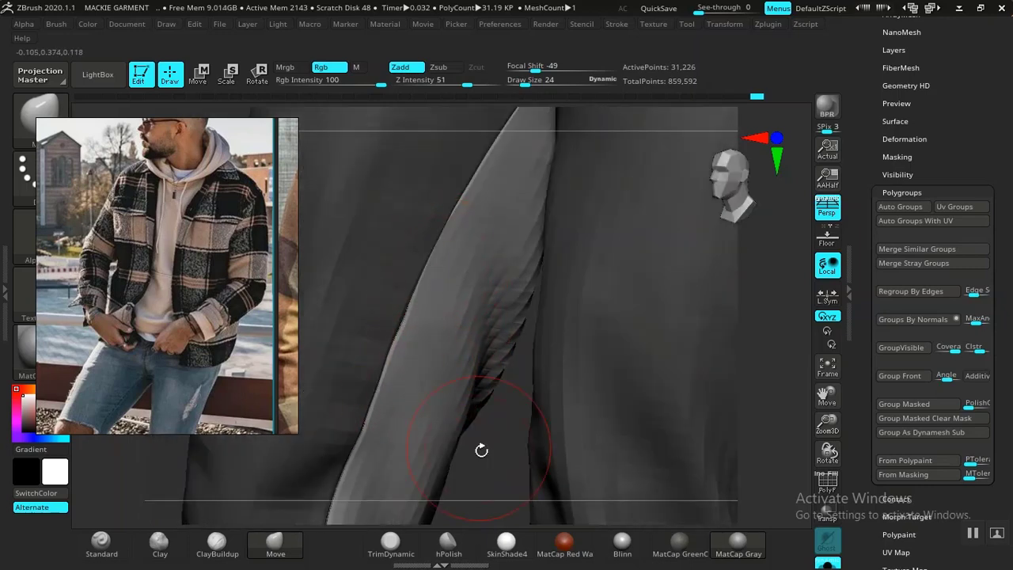
Move the back panel's inseam edge against the front panel from the knee down the lower leg.
mouse_move(481, 450)
right_mouse_down()
mouse_move(493, 303)
mouse_move(475, 388)
mouse_move(370, 319)
right_mouse_up()
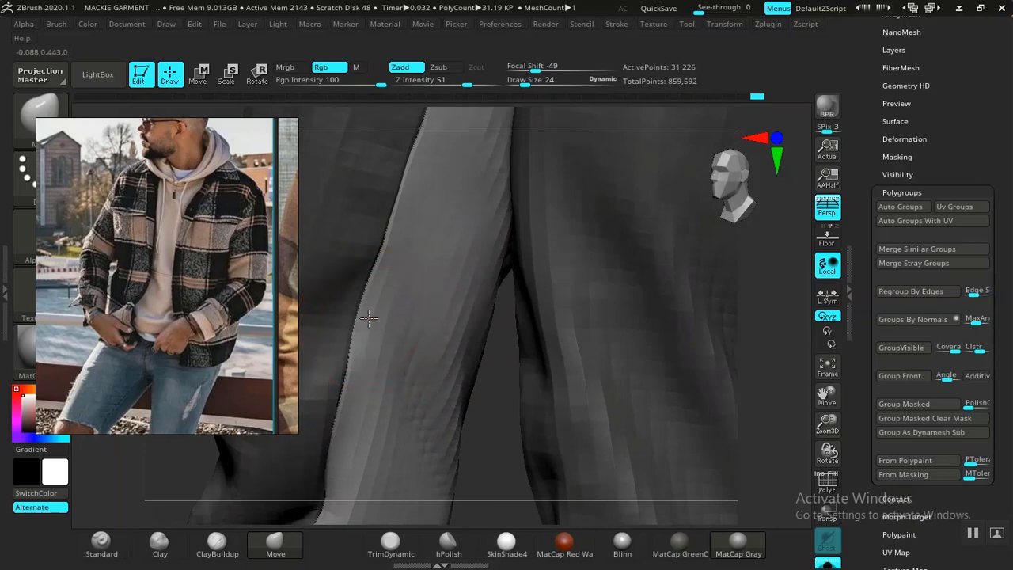
mouse_move(411, 276)
right_mouse_down()
mouse_move(509, 340)
mouse_move(397, 258)
right_mouse_up()
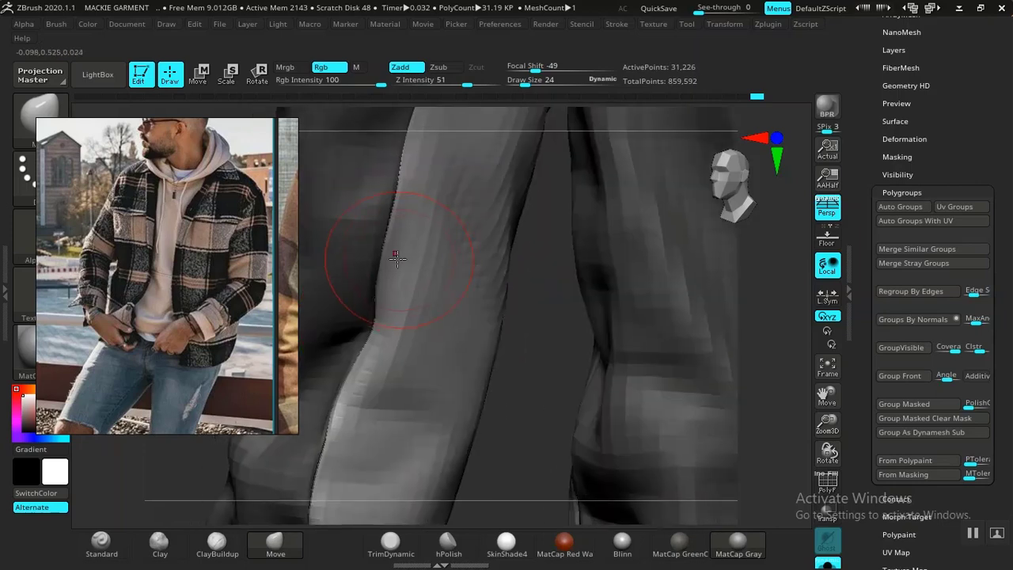
right_click_drag(497, 419, 384, 277)
right_click_drag(526, 325, 382, 320)
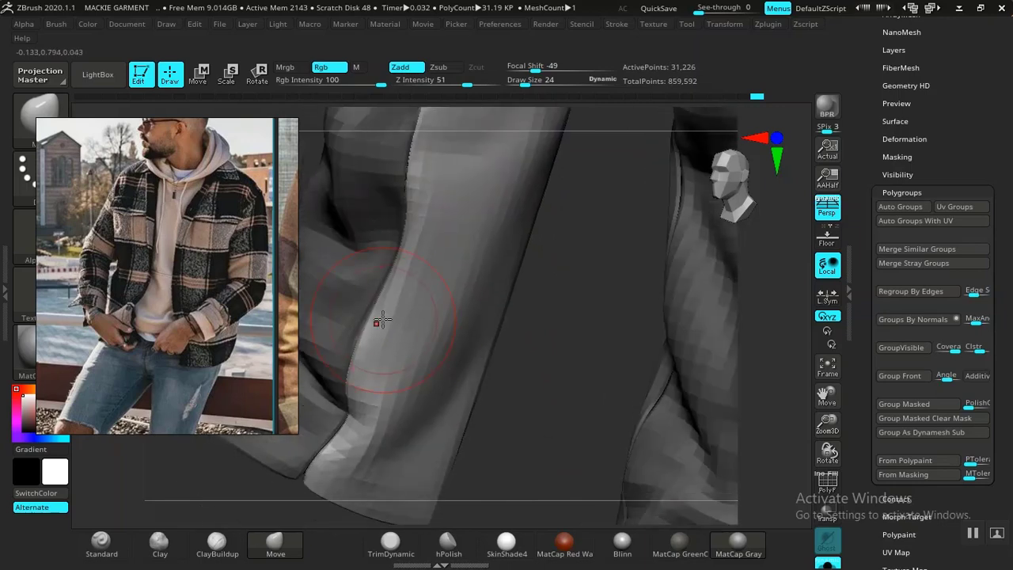
Set the draw size to 7 and align the back panel's hem corner with the front panel at the inseam.
left_click_drag(550, 348, 653, 274)
key("ctrl+z")
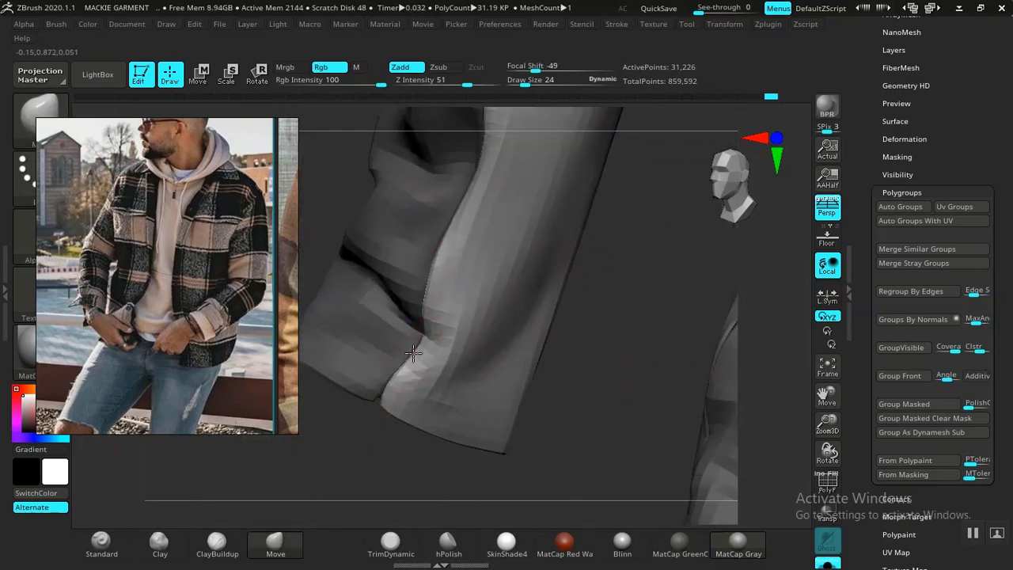
left_click_drag(413, 353, 404, 376)
key("space")
left_click_drag(438, 345, 423, 344)
mouse_move(631, 301)
left_mouse_down("alt")
mouse_move(674, 246)
mouse_move(736, 198)
left_mouse_up("alt")
mouse_move(468, 366)
left_mouse_down("alt")
mouse_move(514, 387)
mouse_move(507, 394)
mouse_move(535, 348)
left_mouse_up("alt")
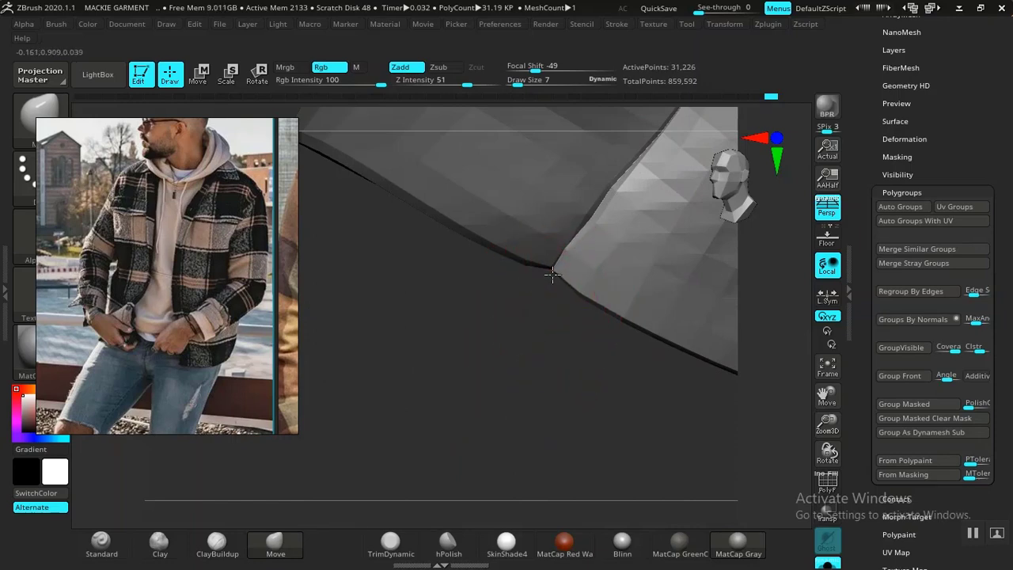
left_click_drag(552, 275, 551, 278)
Clear the mask and mask all the trouser parts except the front leg panel.
mouse_move(530, 375)
left_mouse_down("alt")
mouse_move(322, 134)
mouse_move(450, 298)
mouse_move(405, 438)
left_mouse_up("alt")
left_click_drag(391, 372, 359, 237, "alt")
left_click_drag(420, 346, 502, 317)
left_click_drag(582, 192, 455, 305, "alt")
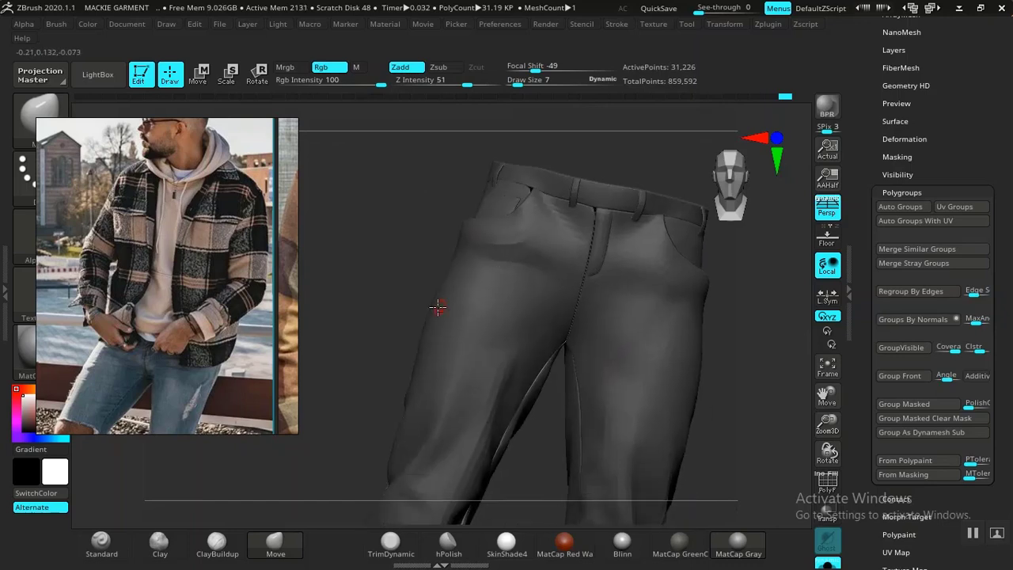
left_click_drag(393, 273, 406, 283, "shift")
left_click_drag(633, 290, 651, 306, "ctrl")
left_click(398, 338, "ctrl+shift")
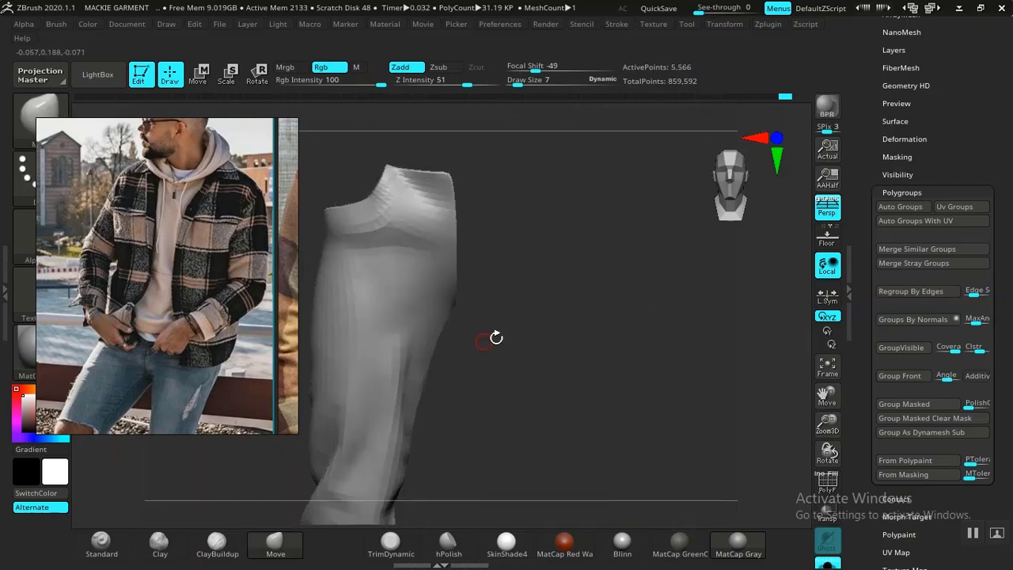
left_click(601, 341, "ctrl+shift")
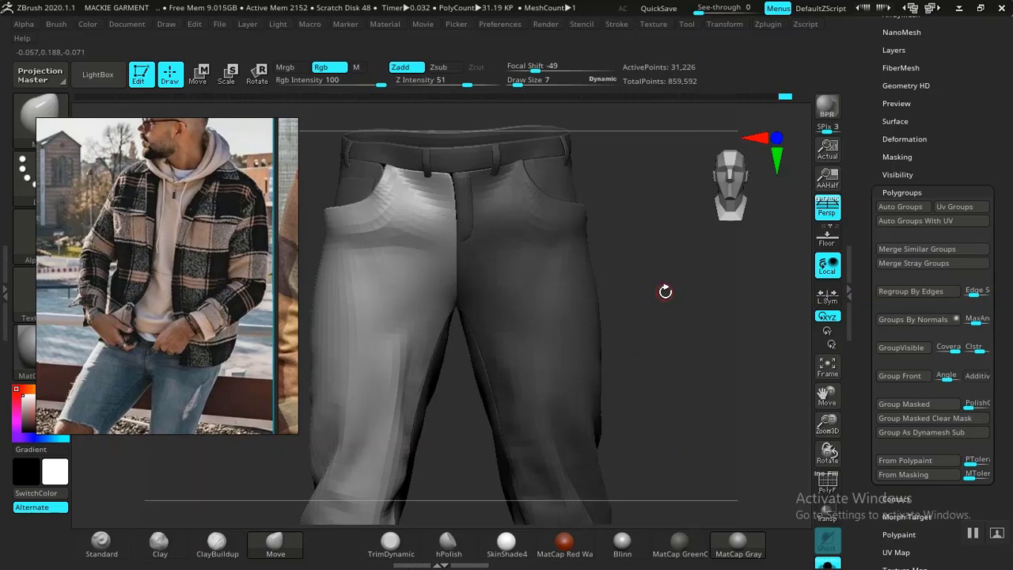
Set the draw size to 16 and move the front panel's side edge against the back panel below the pocket opening.
left_click_drag(717, 322, 780, 392, "alt")
left_click_drag(404, 363, 586, 420, "alt")
left_click_drag(359, 279, 480, 282)
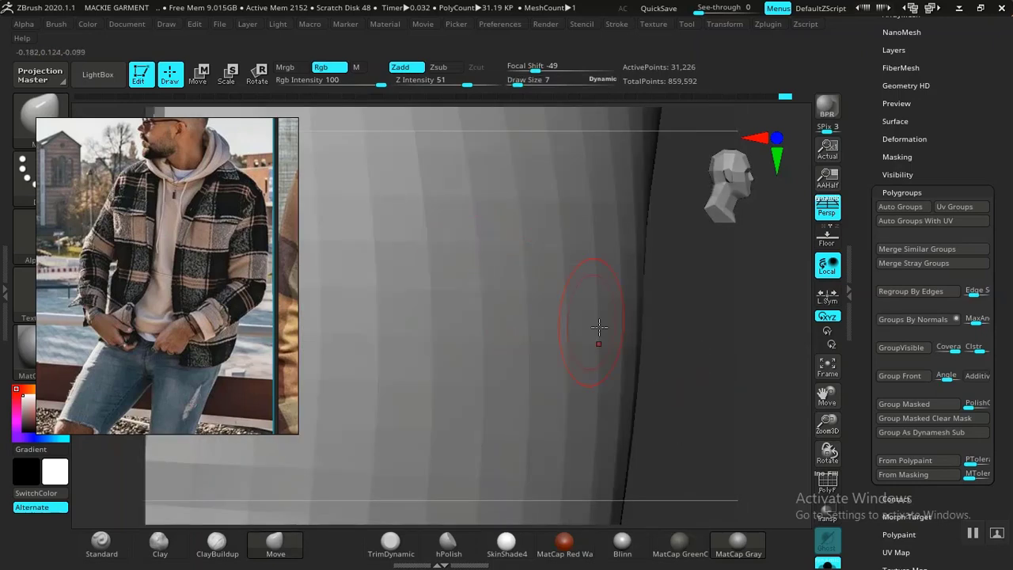
mouse_move(688, 386)
left_mouse_down("alt")
mouse_move(631, 324)
mouse_move(697, 457)
mouse_move(713, 401)
mouse_move(704, 388)
left_mouse_up("alt")
key("space")
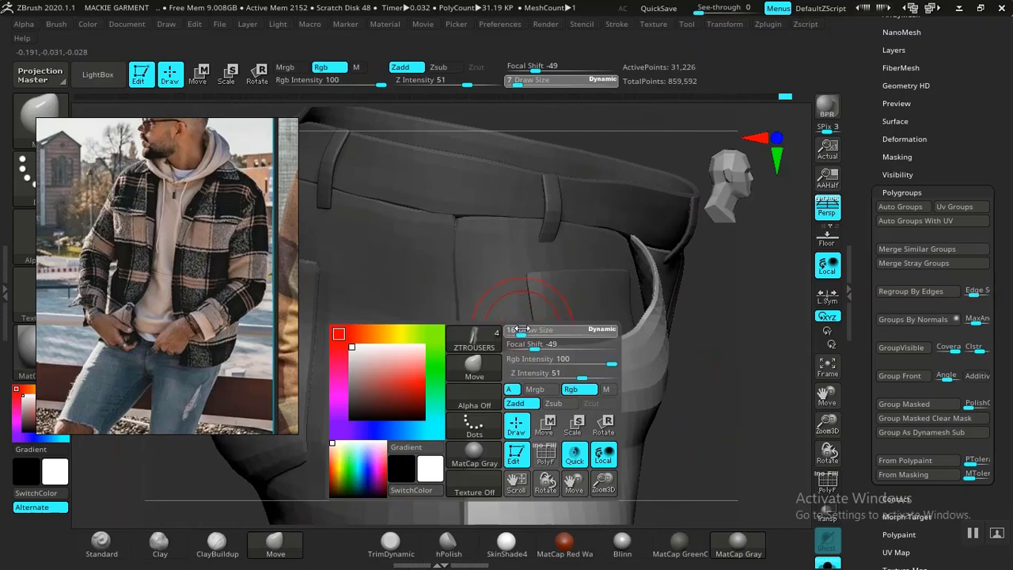
left_click(522, 329)
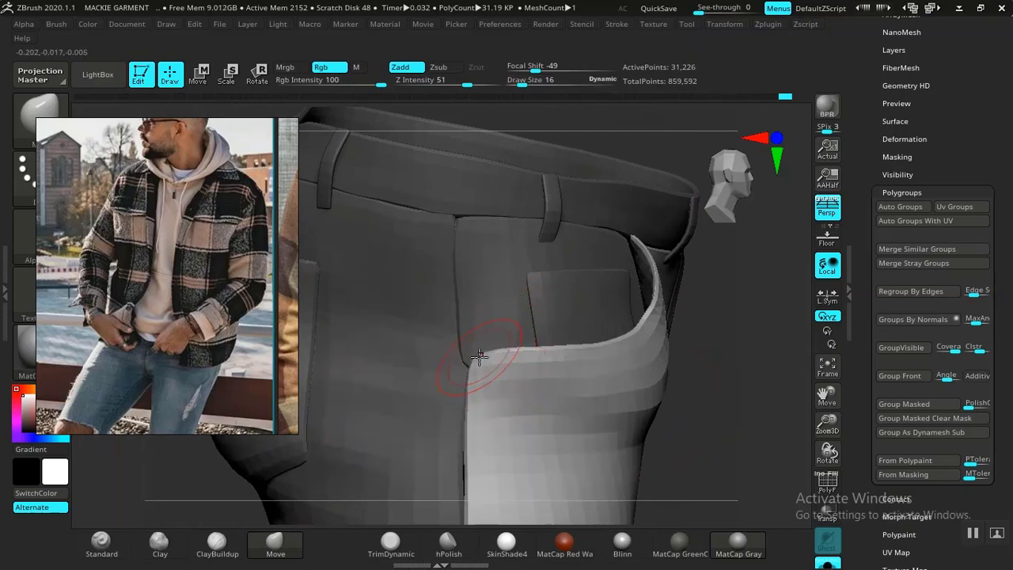
left_click_drag(679, 377, 687, 351)
left_click_drag(489, 270, 479, 268)
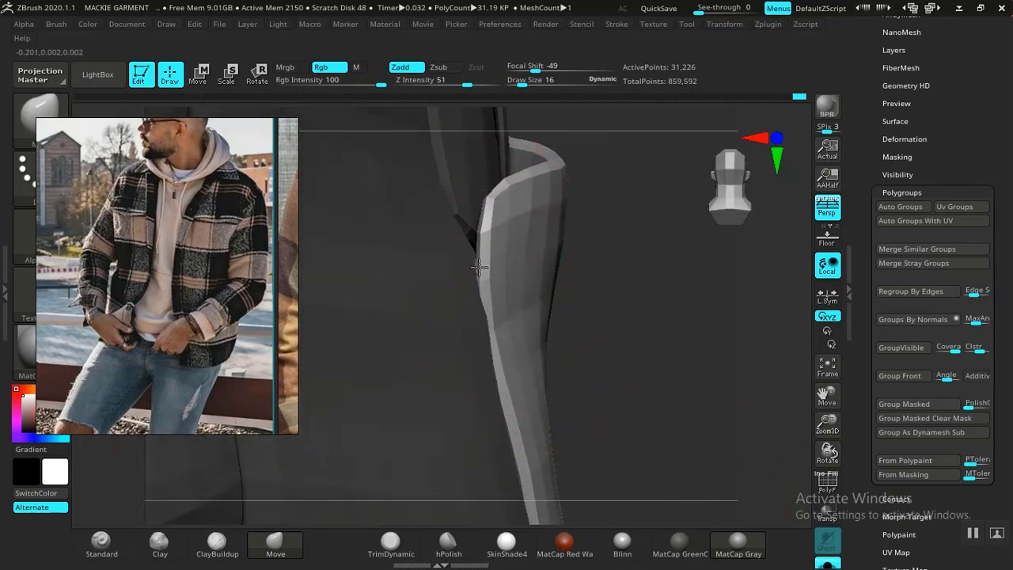
Set the draw size to 9 and fit the front panel's pocket-opening corner and upper side seam against the back panel.
key("space")
mouse_move(489, 220)
left_mouse_down()
mouse_move(477, 220)
mouse_move(507, 212)
mouse_move(474, 224)
left_mouse_up()
key("space")
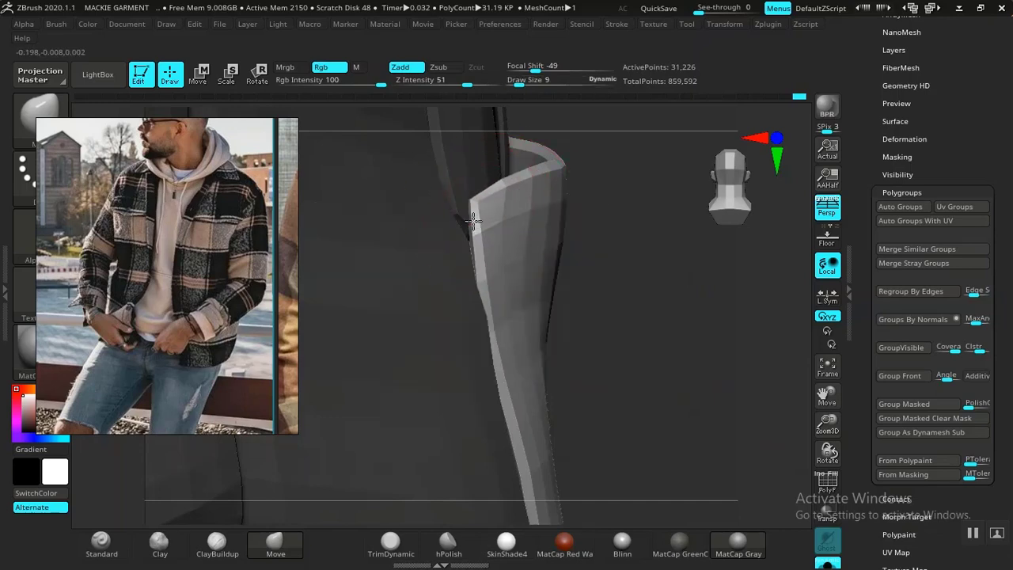
right_click_drag(512, 224, 556, 251)
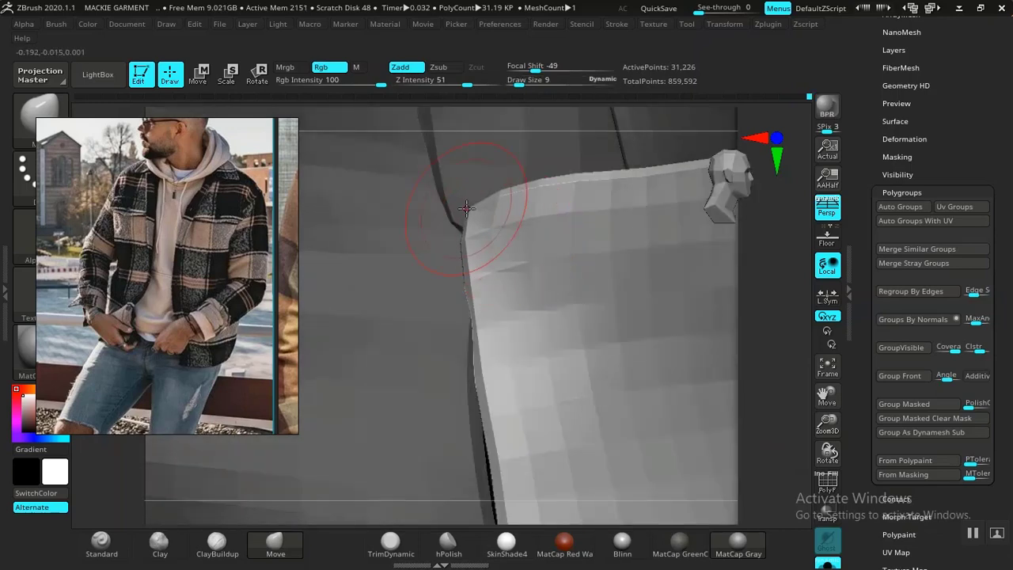
left_click_drag(493, 461, 484, 463)
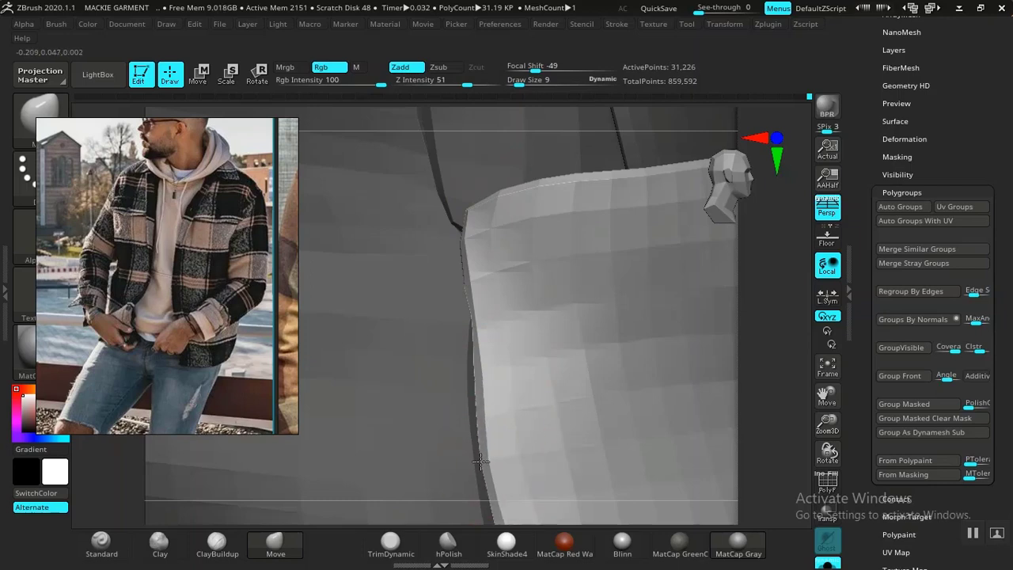
mouse_move(787, 400)
left_mouse_down("alt")
mouse_move(683, 282)
mouse_move(636, 274)
mouse_move(649, 435)
left_mouse_up("alt")
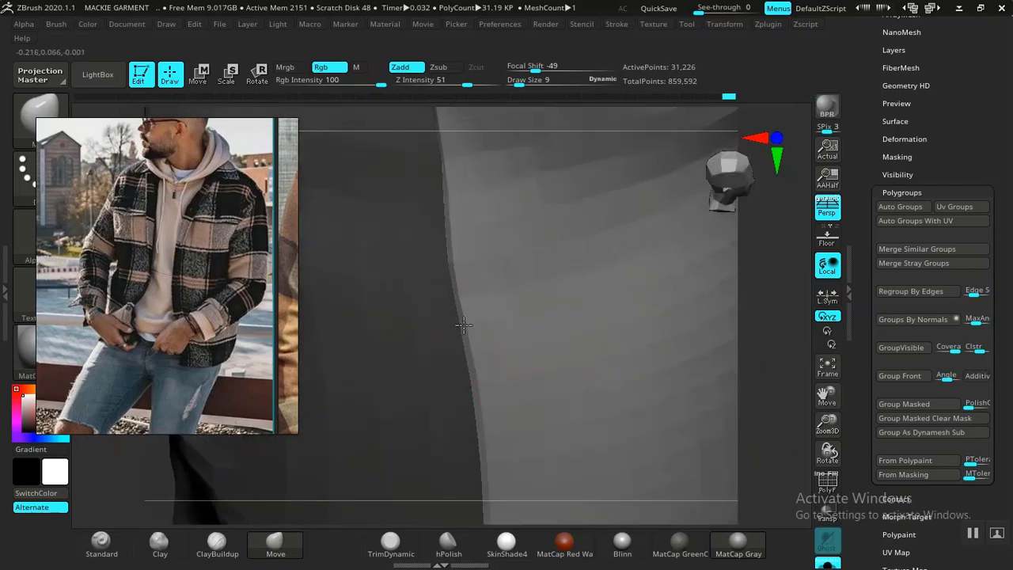
Fit the front panel's upper pocket corner under the waistband and its front edge against the fly.
left_click_drag(766, 356, 696, 394, "alt")
left_click_drag(712, 310, 665, 425)
left_click_drag(670, 369, 630, 336, "alt")
left_click_drag(765, 335, 736, 361)
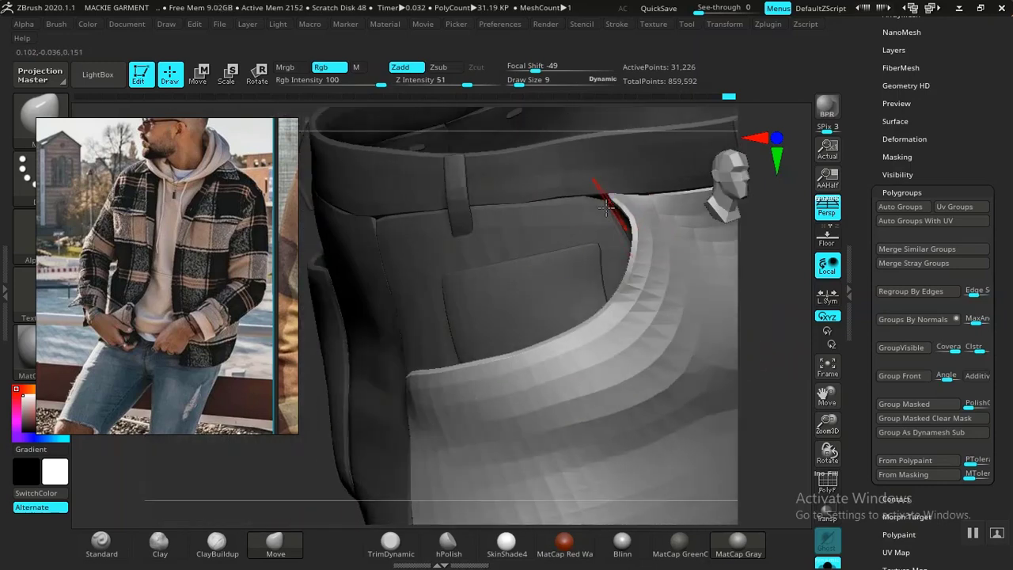
left_click_drag(289, 486, 221, 480)
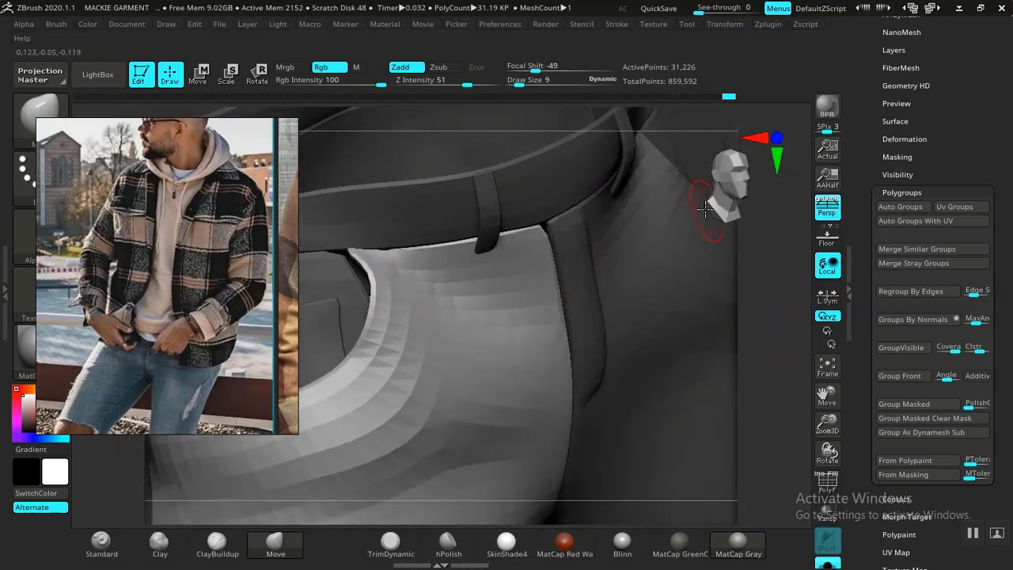
left_click_drag(758, 232, 703, 217)
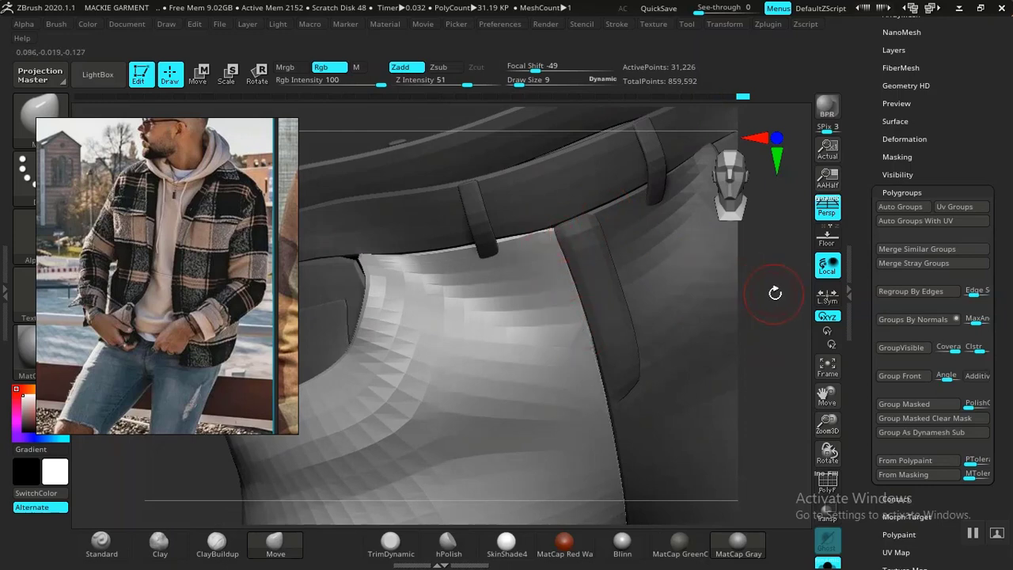
mouse_move(775, 293)
left_mouse_down("alt")
mouse_move(658, 282)
mouse_move(731, 251)
mouse_move(695, 287)
mouse_move(692, 354)
mouse_move(683, 325)
mouse_move(629, 349)
left_mouse_up("alt")
Mask all the trouser parts except the panel behind the front pocket opening, keeping the small coin pocket masked.
left_click(366, 312, "ctrl+shift")
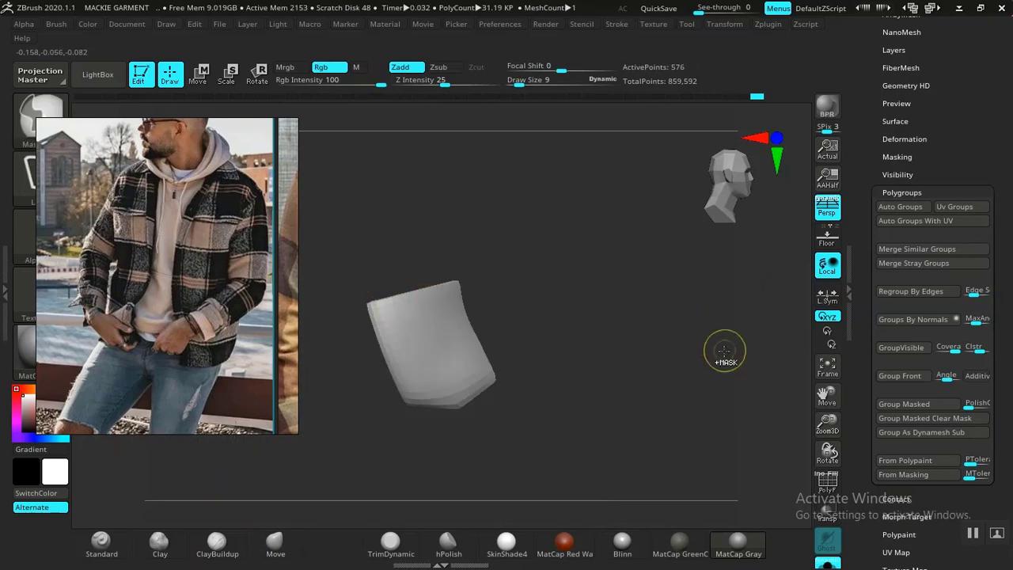
left_click(659, 311, "ctrl+shift")
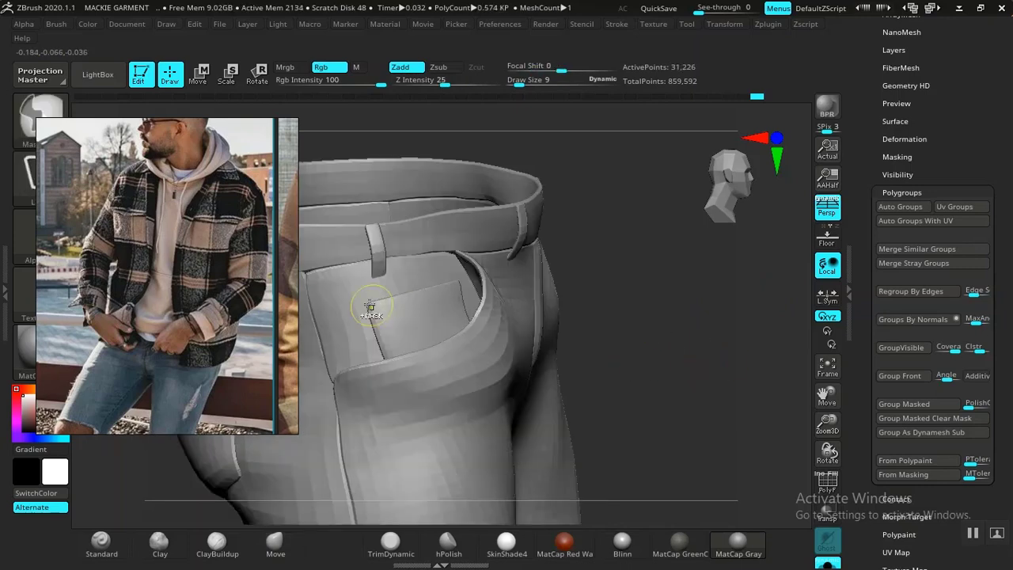
left_click(349, 291, "ctrl+shift")
left_click(700, 321, "ctrl")
left_click(684, 323, "ctrl+shift")
left_click(667, 345, "ctrl")
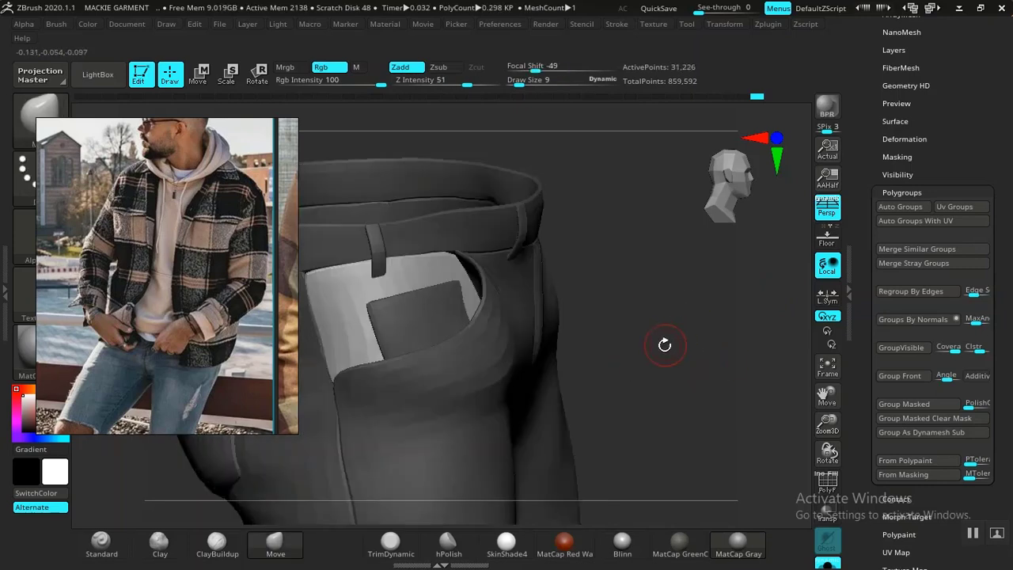
Set the draw size to 48 and move the inner pocket panel's front edge behind the curved pocket opening.
left_click_drag(665, 346, 582, 324)
mouse_move(550, 279)
left_mouse_down()
mouse_move(573, 309)
mouse_move(518, 229)
left_mouse_up()
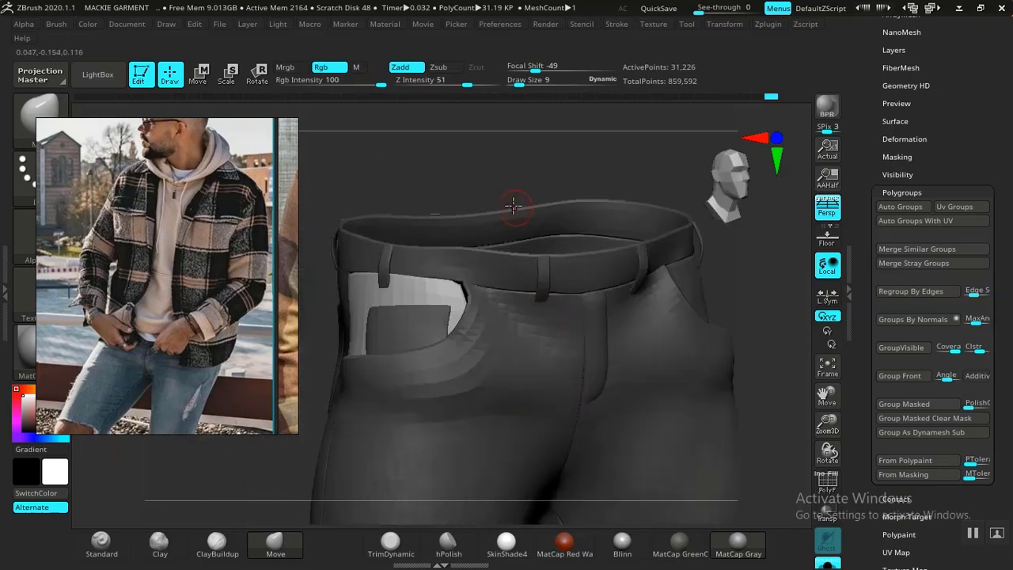
key("space")
left_click_drag(503, 191, 511, 192)
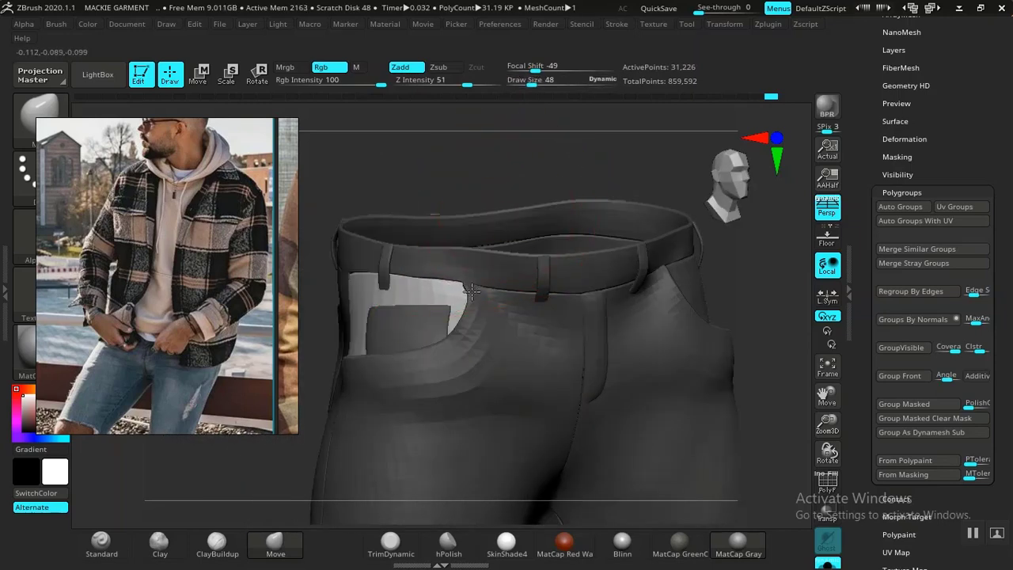
left_click_drag(488, 162, 545, 168)
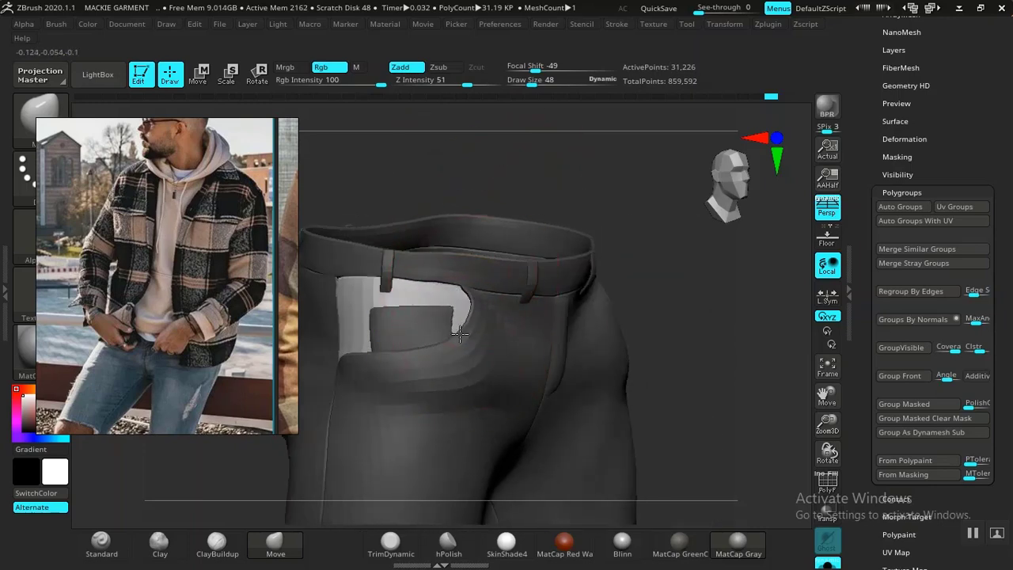
Set the draw size to 29 and move the inner pocket panel's rear edge against the back panel near the pocket-opening corner.
mouse_move(654, 338)
left_mouse_down()
mouse_move(679, 333)
mouse_move(685, 479)
left_mouse_up()
key("space")
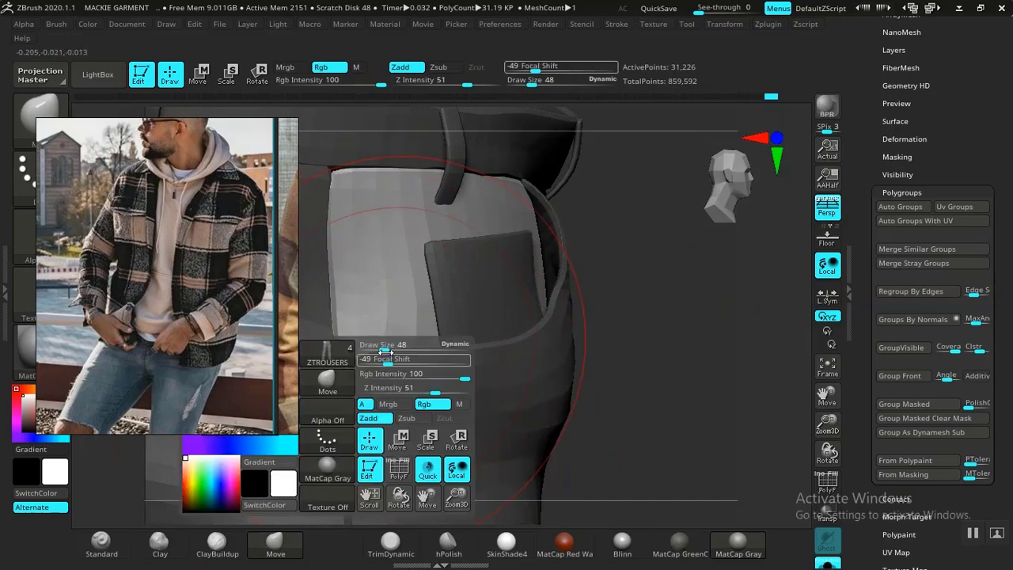
left_click_drag(384, 346, 375, 378)
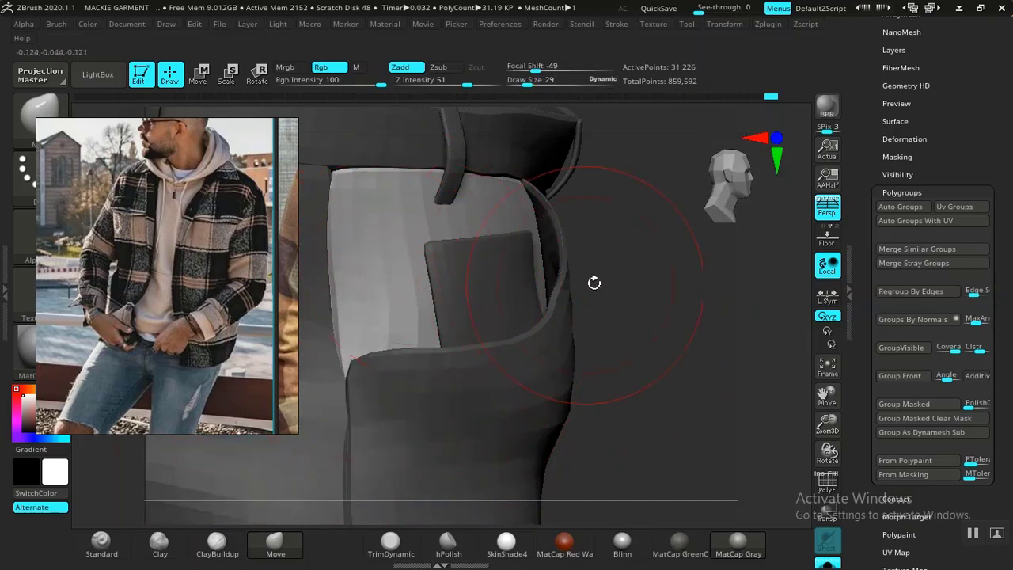
Set the draw size to 7 and move the inner pocket panel's upper edge up against the underside of the waistband.
left_click_drag(594, 282, 731, 462, "alt")
left_click_drag(748, 326, 756, 396)
key("space")
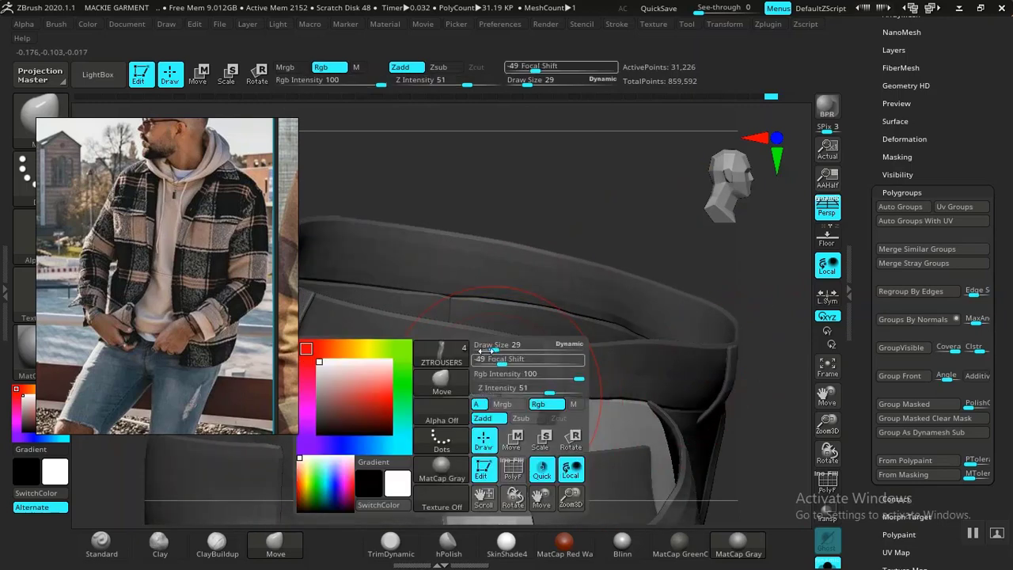
left_click_drag(492, 350, 479, 351)
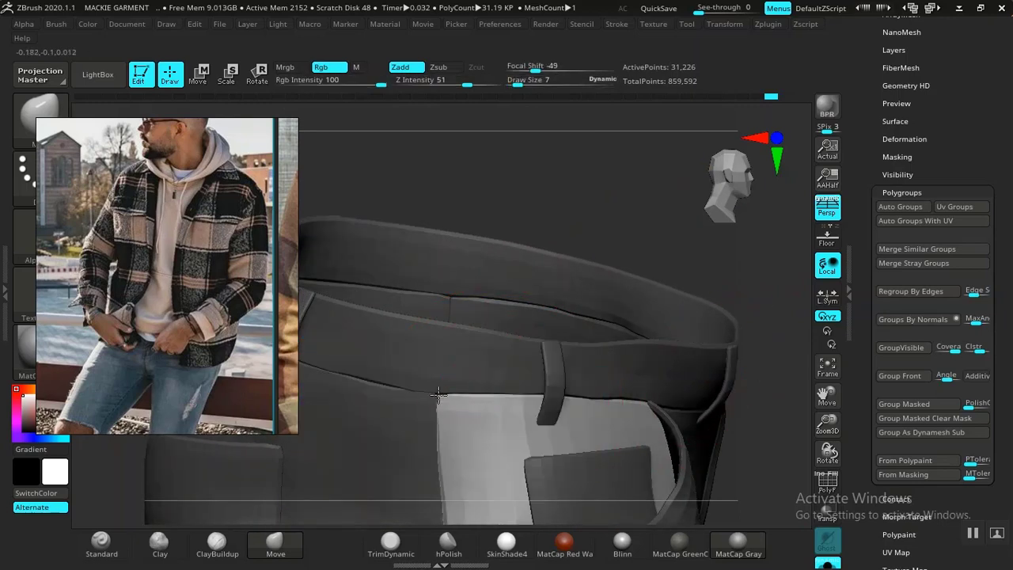
left_click_drag(612, 191, 440, 398)
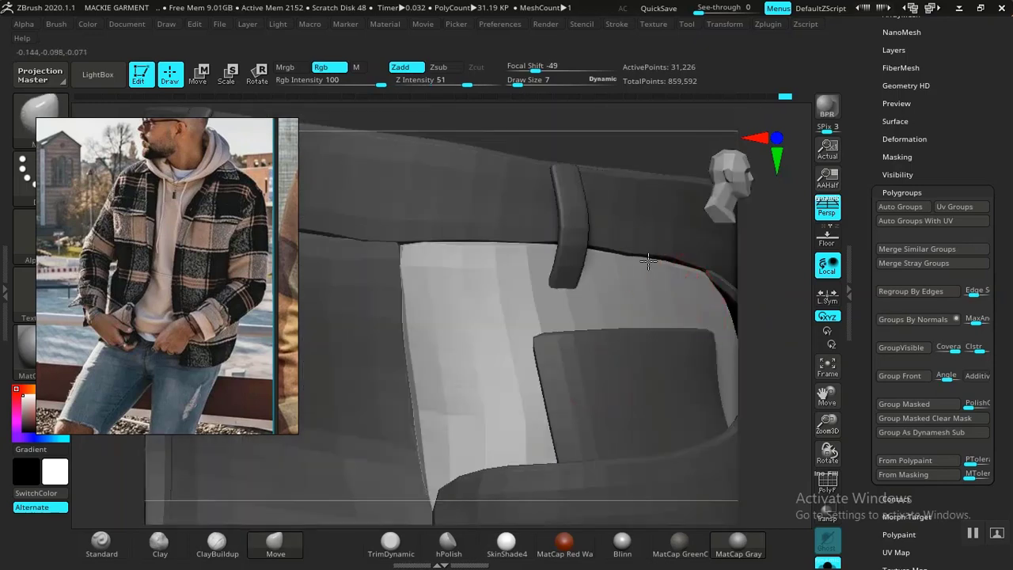
left_click_drag(781, 308, 665, 246, "alt")
left_click_drag(742, 310, 694, 333)
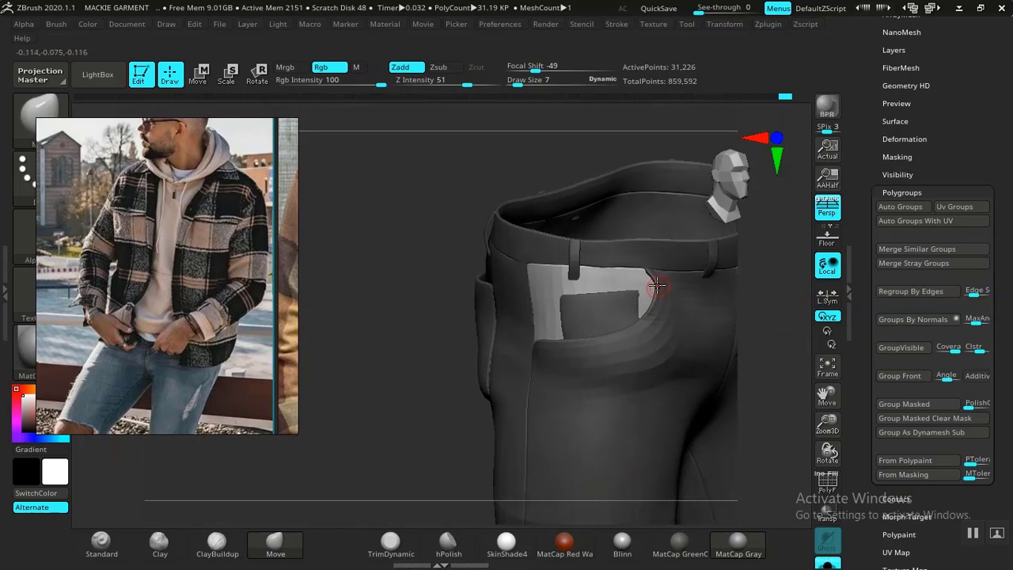
Set the draw size to 31 and move the inner pocket panel's front edge behind the curved pocket opening.
key("space")
left_click_drag(659, 279, 672, 276)
left_click_drag(655, 315, 660, 311)
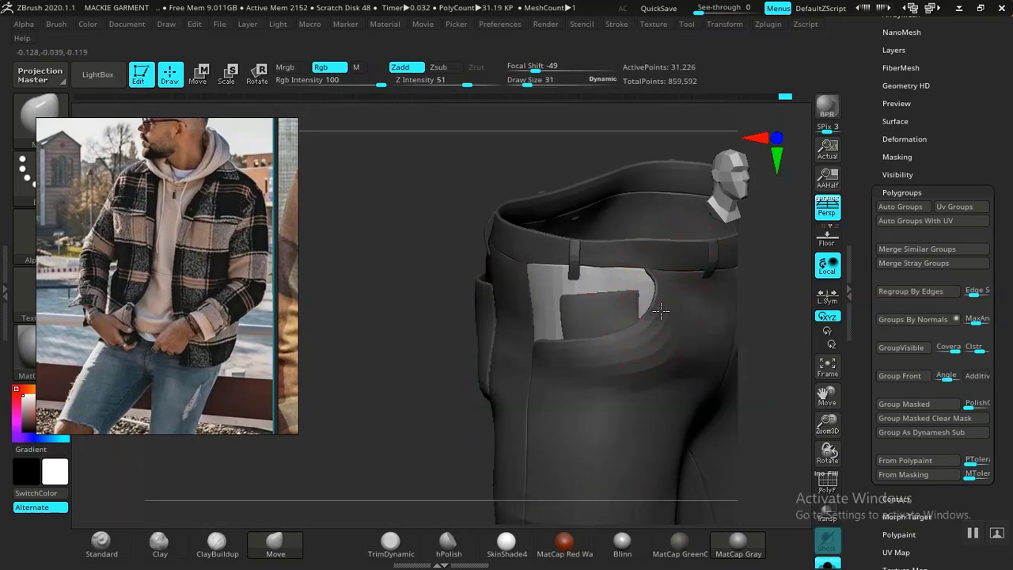
left_click_drag(412, 360, 313, 409, "alt")
left_click_drag(549, 168, 714, 305, "alt")
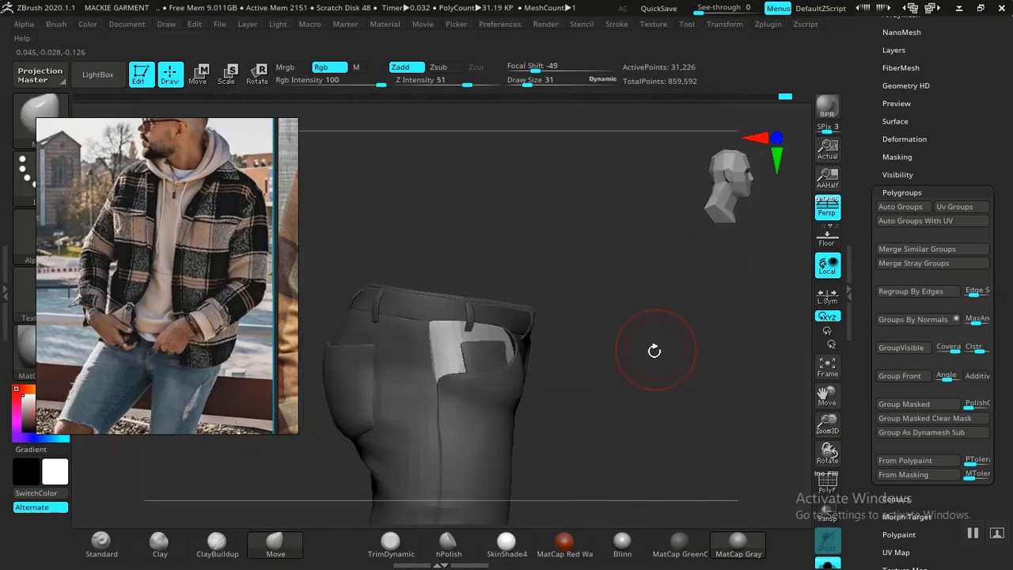
Isolate the front leg panel, mask it, show all the trouser parts again and invert the mask so only that panel is editable.
left_click_drag(654, 351, 662, 387)
left_click(517, 424, "alt")
left_click(520, 425, "ctrl+shift")
left_click(643, 370, "ctrl")
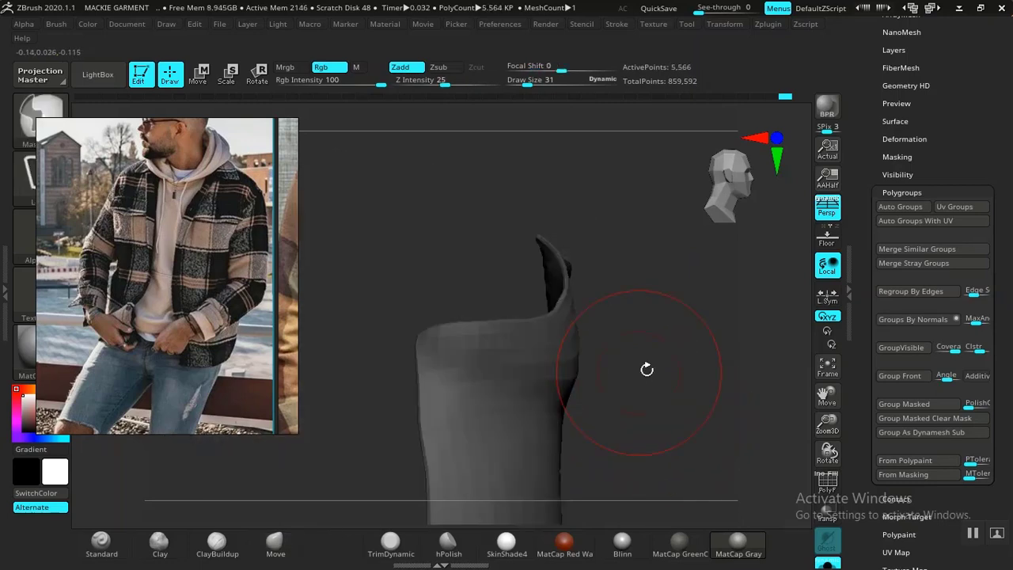
left_click(673, 359, "ctrl+shift")
left_click(680, 365, "ctrl")
Set the draw size to 10 and move the front panel's pocket-opening corner against the back panel at the side seam.
left_click_drag(684, 404, 871, 507)
key("space")
left_click_drag(507, 340, 498, 341)
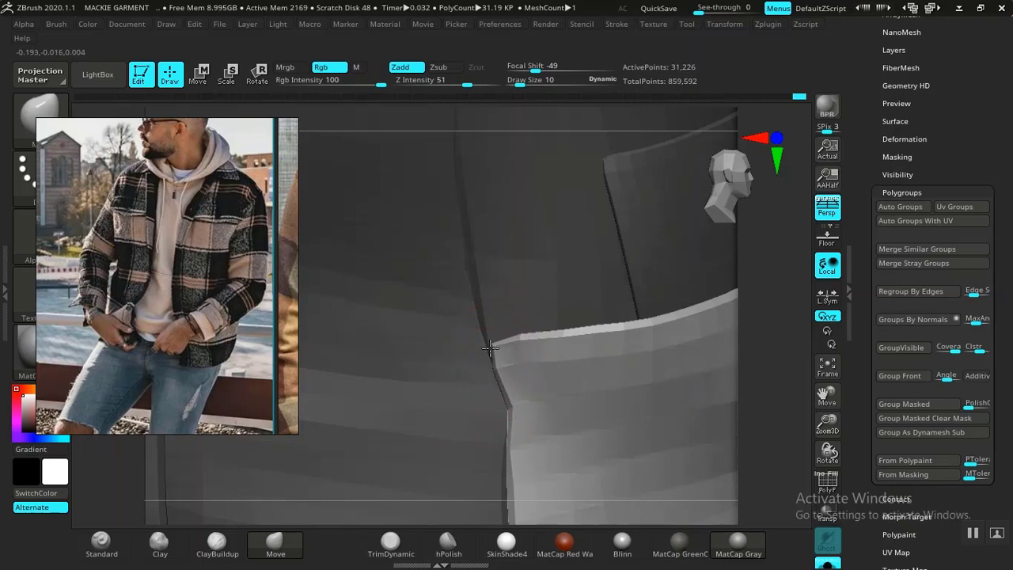
left_click_drag(771, 388, 862, 360)
mouse_move(720, 380)
left_mouse_down("alt")
mouse_move(747, 425)
mouse_move(722, 380)
mouse_move(674, 434)
mouse_move(495, 346)
mouse_move(506, 331)
mouse_move(490, 349)
left_mouse_up("alt")
Set the draw size to 6 and close the gap along the front panel's side edge just below the pocket-opening corner.
key("space")
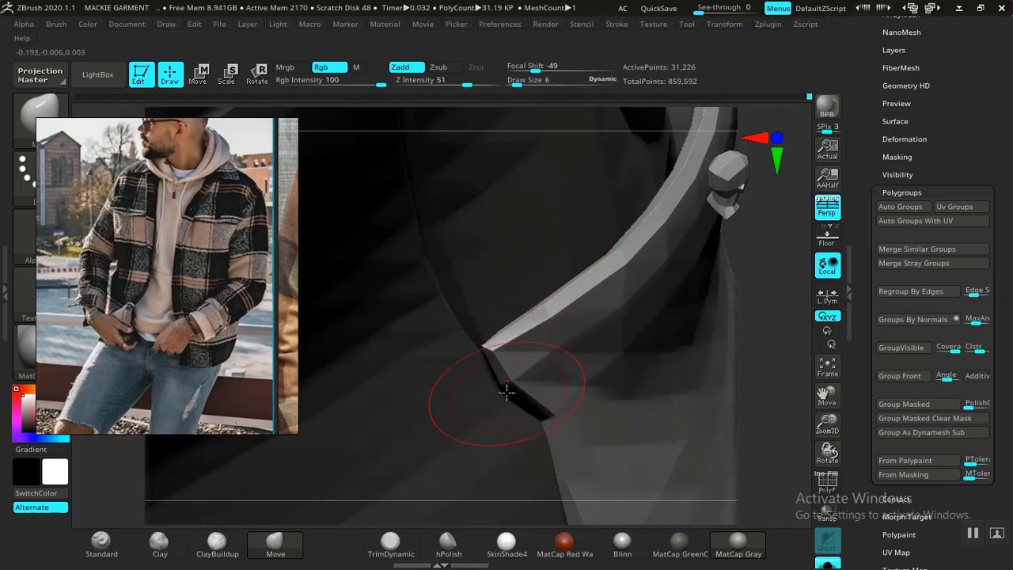
mouse_move(765, 366)
left_mouse_down()
mouse_move(792, 359)
mouse_move(762, 394)
mouse_move(751, 339)
left_mouse_up()
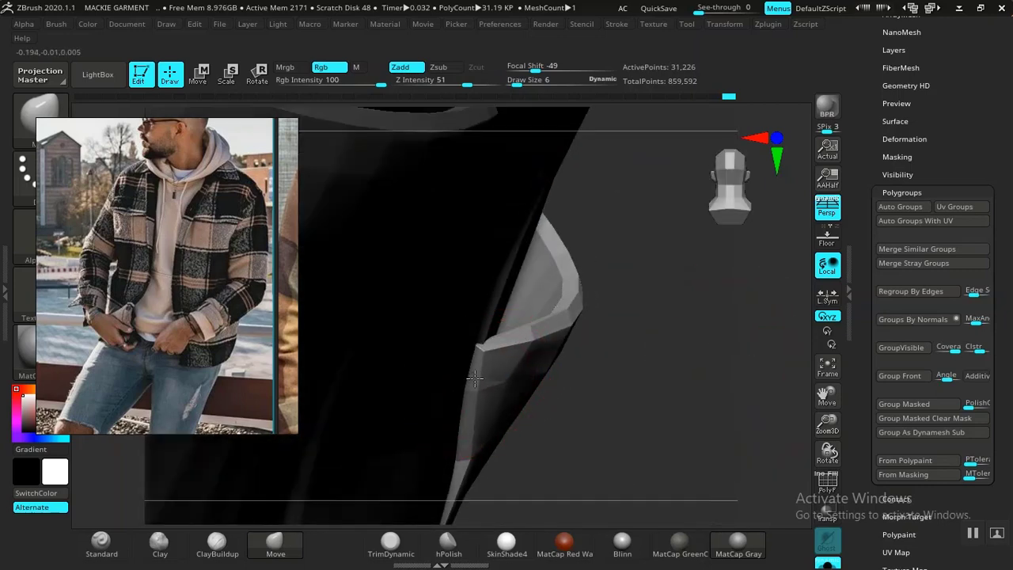
left_click_drag(475, 378, 472, 380)
left_click_drag(475, 441, 467, 437)
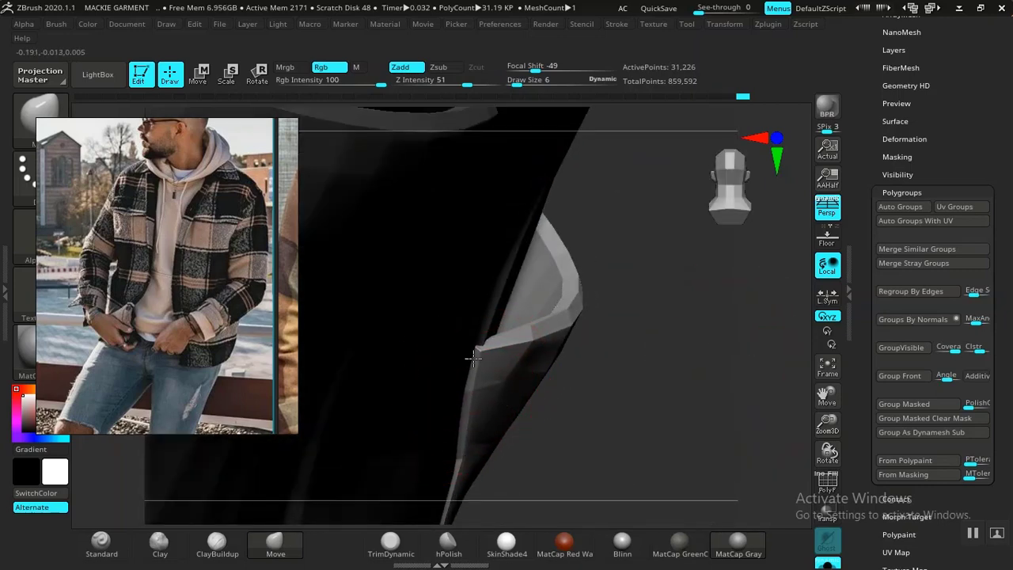
left_click_drag(474, 359, 472, 358)
Mask all the trouser parts except the fly strip below the waistband.
right_click_drag(518, 373, 581, 334, "ctrl")
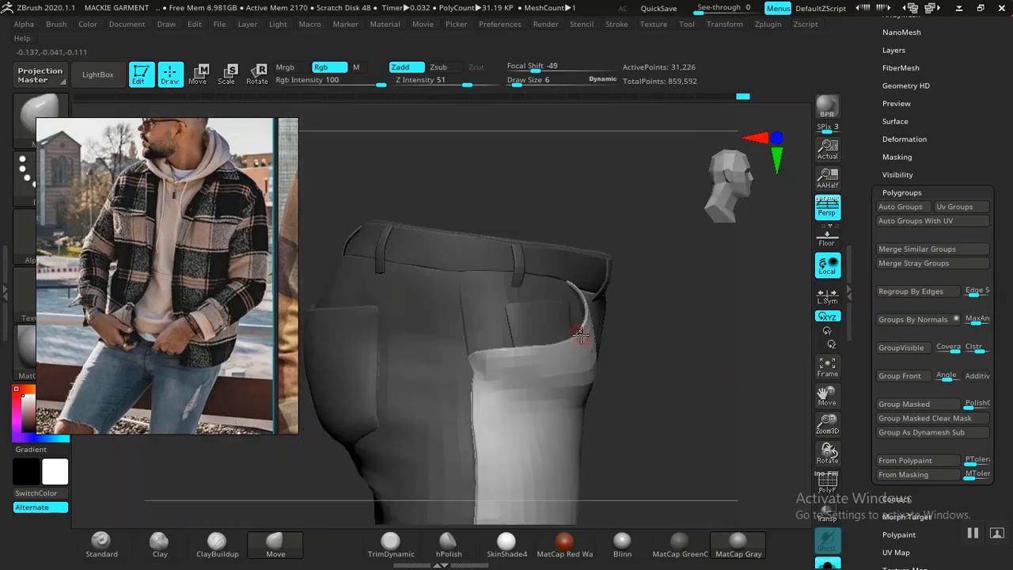
key("f")
left_click_drag(686, 394, 663, 457)
left_click_drag(682, 369, 609, 355)
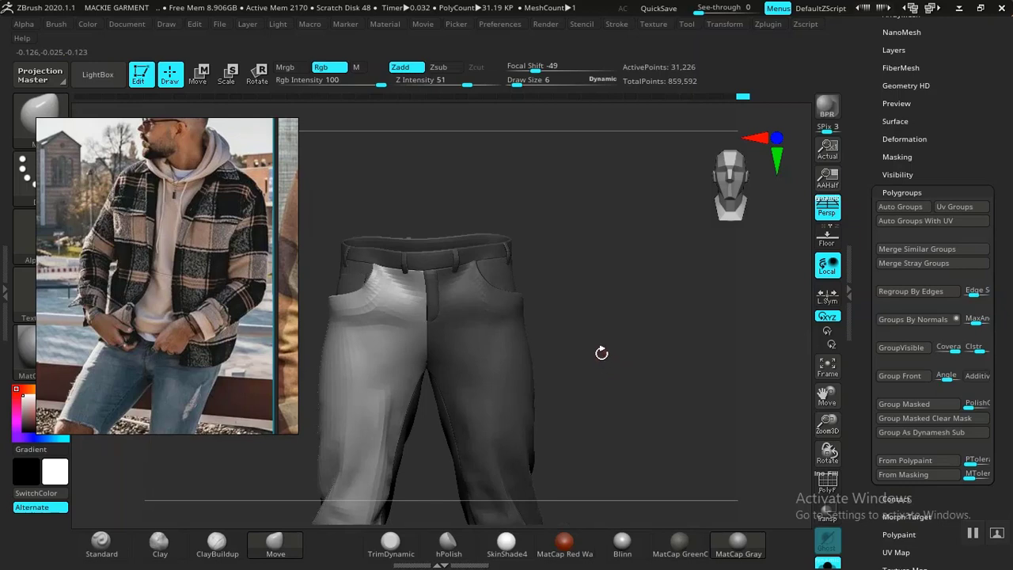
left_click_drag(599, 350, 638, 366)
left_click_drag(635, 326, 772, 500, "alt")
left_click(596, 354, "ctrl+shift")
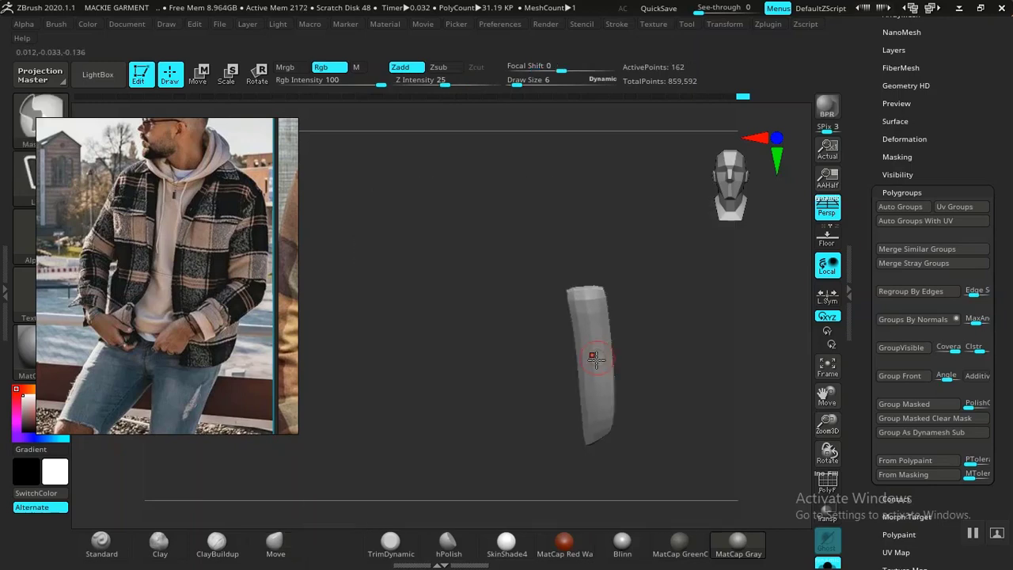
left_click(715, 344, "ctrl")
left_click(720, 335, "ctrl+shift")
left_click_drag(771, 335, 661, 350, "alt")
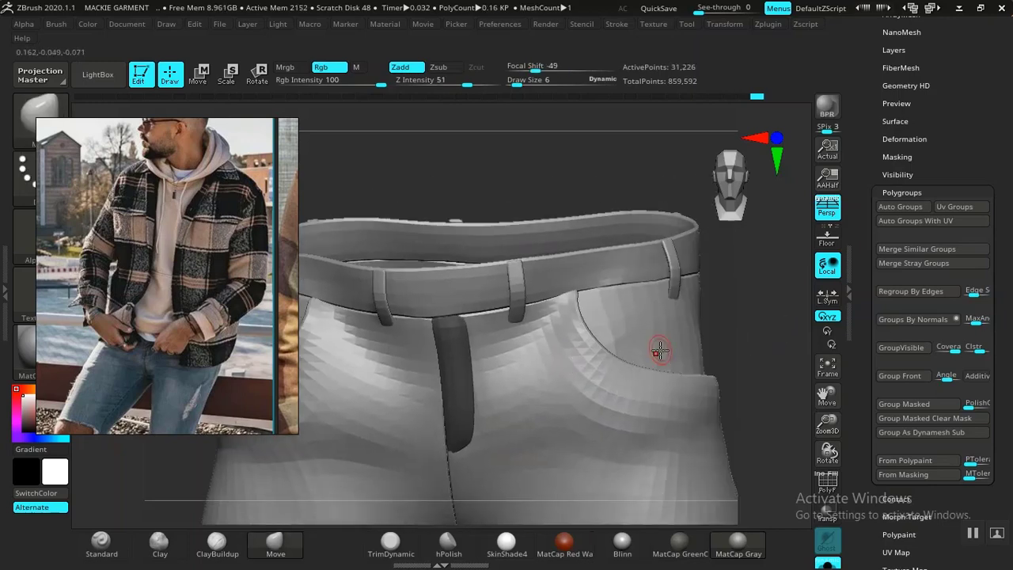
left_click(712, 304, "ctrl")
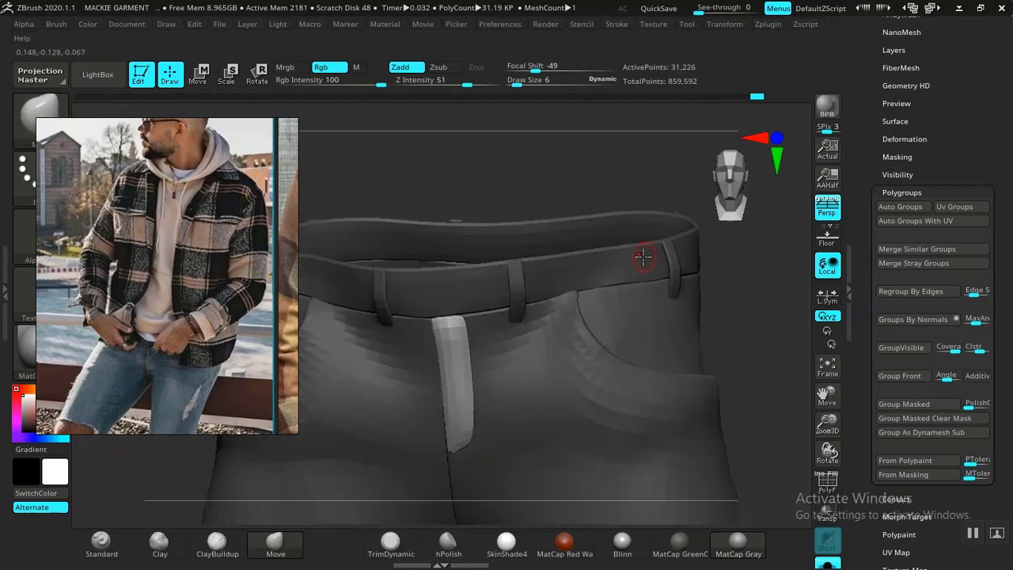
Go up one subdivision level, set the draw size to 11 and move the fly strip against the front panels.
key("d")
mouse_move(467, 180)
left_mouse_down()
mouse_move(493, 165)
mouse_move(498, 174)
mouse_move(412, 167)
mouse_move(460, 210)
mouse_move(574, 434)
left_mouse_up()
key("space")
left_click_drag(534, 290, 548, 315)
left_click_drag(547, 356, 551, 365)
mouse_move(435, 415)
left_mouse_down("alt")
mouse_move(371, 355)
mouse_move(372, 305)
left_mouse_up("alt")
left_click_drag(434, 376, 430, 378)
Fit the fly strip's side edge to the front panel and its upper end under the waistband.
left_click_drag(374, 380, 359, 247, "alt")
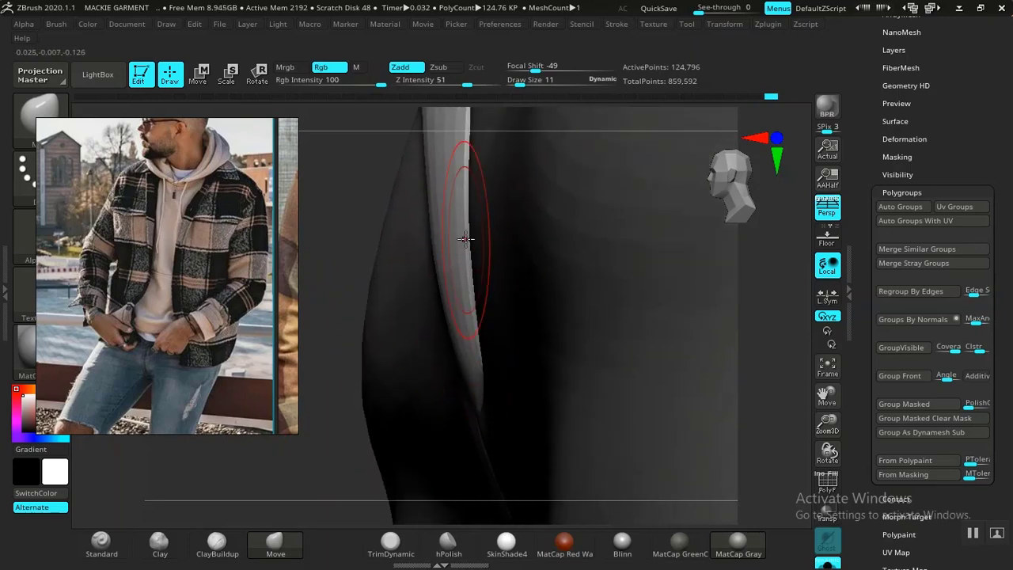
left_click_drag(362, 207, 372, 525, "alt")
left_click_drag(348, 293, 445, 296)
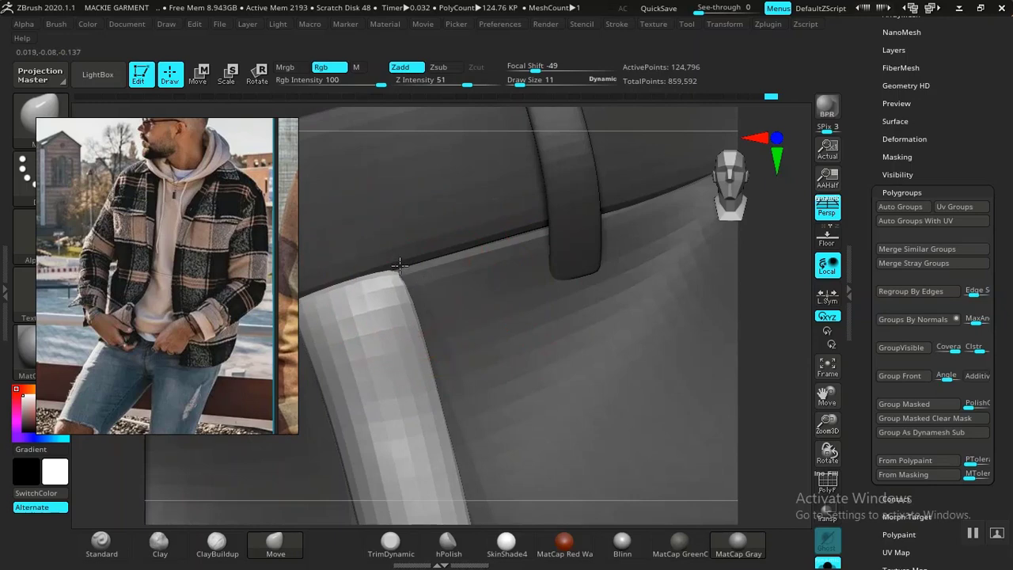
left_click_drag(753, 347, 665, 326, "alt")
left_click_drag(665, 327, 737, 356, "alt")
Mask all the trouser parts except the front belt loop beside the fly.
left_click(478, 351, "ctrl+shift")
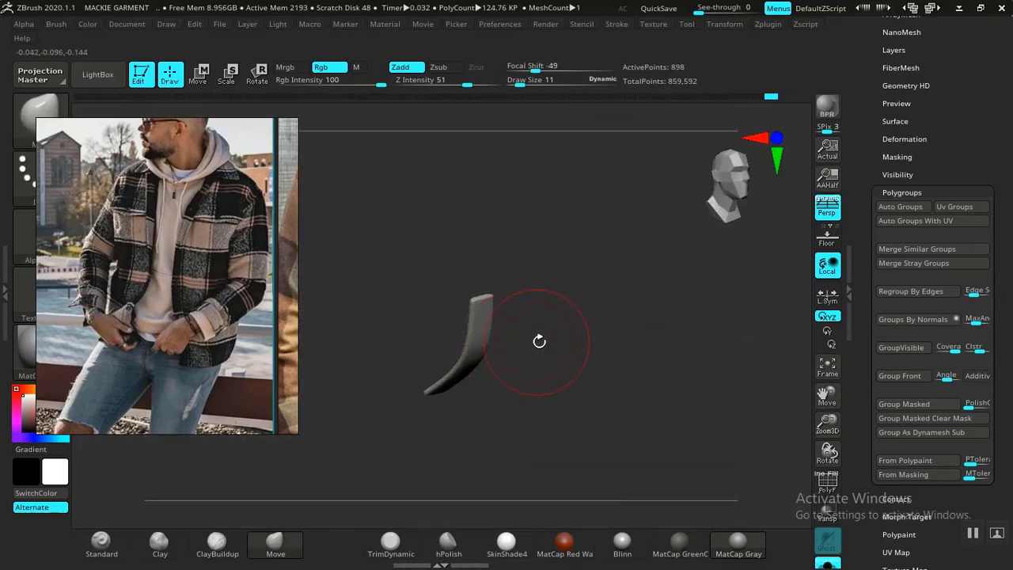
left_click(610, 331, "ctrl")
left_click(673, 323, "ctrl+shift")
left_click(676, 321, "ctrl")
Shape the upper end of the front belt loop against the waistband's top edge, using draw sizes 2 and 7.
left_click_drag(694, 309, 615, 327)
key("space")
left_click_drag(493, 287, 485, 286)
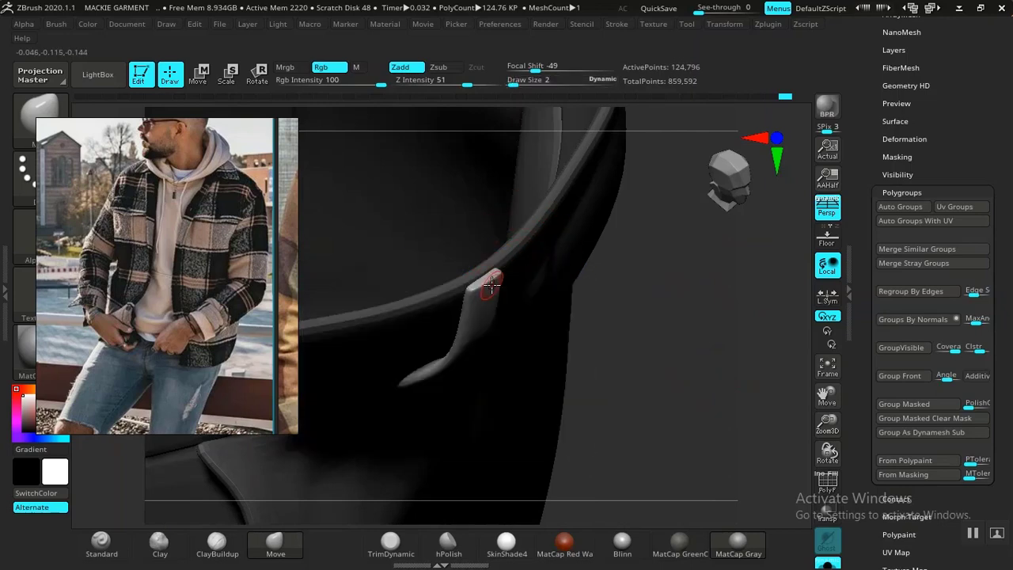
key("space")
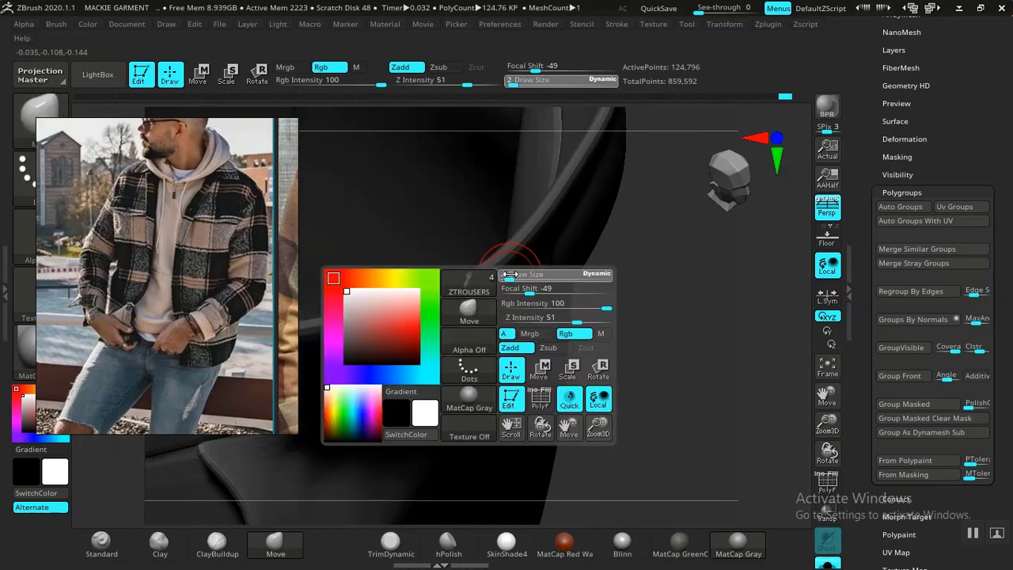
left_click_drag(510, 274, 515, 274)
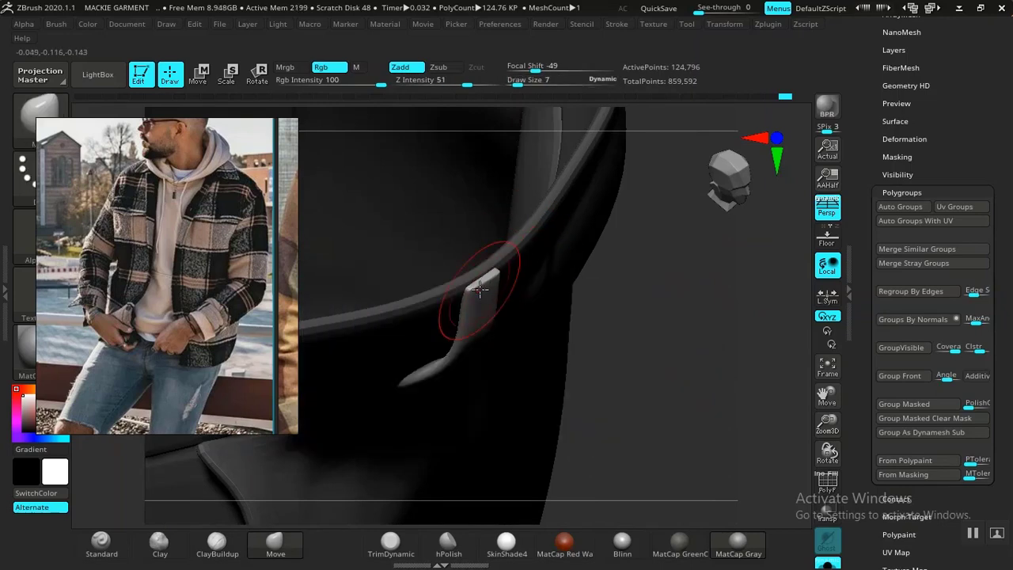
left_click_drag(693, 308, 634, 327)
left_click_drag(790, 297, 550, 475)
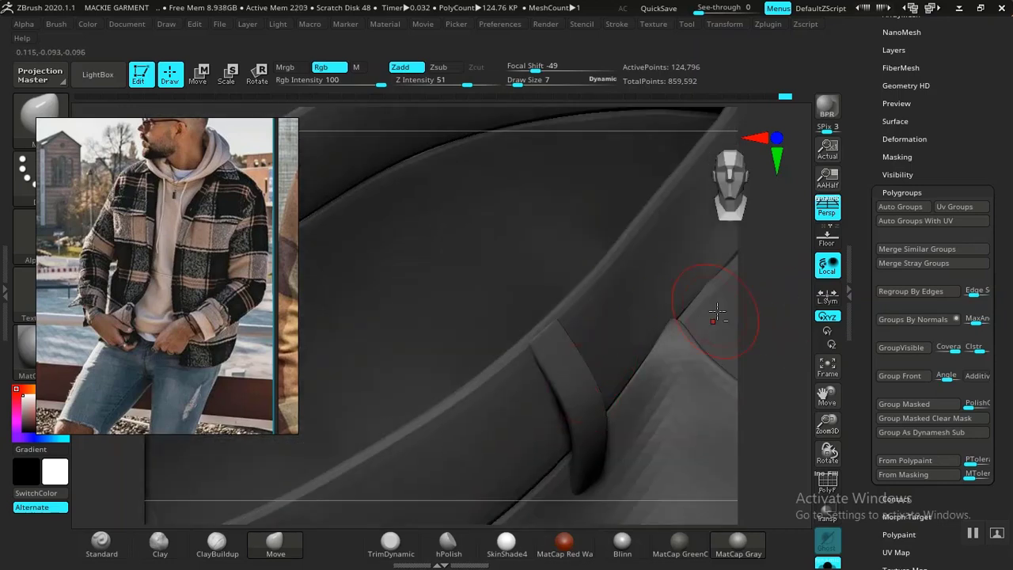
left_click_drag(712, 322, 614, 364, "alt")
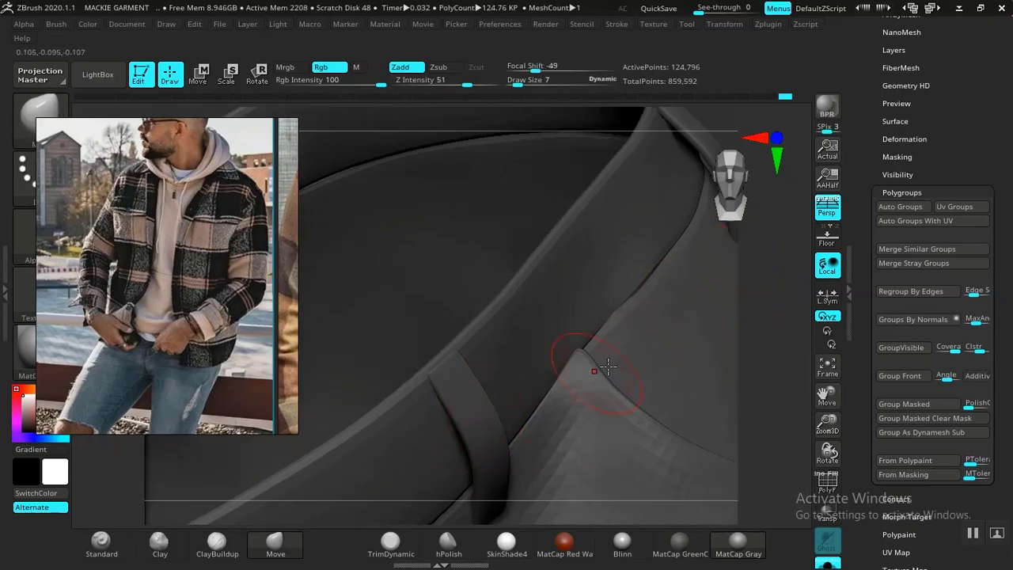
right_click_drag(763, 277, 670, 267, "ctrl")
Clear the mask and mask everything except the front belt loop on the opposite side of the fly.
left_click(643, 258, "ctrl")
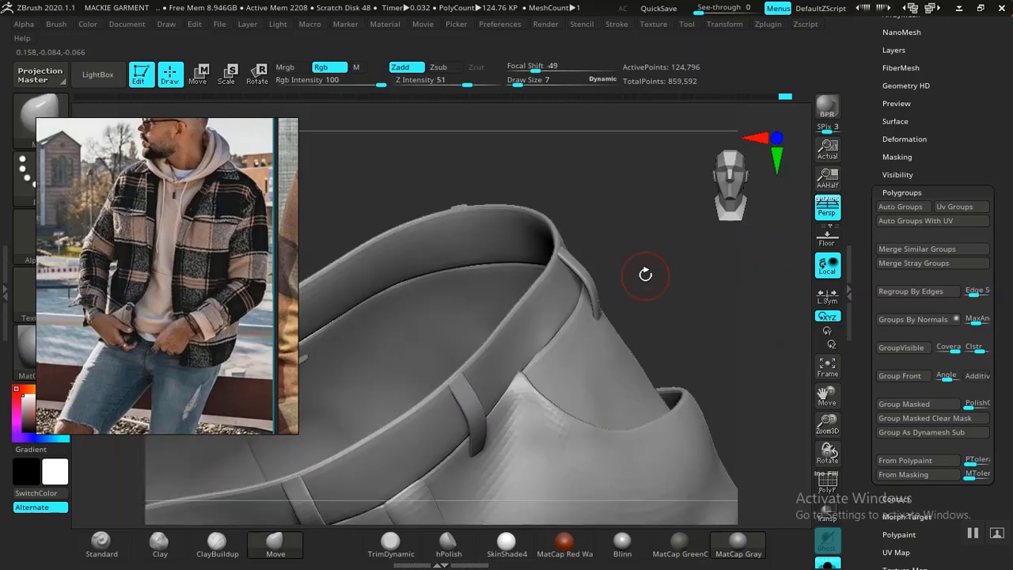
left_click(469, 404, "ctrl+shift")
left_click(649, 275, "ctrl+shift")
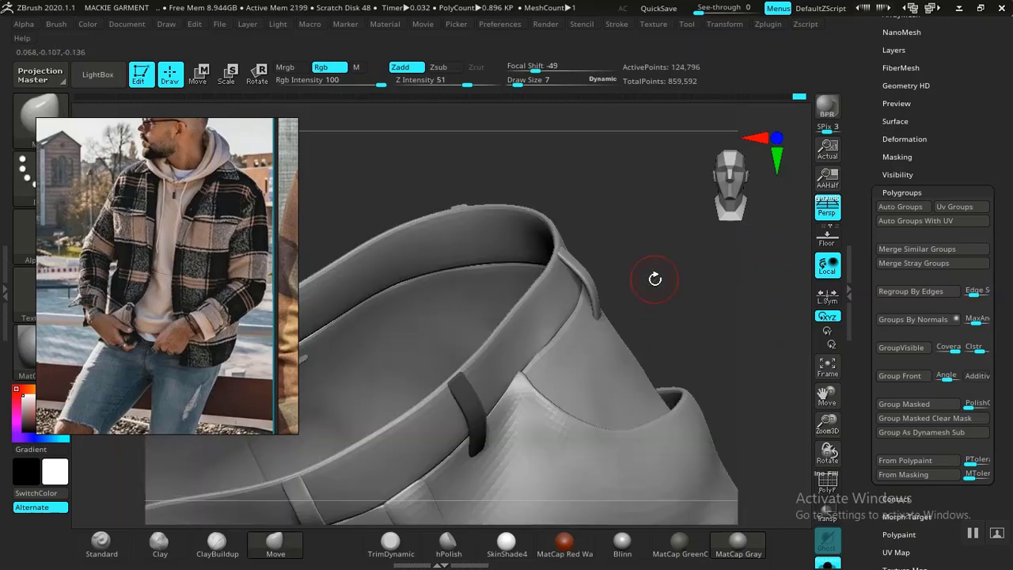
left_click(655, 280, "ctrl")
Move the unmasked front belt loop's upper end and length to sit against the waistband.
right_click_drag(674, 280, 692, 227)
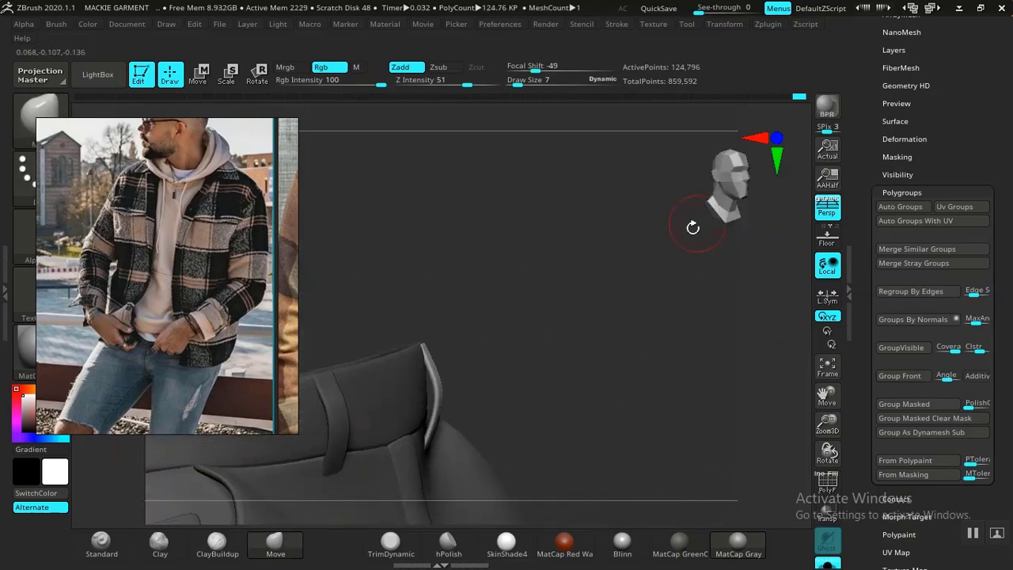
right_click_drag(590, 318, 647, 423, "alt")
mouse_move(588, 400)
right_mouse_down("alt")
mouse_move(596, 333)
mouse_move(554, 328)
mouse_move(497, 358)
right_mouse_up("alt")
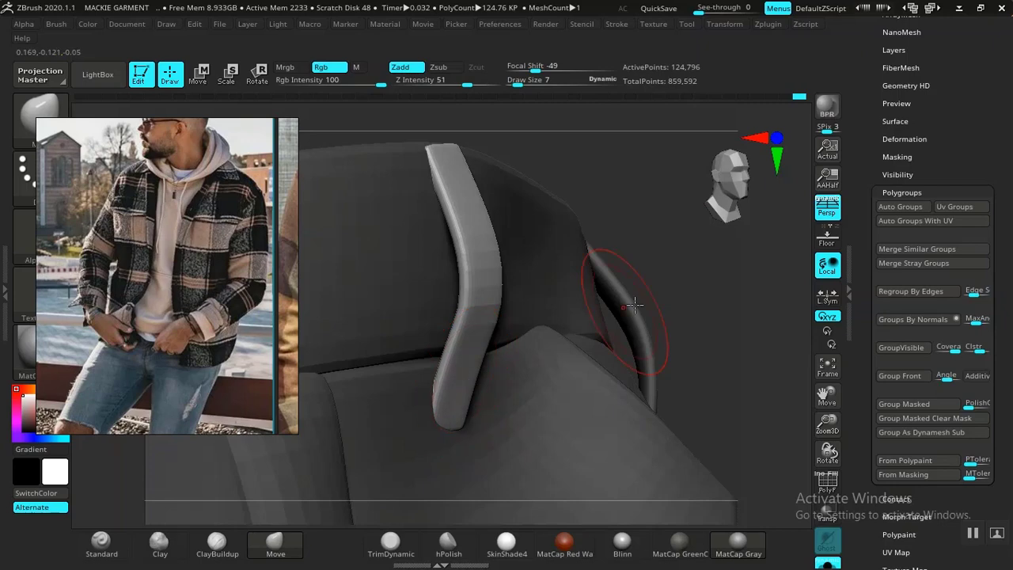
right_click_drag(723, 277, 692, 428, "alt")
right_click_drag(705, 340, 547, 264)
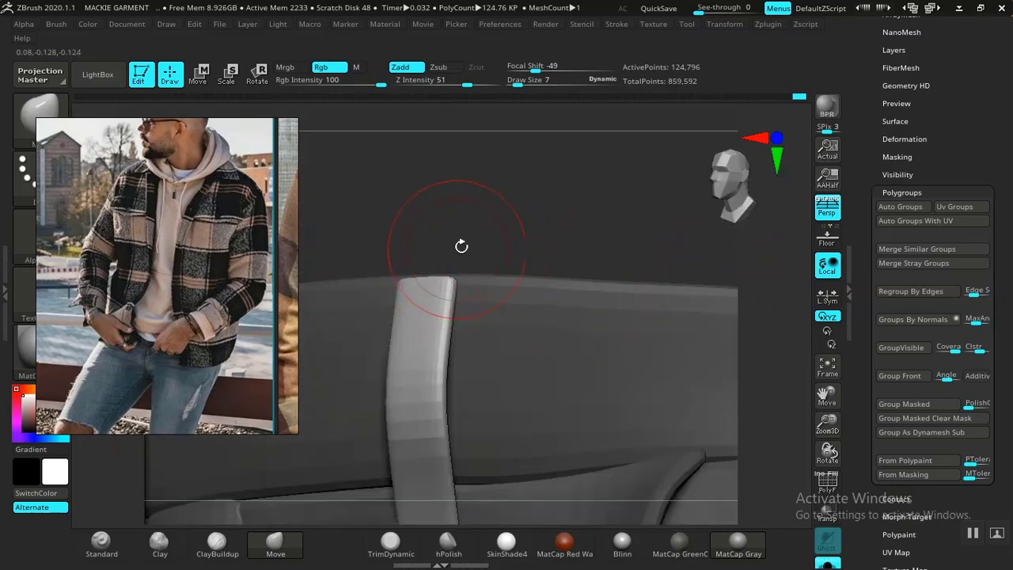
left_click_drag(462, 246, 447, 293)
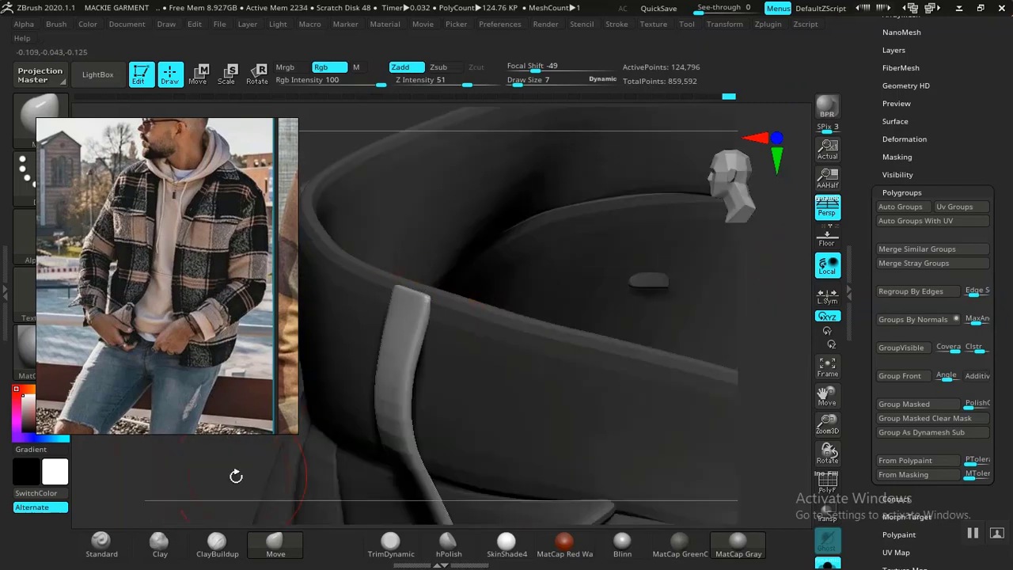
Clear the mask and mask all the trouser parts except the side belt loop above the front pocket.
left_click_drag(236, 476, 214, 472, "ctrl")
right_click_drag(483, 427, 530, 267, "ctrl")
right_click_drag(459, 147, 406, 143, "alt")
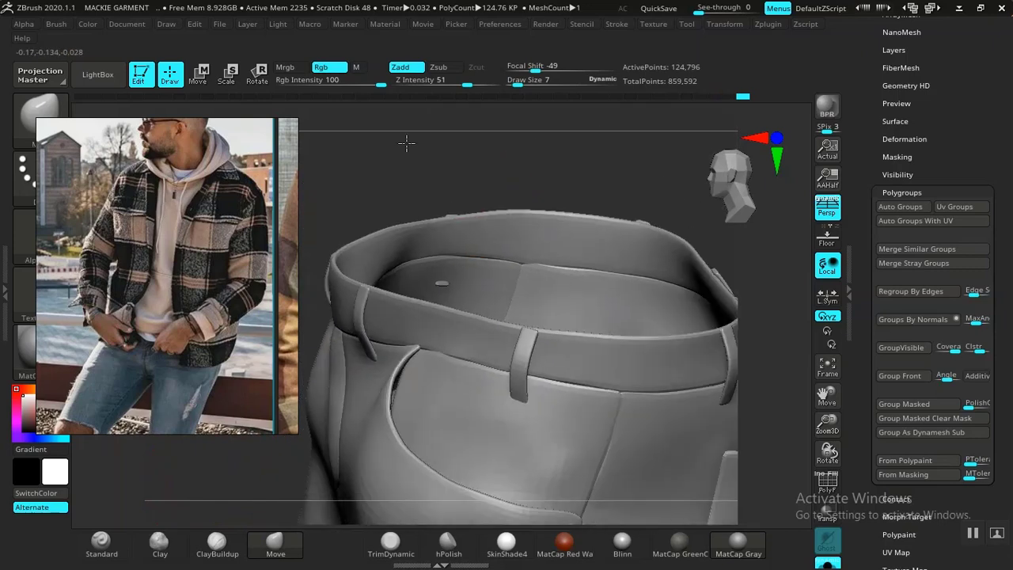
left_click_drag(406, 141, 604, 252)
right_click_drag(724, 287, 648, 433, "ctrl")
right_click_drag(774, 332, 400, 325)
right_click_drag(402, 195, 705, 176)
left_click(482, 331, "ctrl+shift")
left_click(576, 193, "ctrl")
left_click(576, 188, "ctrl+shift")
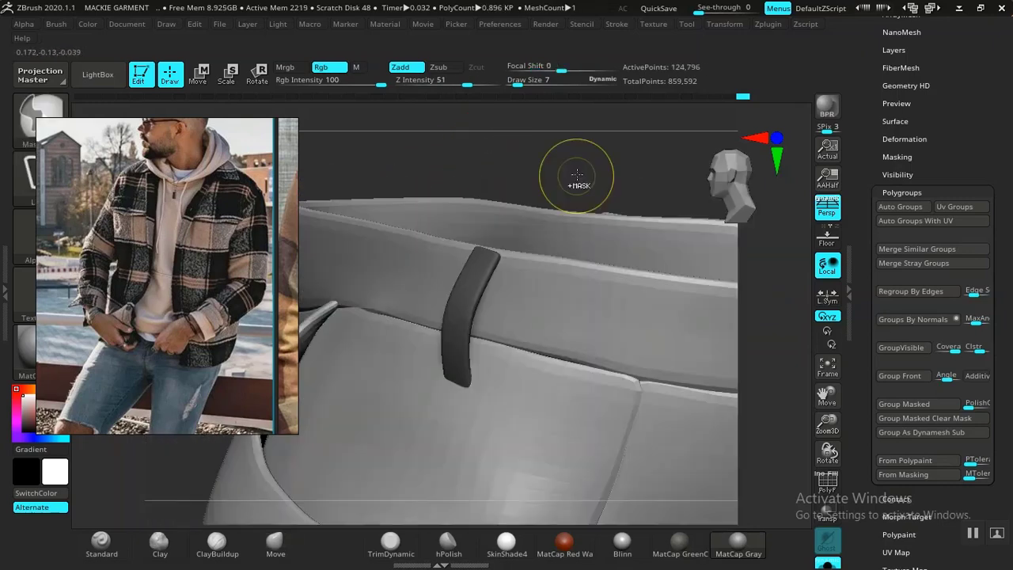
left_click(577, 176, "ctrl")
Move the side belt loop so it hugs the waistband and the panel below it.
right_click_drag(561, 160, 549, 129)
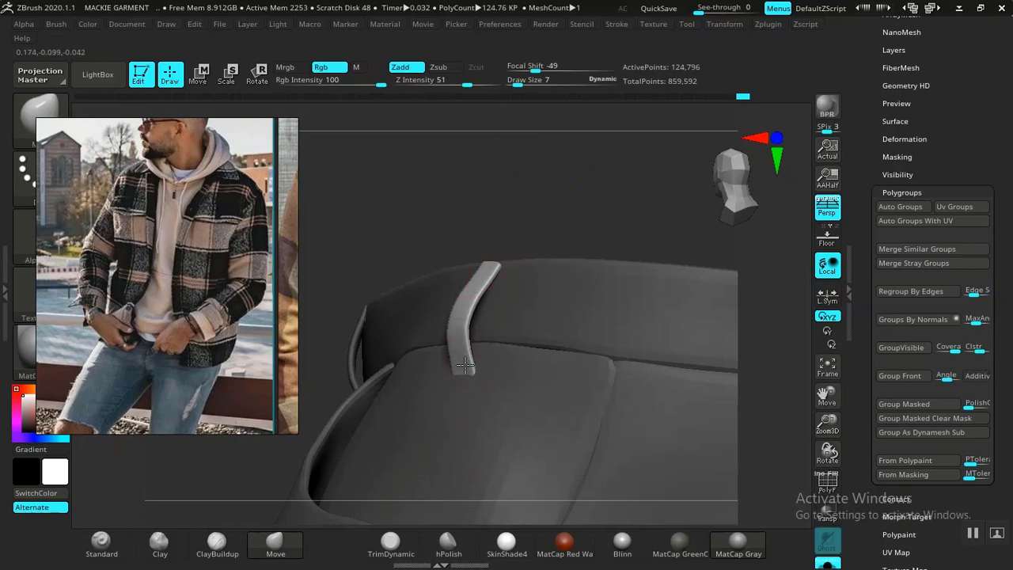
right_click_drag(619, 210, 518, 233, "ctrl")
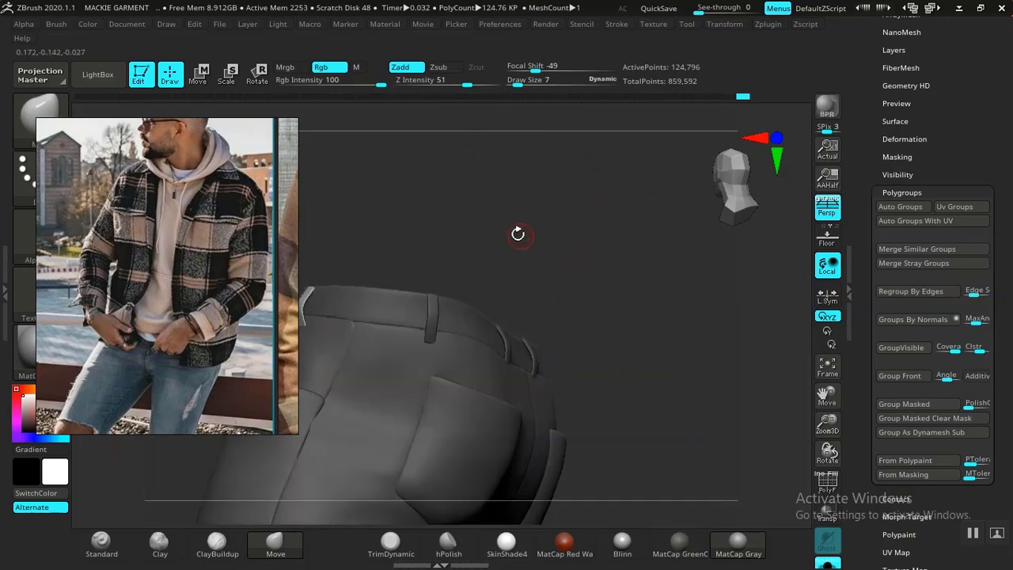
Clear the mask and mask all the trouser parts except the rear side belt loop.
left_click_drag(511, 213, 545, 238, "ctrl")
right_click_drag(544, 238, 631, 280, "shift")
right_click_drag(586, 246, 623, 412, "ctrl")
left_click(488, 282, "ctrl+shift")
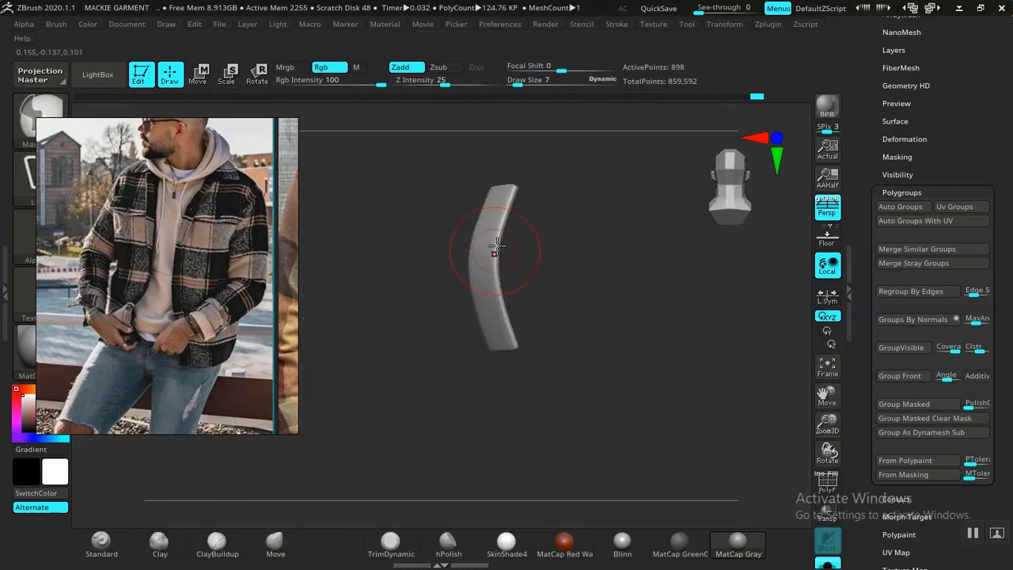
left_click(556, 165, "ctrl")
left_click(563, 165, "ctrl+shift")
left_click(570, 164, "ctrl")
Move the unmasked rear side belt loop so its lower end rests on the trouser panel below the waistband.
left_click_drag(564, 148, 457, 304)
left_click_drag(599, 158, 651, 187)
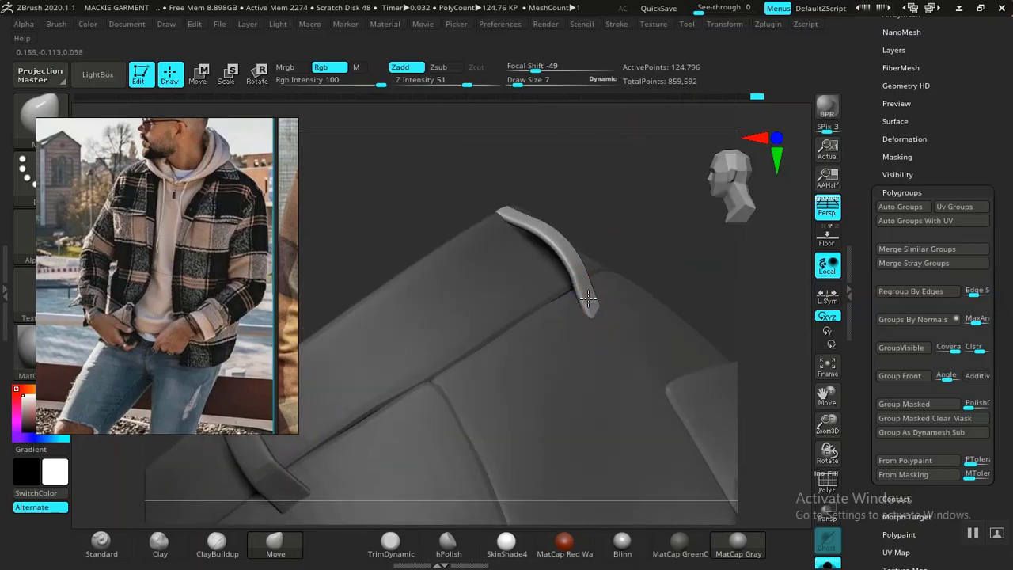
left_click_drag(581, 301, 555, 314)
left_click_drag(593, 240, 456, 177, "alt")
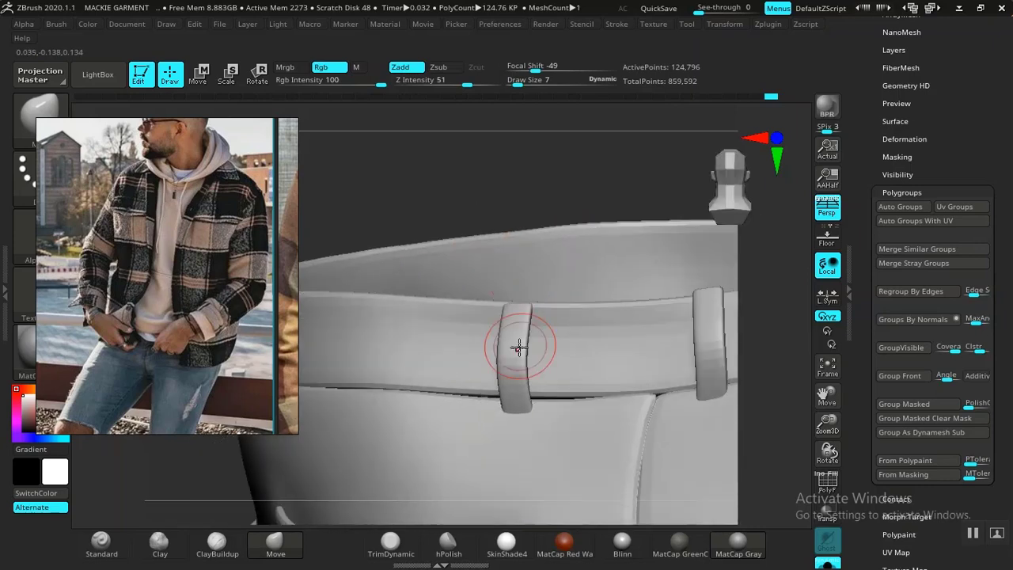
Mask everything except the nearer of the two centre-back belt loops and move its ends against the waistband.
left_click(519, 349, "ctrl+shift")
left_click(535, 183, "ctrl")
left_click(534, 183, "ctrl+shift")
left_click(535, 175, "ctrl")
left_click_drag(533, 173, 572, 161)
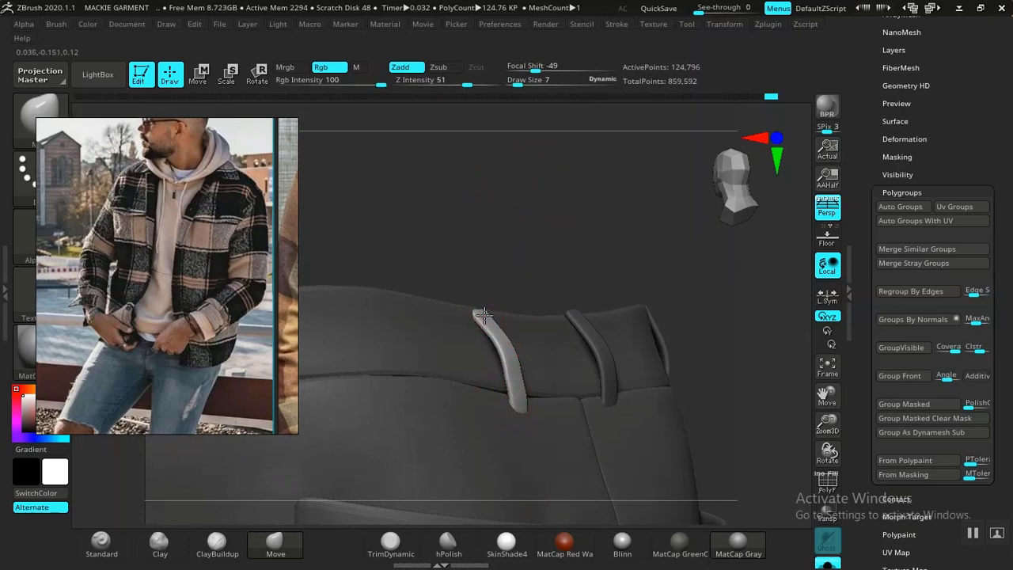
left_click_drag(564, 257, 459, 276)
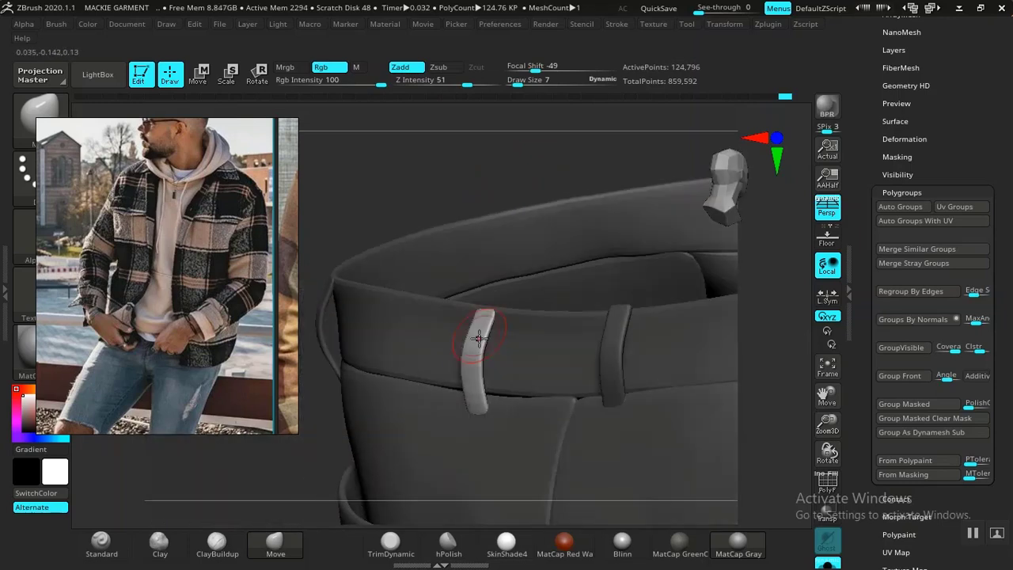
left_click_drag(480, 416, 480, 406)
Clear the mask and mask all the trouser parts except the other centre-back belt loop.
left_click_drag(489, 190, 508, 208, "ctrl")
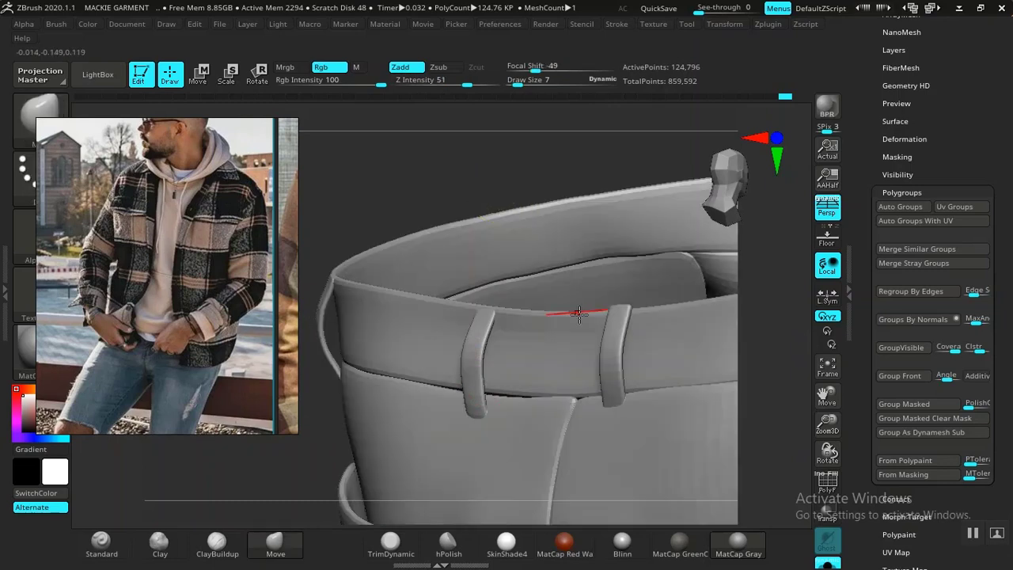
left_click(619, 368, "ctrl+shift")
left_click(548, 197, "ctrl")
left_click(536, 182, "ctrl+shift")
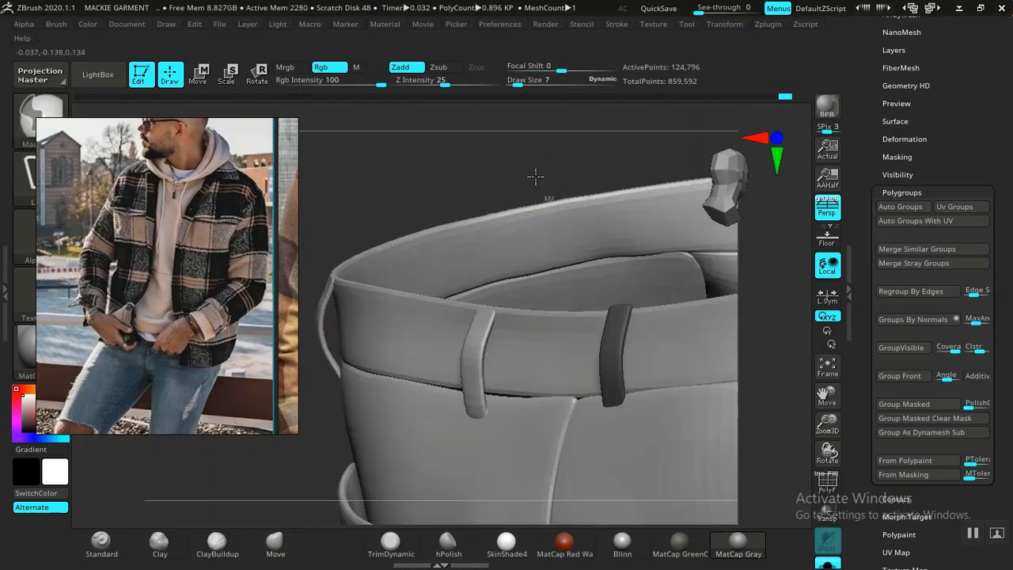
left_click(536, 174, "ctrl")
Set the brush size to 10 and move the unmasked centre-back belt loop to follow the waistband.
left_click_drag(536, 174, 605, 229)
key("space")
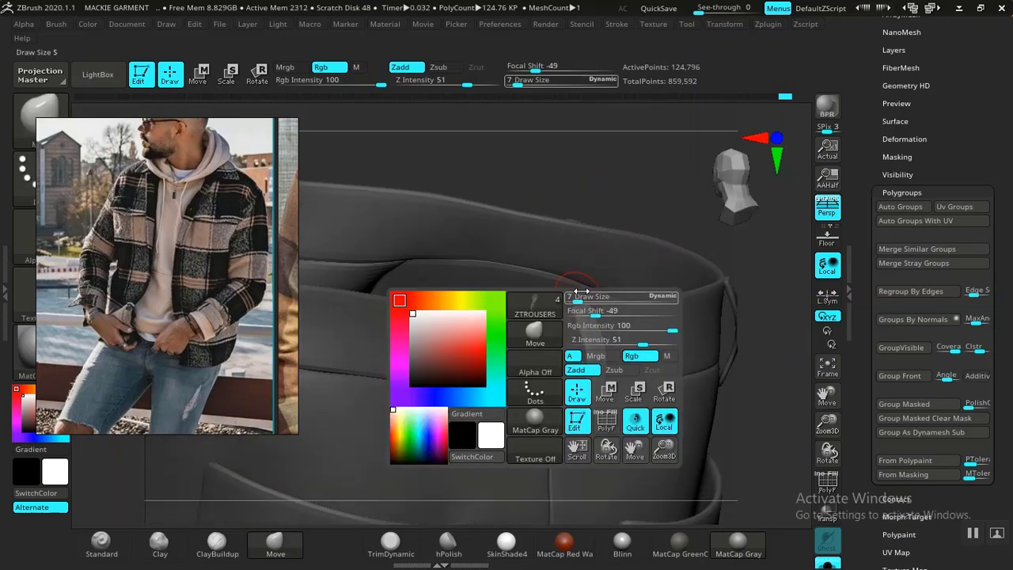
left_click_drag(577, 297, 580, 298)
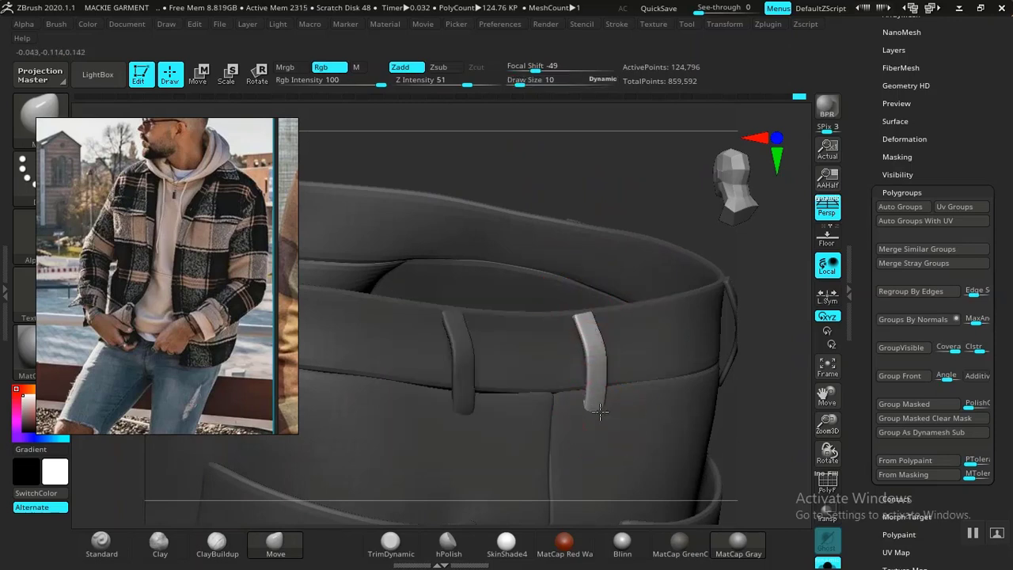
left_click_drag(736, 399, 548, 358, "alt")
left_click_drag(658, 369, 492, 270, "alt")
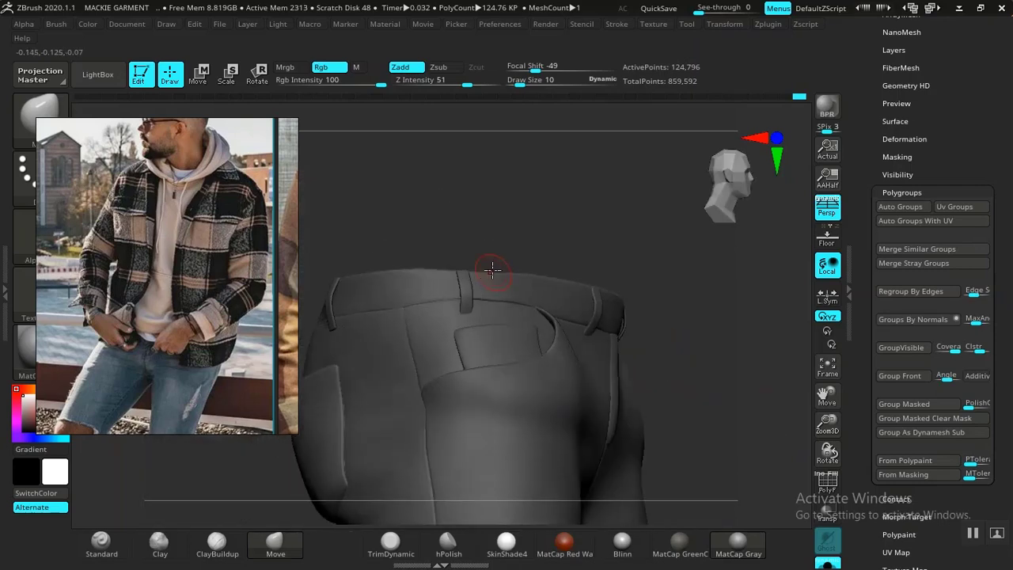
Mask all the trouser parts except the rear side belt loop on the opposite hip.
left_click_drag(471, 205, 493, 286, "alt")
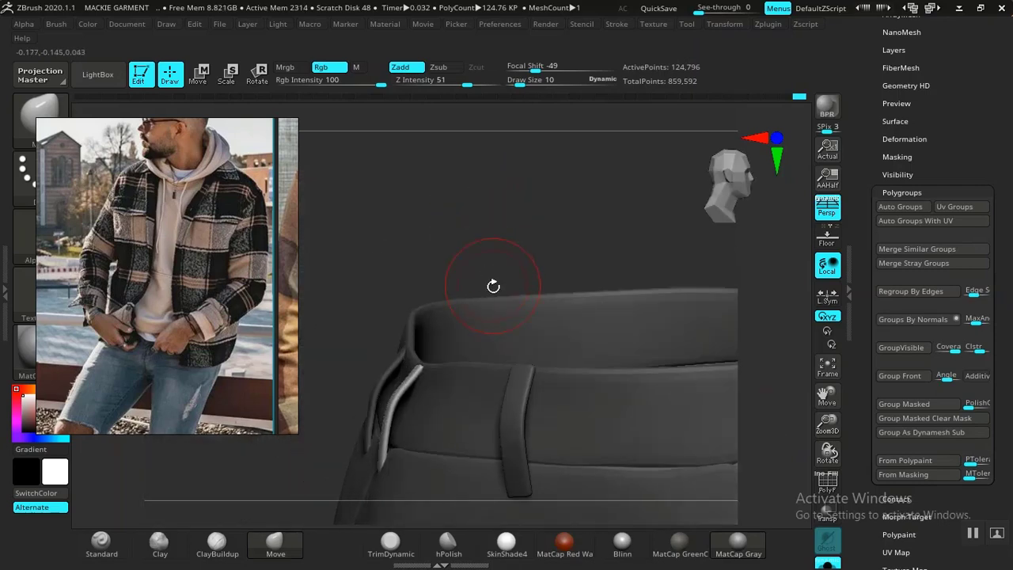
left_click(520, 404, "ctrl+shift")
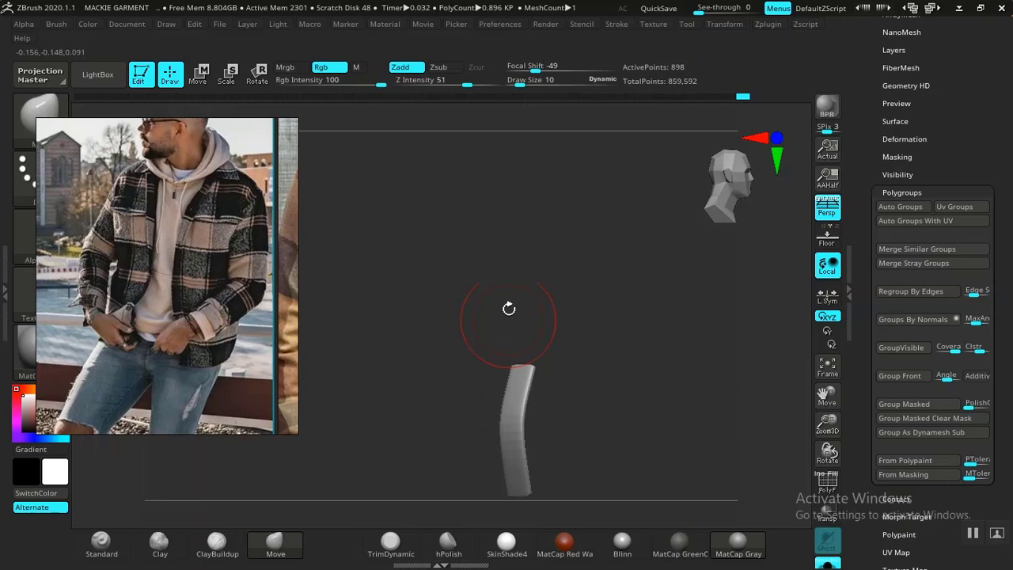
left_click(519, 238, "ctrl+shift")
left_click(520, 219, "ctrl")
Move the opposite rear side belt loop against the waistband, refining its lower end with the brush size at 4.
mouse_move(553, 242)
left_mouse_down("alt")
mouse_move(499, 190)
mouse_move(494, 248)
left_mouse_up("alt")
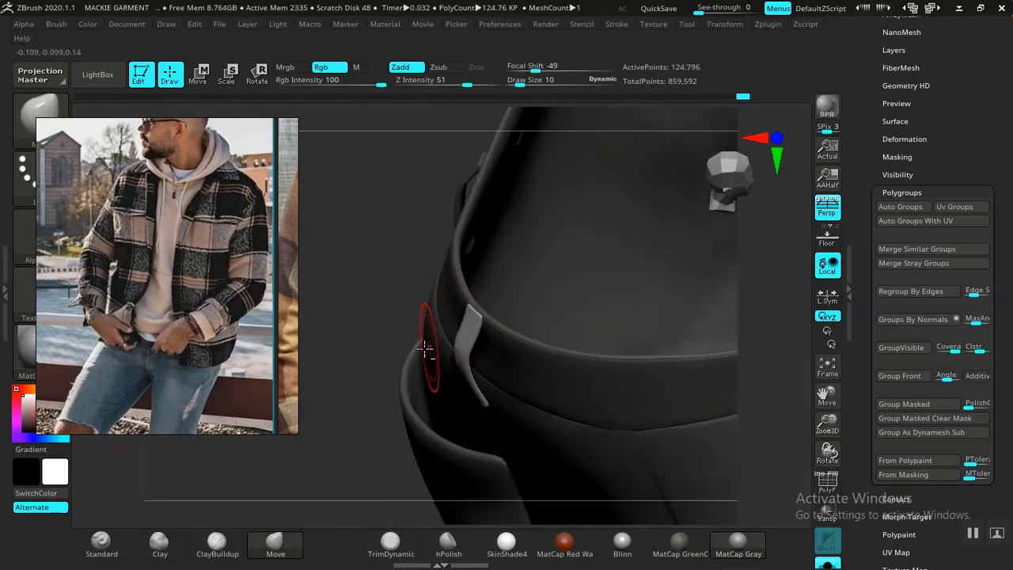
left_click_drag(421, 345, 445, 196, "alt")
left_click_drag(360, 292, 478, 226)
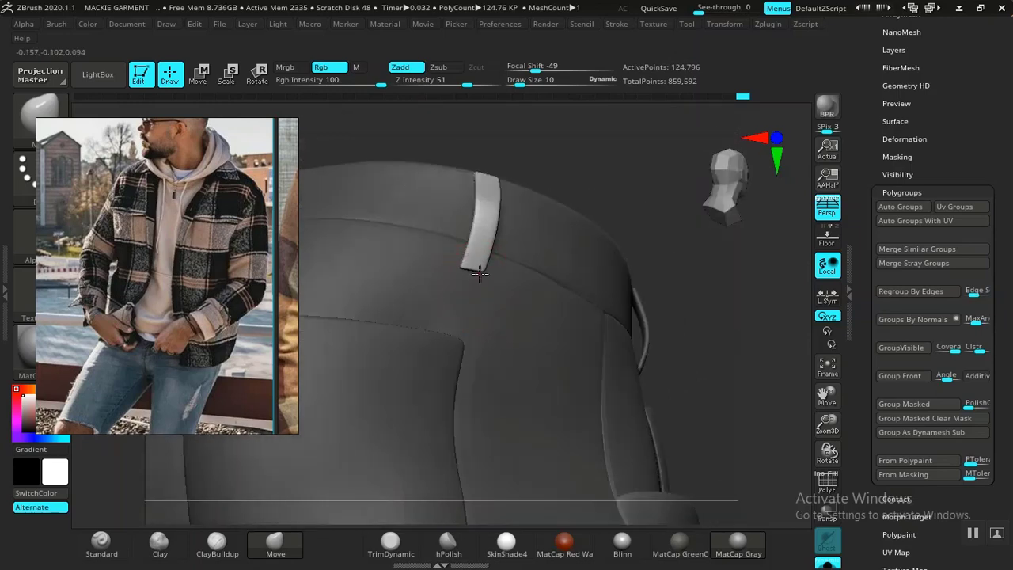
right_click_drag(543, 255, 630, 388)
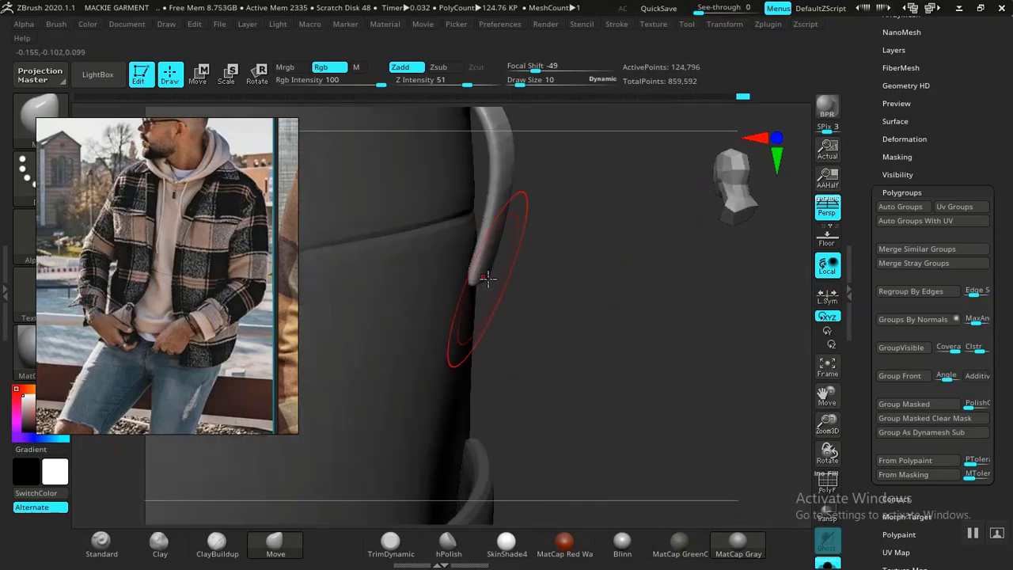
mouse_move(598, 274)
left_mouse_down()
mouse_move(559, 251)
mouse_move(463, 255)
mouse_move(482, 247)
left_mouse_up()
key("space")
left_click_drag(440, 258, 380, 270)
left_click_drag(468, 282, 558, 283)
left_click_drag(758, 296, 698, 303)
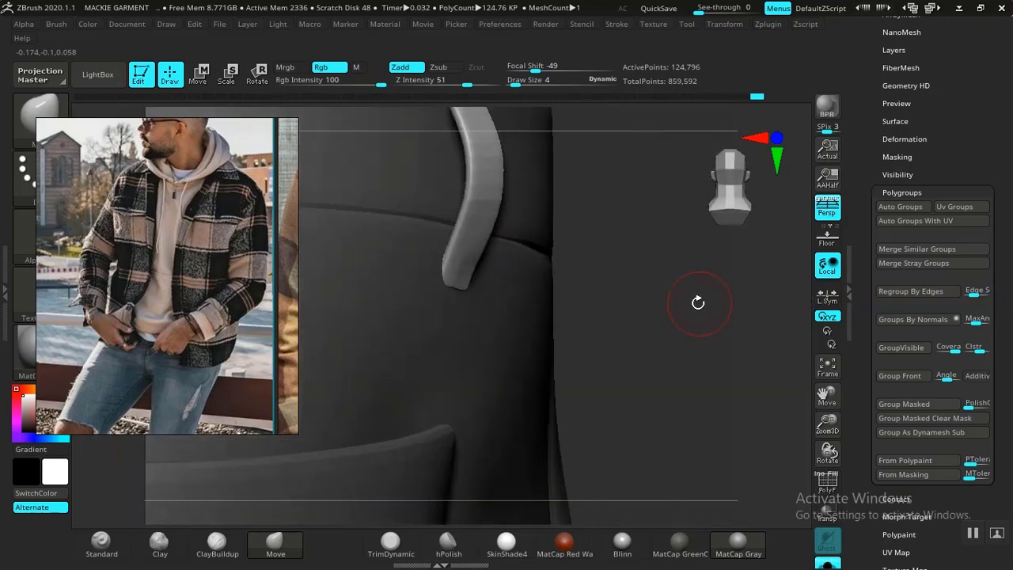
right_click_drag(693, 330, 592, 306, "ctrl")
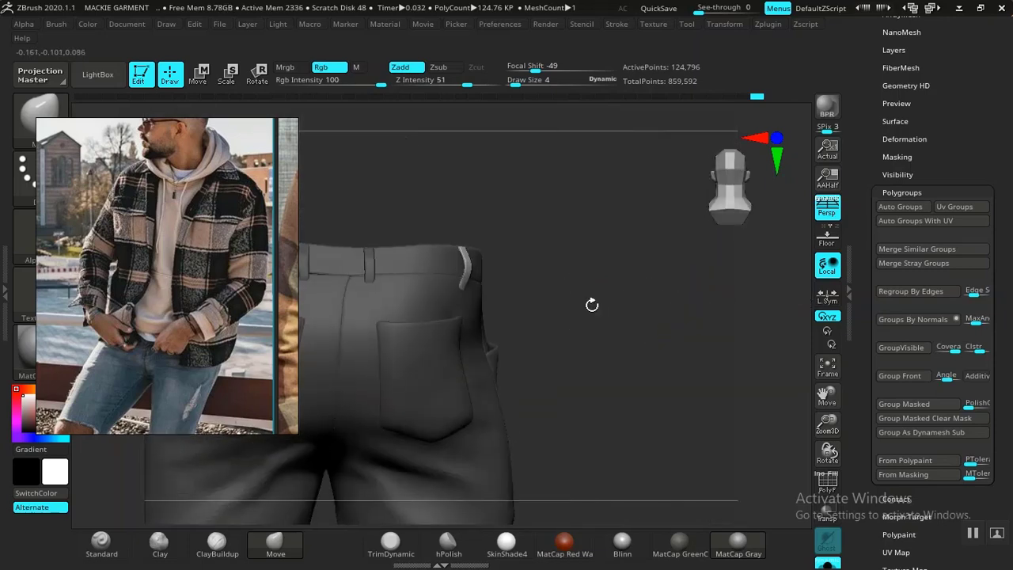
Clear the mask and mask all the trouser parts except the back pocket below the last adjusted belt loop.
left_click_drag(592, 305, 627, 350)
right_click_drag(631, 369, 549, 324, "ctrl")
left_click_drag(550, 324, 590, 303)
right_click_drag(590, 302, 672, 441, "ctrl")
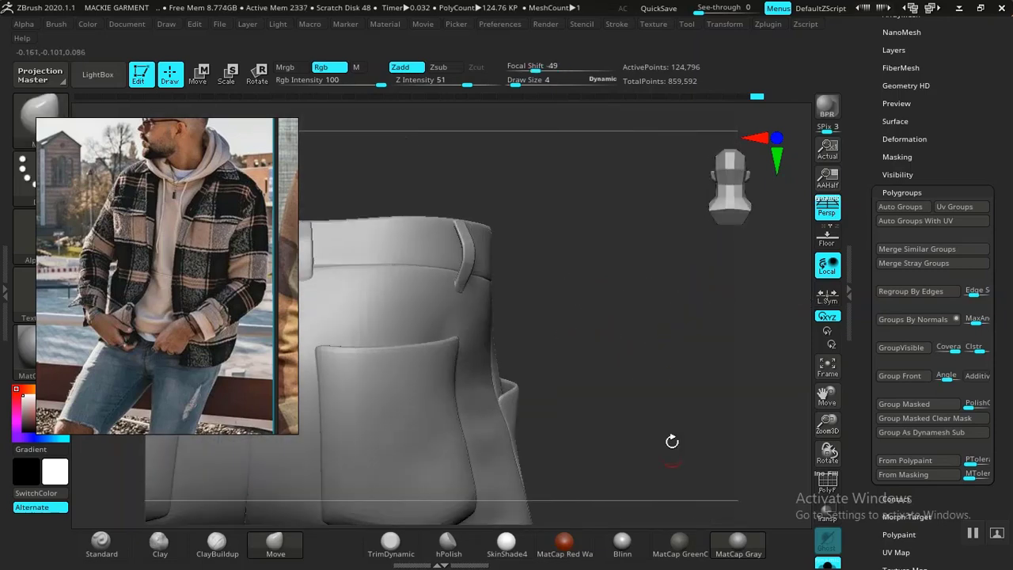
left_click_drag(673, 441, 562, 434)
right_click_drag(446, 397, 500, 322, "alt")
right_click_drag(500, 322, 518, 454, "ctrl")
left_click(559, 394, "ctrl+shift")
left_click(457, 395, "ctrl")
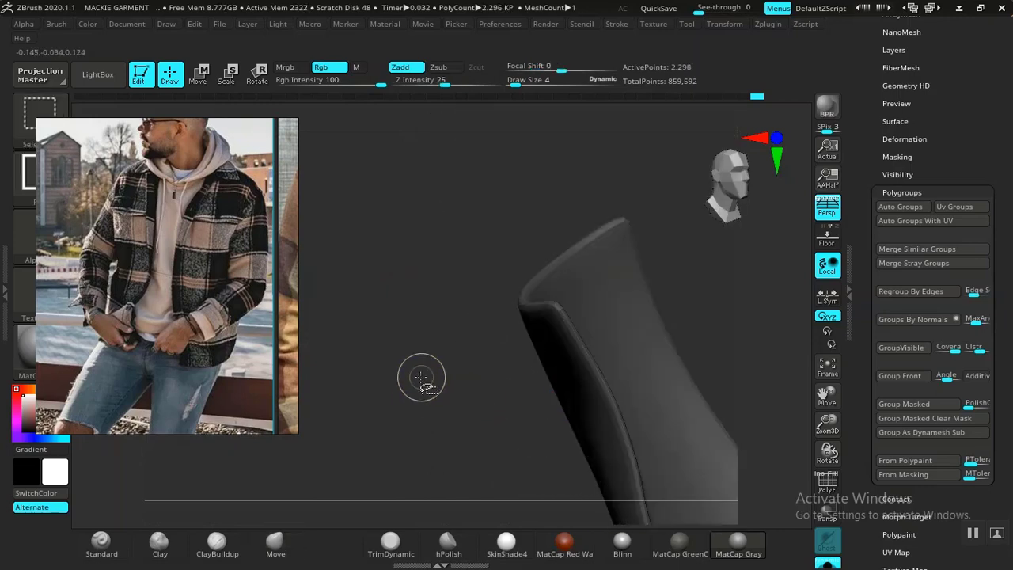
left_click(422, 385, "ctrl+shift")
left_click(416, 393, "ctrl")
left_click_drag(398, 378, 411, 340)
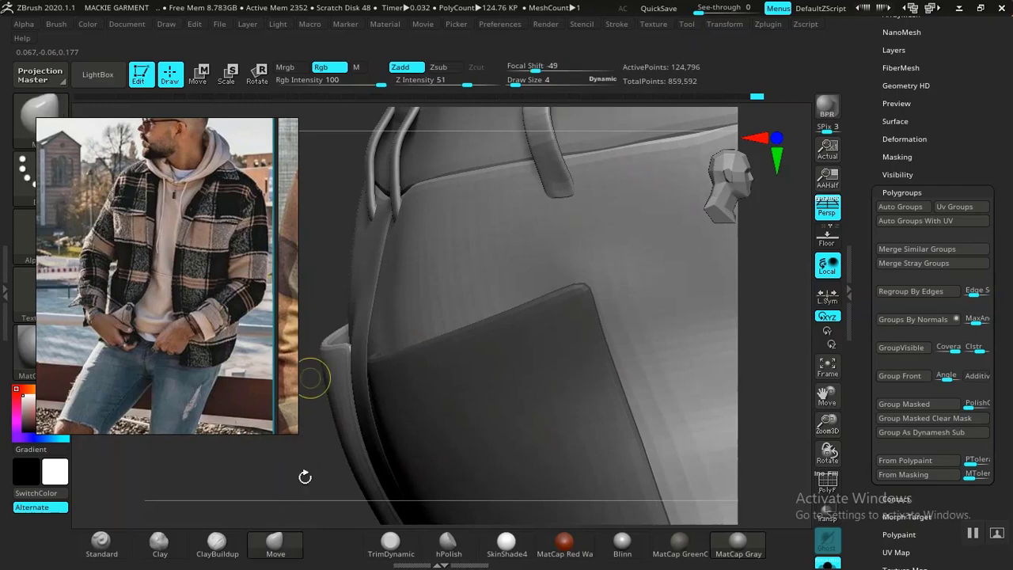
left_click_drag(305, 477, 285, 482)
left_click(262, 487, "ctrl")
Set the brush size to 16 and move the unmasked back pocket's edges onto the trouser seat.
right_click_drag(289, 473, 308, 377, "ctrl")
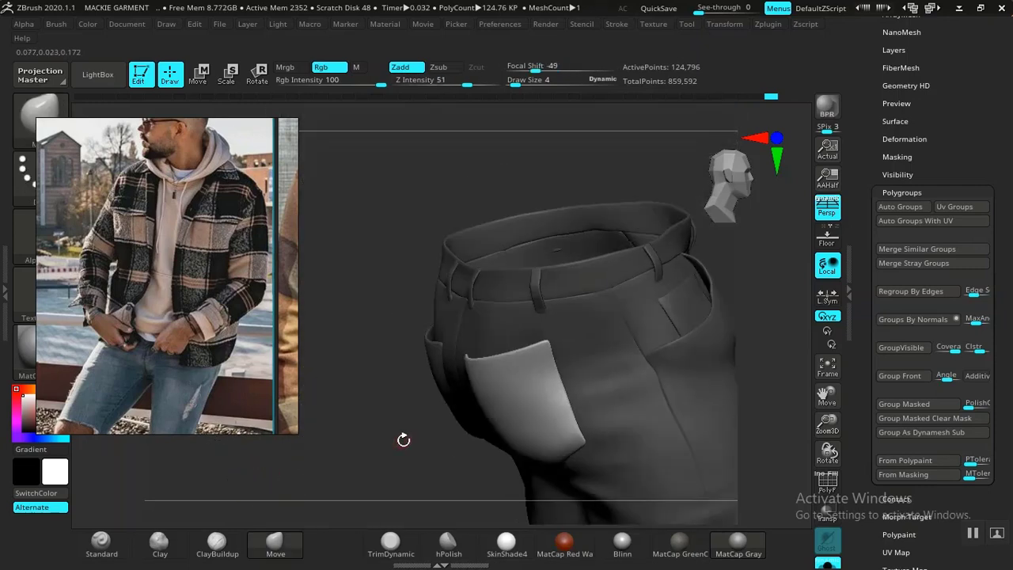
left_click_drag(403, 441, 402, 388)
right_click_drag(410, 372, 407, 467, "ctrl")
mouse_move(407, 468)
left_mouse_down()
mouse_move(391, 441)
mouse_move(432, 434)
mouse_move(412, 432)
left_mouse_up()
key("space")
left_click_drag(567, 263, 576, 259)
left_click_drag(457, 357, 465, 350)
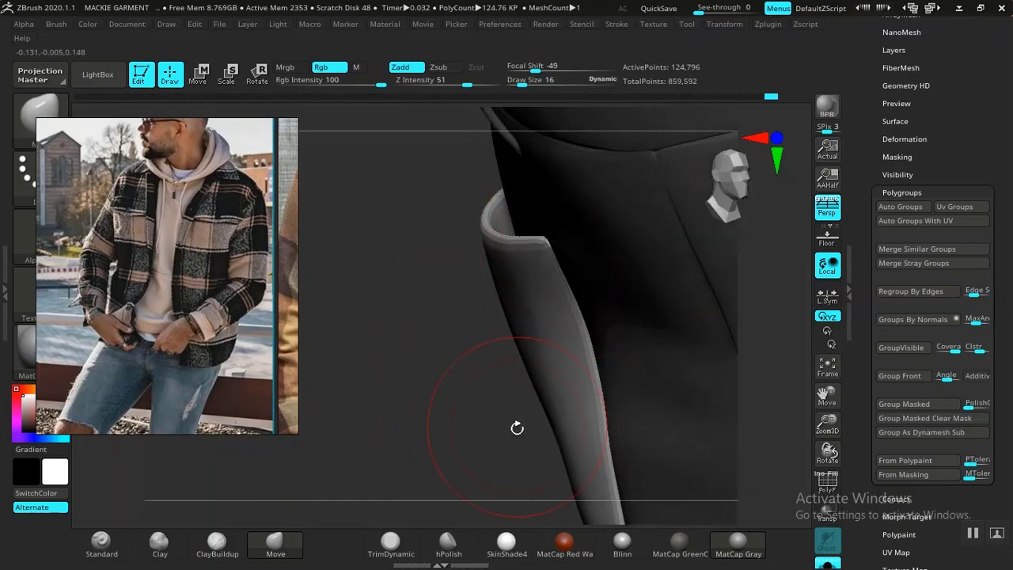
left_click_drag(517, 428, 552, 363)
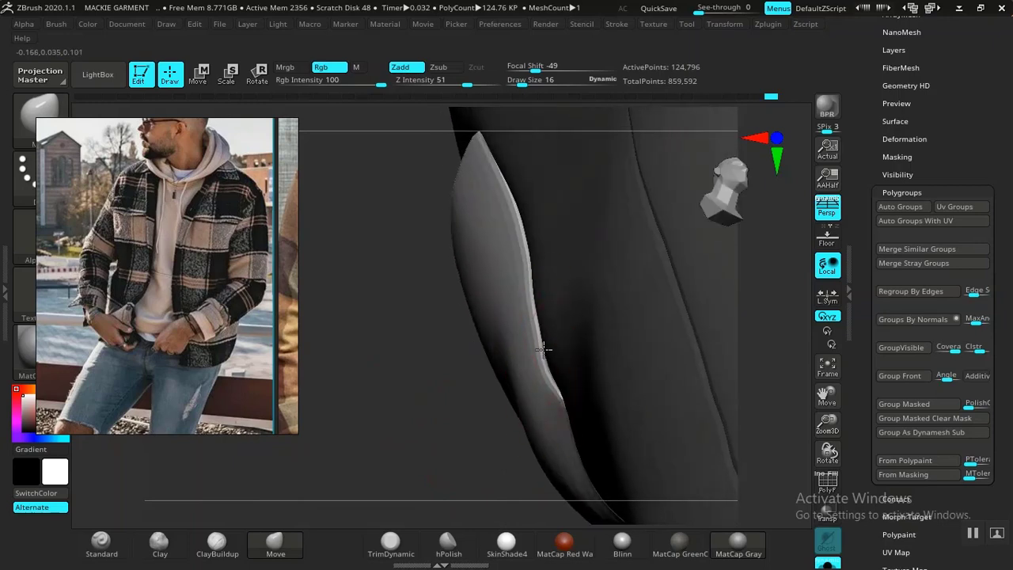
mouse_move(392, 420)
left_mouse_down()
mouse_move(487, 317)
mouse_move(618, 290)
mouse_move(649, 186)
mouse_move(671, 241)
mouse_move(633, 254)
left_mouse_up()
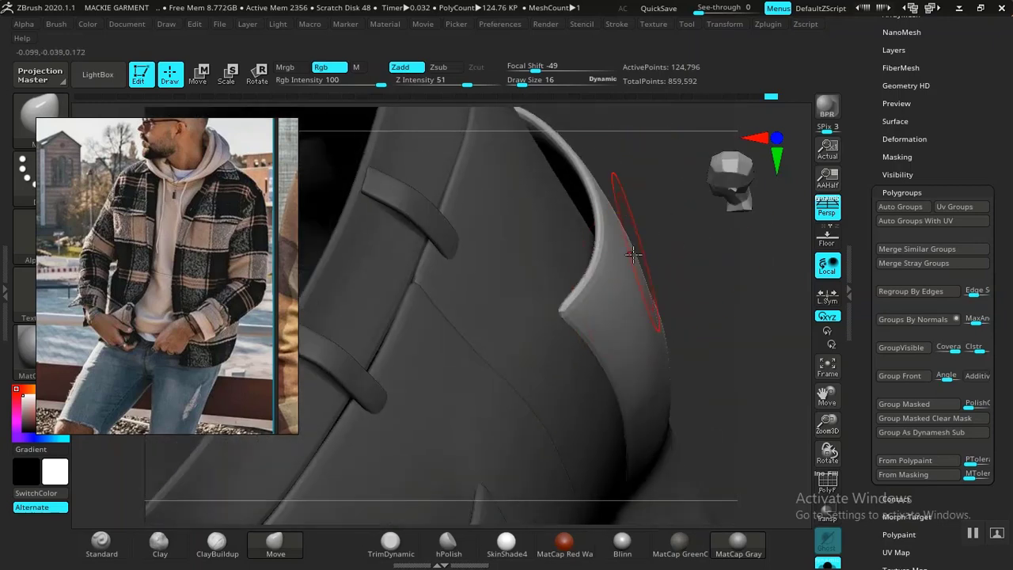
left_click_drag(663, 333, 671, 182)
Mask all the trouser parts except the back pocket on the other side.
left_click(535, 307, "ctrl+shift")
left_click(657, 343, "ctrl")
left_click(662, 363, "ctrl+shift")
left_click(660, 374, "ctrl")
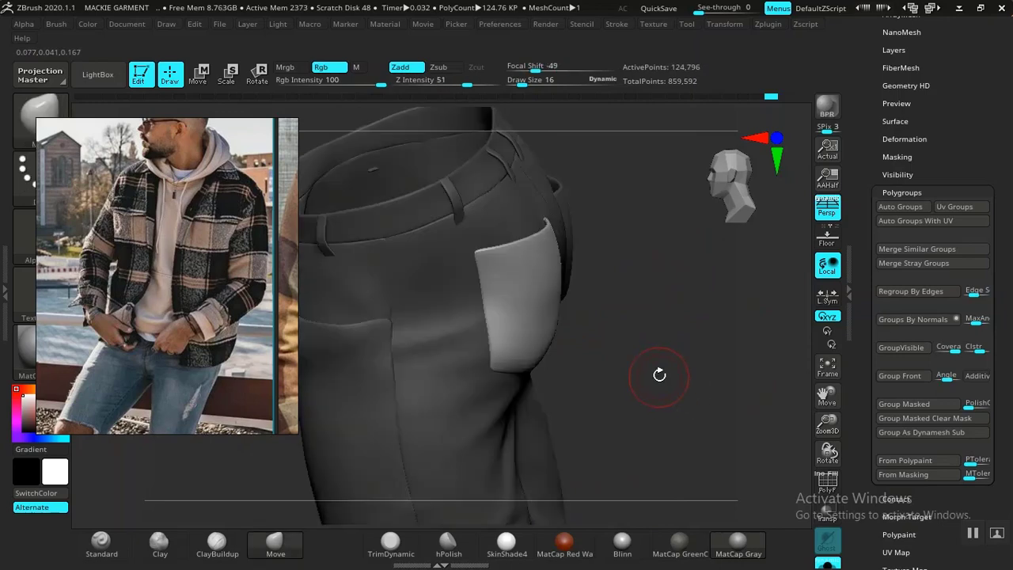
Move the second back pocket's edges so it lies flush against the trouser seat.
left_click_drag(658, 376, 716, 505, "alt")
left_click_drag(693, 356, 638, 360, "alt")
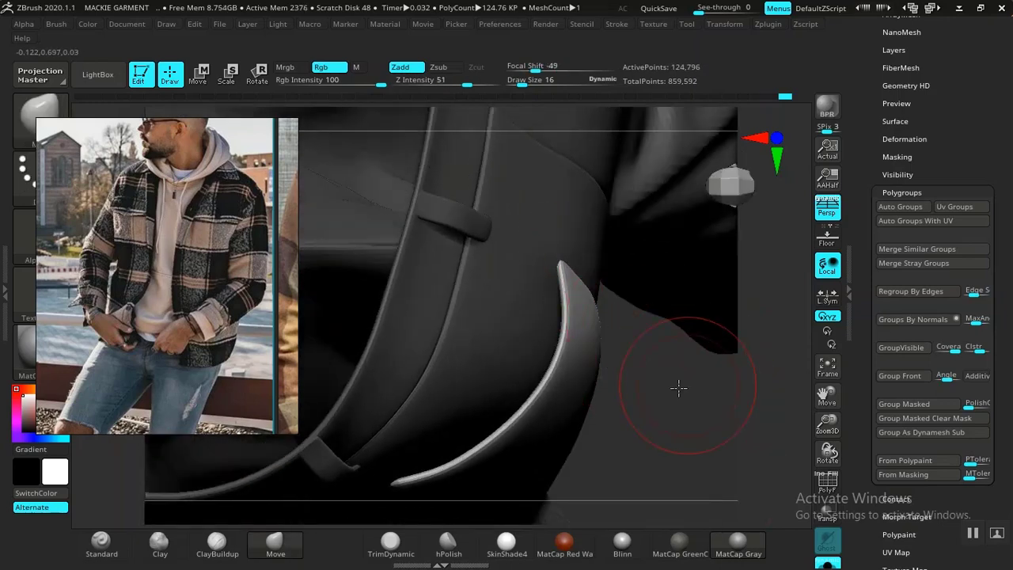
left_click_drag(679, 387, 475, 307)
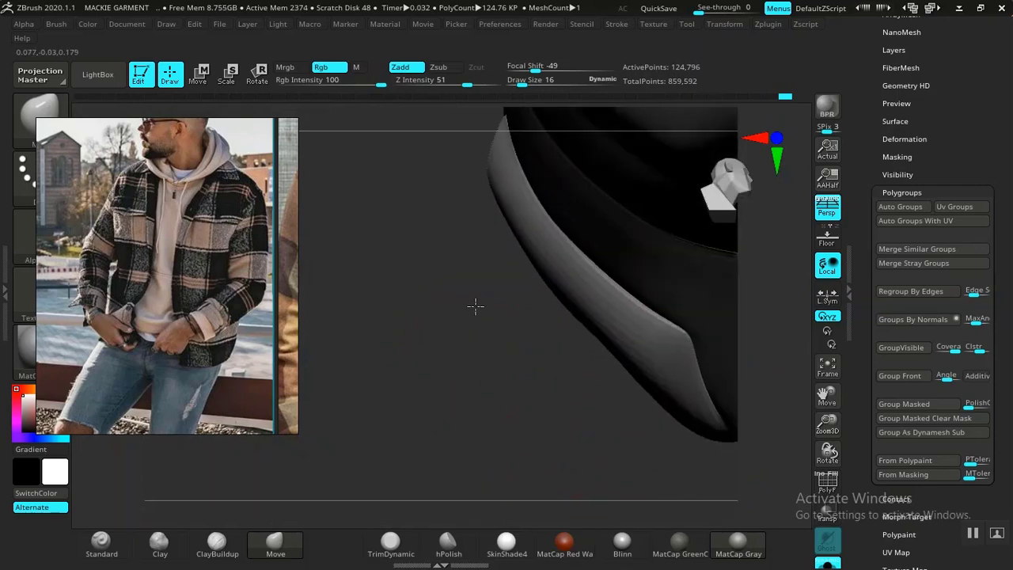
left_click_drag(506, 378, 498, 262)
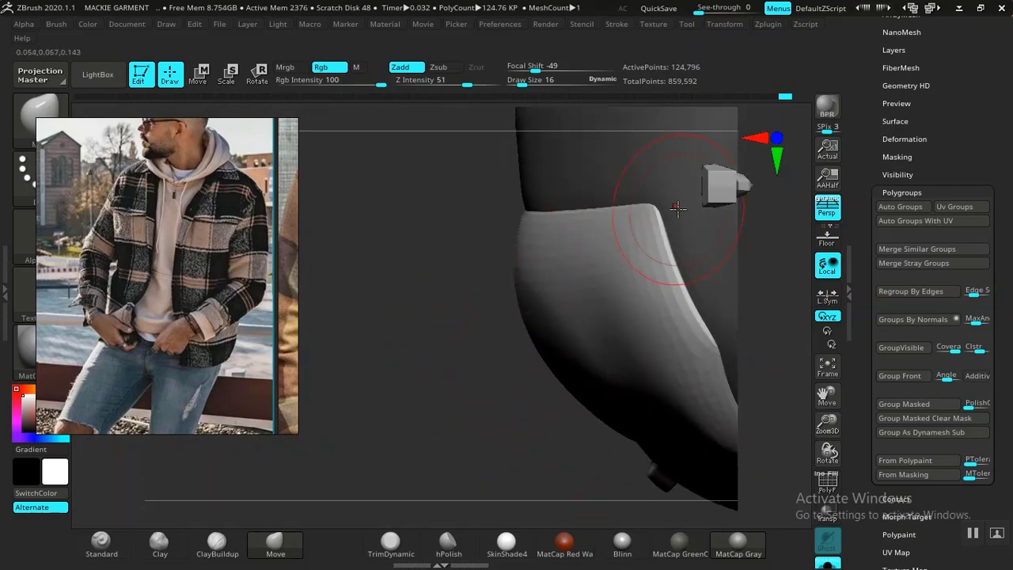
left_click_drag(524, 426, 436, 288, "alt")
left_click_drag(469, 368, 487, 452)
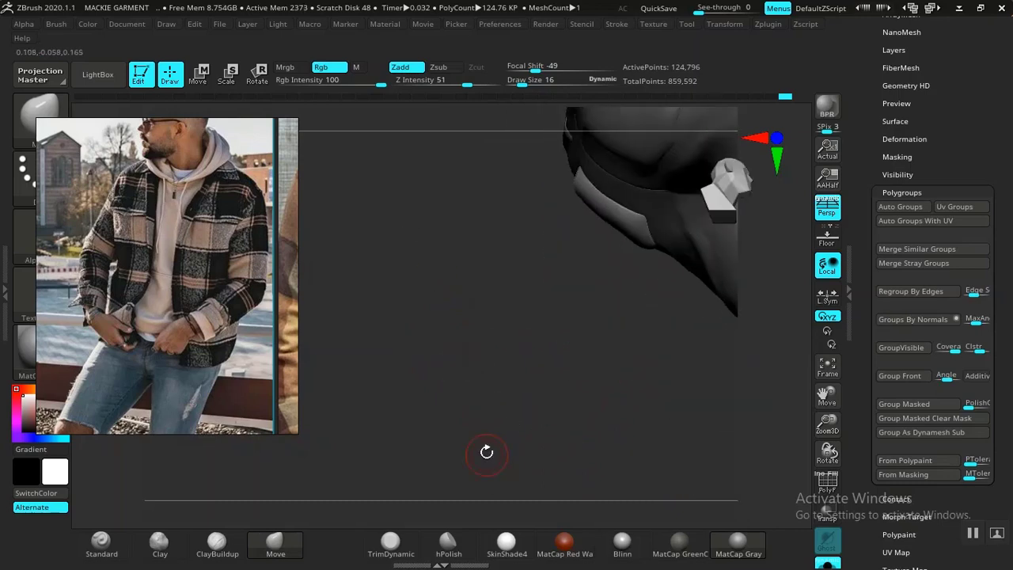
left_click_drag(462, 393, 421, 316)
mouse_move(472, 377)
left_mouse_down()
mouse_move(457, 398)
mouse_move(460, 387)
left_mouse_up()
Save the project as MACKIE GARMENT.ZPR, replacing the existing file.
key("ctrl+s")
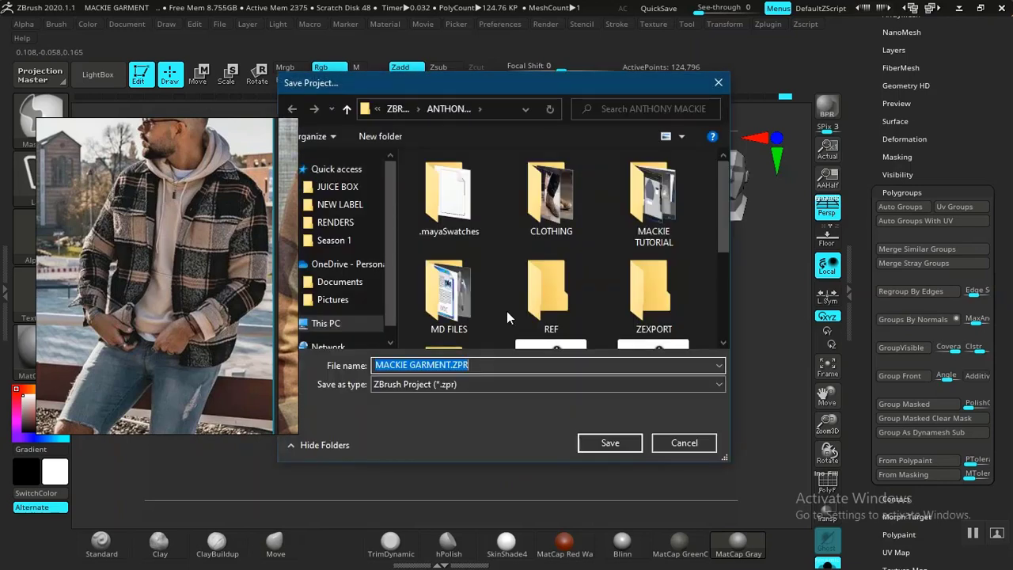
left_click(610, 442)
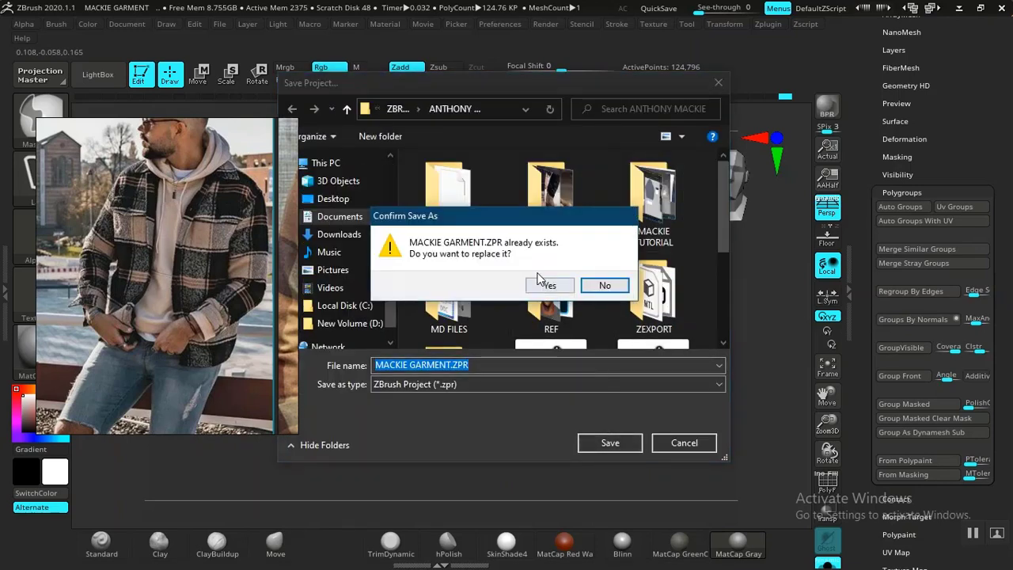
left_click(543, 283)
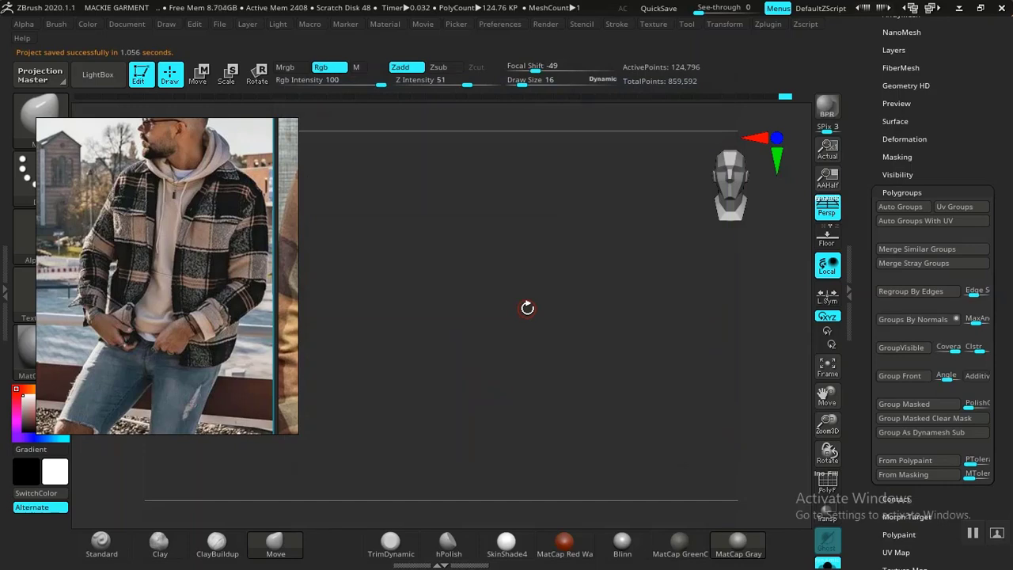
Show the whole clothed figure from the front to examine the outfit.
key("f")
left_click_drag(625, 357, 571, 323, "alt")
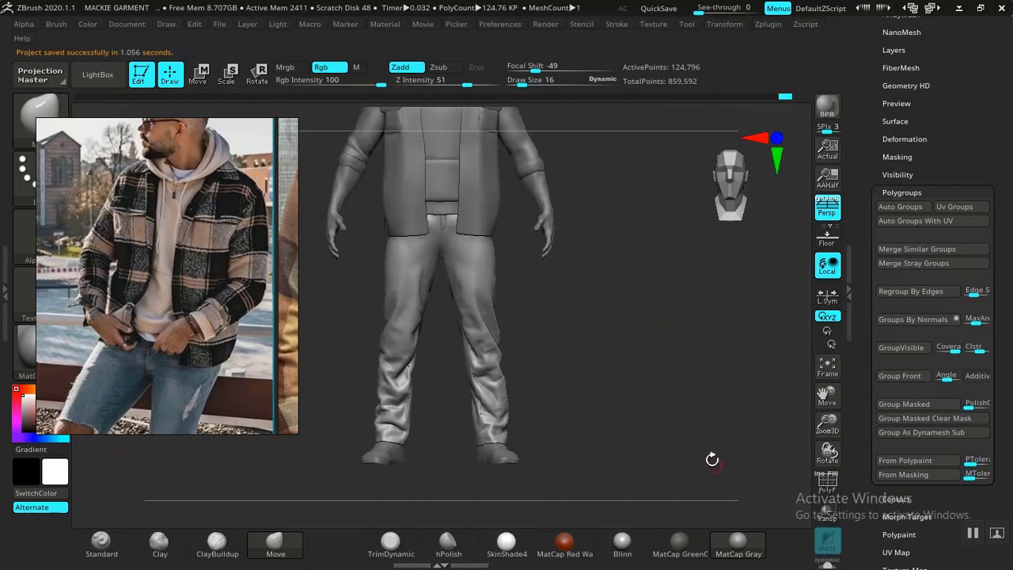
left_click_drag(649, 369, 677, 388, "alt")
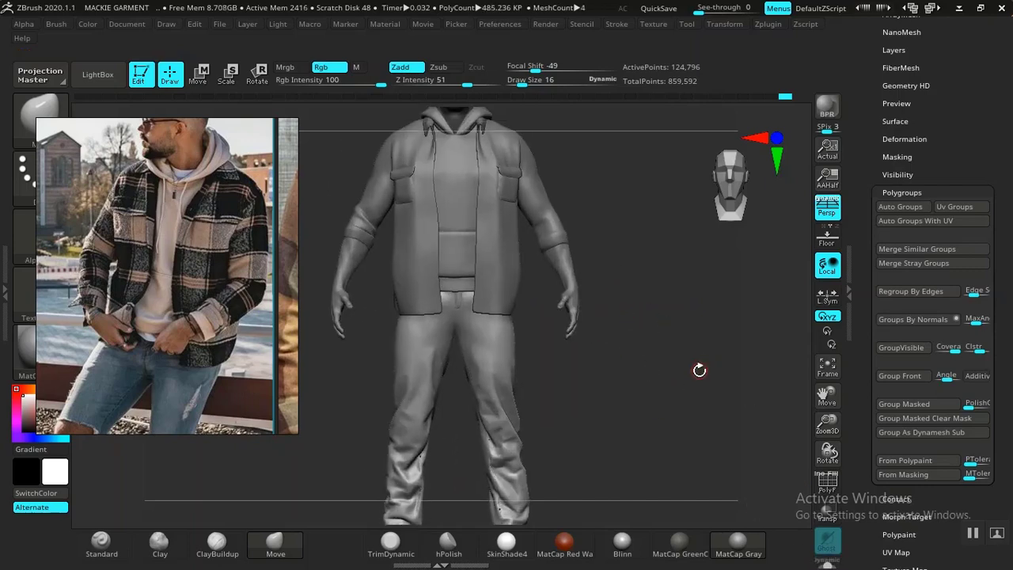